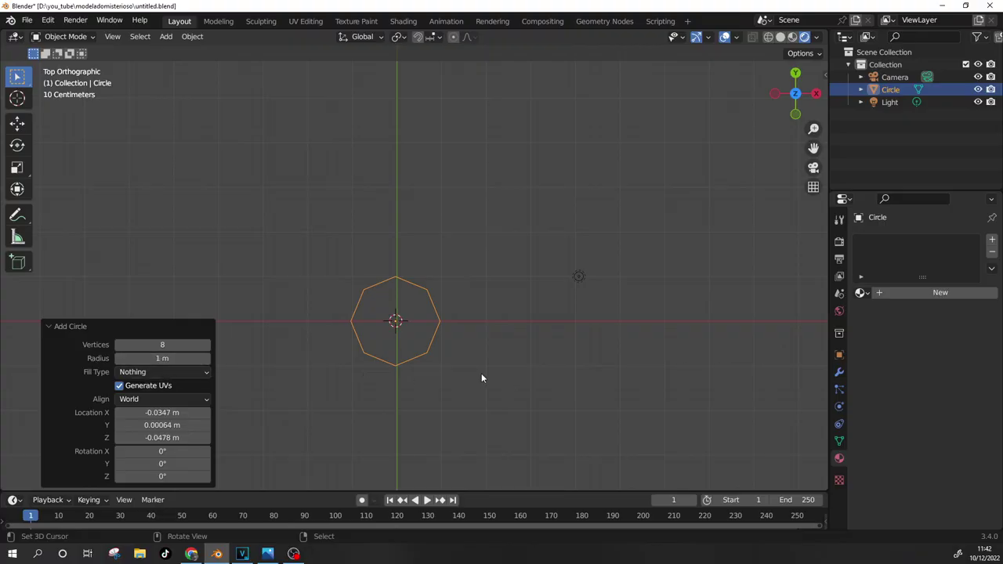
# Step: Fill the 8-sided circle with a face and extrude-scale the first outward ring
pyautogui.press('Tab')
pyautogui.press('f')
pyautogui.press('2')
pyautogui.press('e')
pyautogui.press('s')
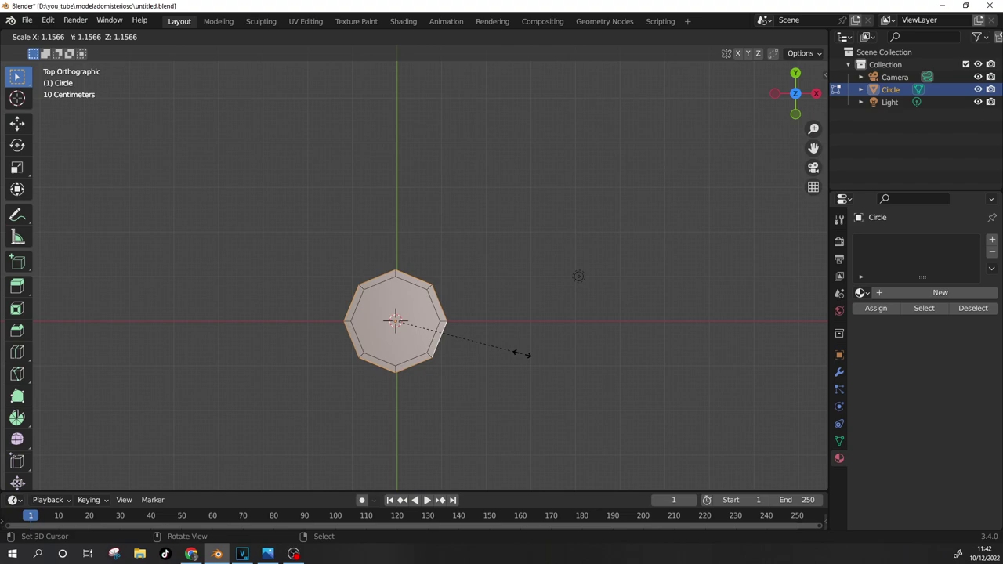
pyautogui.click(521, 354)
pyautogui.press('s')
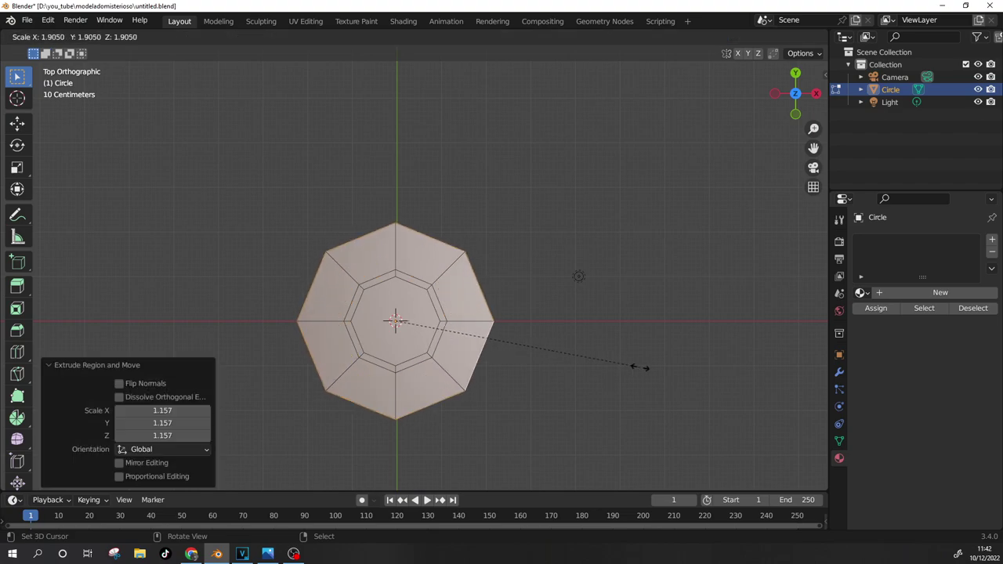
pyautogui.click(642, 368)
# Step: Extrude and scale three more concentric octagonal rings outward
pyautogui.press('e')
pyautogui.press('s')
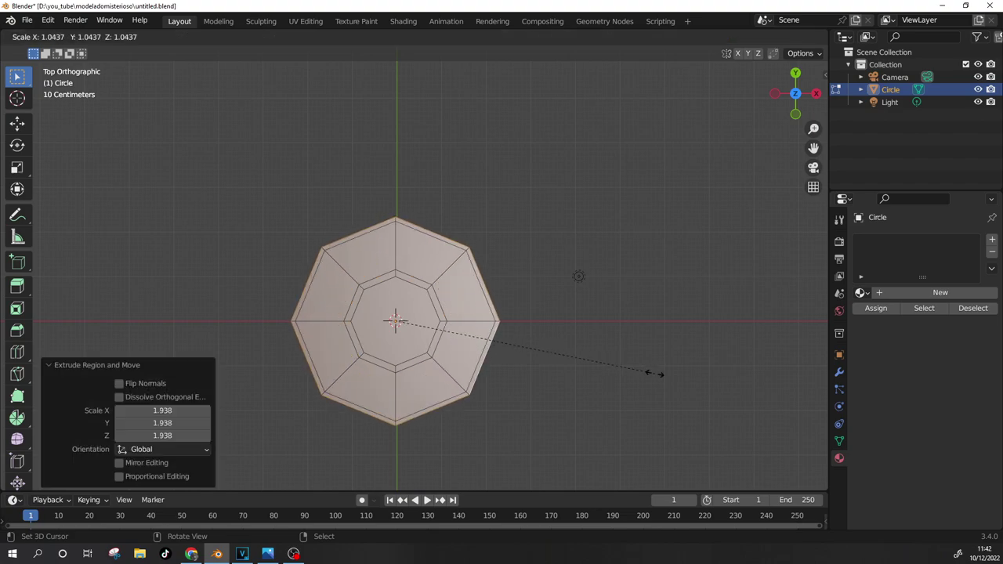
pyautogui.click(656, 385)
pyautogui.press('e')
pyautogui.press('s')
pyautogui.click(672, 391)
pyautogui.press('e')
pyautogui.press('s')
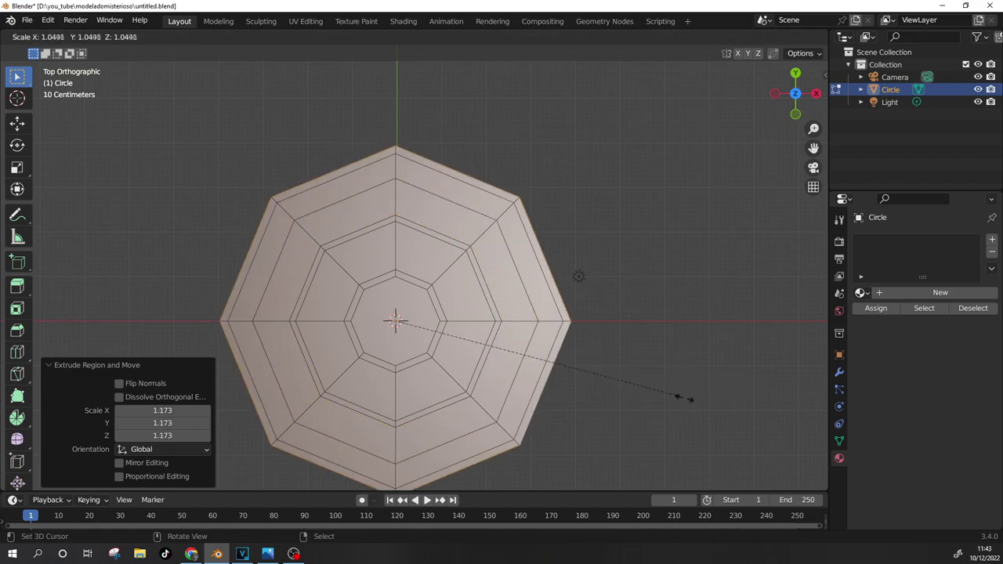
pyautogui.click(718, 411)
pyautogui.scroll(2, 529, 354)
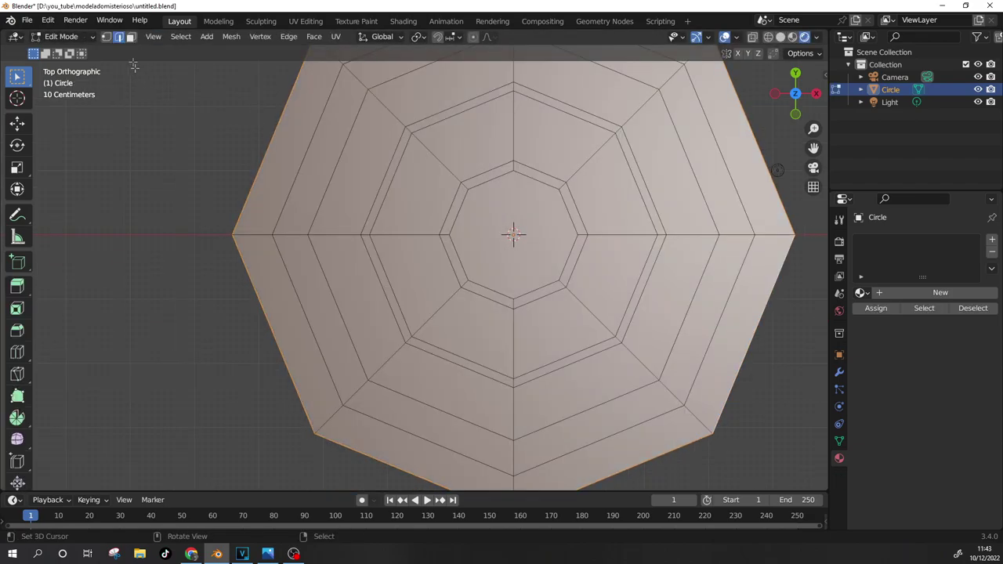
# Step: In vertex select mode, add two Ctrl+R radial loop cuts across the disk's rings
pyautogui.click(106, 37)
pyautogui.keyDown('shift'); pyautogui.moveTo(494, 263); pyautogui.dragTo(458, 322, button='middle'); pyautogui.keyUp('shift')
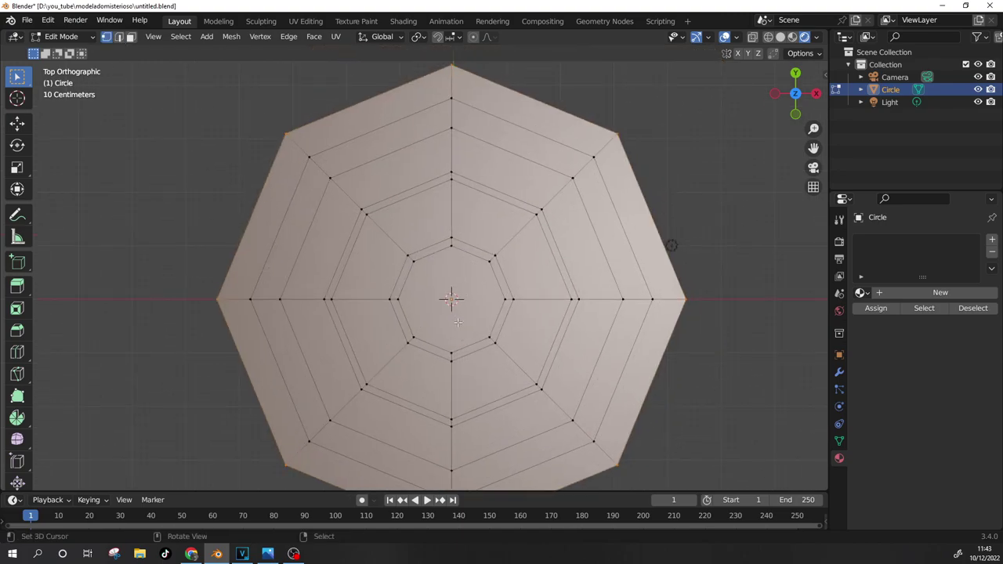
pyautogui.click(485, 272)
pyautogui.hotkey('ctrl', 'r')
pyautogui.click(399, 275)
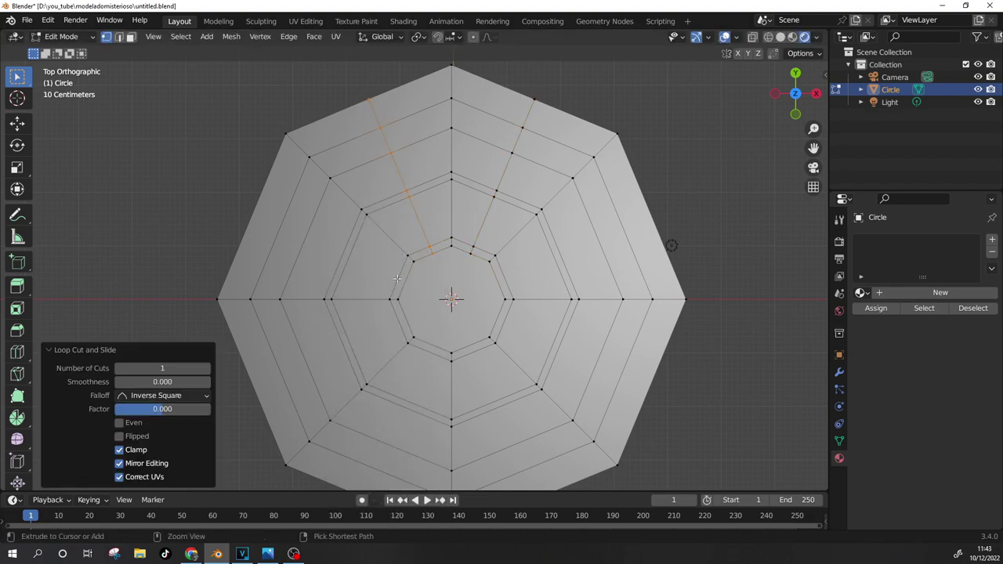
pyautogui.hotkey('ctrl', 'r')
pyautogui.click(508, 282)
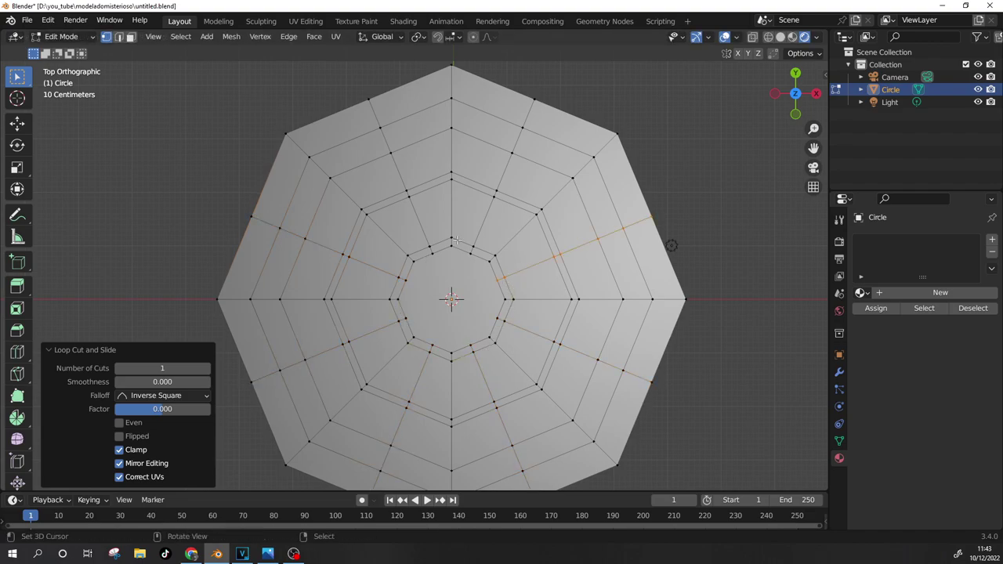
pyautogui.click(409, 251)
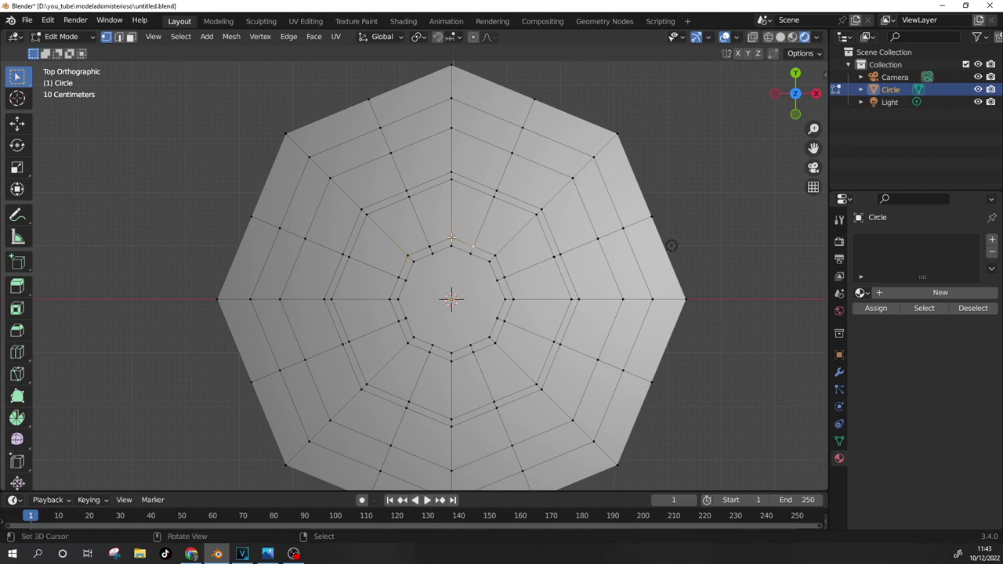
# Step: Scale the inner ring's midpoints outward and the star's inner points slightly inward to form a star
pyautogui.press('s')
pyautogui.click(555, 283)
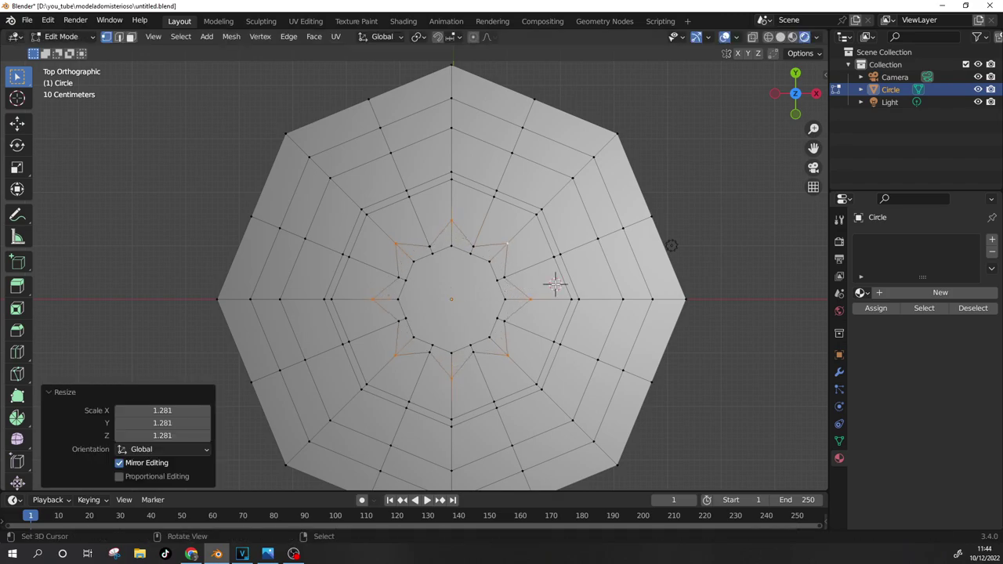
pyautogui.keyDown('shift'); pyautogui.click(470, 245); pyautogui.keyUp('shift')
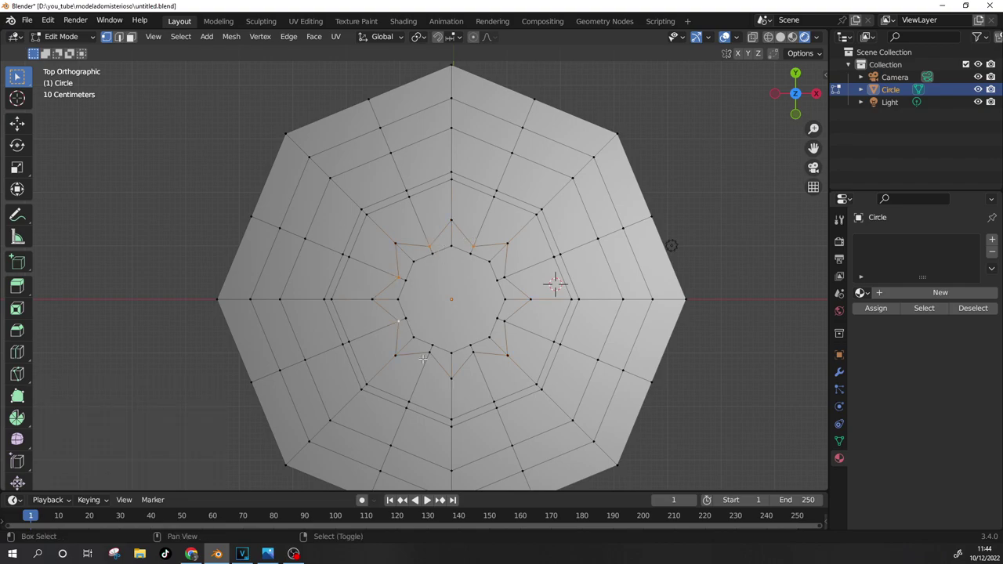
pyautogui.press('s')
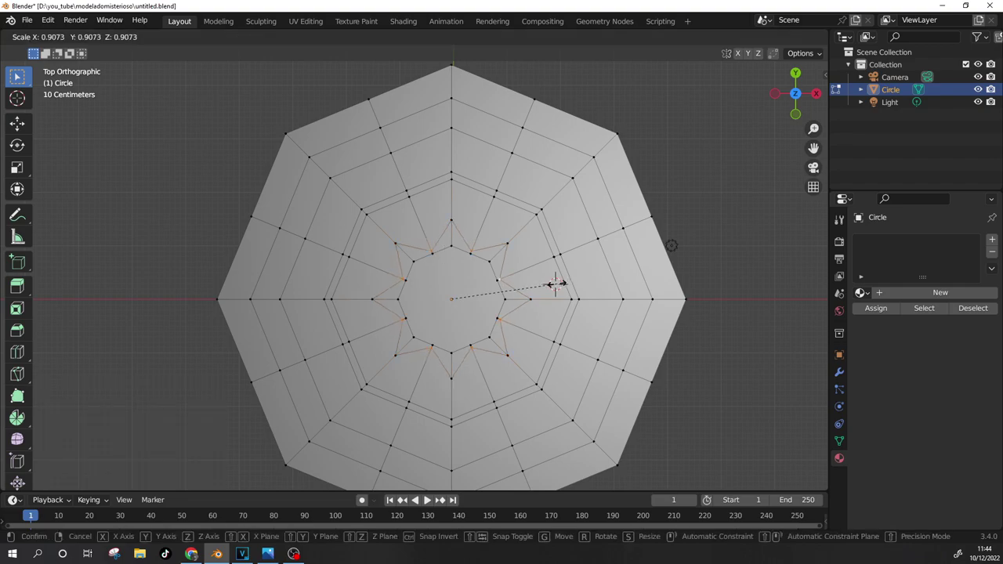
pyautogui.click(555, 283)
pyautogui.scroll(3, 501, 306)
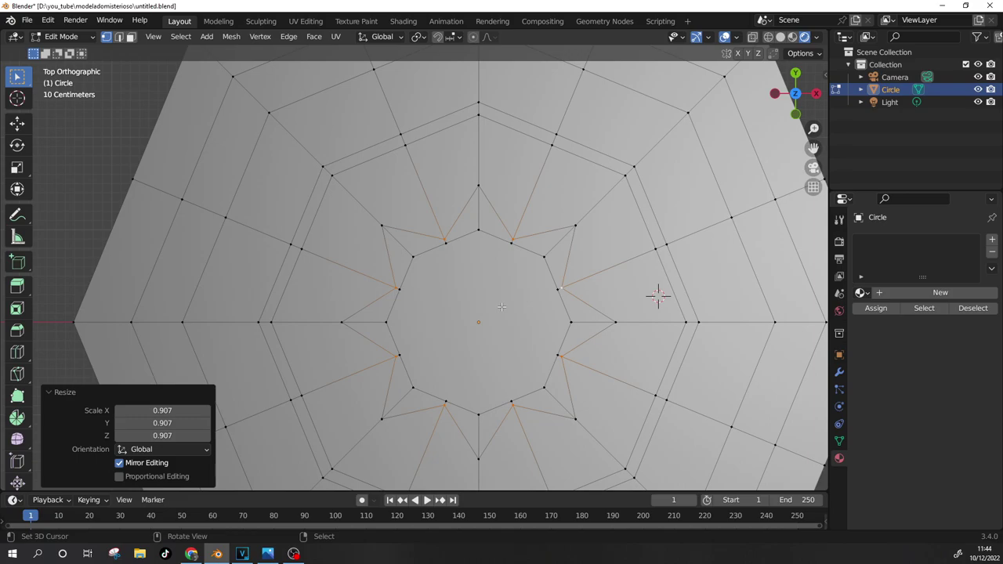
pyautogui.keyDown('shift'); pyautogui.click(445, 404); pyautogui.keyUp('shift')
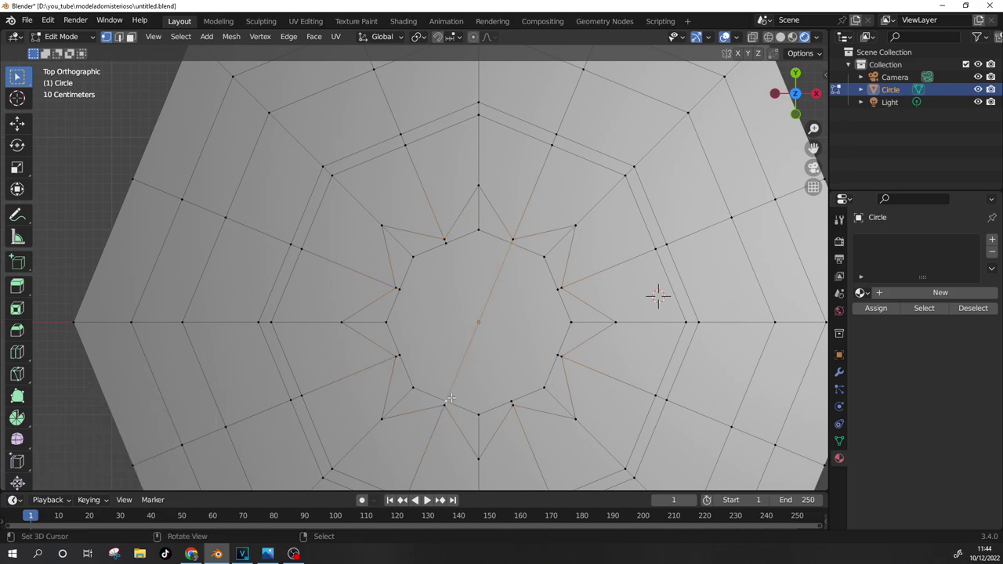
pyautogui.keyDown('shift'); pyautogui.click(533, 262); pyautogui.keyUp('shift')
# Step: Merge the centre spoke edges at center and bevel the centre vertex into a 0.142 m circle
pyautogui.click(414, 352)
pyautogui.click(403, 293)
pyautogui.keyDown('ctrl'); pyautogui.click(551, 346); pyautogui.keyUp('ctrl')
pyautogui.click(441, 252)
pyautogui.keyDown('ctrl'); pyautogui.click(511, 392); pyautogui.keyUp('ctrl')
pyautogui.keyDown('ctrl'); pyautogui.click(476, 412); pyautogui.keyUp('ctrl')
pyautogui.scroll(-1, 472, 400)
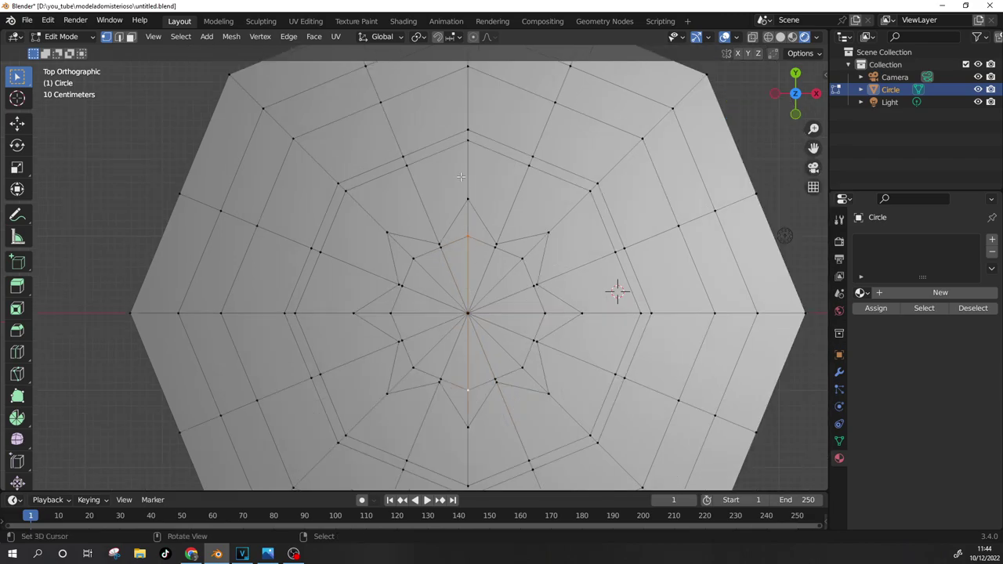
pyautogui.press('m')
pyautogui.click(480, 317)
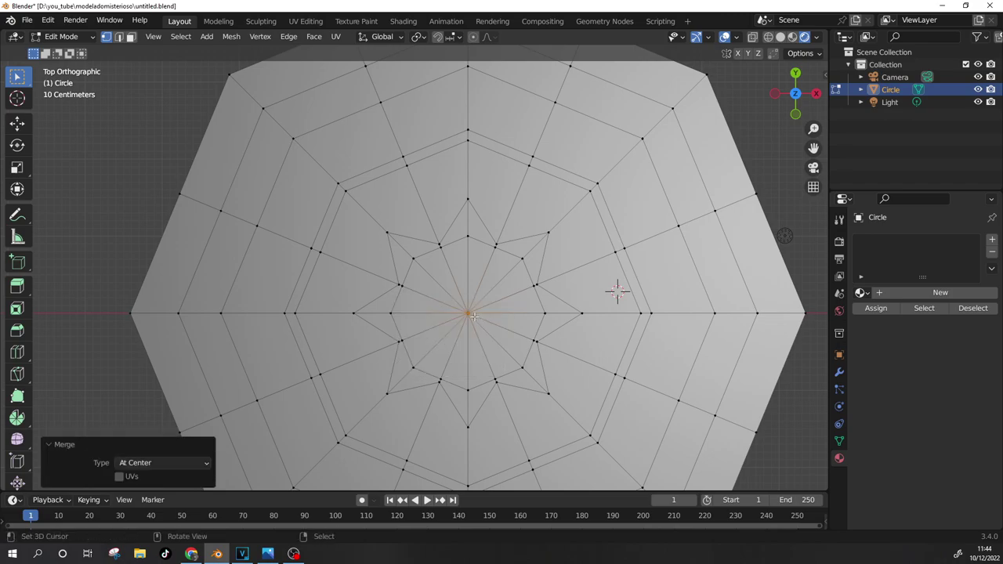
pyautogui.hotkey('ctrl', 'shift', 'b')
pyautogui.click(486, 322)
pyautogui.hotkey('alt', 'a')
pyautogui.scroll(2, 427, 357)
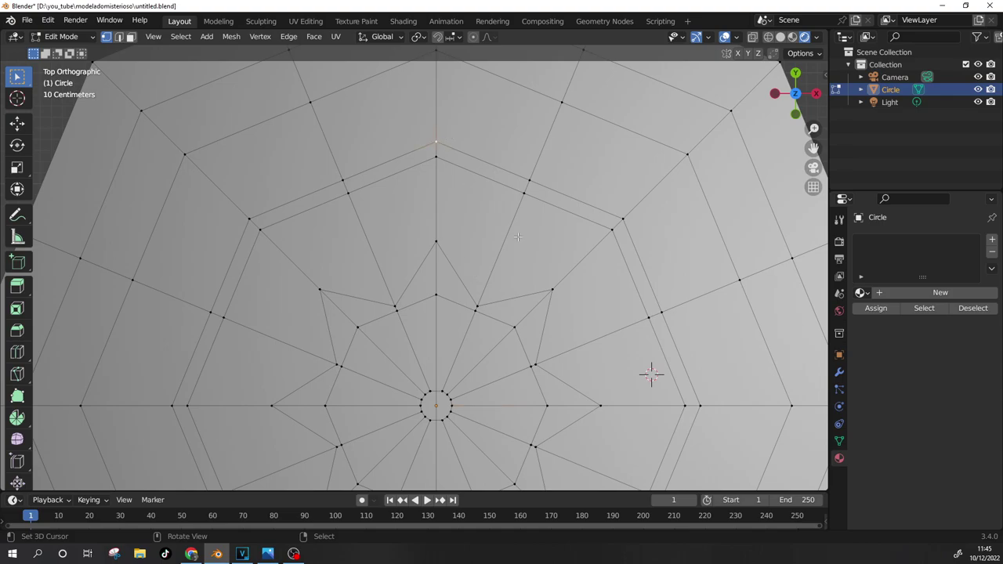
# Step: Scale the selected outer star ring vertices outward
pyautogui.scroll(-1, 517, 236)
pyautogui.scroll(-2, 612, 356)
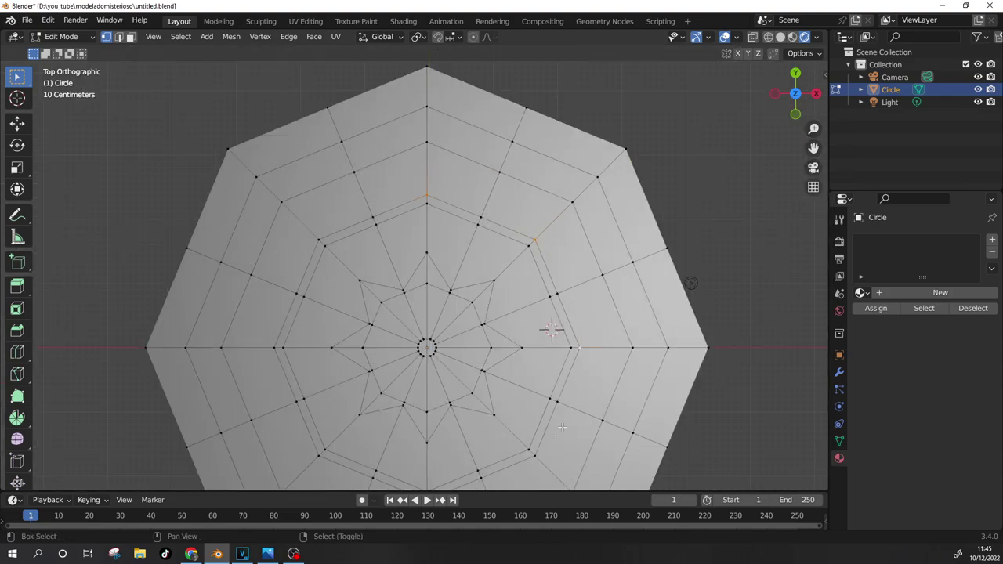
pyautogui.keyDown('shift'); pyautogui.moveTo(549, 329); pyautogui.dragTo(570, 228, button='middle'); pyautogui.keyUp('shift')
pyautogui.scroll(1, 570, 228)
pyautogui.keyDown('shift'); pyautogui.click(288, 247); pyautogui.keyUp('shift')
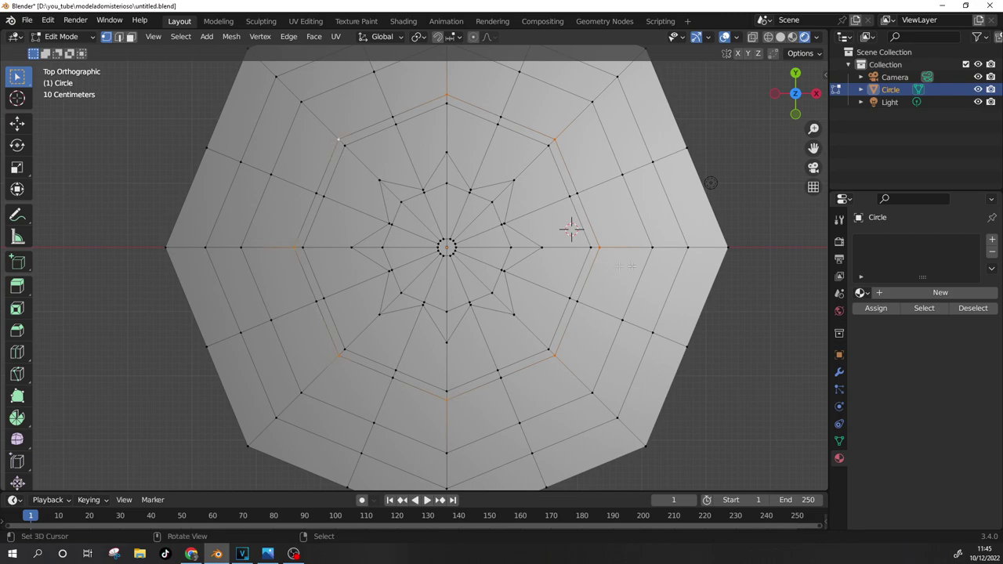
pyautogui.press('s')
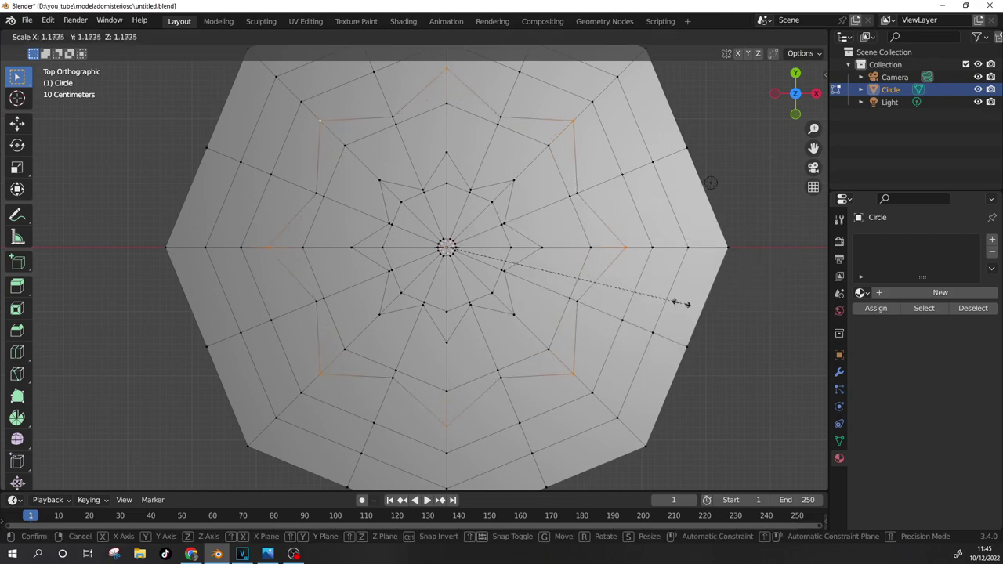
pyautogui.click(677, 304)
# Step: Scale two more vertex rings inward, the second one to 0.92
pyautogui.keyDown('shift'); pyautogui.click(394, 117); pyautogui.keyUp('shift')
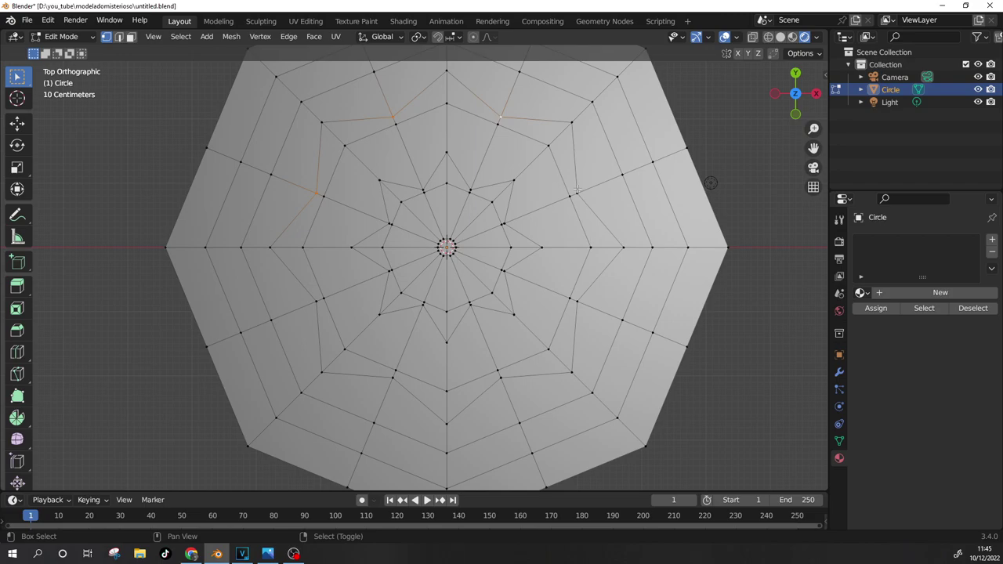
pyautogui.press('s')
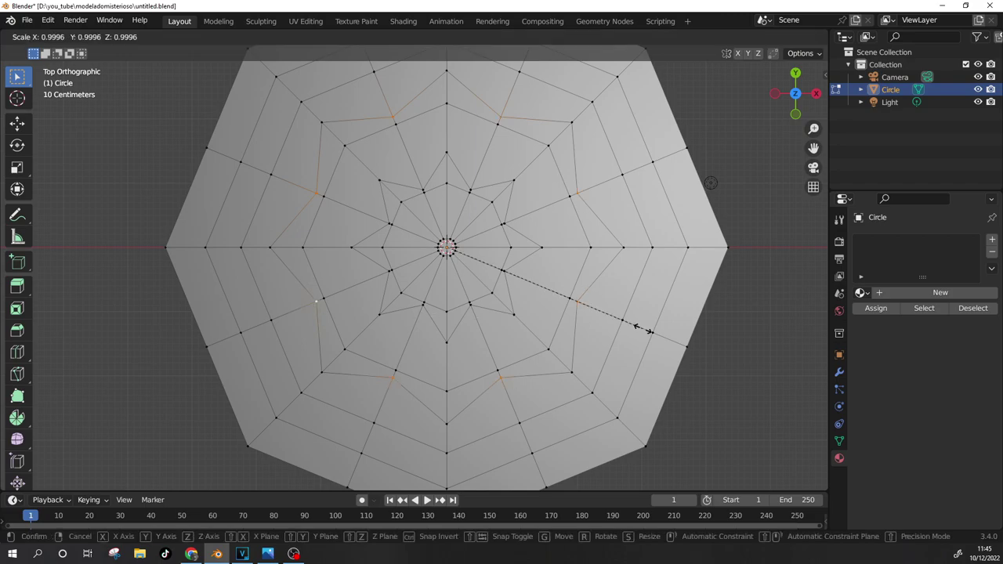
pyautogui.click(649, 331)
pyautogui.scroll(-1, 533, 252)
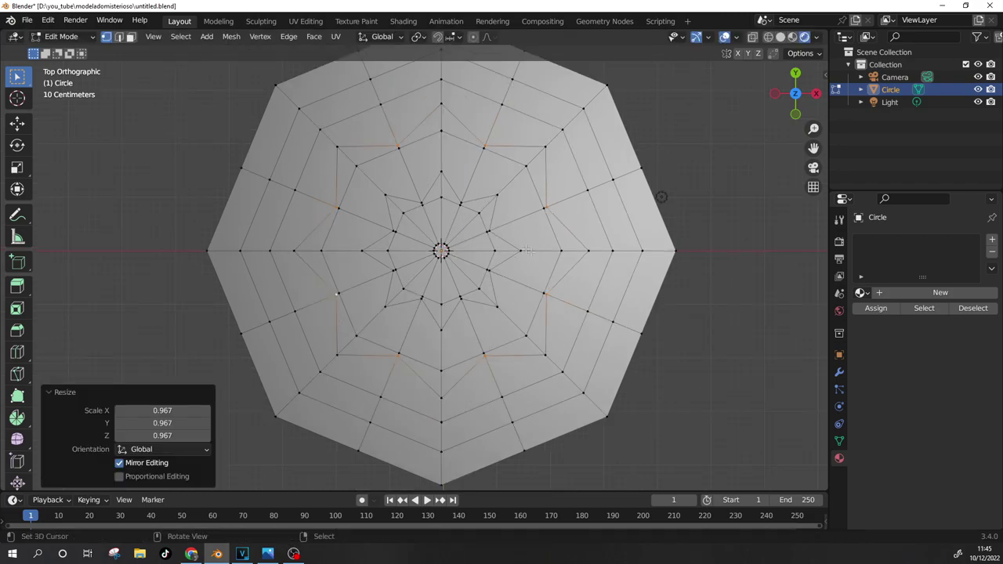
pyautogui.click(497, 110)
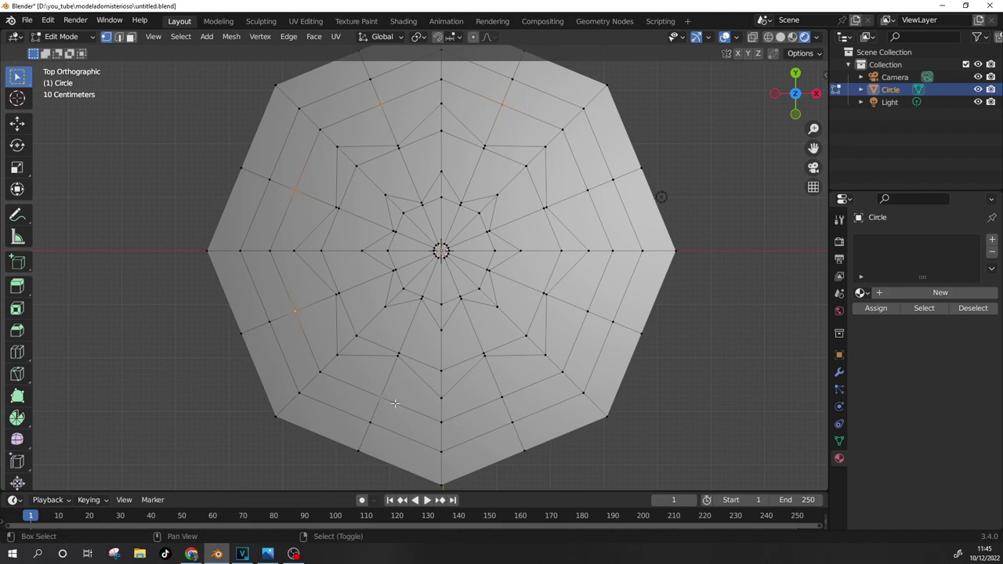
pyautogui.press('s')
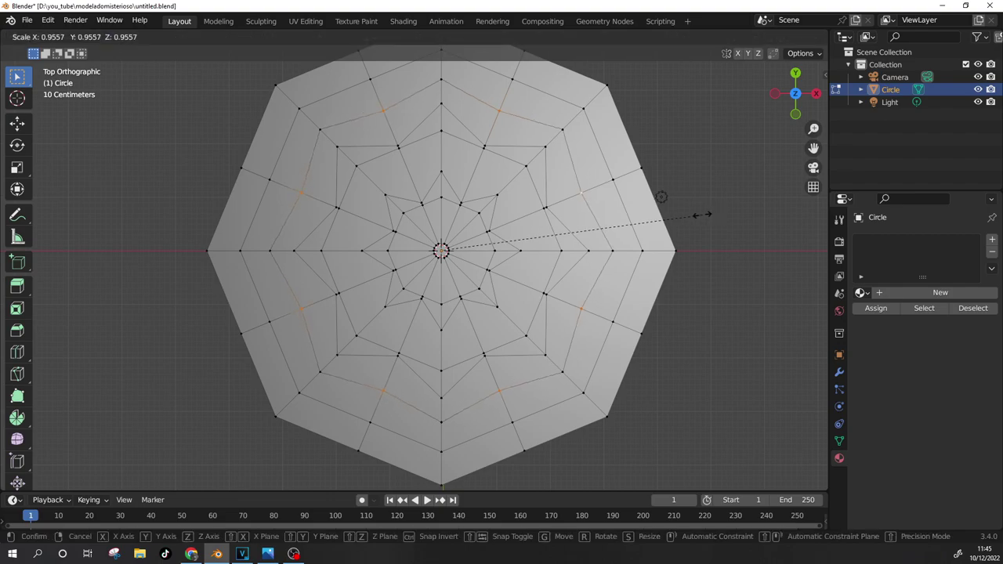
pyautogui.click(672, 219)
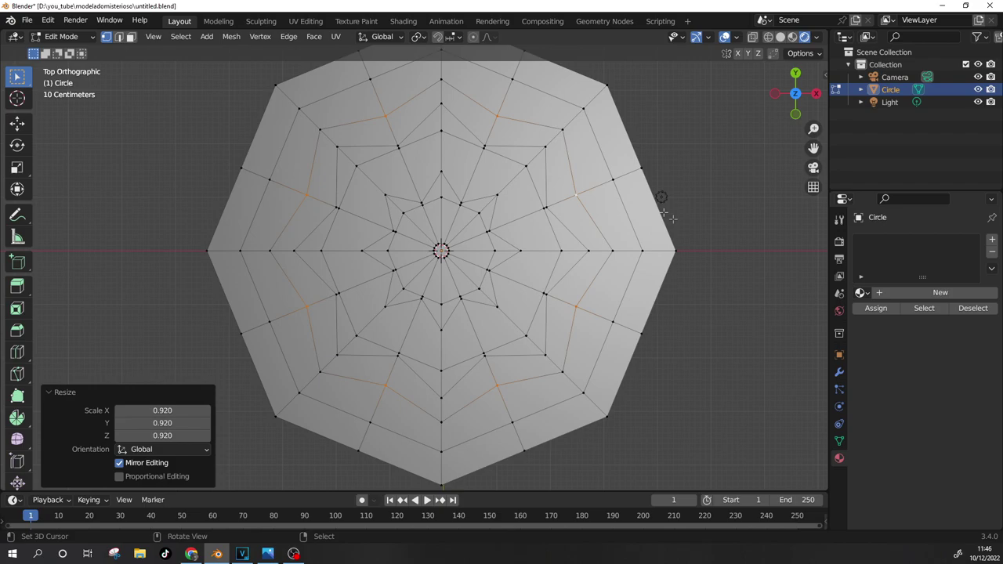
# Step: Scale another ring to 0.95, push the outer ring out to 1.135, and select all
pyautogui.click(609, 181)
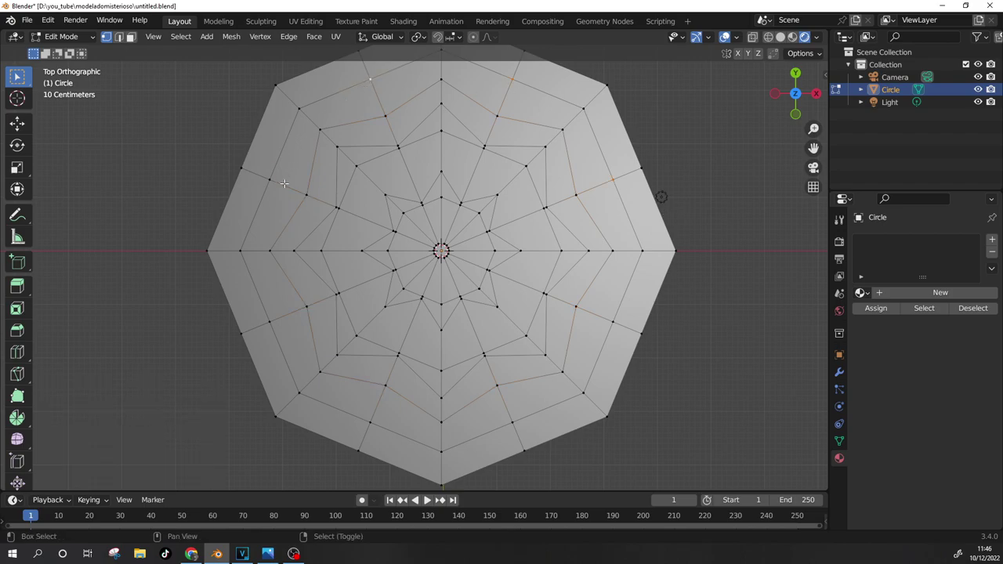
pyautogui.press('s')
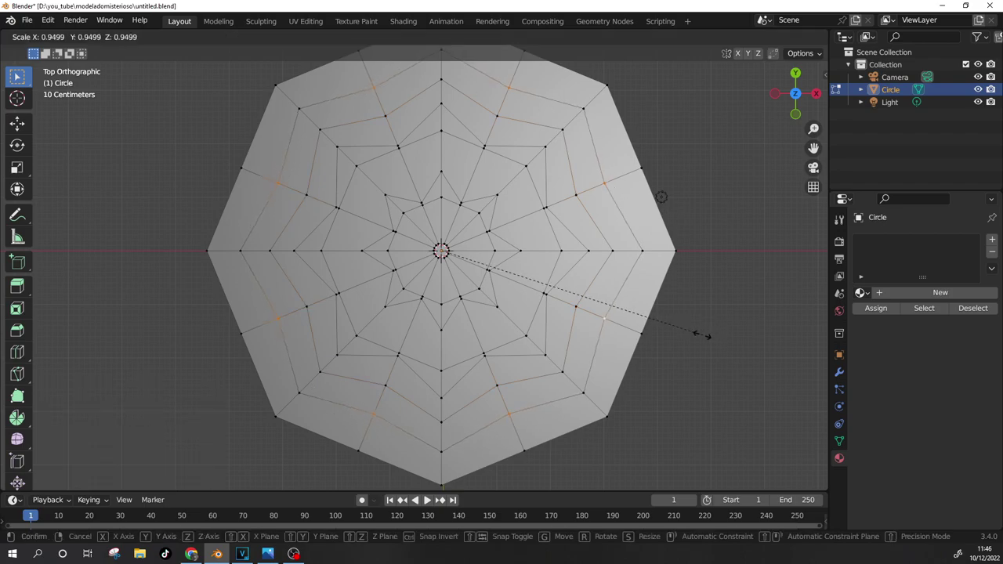
pyautogui.click(701, 336)
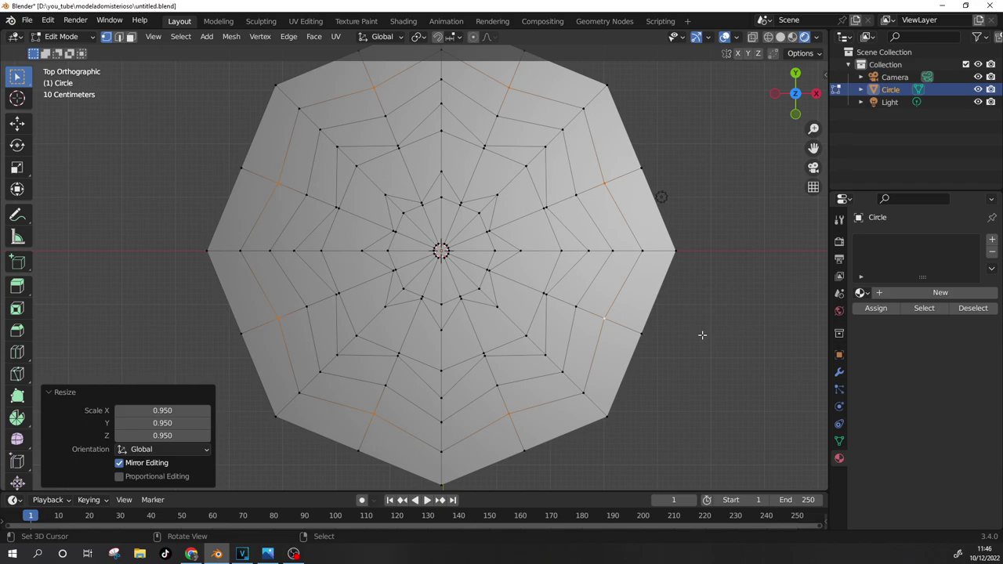
pyautogui.click(584, 108)
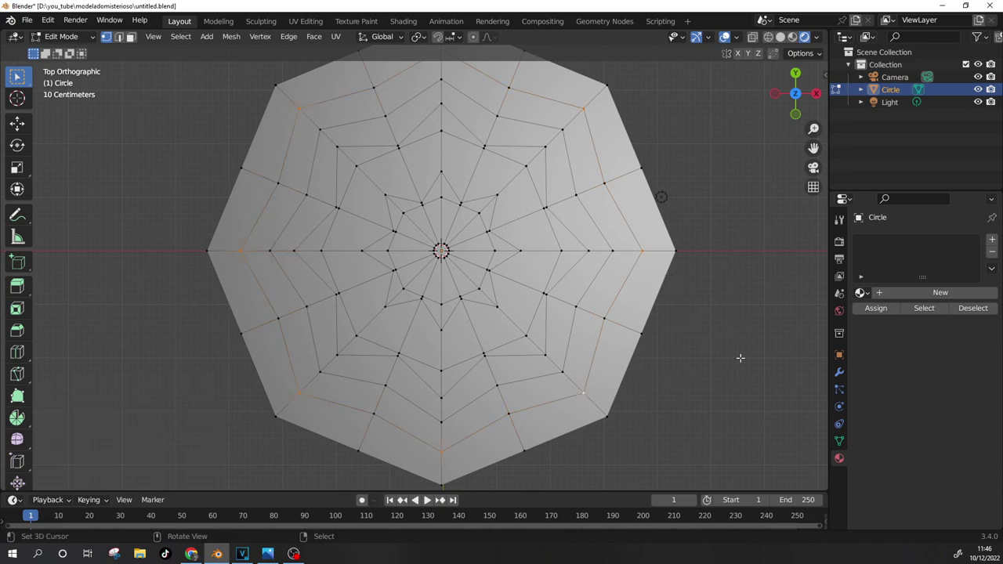
pyautogui.press('s')
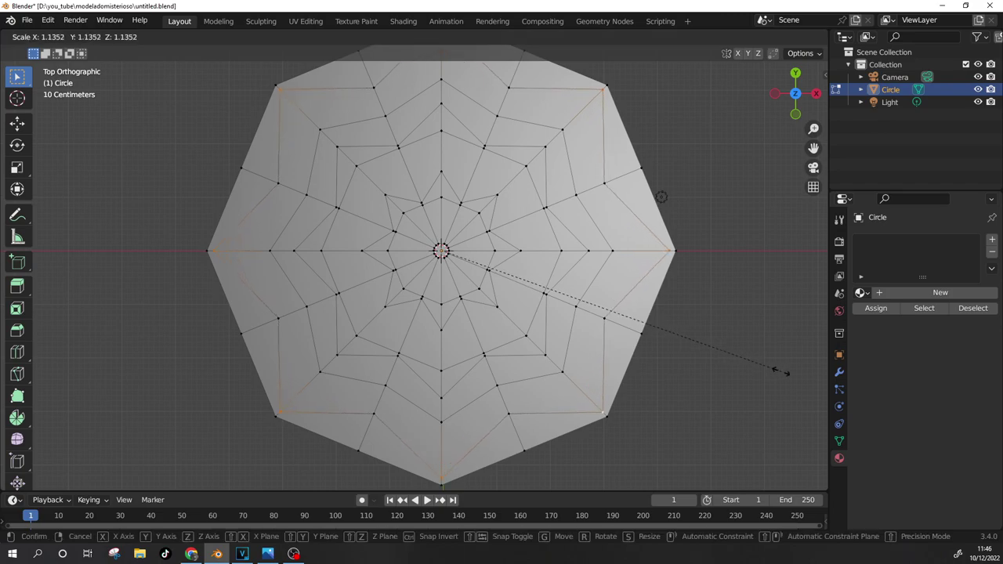
pyautogui.click(775, 370)
pyautogui.press('a')
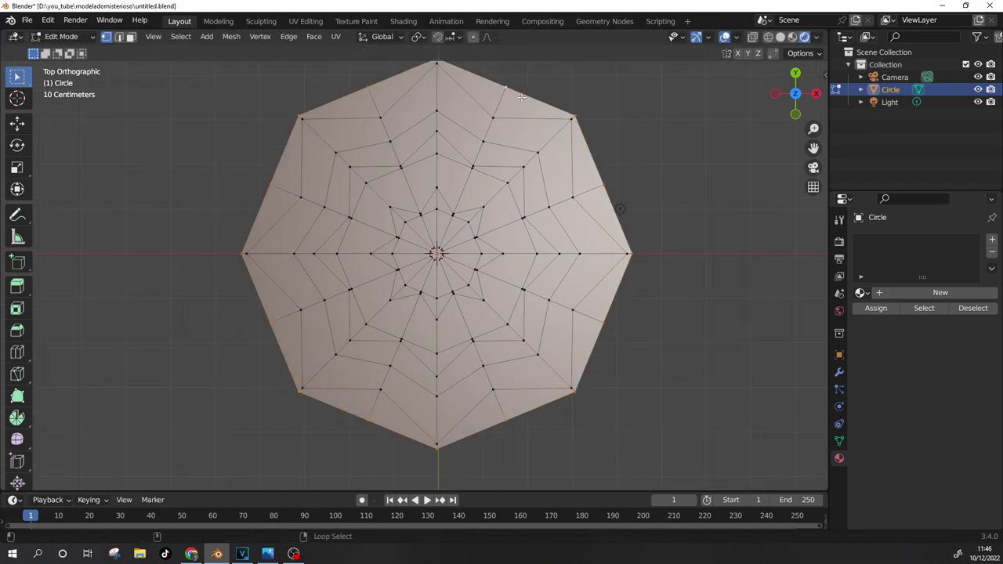
# Step: Extrude the whole mandala mesh in place and switch to face select mode
pyautogui.press('e')
pyautogui.rightClick(695, 288)
pyautogui.moveTo(695, 289)
pyautogui.mouseDown(button='middle')
pyautogui.moveTo(580, 152)
pyautogui.moveTo(600, 327)
pyautogui.mouseUp(button='middle')
pyautogui.hotkey('alt', 'a')
pyautogui.press('Tab')
pyautogui.press('Tab')
pyautogui.press('3')
pyautogui.click(583, 276)
pyautogui.press('Tab')
pyautogui.press('Tab')
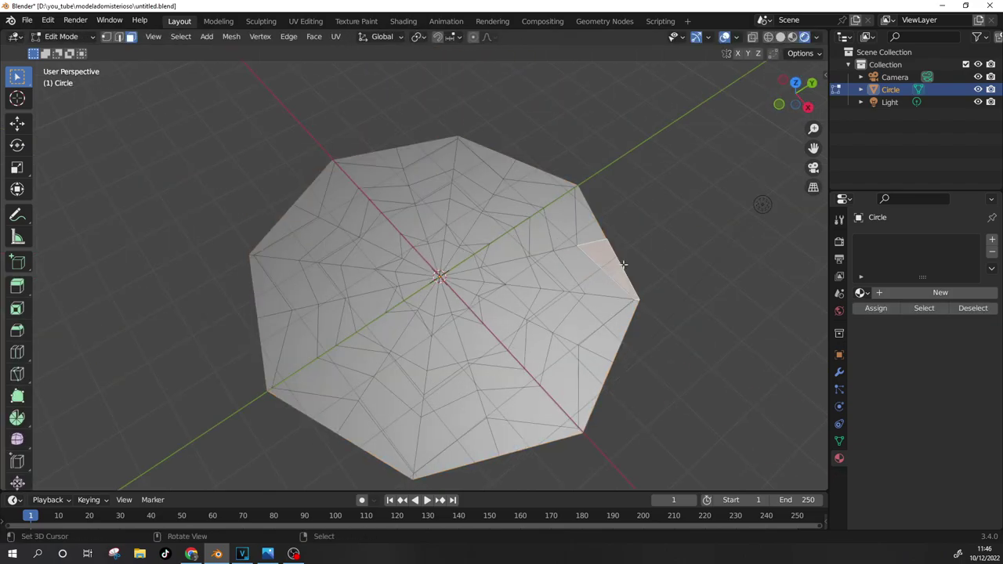
# Step: Flatten the whole mesh to zero height with S Z 0
pyautogui.moveTo(610, 253); pyautogui.dragTo(611, 329, button='middle')
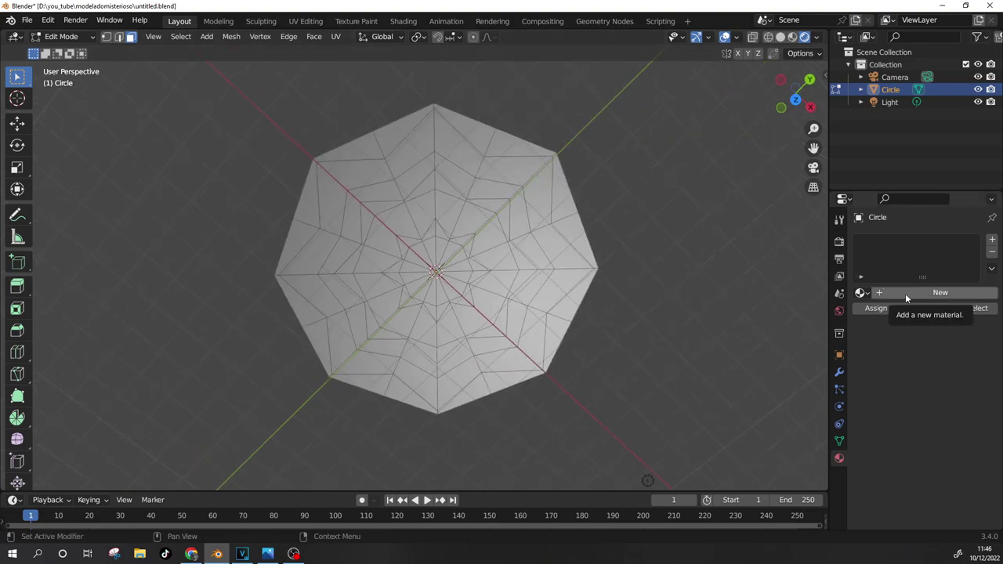
pyautogui.press('a')
pyautogui.moveTo(532, 392)
pyautogui.mouseDown(button='middle')
pyautogui.moveTo(541, 322)
pyautogui.moveTo(521, 384)
pyautogui.moveTo(538, 253)
pyautogui.moveTo(515, 358)
pyautogui.mouseUp(button='middle')
pyautogui.press('s')
pyautogui.press('z')
pyautogui.press('0')
pyautogui.press('Return')
pyautogui.press('Tab')
pyautogui.press('Tab')
# Step: Save the project as untitled1.blend via File > Save As
pyautogui.click(26, 20)
pyautogui.click(53, 115)
pyautogui.click(665, 454)
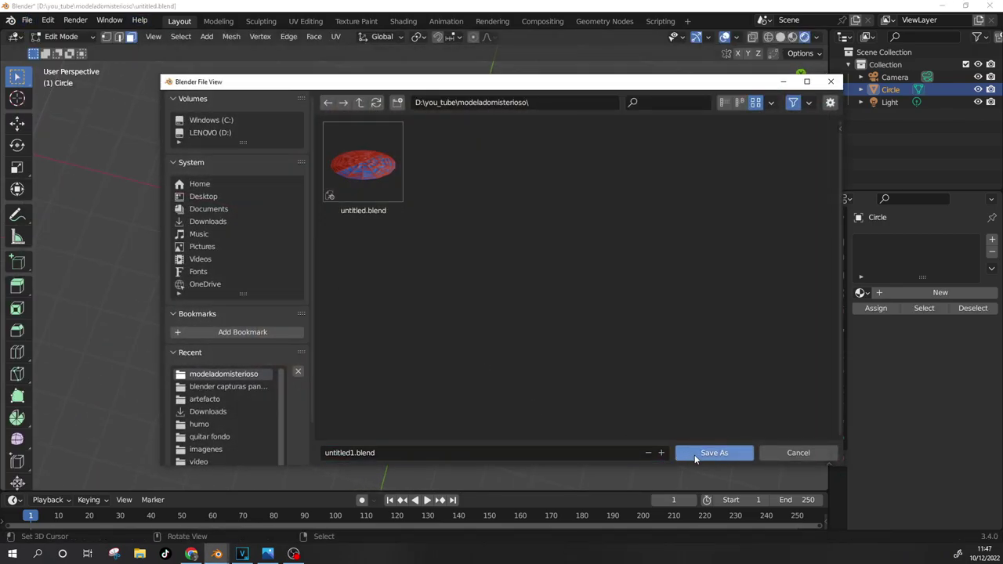
pyautogui.click(694, 455)
# Step: Merge the mesh's overlapping vertices by distance
pyautogui.press('Tab')
pyautogui.press('m')
pyautogui.click(550, 387)
pyautogui.press('Tab')
pyautogui.moveTo(550, 387); pyautogui.dragTo(574, 231, button='middle')
pyautogui.press('Tab')
pyautogui.hotkey('alt', 'a')
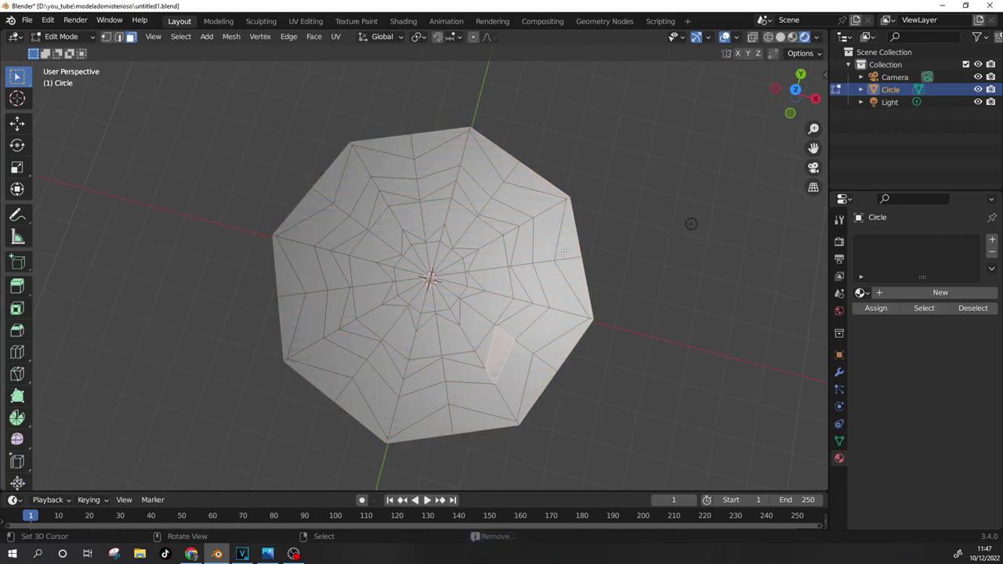
# Step: Delete geometry from the X menu and switch to top view
pyautogui.press('x')
pyautogui.click(576, 257)
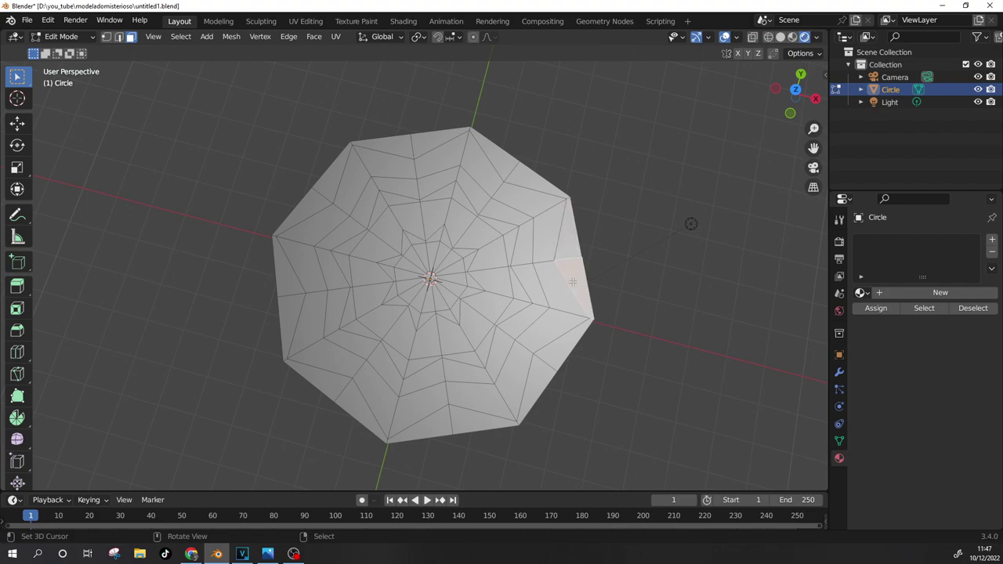
pyautogui.scroll(2, 498, 357)
pyautogui.press('KP_7')
pyautogui.scroll(3, 479, 328)
pyautogui.scroll(-3, 479, 328)
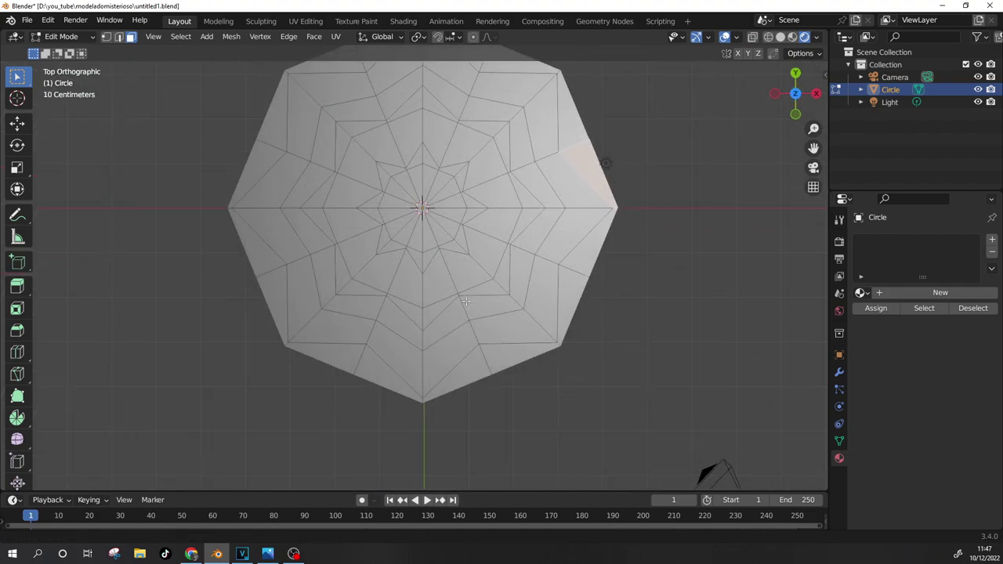
# Step: Inset every face of the mandala mesh individually
pyautogui.click(444, 163)
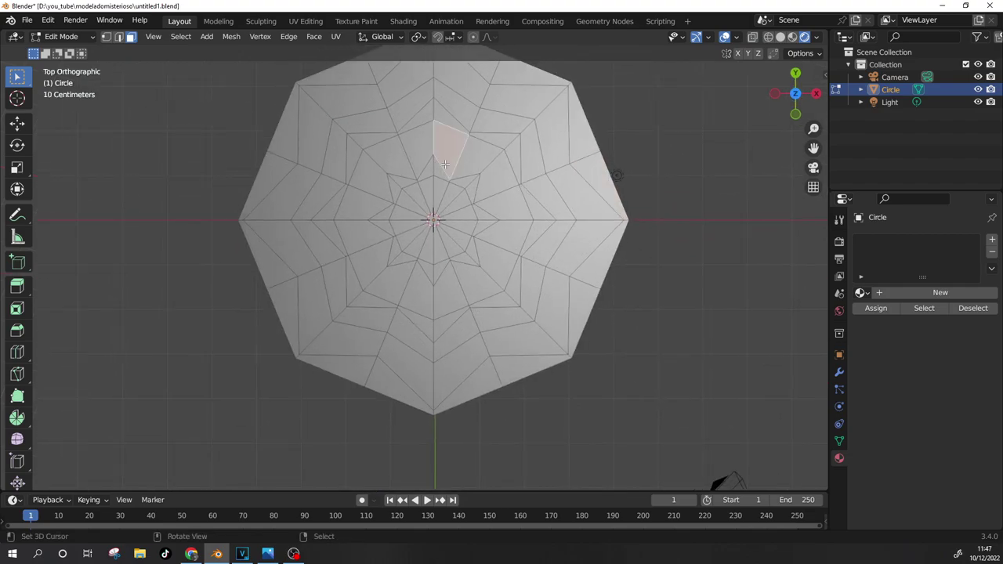
pyautogui.keyDown('shift'); pyautogui.moveTo(444, 164); pyautogui.dragTo(410, 208, button='middle'); pyautogui.keyUp('shift')
pyautogui.press('a')
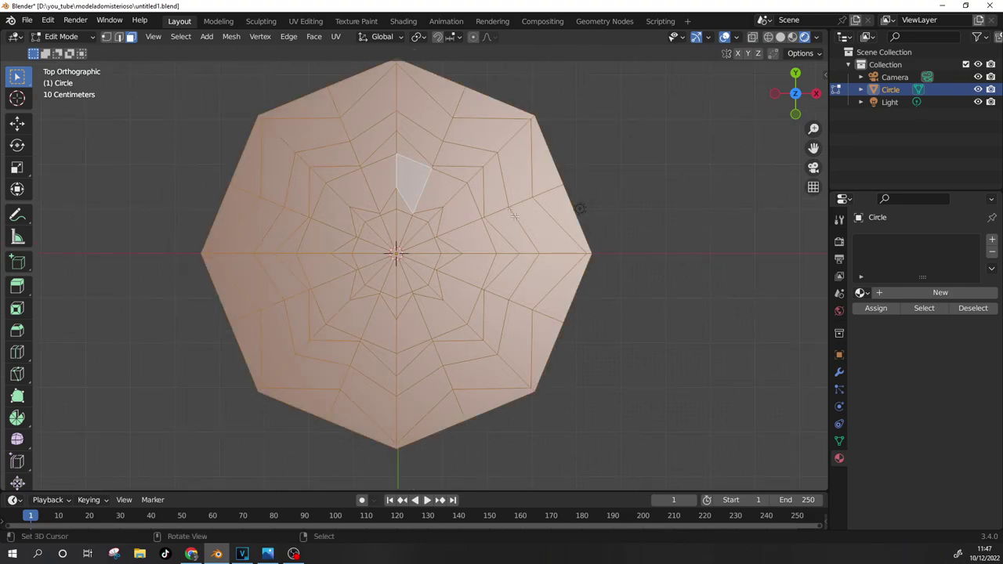
pyautogui.press('i')
pyautogui.press('i')
pyautogui.click(649, 286)
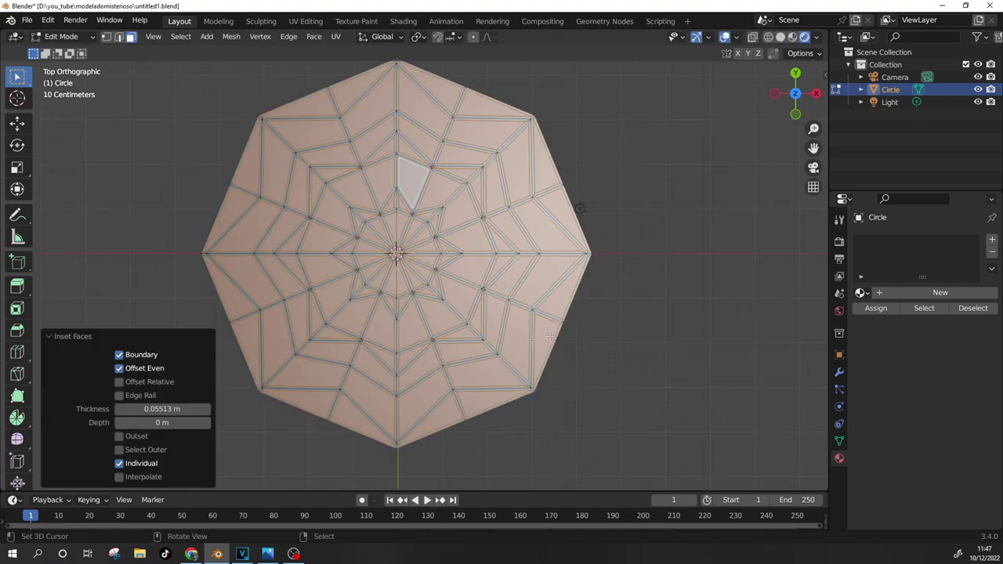
pyautogui.moveTo(588, 327); pyautogui.dragTo(473, 263, button='middle')
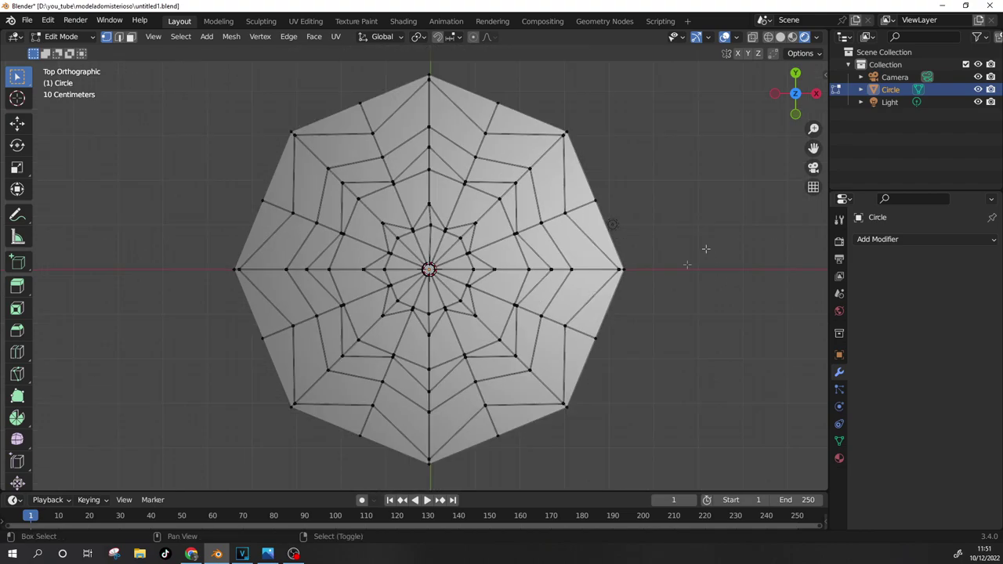
# Step: With X-ray on, scale the eight outer rim midpoints outward by 1.0787
pyautogui.hotkey('alt', 'z')
pyautogui.click(618, 218)
pyautogui.keyDown('shift'); pyautogui.click(507, 111); pyautogui.keyUp('shift')
pyautogui.keyDown('shift'); pyautogui.click(365, 108); pyautogui.keyUp('shift')
pyautogui.keyDown('shift'); pyautogui.click(262, 202); pyautogui.keyUp('shift')
pyautogui.keyDown('shift'); pyautogui.click(262, 336); pyautogui.keyUp('shift')
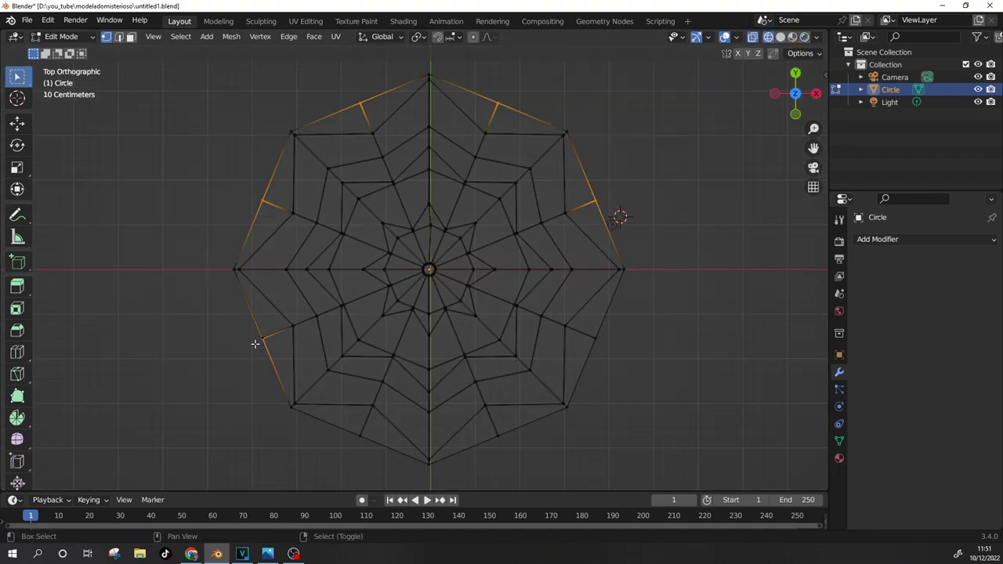
pyautogui.keyDown('shift'); pyautogui.click(359, 434); pyautogui.keyUp('shift')
pyautogui.keyDown('shift'); pyautogui.click(490, 432); pyautogui.keyUp('shift')
pyautogui.keyDown('shift'); pyautogui.click(593, 336); pyautogui.keyUp('shift')
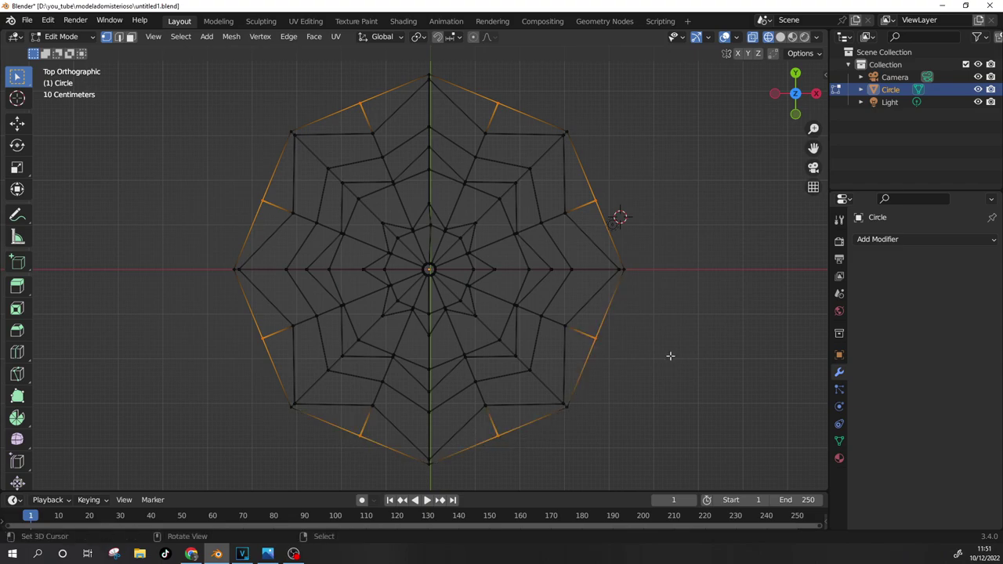
pyautogui.press('s')
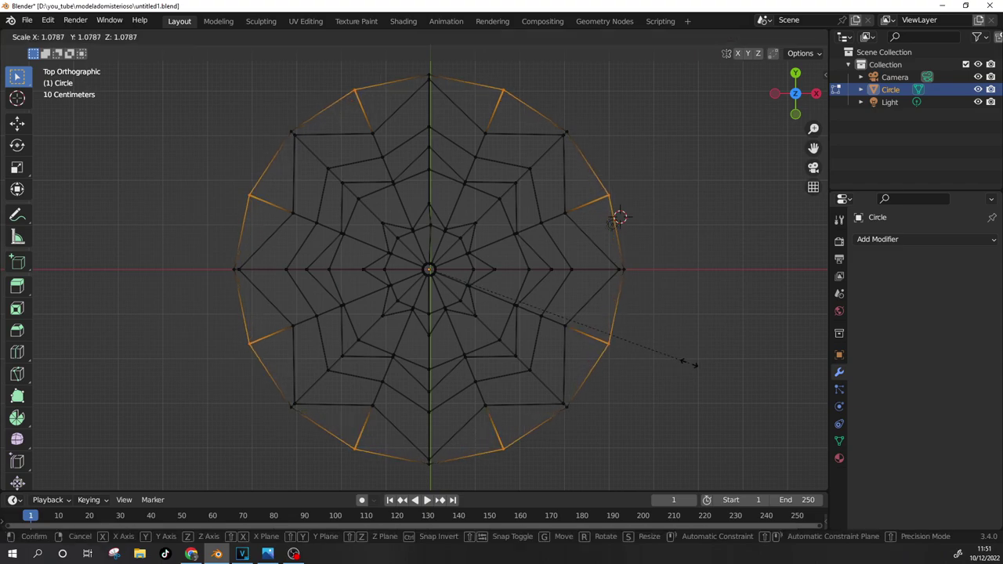
pyautogui.click(686, 361)
# Step: Return to Object Mode and select all, dismissing the Add menu
pyautogui.scroll(-3, 684, 362)
pyautogui.press('Tab')
pyautogui.press('Tab')
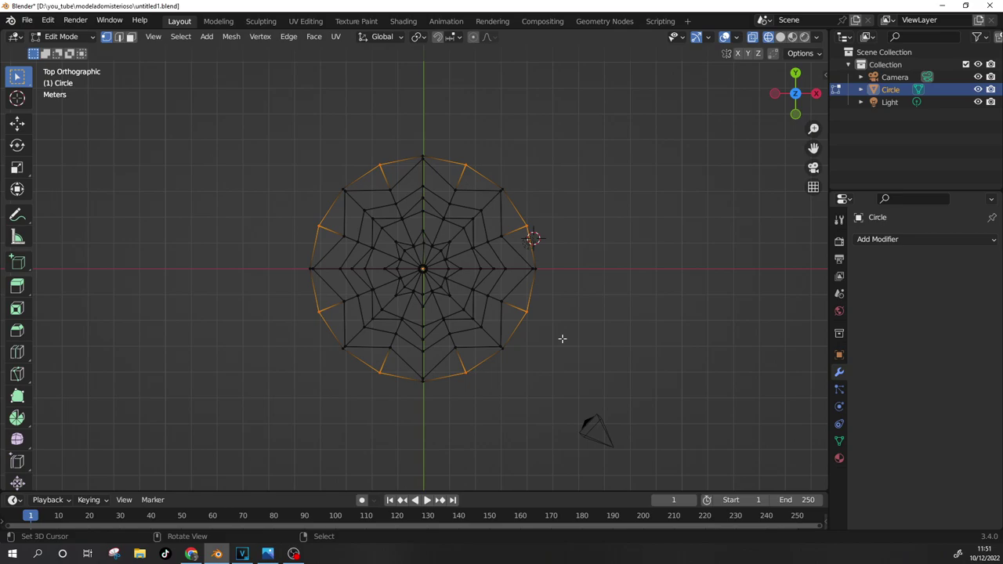
pyautogui.press('a')
pyautogui.hotkey('shift', 'a')
pyautogui.press('Escape')
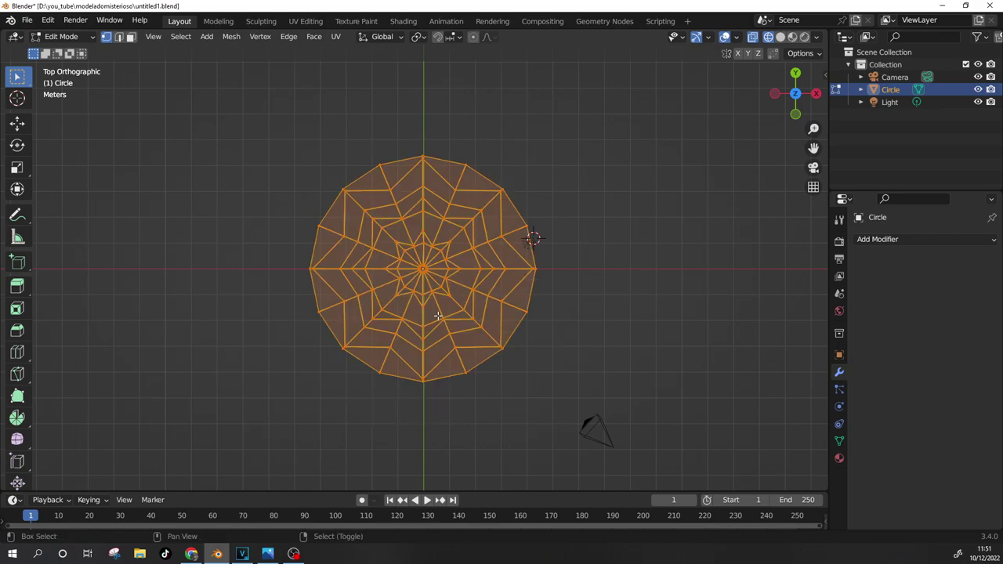
# Step: Deselect all mesh geometry and leave Edit Mode, back in Object Mode
pyautogui.press('Tab')
pyautogui.hotkey('shift', 'a')
pyautogui.press('Tab')
pyautogui.hotkey('alt', 'a')
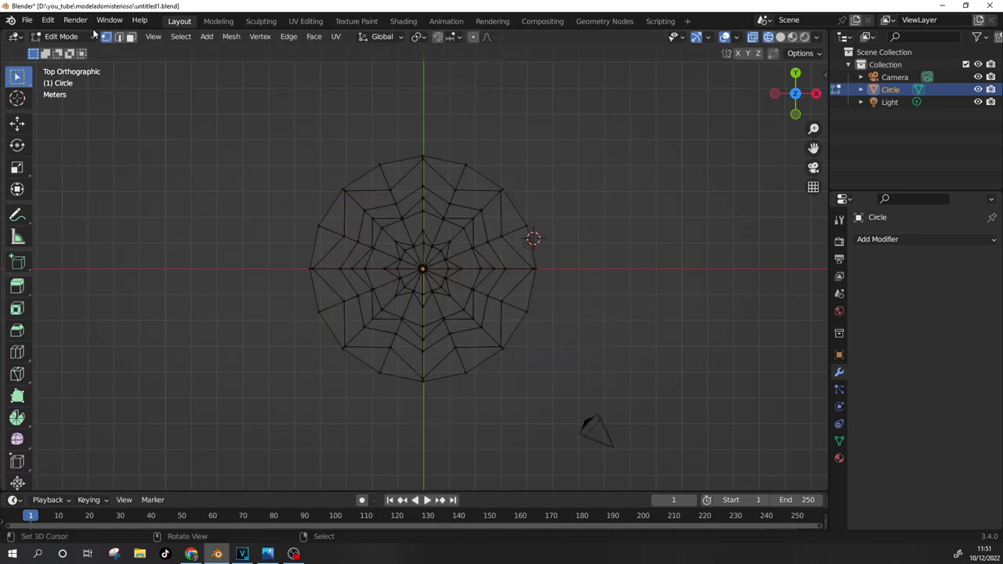
pyautogui.press('Tab')
pyautogui.hotkey('shift', 'a')
pyautogui.press('Escape')
pyautogui.hotkey('shift', 'a')
pyautogui.press('Escape')
# Step: Add a new circle mesh and scale it to match the mandala disk
pyautogui.hotkey('shift', 'a')
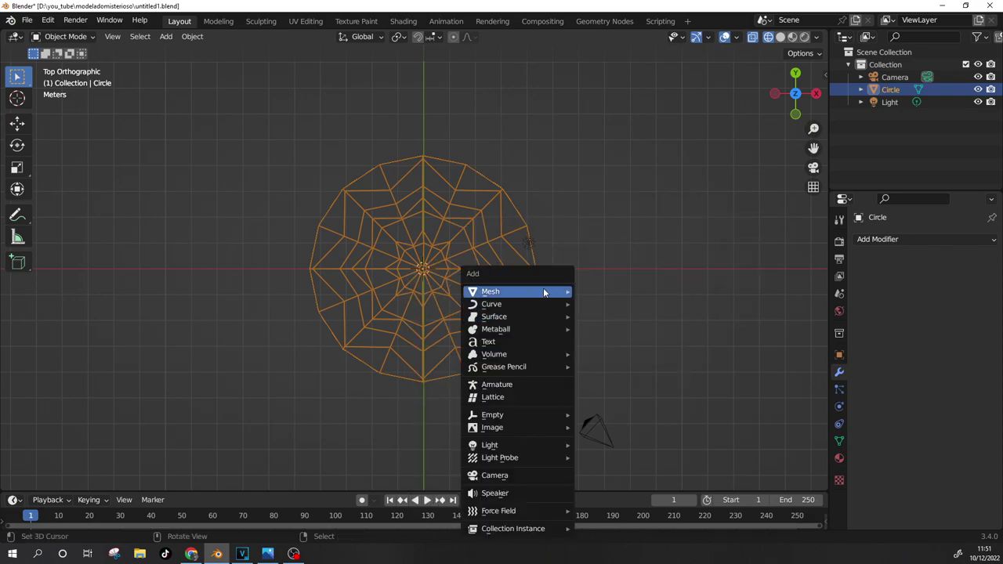
pyautogui.click(596, 317)
pyautogui.press('s')
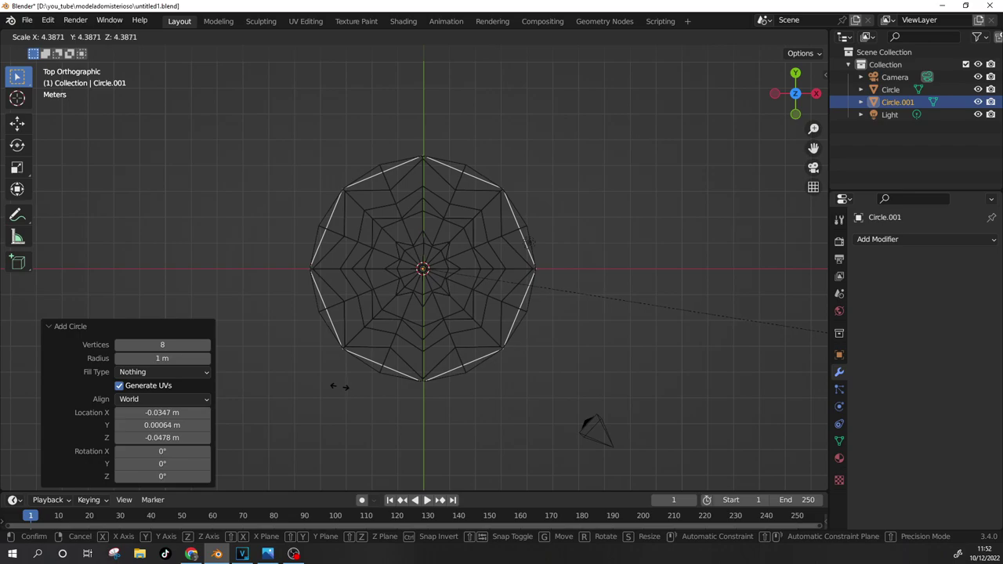
pyautogui.click(348, 391)
# Step: Give the circle a level-2 Subdivision Surface modifier and scale it slightly larger
pyautogui.click(921, 239)
pyautogui.click(752, 465)
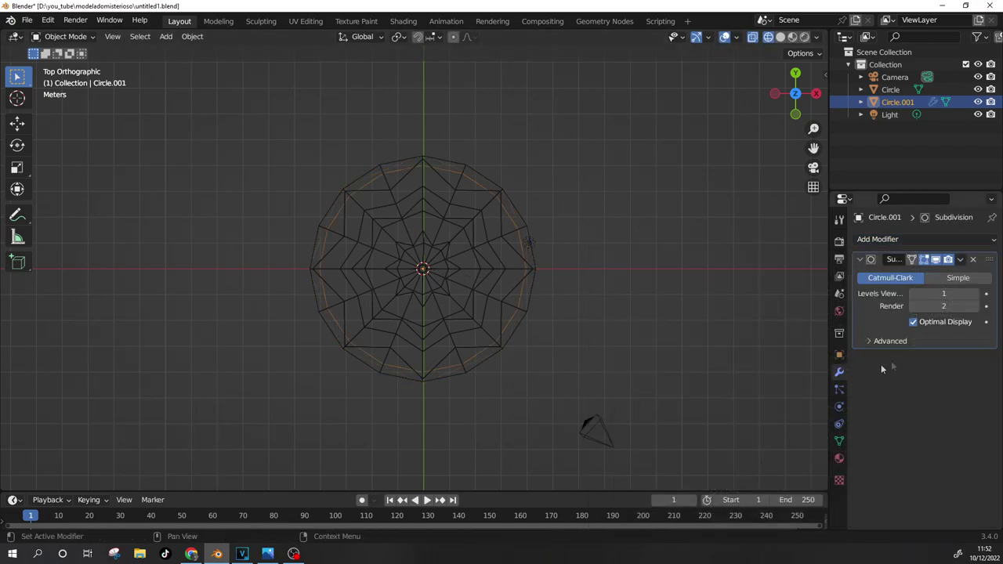
pyautogui.click(977, 293)
pyautogui.press('s')
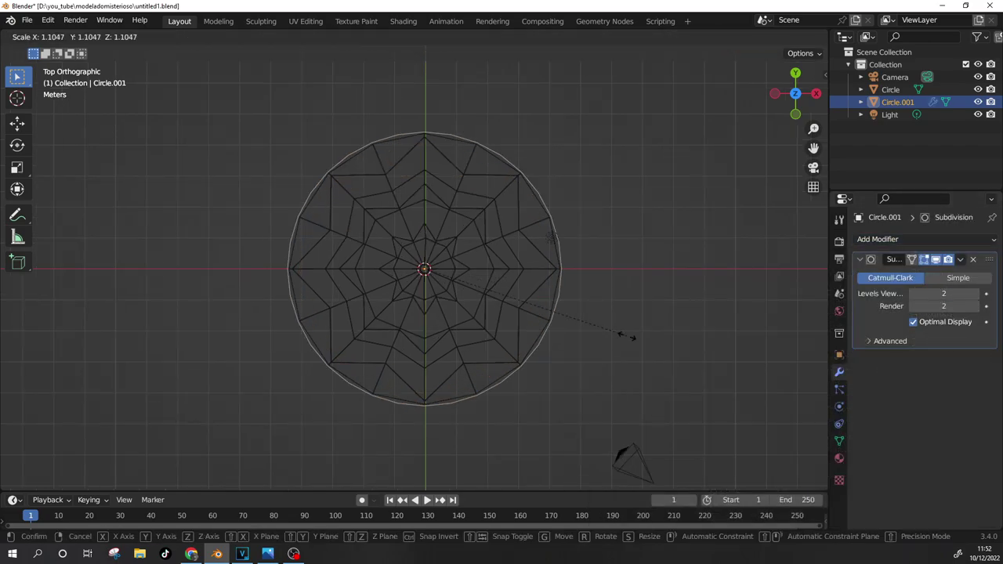
pyautogui.click(619, 334)
# Step: Inset the ring's faces, delete the faces keeping the edges, and turn off see-through display
pyautogui.press('Tab')
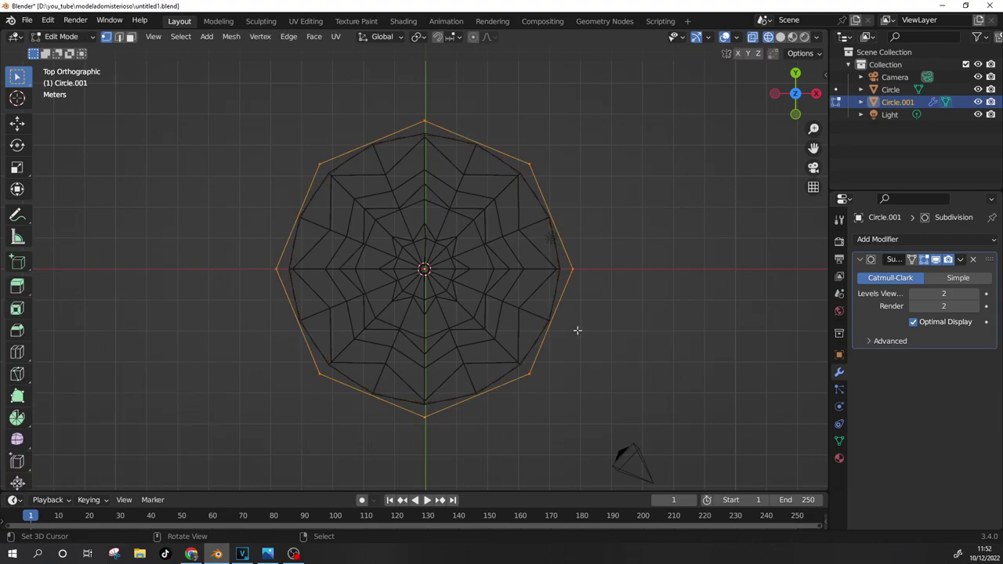
pyautogui.press('i')
pyautogui.click(599, 337)
pyautogui.press('x')
pyautogui.click(589, 362)
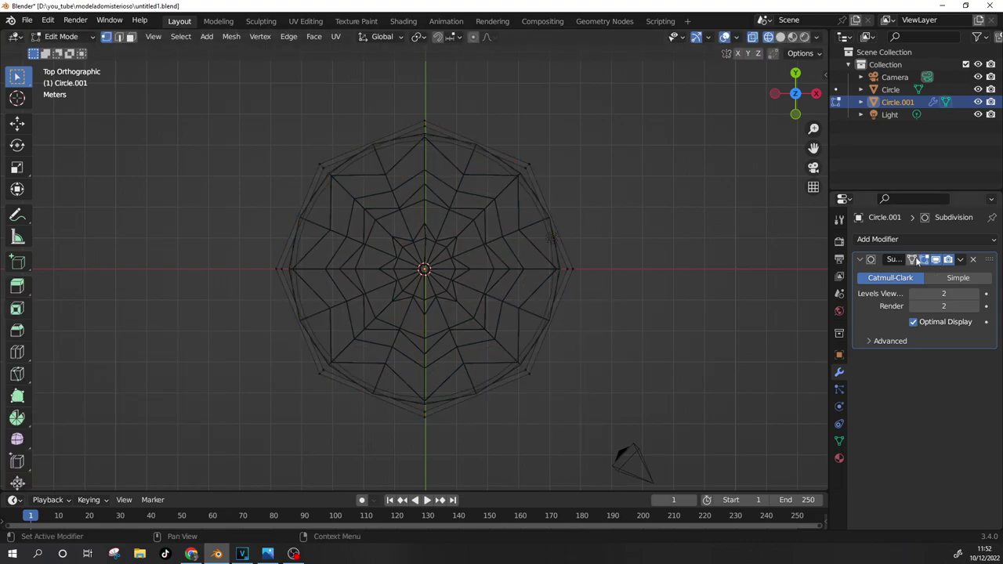
pyautogui.press('f')
pyautogui.moveTo(588, 354); pyautogui.dragTo(547, 326, button='middle')
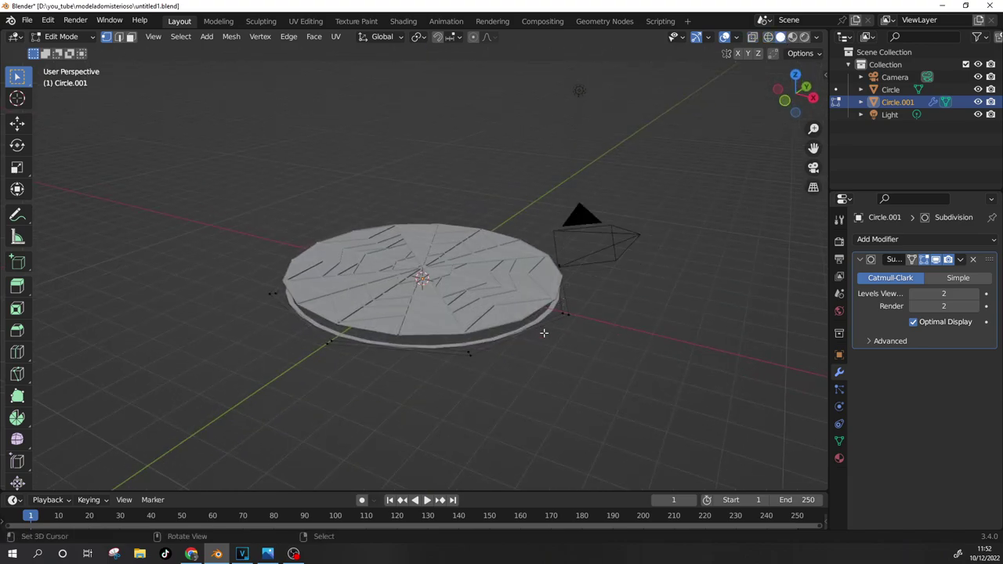
# Step: Raise the whole ring along Z into a wall, then extrude it upward again
pyautogui.press('a')
pyautogui.press('g')
pyautogui.press('z')
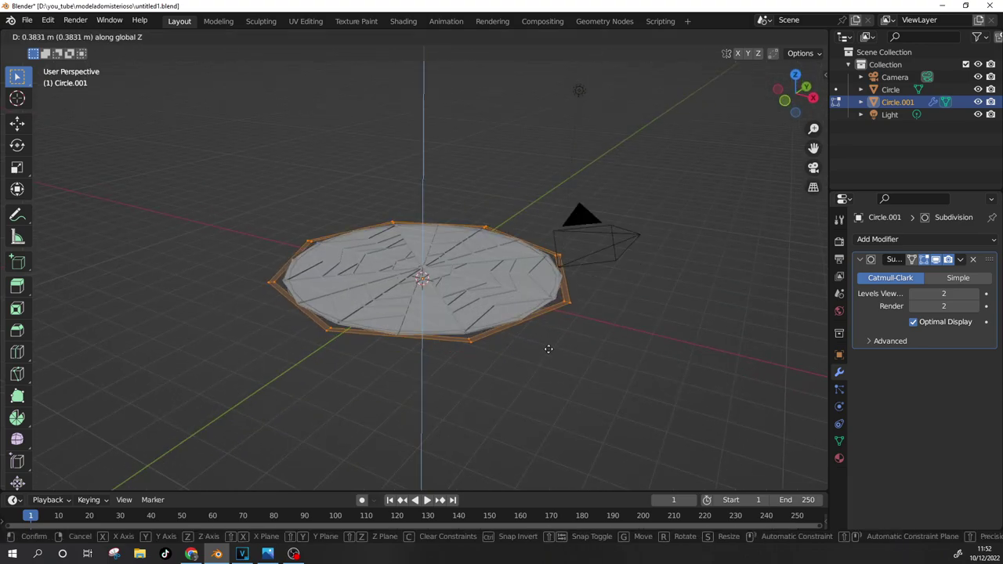
pyautogui.click(549, 349)
pyautogui.scroll(1, 549, 349)
pyautogui.press('e')
pyautogui.click(544, 345)
pyautogui.scroll(1, 542, 370)
# Step: Select the loop of rim faces, then extrude and scale them
pyautogui.moveTo(542, 370)
pyautogui.mouseDown(button='middle')
pyautogui.moveTo(575, 340)
pyautogui.moveTo(570, 356)
pyautogui.mouseUp(button='middle')
pyautogui.press('3')
pyautogui.click(583, 359)
pyautogui.keyDown('alt'); pyautogui.click(584, 359); pyautogui.keyUp('alt')
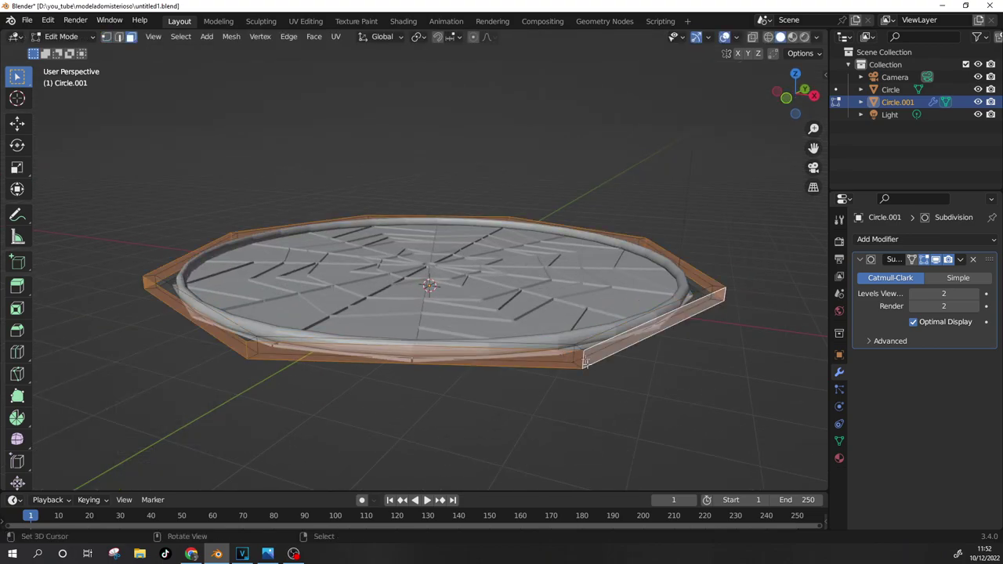
pyautogui.press('e')
pyautogui.press('s')
pyautogui.click(604, 392)
# Step: Select the outer rim face loop and extrude it along its normals
pyautogui.click(581, 351)
pyautogui.keyDown('alt'); pyautogui.click(580, 350); pyautogui.keyUp('alt')
pyautogui.press('e')
pyautogui.click(570, 361)
pyautogui.moveTo(570, 361)
pyautogui.mouseDown(button='middle')
pyautogui.moveTo(530, 222)
pyautogui.moveTo(487, 348)
pyautogui.mouseUp(button='middle')
pyautogui.scroll(3, 486, 349)
pyautogui.scroll(3, 487, 349)
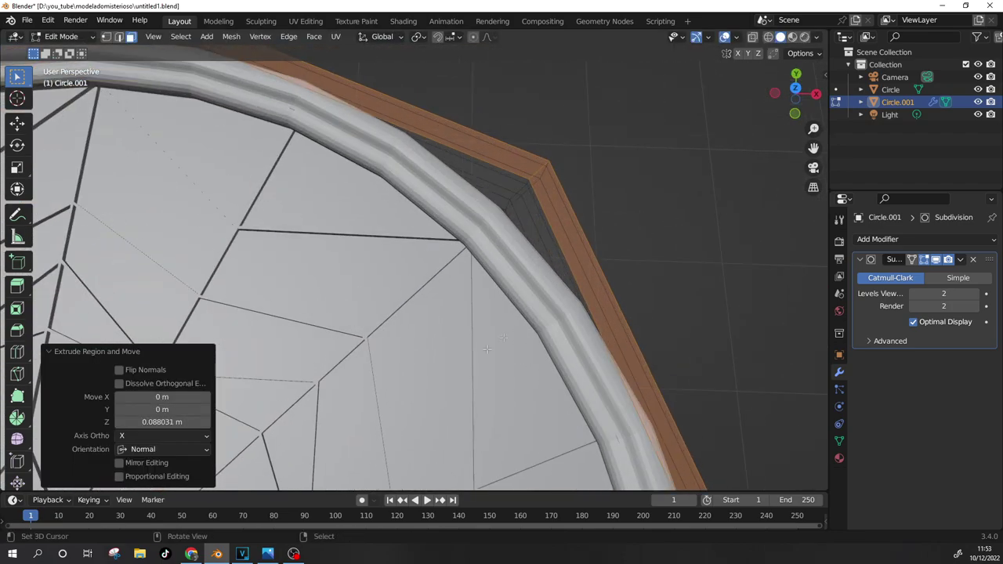
# Step: Bevel the edge loop along the rim's inner corner, then leave Edit Mode
pyautogui.click(936, 259)
pyautogui.hotkey('alt', 'a')
pyautogui.keyDown('alt'); pyautogui.click(494, 192); pyautogui.keyUp('alt')
pyautogui.hotkey('ctrl', 'b')
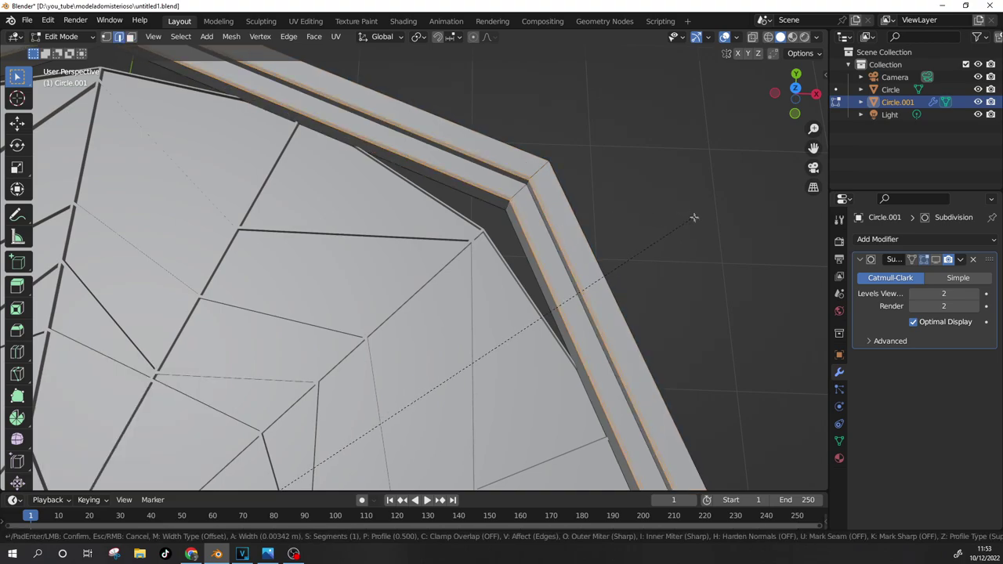
pyautogui.click(700, 217)
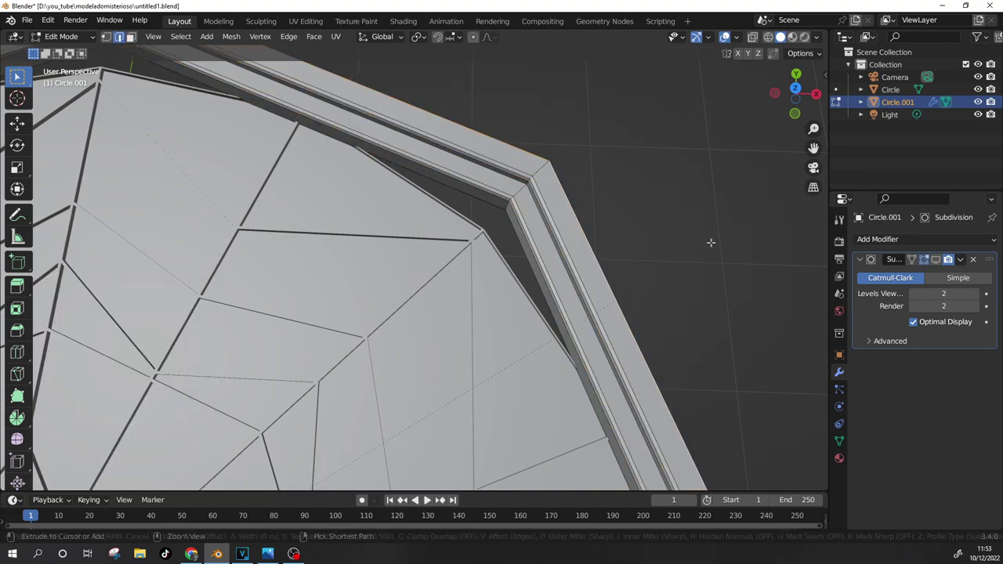
pyautogui.press('Tab')
pyautogui.scroll(-5, 669, 313)
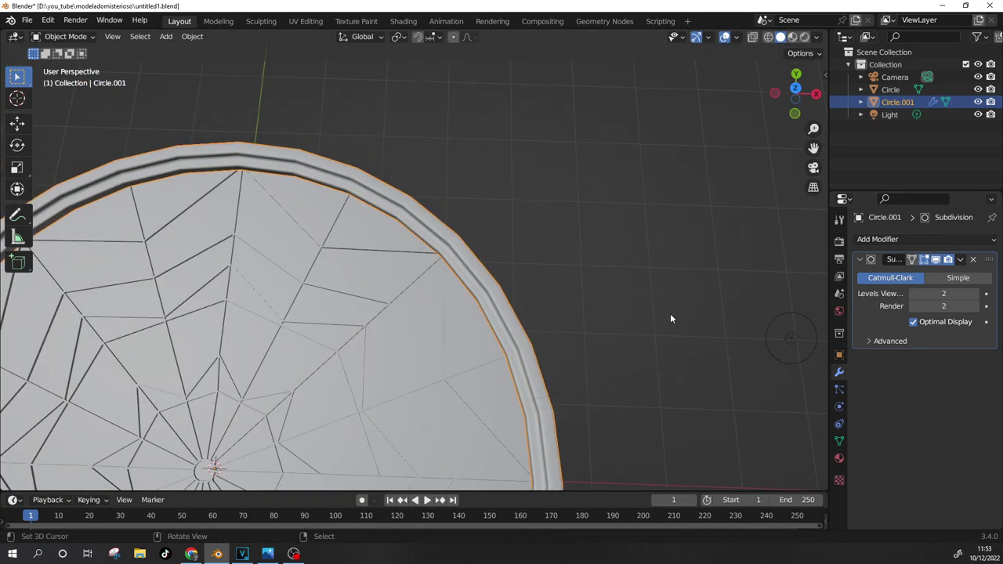
# Step: Raise the viewport subdivision level to 3 and inspect the disk from an angle
pyautogui.press('KP_7')
pyautogui.click(985, 293)
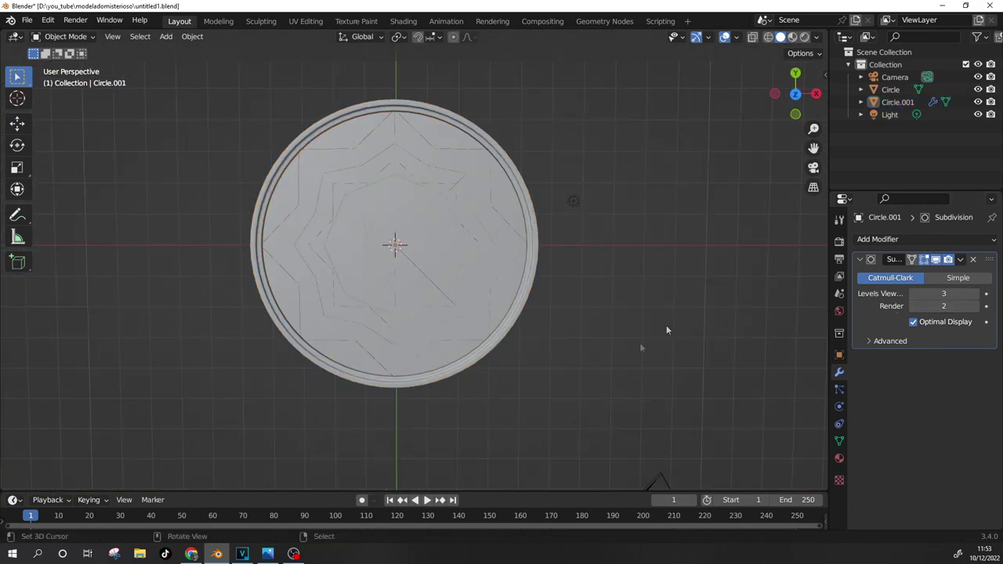
pyautogui.moveTo(674, 320); pyautogui.dragTo(486, 298, button='middle')
pyautogui.scroll(2, 552, 340)
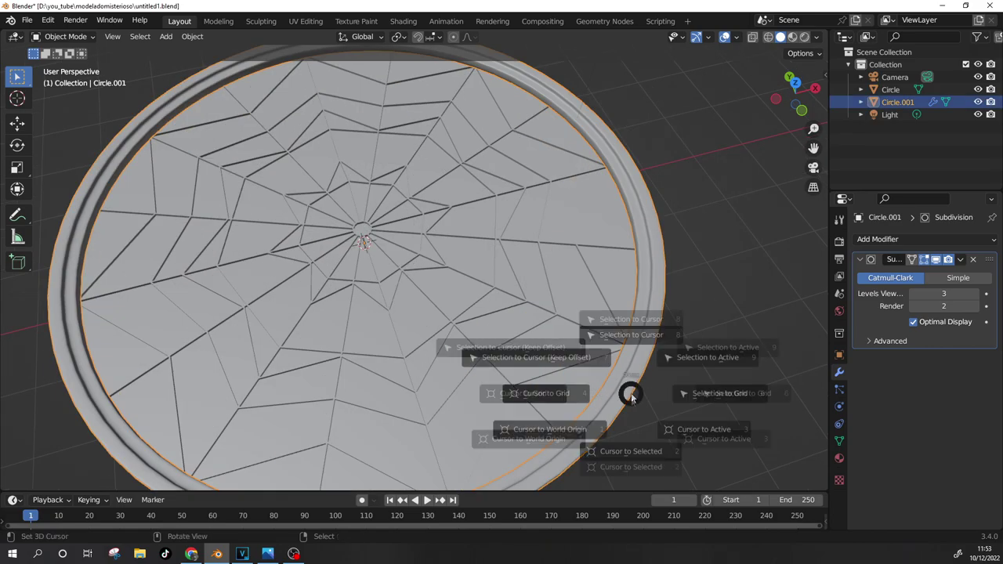
pyautogui.press('s')
pyautogui.rightClick(718, 385)
pyautogui.click(717, 385)
pyautogui.moveTo(718, 386)
pyautogui.mouseDown(button='middle')
pyautogui.moveTo(519, 362)
pyautogui.moveTo(523, 316)
pyautogui.mouseUp(button='middle')
# Step: Save the blend file
pyautogui.click(27, 20)
pyautogui.click(43, 101)
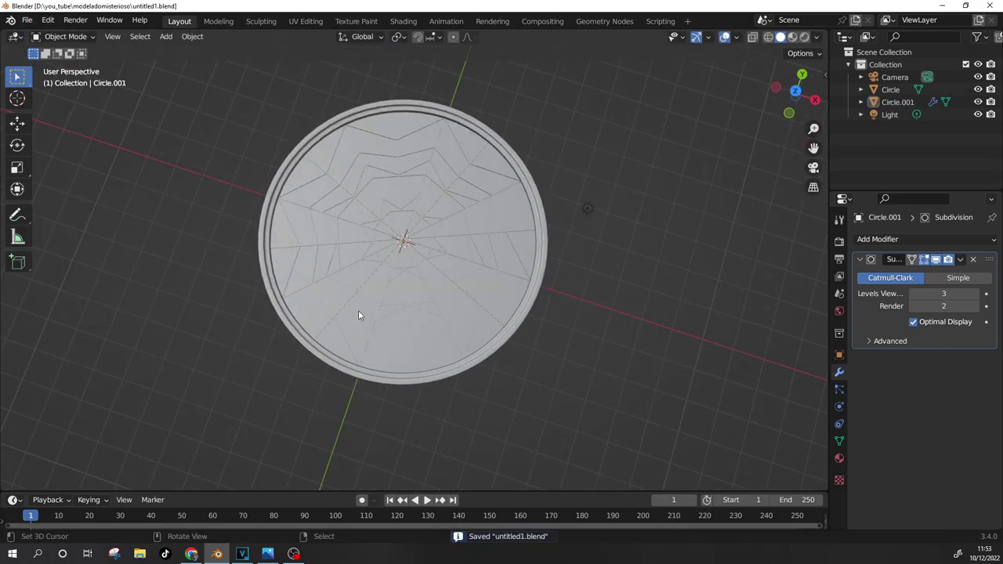
pyautogui.press('KP_7')
pyautogui.scroll(2, 356, 306)
# Step: Shade the viewport with a red MatCap, world-space cavity at ridge/valley 2.5, and softened shadows
pyautogui.click(815, 36)
pyautogui.click(805, 97)
pyautogui.click(806, 125)
pyautogui.click(768, 244)
pyautogui.click(745, 302)
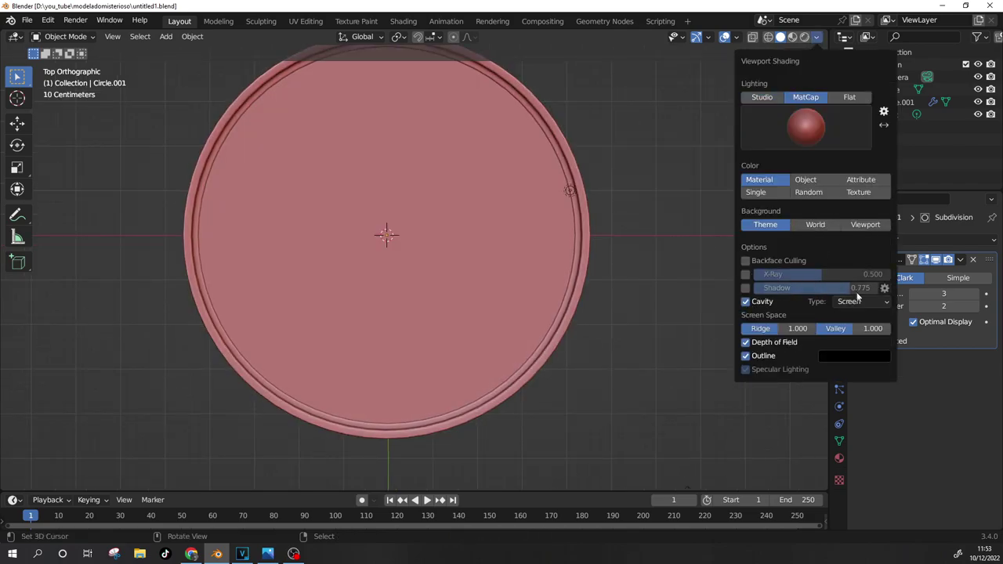
pyautogui.click(860, 301)
pyautogui.click(837, 315)
pyautogui.moveTo(775, 328); pyautogui.dragTo(791, 329)
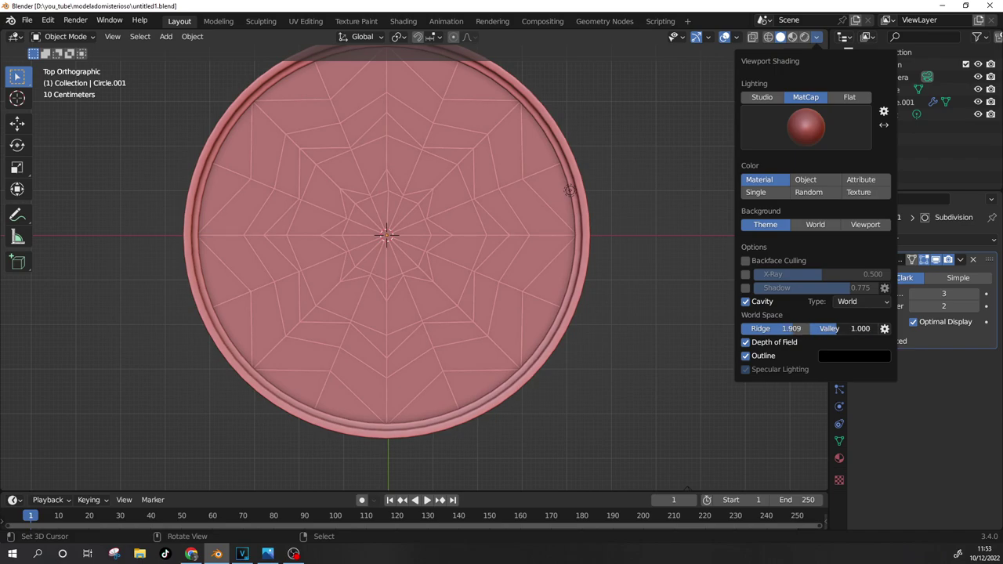
pyautogui.moveTo(854, 328); pyautogui.dragTo(867, 328)
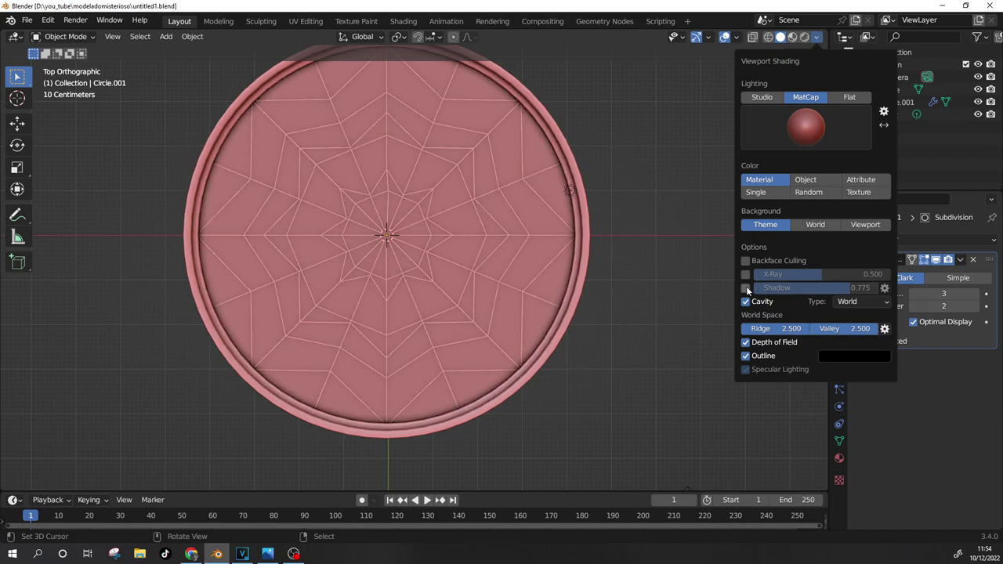
pyautogui.click(745, 287)
pyautogui.moveTo(830, 287); pyautogui.dragTo(776, 288)
pyautogui.scroll(3, 496, 298)
# Step: From the top view, select the Circle object and enter Edit Mode
pyautogui.moveTo(496, 298)
pyautogui.mouseDown(button='middle')
pyautogui.moveTo(446, 262)
pyautogui.moveTo(429, 216)
pyautogui.moveTo(308, 226)
pyautogui.mouseUp(button='middle')
pyautogui.press('KP_7')
pyautogui.scroll(-4, 327, 312)
pyautogui.press('Tab')
pyautogui.press('Tab')
pyautogui.click(502, 284)
pyautogui.press('Tab')
# Step: In face select mode, pick faces along the upper spoke and centre, then select all faces
pyautogui.press('3')
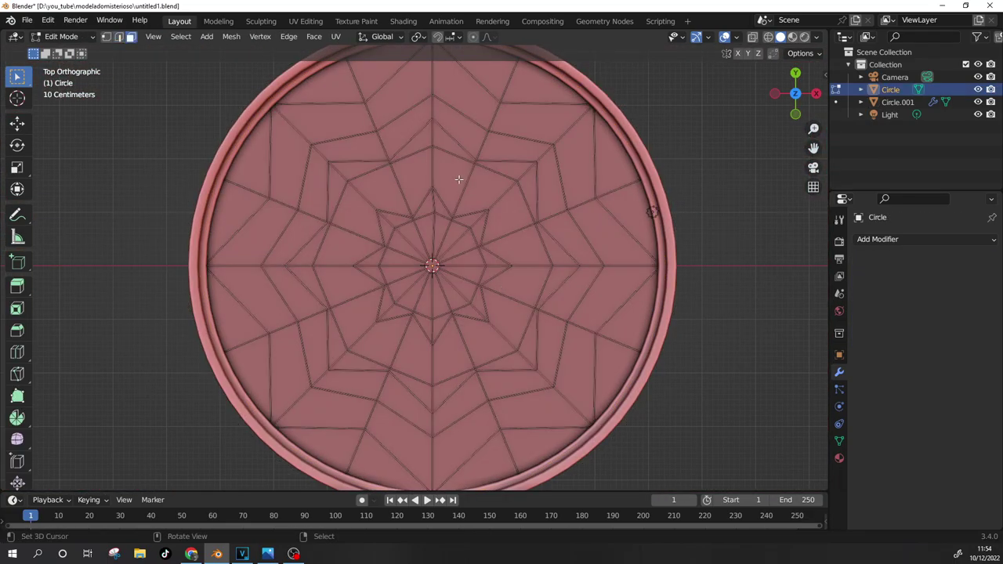
pyautogui.keyDown('shift'); pyautogui.click(454, 188); pyautogui.keyUp('shift')
pyautogui.keyDown('shift'); pyautogui.click(452, 145); pyautogui.keyUp('shift')
pyautogui.keyDown('shift'); pyautogui.click(466, 118); pyautogui.keyUp('shift')
pyautogui.keyDown('shift'); pyautogui.click(478, 78); pyautogui.keyUp('shift')
pyautogui.keyDown('shift'); pyautogui.click(440, 235); pyautogui.keyUp('shift')
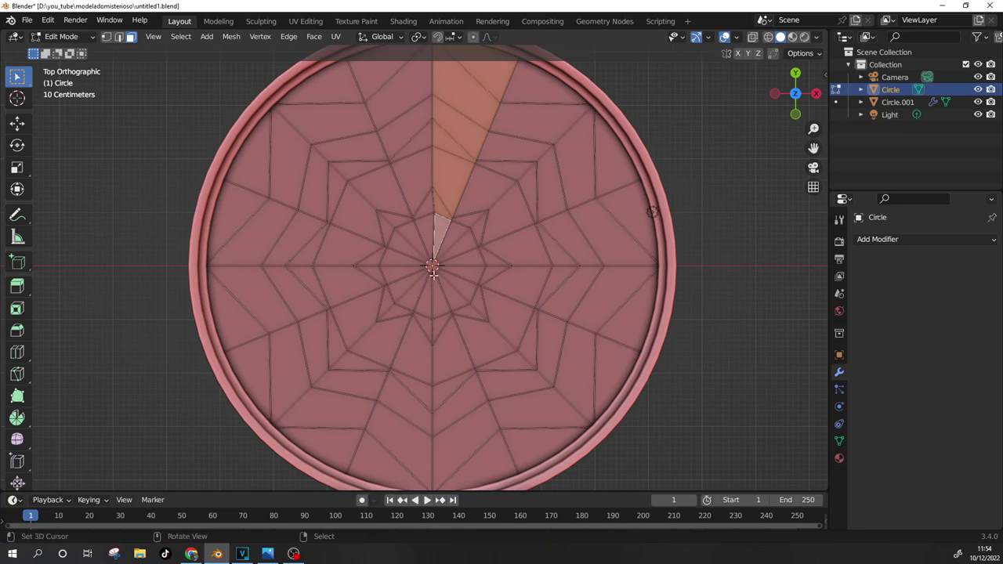
pyautogui.scroll(-4, 432, 271)
pyautogui.press('a')
pyautogui.scroll(3, 541, 384)
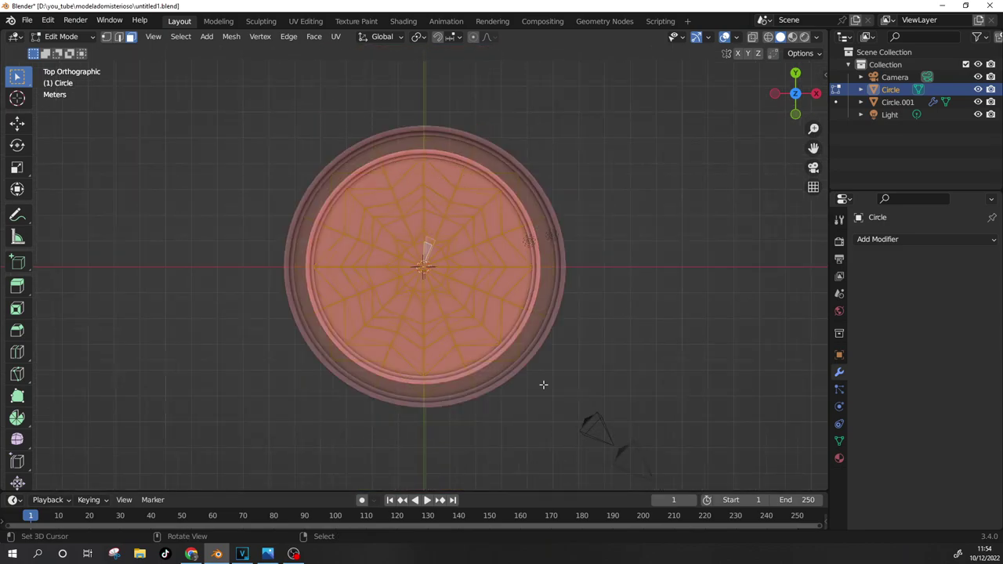
# Step: Move a single bottom-edge face along the Y axis
pyautogui.click(470, 388)
pyautogui.press('g')
pyautogui.press('y')
pyautogui.click(560, 426)
# Step: Add faces along the lower spoke, above the centre, and up the upper spoke to the selection
pyautogui.keyDown('shift'); pyautogui.click(468, 427); pyautogui.keyUp('shift')
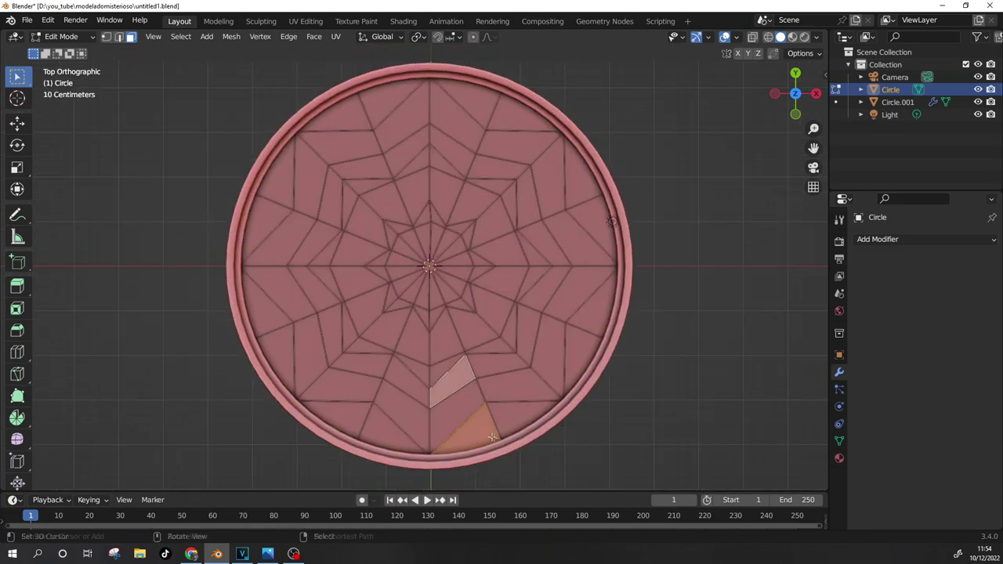
pyautogui.keyDown('shift'); pyautogui.click(448, 375); pyautogui.keyUp('shift')
pyautogui.keyDown('shift'); pyautogui.click(435, 315); pyautogui.keyUp('shift')
pyautogui.scroll(4, 435, 314)
pyautogui.scroll(2, 459, 235)
pyautogui.keyDown('shift'); pyautogui.click(461, 240); pyautogui.keyUp('shift')
pyautogui.scroll(-3, 457, 192)
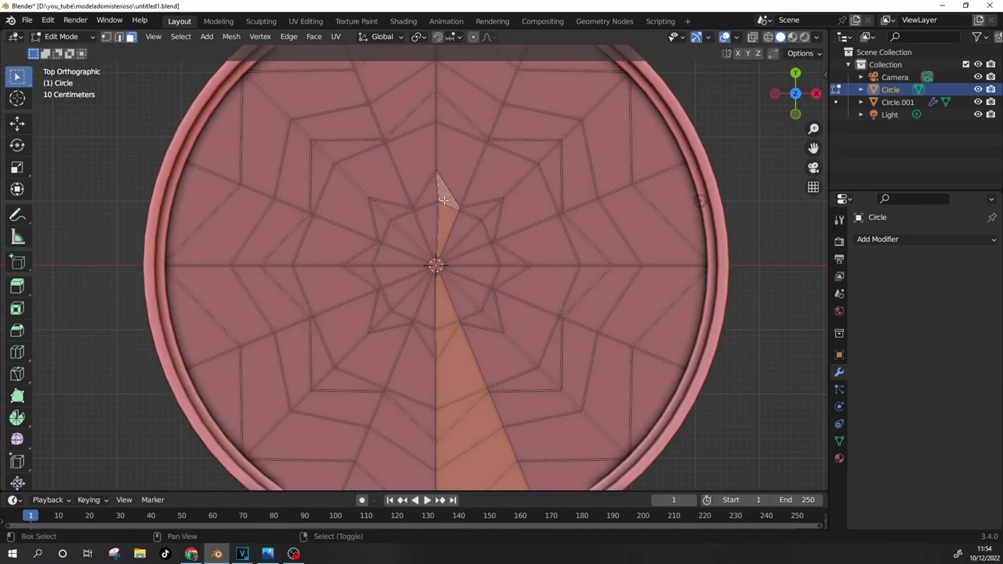
pyautogui.keyDown('shift'); pyautogui.click(458, 149); pyautogui.keyUp('shift')
pyautogui.keyDown('shift'); pyautogui.click(466, 94); pyautogui.keyUp('shift')
pyautogui.scroll(-2, 462, 117)
pyautogui.keyDown('shift'); pyautogui.click(462, 102); pyautogui.keyUp('shift')
pyautogui.scroll(8, 421, 319)
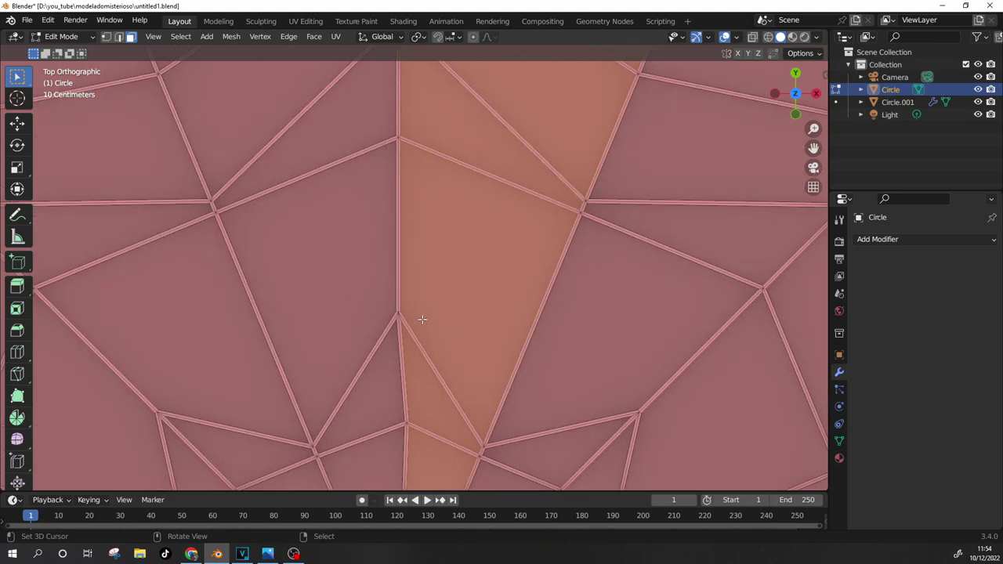
pyautogui.scroll(-5, 421, 319)
# Step: Add the right-side faces and those toward the centre, including the small central triangle
pyautogui.keyDown('shift'); pyautogui.click(666, 235); pyautogui.keyUp('shift')
pyautogui.keyDown('shift'); pyautogui.click(591, 206); pyautogui.keyUp('shift')
pyautogui.keyDown('shift'); pyautogui.click(615, 349); pyautogui.keyUp('shift')
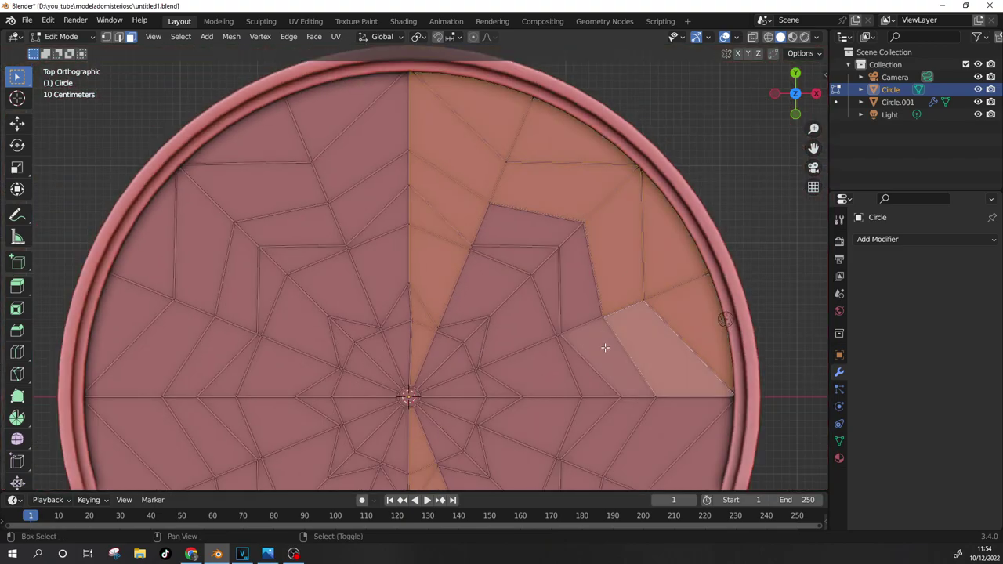
pyautogui.keyDown('shift'); pyautogui.click(521, 227); pyautogui.keyUp('shift')
pyautogui.keyDown('shift'); pyautogui.click(482, 290); pyautogui.keyUp('shift')
pyautogui.keyDown('shift'); pyautogui.click(460, 330); pyautogui.keyUp('shift')
pyautogui.keyDown('shift'); pyautogui.click(448, 366); pyautogui.keyUp('shift')
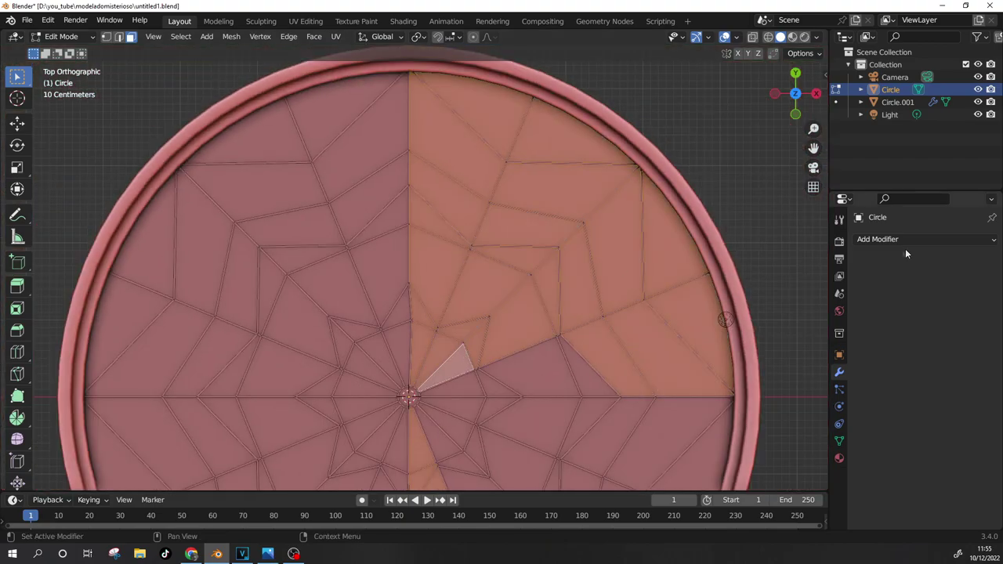
# Step: Select the disk's existing material slot and begin renaming it to CRISTALDERECHO
pyautogui.click(839, 458)
pyautogui.click(924, 294)
pyautogui.doubleClick(919, 242)
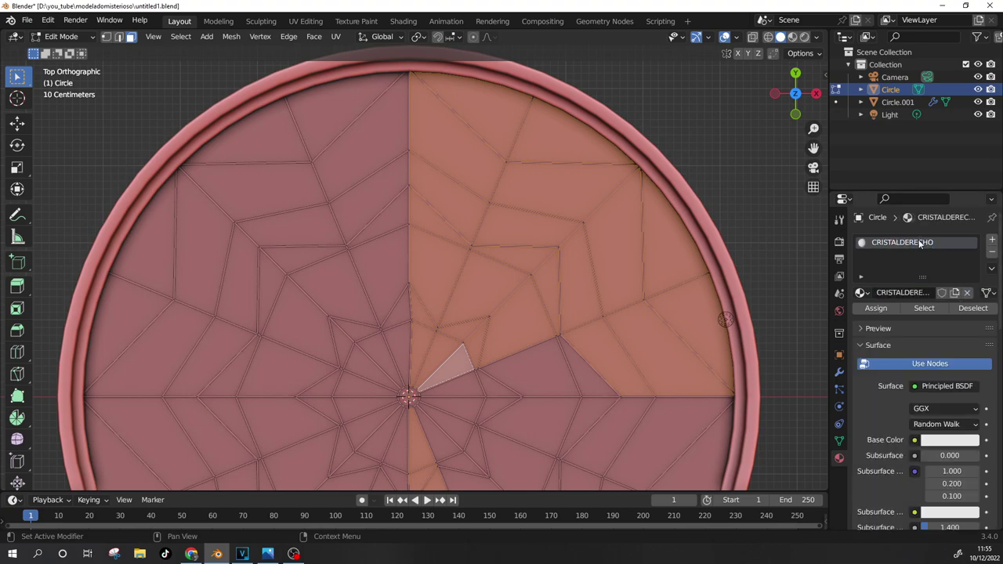
# Step: Add an orange MADERA material slot and make CRISTALDERECHO light blue
pyautogui.click(992, 239)
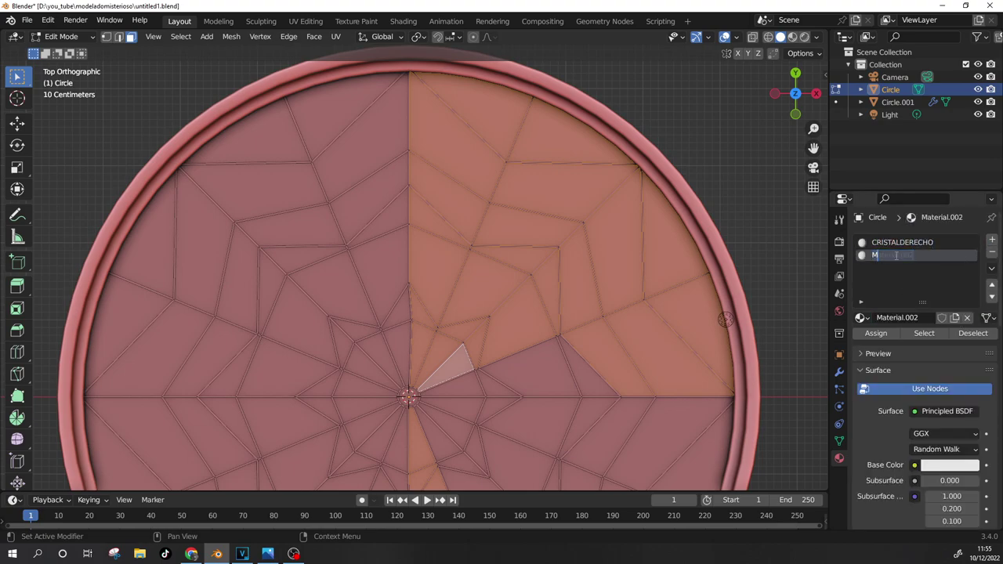
pyautogui.click(945, 463)
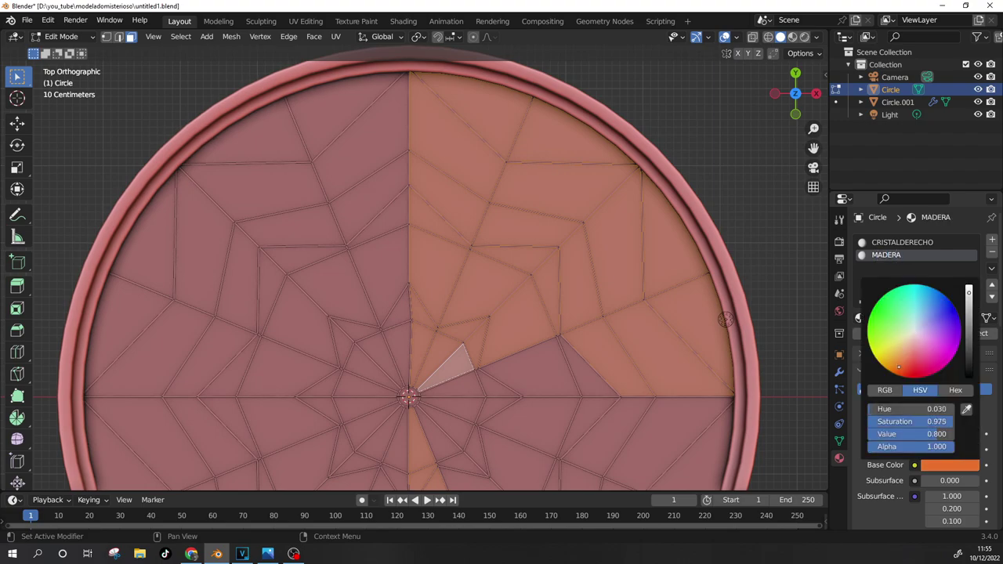
pyautogui.click(901, 242)
pyautogui.click(792, 37)
pyautogui.scroll(-1, 650, 238)
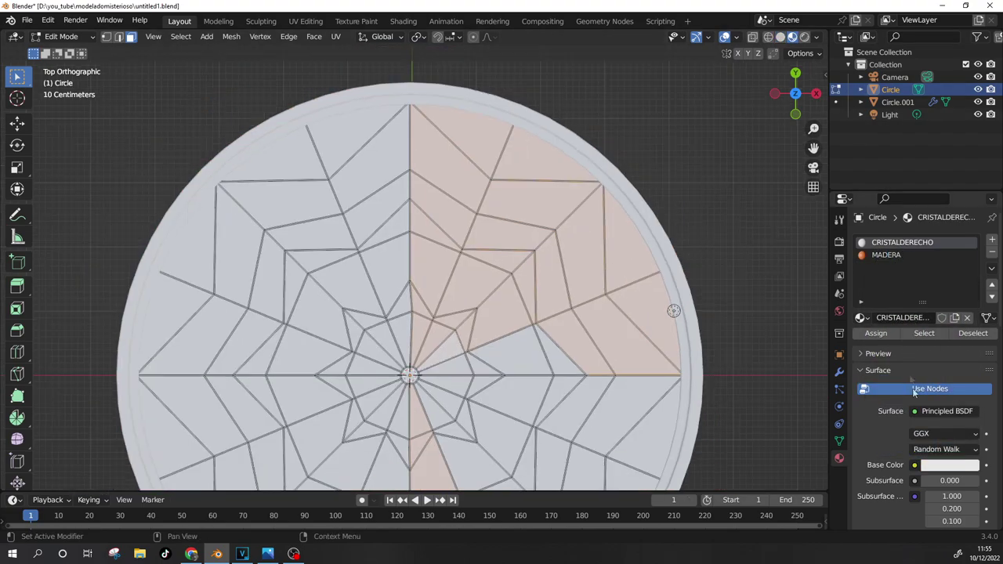
pyautogui.click(956, 462)
pyautogui.click(921, 242)
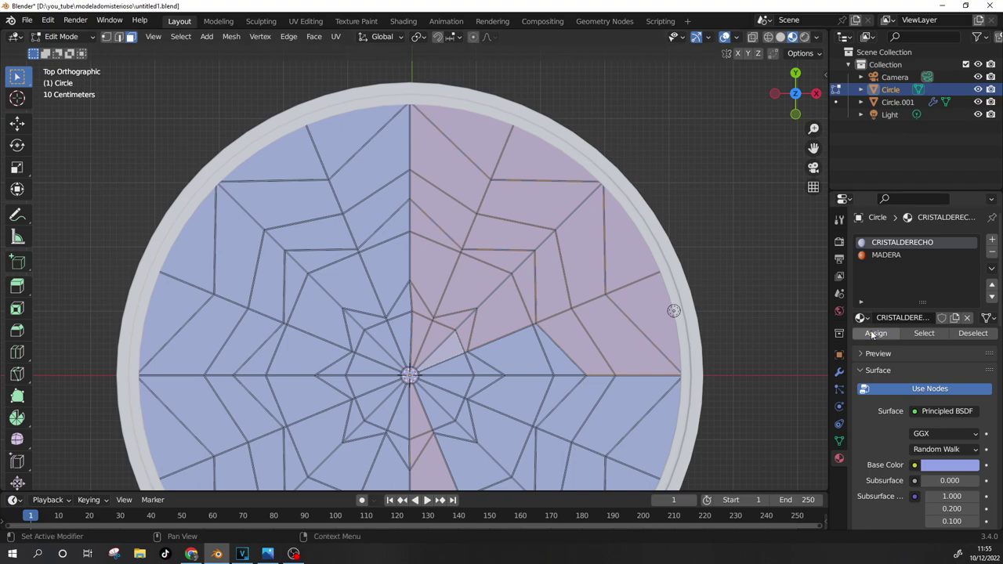
# Step: Assign MADERA to the inverted face selection covering the disk's left half
pyautogui.click(887, 258)
pyautogui.hotkey('ctrl', 'i')
pyautogui.click(876, 333)
pyautogui.hotkey('alt', 'a')
# Step: Select the stray orange faces across the disk's right half
pyautogui.keyDown('shift'); pyautogui.moveTo(464, 394); pyautogui.dragTo(441, 218, button='middle'); pyautogui.keyUp('shift')
pyautogui.keyDown('shift'); pyautogui.click(453, 290); pyautogui.keyUp('shift')
pyautogui.keyDown('shift'); pyautogui.click(476, 260); pyautogui.keyUp('shift')
pyautogui.keyDown('shift'); pyautogui.click(427, 221); pyautogui.keyUp('shift')
pyautogui.keyDown('shift'); pyautogui.click(487, 177); pyautogui.keyUp('shift')
pyautogui.keyDown('shift'); pyautogui.click(516, 213); pyautogui.keyUp('shift')
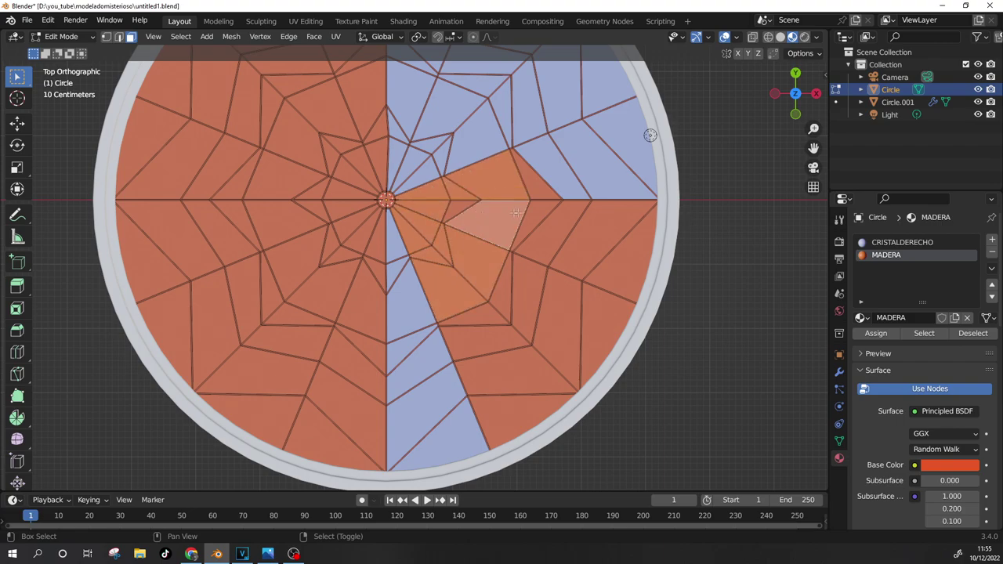
pyautogui.keyDown('shift'); pyautogui.click(549, 221); pyautogui.keyUp('shift')
pyautogui.keyDown('shift'); pyautogui.click(619, 235); pyautogui.keyUp('shift')
pyautogui.keyDown('shift'); pyautogui.click(611, 337); pyautogui.keyUp('shift')
pyautogui.keyDown('shift'); pyautogui.click(533, 298); pyautogui.keyUp('shift')
pyautogui.keyDown('shift'); pyautogui.click(486, 329); pyautogui.keyUp('shift')
pyautogui.keyDown('shift'); pyautogui.click(508, 394); pyautogui.keyUp('shift')
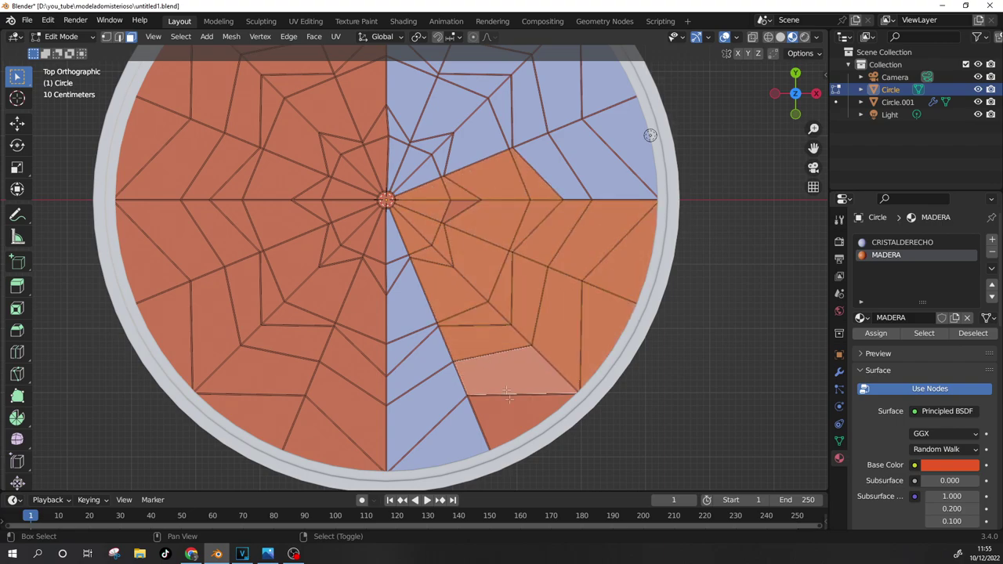
# Step: Refine the right-half face selection and assign CRISTALDERECHO to it
pyautogui.click(438, 427)
pyautogui.keyDown('shift'); pyautogui.click(419, 368); pyautogui.keyUp('shift')
pyautogui.keyDown('shift'); pyautogui.click(407, 314); pyautogui.keyUp('shift')
pyautogui.keyDown('shift'); pyautogui.click(397, 267); pyautogui.keyUp('shift')
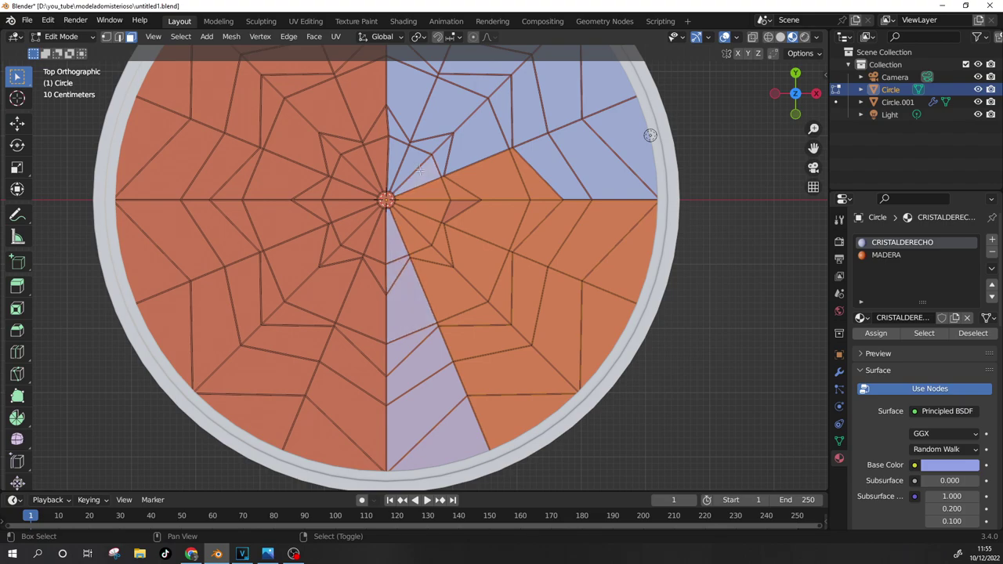
pyautogui.click(875, 333)
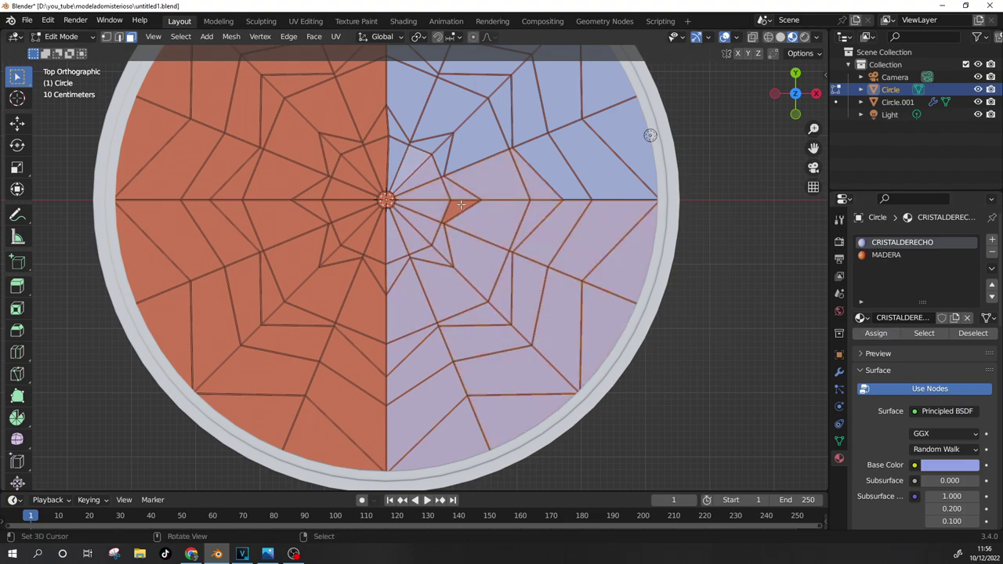
pyautogui.click(885, 255)
pyautogui.click(901, 242)
pyautogui.scroll(-2, 657, 321)
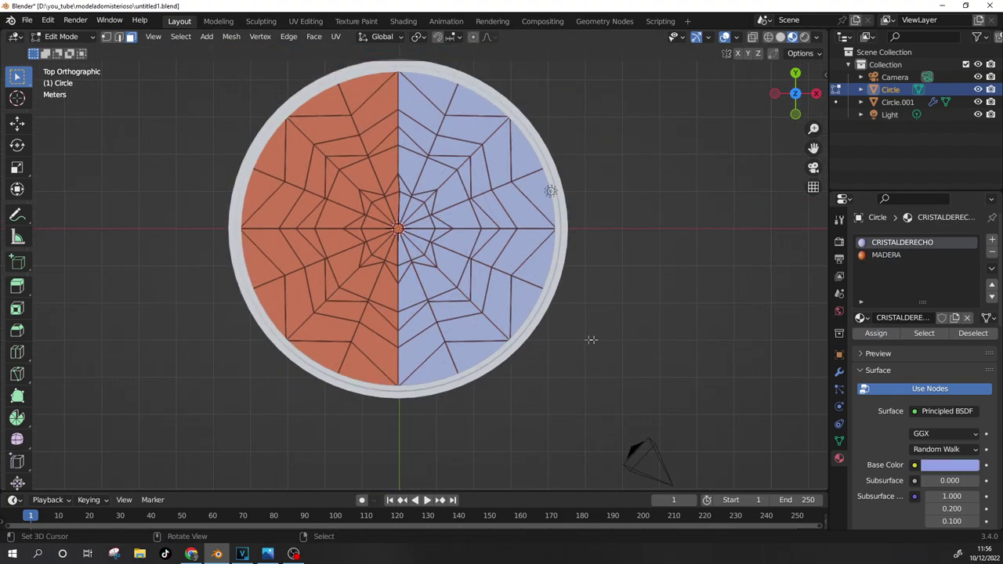
pyautogui.scroll(3, 579, 321)
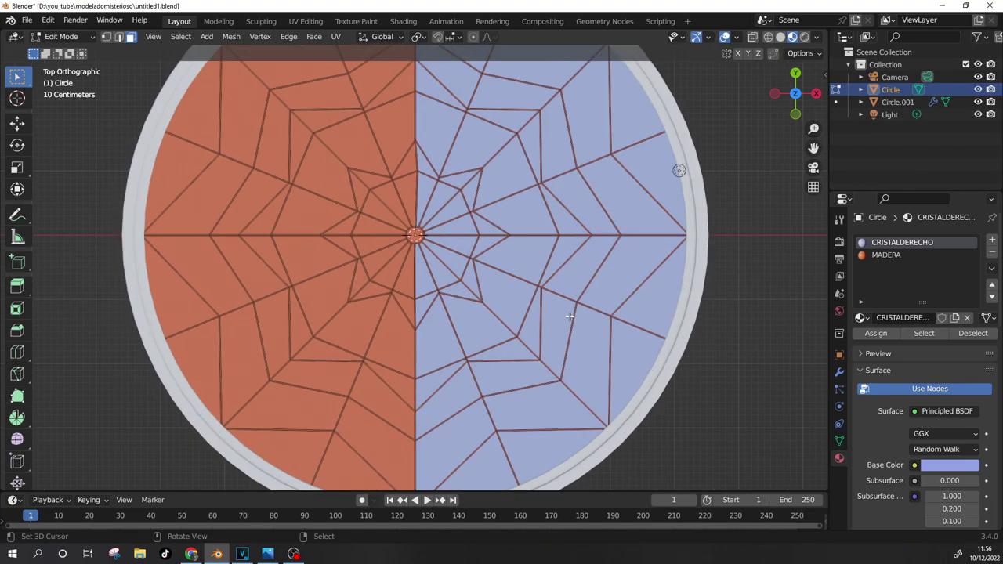
pyautogui.scroll(-1, 569, 315)
pyautogui.scroll(-2, 570, 315)
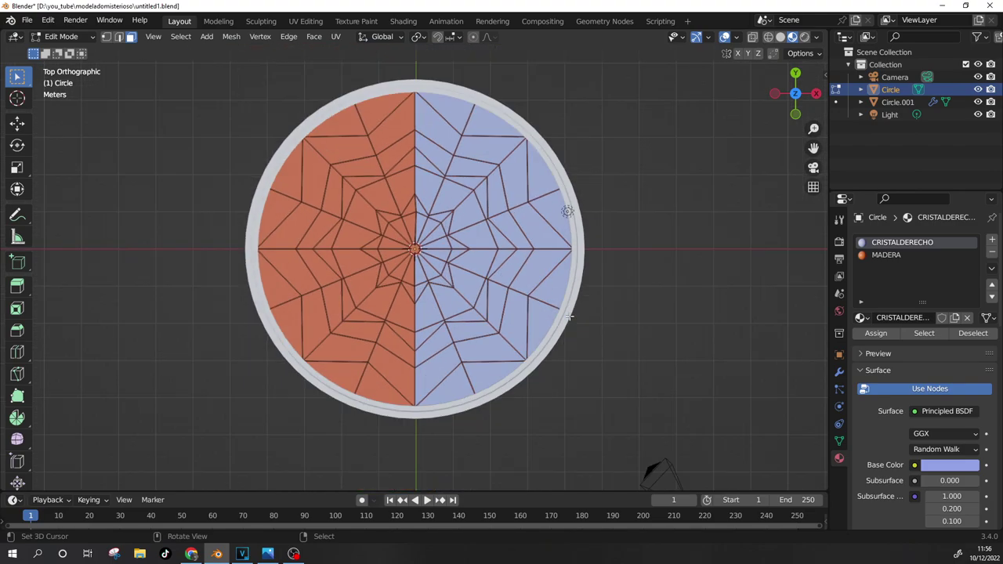
pyautogui.click(838, 241)
pyautogui.click(956, 239)
pyautogui.click(913, 275)
pyautogui.click(955, 274)
pyautogui.click(948, 291)
pyautogui.click(804, 37)
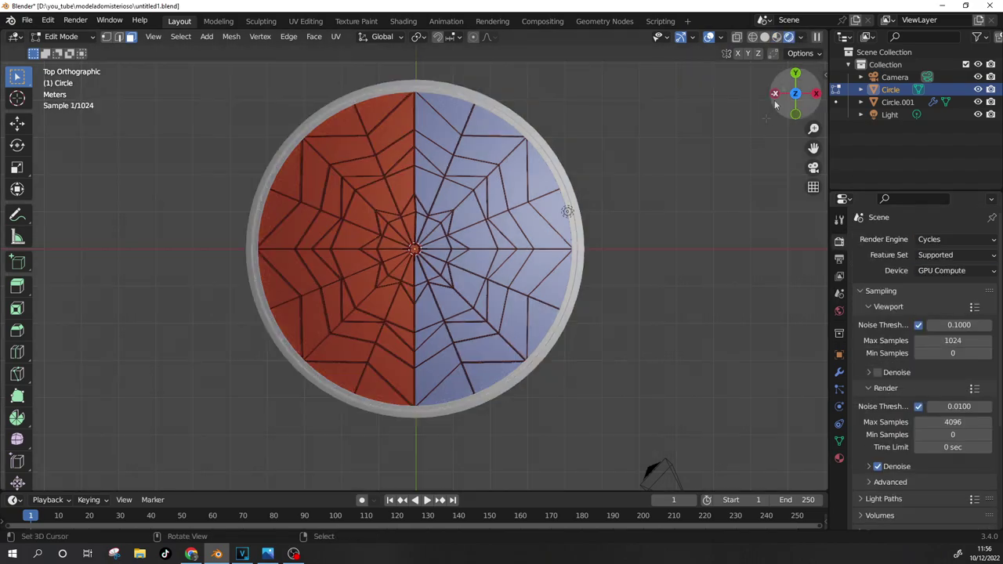
pyautogui.click(840, 438)
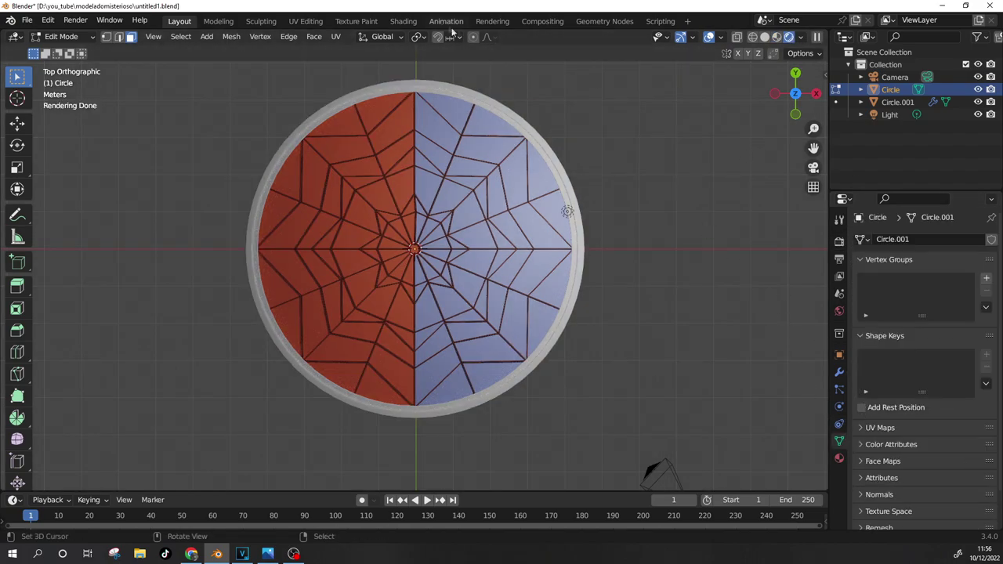
pyautogui.click(403, 21)
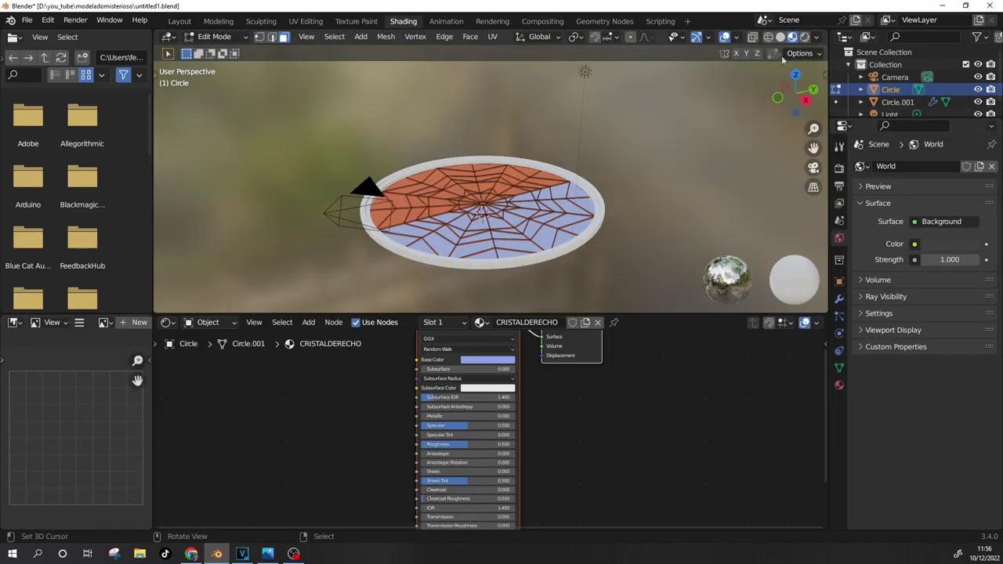
pyautogui.click(803, 37)
pyautogui.press('KP_7')
pyautogui.scroll(-3, 666, 188)
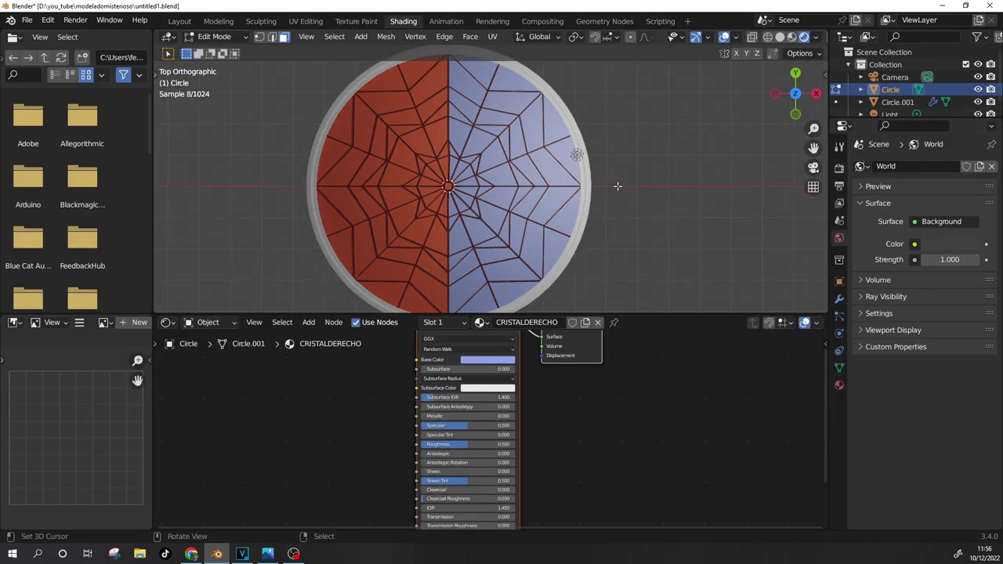
pyautogui.moveTo(528, 467); pyautogui.dragTo(612, 370, button='middle')
pyautogui.scroll(4, 611, 370)
pyautogui.scroll(-3, 612, 370)
pyautogui.moveTo(550, 354); pyautogui.dragTo(524, 460, button='middle')
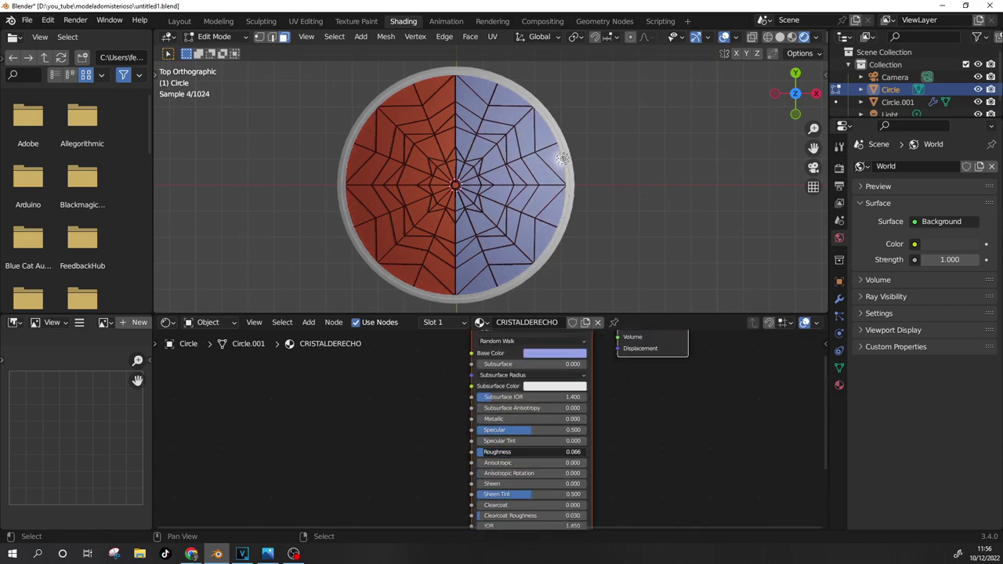
pyautogui.scroll(3, 552, 156)
pyautogui.scroll(1, 548, 439)
pyautogui.moveTo(514, 519)
pyautogui.mouseDown(button='middle')
pyautogui.moveTo(621, 356)
pyautogui.moveTo(548, 399)
pyautogui.mouseUp(button='middle')
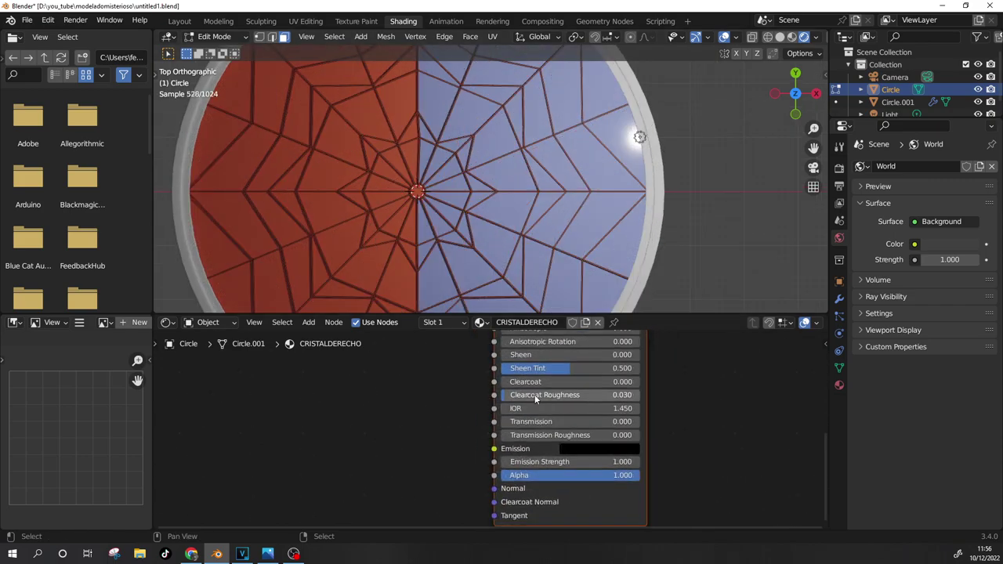
pyautogui.click(549, 461)
pyautogui.write('0')
pyautogui.press('Return')
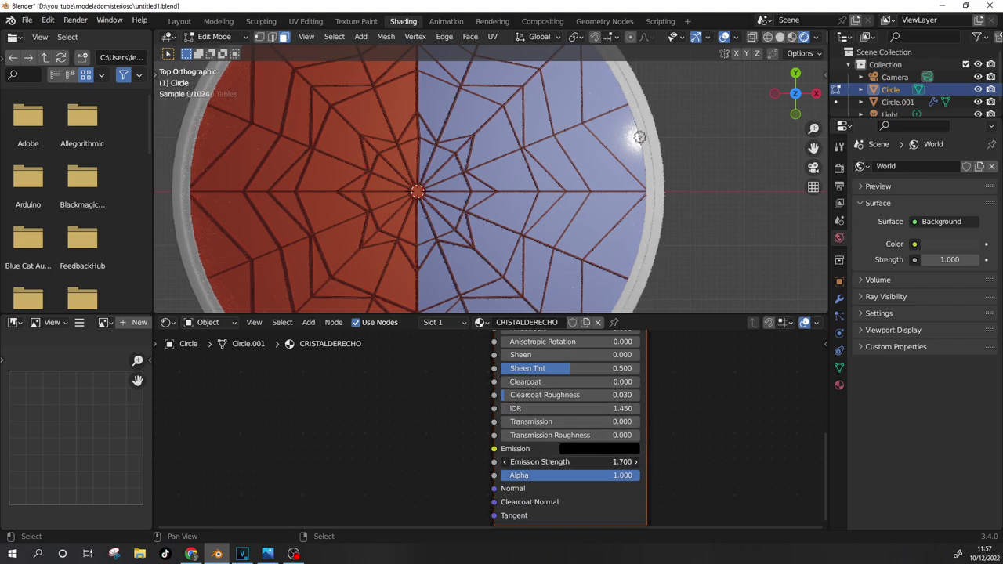
pyautogui.moveTo(596, 475); pyautogui.dragTo(509, 475)
pyautogui.moveTo(572, 475); pyautogui.dragTo(589, 475)
pyautogui.click(564, 395)
pyautogui.write('1')
pyautogui.press('Return')
pyautogui.scroll(-2, 563, 211)
pyautogui.moveTo(563, 211); pyautogui.dragTo(559, 274, button='middle')
pyautogui.scroll(-3, 559, 222)
pyautogui.scroll(5, 548, 227)
pyautogui.scroll(-3, 548, 228)
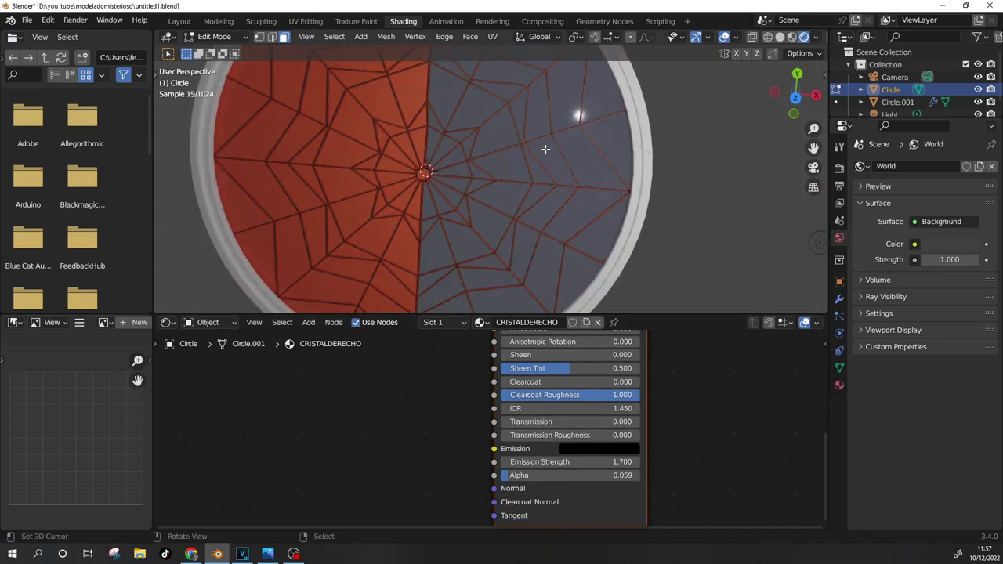
pyautogui.moveTo(549, 227); pyautogui.dragTo(545, 148, button='middle')
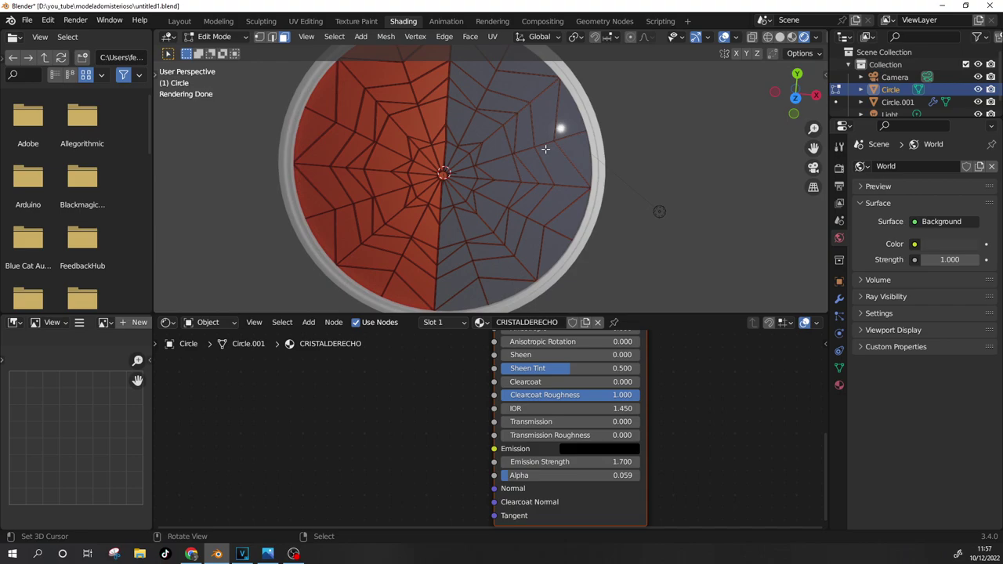
pyautogui.scroll(-1, 546, 149)
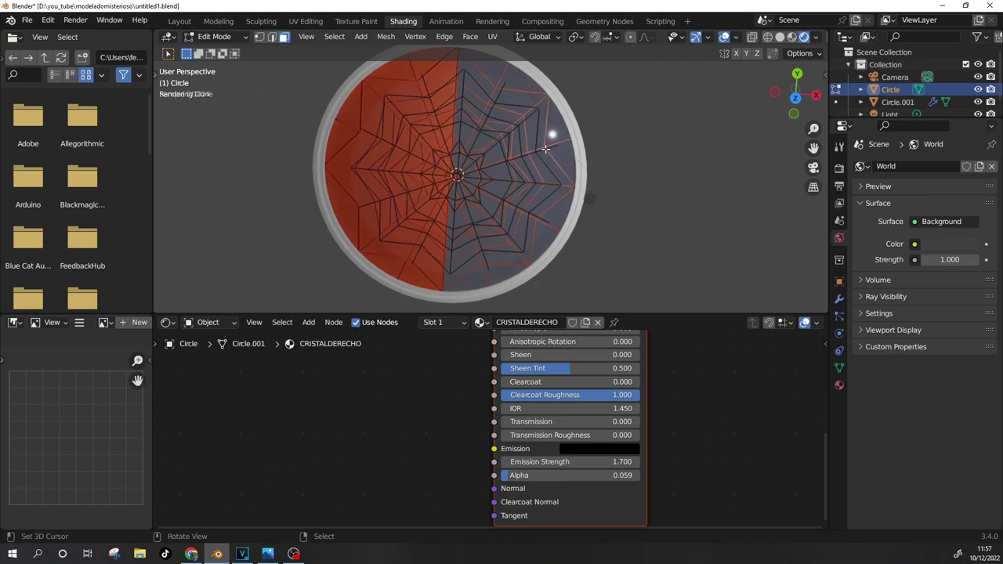
pyautogui.scroll(-1, 545, 149)
pyautogui.scroll(2, 544, 148)
pyautogui.scroll(-2, 545, 148)
pyautogui.scroll(2, 545, 149)
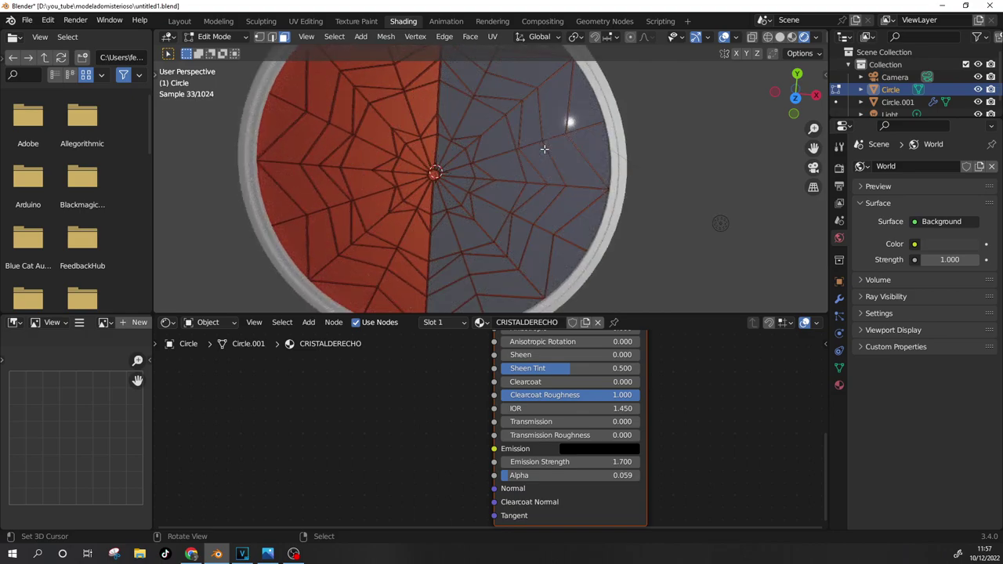
pyautogui.scroll(-2, 544, 149)
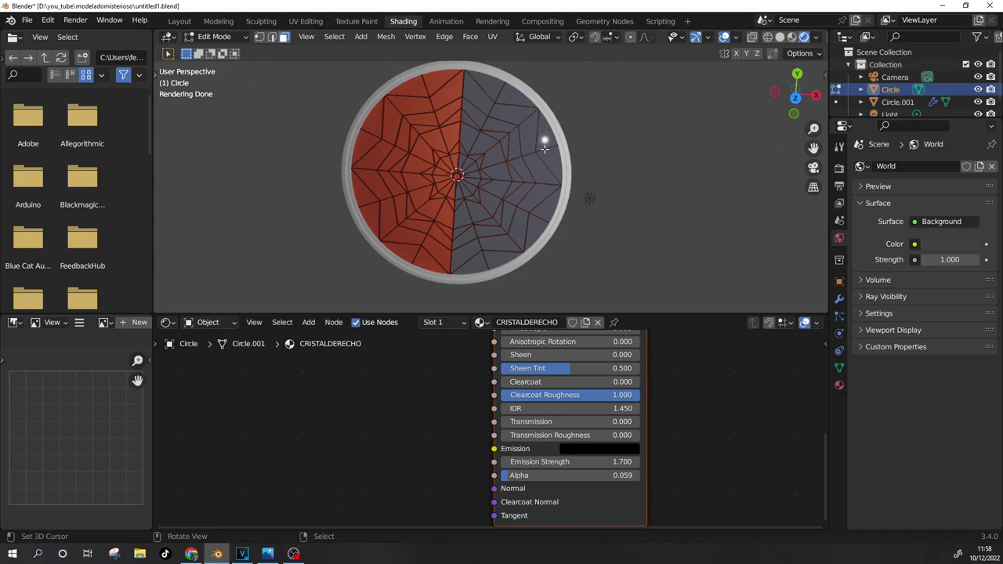
pyautogui.scroll(-2, 497, 179)
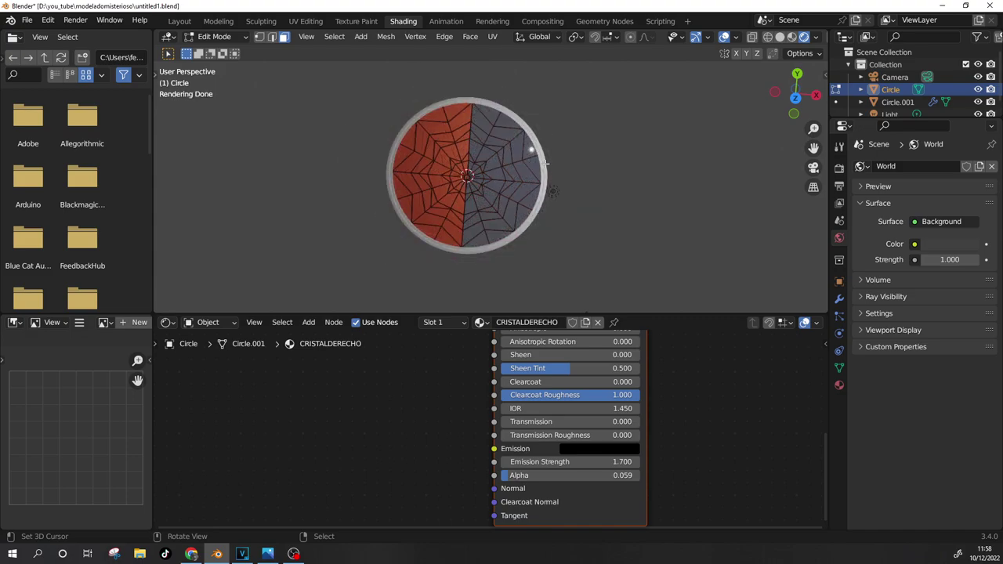
# Step: Give rim Circle.001 the existing MADERA material, then return to Layout in solid shading
pyautogui.press('Tab')
pyautogui.click(545, 164)
pyautogui.click(839, 385)
pyautogui.click(861, 221)
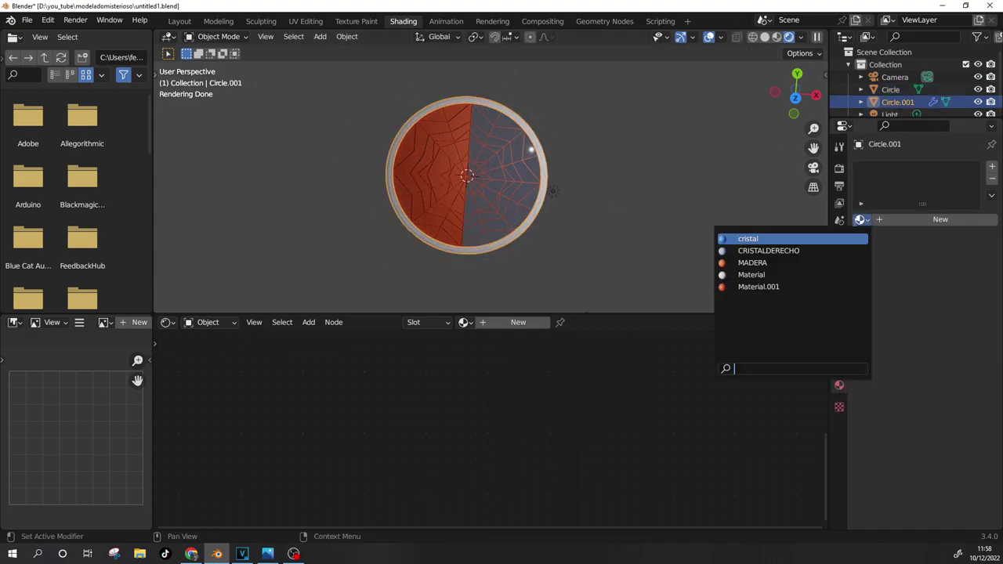
pyautogui.click(778, 265)
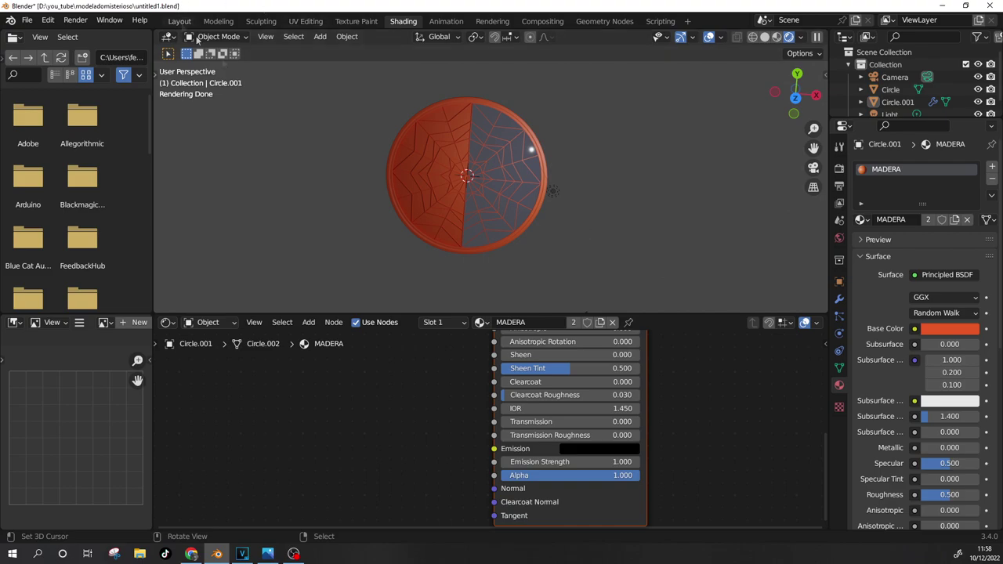
pyautogui.click(180, 22)
pyautogui.click(781, 37)
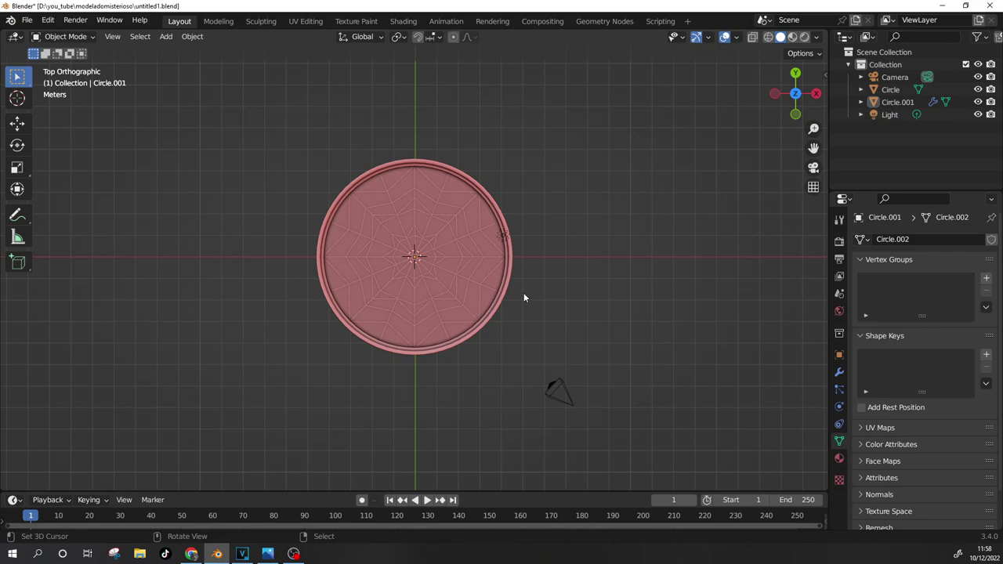
# Step: Add a plane, enlarge it about 6.5 times and shift it up along Y
pyautogui.hotkey('shift', 'a')
pyautogui.click(456, 279)
pyautogui.scroll(-2, 451, 287)
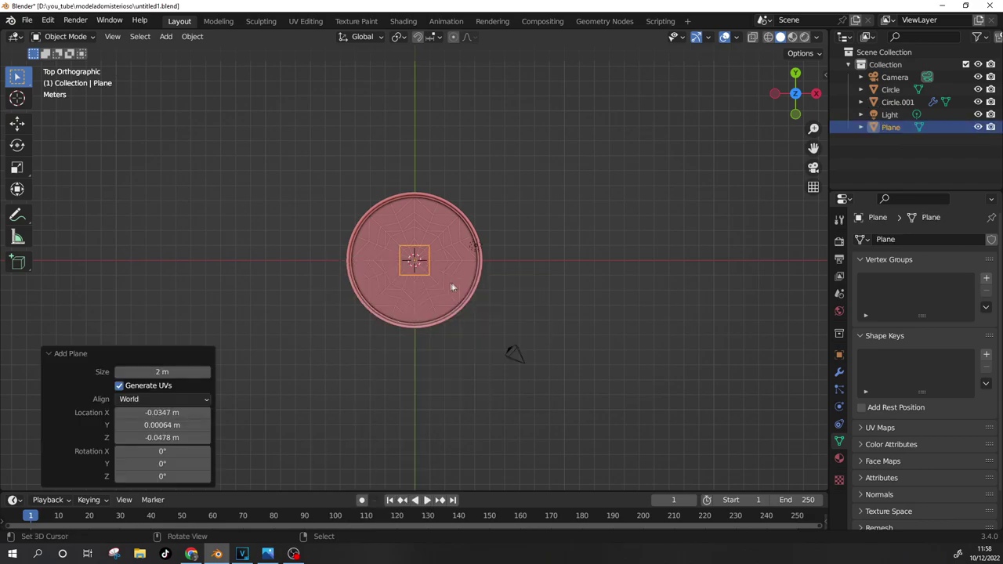
pyautogui.press('s')
pyautogui.click(653, 398)
pyautogui.press('g')
pyautogui.click(461, 256)
pyautogui.press('g')
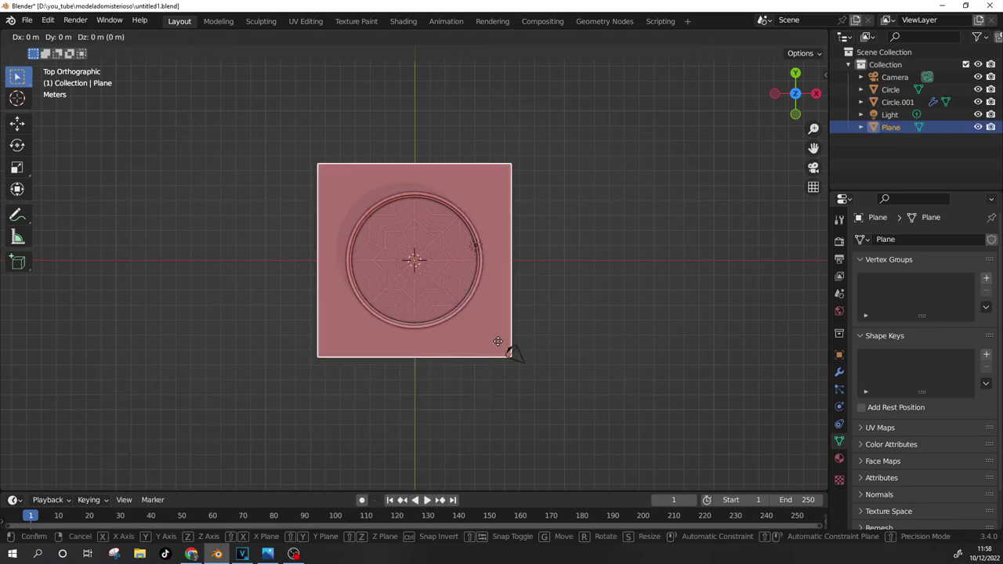
pyautogui.press('Escape')
pyautogui.click(18, 123)
pyautogui.moveTo(413, 222); pyautogui.dragTo(413, 203)
pyautogui.scroll(-2, 560, 229)
# Step: Stretch the plane's top edge up 6.695 m and widen the plane along X
pyautogui.press('Tab')
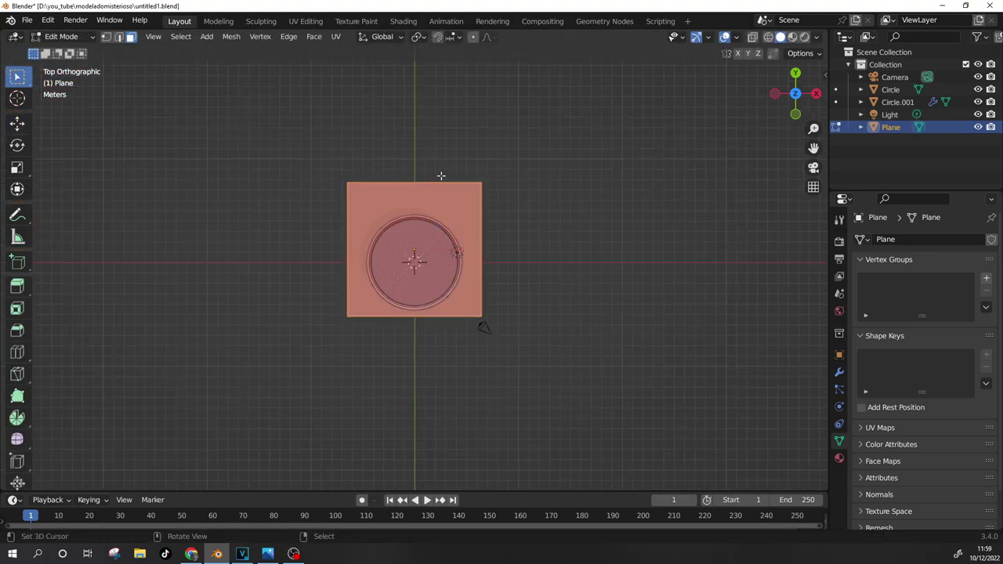
pyautogui.press('2')
pyautogui.keyDown('shift'); pyautogui.rightClick(290, 197); pyautogui.keyUp('shift')
pyautogui.click(18, 123)
pyautogui.click(419, 37)
pyautogui.click(445, 63)
pyautogui.moveTo(289, 153); pyautogui.dragTo(294, 90)
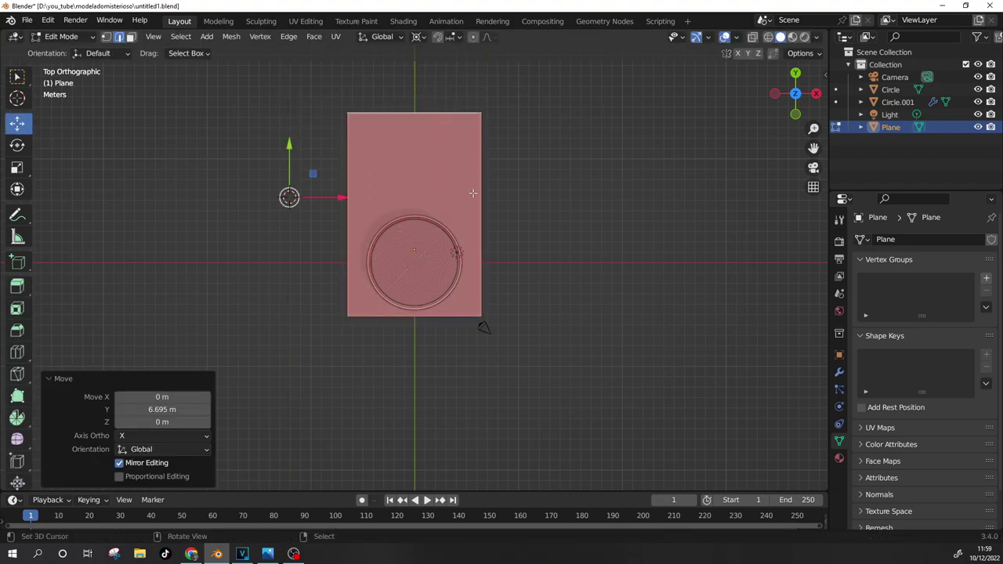
pyautogui.press('a')
pyautogui.hotkey('shift', 's')
pyautogui.click(549, 243)
pyautogui.press('s')
pyautogui.press('x')
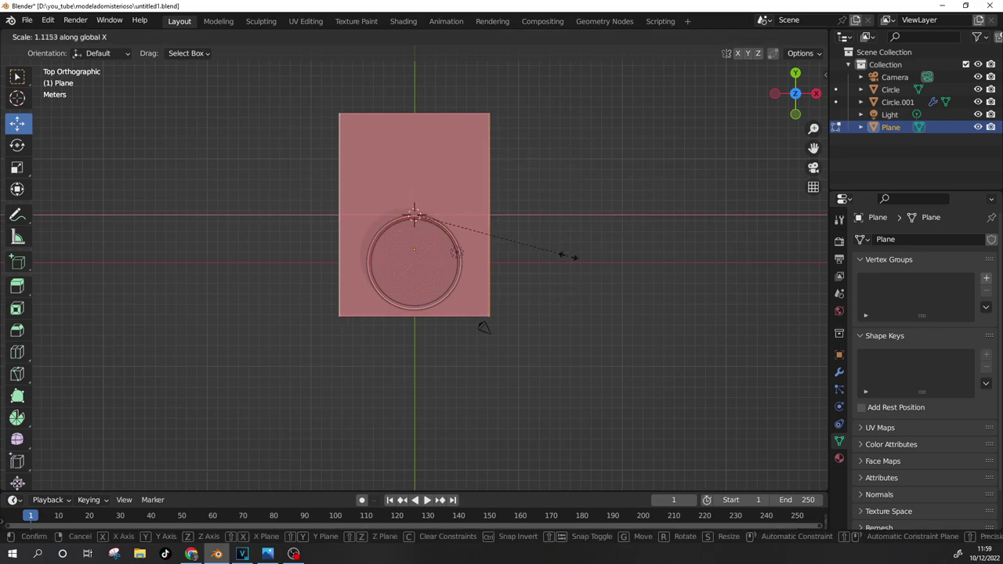
pyautogui.click(577, 258)
# Step: Extrude the plane's left and right edges up into walls and spread them outward along X
pyautogui.click(500, 219)
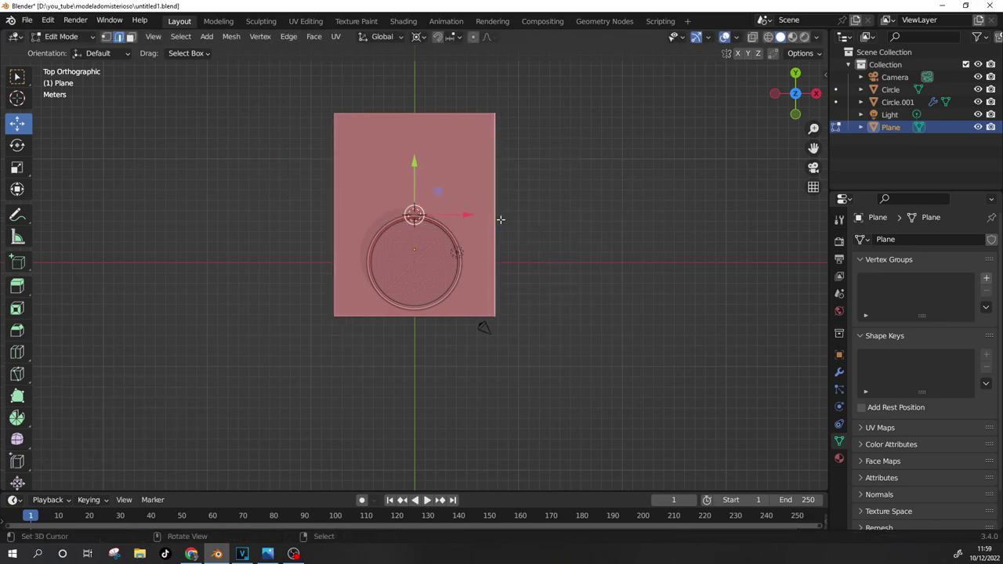
pyautogui.keyDown('shift'); pyautogui.click(347, 226); pyautogui.keyUp('shift')
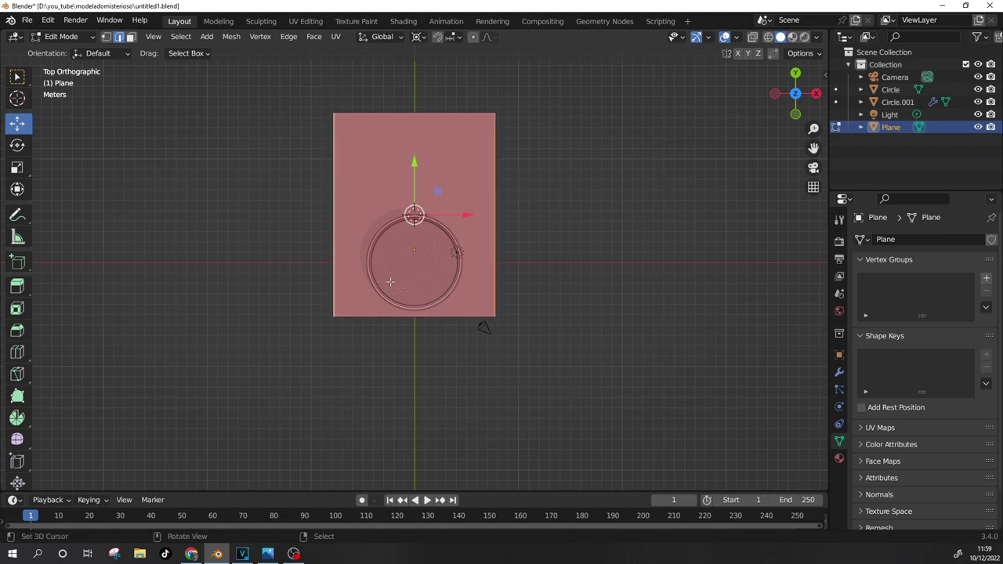
pyautogui.moveTo(347, 226); pyautogui.dragTo(431, 259, button='middle')
pyautogui.press('g')
pyautogui.press('z')
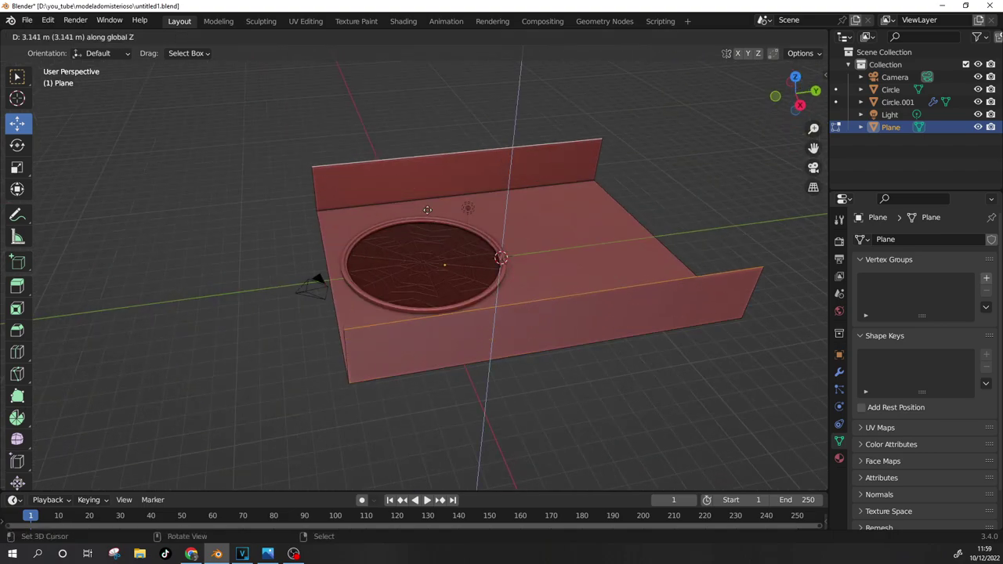
pyautogui.click(420, 174)
pyautogui.press('s')
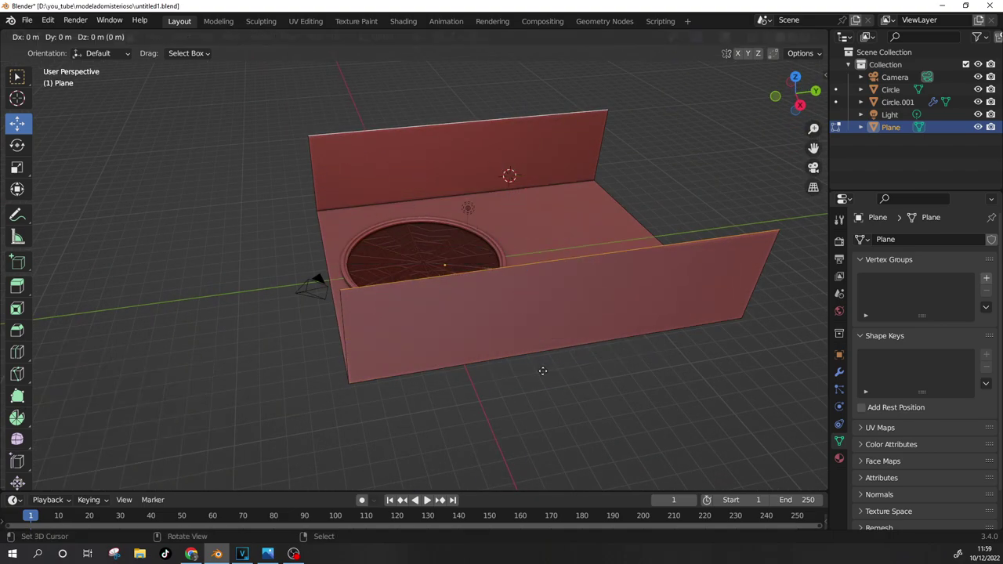
pyautogui.press('y')
pyautogui.press('x')
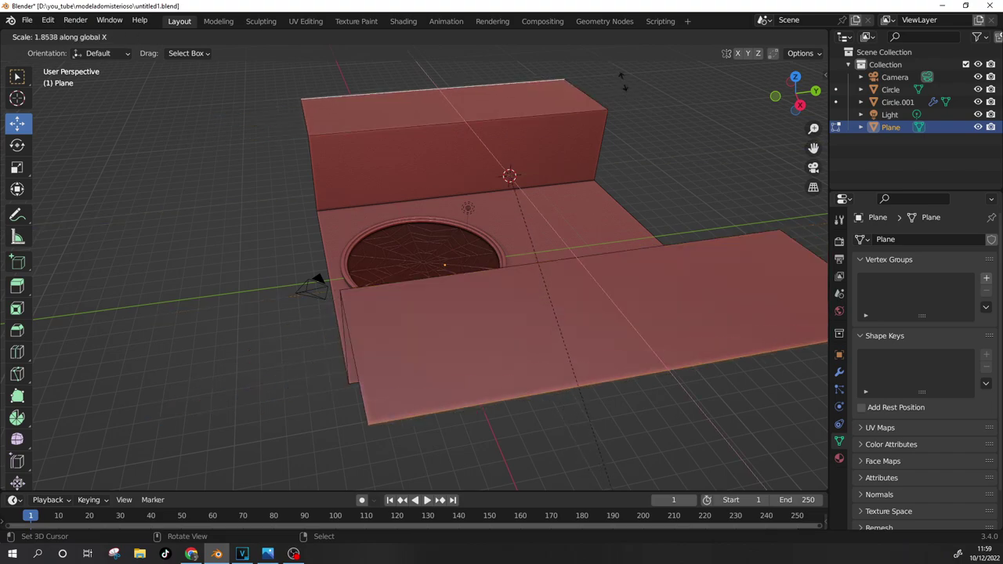
pyautogui.click(640, 121)
# Step: Extrude the outer wall edges again to form a second wall section
pyautogui.moveTo(641, 121); pyautogui.dragTo(431, 141, button='middle')
pyautogui.press('g')
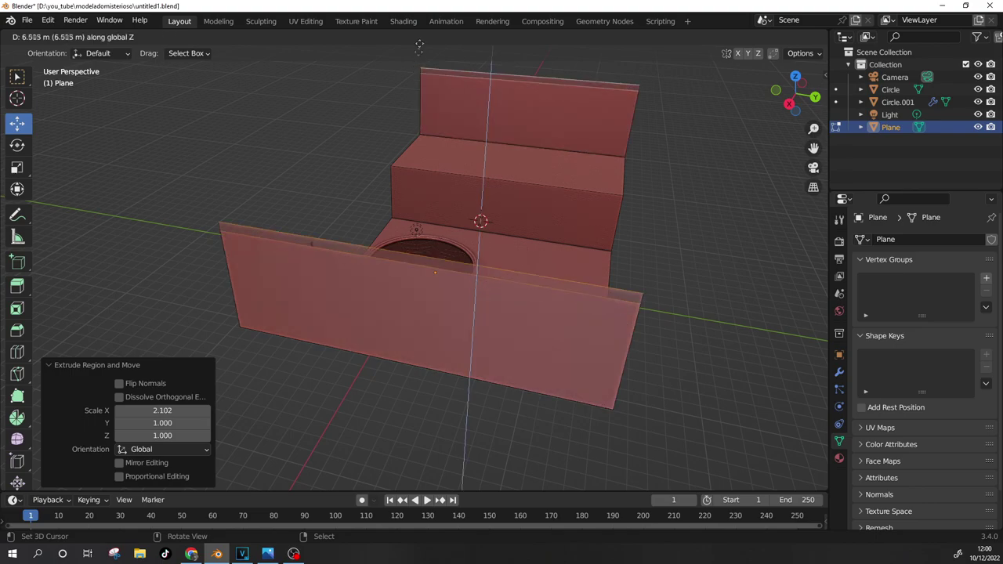
pyautogui.click(419, 411)
pyautogui.press('KP_1')
pyautogui.press('KP_7')
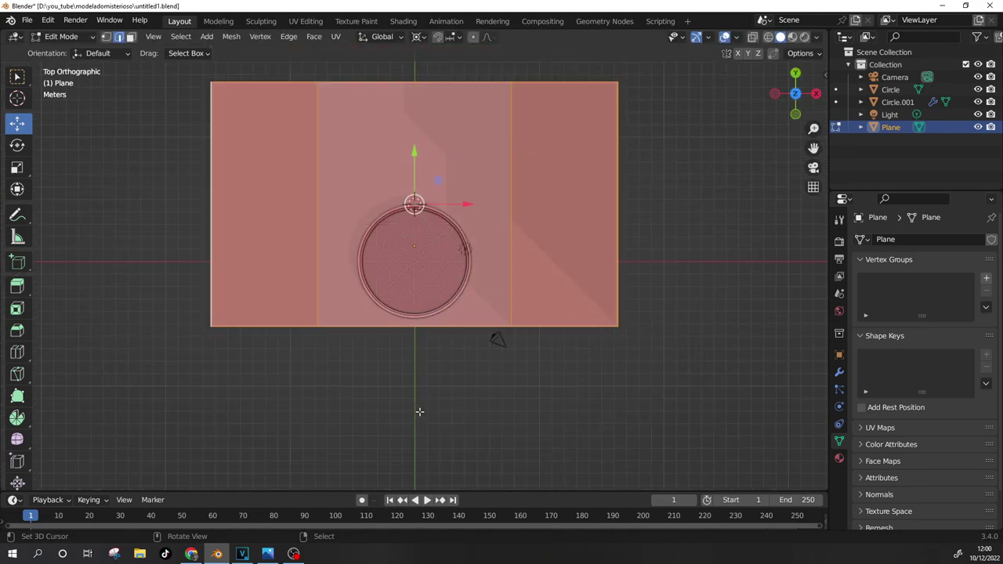
# Step: Rotate all objects -90° about X so the scene stands upright facing front
pyautogui.press('KP_3')
pyautogui.press('r')
pyautogui.press('Escape')
pyautogui.press('Tab')
pyautogui.write('a')
pyautogui.write('r-90')
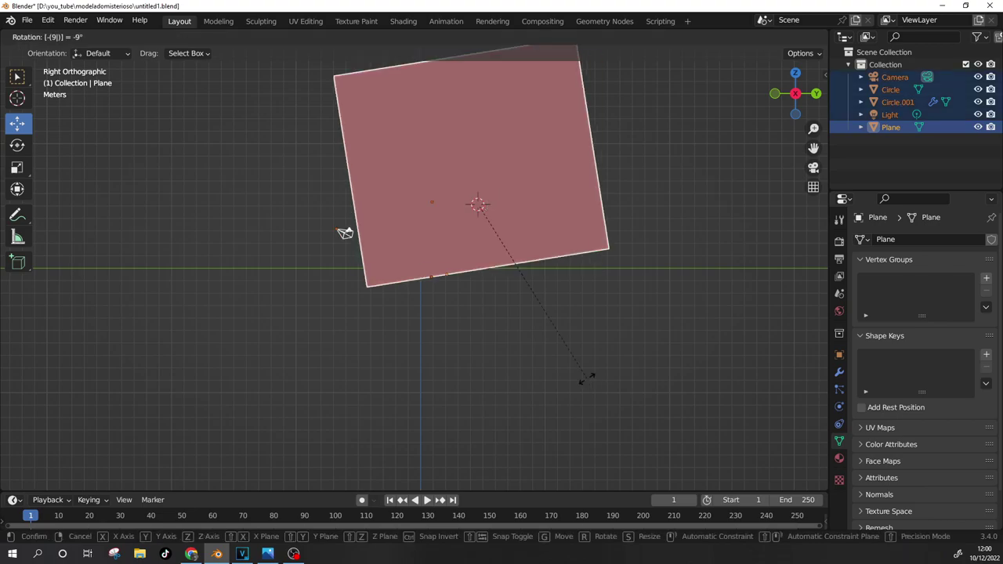
pyautogui.press('Return')
pyautogui.moveTo(587, 379)
pyautogui.mouseDown(button='middle')
pyautogui.moveTo(796, 319)
pyautogui.moveTo(751, 348)
pyautogui.moveTo(631, 372)
pyautogui.moveTo(535, 360)
pyautogui.mouseUp(button='middle')
pyautogui.press('KP_1')
pyautogui.scroll(2, 759, 343)
pyautogui.press('KP_1')
pyautogui.scroll(-5, 738, 353)
# Step: Add a horizontal loop cut across the plane's walls
pyautogui.press('Tab')
pyautogui.hotkey('alt', 'a')
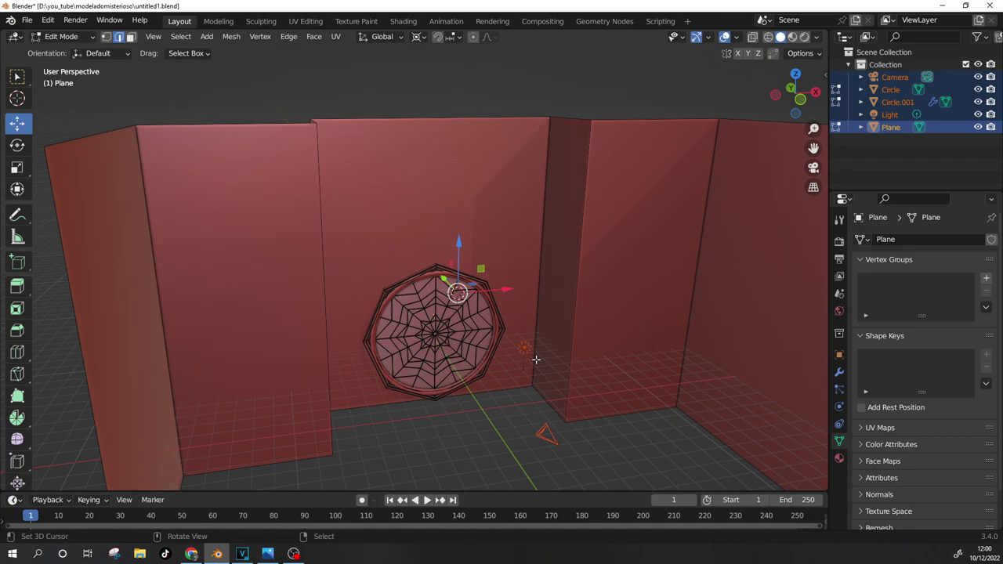
pyautogui.scroll(-2, 626, 332)
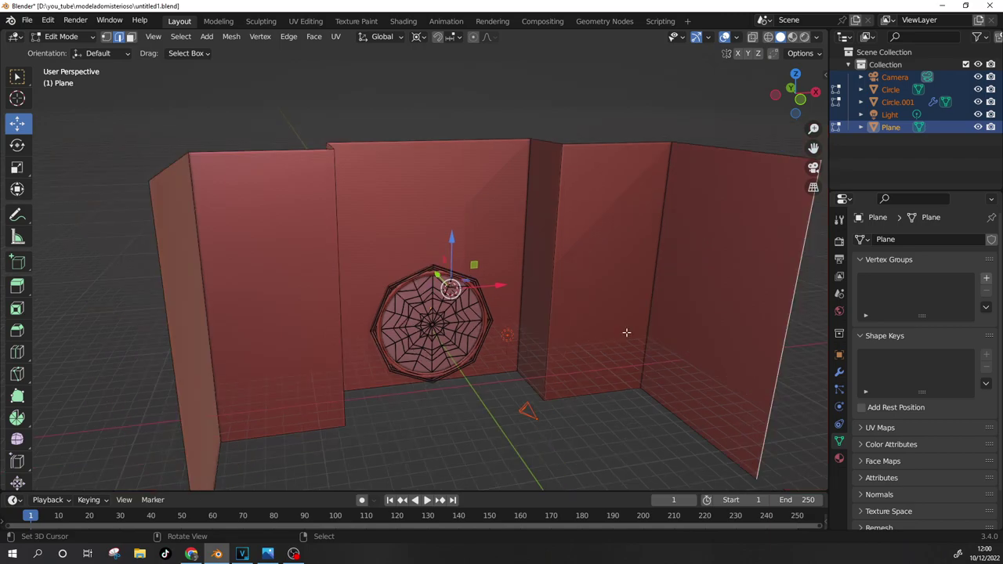
pyautogui.hotkey('ctrl', 'r')
pyautogui.click(569, 337)
pyautogui.click(585, 375)
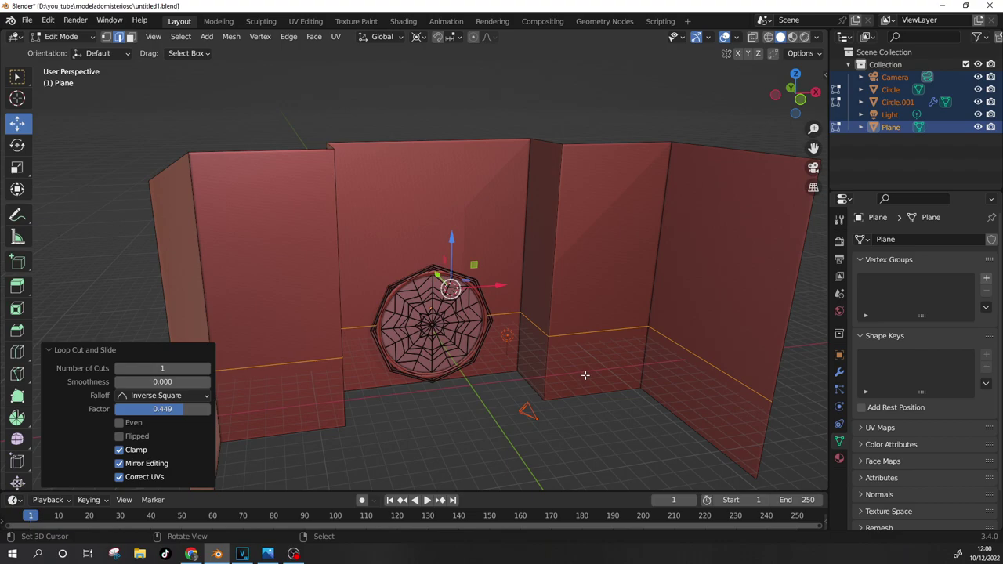
pyautogui.moveTo(584, 375); pyautogui.dragTo(579, 345, button='middle')
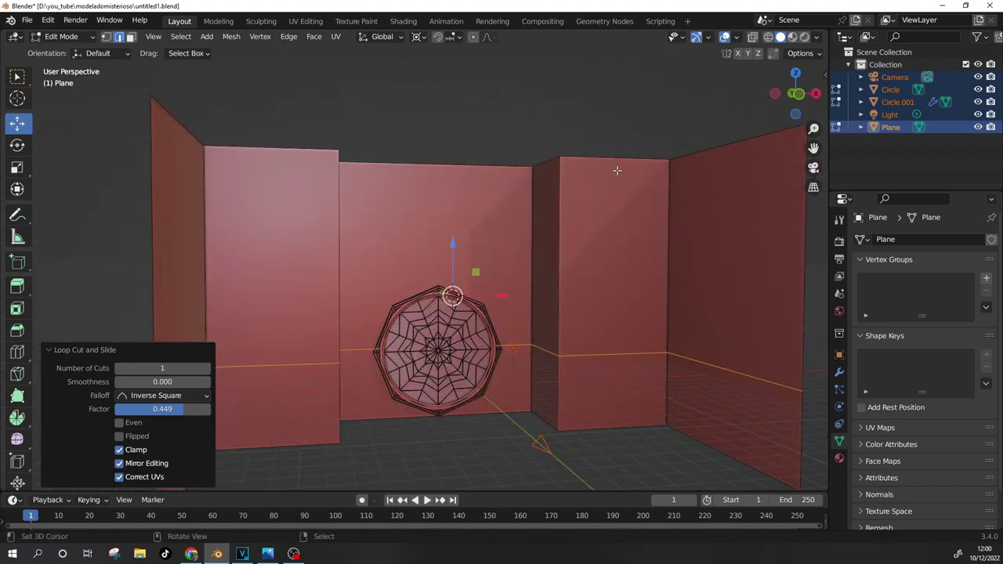
pyautogui.hotkey('alt', 'a')
# Step: Move the wall section -1.801 m along Y to form the stepped backdrop
pyautogui.moveTo(452, 295); pyautogui.dragTo(450, 282, button='middle')
pyautogui.press('g')
pyautogui.press('y')
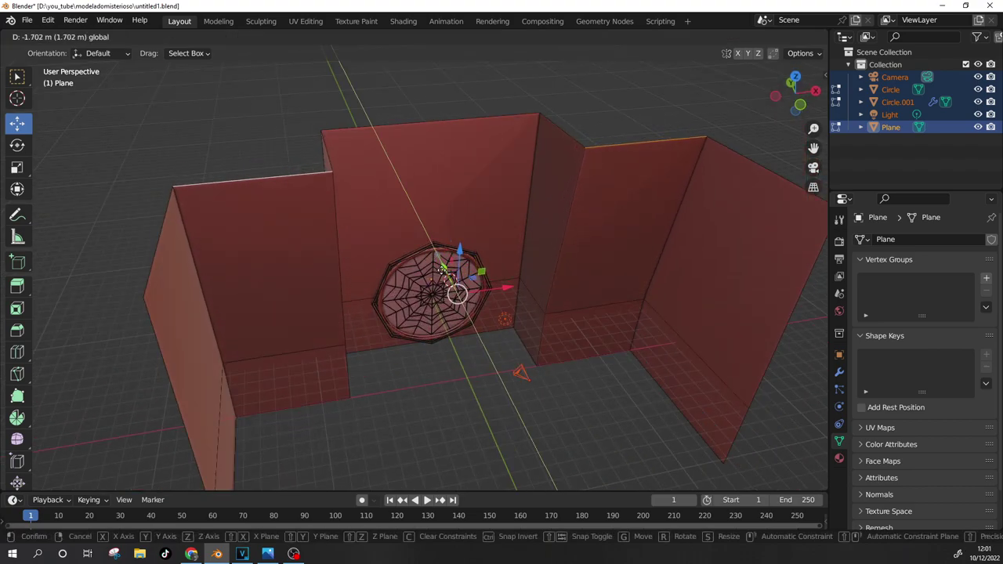
pyautogui.click(443, 268)
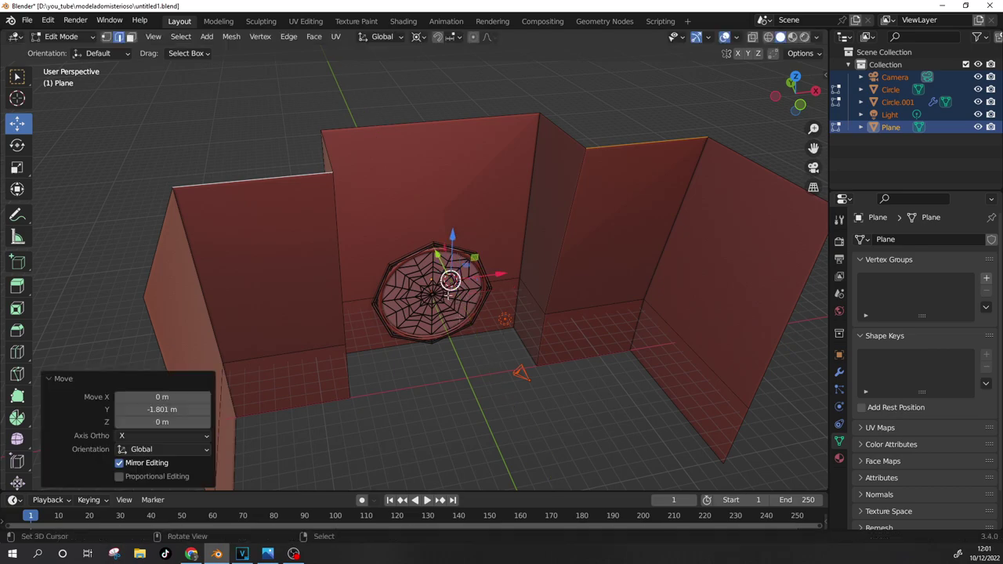
pyautogui.moveTo(556, 390)
pyautogui.mouseDown(button='middle')
pyautogui.moveTo(517, 363)
pyautogui.moveTo(569, 366)
pyautogui.mouseUp(button='middle')
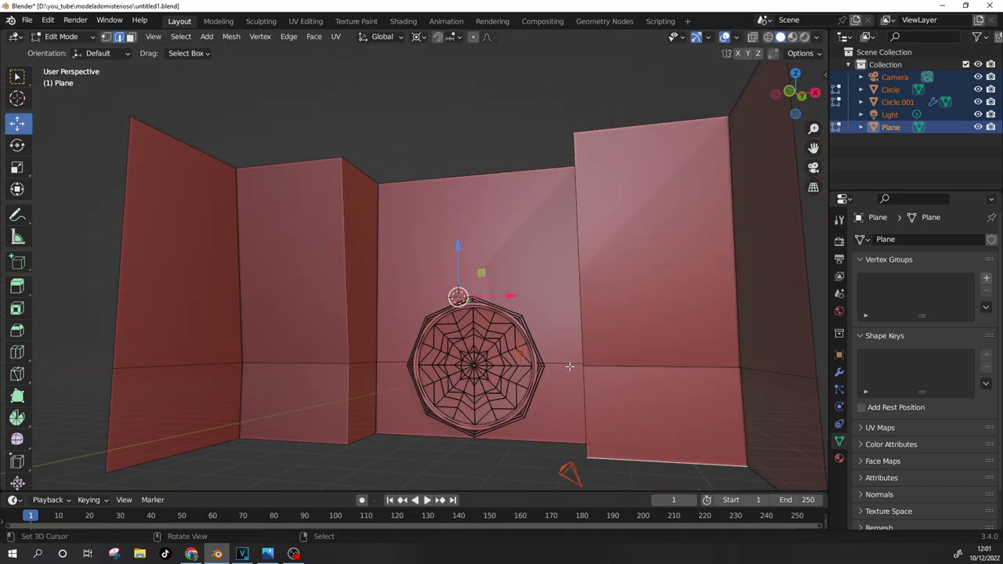
pyautogui.press('Tab')
pyautogui.moveTo(569, 366)
pyautogui.mouseDown(button='middle')
pyautogui.moveTo(571, 391)
pyautogui.moveTo(527, 394)
pyautogui.moveTo(524, 375)
pyautogui.moveTo(510, 394)
pyautogui.mouseUp(button='middle')
pyautogui.press('Tab')
pyautogui.press('Tab')
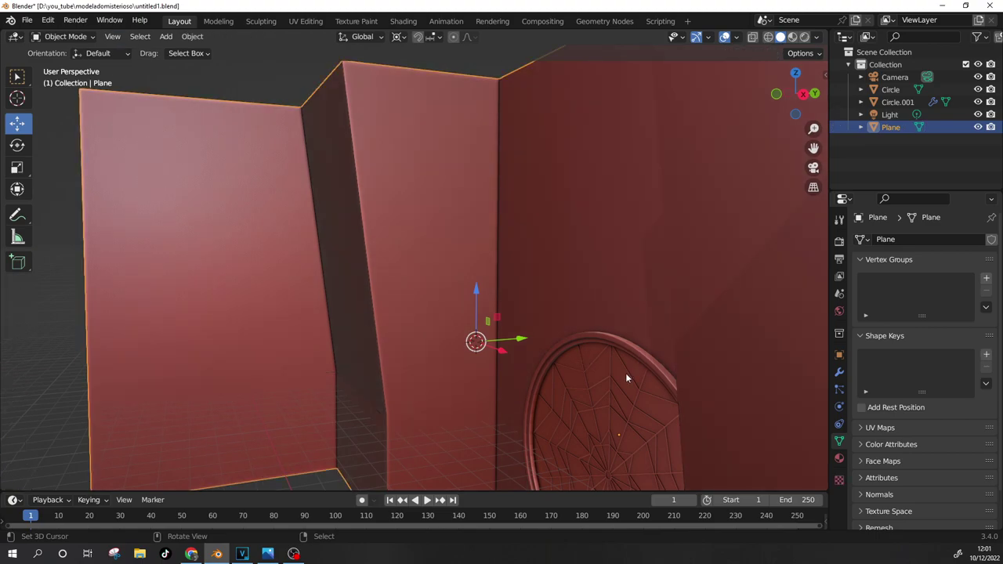
pyautogui.press('KP_Decimal')
# Step: Add a scaled copy of the mandala disk with a Subdivision Surface modifier
pyautogui.press('KP_1')
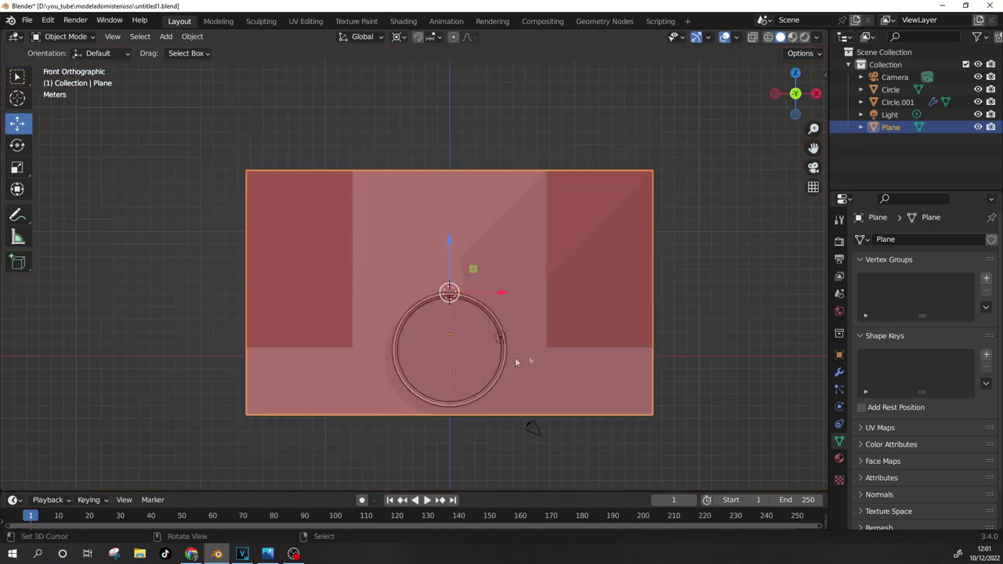
pyautogui.click(442, 358)
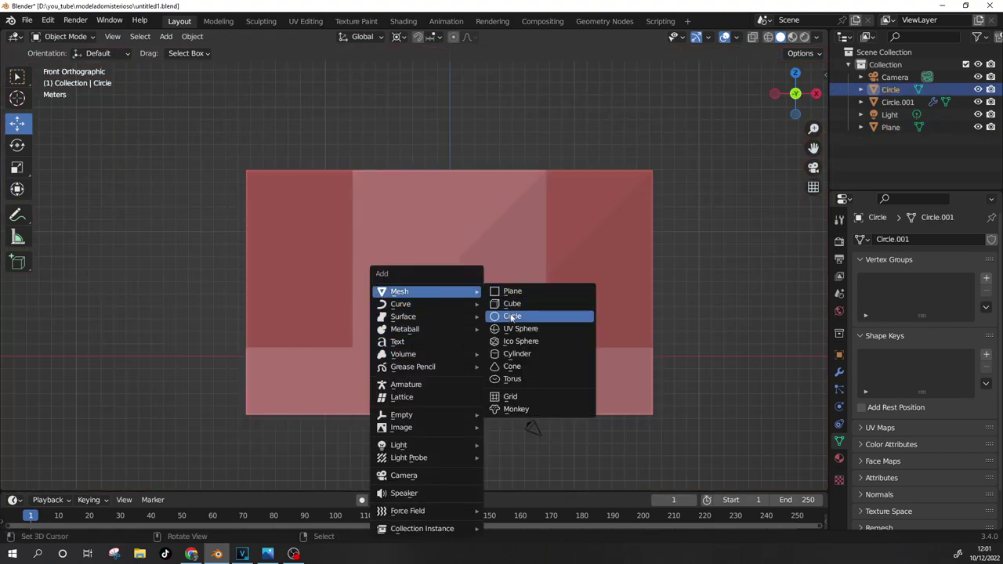
pyautogui.click(517, 317)
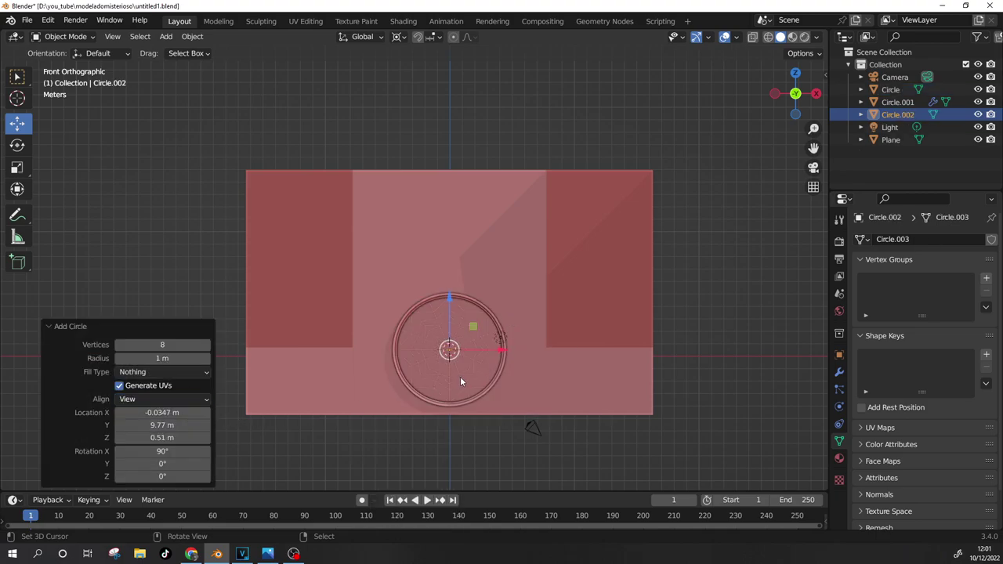
pyautogui.press('s')
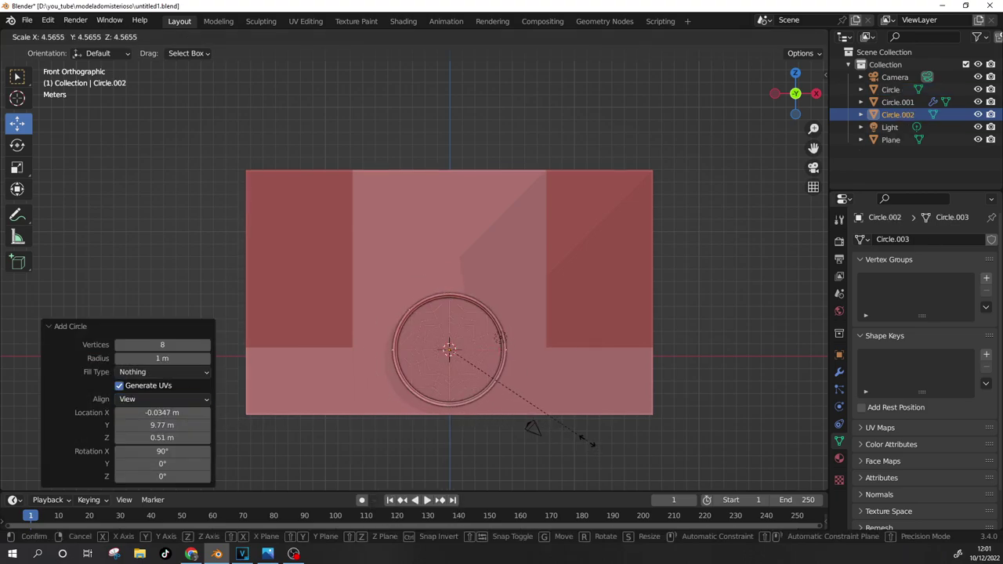
pyautogui.click(592, 444)
pyautogui.click(839, 373)
pyautogui.click(924, 239)
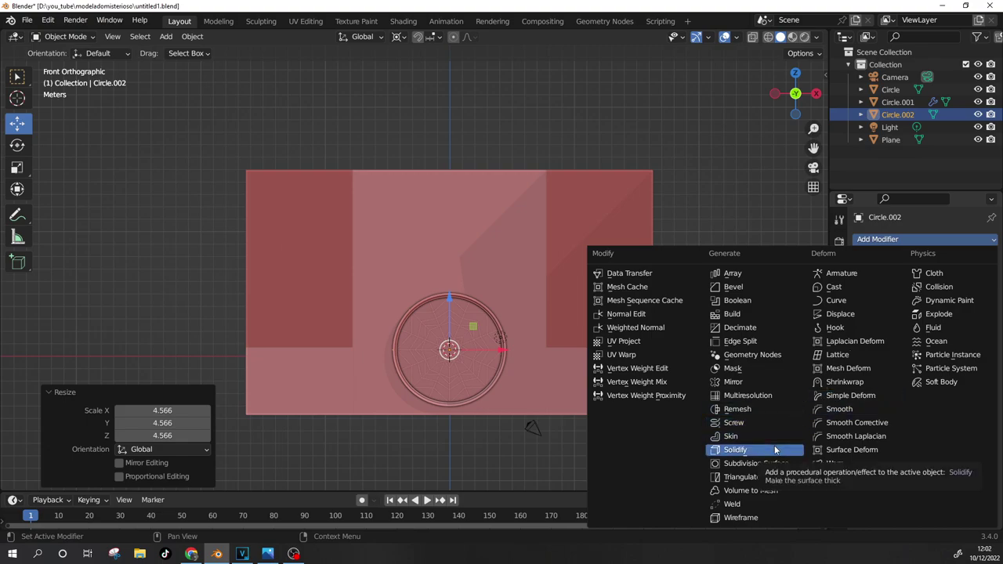
pyautogui.click(771, 463)
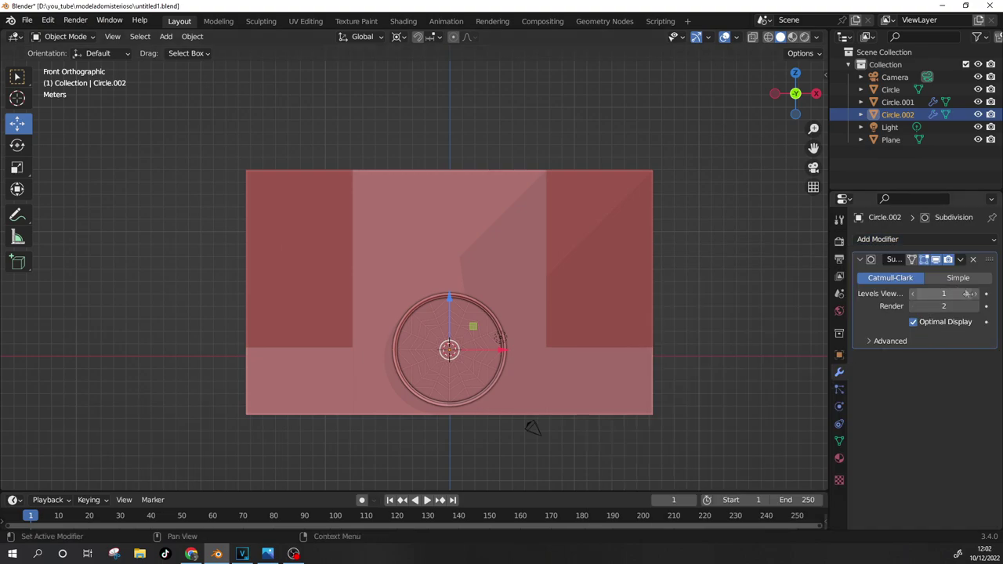
# Step: Select only Circle.002 and move it to a new position
pyautogui.moveTo(557, 387); pyautogui.dragTo(563, 359, button='middle')
pyautogui.press('a')
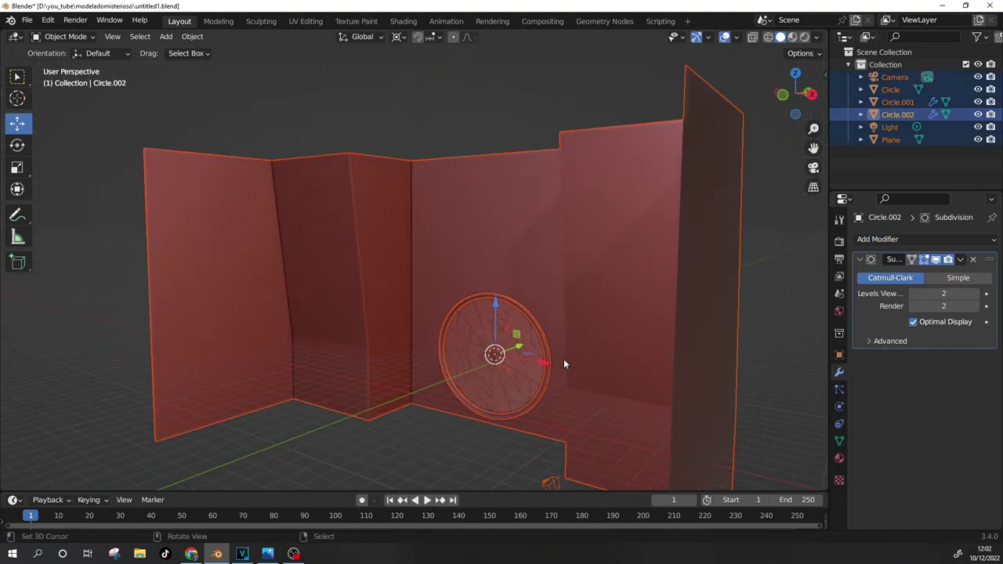
pyautogui.scroll(5, 564, 358)
pyautogui.scroll(-5, 501, 368)
pyautogui.click(563, 330)
pyautogui.press('g')
pyautogui.click(582, 356)
# Step: In Edit Mode, move Circle.002's mesh beside the wall, then add an edge slide and a loop cut
pyautogui.press('Tab')
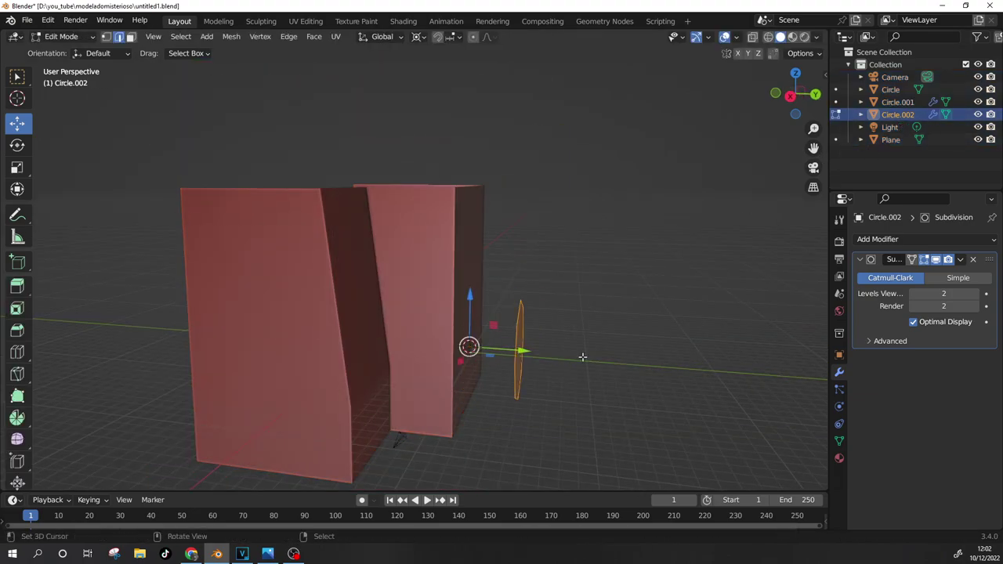
pyautogui.press('g')
pyautogui.click(510, 355)
pyautogui.hotkey('ctrl', 'shift', 'r')
pyautogui.click(470, 345)
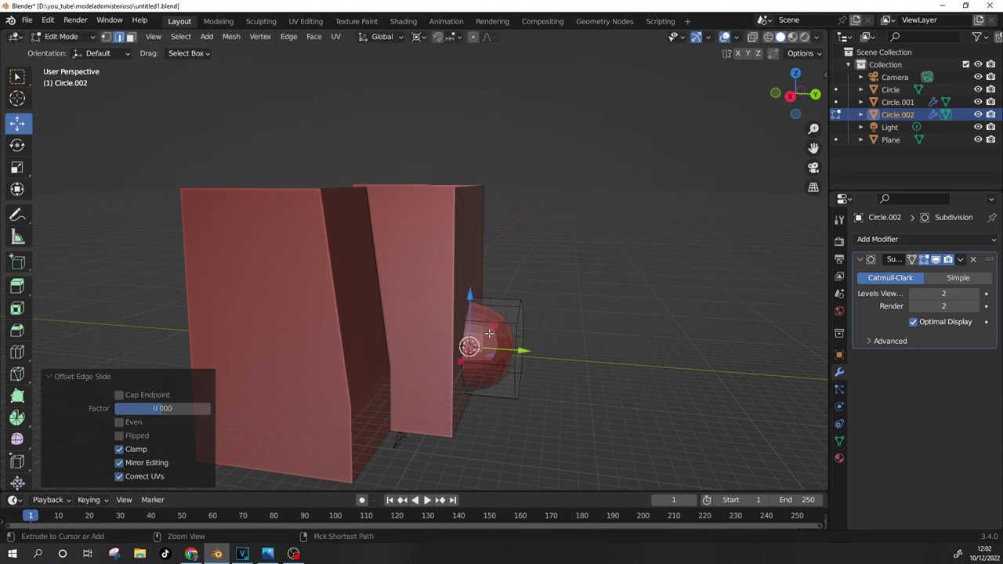
pyautogui.hotkey('ctrl', 'r')
pyautogui.click(468, 346)
# Step: Scale the whole Circle.002 mesh into its cylinder size and return to Object Mode
pyautogui.rightClick(579, 355)
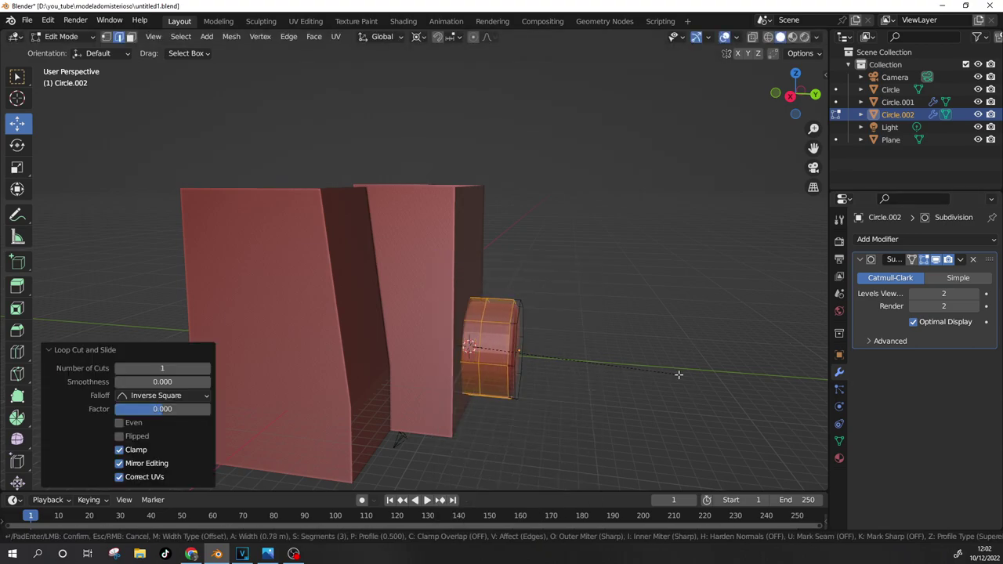
pyautogui.click(617, 373)
pyautogui.moveTo(618, 372); pyautogui.dragTo(575, 357, button='middle')
pyautogui.press('a')
pyautogui.press('s')
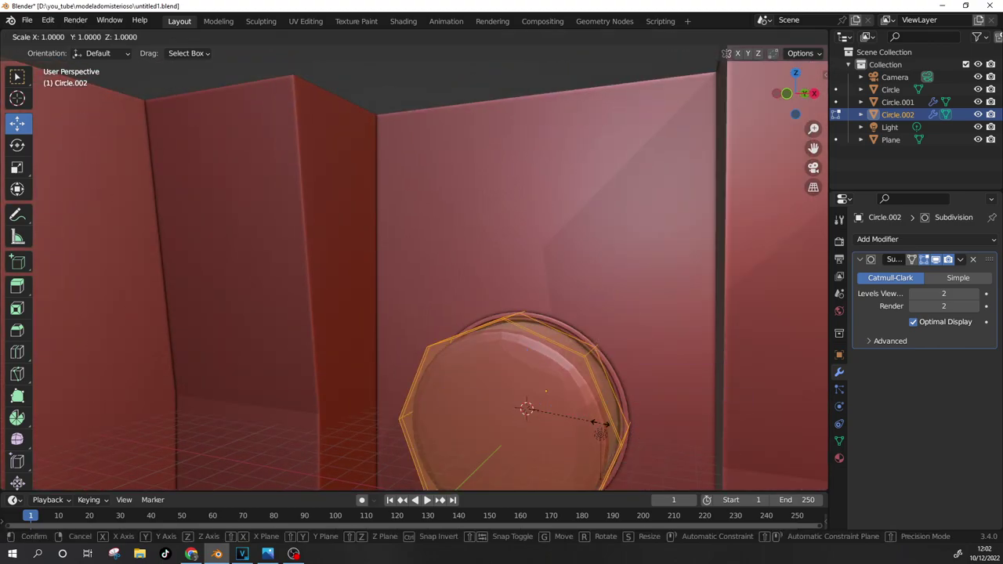
pyautogui.click(598, 427)
pyautogui.press('Tab')
# Step: Shade the cylinder smooth and give Plane a Boolean Difference modifier cutting with Circle.002
pyautogui.moveTo(583, 378); pyautogui.dragTo(553, 379, button='middle')
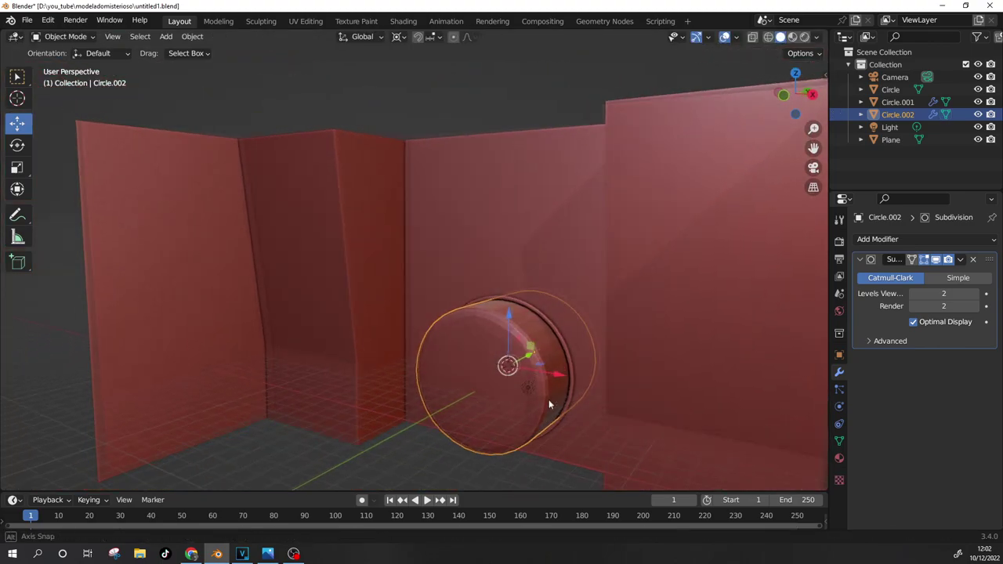
pyautogui.rightClick(553, 379)
pyautogui.click(548, 302)
pyautogui.click(543, 276)
pyautogui.click(878, 239)
pyautogui.click(782, 301)
pyautogui.click(546, 336)
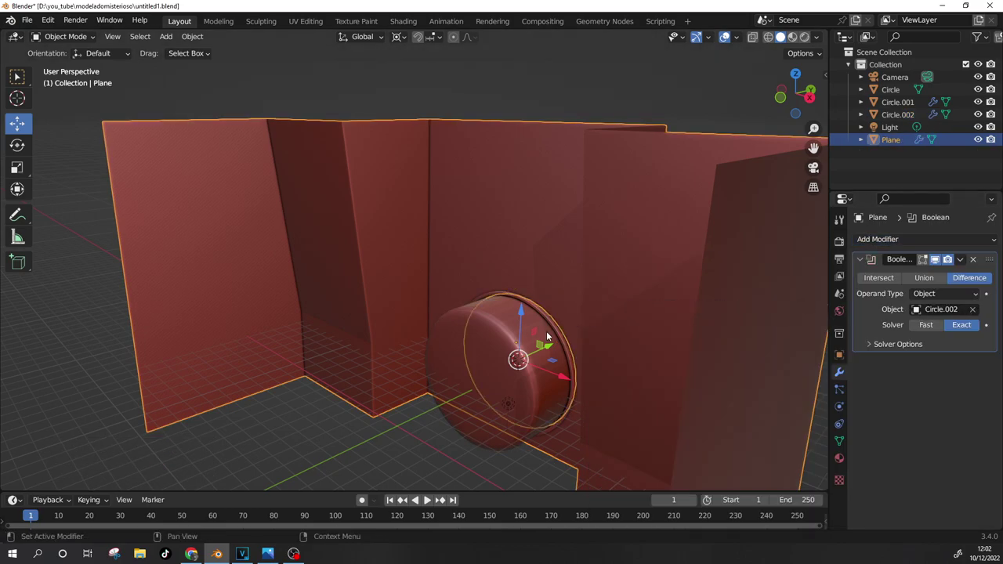
# Step: Apply the Boolean on Plane and delete the Circle.002 cutter
pyautogui.hotkey('ctrl', 'a')
pyautogui.click(528, 349)
pyautogui.press('Delete')
pyautogui.moveTo(529, 349)
pyautogui.mouseDown(button='middle')
pyautogui.moveTo(585, 325)
pyautogui.moveTo(467, 271)
pyautogui.moveTo(738, 309)
pyautogui.moveTo(560, 324)
pyautogui.moveTo(224, 123)
pyautogui.mouseUp(button='middle')
# Step: Save the file as untitled2.blend
pyautogui.click(27, 19)
pyautogui.click(44, 102)
pyautogui.press('KP_Add')
pyautogui.click(713, 453)
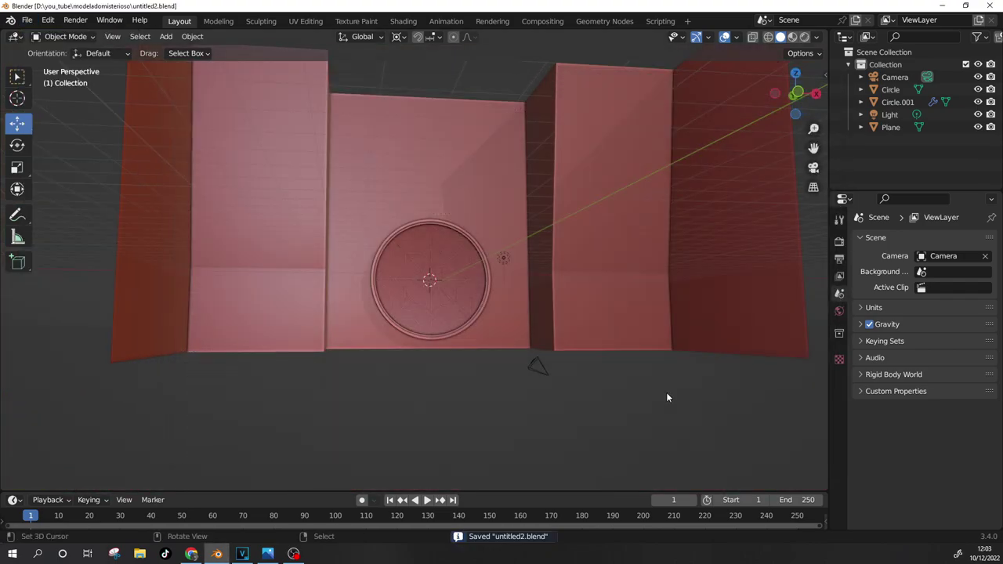
# Step: Delete the existing Light and Camera
pyautogui.moveTo(666, 391); pyautogui.dragTo(495, 267, button='middle')
pyautogui.click(889, 115)
pyautogui.press('Delete')
pyautogui.click(540, 379)
pyautogui.press('Delete')
pyautogui.moveTo(447, 326); pyautogui.dragTo(473, 323, button='middle')
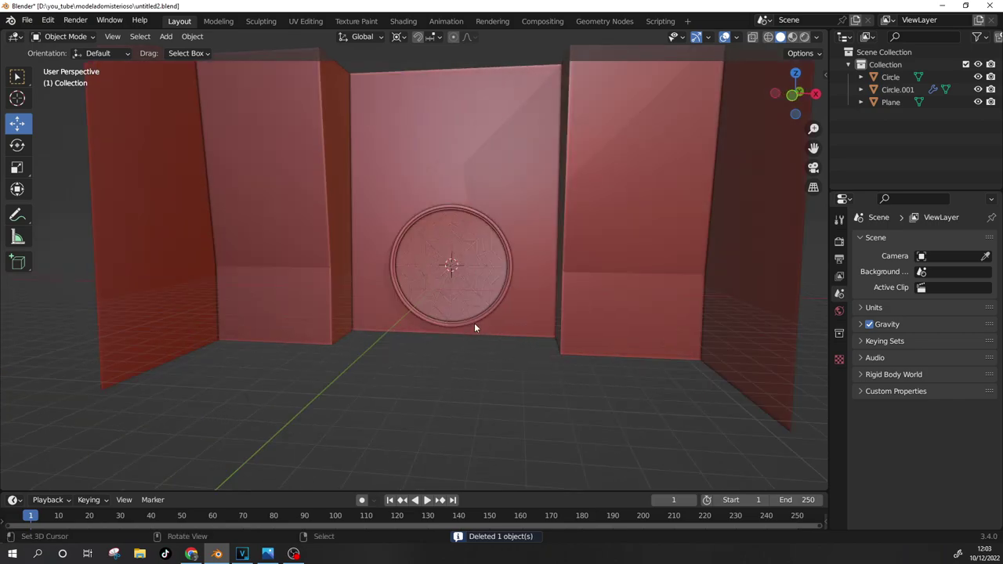
pyautogui.press('KP_1')
# Step: Add a new camera, pull it back along Y and view through it
pyautogui.hotkey('shift', 'a')
pyautogui.click(415, 477)
pyautogui.moveTo(454, 476); pyautogui.dragTo(543, 419, button='middle')
pyautogui.press('g')
pyautogui.press('y')
pyautogui.click(658, 391)
pyautogui.press('KP_0')
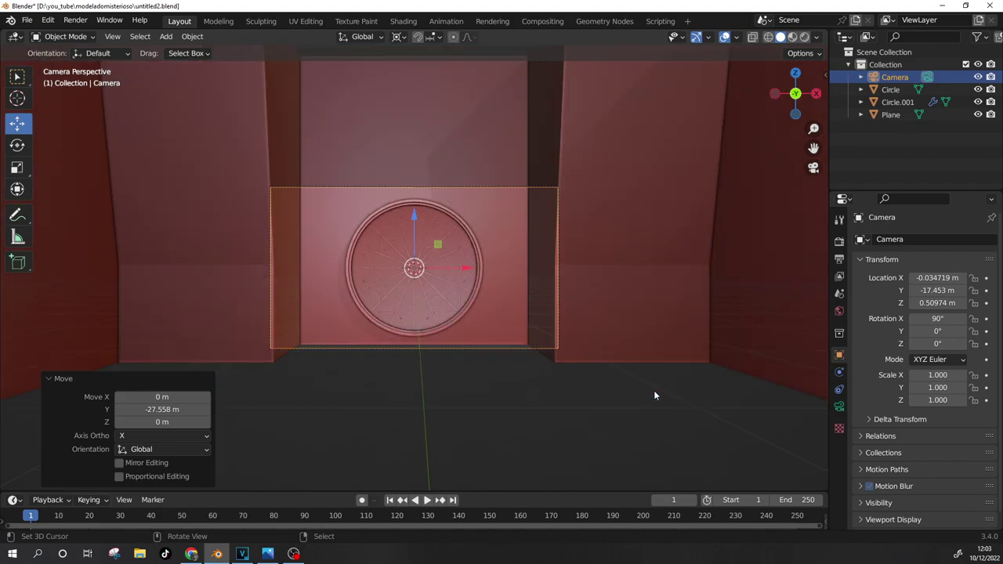
pyautogui.moveTo(653, 394); pyautogui.dragTo(502, 439, button='middle')
# Step: Push the camera further back along Y twice, checking the framing through the camera each time
pyautogui.press('g')
pyautogui.press('y')
pyautogui.click(406, 277)
pyautogui.press('KP_0')
pyautogui.scroll(-2, 406, 290)
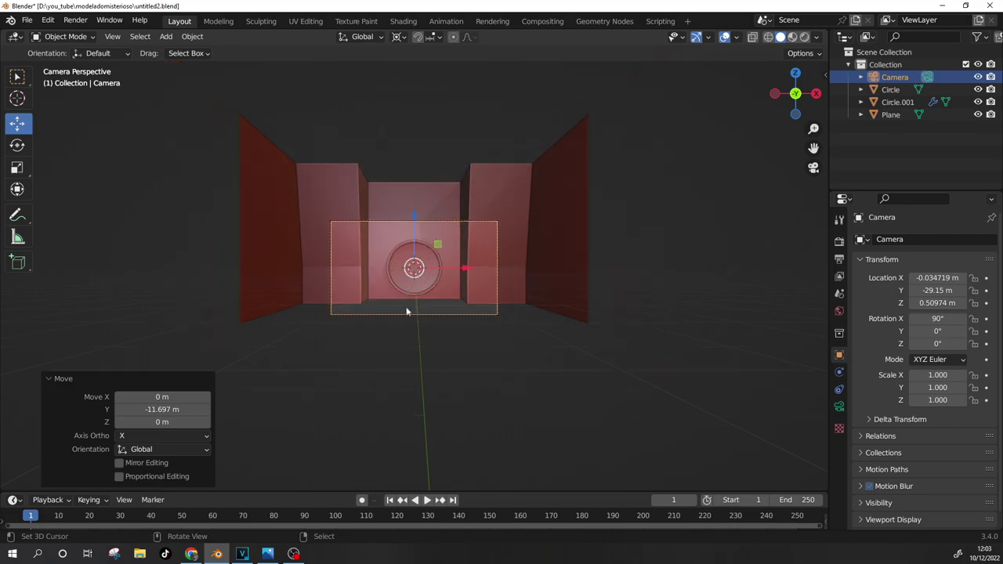
pyautogui.moveTo(405, 306); pyautogui.dragTo(375, 372, button='middle')
pyautogui.press('g')
pyautogui.press('y')
pyautogui.click(474, 260)
pyautogui.press('KP_0')
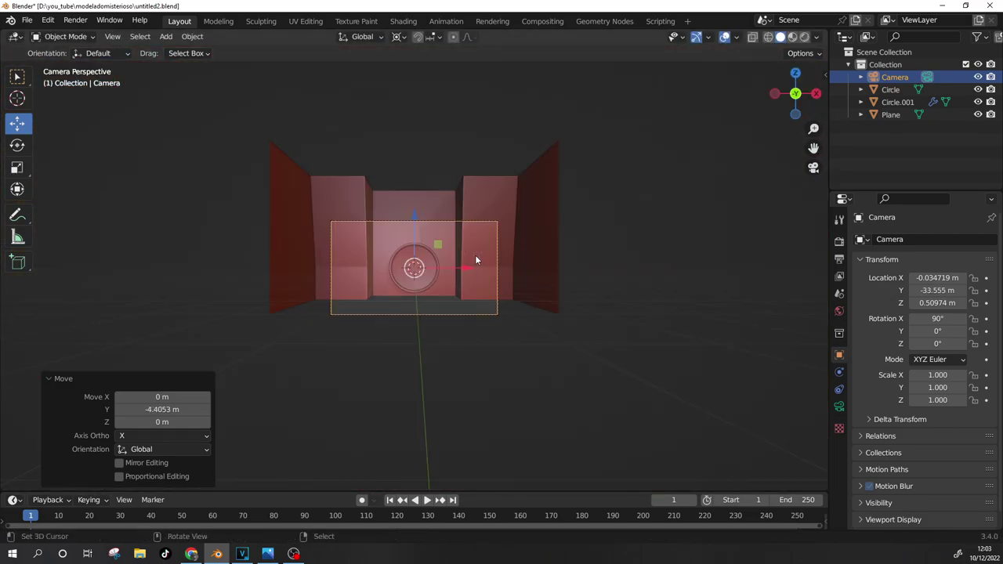
# Step: Settle the camera at Y -41.152 m so it frames the whole backdrop
pyautogui.moveTo(468, 341); pyautogui.dragTo(434, 268, button='middle')
pyautogui.press('g')
pyautogui.press('y')
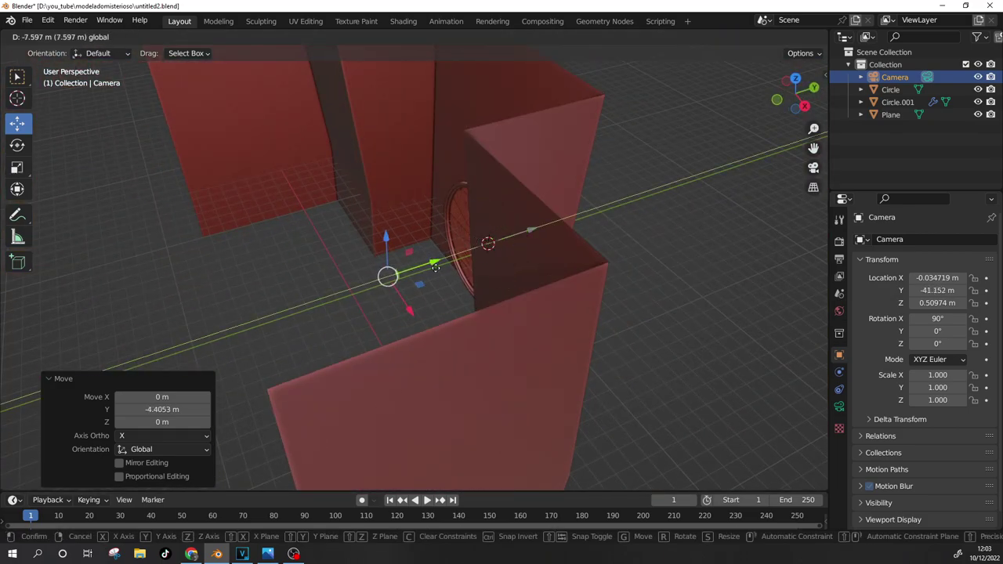
pyautogui.click(435, 269)
pyautogui.press('KP_0')
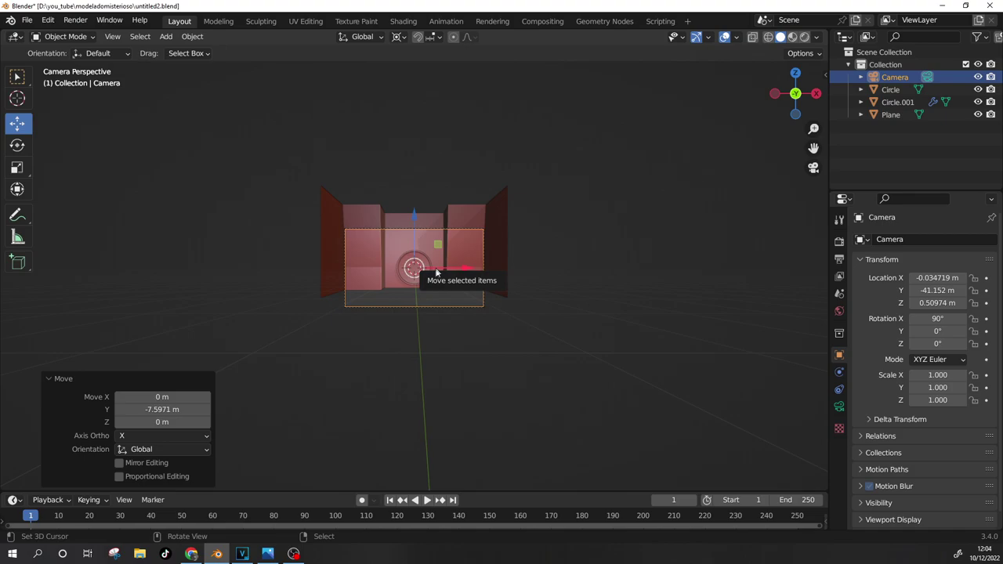
pyautogui.moveTo(436, 272); pyautogui.dragTo(365, 366, button='middle')
pyautogui.press('KP_7')
pyautogui.hotkey('shift', 'a')
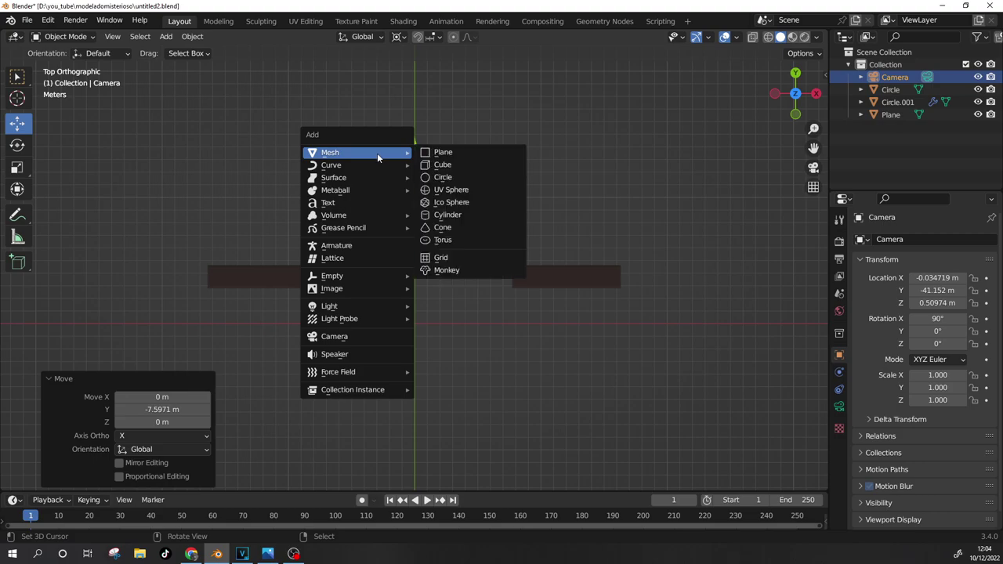
# Step: Add a plane scaled to 11.556 and place it beneath the walls as a floor
pyautogui.click(447, 153)
pyautogui.press('s')
pyautogui.click(411, 321)
pyautogui.press('g')
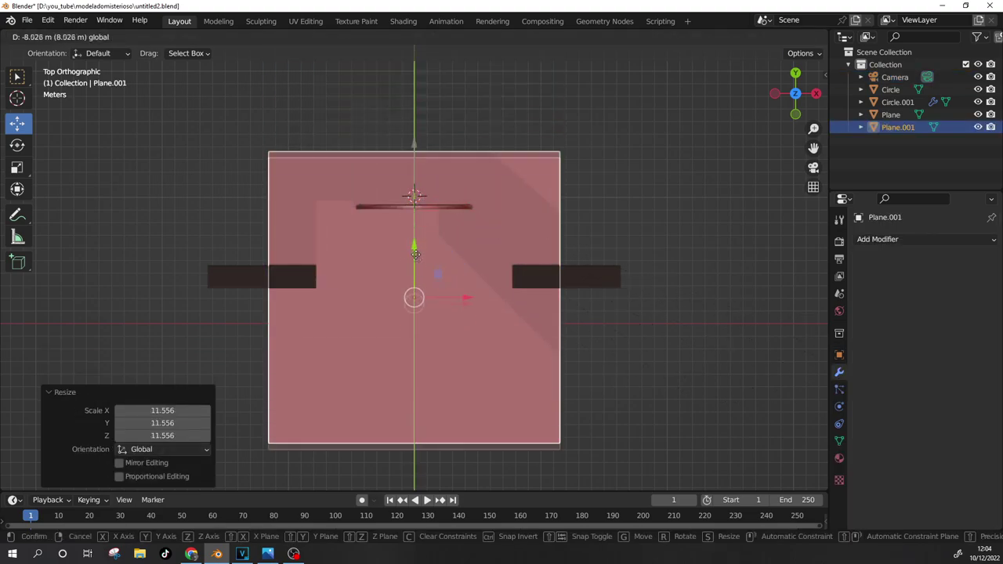
pyautogui.moveTo(415, 249); pyautogui.dragTo(416, 300)
pyautogui.moveTo(416, 300); pyautogui.dragTo(422, 287, button='middle')
pyautogui.press('KP_3')
pyautogui.moveTo(489, 241); pyautogui.dragTo(498, 295)
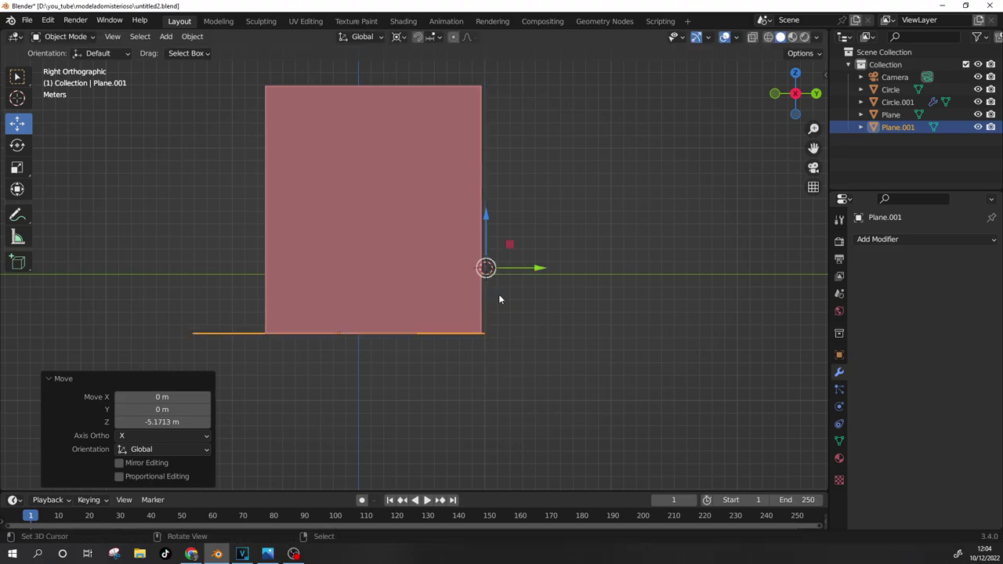
pyautogui.press('KP_0')
# Step: Widen the floor along X to 1.529 and place the 3D cursor at its front corner
pyautogui.press('s')
pyautogui.press('x')
pyautogui.click(650, 295)
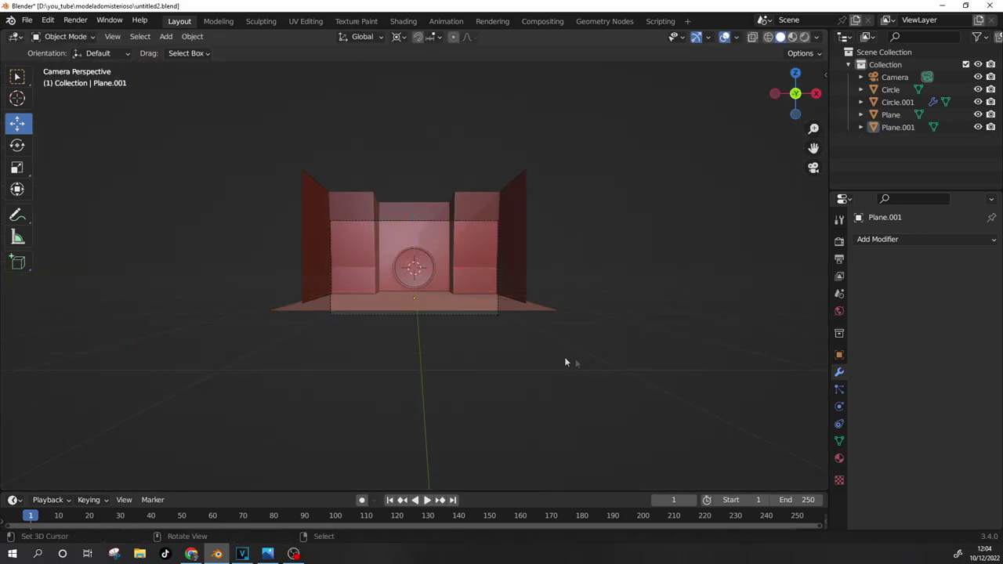
pyautogui.moveTo(564, 356); pyautogui.dragTo(439, 398, button='middle')
pyautogui.press('Tab')
pyautogui.keyDown('shift'); pyautogui.rightClick(259, 450); pyautogui.keyUp('shift')
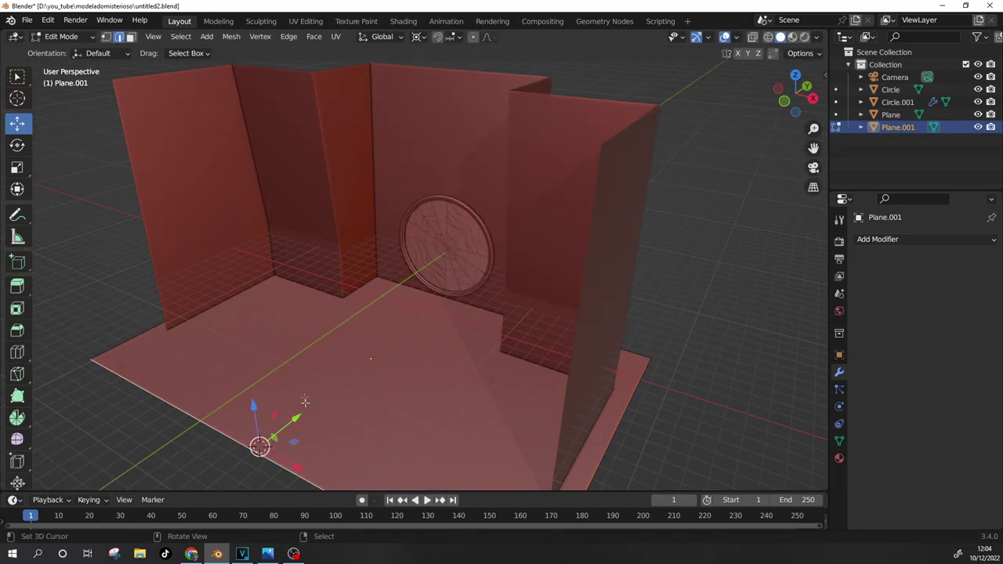
pyautogui.scroll(-2, 259, 451)
pyautogui.press('Tab')
# Step: Apply all transforms to the floor Plane.001 and the walls Plane
pyautogui.hotkey('ctrl', 'a')
pyautogui.click(354, 399)
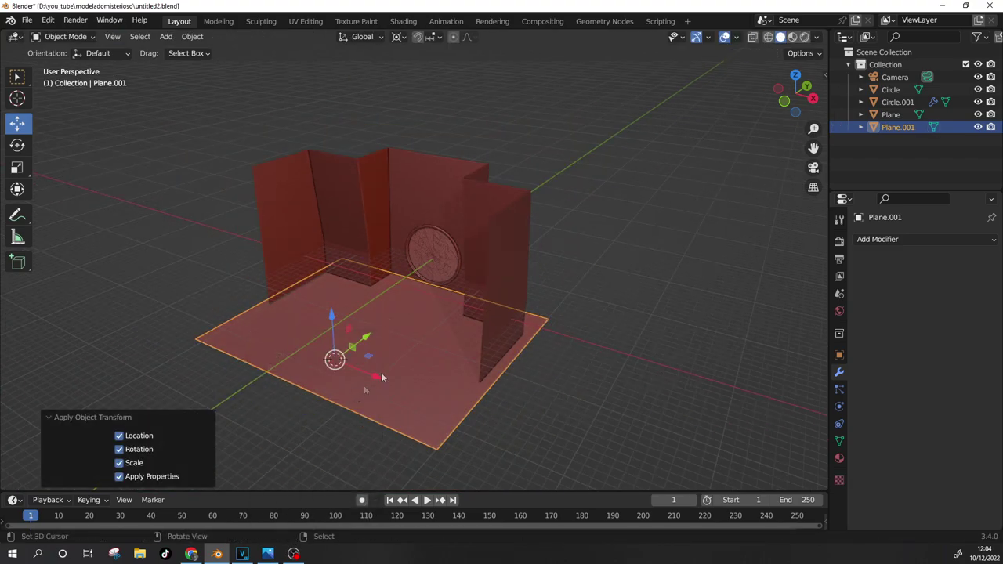
pyautogui.click(490, 277)
pyautogui.hotkey('ctrl', 'a')
pyautogui.click(489, 279)
pyautogui.press('Tab')
pyautogui.press('KP_0')
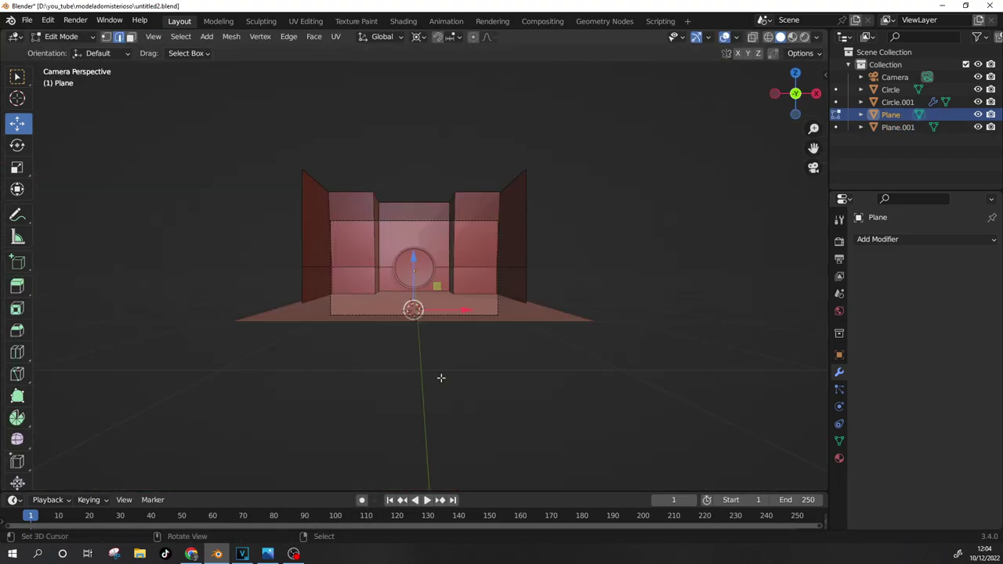
# Step: Select the floor Plane.001 and enter Edit Mode on its mesh
pyautogui.scroll(2, 441, 376)
pyautogui.scroll(2, 478, 368)
pyautogui.moveTo(478, 369)
pyautogui.mouseDown(button='middle')
pyautogui.moveTo(439, 407)
pyautogui.moveTo(481, 392)
pyautogui.mouseUp(button='middle')
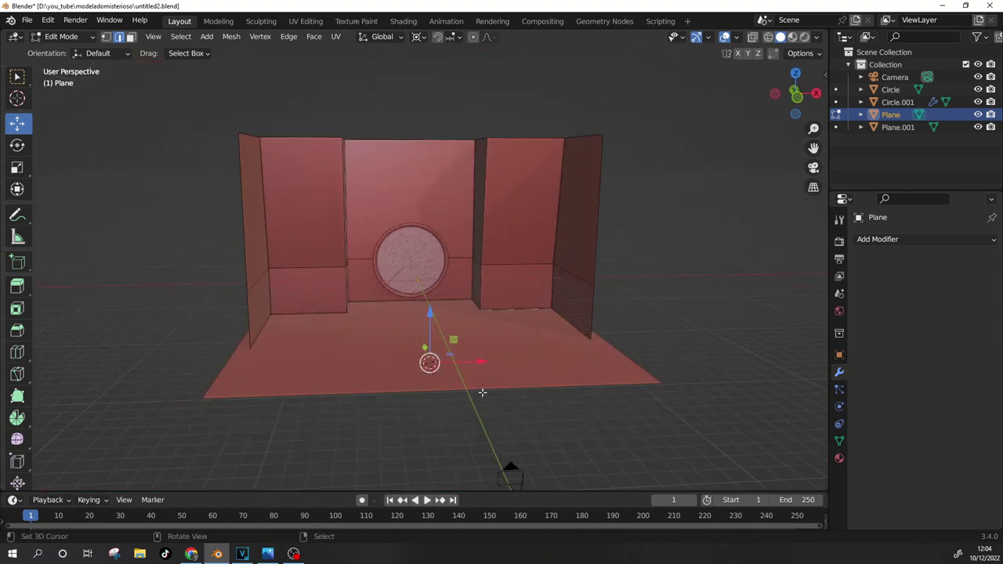
pyautogui.press('Tab')
pyautogui.click(481, 392)
pyautogui.rightClick(452, 317)
pyautogui.press('Tab')
# Step: Subdivide the floor mesh twice into a finer grid, then deselect and leave Edit Mode
pyautogui.rightClick(353, 356)
pyautogui.click(345, 169)
pyautogui.rightClick(314, 168)
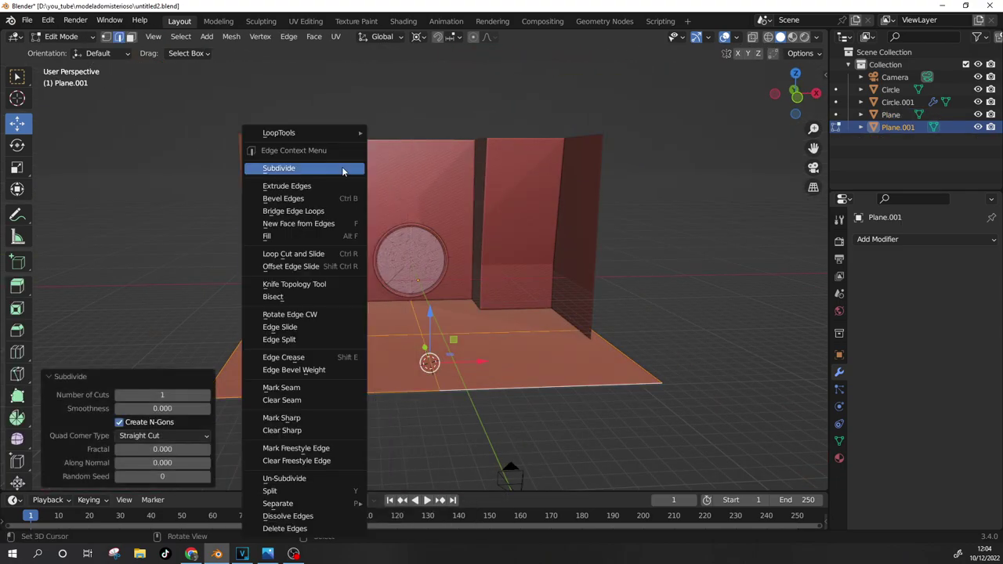
pyautogui.click(314, 168)
pyautogui.hotkey('alt', 'a')
pyautogui.moveTo(567, 319); pyautogui.dragTo(548, 369, button='middle')
pyautogui.press('KP_0')
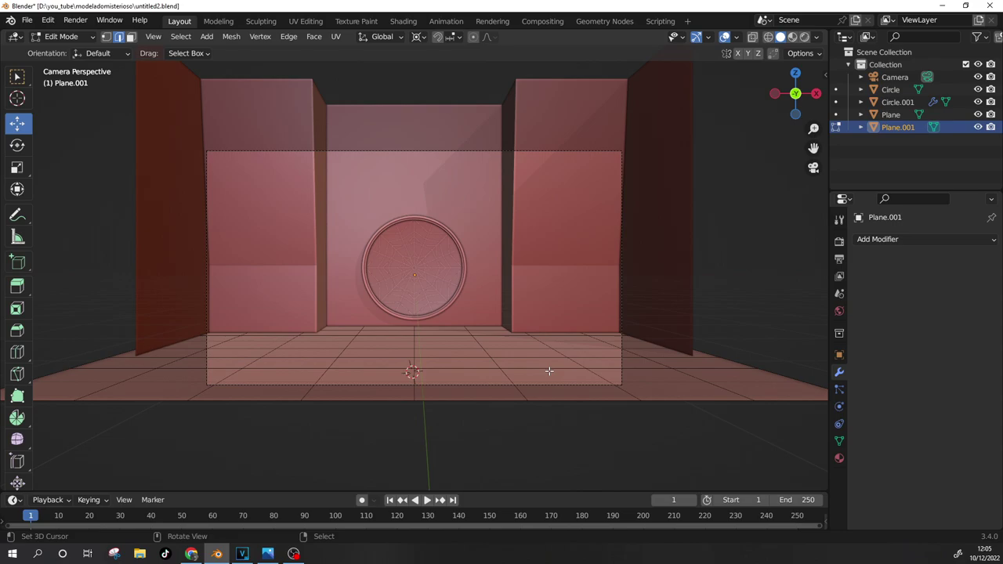
pyautogui.press('Tab')
# Step: Box-select all objects and start scaling them, cancelling both attempts
pyautogui.click(535, 309)
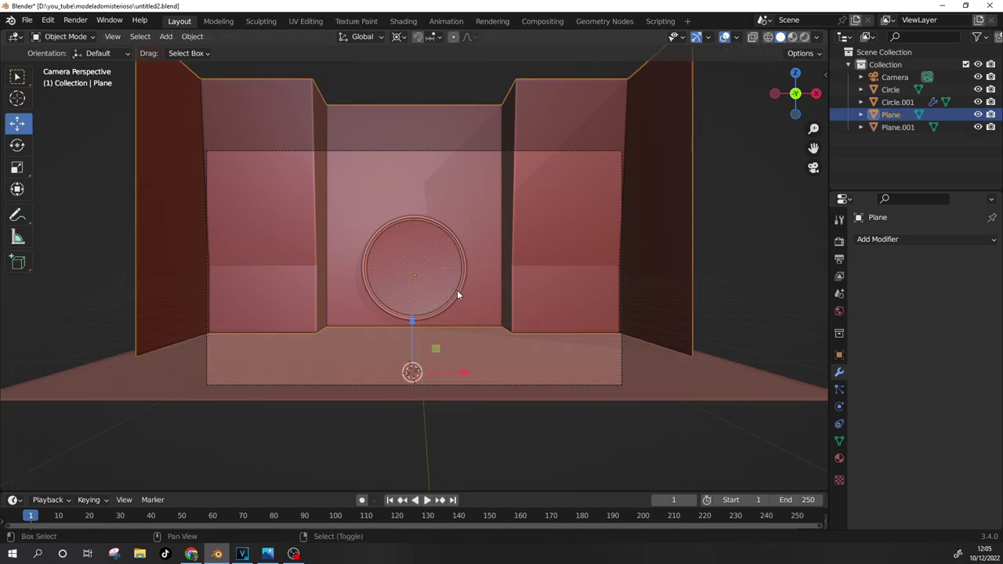
pyautogui.moveTo(96, 194)
pyautogui.mouseDown()
pyautogui.moveTo(694, 306)
pyautogui.moveTo(725, 321)
pyautogui.mouseUp()
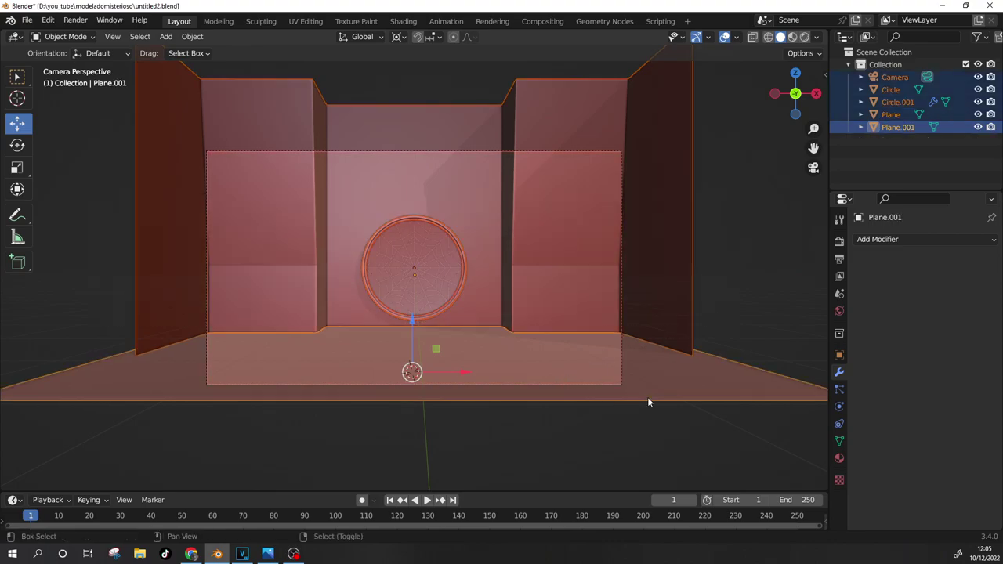
pyautogui.press('s')
pyautogui.press('Escape')
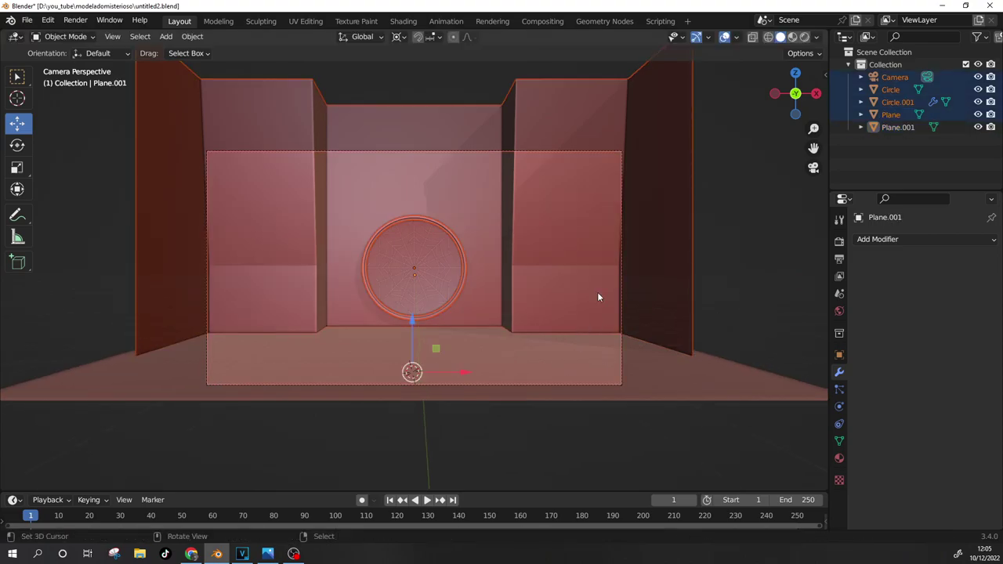
pyautogui.press('s')
pyautogui.press('Escape')
# Step: Select the stepped back-wall Plane and enter Edit Mode on it
pyautogui.click(669, 303)
pyautogui.moveTo(670, 302); pyautogui.dragTo(571, 363, button='middle')
pyautogui.press('KP_0')
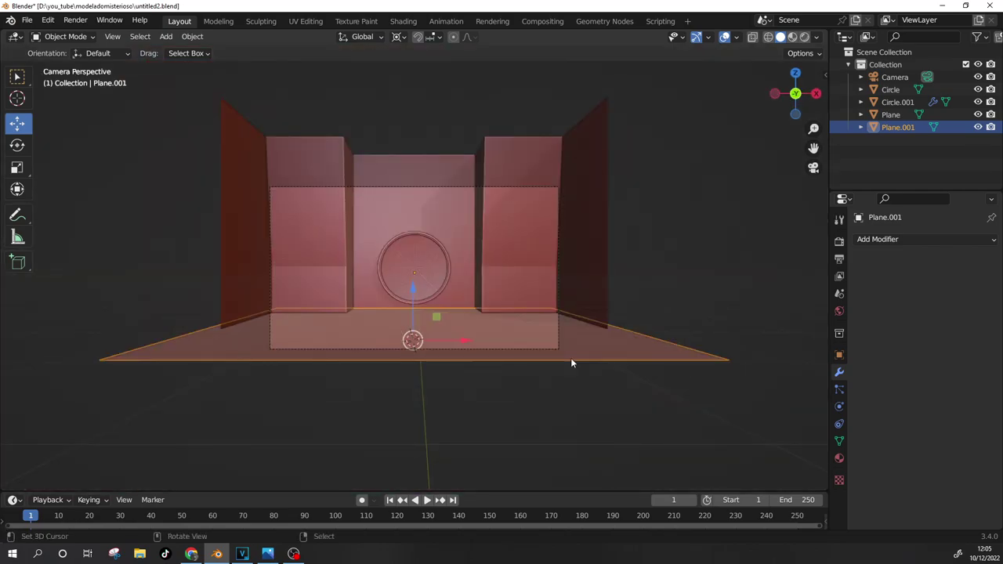
pyautogui.click(571, 362)
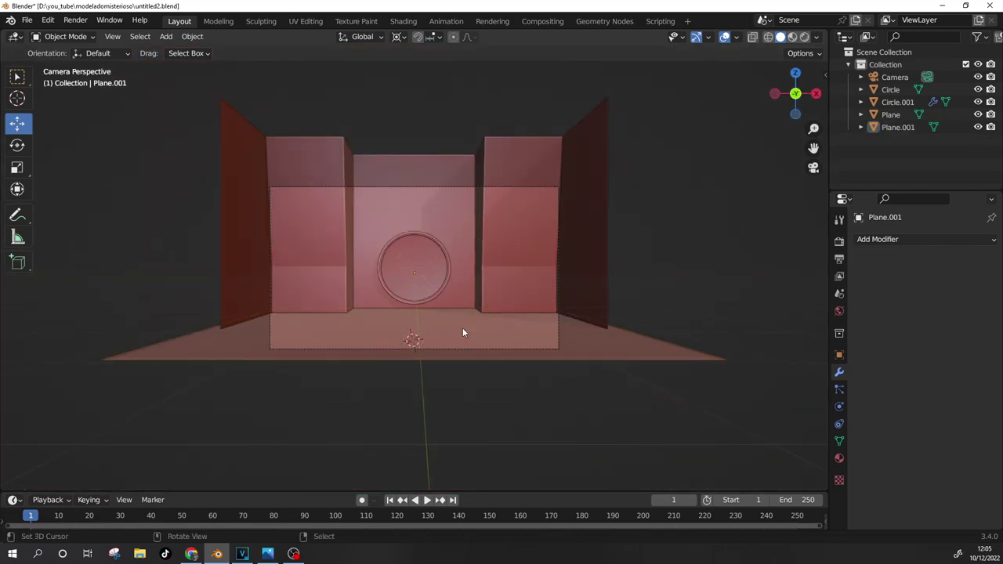
pyautogui.scroll(4, 461, 329)
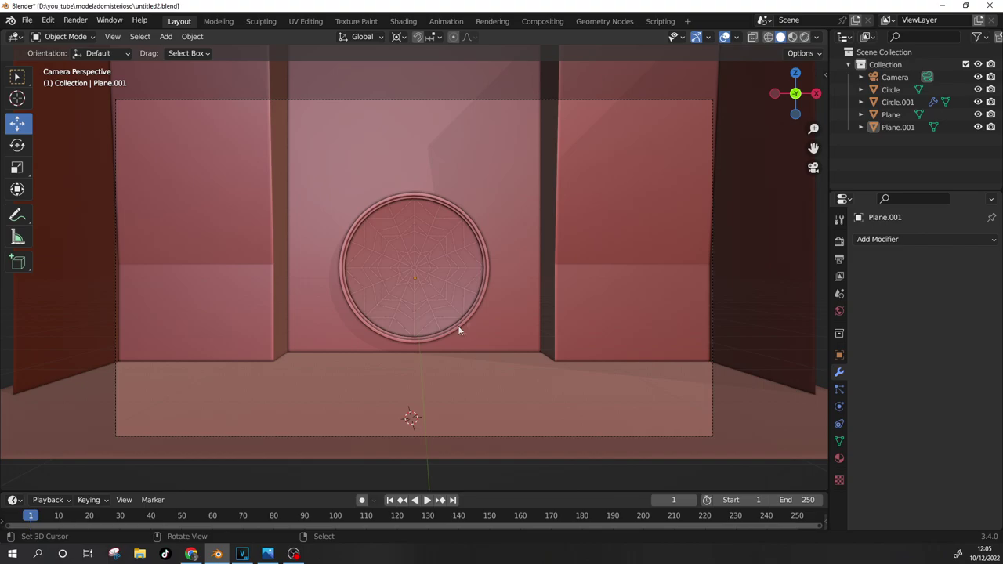
pyautogui.click(540, 271)
pyautogui.press('Tab')
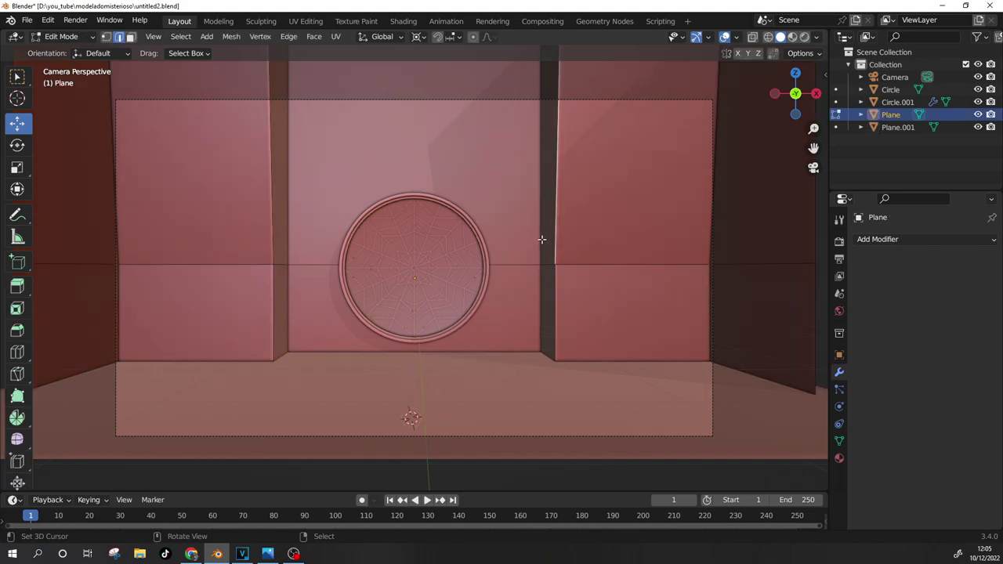
# Step: Scale the selected wall faces slightly along X, settling at 0.994
pyautogui.moveTo(541, 239); pyautogui.dragTo(517, 221, button='middle')
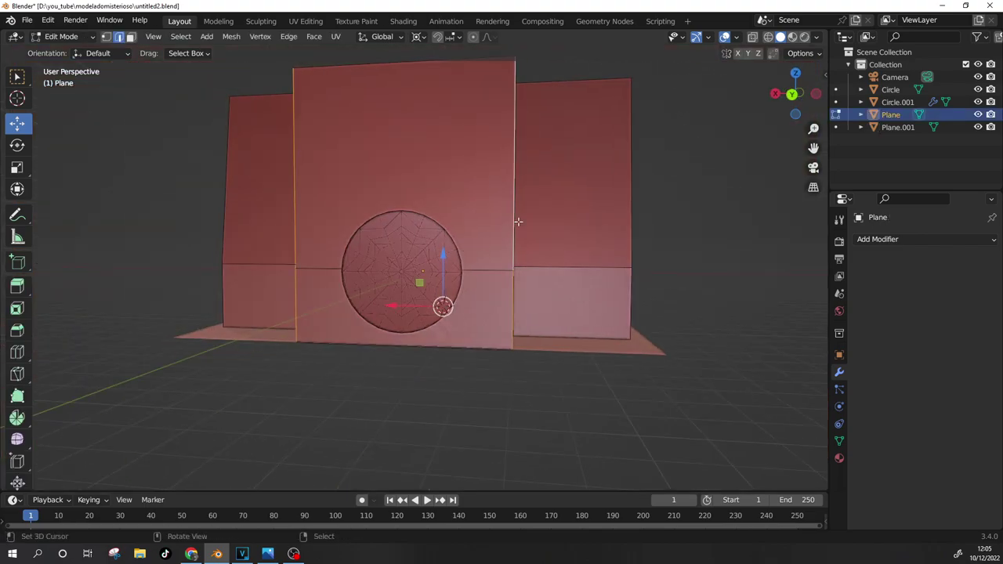
pyautogui.press('s')
pyautogui.press('x')
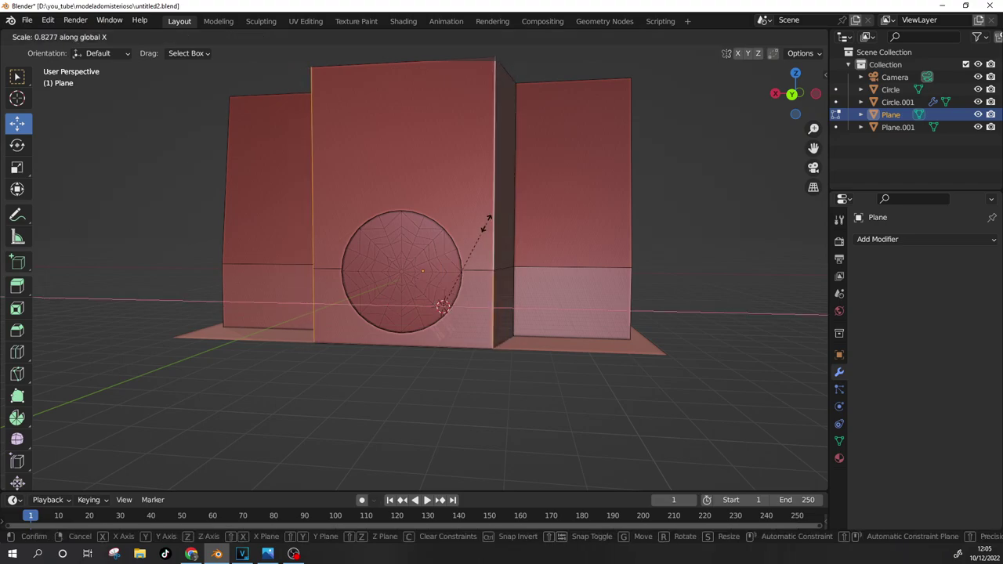
pyautogui.click(482, 226)
pyautogui.moveTo(482, 226); pyautogui.dragTo(287, 276, button='middle')
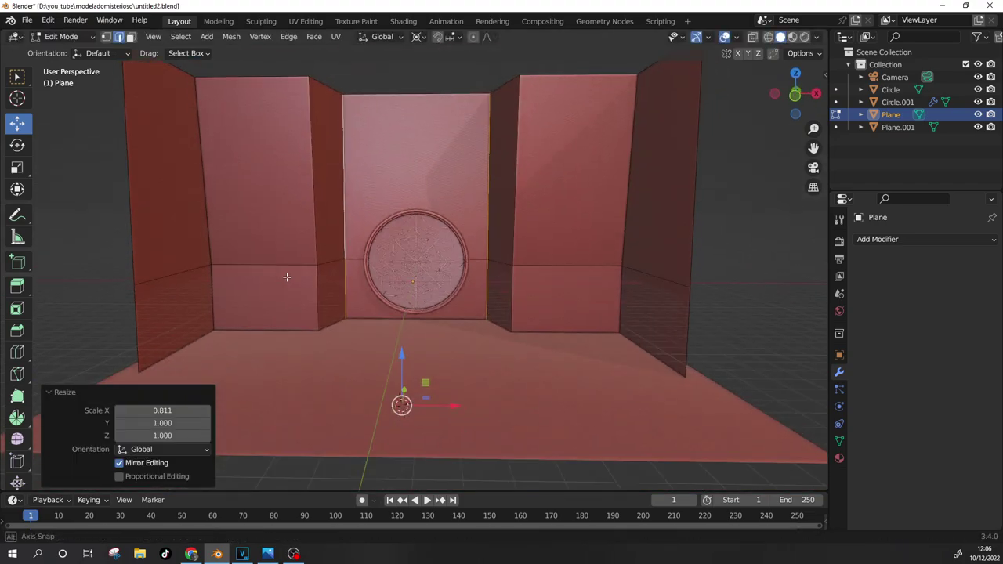
pyautogui.press('s')
pyautogui.press('x')
pyautogui.click(510, 258)
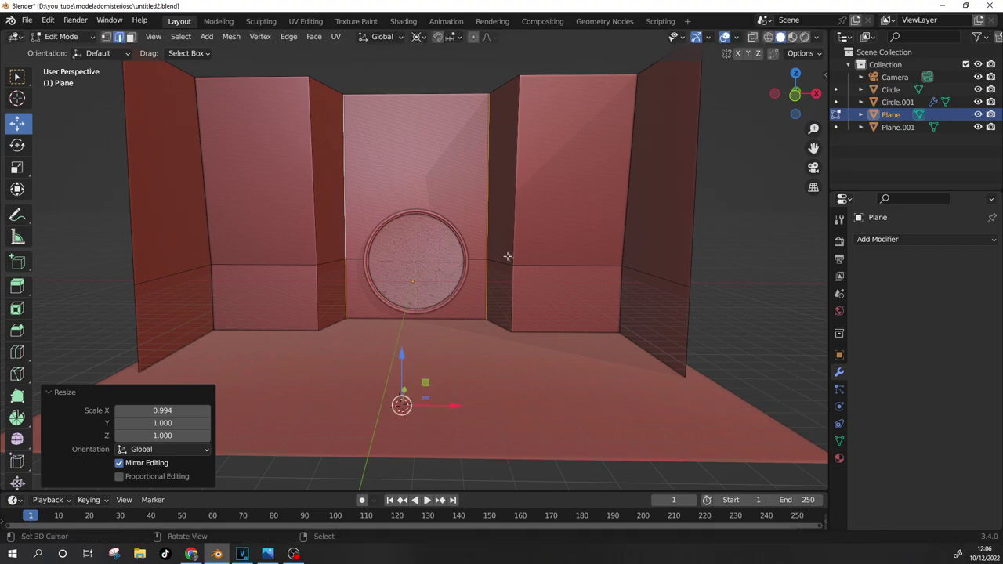
# Step: In vertex mode, snap the cursor to the wall's top centre and spread the top vertices 1.154 along X
pyautogui.click(104, 37)
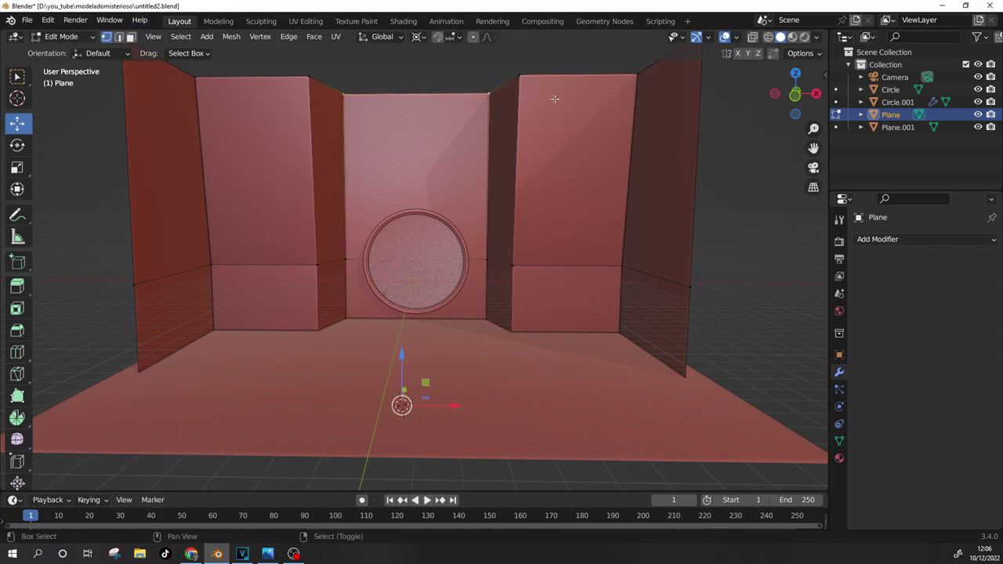
pyautogui.press('s')
pyautogui.press('x')
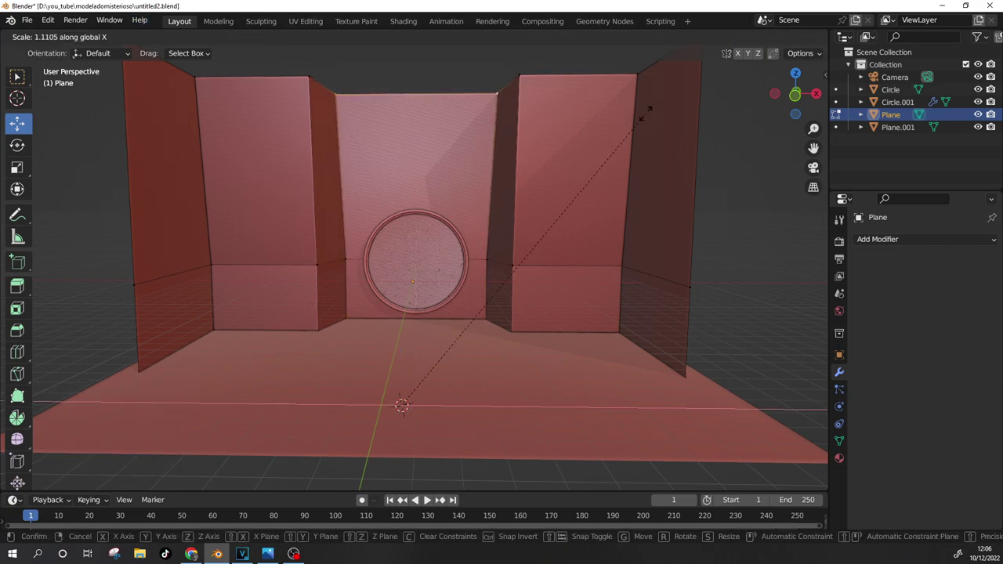
pyautogui.press('Escape')
pyautogui.hotkey('shift', 's')
pyautogui.click(468, 190)
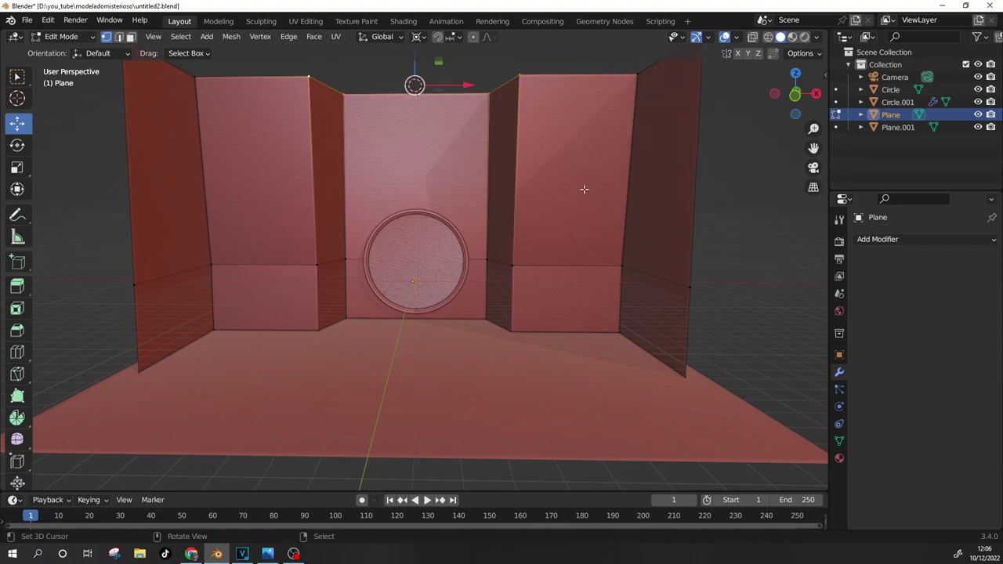
pyautogui.press('s')
pyautogui.press('x')
pyautogui.click(615, 186)
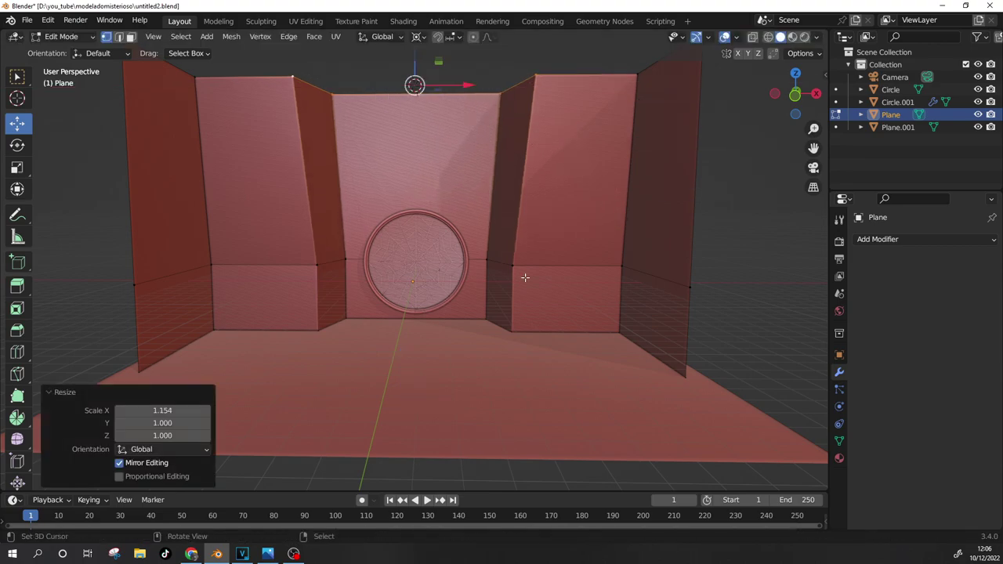
# Step: Look through the camera, return to Object Mode and select the camera
pyautogui.press('KP_0')
pyautogui.scroll(-2, 525, 277)
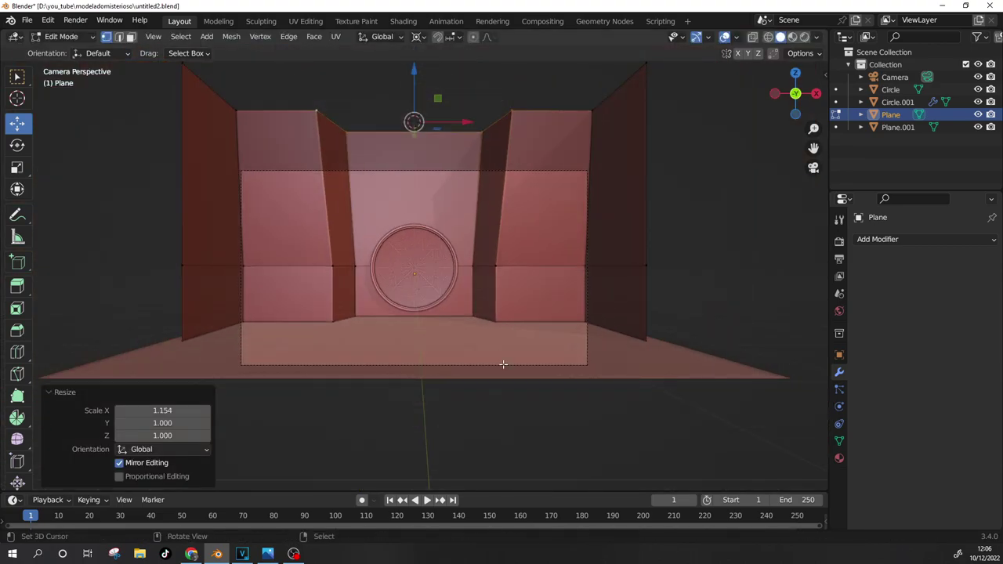
pyautogui.press('Tab')
pyautogui.click(586, 287)
# Step: Rotate the camera to -1.9° around Z in the sidebar
pyautogui.press('n')
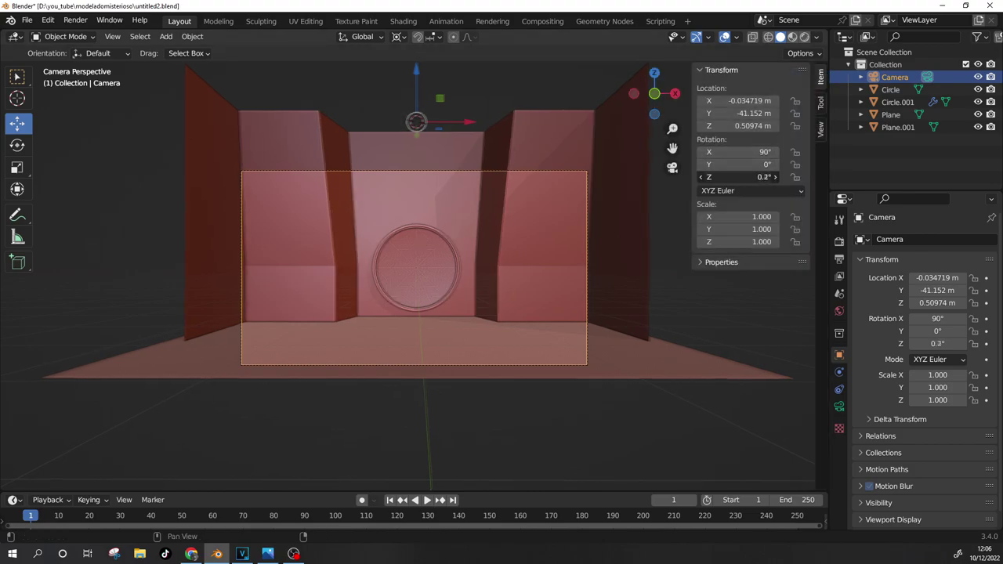
pyautogui.moveTo(741, 177); pyautogui.dragTo(725, 177)
pyautogui.click(725, 326)
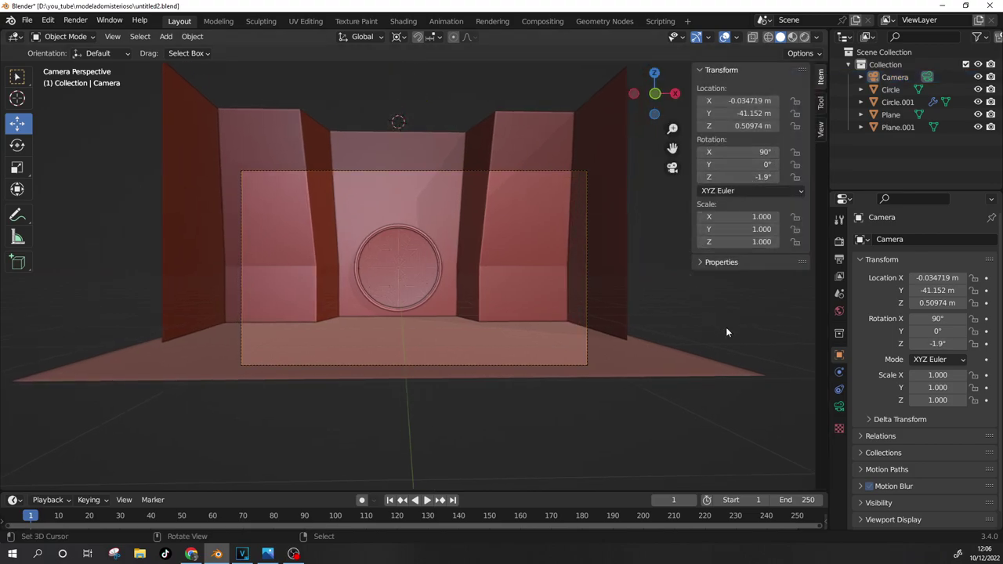
pyautogui.scroll(1, 725, 327)
pyautogui.keyDown('shift'); pyautogui.moveTo(495, 263); pyautogui.dragTo(486, 251, button='middle'); pyautogui.keyUp('shift')
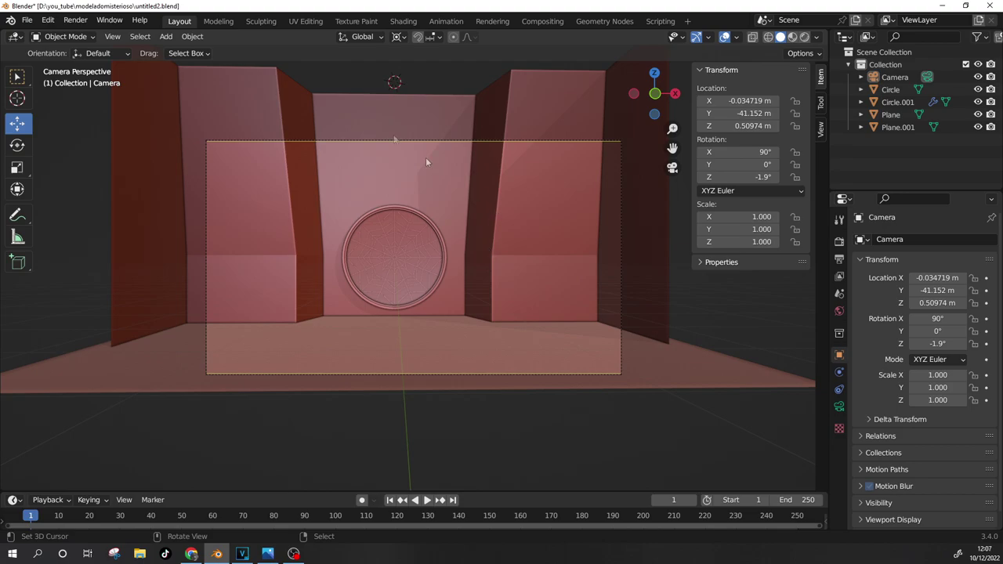
# Step: Set the camera's focal length to 56 mm in its Camera data settings
pyautogui.click(448, 372)
pyautogui.click(448, 373)
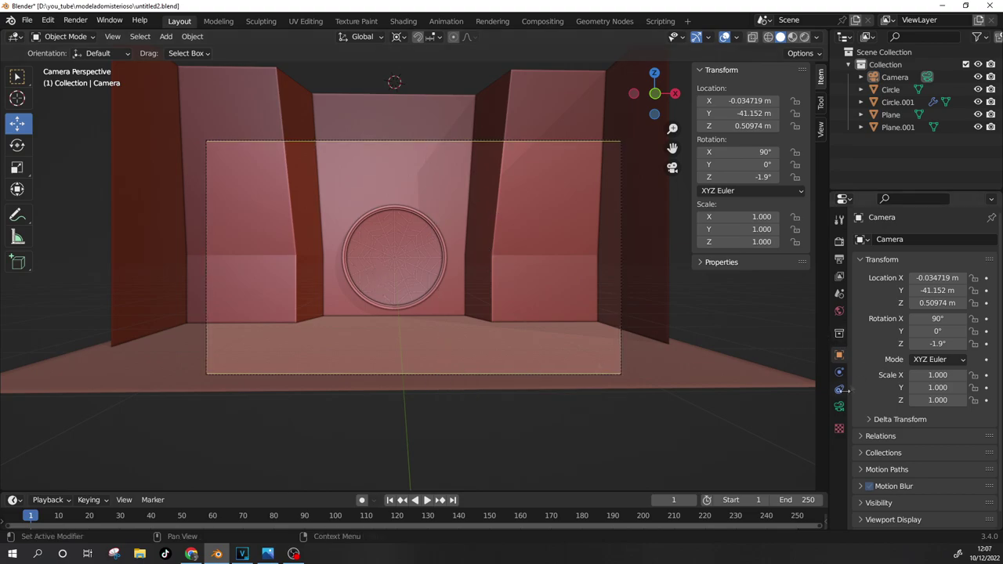
pyautogui.click(838, 406)
pyautogui.moveTo(943, 297); pyautogui.dragTo(964, 298)
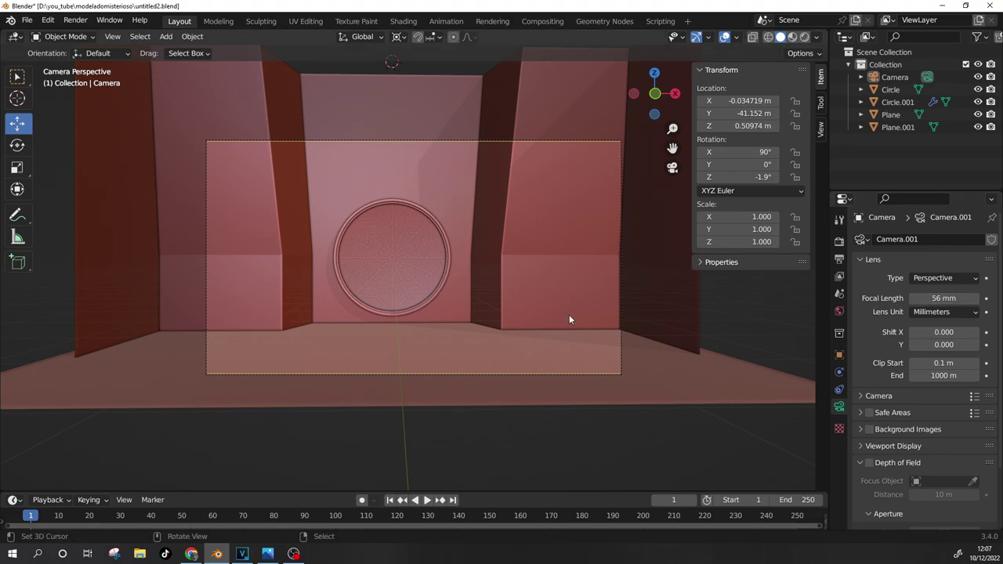
pyautogui.scroll(-2, 570, 319)
pyautogui.scroll(-2, 570, 319)
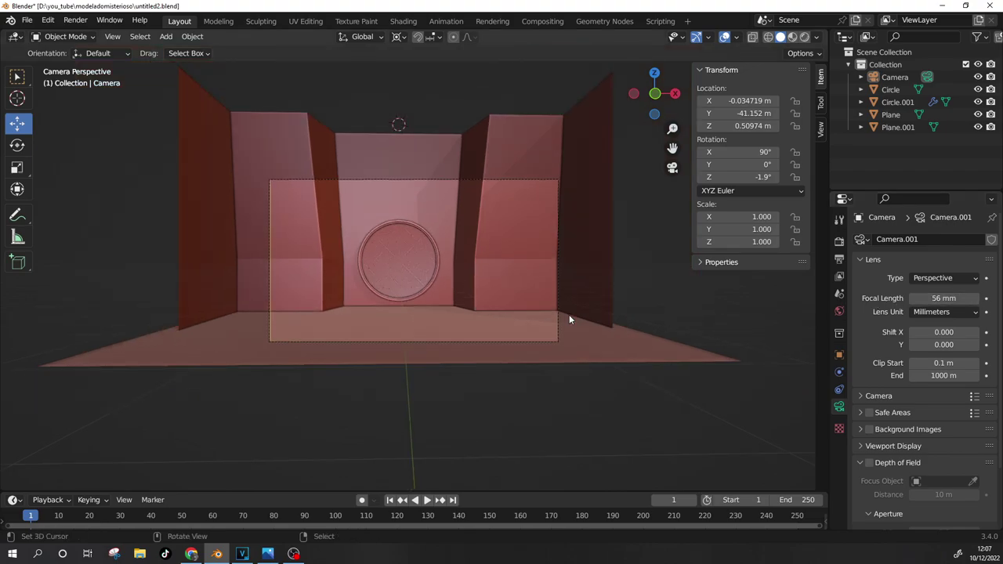
# Step: Select all of the wall Plane's geometry in Edit Mode and scale it to 0.920 along X
pyautogui.click(562, 157)
pyautogui.moveTo(562, 156)
pyautogui.mouseDown(button='middle')
pyautogui.moveTo(517, 264)
pyautogui.moveTo(237, 250)
pyautogui.moveTo(623, 224)
pyautogui.mouseUp(button='middle')
pyautogui.press('Tab')
pyautogui.press('a')
pyautogui.moveTo(675, 280); pyautogui.dragTo(667, 311, button='middle')
pyautogui.press('s')
pyautogui.press('x')
pyautogui.click(656, 306)
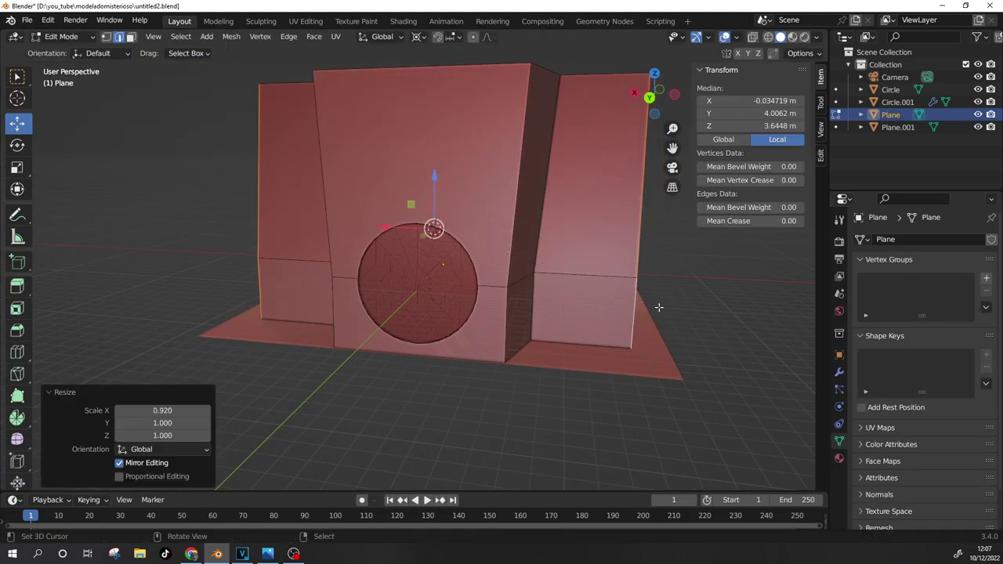
# Step: From the camera view, narrow the whole wall further along X, then deselect all
pyautogui.press('KP_0')
pyautogui.press('s')
pyautogui.press('z')
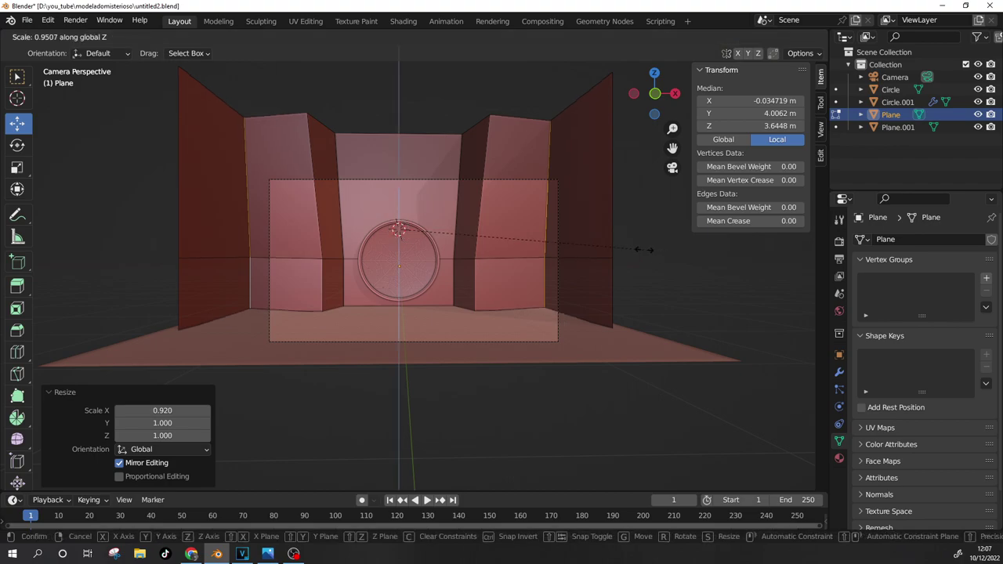
pyautogui.press('x')
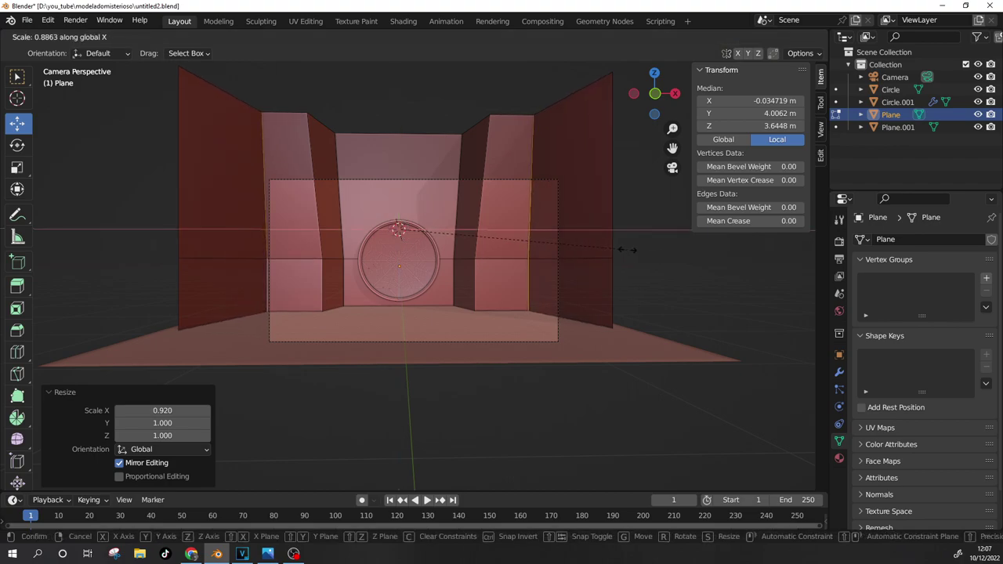
pyautogui.click(627, 249)
pyautogui.hotkey('alt', 'a')
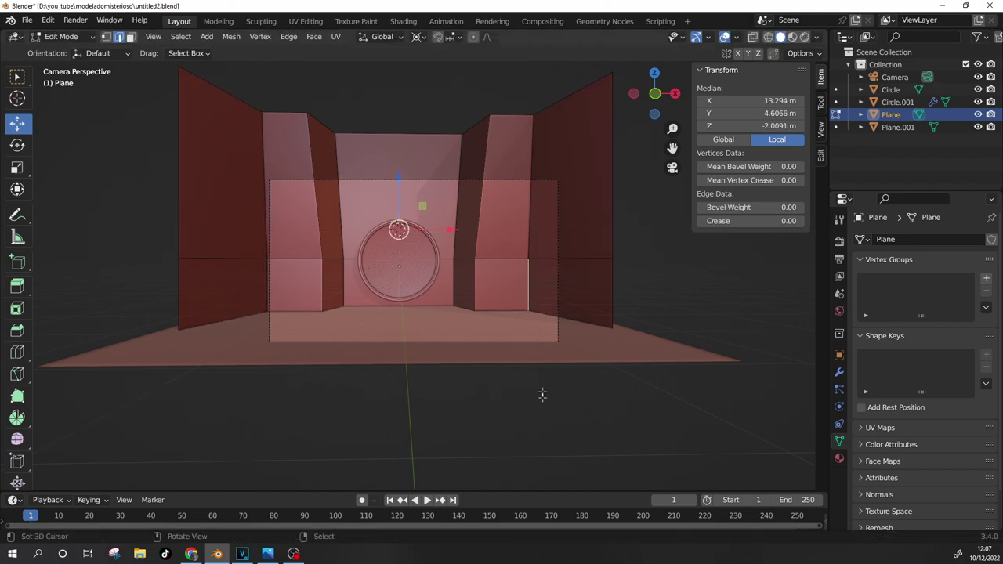
# Step: Switch to a front orthographic view with the wall panned left of centre
pyautogui.moveTo(533, 296); pyautogui.dragTo(470, 309, button='middle')
pyautogui.press('KP_0')
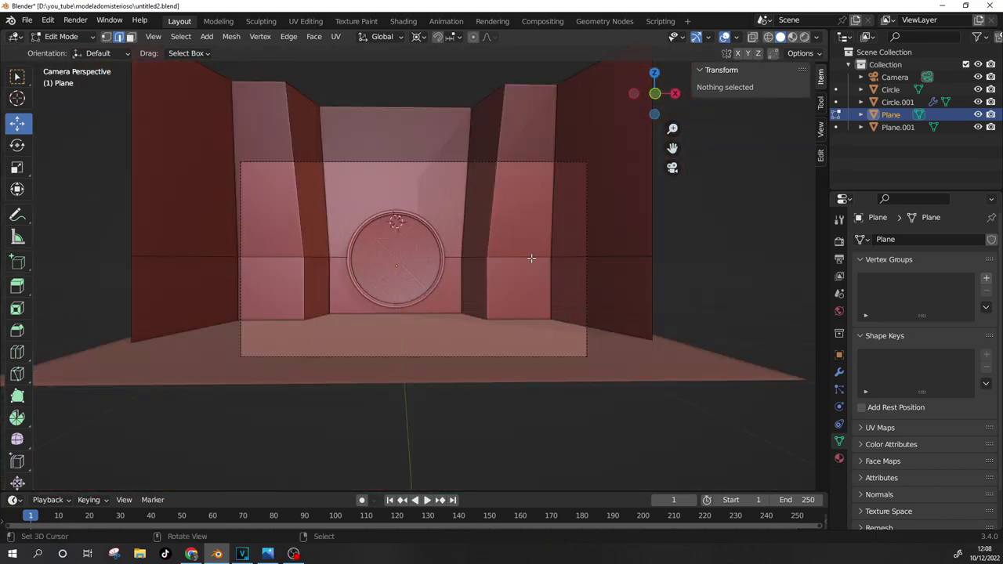
pyautogui.moveTo(512, 249); pyautogui.dragTo(462, 210, button='middle')
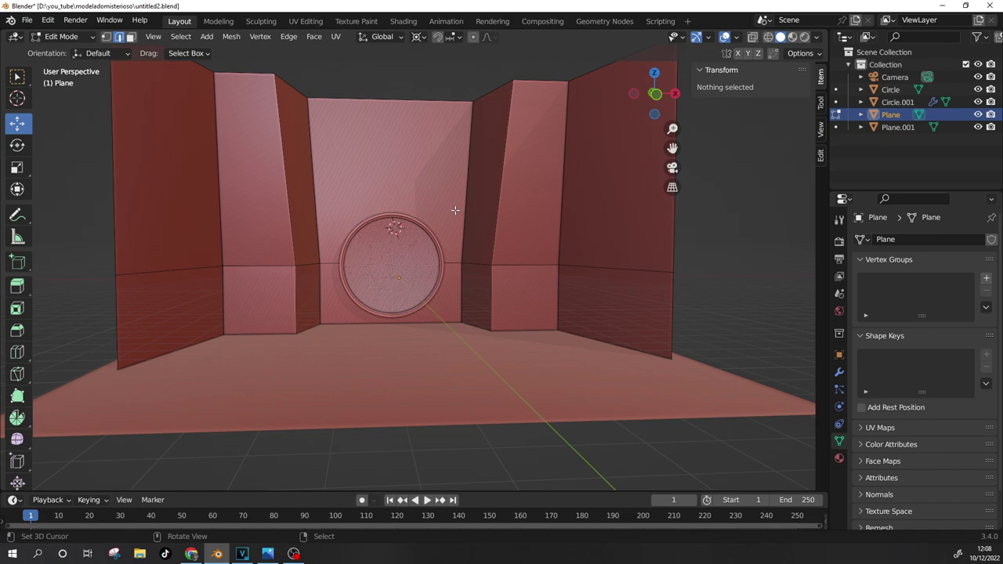
pyautogui.press('KP_1')
pyautogui.keyDown('shift'); pyautogui.moveTo(454, 210); pyautogui.dragTo(321, 176, button='middle'); pyautogui.keyUp('shift')
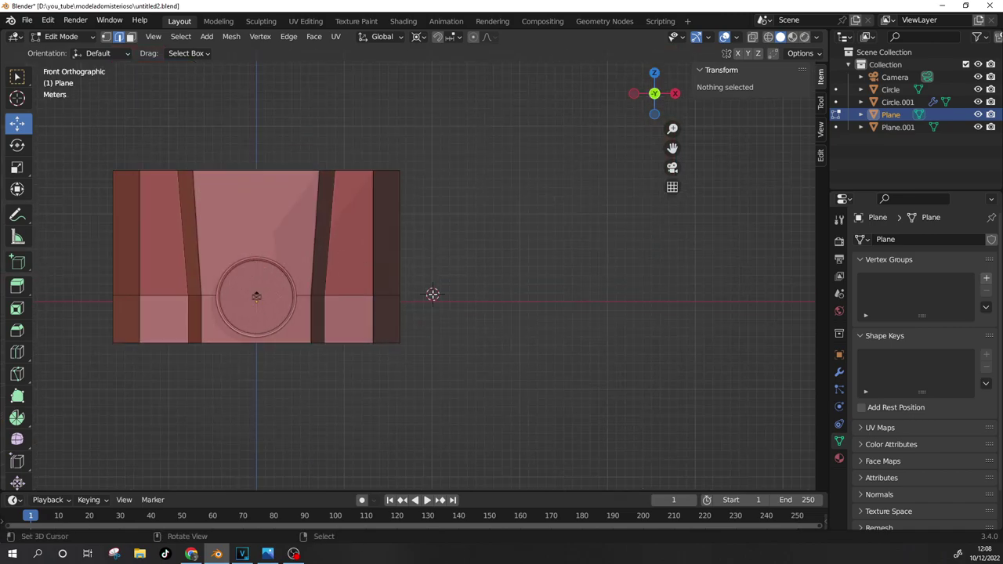
# Step: Add a view-aligned plane, shrink it, and stretch it along X into a long thin strip
pyautogui.hotkey('shift', 'a')
pyautogui.click(432, 298)
pyautogui.click(162, 399)
pyautogui.click(148, 427)
pyautogui.scroll(1, 459, 397)
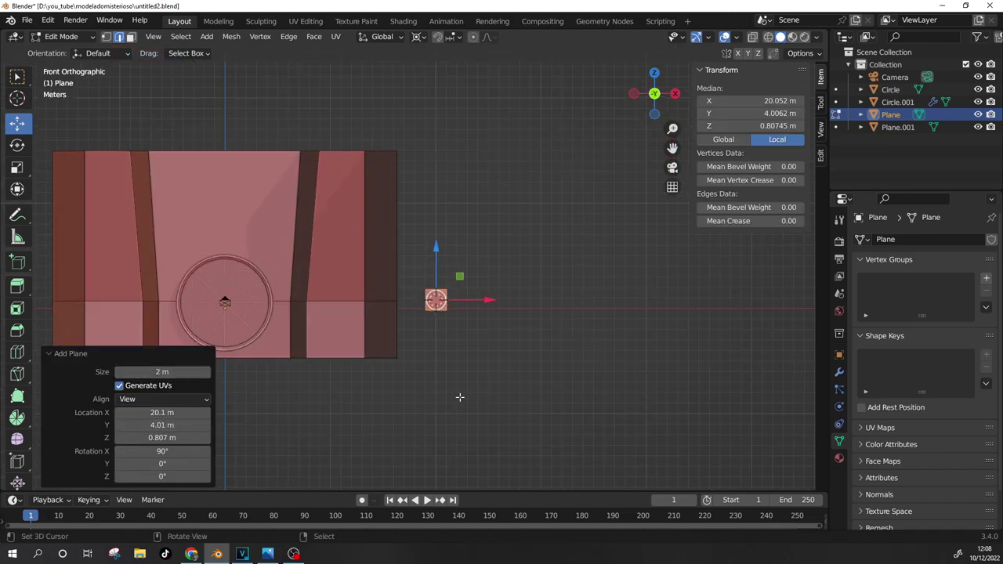
pyautogui.scroll(1, 459, 398)
pyautogui.press('s')
pyautogui.click(478, 332)
pyautogui.press('s')
pyautogui.press('x')
pyautogui.click(88, 342)
# Step: Separate the strip by selection into its own object
pyautogui.moveTo(118, 334); pyautogui.dragTo(322, 342, button='middle')
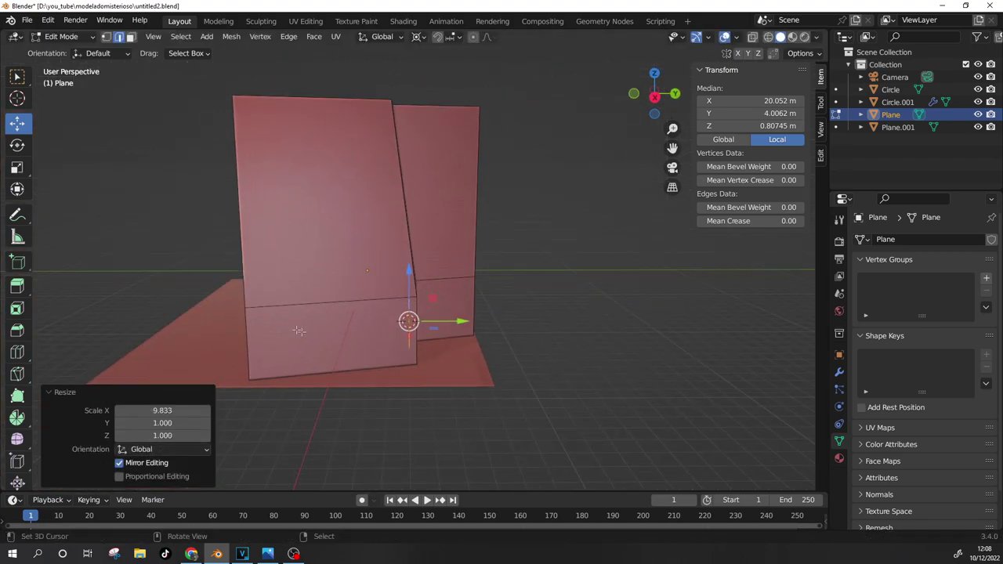
pyautogui.press('e')
pyautogui.rightClick(335, 351)
pyautogui.click(401, 355)
pyautogui.hotkey('ctrl', 'l')
pyautogui.press('p')
pyautogui.click(429, 329)
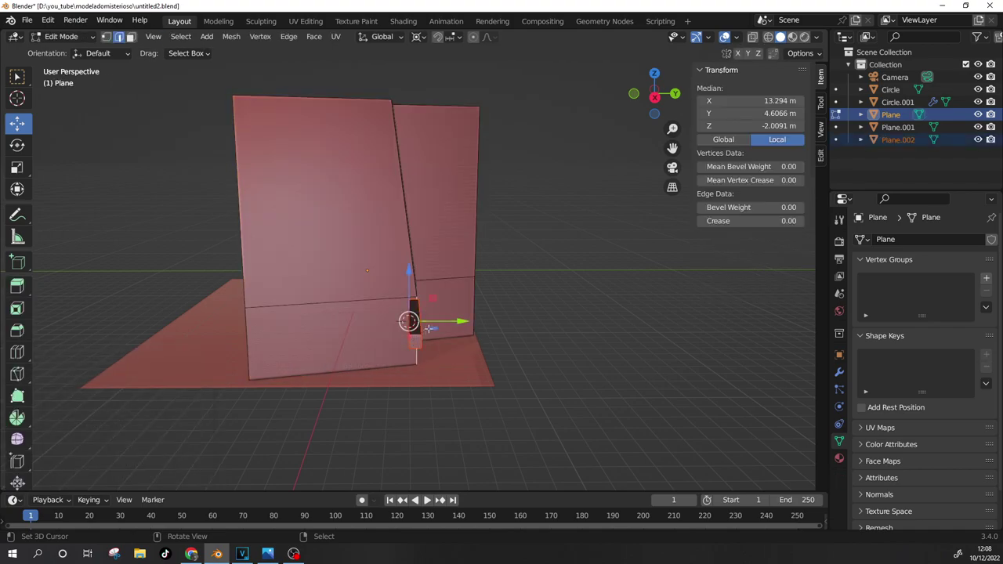
# Step: Rename the new Plane.002 object to PALO in the Outliner and view it from the front
pyautogui.press('Tab')
pyautogui.click(897, 139)
pyautogui.doubleClick(897, 139)
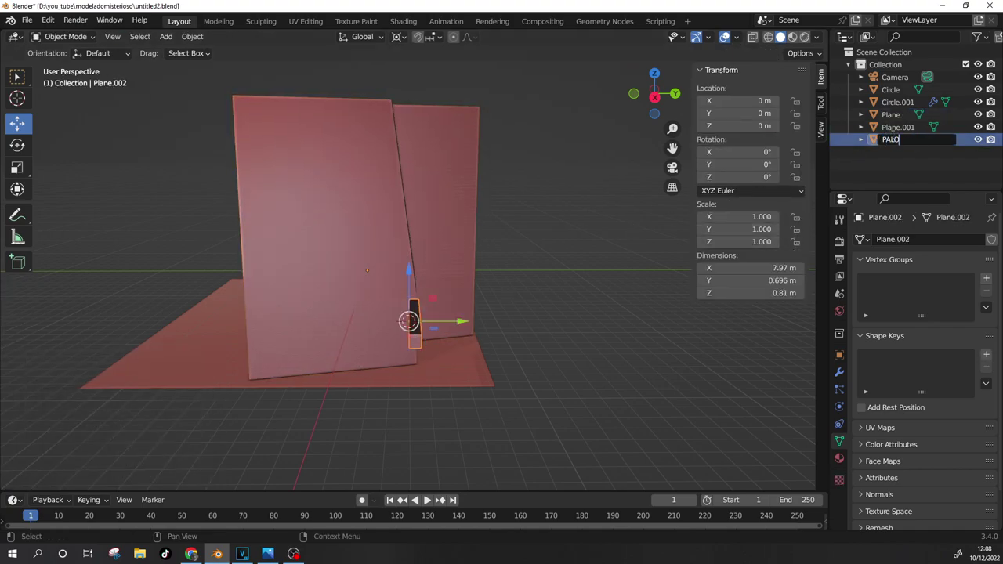
pyautogui.press('Return')
pyautogui.press('KP_1')
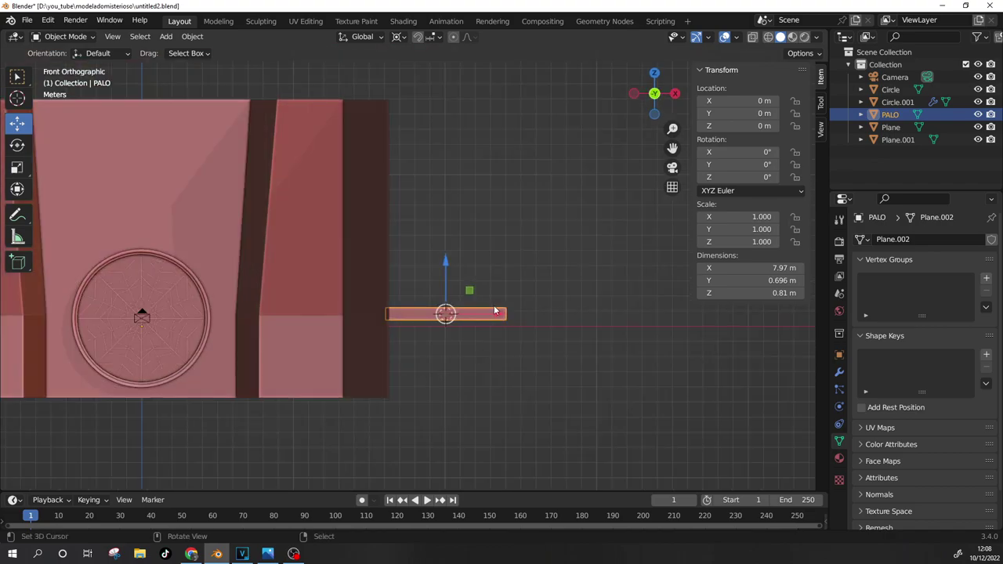
# Step: Move PALO 11.302 m left toward the wall corner and snap the cursor to its geometry
pyautogui.moveTo(503, 314); pyautogui.dragTo(331, 314)
pyautogui.moveTo(331, 314); pyautogui.dragTo(407, 397, button='middle')
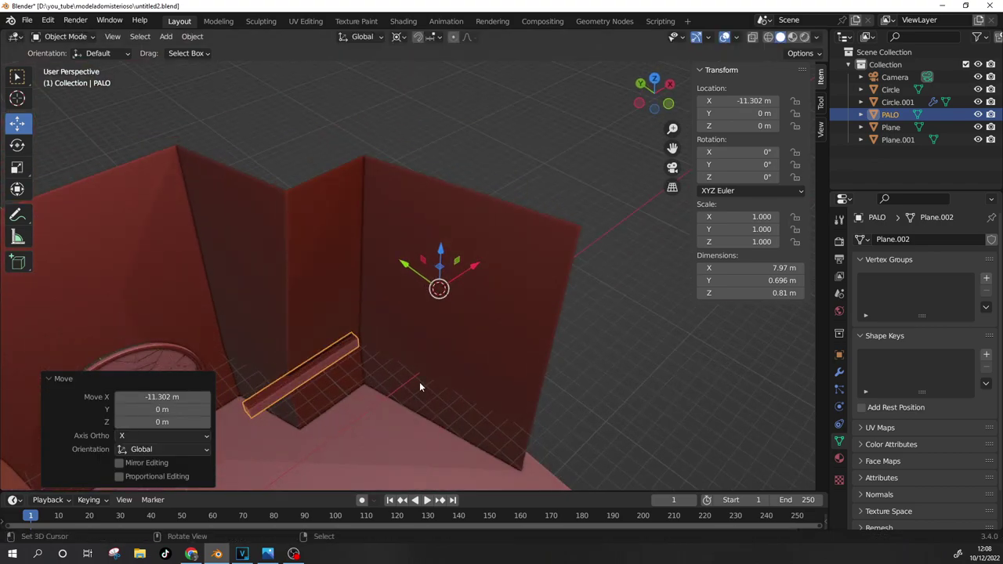
pyautogui.press('s')
pyautogui.press('Tab')
pyautogui.hotkey('shift', 's')
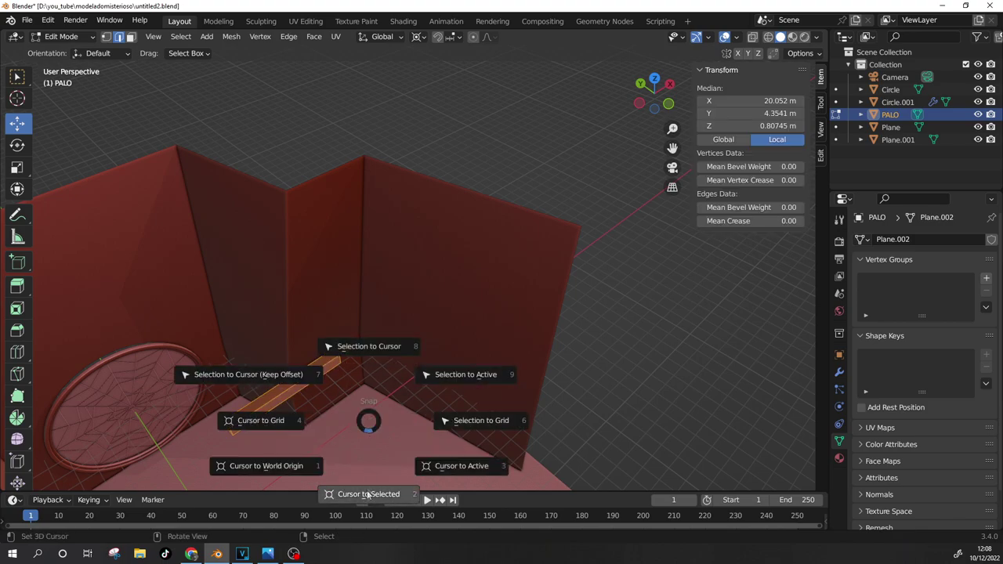
pyautogui.click(368, 492)
pyautogui.press('KP_7')
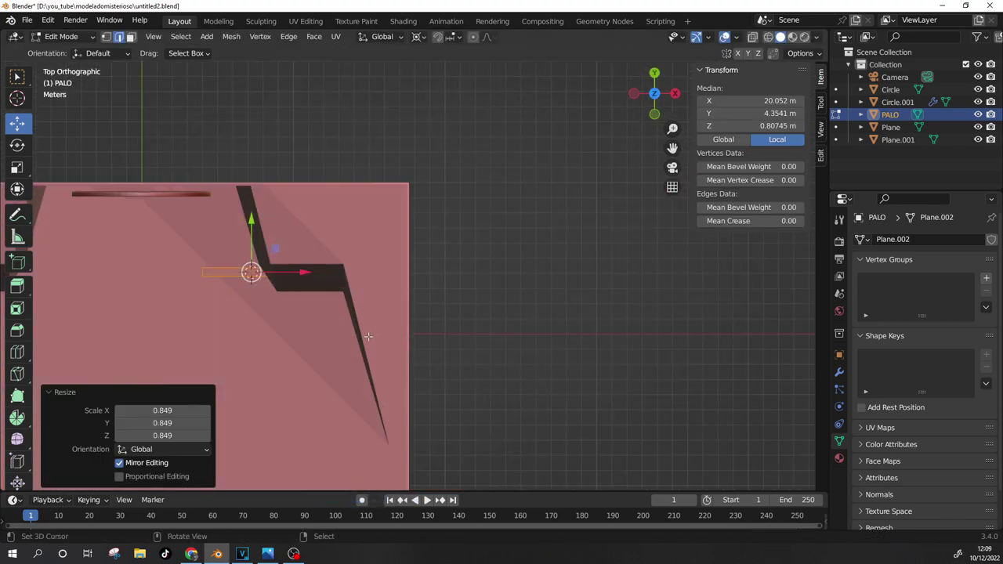
pyautogui.press('r')
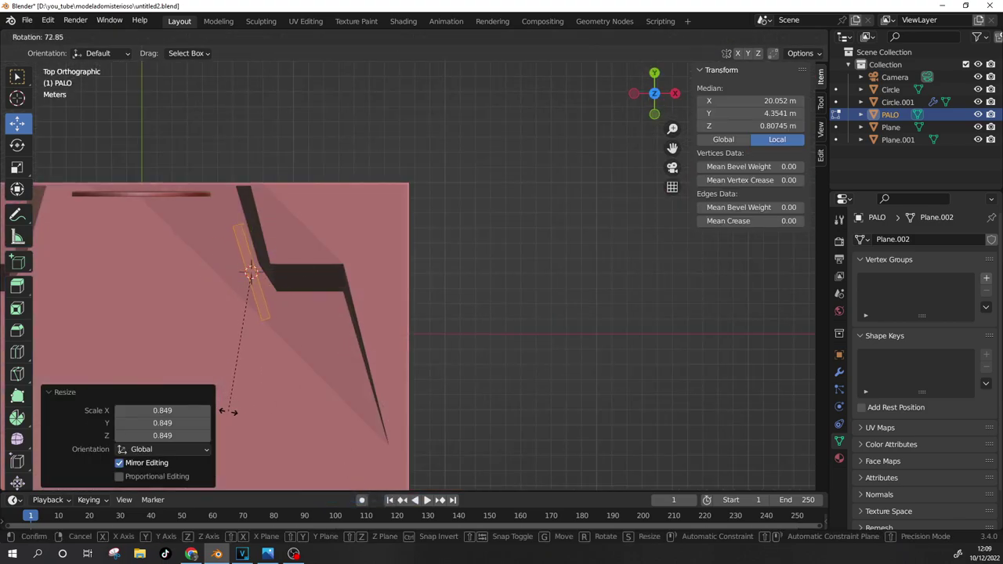
pyautogui.press('Escape')
# Step: Shift the bar along Y, then X, then freely into the wall's inner corner
pyautogui.press('g')
pyautogui.press('y')
pyautogui.click(253, 258)
pyautogui.moveTo(253, 259)
pyautogui.mouseDown(button='middle')
pyautogui.moveTo(262, 314)
pyautogui.moveTo(313, 348)
pyautogui.mouseUp(button='middle')
pyautogui.press('x')
pyautogui.click(301, 362)
pyautogui.press('g')
pyautogui.press('x')
pyautogui.click(292, 379)
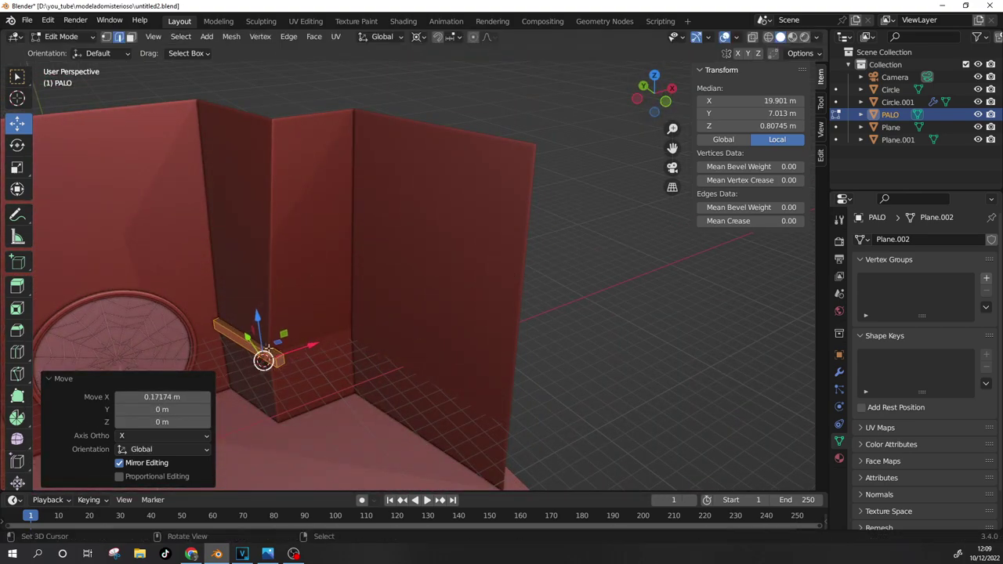
pyautogui.press('g')
pyautogui.click(287, 377)
# Step: Return PALO to Object Mode and view it from a more frontal angle
pyautogui.scroll(4, 287, 377)
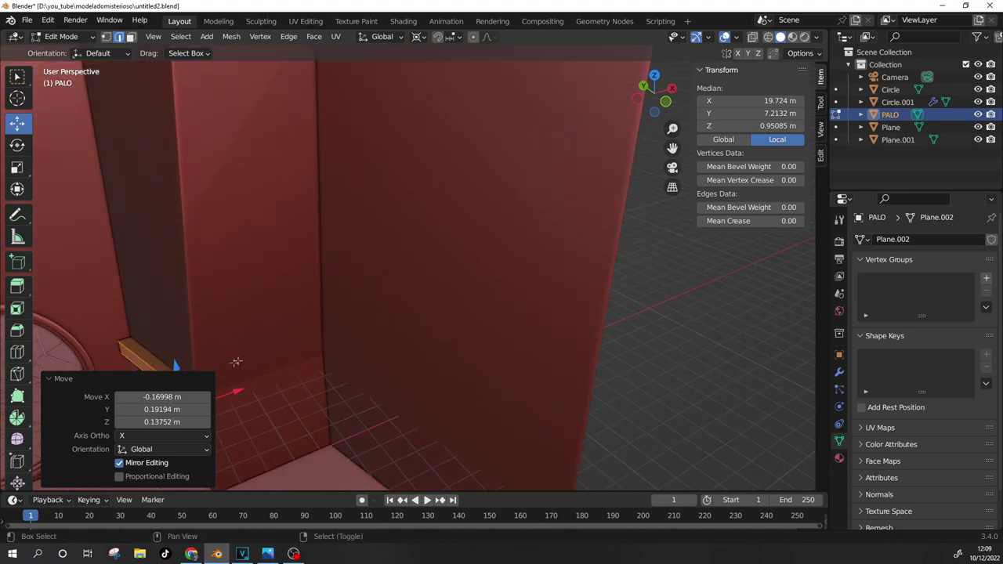
pyautogui.scroll(-2, 373, 396)
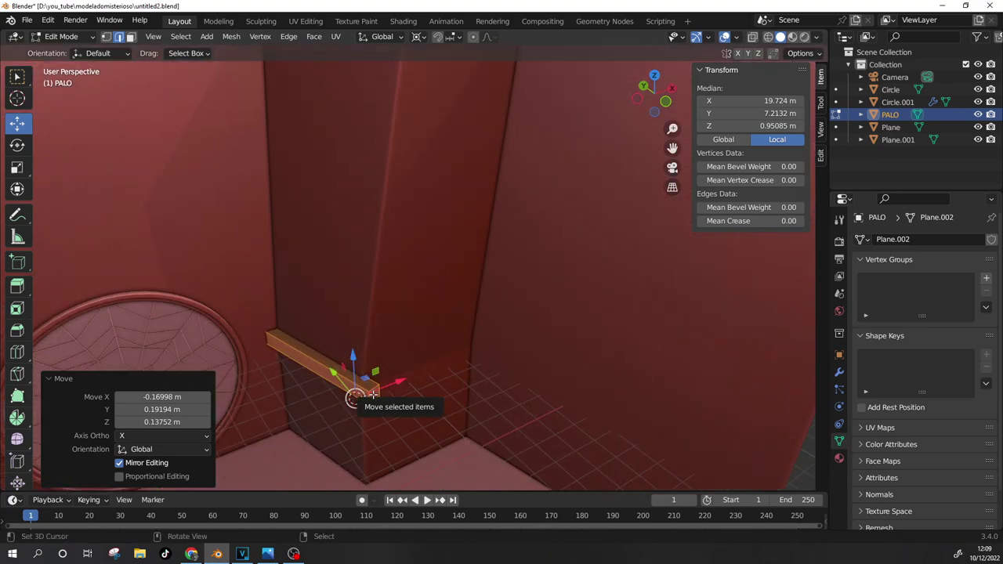
pyautogui.press('Tab')
pyautogui.moveTo(350, 429)
pyautogui.mouseDown(button='middle')
pyautogui.moveTo(370, 382)
pyautogui.moveTo(352, 341)
pyautogui.mouseUp(button='middle')
pyautogui.scroll(-4, 367, 381)
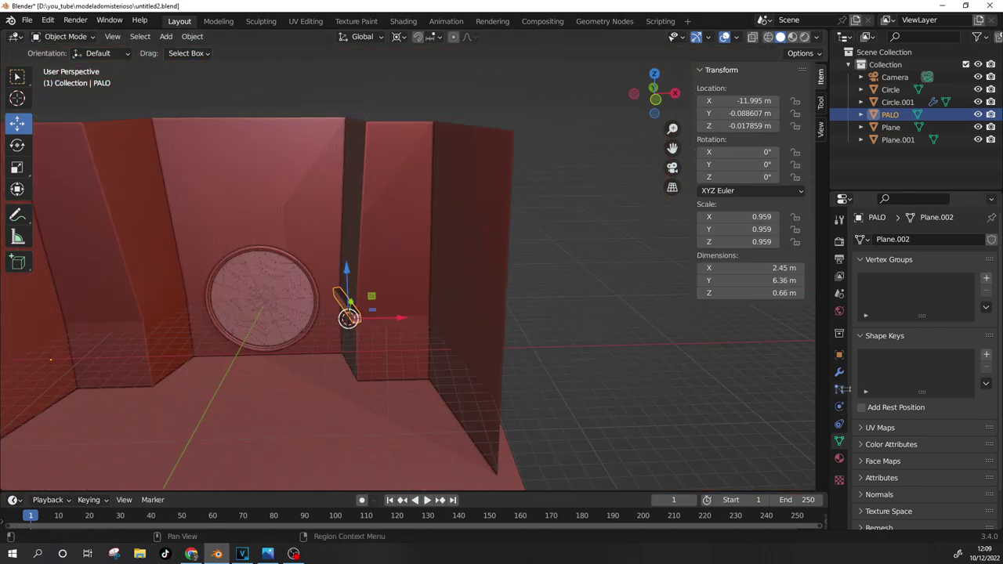
# Step: Add a Mirror modifier to PALO with the wall Plane as its mirror object
pyautogui.click(839, 372)
pyautogui.click(915, 240)
pyautogui.click(734, 381)
pyautogui.click(972, 323)
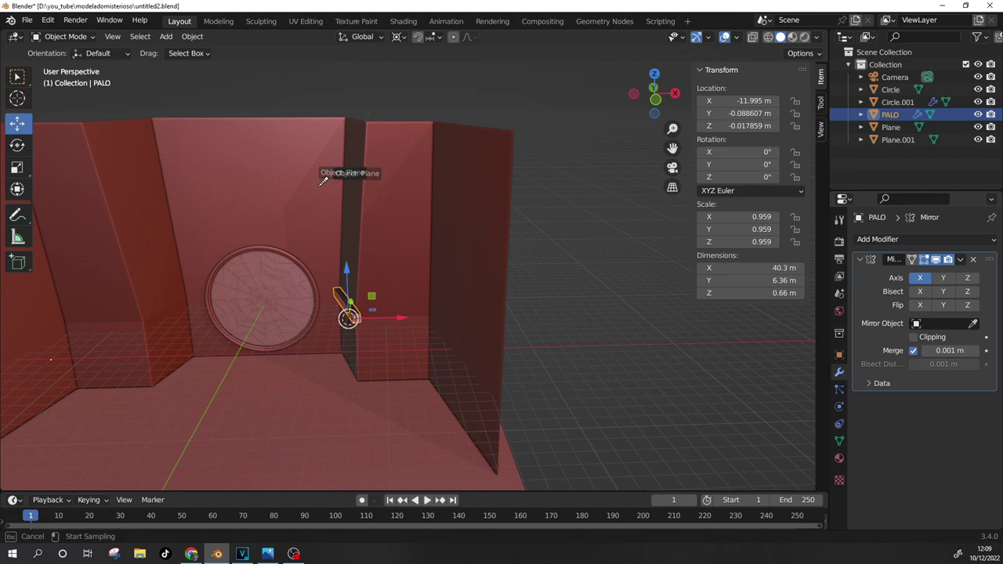
pyautogui.click(354, 181)
# Step: Slightly rescale the bar and set its origin to its geometry
pyautogui.moveTo(623, 331)
pyautogui.mouseDown(button='middle')
pyautogui.moveTo(431, 286)
pyautogui.moveTo(438, 293)
pyautogui.mouseUp(button='middle')
pyautogui.scroll(4, 352, 313)
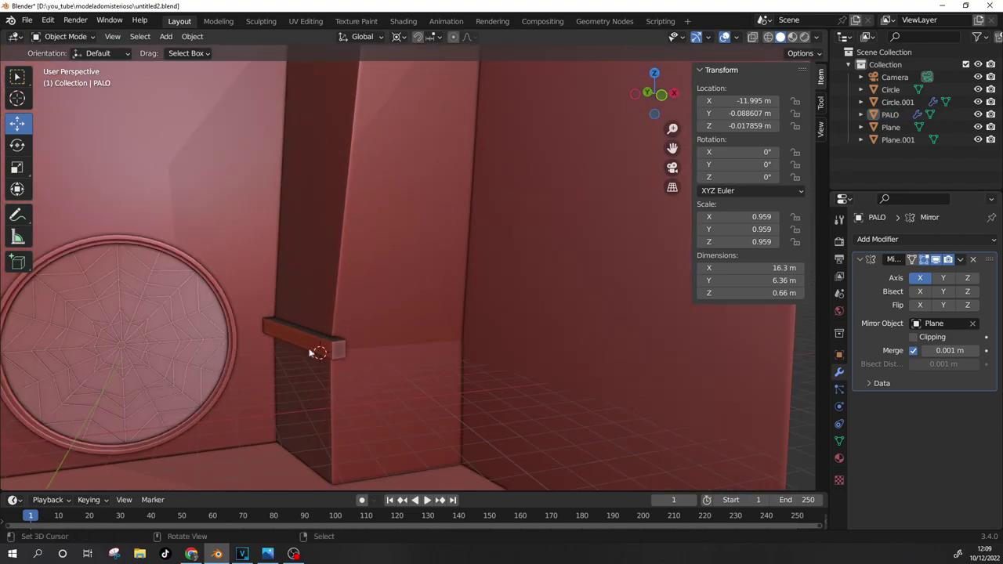
pyautogui.click(314, 345)
pyautogui.press('s')
pyautogui.click(351, 390)
pyautogui.press('Tab')
pyautogui.hotkey('shift', 's')
pyautogui.click(353, 423)
pyautogui.press('Tab')
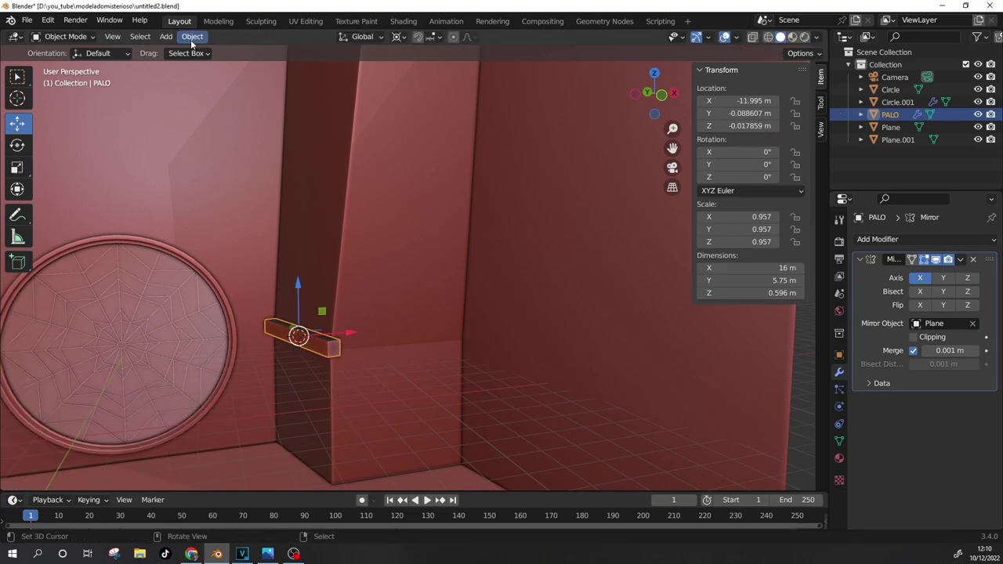
pyautogui.click(192, 37)
pyautogui.click(348, 75)
# Step: Reposition the bar, nudging it along X so the mirrored copy sits on the opposite pillar
pyautogui.press('g')
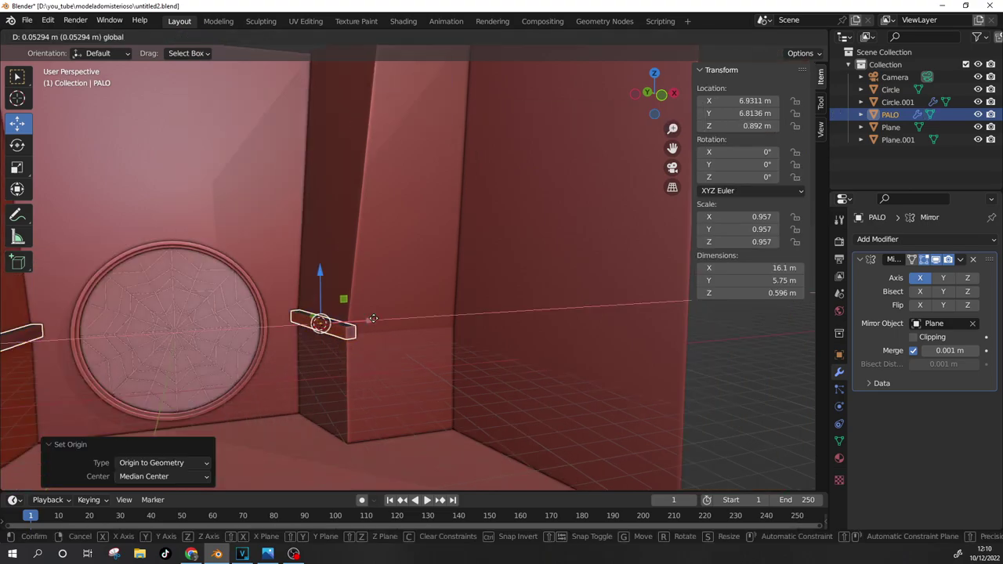
pyautogui.click(374, 319)
pyautogui.click(376, 319)
pyautogui.moveTo(376, 320)
pyautogui.mouseDown(button='middle')
pyautogui.moveTo(384, 402)
pyautogui.moveTo(533, 405)
pyautogui.moveTo(400, 381)
pyautogui.mouseUp(button='middle')
pyautogui.click(397, 382)
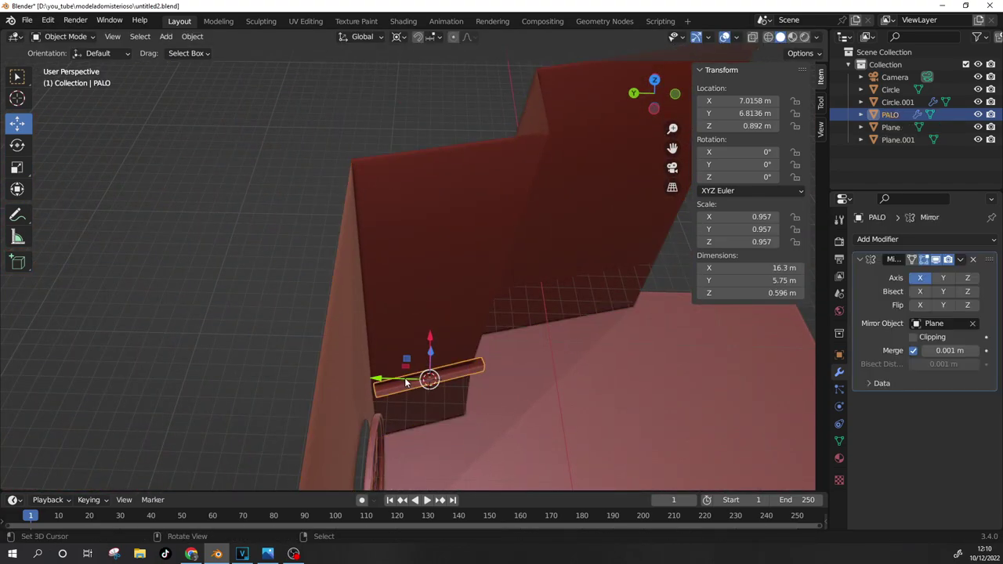
pyautogui.press('g')
pyautogui.press('x')
pyautogui.click(423, 376)
pyautogui.moveTo(423, 376)
pyautogui.mouseDown(button='middle')
pyautogui.moveTo(449, 365)
pyautogui.moveTo(376, 412)
pyautogui.moveTo(451, 330)
pyautogui.mouseUp(button='middle')
pyautogui.click(448, 365)
pyautogui.hotkey('alt', 'a')
# Step: From the camera view, save the file as untitled2.blend
pyautogui.press('KP_0')
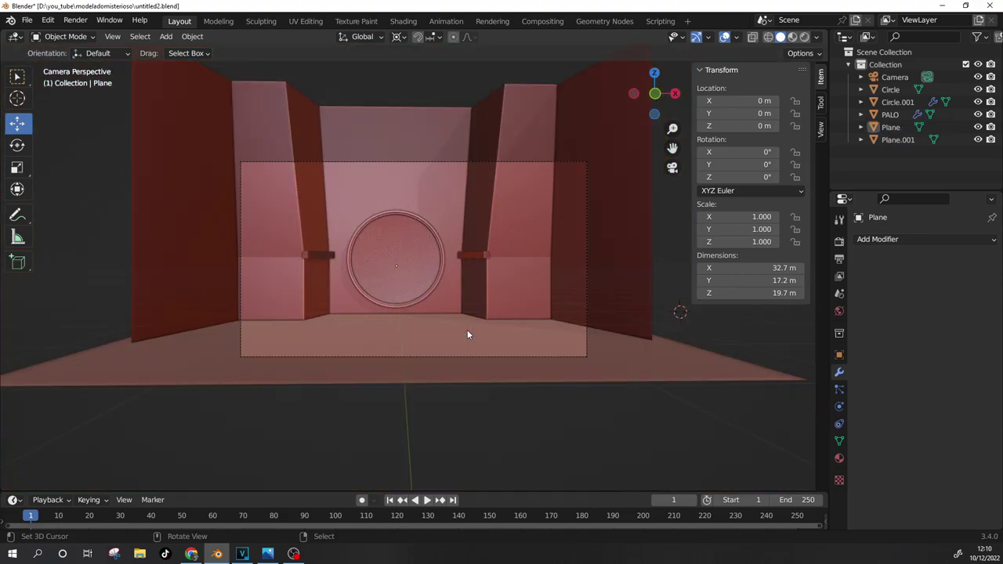
pyautogui.press('F4')
pyautogui.click(50, 95)
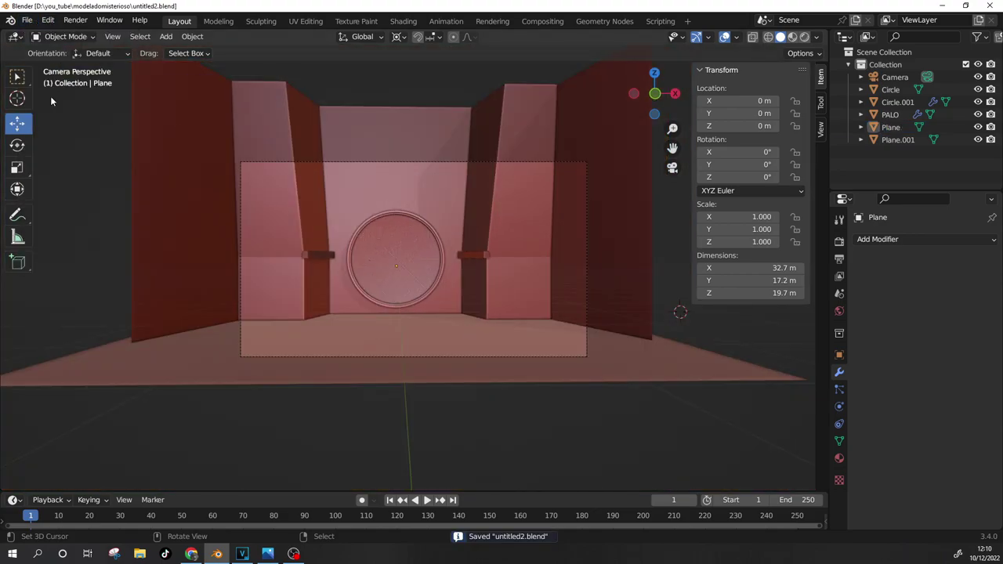
# Step: Zoom in near the round disk and pillar and select the wooden crossbar
pyautogui.scroll(3, 448, 262)
pyautogui.moveTo(448, 262)
pyautogui.mouseDown(button='middle')
pyautogui.moveTo(401, 314)
pyautogui.moveTo(424, 301)
pyautogui.mouseUp(button='middle')
pyautogui.scroll(2, 425, 302)
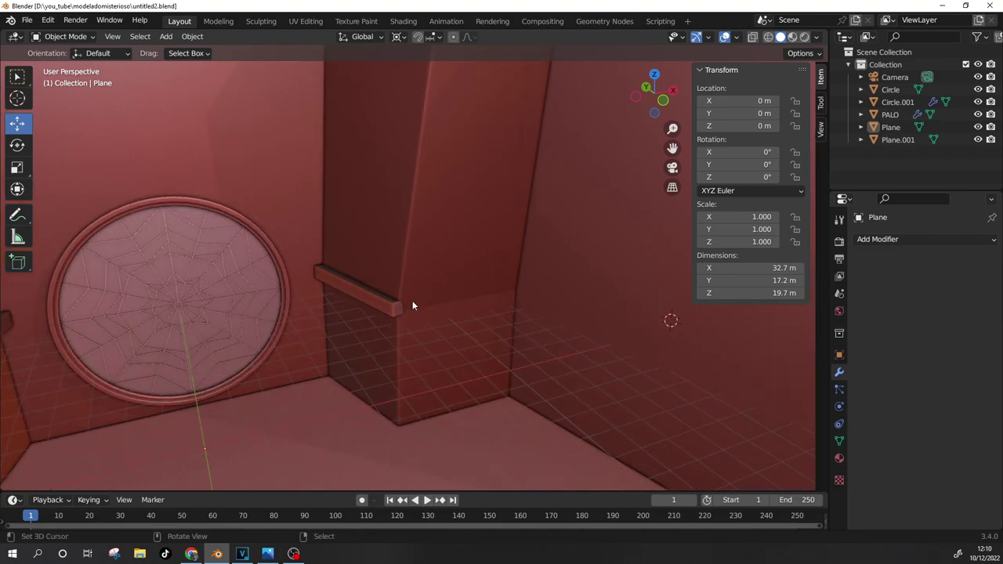
pyautogui.click(392, 308)
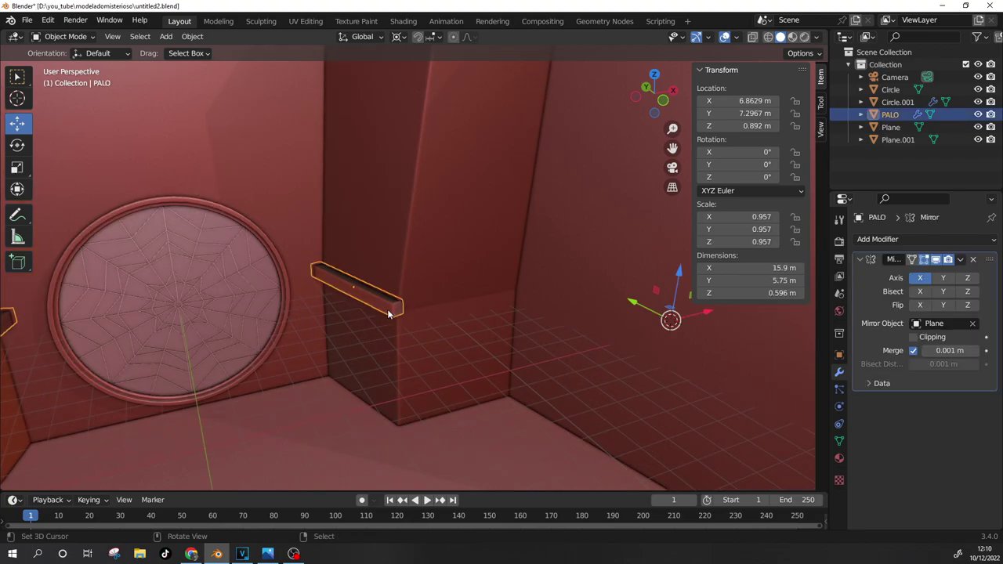
# Step: Duplicate the PALO crossbar and raise the copy higher along Z
pyautogui.hotkey('shift', 'd')
pyautogui.rightClick(387, 313)
pyautogui.press('g')
pyautogui.press('z')
pyautogui.click(451, 210)
# Step: In side view, rotate the copy 90° to stand it on end and reposition it
pyautogui.press('KP_5')
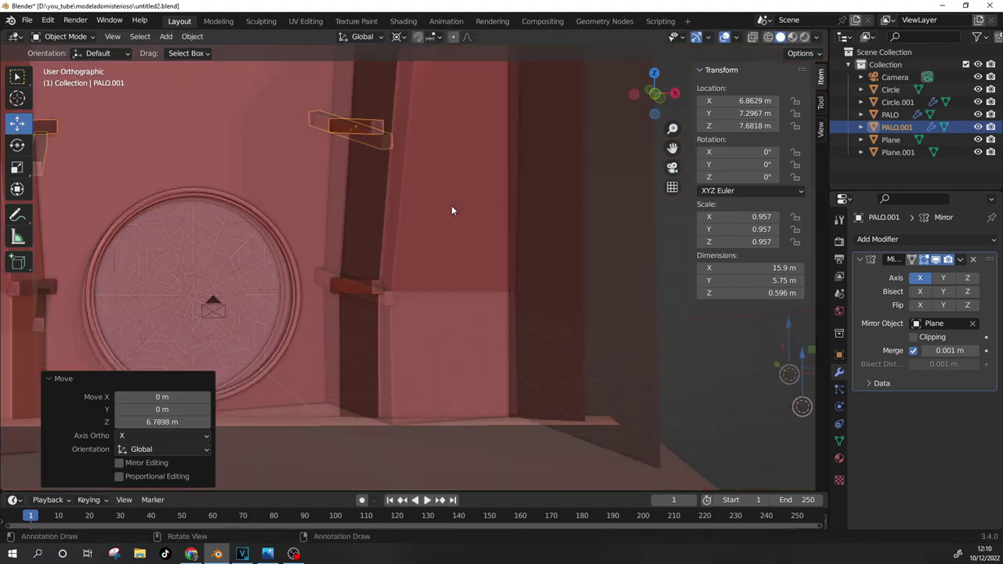
pyautogui.press('KP_3')
pyautogui.write('r90')
pyautogui.press('Return')
pyautogui.press('g')
pyautogui.click(177, 358)
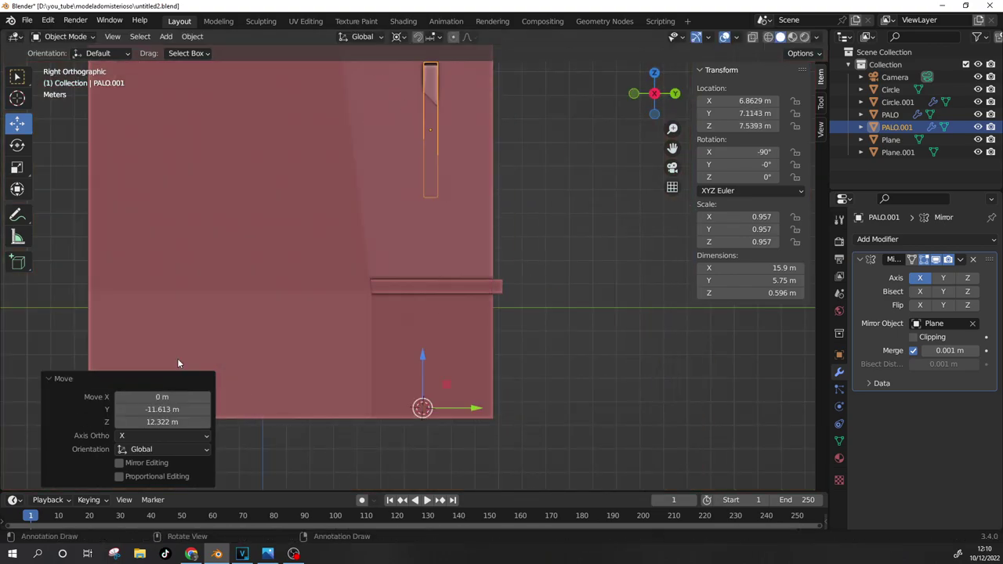
# Step: Snap the 3D cursor to the copy and tilt it into an angled brace
pyautogui.press('KP_1')
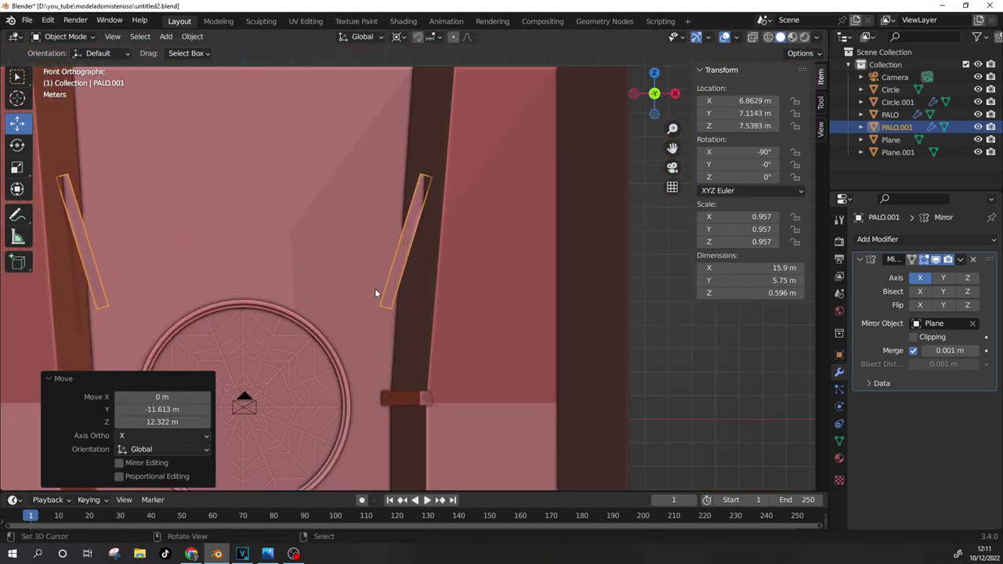
pyautogui.press('KP_0')
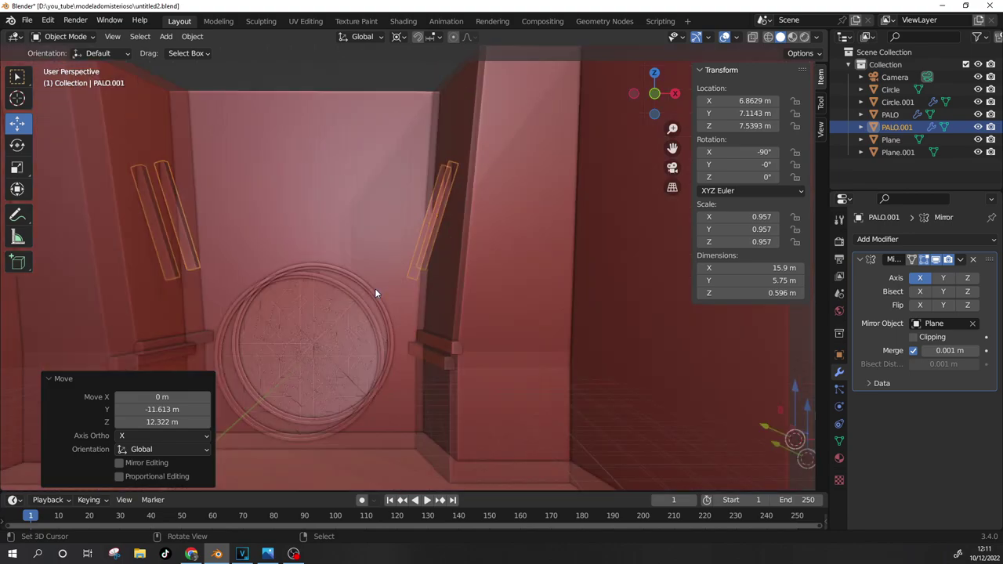
pyautogui.click(429, 36)
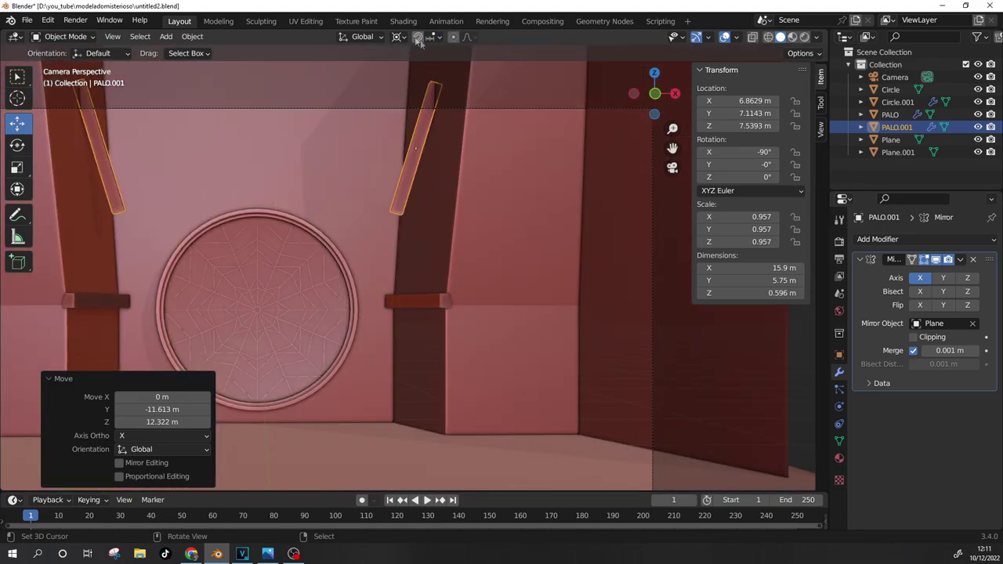
pyautogui.press('r')
pyautogui.press('Escape')
pyautogui.hotkey('shift', 's')
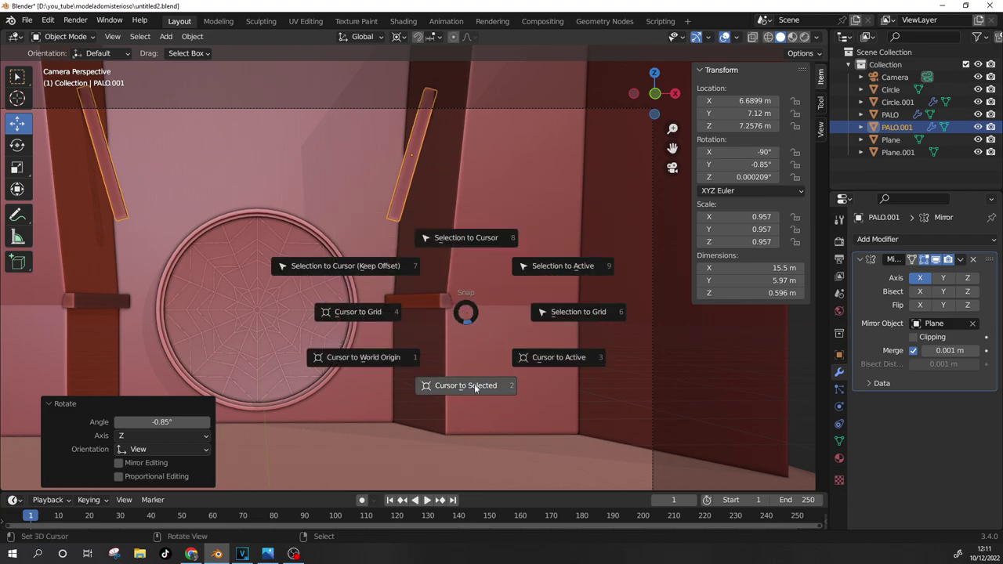
pyautogui.click(460, 368)
pyautogui.press('r')
pyautogui.click(548, 283)
# Step: Move the brace along X and Y so it leans against the pillar
pyautogui.press('g')
pyautogui.press('x')
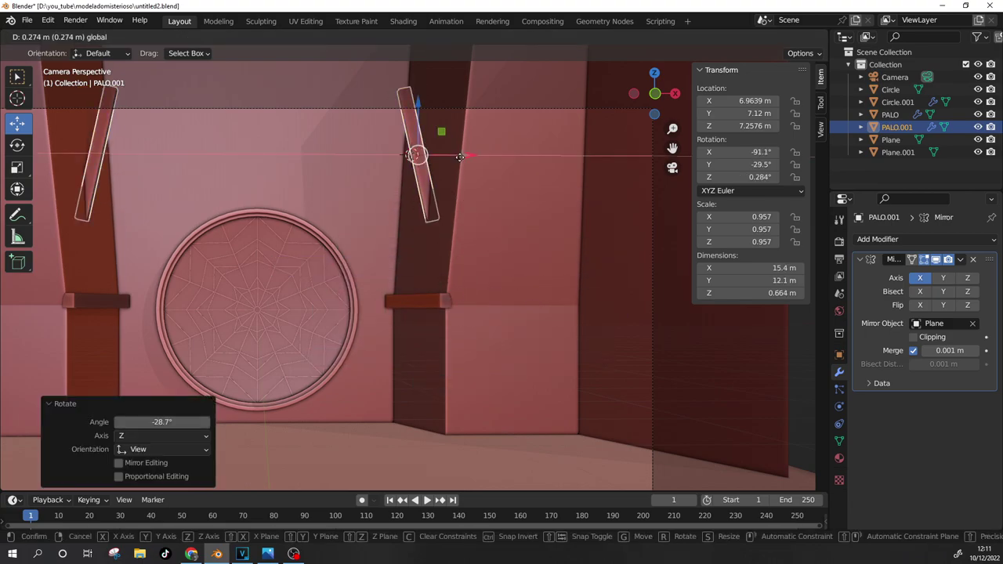
pyautogui.click(520, 234)
pyautogui.moveTo(520, 234); pyautogui.dragTo(429, 163, button='middle')
pyautogui.moveTo(429, 163); pyautogui.dragTo(404, 160)
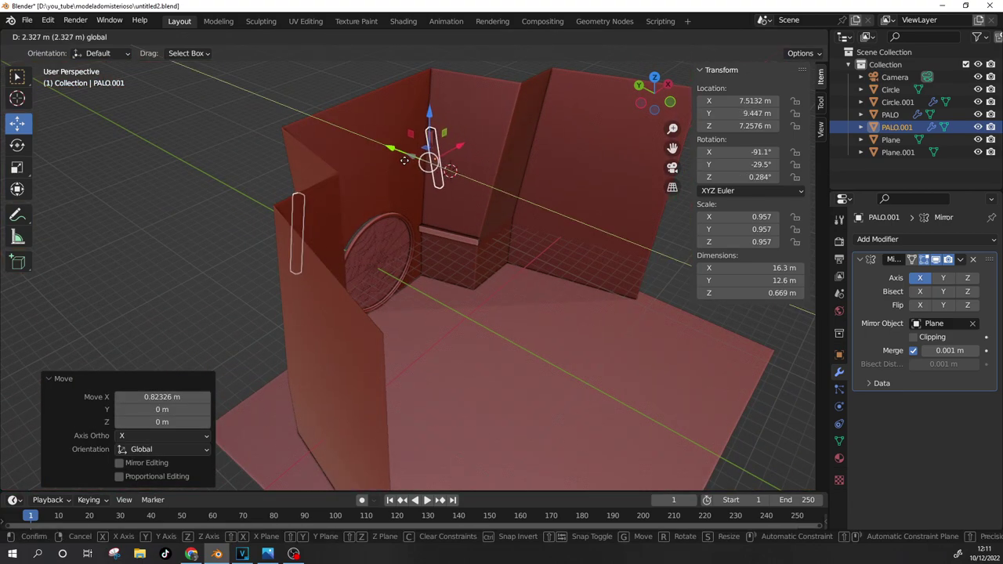
pyautogui.click(403, 161)
pyautogui.moveTo(403, 160); pyautogui.dragTo(427, 172, button='middle')
pyautogui.press('g')
pyautogui.press('x')
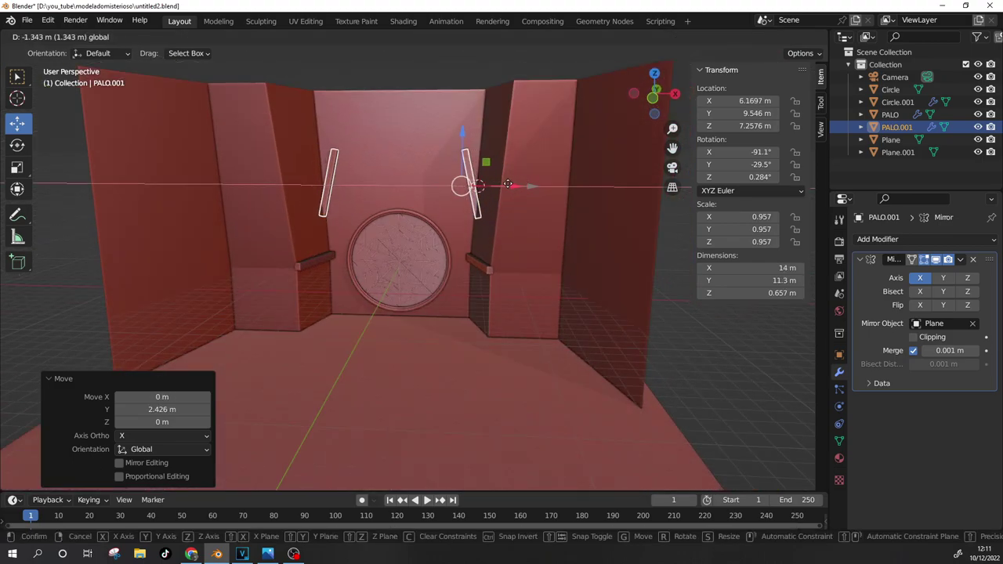
pyautogui.click(507, 182)
# Step: Check through the camera, nudge the brace along X and rotate it 3.4°
pyautogui.press('KP_0')
pyautogui.scroll(2, 516, 259)
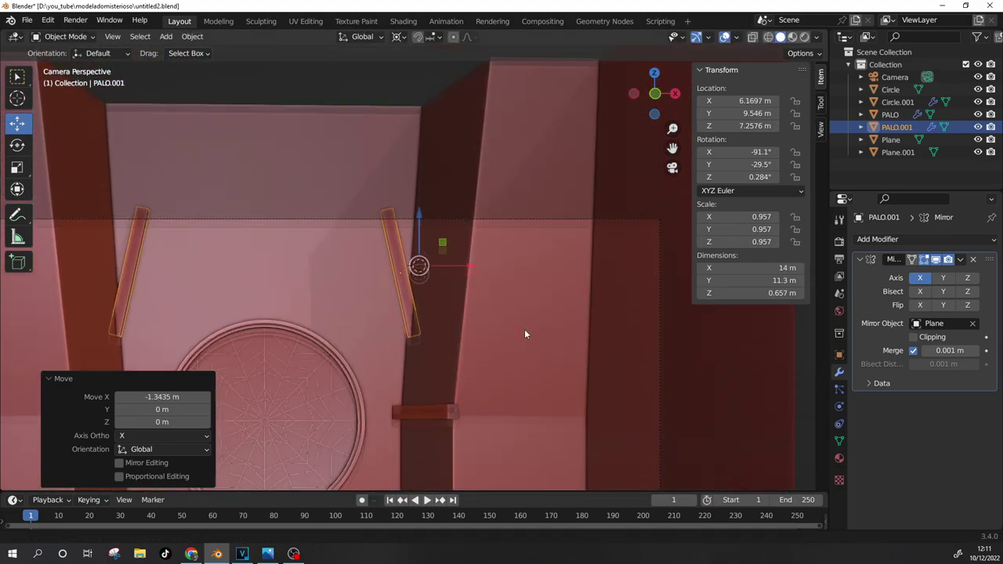
pyautogui.scroll(2, 463, 284)
pyautogui.moveTo(463, 285); pyautogui.dragTo(471, 284)
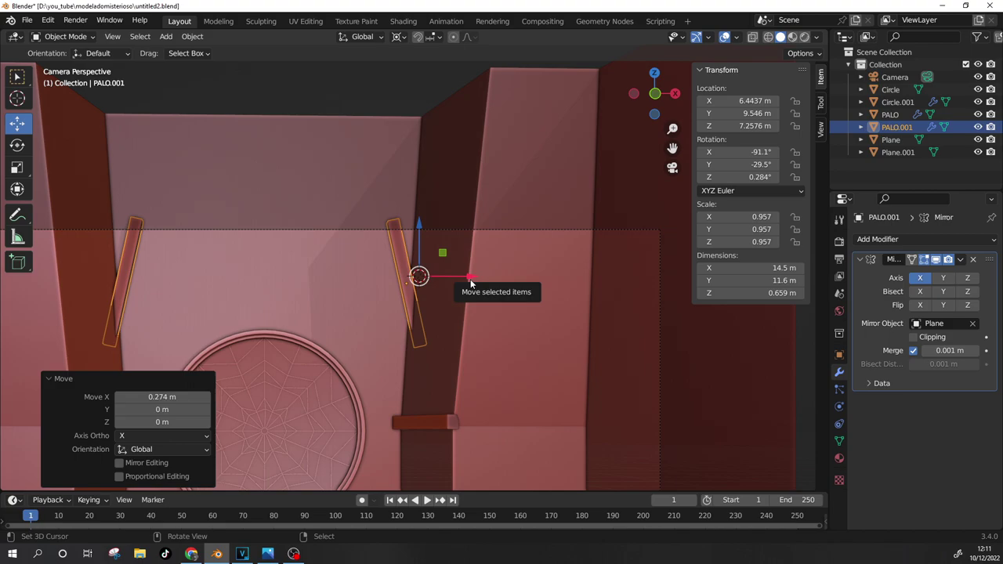
pyautogui.press('r')
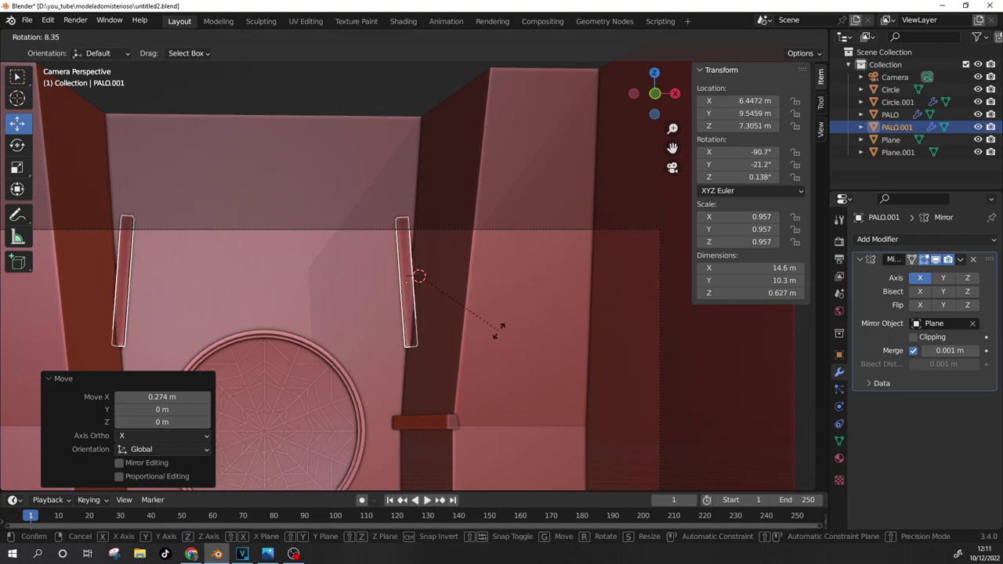
pyautogui.click(513, 331)
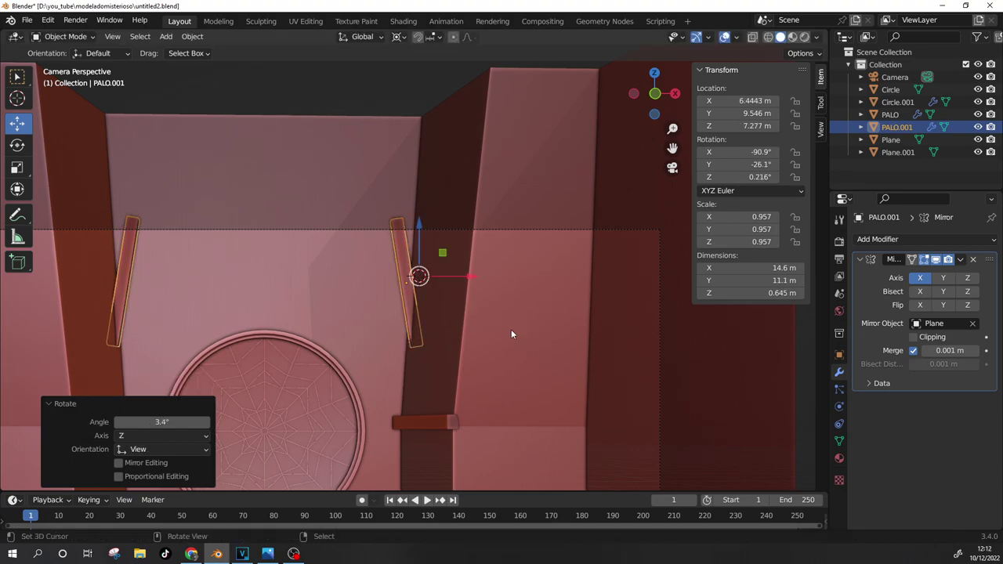
pyautogui.press('Tab')
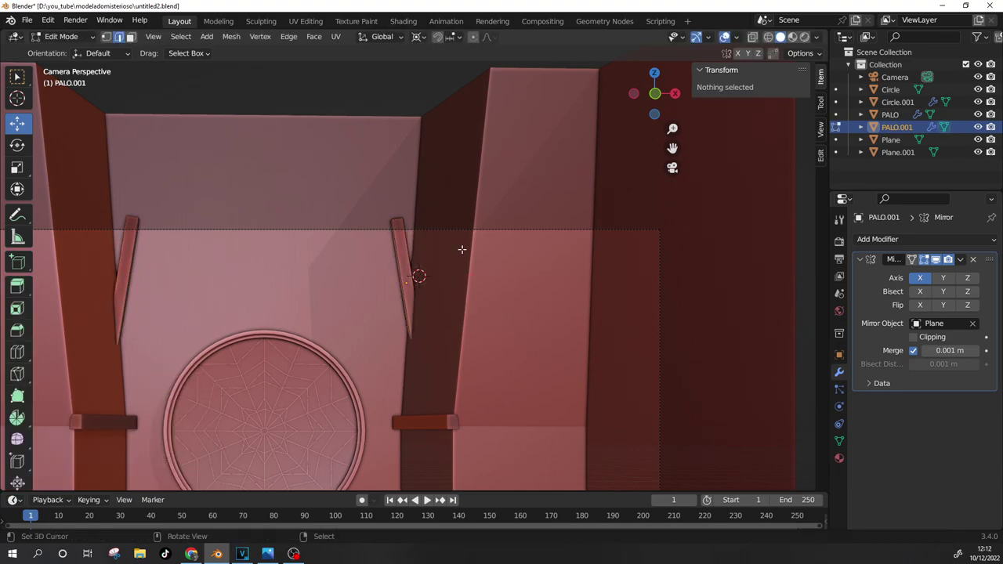
# Step: Select two wall vertices, snap the cursor to them and narrow them along X
pyautogui.hotkey('alt', 'q')
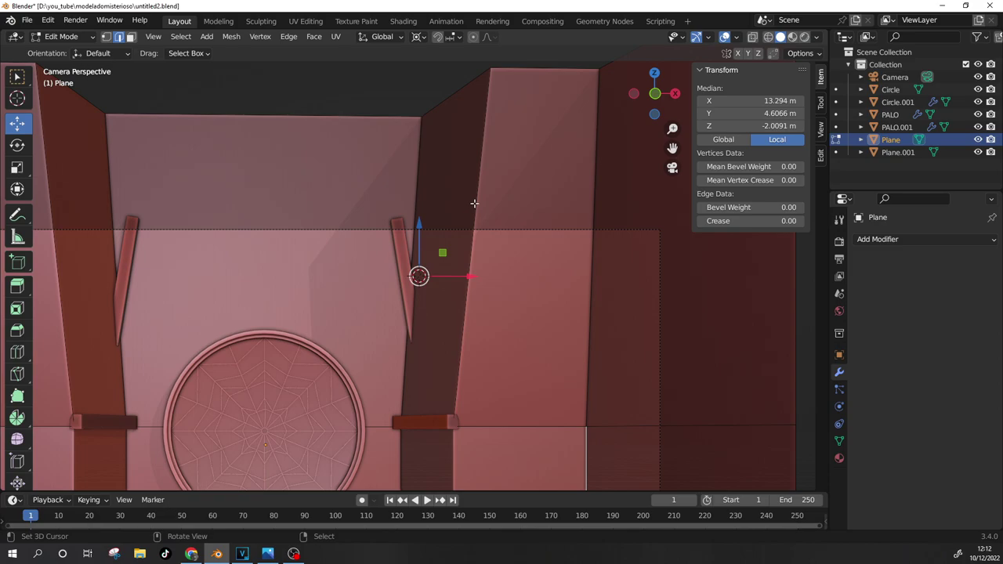
pyautogui.click(131, 39)
pyautogui.click(439, 107)
pyautogui.press('1')
pyautogui.click(451, 95)
pyautogui.keyDown('shift'); pyautogui.click(78, 90); pyautogui.keyUp('shift')
pyautogui.hotkey('shift', 's')
pyautogui.click(291, 242)
pyautogui.press('s')
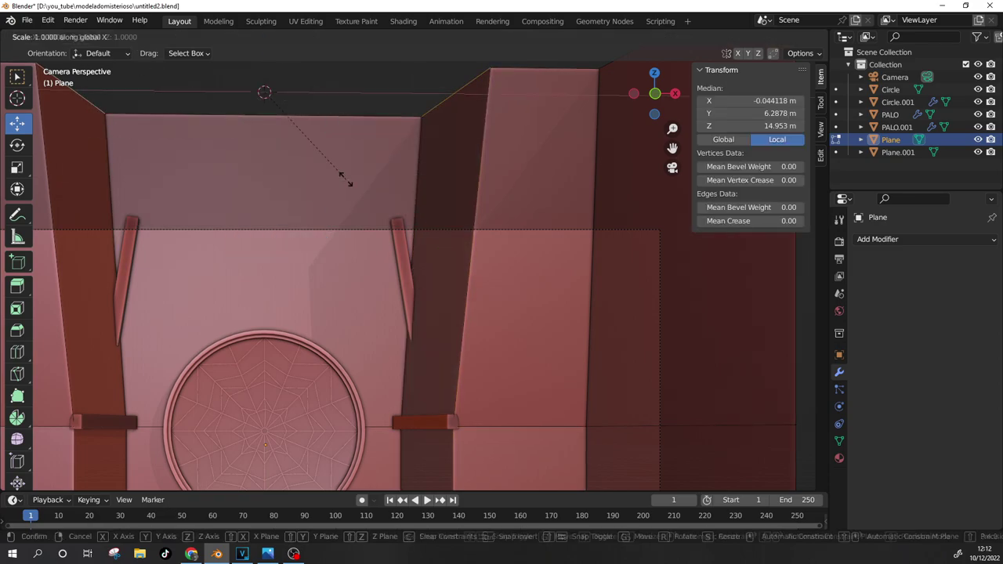
pyautogui.press('x')
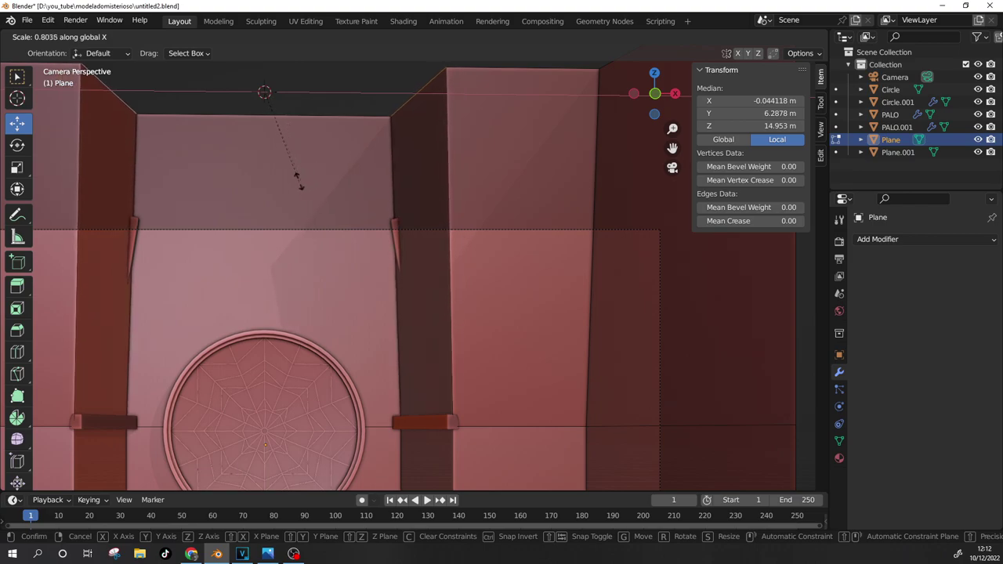
pyautogui.click(340, 208)
# Step: Back in Object Mode, shift the brace sideways along X
pyautogui.press('Tab')
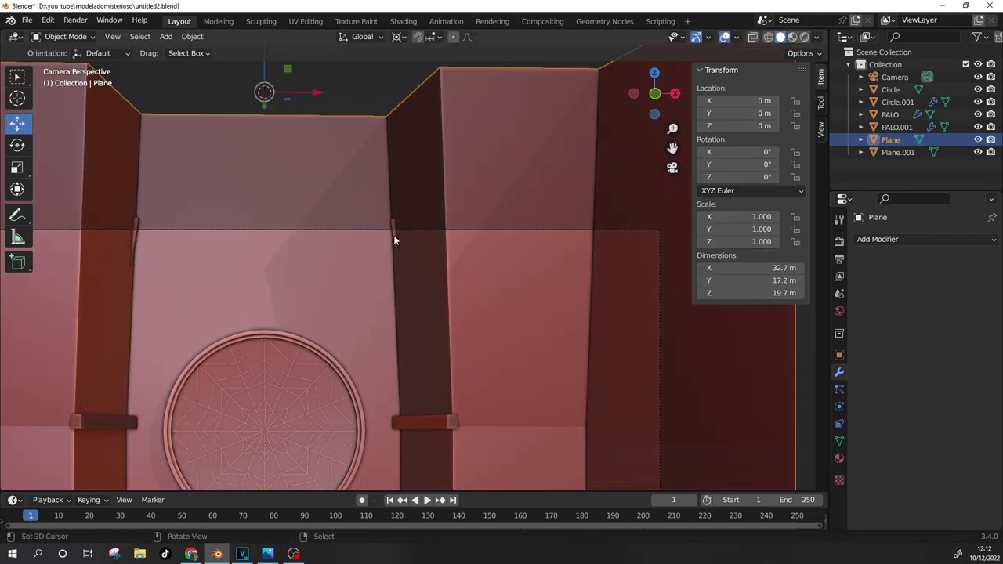
pyautogui.click(404, 267)
pyautogui.press('g')
pyautogui.press('x')
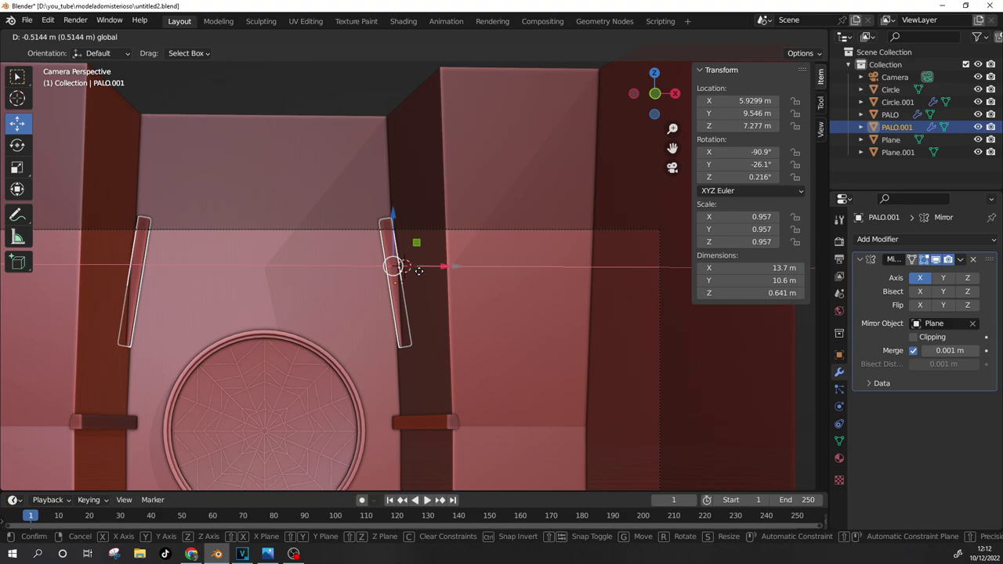
pyautogui.click(419, 270)
# Step: Add a horizontal loop cut across the wall Plane, undoing a trial move
pyautogui.click(462, 227)
pyautogui.press('Tab')
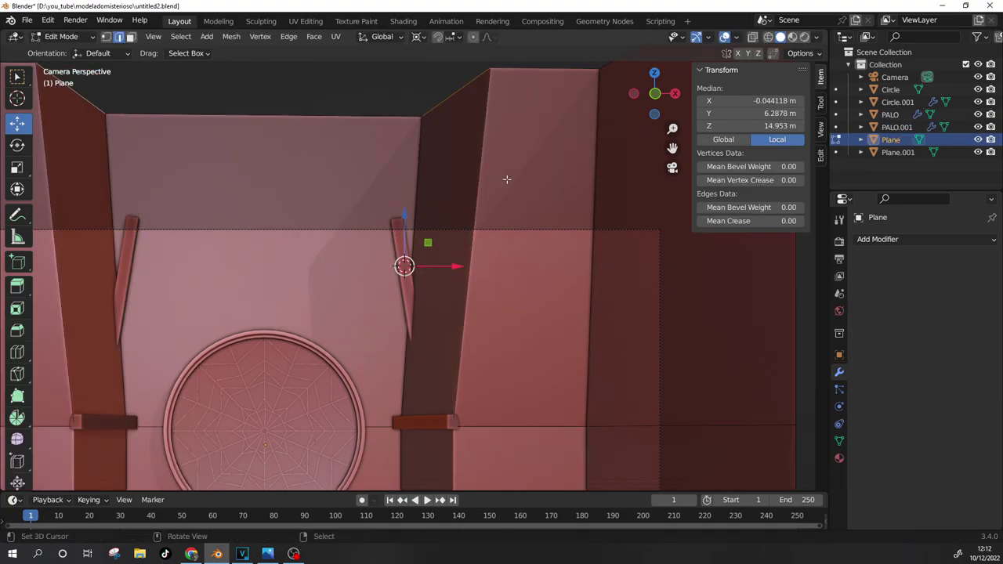
pyautogui.click(478, 252)
pyautogui.press('g')
pyautogui.press('Return')
pyautogui.hotkey('ctrl', 'z')
# Step: Add another wall loop cut, raise it vertically and scale it
pyautogui.click(105, 256)
pyautogui.press('g')
pyautogui.press('Return')
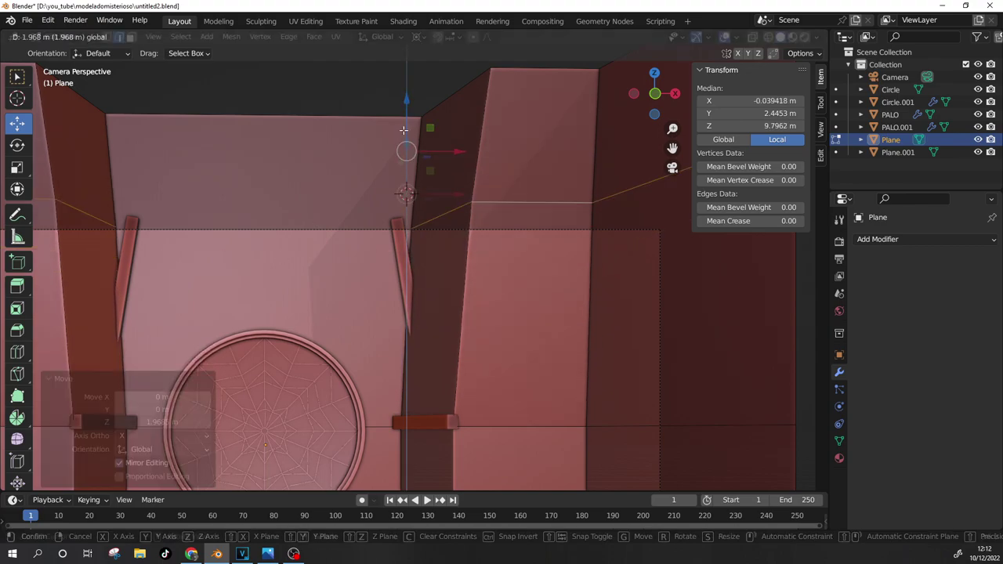
pyautogui.press('s')
pyautogui.click(435, 228)
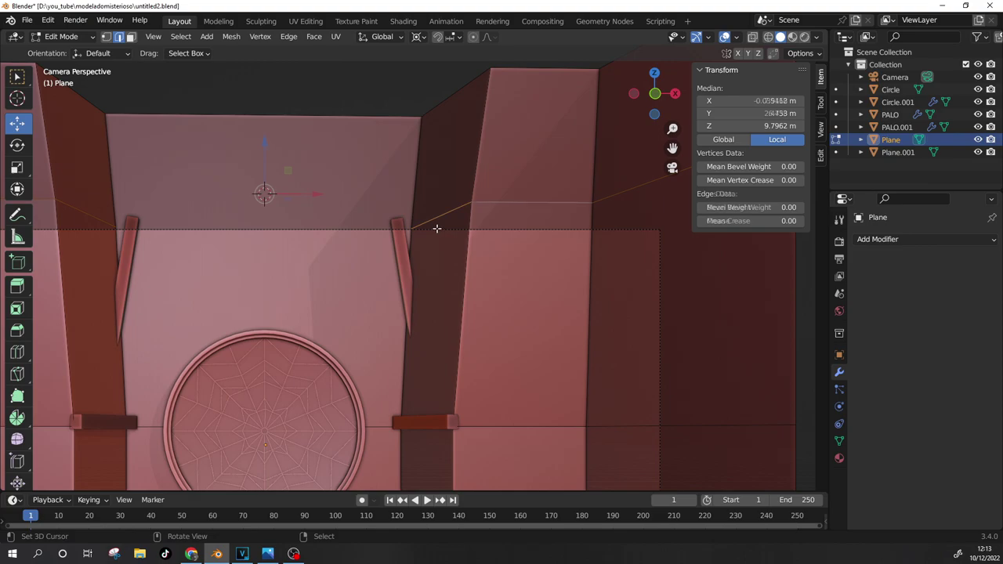
pyautogui.press('s')
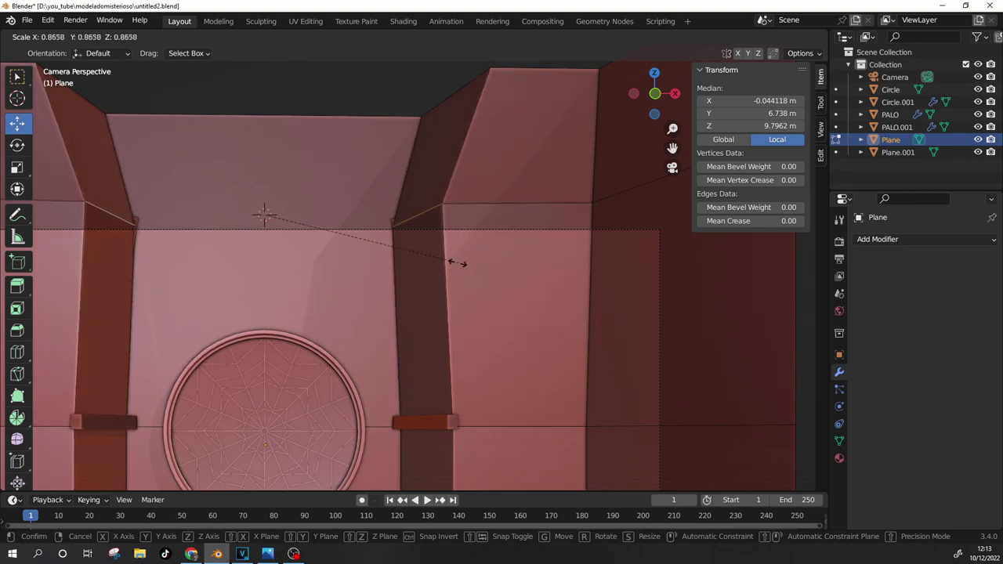
pyautogui.click(421, 267)
# Step: Add a centred loop cut with Ctrl+R and widen it along X
pyautogui.hotkey('ctrl', 'r')
pyautogui.click(431, 304)
pyautogui.rightClick(431, 304)
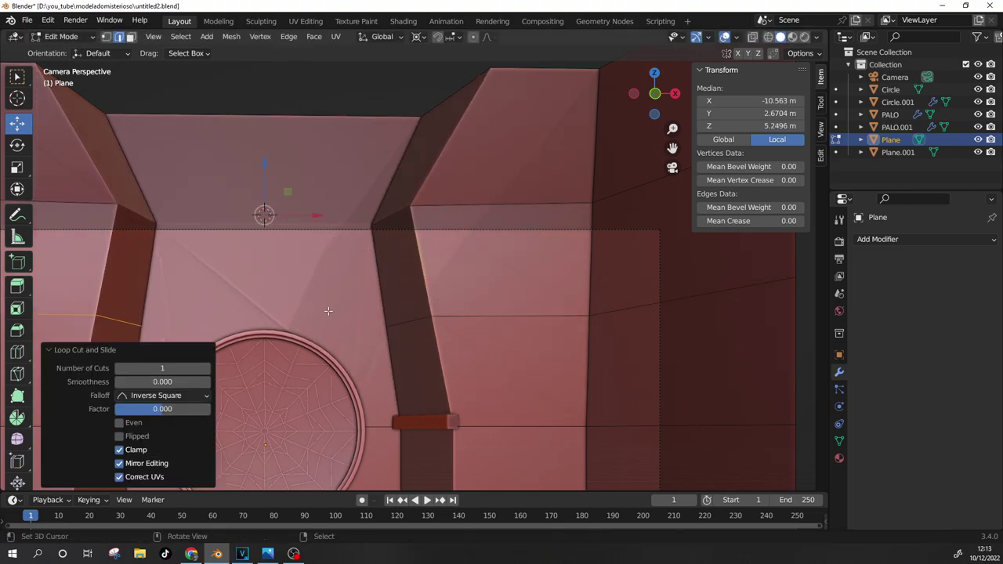
pyautogui.press('s')
pyautogui.press('x')
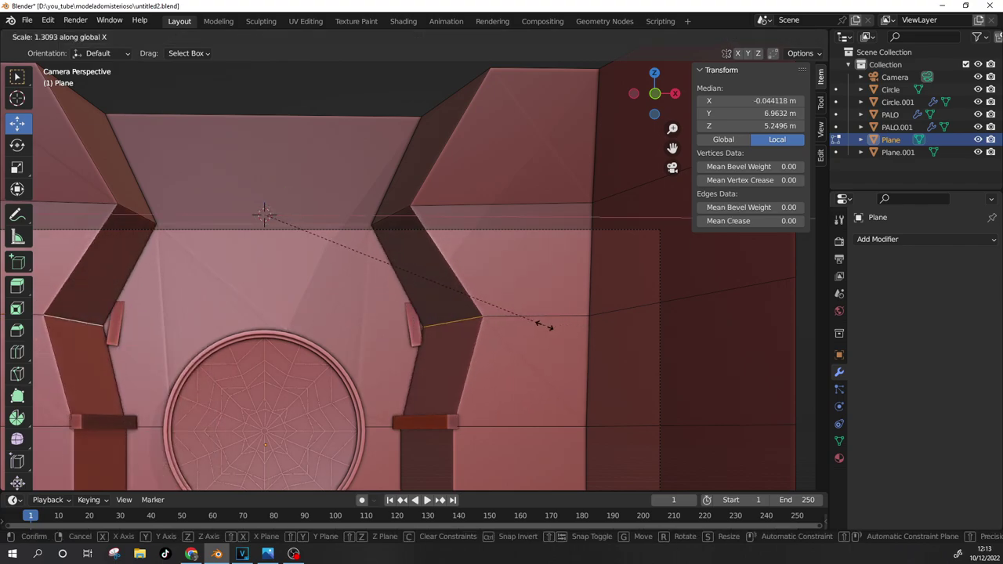
pyautogui.click(544, 325)
pyautogui.press('Tab')
pyautogui.click(400, 282)
pyautogui.moveTo(399, 282)
pyautogui.mouseDown(button='middle')
pyautogui.moveTo(427, 282)
pyautogui.moveTo(428, 351)
pyautogui.moveTo(401, 302)
pyautogui.moveTo(473, 264)
pyautogui.moveTo(474, 180)
pyautogui.mouseUp(button='middle')
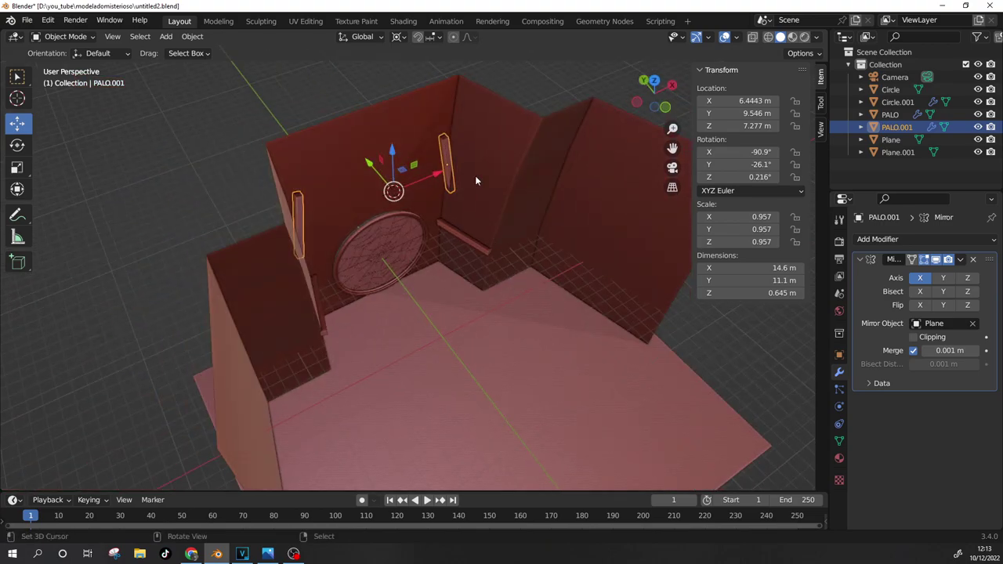
# Step: Duplicate the spike twice, offsetting each copy along Y
pyautogui.hotkey('shift', 'd')
pyautogui.press('y')
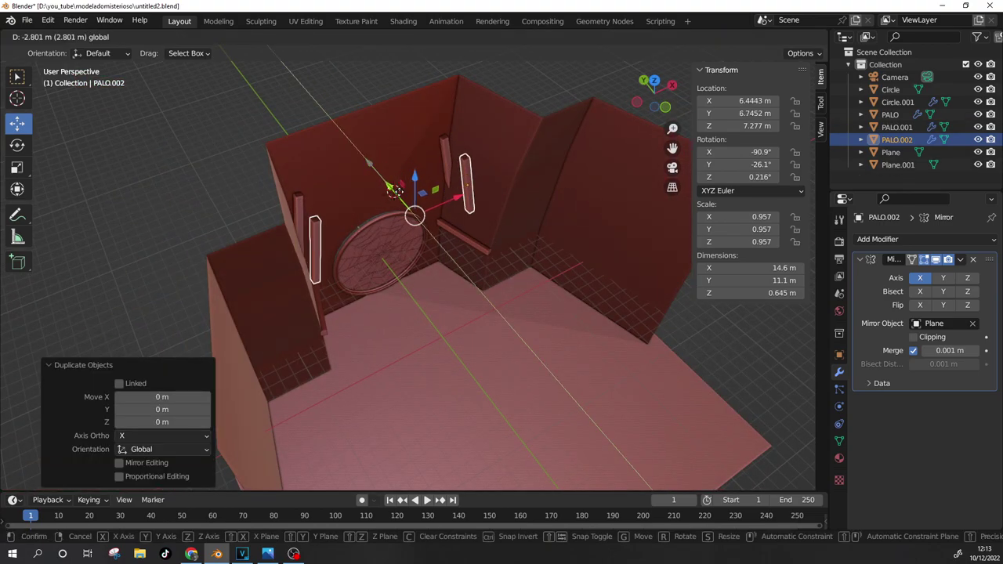
pyautogui.click(399, 196)
pyautogui.hotkey('shift', 'd')
pyautogui.press('y')
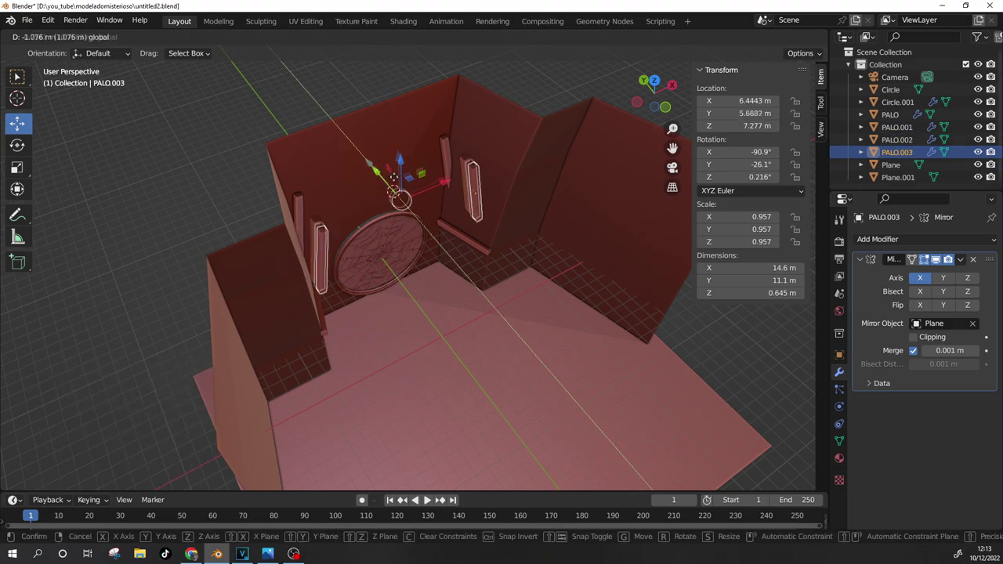
pyautogui.click(407, 192)
pyautogui.press('KP_0')
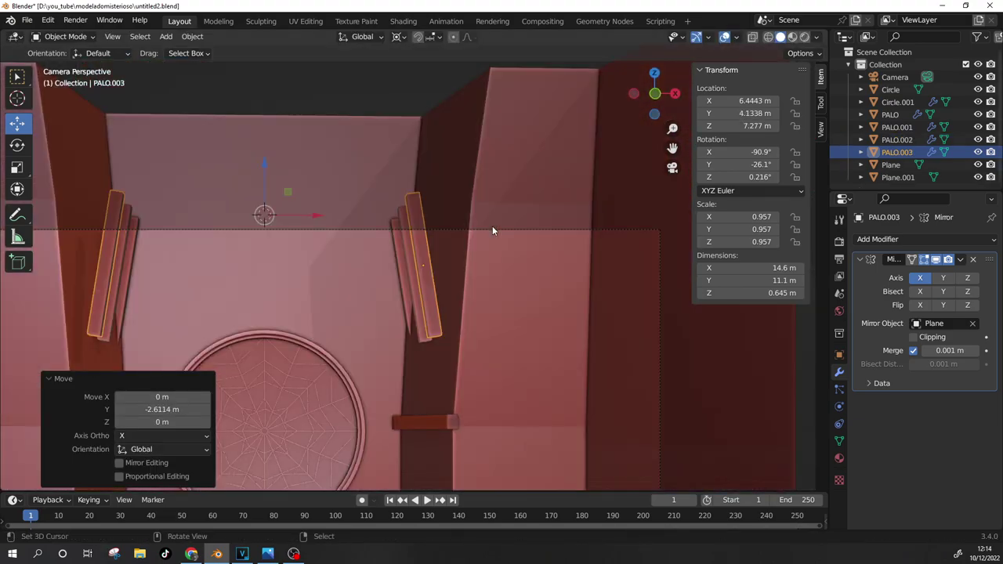
# Step: Move the paired spikes into place and spread the outer spike along X
pyautogui.keyDown('shift'); pyautogui.click(430, 276); pyautogui.keyUp('shift')
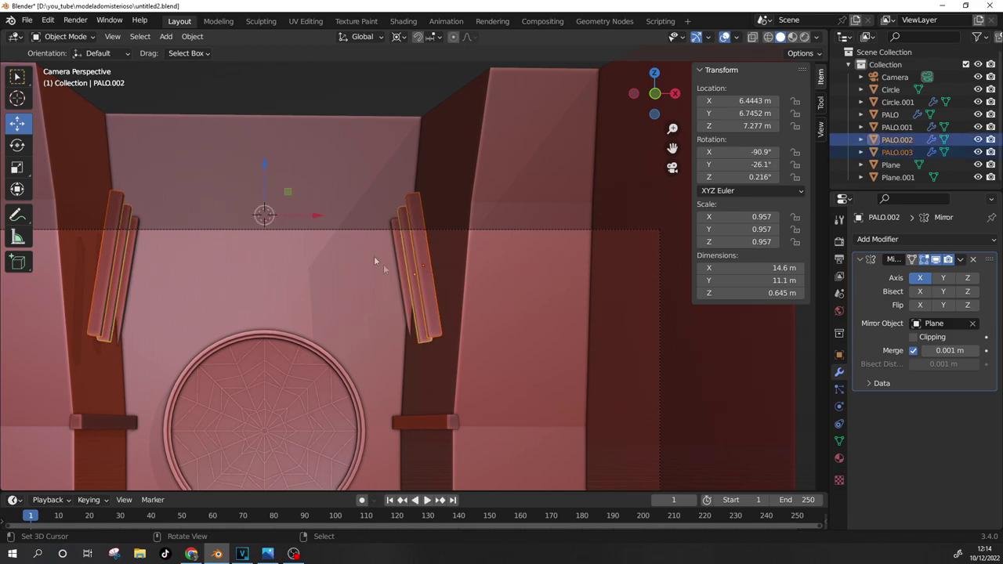
pyautogui.press('g')
pyautogui.click(337, 217)
pyautogui.moveTo(337, 217)
pyautogui.mouseDown(button='middle')
pyautogui.moveTo(382, 156)
pyautogui.moveTo(383, 271)
pyautogui.mouseUp(button='middle')
pyautogui.press('g')
pyautogui.click(382, 153)
pyautogui.click(470, 188)
pyautogui.press('g')
pyautogui.press('x')
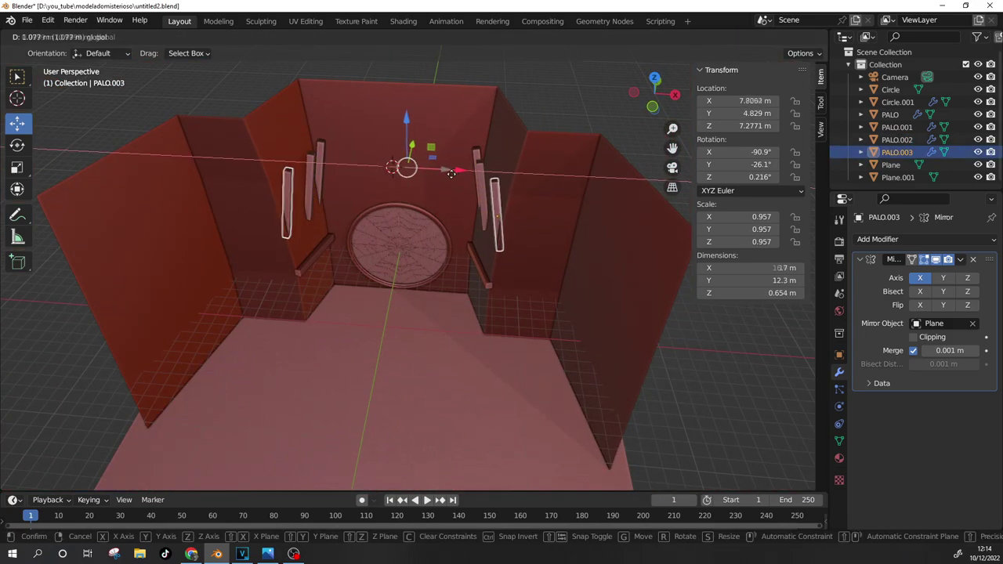
pyautogui.click(450, 173)
pyautogui.moveTo(451, 173); pyautogui.dragTo(477, 195, button='middle')
# Step: Fine-tune the middle spike's position along X
pyautogui.click(475, 207)
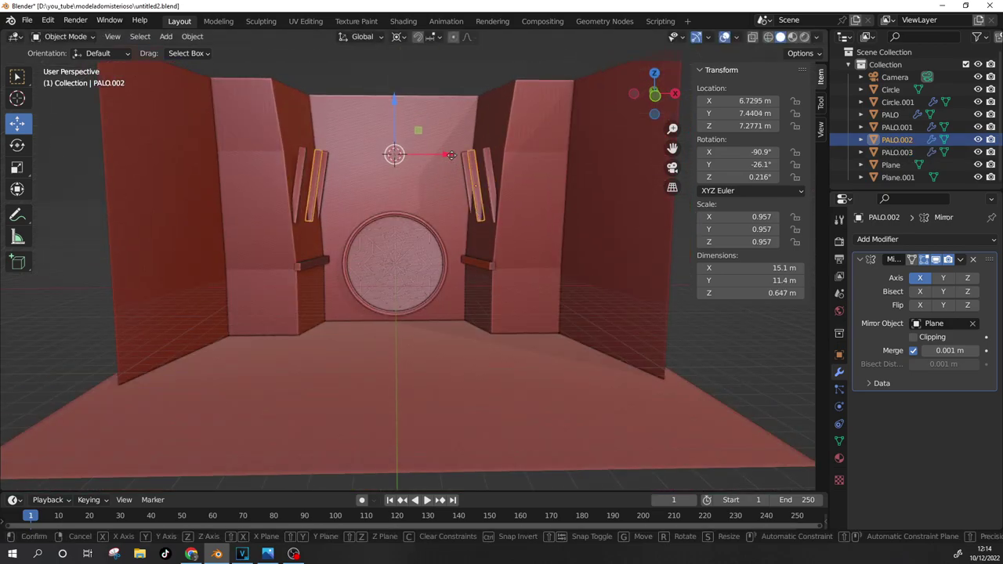
pyautogui.click(451, 155)
pyautogui.press('g')
pyautogui.press('x')
pyautogui.click(461, 192)
pyautogui.click(387, 73)
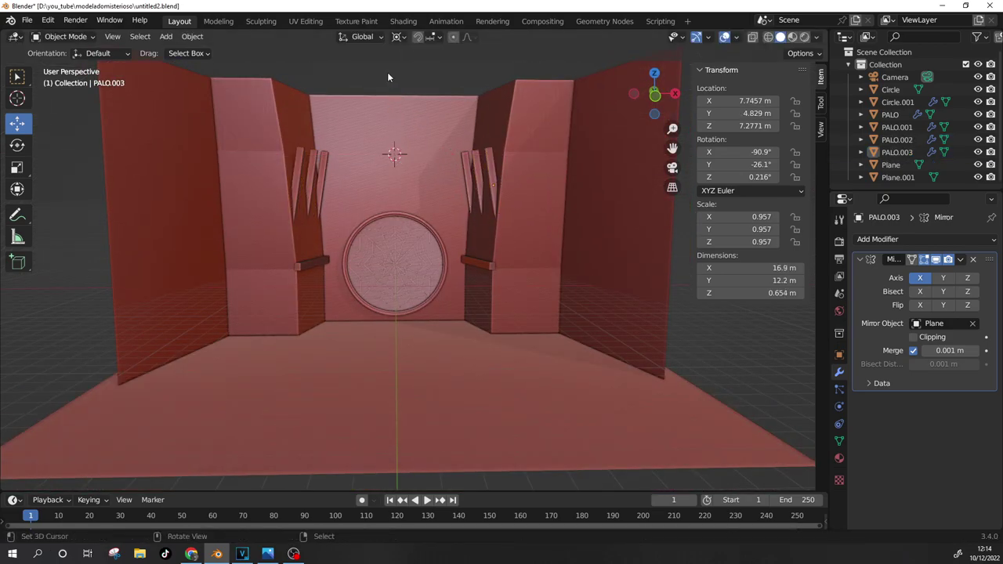
# Step: Frame the fanned spikes in the camera view and select the left crossbar
pyautogui.press('KP_0')
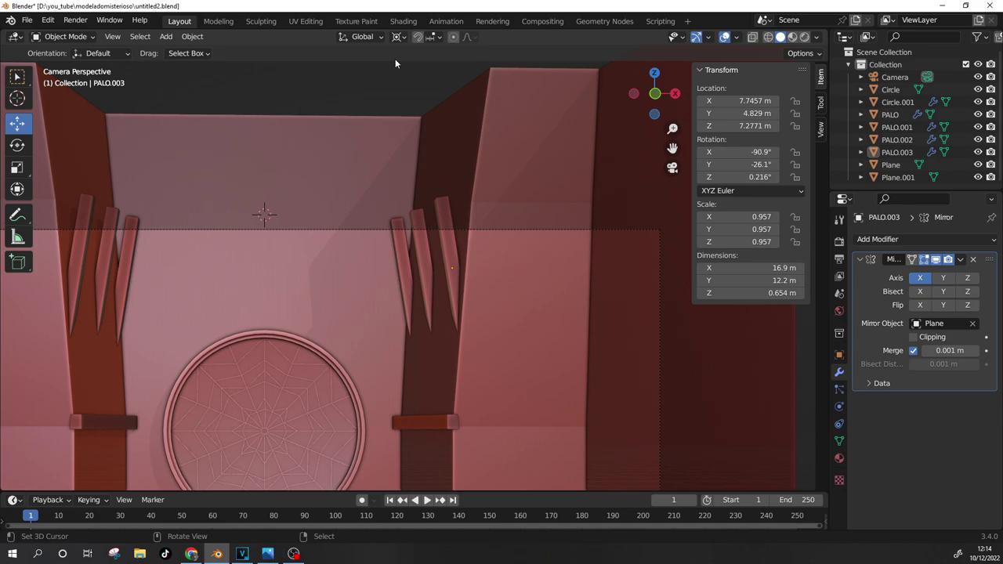
pyautogui.scroll(-2, 409, 154)
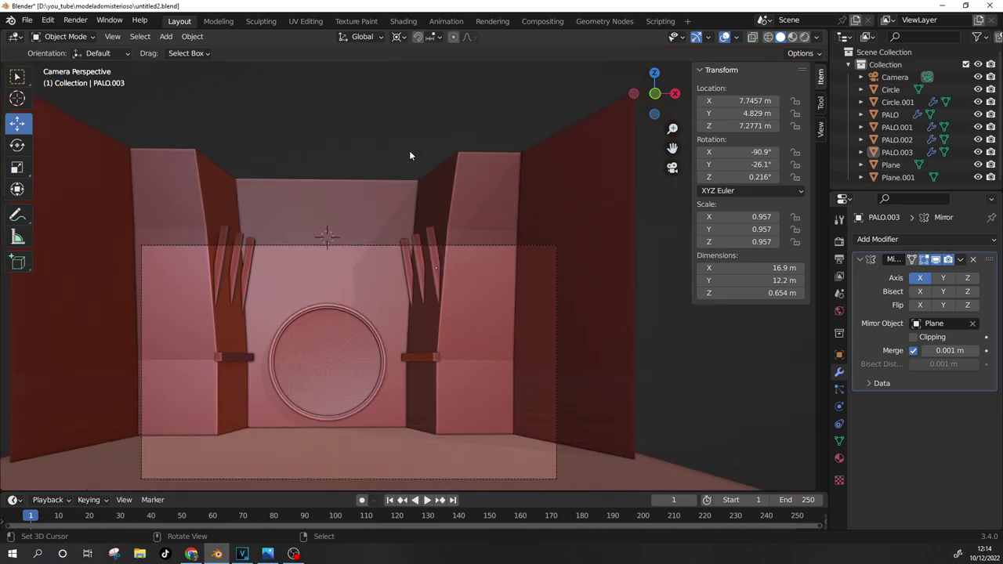
pyautogui.keyDown('shift'); pyautogui.moveTo(398, 247); pyautogui.dragTo(368, 197, button='middle'); pyautogui.keyUp('shift')
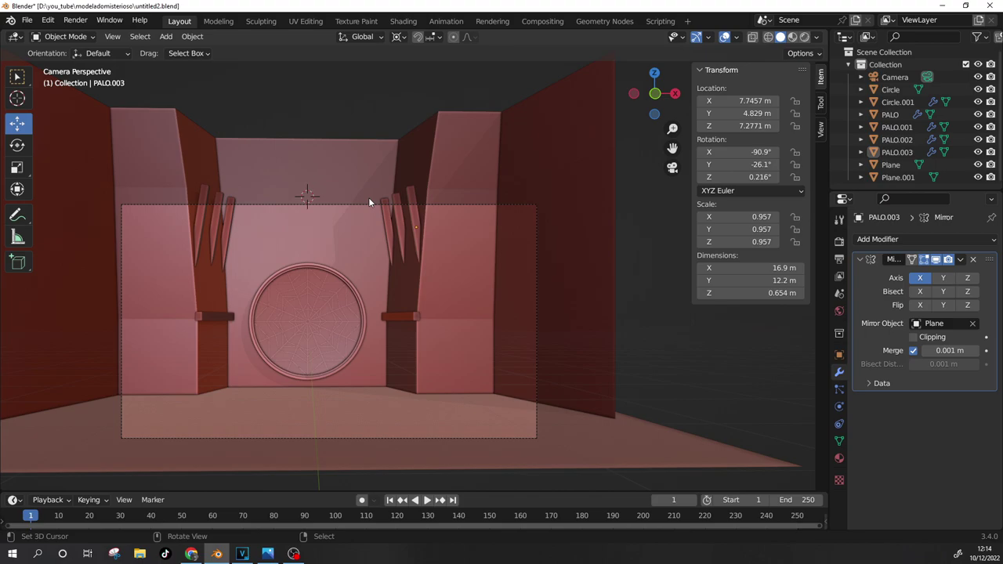
pyautogui.click(414, 318)
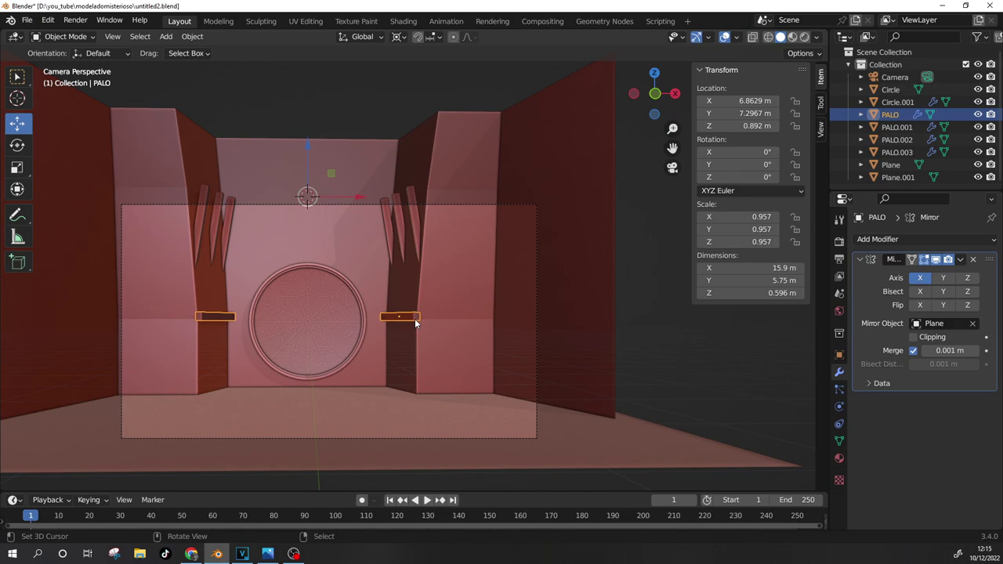
# Step: Duplicate the crossbar in place and rotate the copy 90°
pyautogui.hotkey('shift', 'd')
pyautogui.rightClick(415, 318)
pyautogui.moveTo(415, 318); pyautogui.dragTo(521, 345, button='middle')
pyautogui.press('r')
pyautogui.press('9')
pyautogui.press('0')
pyautogui.press('Return')
# Step: Move the rotated copy sideways along X to sit under the crossbar
pyautogui.press('g')
pyautogui.press('x')
pyautogui.press('Return')
pyautogui.press('g')
pyautogui.press('KP_0')
pyautogui.click(360, 200)
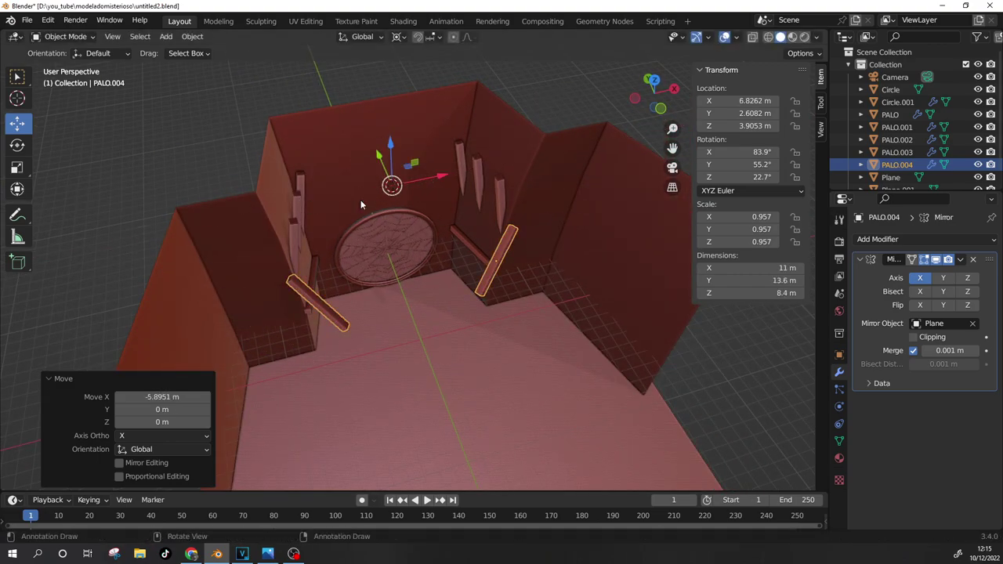
pyautogui.press('KP_1')
# Step: Stand the bars vertical, lower them and shift them along X beneath the crossbars
pyautogui.press('r')
pyautogui.press('Return')
pyautogui.press('g')
pyautogui.press('Return')
pyautogui.press('g')
pyautogui.press('x')
pyautogui.press('Return')
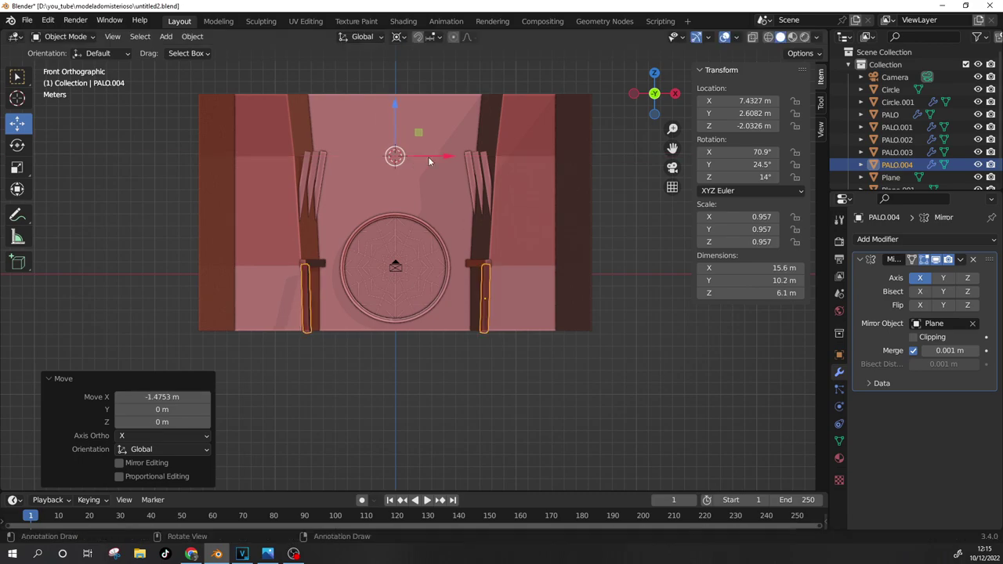
# Step: In right side view, set the post upright and snap the 3D cursor to it
pyautogui.moveTo(428, 156); pyautogui.dragTo(586, 296, button='middle')
pyautogui.press('KP_3')
pyautogui.press('r')
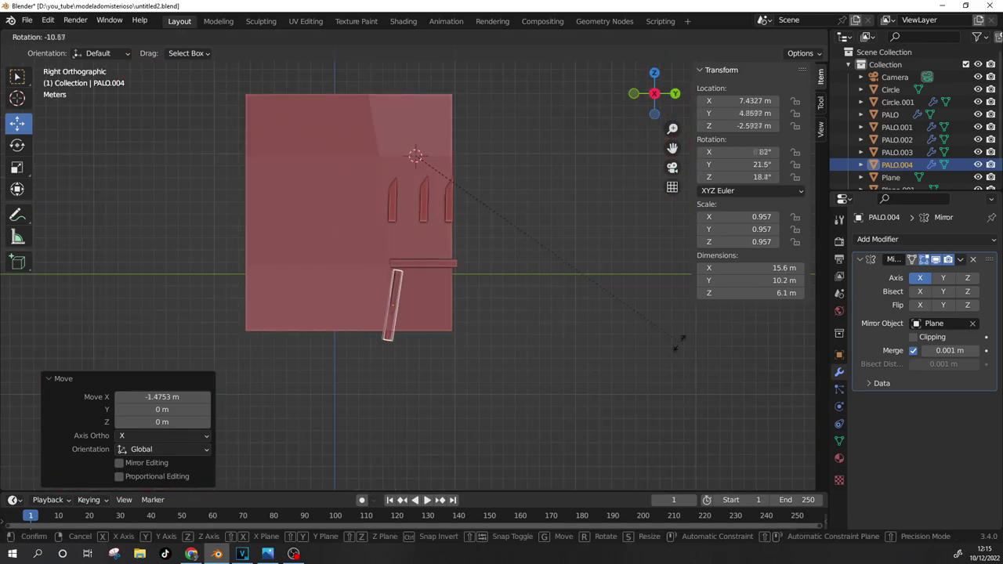
pyautogui.press('Return')
pyautogui.hotkey('shift', 's')
pyautogui.click(514, 436)
pyautogui.press('g')
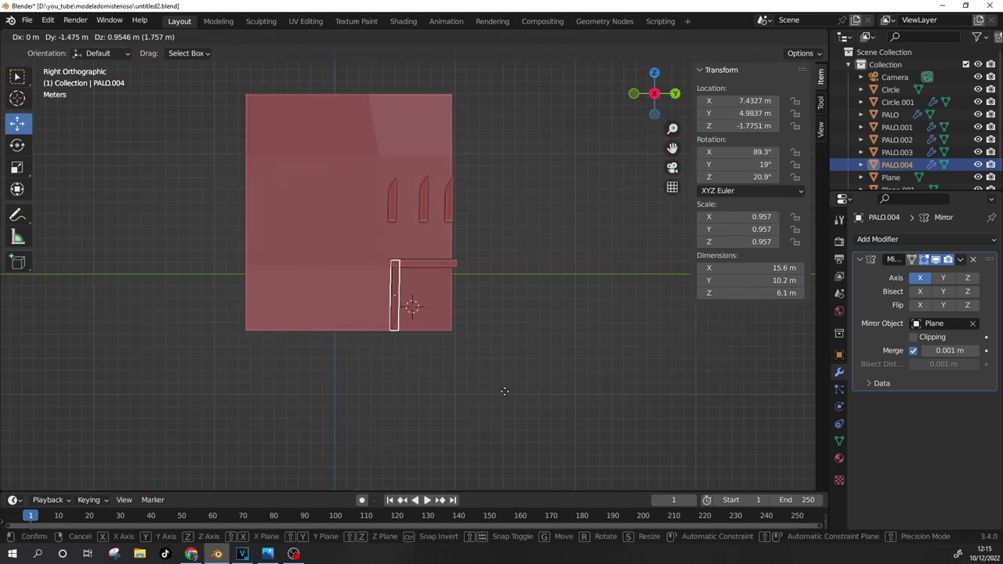
pyautogui.press('Return')
# Step: Set the pivot point to the 3D cursor and rotate the post slightly around it
pyautogui.click(428, 37)
pyautogui.click(450, 69)
pyautogui.press('r')
pyautogui.press('Return')
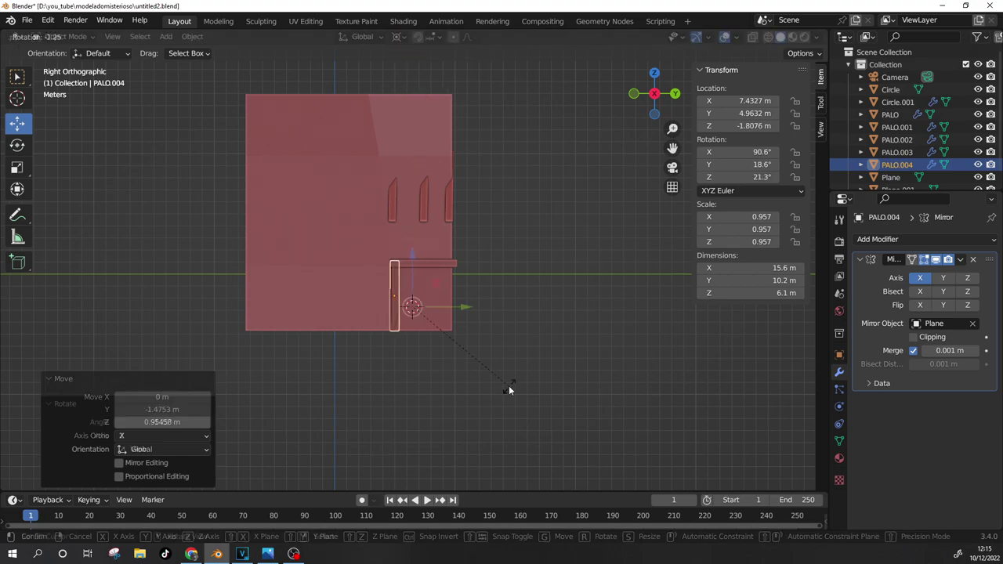
# Step: Nudge the post along Y and X so it sits directly under the crossbar
pyautogui.moveTo(510, 392); pyautogui.dragTo(633, 378, button='middle')
pyautogui.scroll(4, 636, 380)
pyautogui.moveTo(592, 348); pyautogui.dragTo(584, 349)
pyautogui.moveTo(584, 349)
pyautogui.mouseDown(button='middle')
pyautogui.moveTo(665, 365)
pyautogui.moveTo(521, 307)
pyautogui.mouseUp(button='middle')
pyautogui.moveTo(513, 304)
pyautogui.mouseDown()
pyautogui.moveTo(501, 288)
pyautogui.moveTo(560, 292)
pyautogui.mouseUp()
pyautogui.press('KP_0')
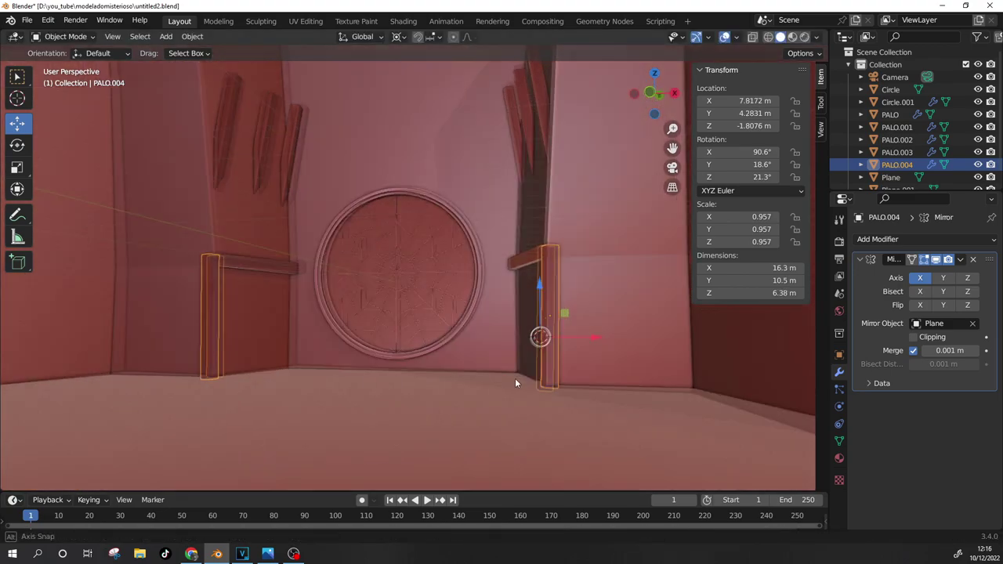
pyautogui.scroll(2, 351, 412)
pyautogui.scroll(2, 433, 392)
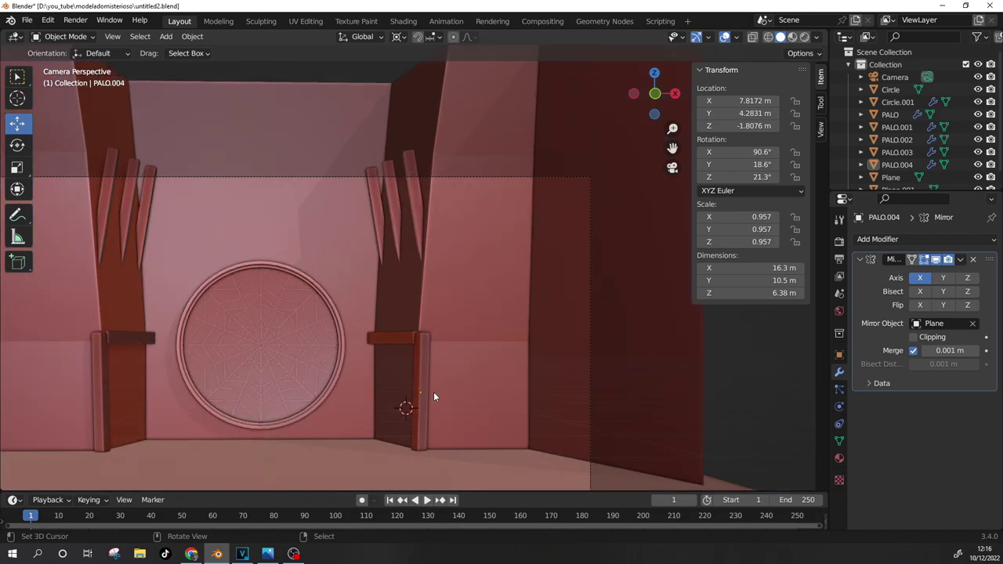
pyautogui.moveTo(409, 371)
pyautogui.mouseDown(button='middle')
pyautogui.moveTo(470, 345)
pyautogui.moveTo(445, 376)
pyautogui.moveTo(468, 406)
pyautogui.moveTo(533, 351)
pyautogui.moveTo(508, 344)
pyautogui.mouseUp(button='middle')
# Step: Enable X-ray on the post in edit mode and duplicate it in front view
pyautogui.press('Tab')
pyautogui.press('Tab')
pyautogui.hotkey('alt', 'z')
pyautogui.hotkey('alt', 'z')
pyautogui.scroll(5, 511, 348)
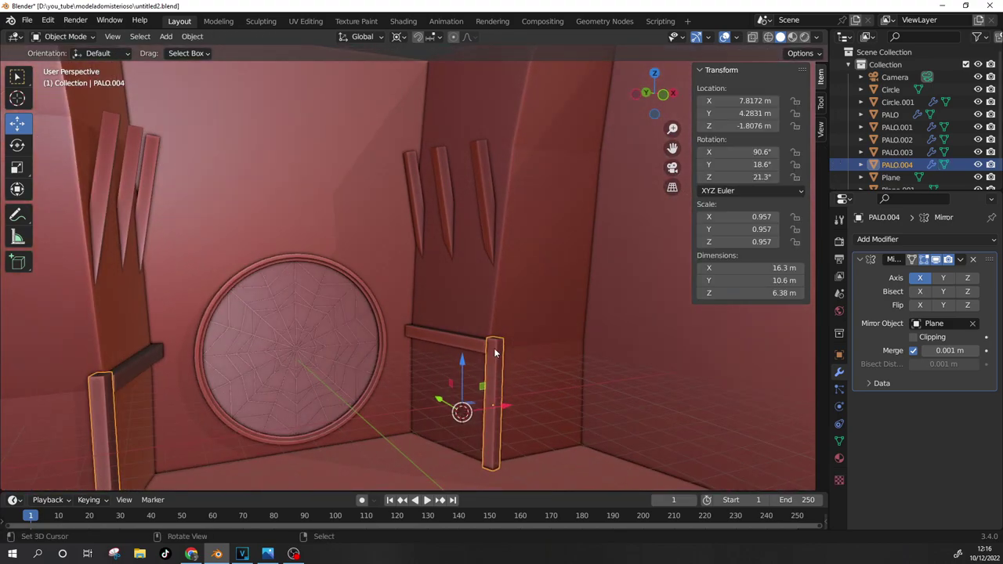
pyautogui.press('KP_1')
pyautogui.hotkey('shift', 'd')
pyautogui.rightClick(459, 370)
# Step: Rotate the duplicate 90° and raise it along Z onto the posts
pyautogui.write('r90gz')
pyautogui.click(459, 320)
pyautogui.press('g')
pyautogui.click(517, 415)
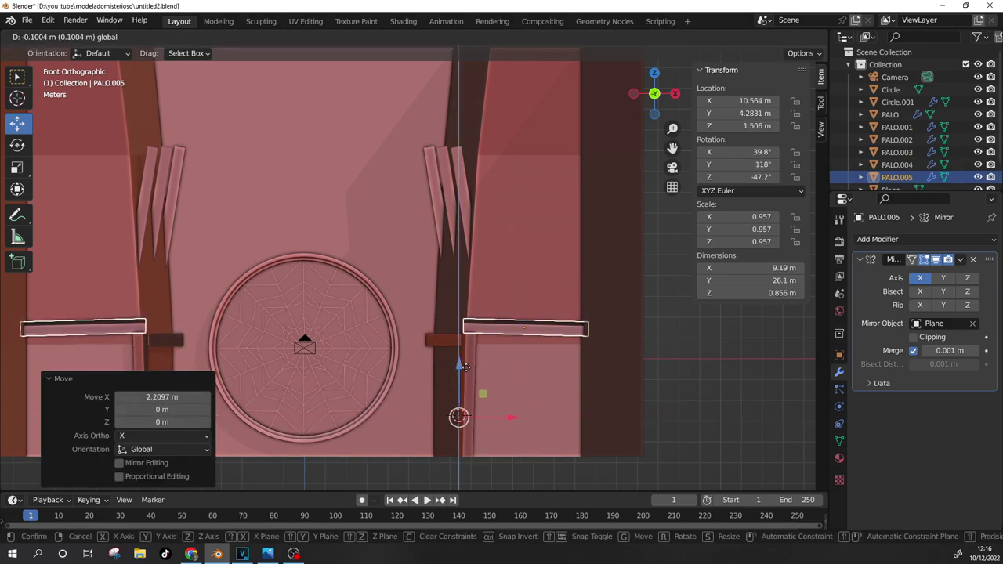
# Step: Raise the original crossbar slightly to meet the new horizontal bar
pyautogui.click(459, 342)
pyautogui.moveTo(459, 375); pyautogui.dragTo(471, 353)
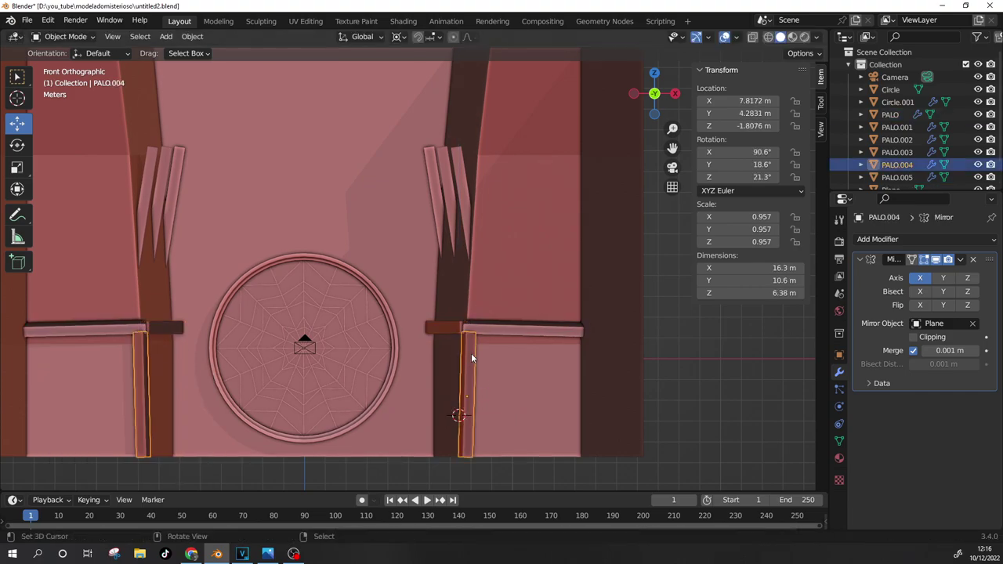
pyautogui.click(519, 392)
pyautogui.moveTo(518, 393)
pyautogui.mouseDown(button='middle')
pyautogui.moveTo(599, 403)
pyautogui.moveTo(587, 381)
pyautogui.mouseUp(button='middle')
pyautogui.click(586, 381)
# Step: Snap the 3D cursor to the new bar; the trial X scaling is cancelled
pyautogui.hotkey('shift', 's')
pyautogui.click(661, 419)
pyautogui.press('s')
pyautogui.press('x')
pyautogui.press('z')
pyautogui.press('x')
pyautogui.rightClick(662, 373)
# Step: Rotate the bar's end block in two small increments to align it
pyautogui.moveTo(660, 376)
pyautogui.mouseDown(button='middle')
pyautogui.moveTo(462, 359)
pyautogui.moveTo(458, 406)
pyautogui.mouseUp(button='middle')
pyautogui.press('r')
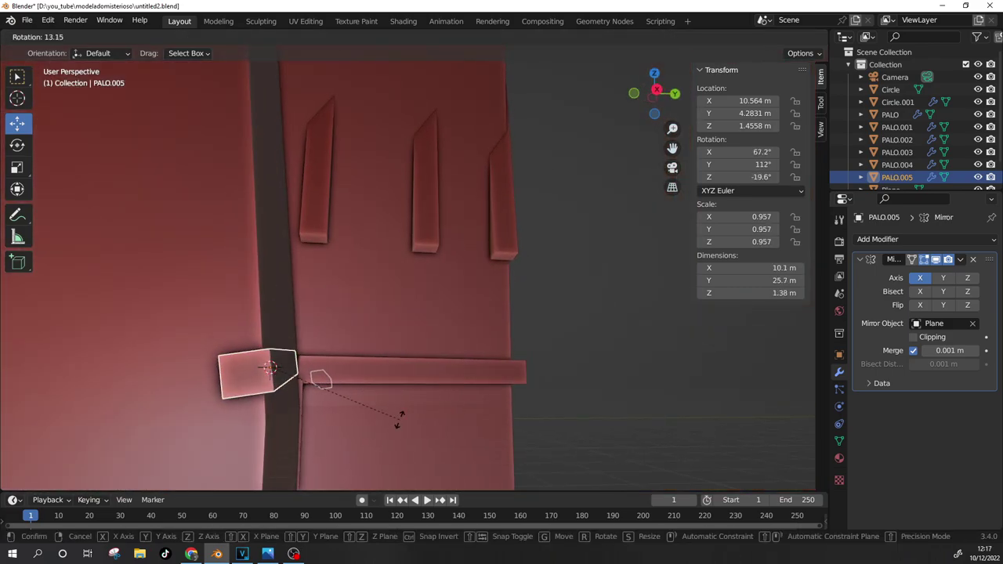
pyautogui.click(402, 420)
pyautogui.moveTo(402, 421)
pyautogui.mouseDown(button='middle')
pyautogui.moveTo(599, 437)
pyautogui.moveTo(416, 424)
pyautogui.moveTo(497, 418)
pyautogui.moveTo(590, 371)
pyautogui.mouseUp(button='middle')
pyautogui.press('r')
pyautogui.click(416, 428)
pyautogui.press('g')
pyautogui.press('Escape')
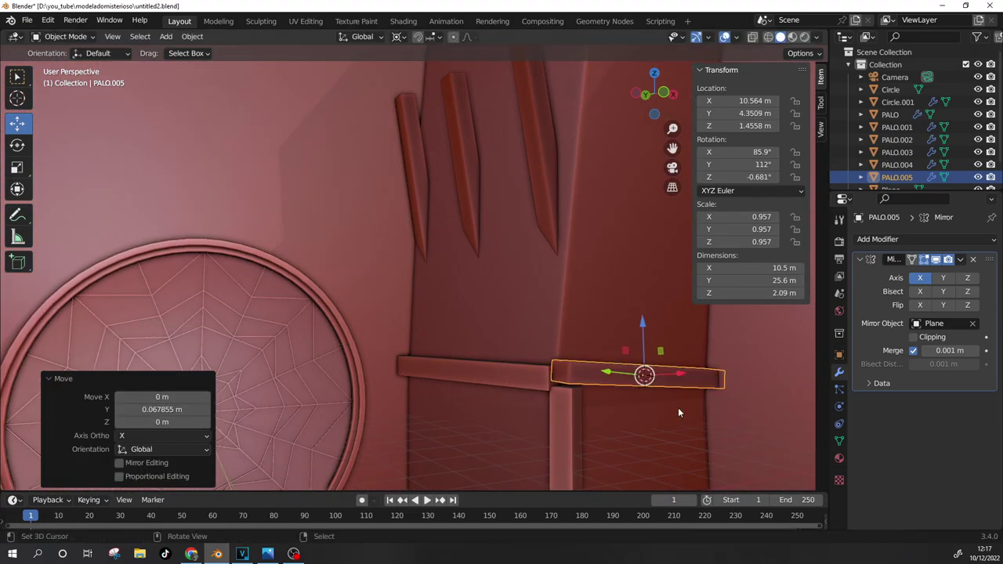
# Step: In front view, level the bar and move it into position
pyautogui.press('KP_1')
pyautogui.press('r')
pyautogui.click(622, 362)
pyautogui.press('g')
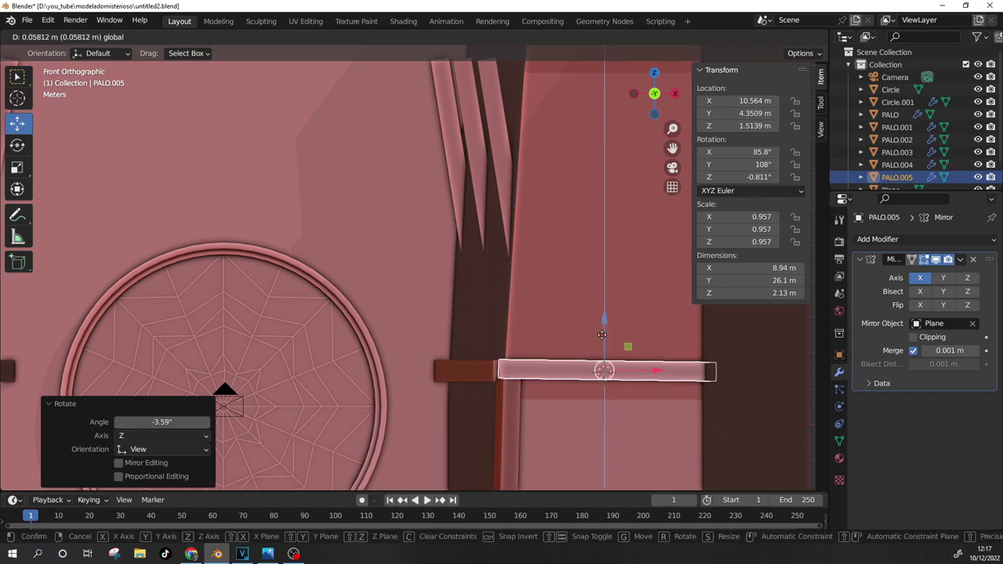
pyautogui.click(656, 367)
pyautogui.press('g')
# Step: Move the crossbar into its final place and check it through the scene camera
pyautogui.click(658, 427)
pyautogui.scroll(-2, 658, 426)
pyautogui.moveTo(658, 431); pyautogui.dragTo(572, 379, button='middle')
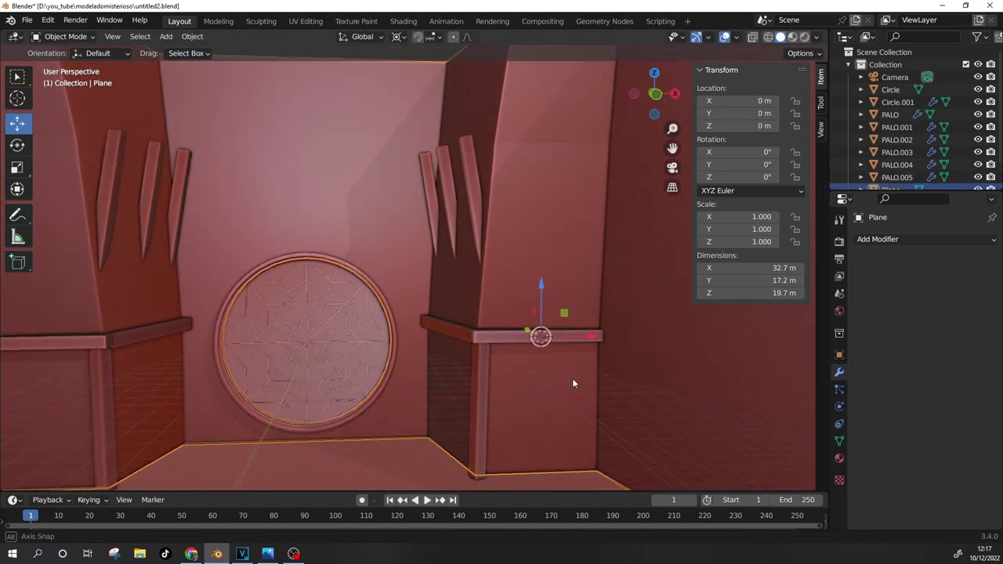
pyautogui.click(538, 336)
pyautogui.press('g')
pyautogui.click(495, 443)
pyautogui.scroll(-1, 496, 443)
pyautogui.press('KP_0')
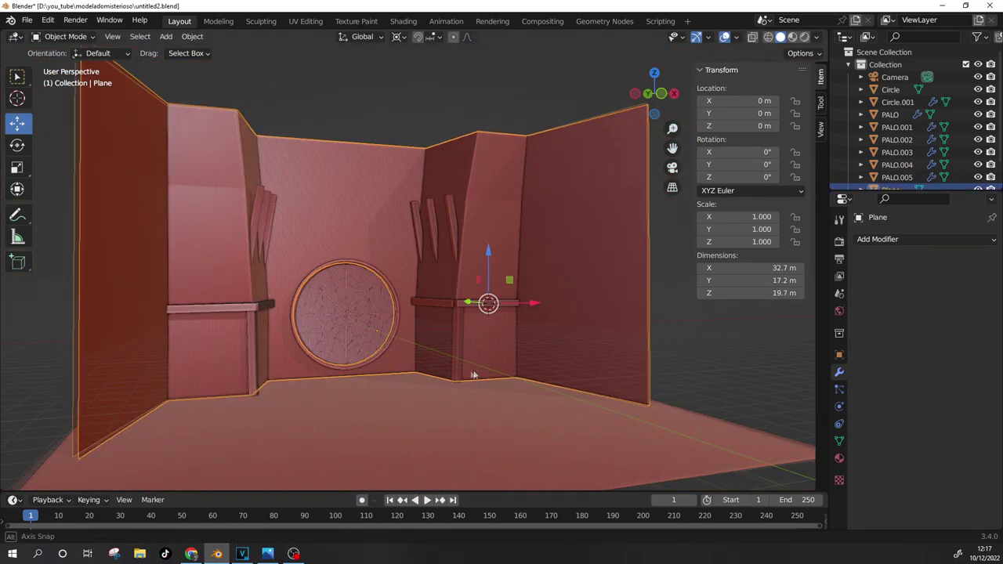
# Step: Select the right post's crossbar and rotate it 90° in right side view
pyautogui.scroll(2, 466, 370)
pyautogui.keyDown('shift'); pyautogui.moveTo(346, 375); pyautogui.dragTo(406, 395, button='middle'); pyautogui.keyUp('shift')
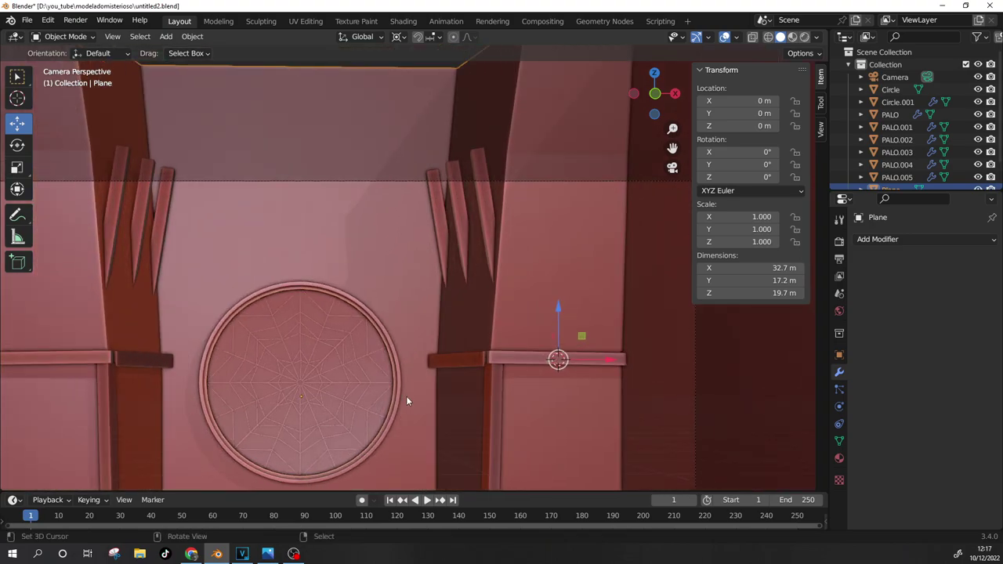
pyautogui.scroll(-3, 447, 392)
pyautogui.click(437, 335)
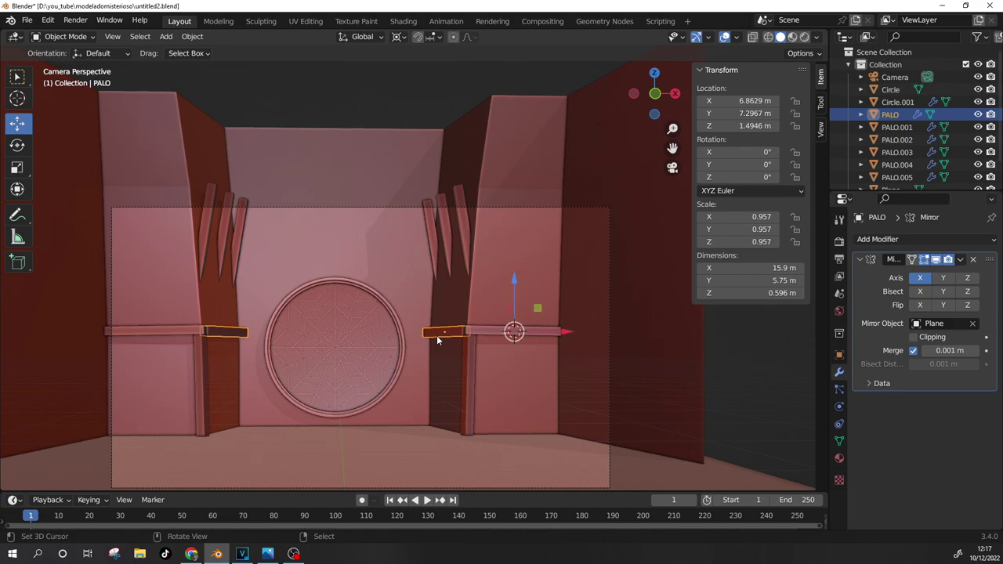
pyautogui.press('KP_3')
pyautogui.write('r90')
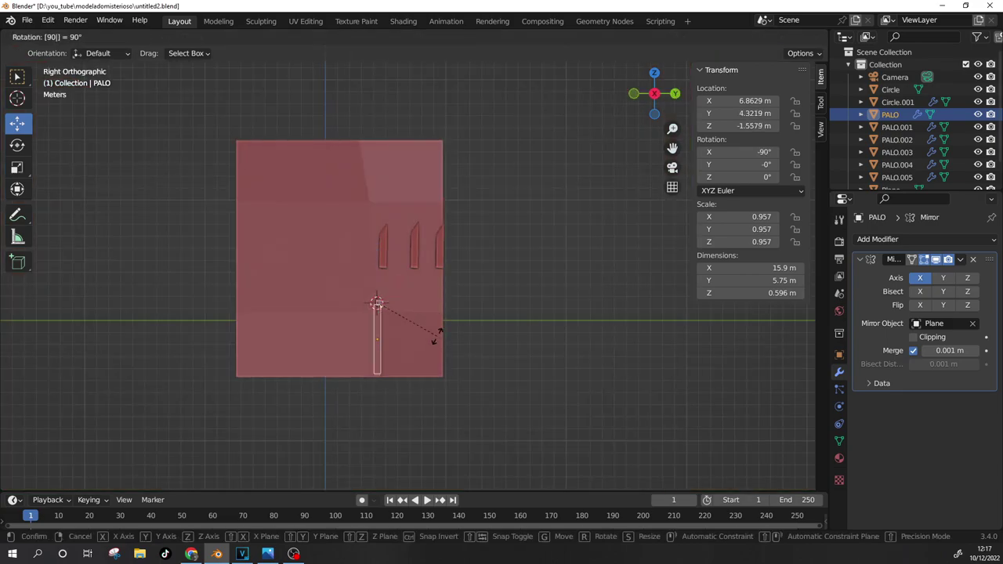
pyautogui.press('Return')
# Step: Duplicate the crossbar, turn the copy 90° upright and move it along Y beneath it
pyautogui.hotkey('shift', 'd')
pyautogui.press('Return')
pyautogui.write('r90')
pyautogui.press('Return')
pyautogui.press('g')
pyautogui.press('y')
pyautogui.click(483, 306)
pyautogui.press('KP_0')
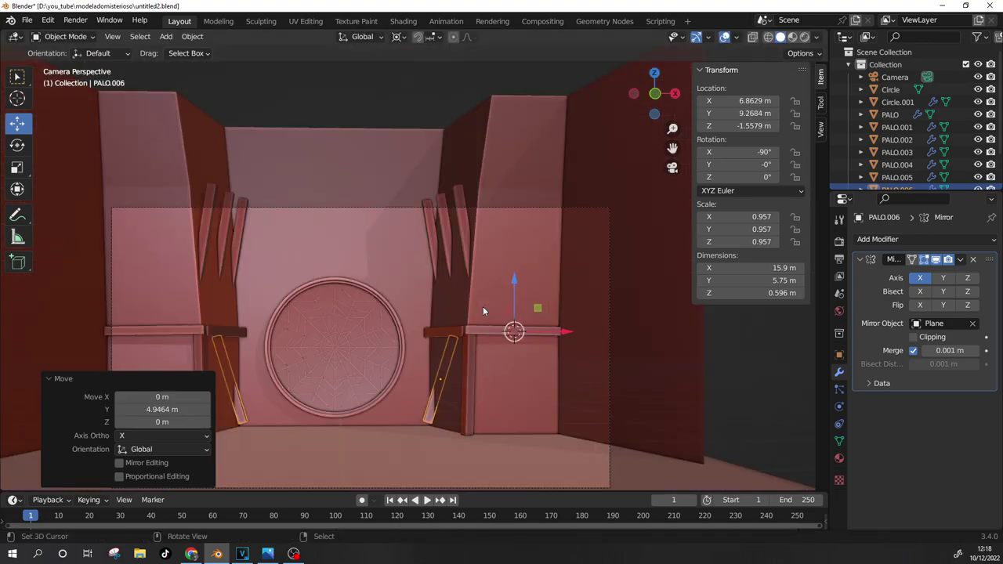
# Step: Tilt the upright support slightly and slide it along X into position
pyautogui.moveTo(483, 311); pyautogui.dragTo(570, 341, button='middle')
pyautogui.press('r')
pyautogui.press('Return')
pyautogui.press('g')
pyautogui.press('x')
pyautogui.click(571, 254)
pyautogui.click(528, 313)
pyautogui.scroll(2, 528, 313)
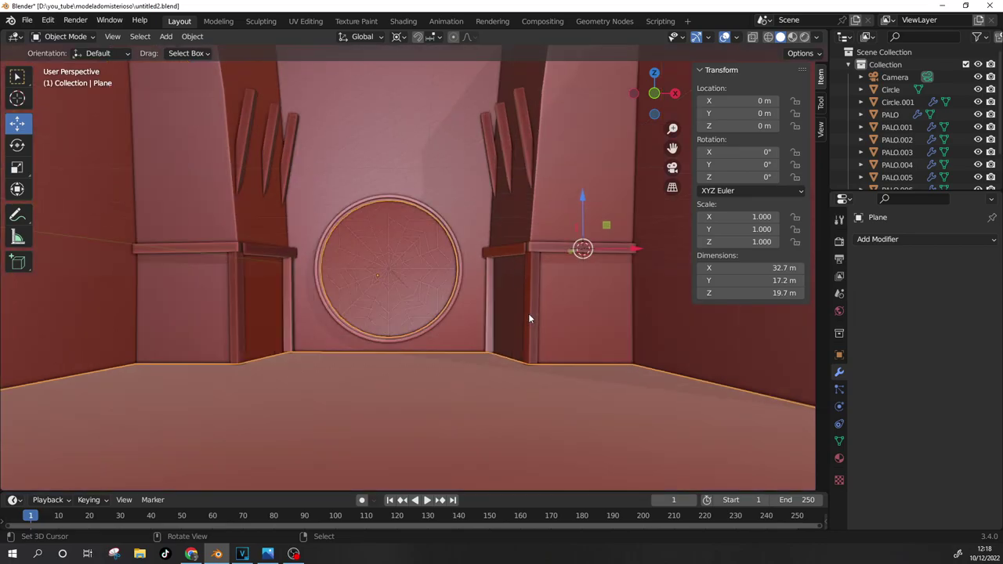
# Step: Duplicate the upright post PALO.006 and place the copy beside it along X
pyautogui.moveTo(528, 313); pyautogui.dragTo(580, 266, button='middle')
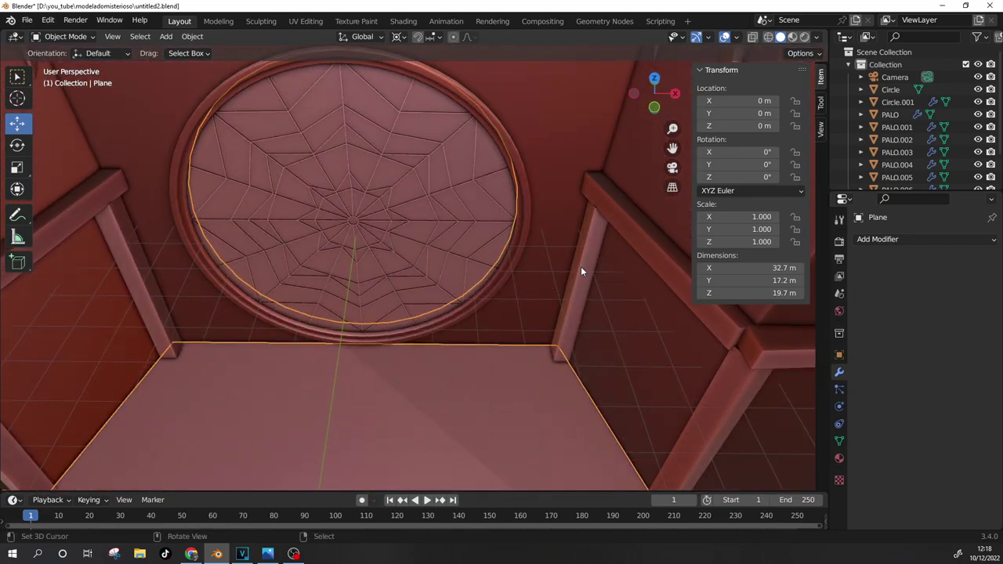
pyautogui.click(580, 270)
pyautogui.hotkey('ctrl', 'z')
pyautogui.moveTo(580, 271); pyautogui.dragTo(553, 311, button='middle')
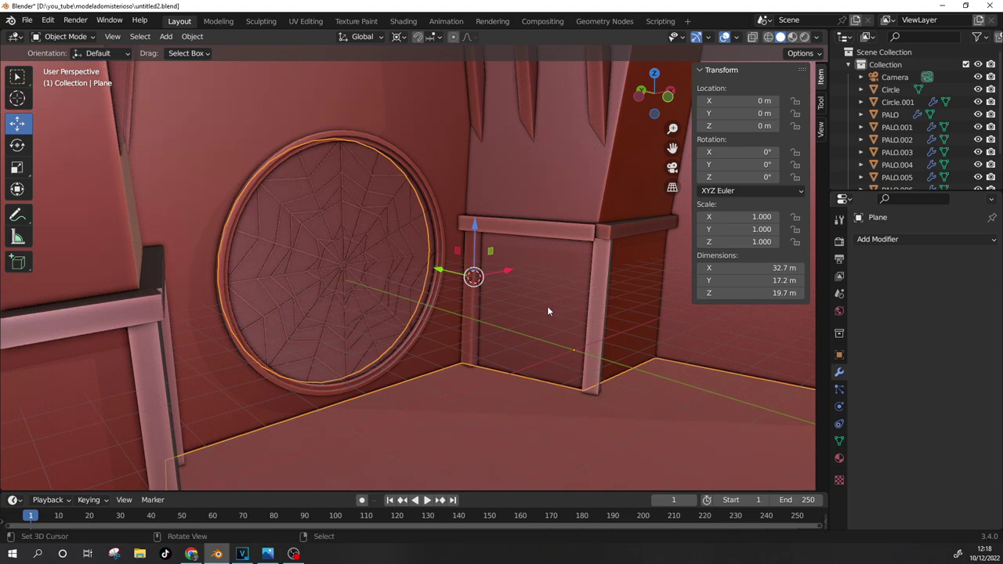
pyautogui.click(473, 299)
pyautogui.hotkey('shift', 'd')
pyautogui.press('g')
pyautogui.press('x')
pyautogui.click(441, 270)
# Step: Thin the copy along Y, apply its transforms and scale it to 0.821
pyautogui.press('s')
pyautogui.press('y')
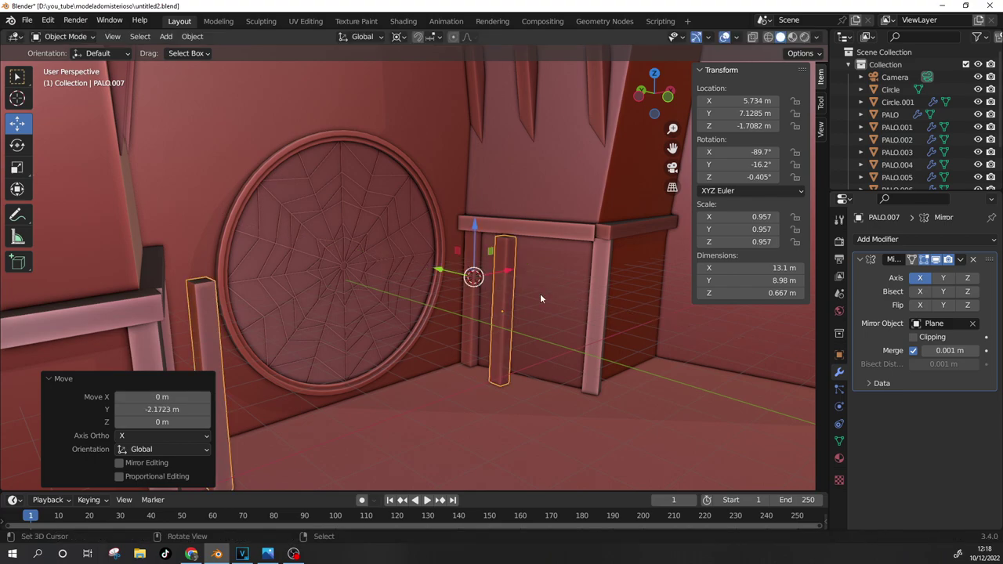
pyautogui.click(525, 294)
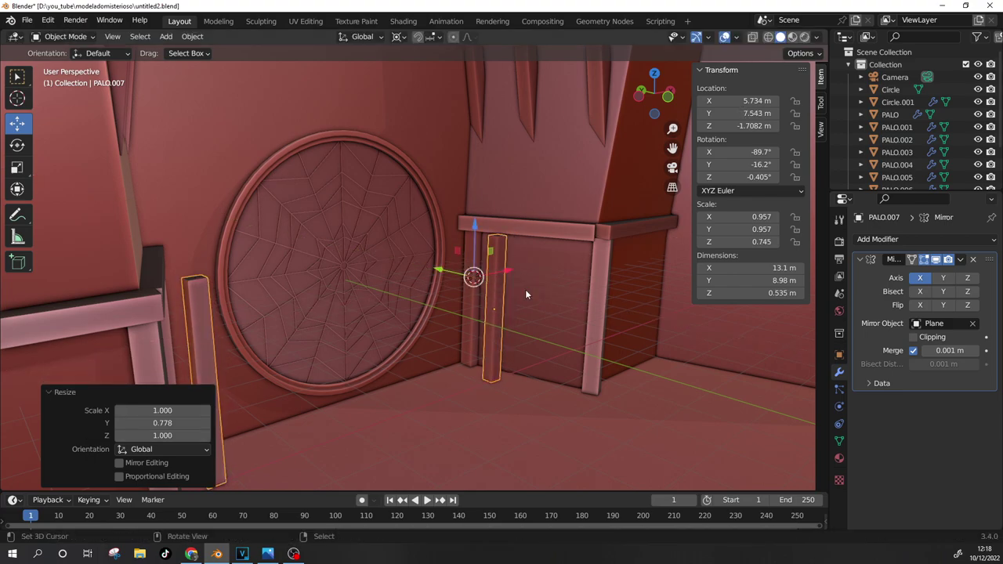
pyautogui.hotkey('ctrl', 'a')
pyautogui.click(525, 289)
pyautogui.click(523, 365)
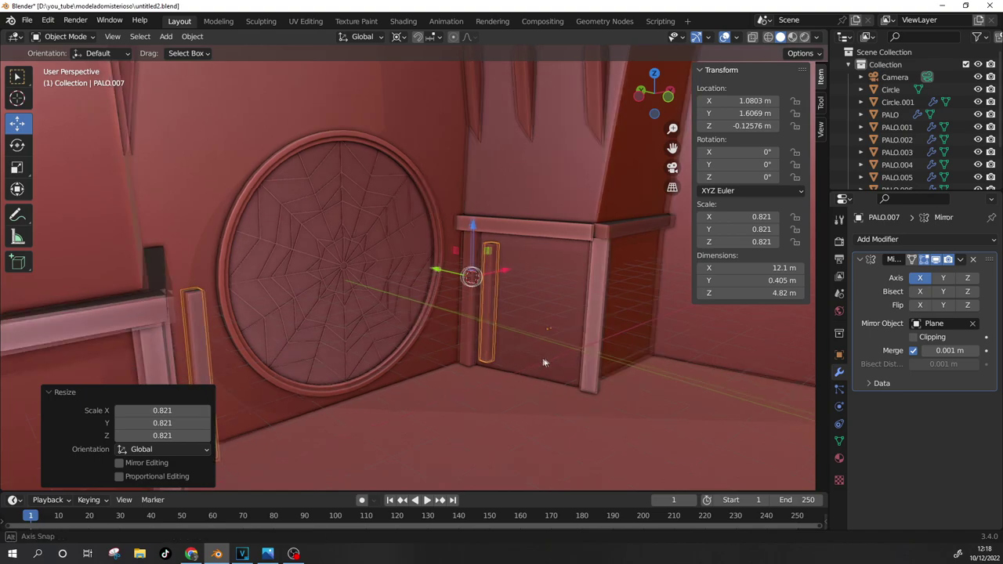
# Step: In right view, tilt the brace 22° and lower it along Z beneath the crossbar
pyautogui.press('KP_1')
pyautogui.press('KP_3')
pyautogui.write('r22')
pyautogui.press('Return')
pyautogui.press('g')
pyautogui.press('z')
pyautogui.click(462, 226)
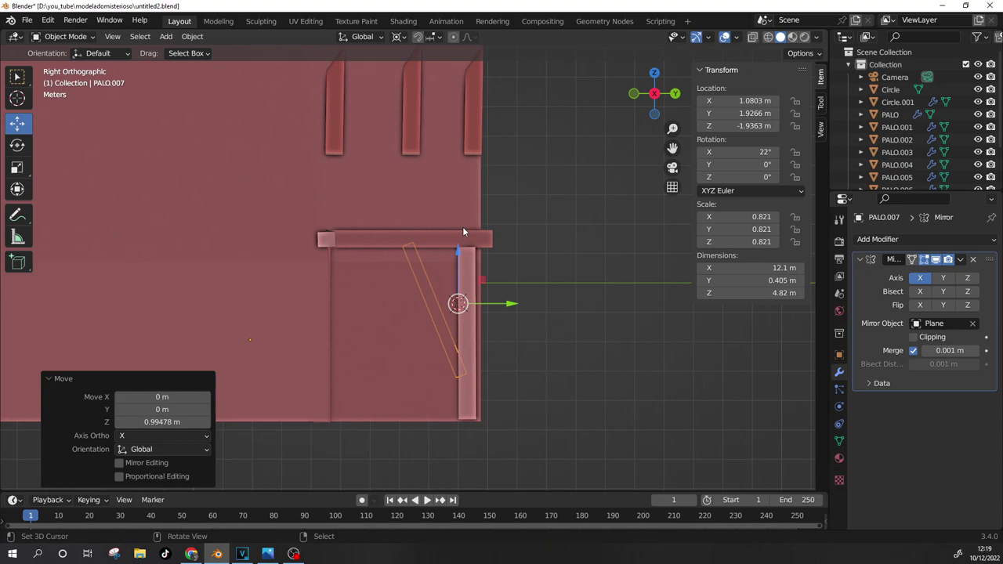
pyautogui.press('KP_0')
pyautogui.click(480, 366)
pyautogui.moveTo(510, 352)
pyautogui.mouseDown(button='middle')
pyautogui.moveTo(506, 383)
pyautogui.moveTo(577, 354)
pyautogui.moveTo(489, 312)
pyautogui.mouseUp(button='middle')
pyautogui.scroll(5, 506, 384)
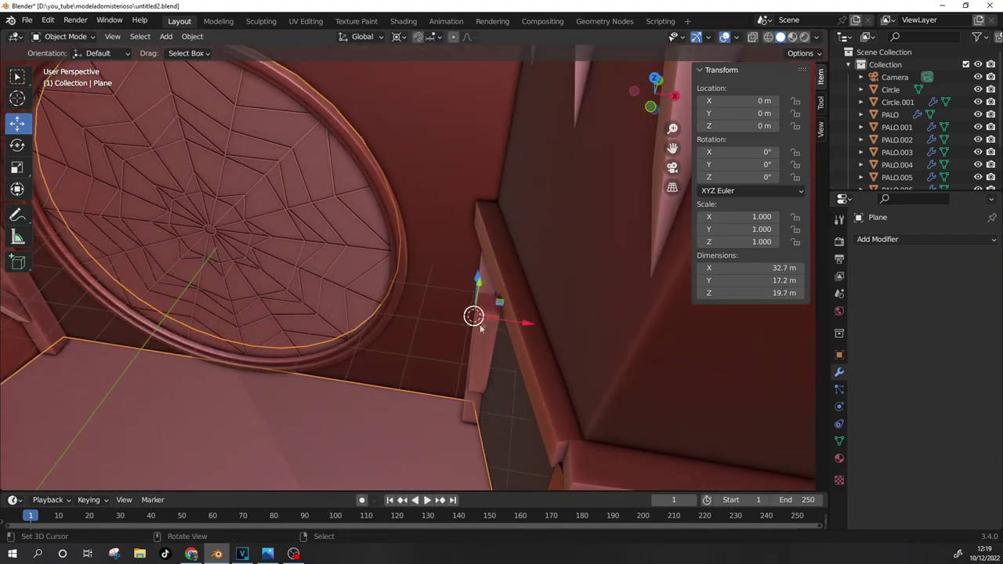
# Step: Shift the angled brace's mesh slightly along X in Edit Mode
pyautogui.click(478, 321)
pyautogui.press('Tab')
pyautogui.press('g')
pyautogui.press('x')
pyautogui.click(542, 324)
pyautogui.moveTo(541, 324)
pyautogui.mouseDown(button='middle')
pyautogui.moveTo(578, 351)
pyautogui.moveTo(512, 324)
pyautogui.mouseUp(button='middle')
pyautogui.press('Tab')
# Step: Duplicate the brace, rotate the copy 60° to cross it, and lower it along Z
pyautogui.hotkey('shift', 'd')
pyautogui.rightClick(510, 325)
pyautogui.press('g')
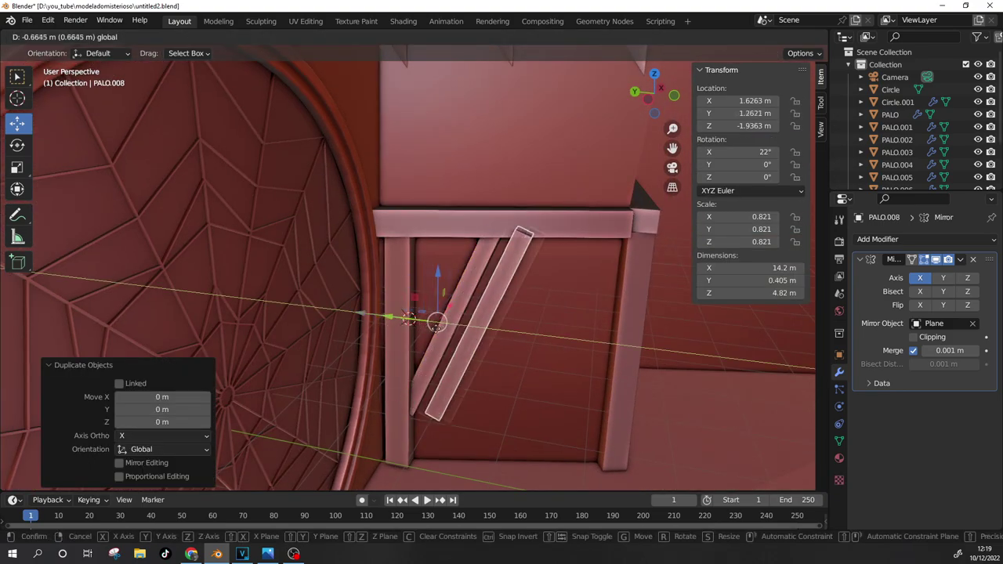
pyautogui.click(530, 331)
pyautogui.write('r60')
pyautogui.press('Return')
pyautogui.press('g')
pyautogui.press('z')
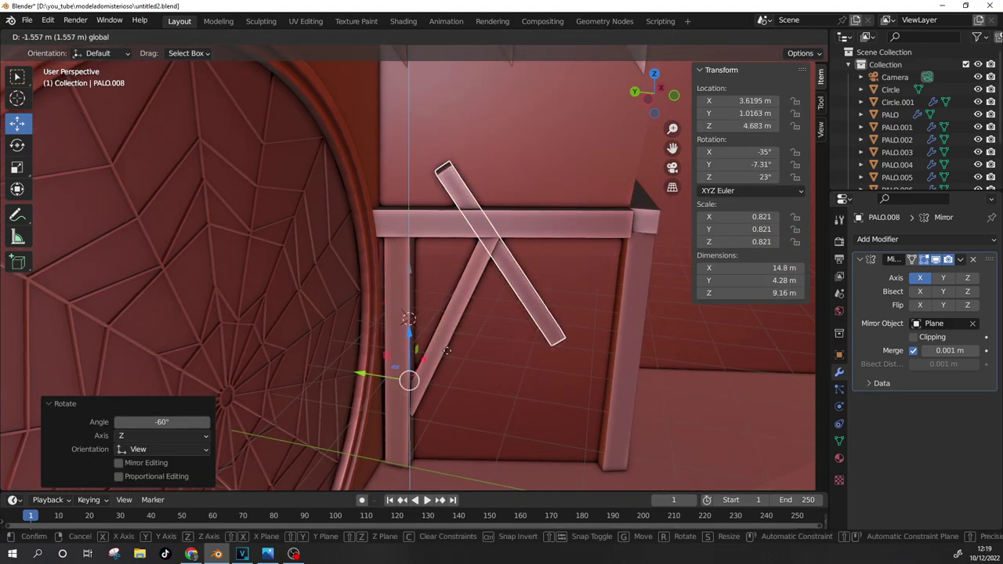
pyautogui.click(548, 313)
# Step: Nudge the second brace along X and give it a small rotation
pyautogui.press('g')
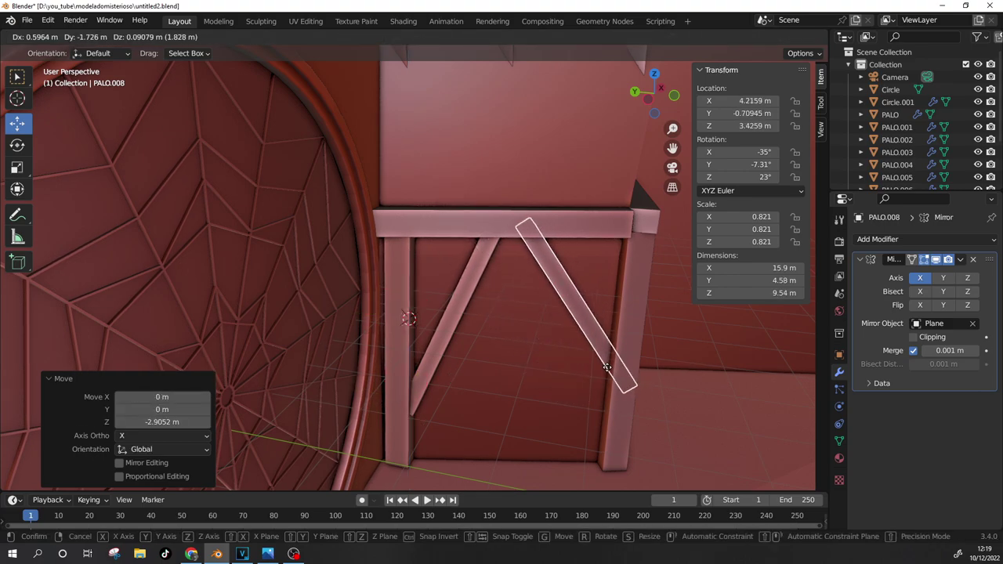
pyautogui.rightClick(607, 366)
pyautogui.scroll(-2, 583, 431)
pyautogui.moveTo(583, 431)
pyautogui.mouseDown(button='middle')
pyautogui.moveTo(567, 421)
pyautogui.moveTo(566, 386)
pyautogui.moveTo(588, 455)
pyautogui.moveTo(615, 384)
pyautogui.mouseUp(button='middle')
pyautogui.press('g')
pyautogui.press('x')
pyautogui.click(567, 420)
pyautogui.press('r')
pyautogui.click(589, 456)
# Step: Fine-tune the second brace's position along X and Y and try scaling it down
pyautogui.press('g')
pyautogui.press('x')
pyautogui.click(599, 427)
pyautogui.press('g')
pyautogui.press('y')
pyautogui.click(503, 375)
pyautogui.press('s')
pyautogui.click(559, 401)
pyautogui.click(630, 438)
pyautogui.hotkey('ctrl', 'z')
# Step: Readjust the first brace's position, then select the right crossbar
pyautogui.scroll(-3, 651, 409)
pyautogui.click(651, 409)
pyautogui.moveTo(650, 409); pyautogui.dragTo(476, 394, button='middle')
pyautogui.scroll(4, 472, 358)
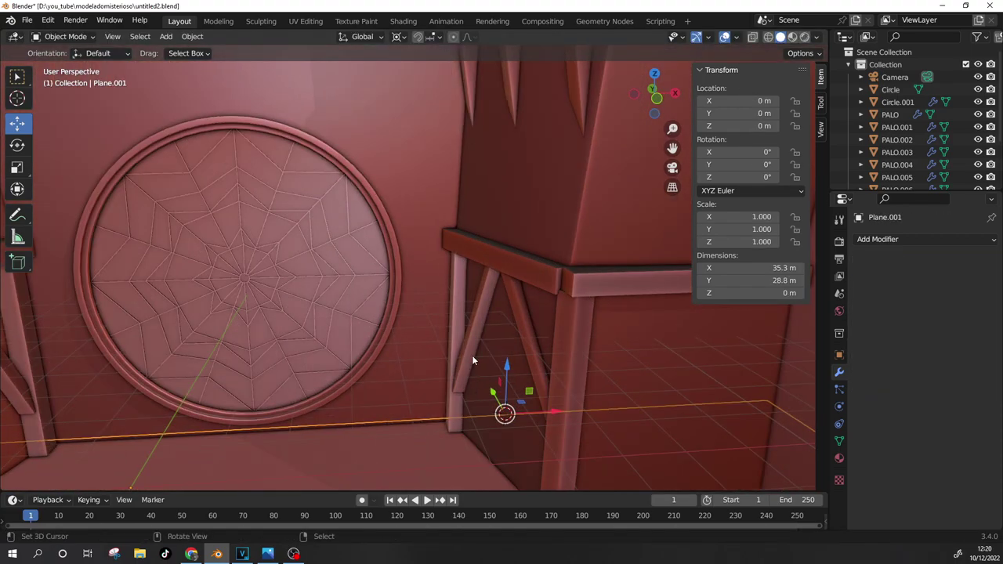
pyautogui.click(472, 354)
pyautogui.press('g')
pyautogui.click(476, 398)
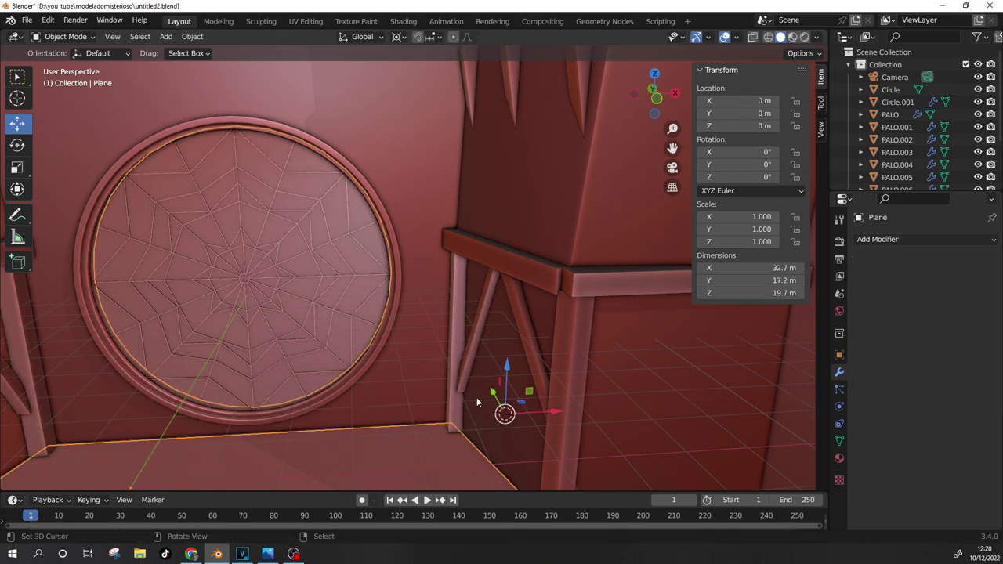
pyautogui.moveTo(476, 397); pyautogui.dragTo(476, 402, button='middle')
pyautogui.moveTo(479, 437); pyautogui.dragTo(495, 251, button='middle')
pyautogui.click(496, 252)
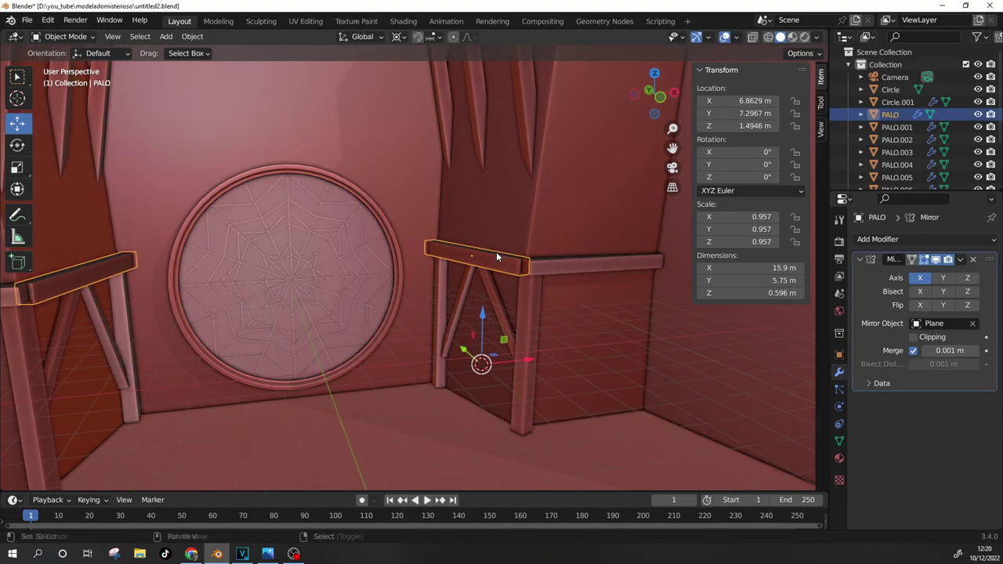
# Step: Duplicate the crossbar, drop the copy to floor level and align it along X
pyautogui.hotkey('shift', 'd')
pyautogui.press('z')
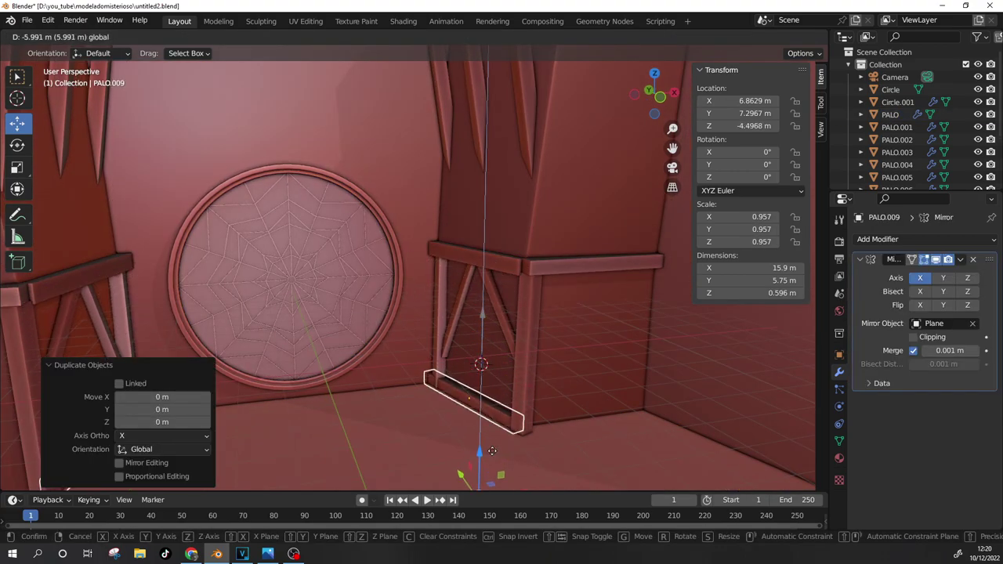
pyautogui.click(483, 429)
pyautogui.moveTo(482, 429); pyautogui.dragTo(510, 407, button='middle')
pyautogui.press('g')
pyautogui.press('x')
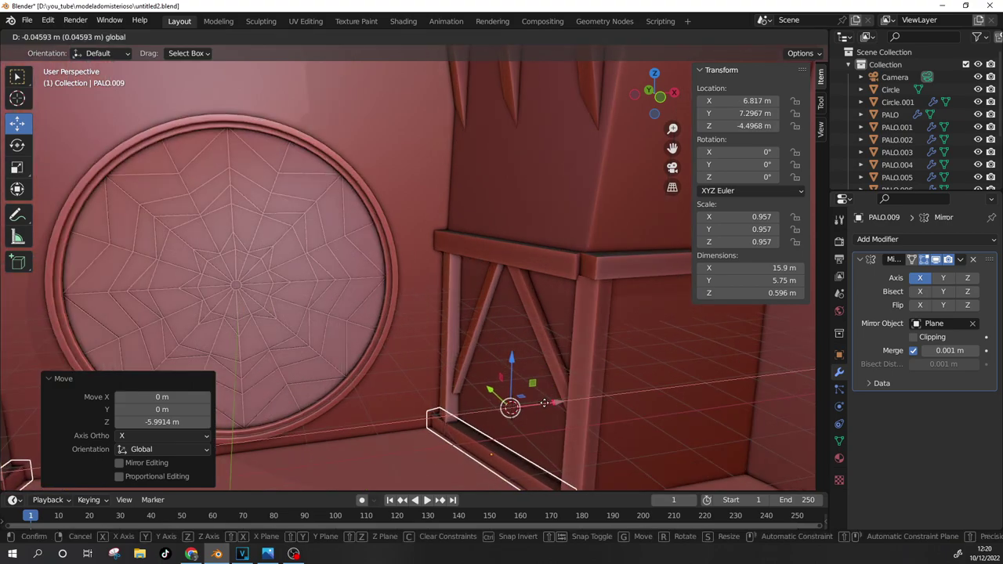
pyautogui.click(555, 404)
pyautogui.scroll(-2, 562, 468)
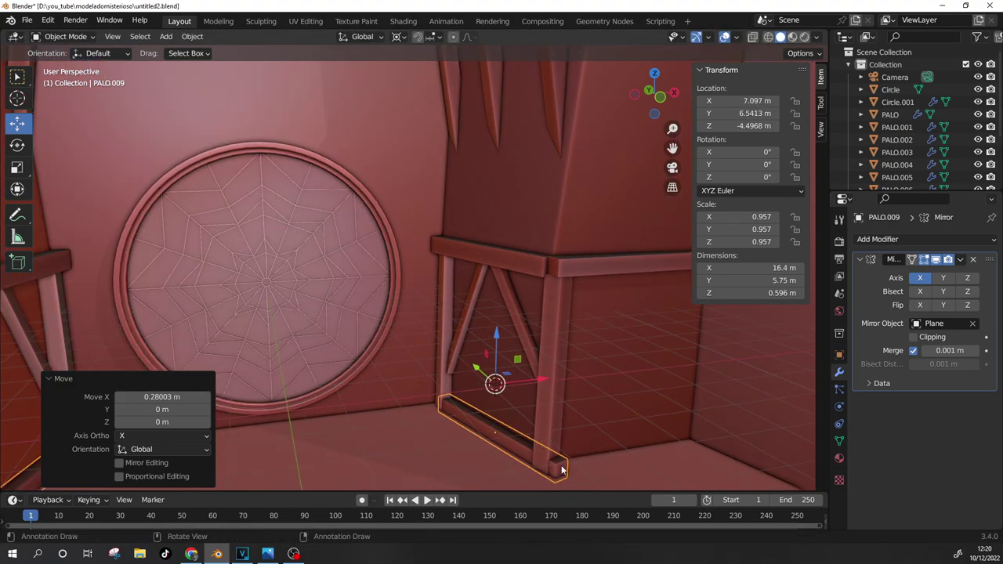
# Step: Add a loop cut to the floor rail, then save the file as untitled2.blend
pyautogui.press('Tab')
pyautogui.hotkey('ctrl', 'r')
pyautogui.click(556, 456)
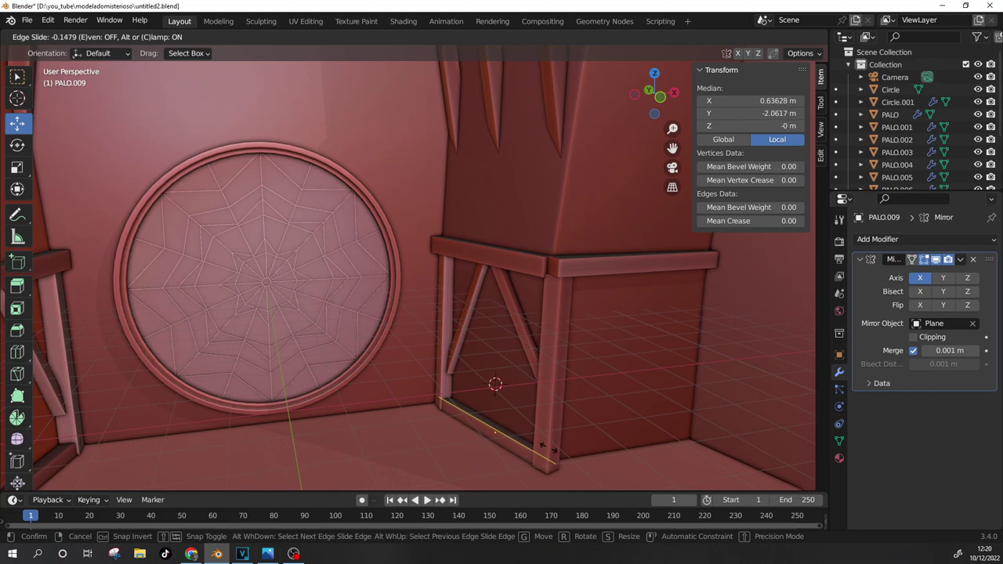
pyautogui.click(542, 445)
pyautogui.hotkey('alt', 'a')
pyautogui.scroll(-3, 548, 441)
pyautogui.scroll(-3, 520, 426)
pyautogui.press('KP_0')
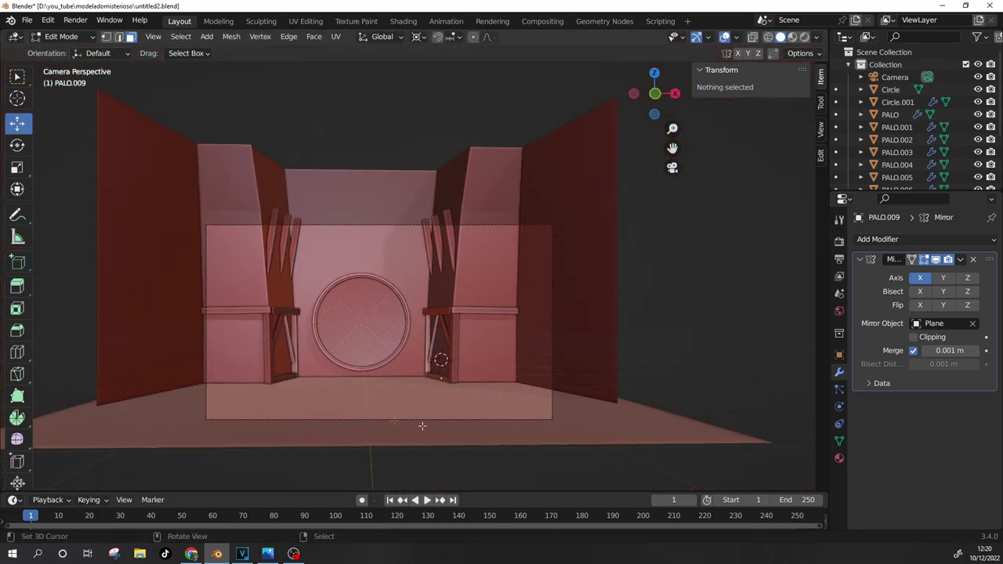
pyautogui.click(27, 20)
pyautogui.click(56, 99)
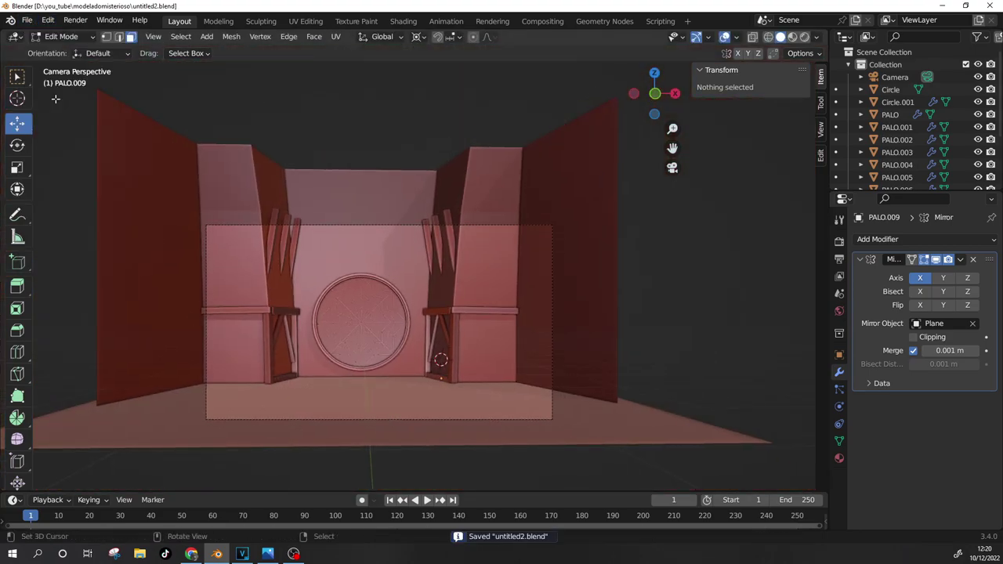
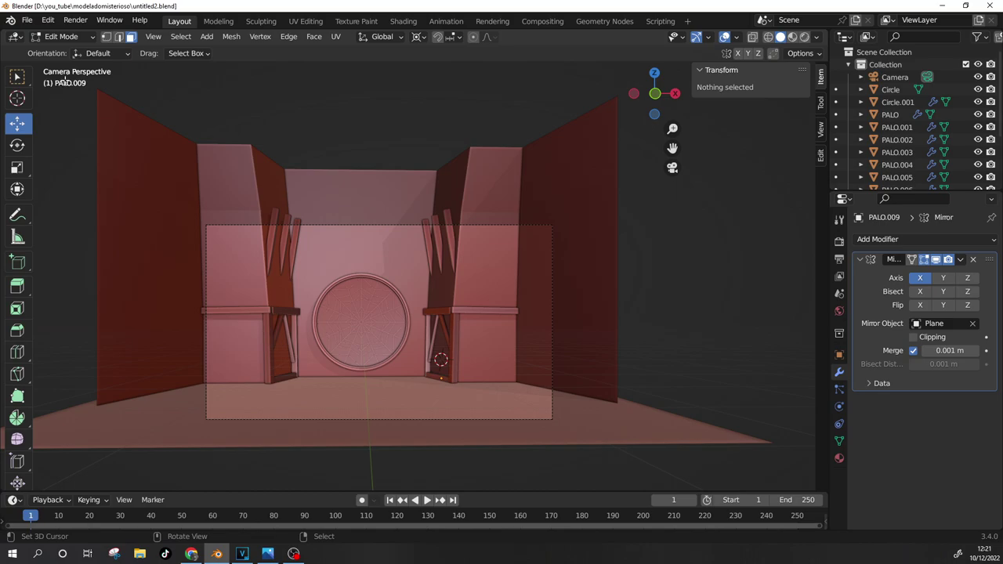
# Step: Duplicate the wooden post PALO.010, scale the copy up and raise it
pyautogui.scroll(2, 61, 81)
pyautogui.press('Tab')
pyautogui.click(448, 391)
pyautogui.moveTo(470, 379); pyautogui.dragTo(478, 367)
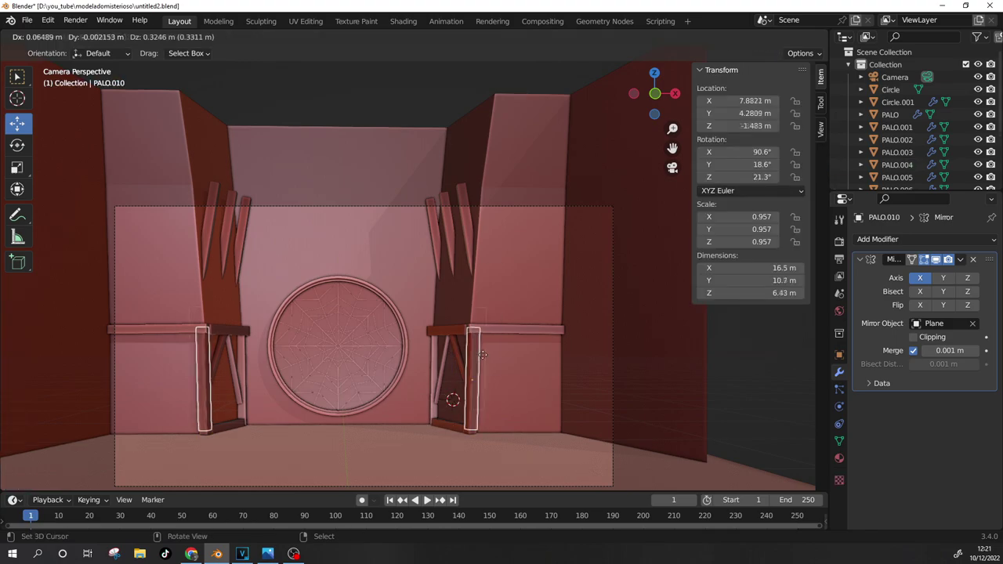
pyautogui.click(478, 366)
pyautogui.moveTo(506, 285)
pyautogui.mouseDown(button='middle')
pyautogui.moveTo(595, 245)
pyautogui.moveTo(474, 320)
pyautogui.mouseUp(button='middle')
pyautogui.press('s')
pyautogui.click(501, 337)
pyautogui.moveTo(350, 367)
pyautogui.mouseDown()
pyautogui.moveTo(351, 396)
pyautogui.moveTo(331, 400)
pyautogui.mouseUp()
pyautogui.click(349, 387)
# Step: In the side orthographic view, tilt the new post so it leans against the wall
pyautogui.press('KP_1')
pyautogui.press('KP_3')
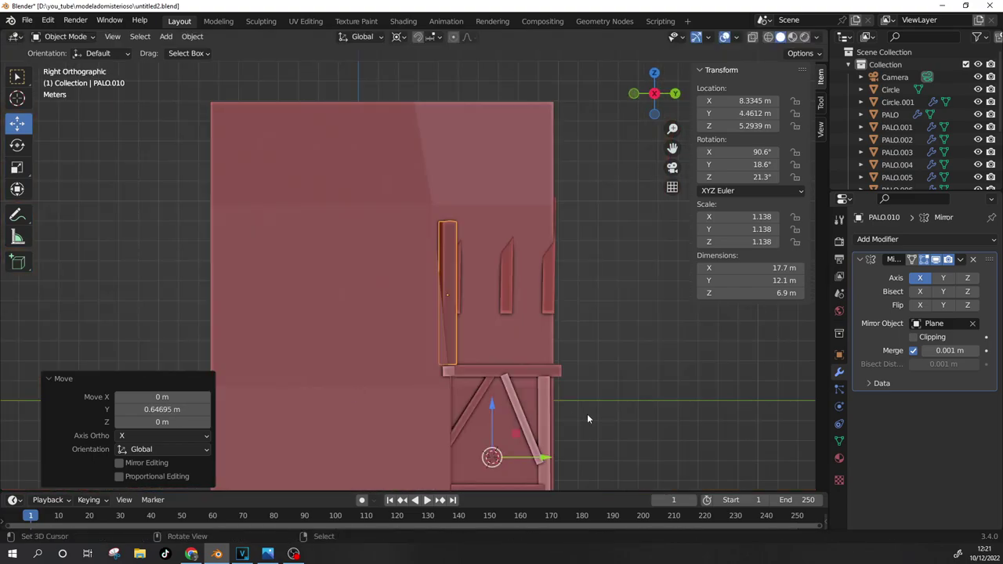
pyautogui.press('r')
pyautogui.click(572, 395)
pyautogui.press('g')
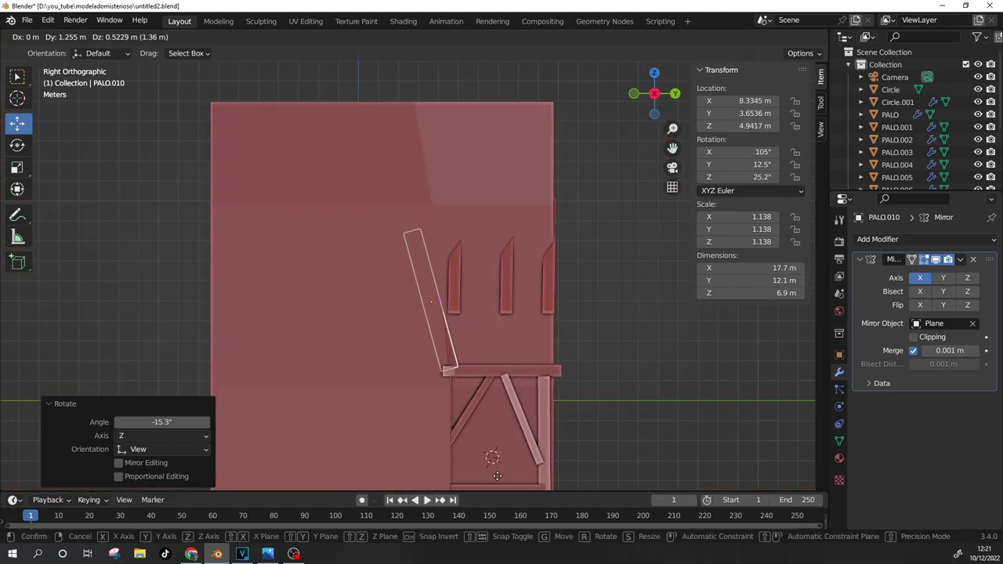
pyautogui.click(497, 476)
pyautogui.press('KP_0')
# Step: Duplicate the tilted post as PALO.011, move it along X to the opposite side and rotate it
pyautogui.hotkey('shift', 'd')
pyautogui.press('x')
pyautogui.click(574, 379)
pyautogui.moveTo(573, 379)
pyautogui.mouseDown(button='middle')
pyautogui.moveTo(517, 319)
pyautogui.moveTo(547, 357)
pyautogui.mouseUp(button='middle')
pyautogui.press('r')
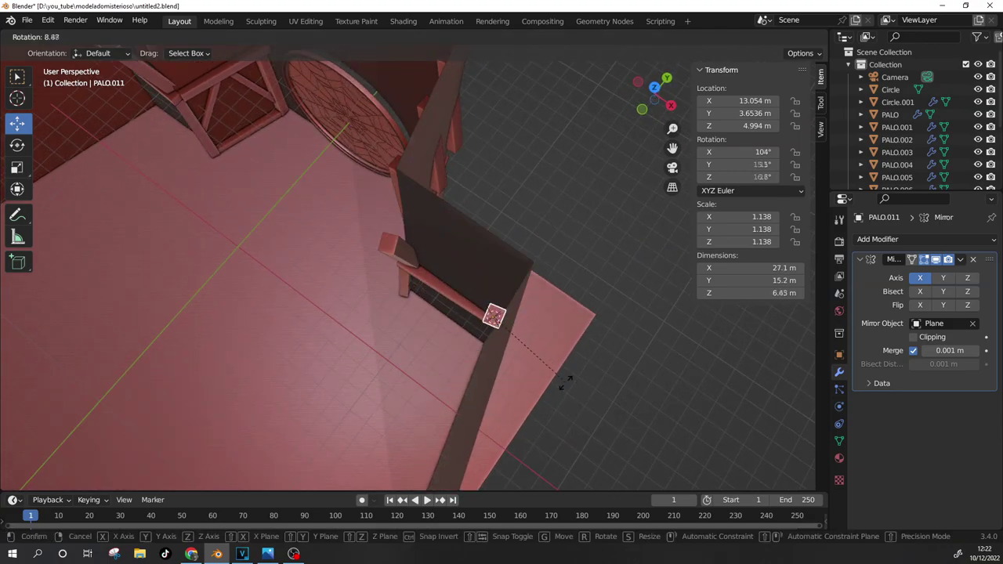
pyautogui.click(556, 384)
pyautogui.moveTo(594, 379); pyautogui.dragTo(659, 288, button='middle')
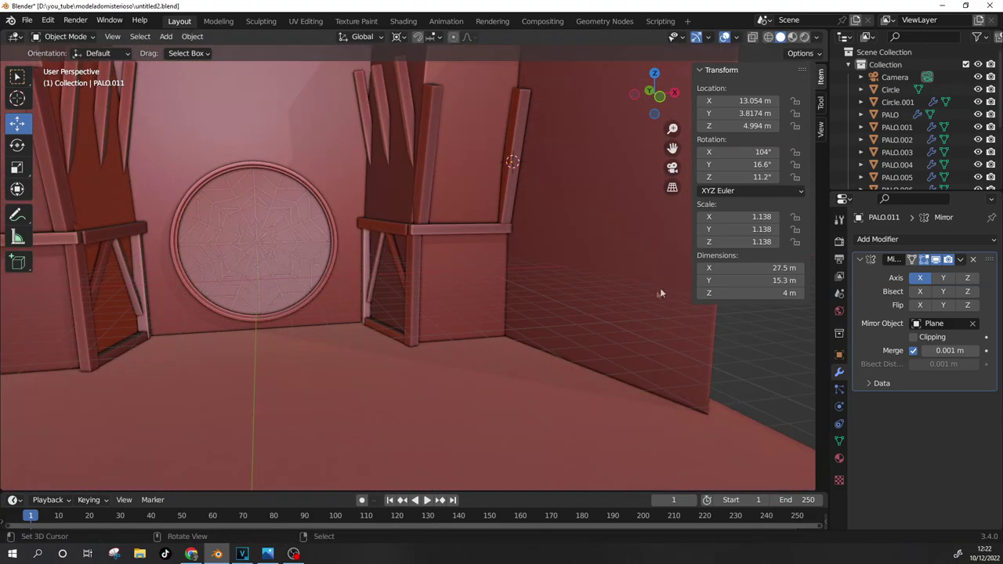
pyautogui.scroll(-2, 654, 290)
pyautogui.press('KP_0')
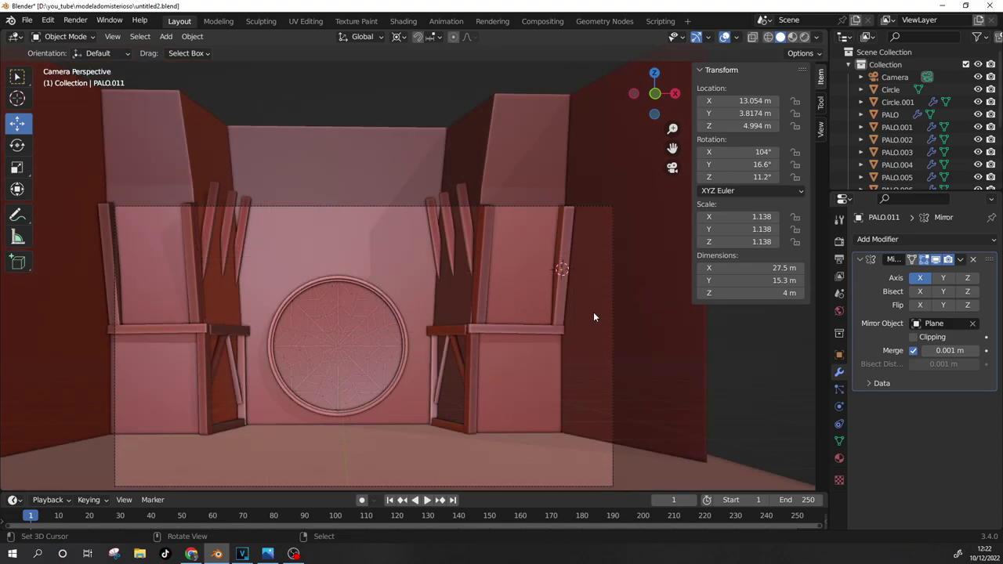
# Step: Fine-tune the first leaning post's tilt, nudging it along X and lowering it slightly
pyautogui.click(490, 242)
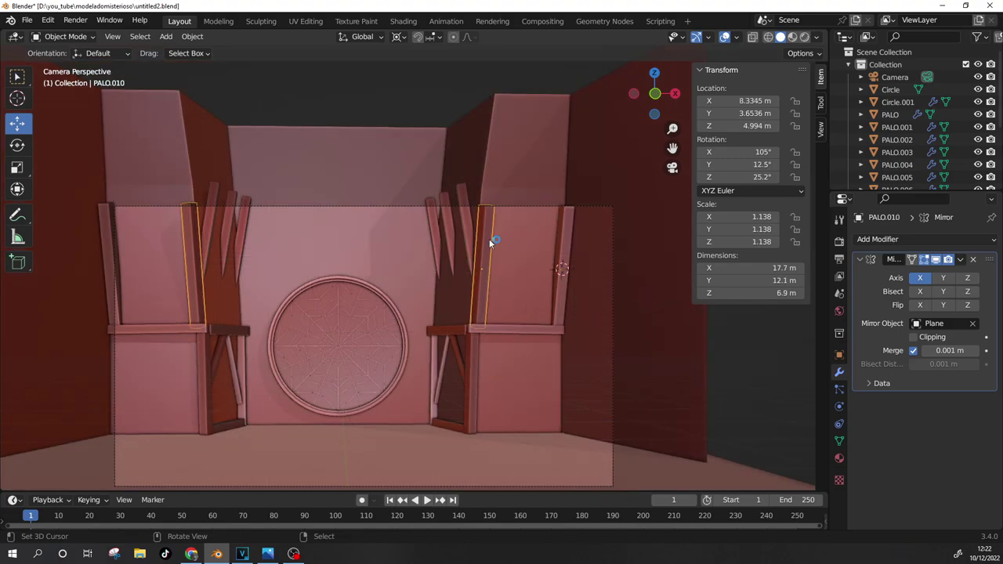
pyautogui.press('r')
pyautogui.click(530, 344)
pyautogui.moveTo(607, 269); pyautogui.dragTo(598, 269)
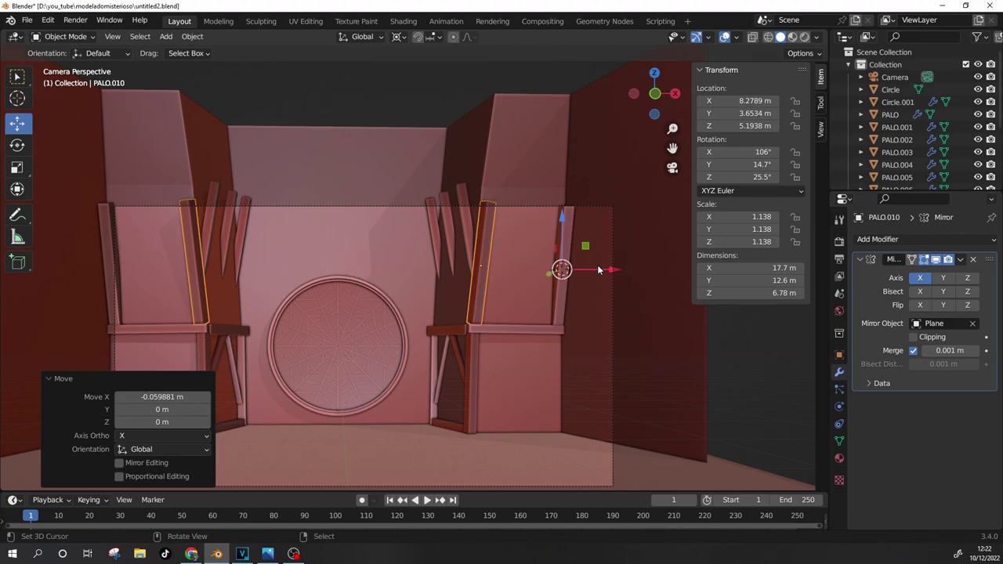
pyautogui.moveTo(560, 237); pyautogui.dragTo(573, 251)
pyautogui.click(592, 337)
pyautogui.moveTo(592, 337)
pyautogui.mouseDown(button='middle')
pyautogui.moveTo(530, 265)
pyautogui.moveTo(470, 314)
pyautogui.mouseUp(button='middle')
# Step: Raise the mirrored post PALO.011 along Z so it extends higher up the wall
pyautogui.press('Tab')
pyautogui.press('Tab')
pyautogui.click(352, 277)
pyautogui.click(352, 277)
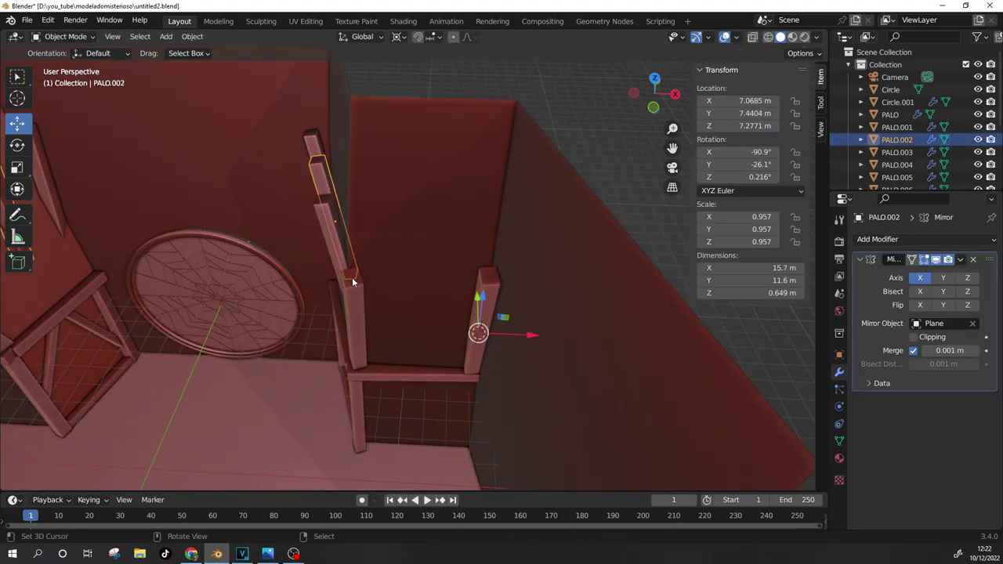
# Step: Check the mirrored posts flanking the round wall medallion from the camera view
pyautogui.press('Tab')
pyautogui.moveTo(480, 312); pyautogui.dragTo(484, 301)
pyautogui.click(484, 300)
pyautogui.hotkey('ctrl', 'z')
pyautogui.press('g')
pyautogui.press('z')
pyautogui.click(488, 251)
pyautogui.moveTo(489, 250); pyautogui.dragTo(512, 301, button='middle')
pyautogui.press('Tab')
pyautogui.press('KP_0')
pyautogui.click(512, 301)
pyautogui.moveTo(484, 369); pyautogui.dragTo(429, 333, button='middle')
pyautogui.press('KP_0')
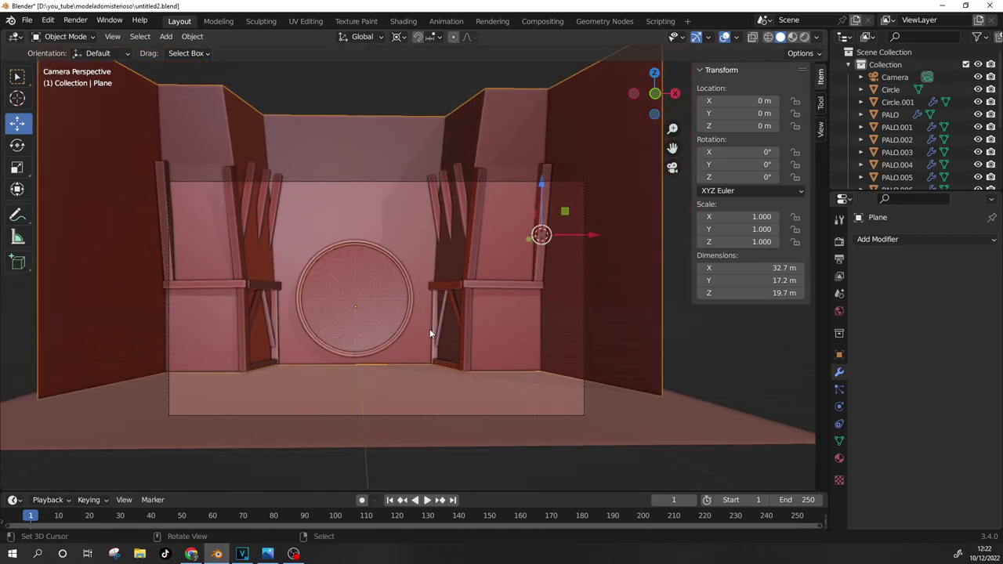
# Step: Duplicate the upright post PALO.004 and rotate the copy 90° to lie flat as a rail
pyautogui.click(464, 335)
pyautogui.keyDown('shift'); pyautogui.moveTo(504, 379); pyautogui.dragTo(346, 356, button='middle'); pyautogui.keyUp('shift')
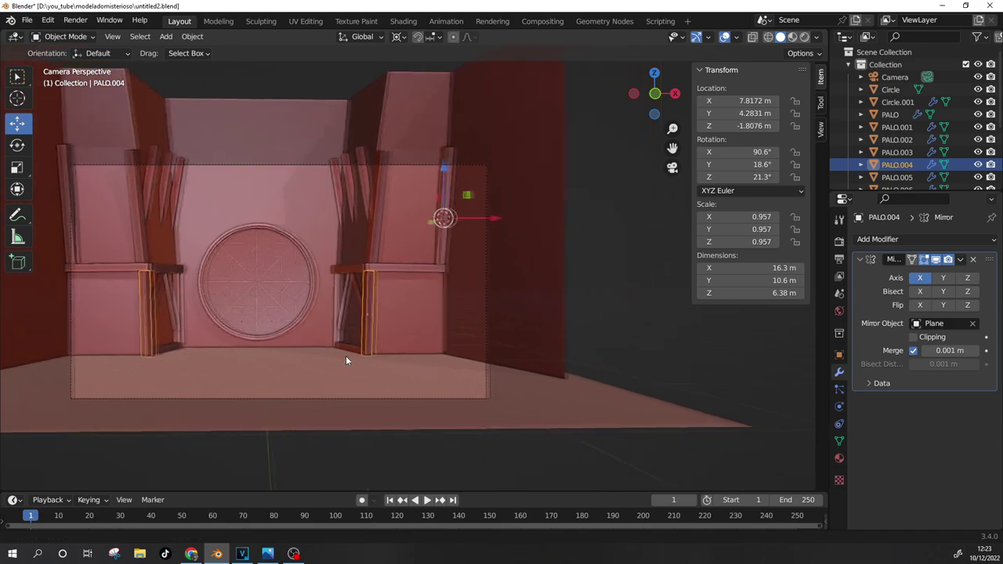
pyautogui.hotkey('shift', 'd')
pyautogui.press('Escape')
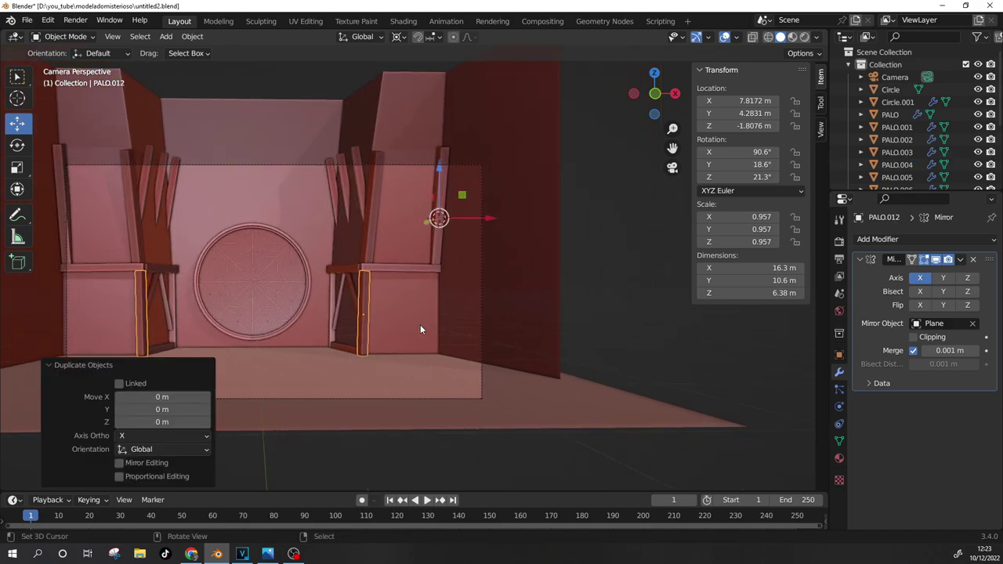
pyautogui.write('r90')
pyautogui.press('Return')
pyautogui.press('g')
pyautogui.click(480, 90)
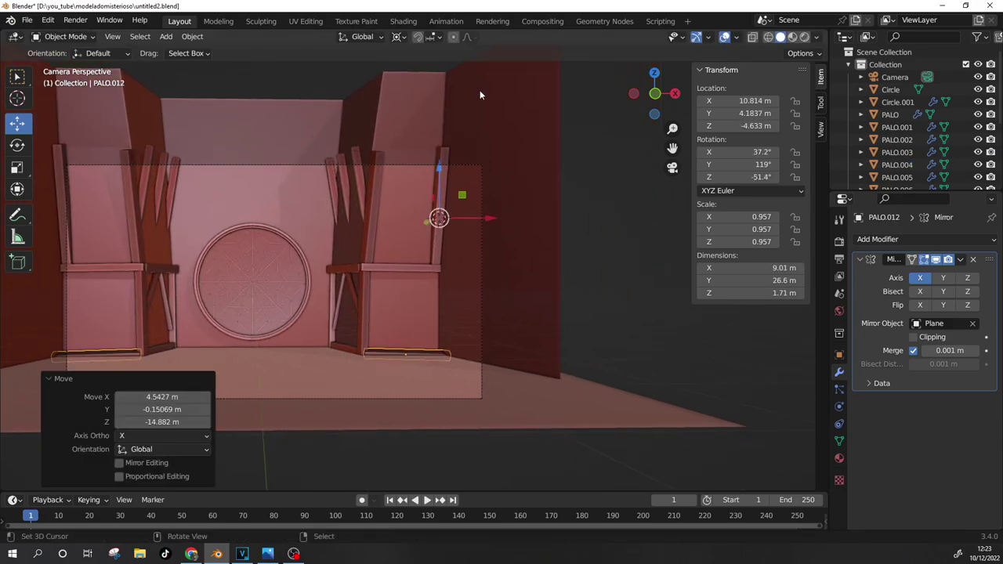
# Step: From the top view, place the rail at the shelf base and shift it along Y
pyautogui.press('KP_7')
pyautogui.keyDown('shift'); pyautogui.moveTo(573, 253); pyautogui.dragTo(411, 196, button='middle'); pyautogui.keyUp('shift')
pyautogui.scroll(4, 468, 265)
pyautogui.press('r')
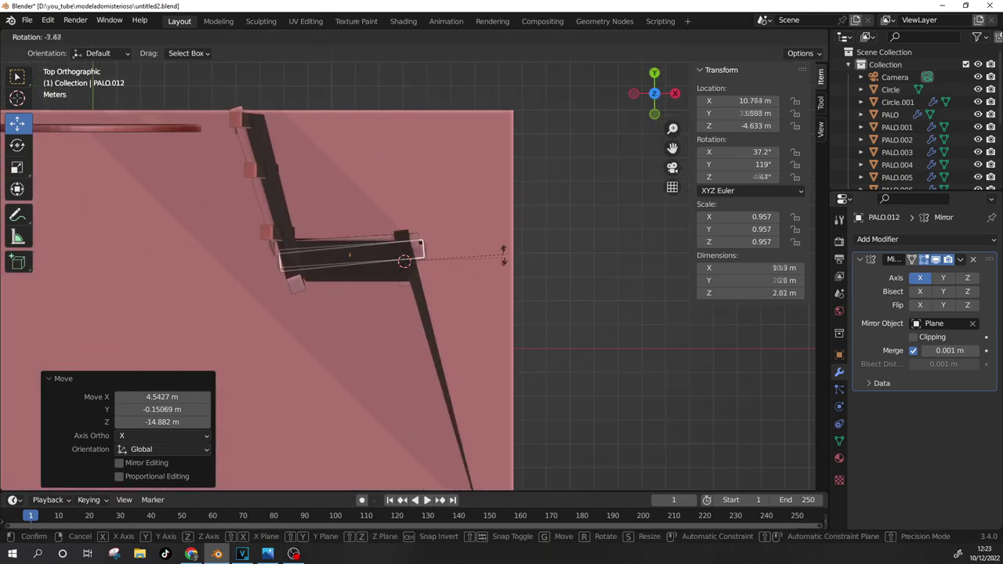
pyautogui.click(509, 251)
pyautogui.moveTo(509, 251)
pyautogui.mouseDown(button='middle')
pyautogui.moveTo(361, 241)
pyautogui.moveTo(376, 247)
pyautogui.mouseUp(button='middle')
pyautogui.press('g')
pyautogui.press('y')
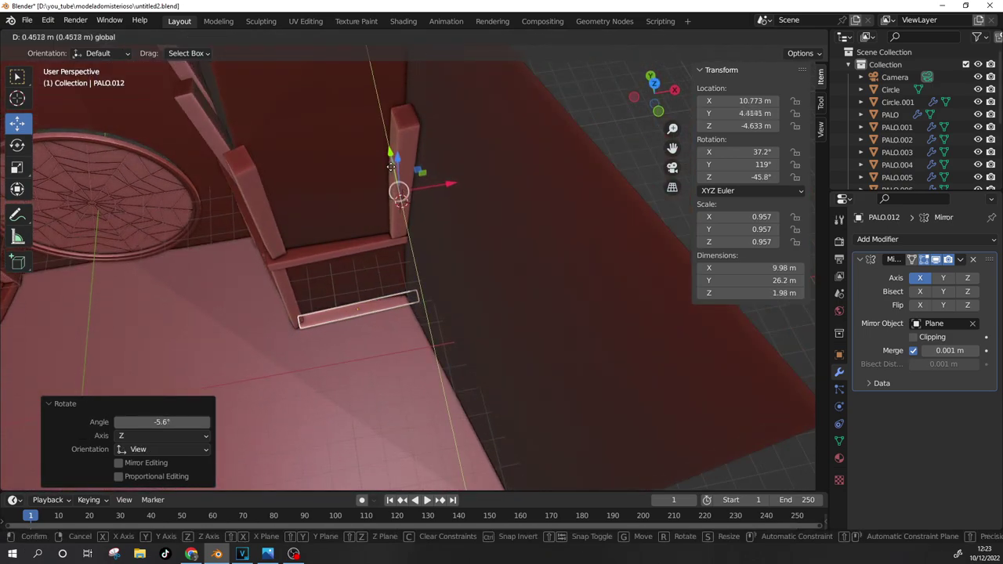
pyautogui.click(537, 306)
# Step: Adjust the rail's rotation, slide it along Y and raise it slightly along Z
pyautogui.moveTo(536, 306); pyautogui.dragTo(381, 228, button='middle')
pyautogui.press('r')
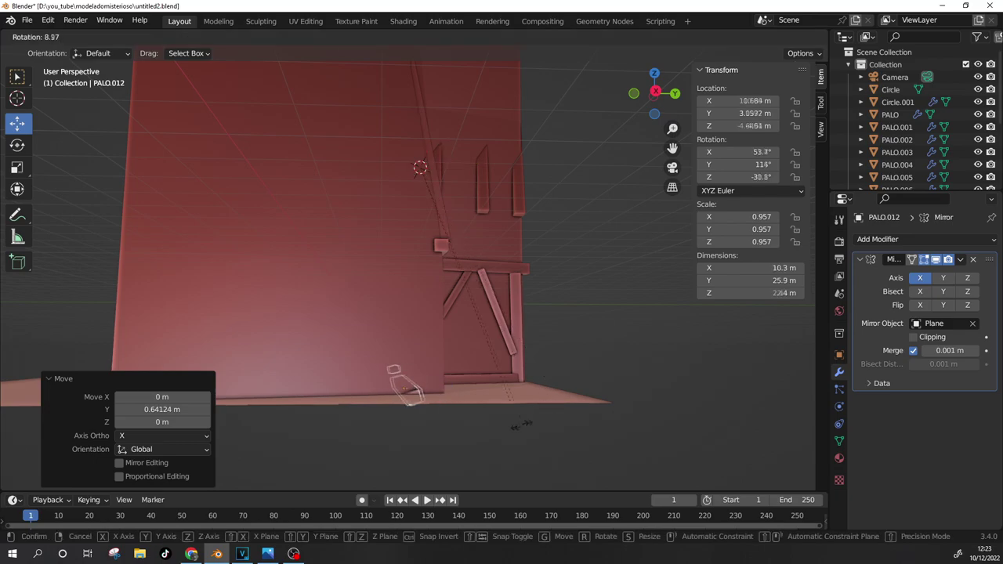
pyautogui.click(470, 425)
pyautogui.press('g')
pyautogui.press('y')
pyautogui.click(351, 351)
pyautogui.moveTo(352, 352)
pyautogui.mouseDown(button='middle')
pyautogui.moveTo(559, 343)
pyautogui.moveTo(519, 352)
pyautogui.mouseUp(button='middle')
pyautogui.press('r')
pyautogui.click(517, 388)
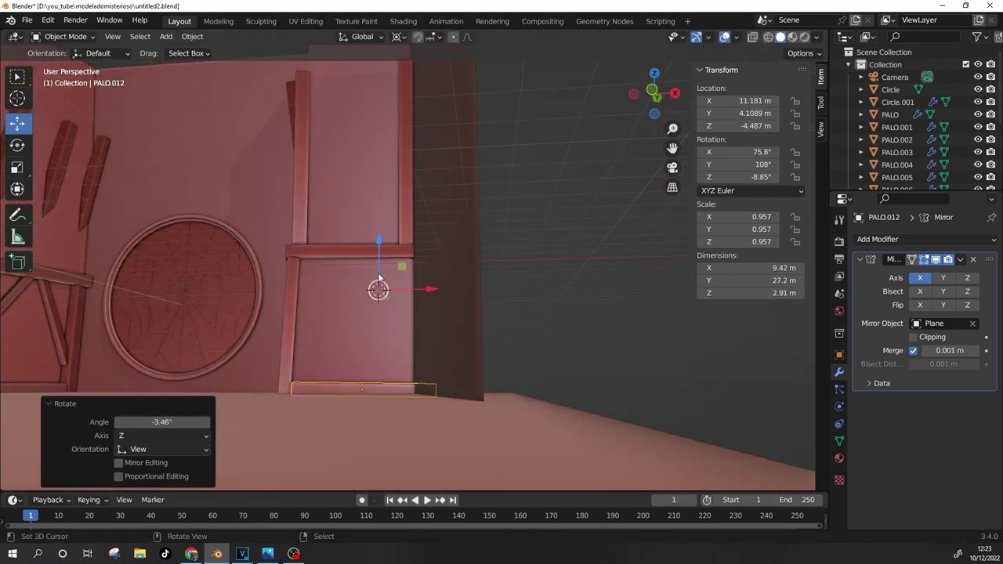
pyautogui.press('g')
pyautogui.press('z')
pyautogui.click(388, 294)
# Step: With Normal transform orientation, rotate the rail about Y and slide it along its normal
pyautogui.moveTo(417, 327)
pyautogui.mouseDown(button='middle')
pyautogui.moveTo(496, 370)
pyautogui.moveTo(260, 178)
pyautogui.mouseUp(button='middle')
pyautogui.click(100, 53)
pyautogui.click(101, 114)
pyautogui.press('r')
pyautogui.press('y')
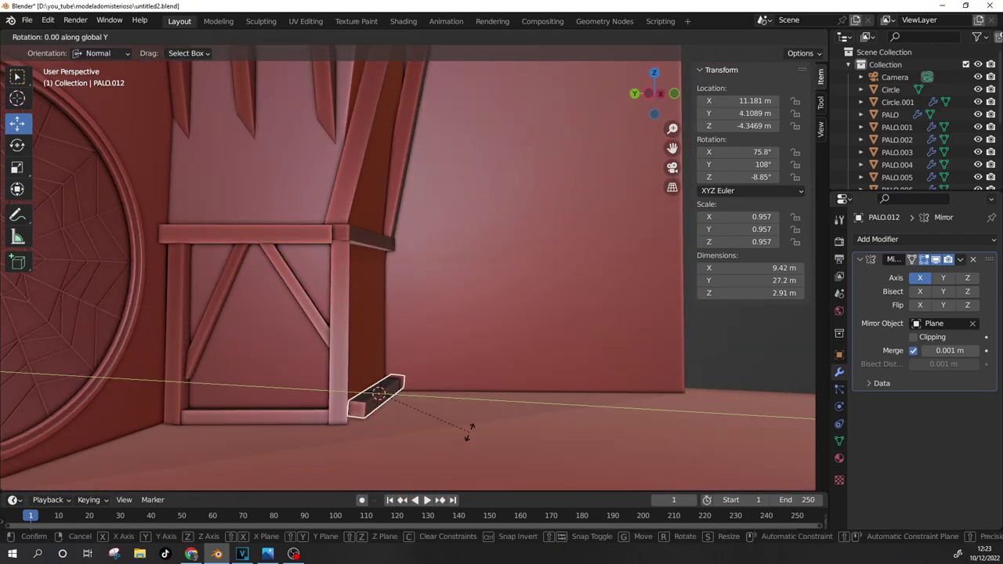
pyautogui.click(468, 427)
pyautogui.moveTo(407, 389)
pyautogui.mouseDown()
pyautogui.moveTo(436, 394)
pyautogui.moveTo(427, 389)
pyautogui.mouseUp()
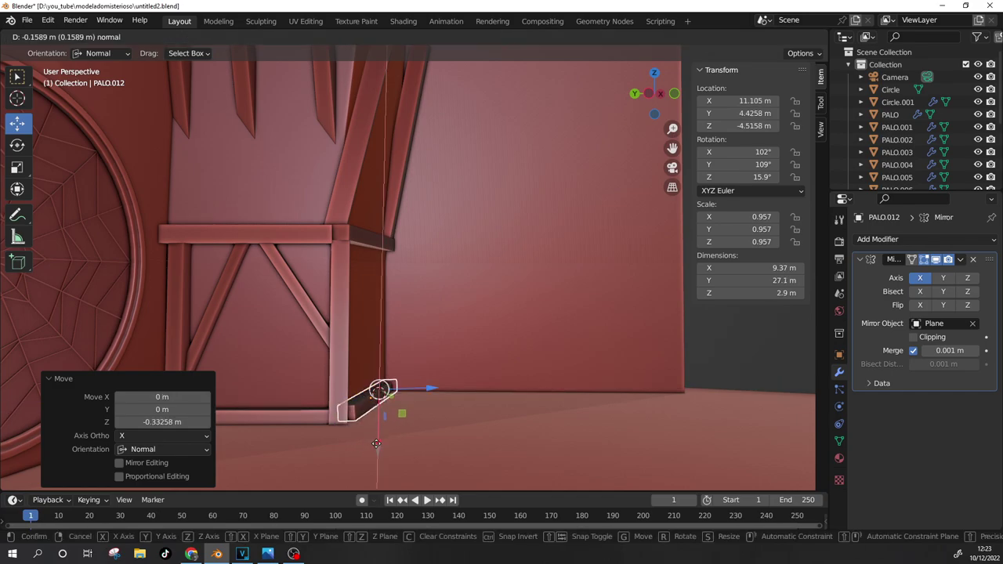
pyautogui.click(443, 433)
# Step: Rotate the rail about Z and move it down onto the floor
pyautogui.moveTo(445, 435)
pyautogui.mouseDown(button='middle')
pyautogui.moveTo(273, 439)
pyautogui.moveTo(339, 477)
pyautogui.mouseUp(button='middle')
pyautogui.click(339, 477)
pyautogui.press('r')
pyautogui.press('z')
pyautogui.click(356, 470)
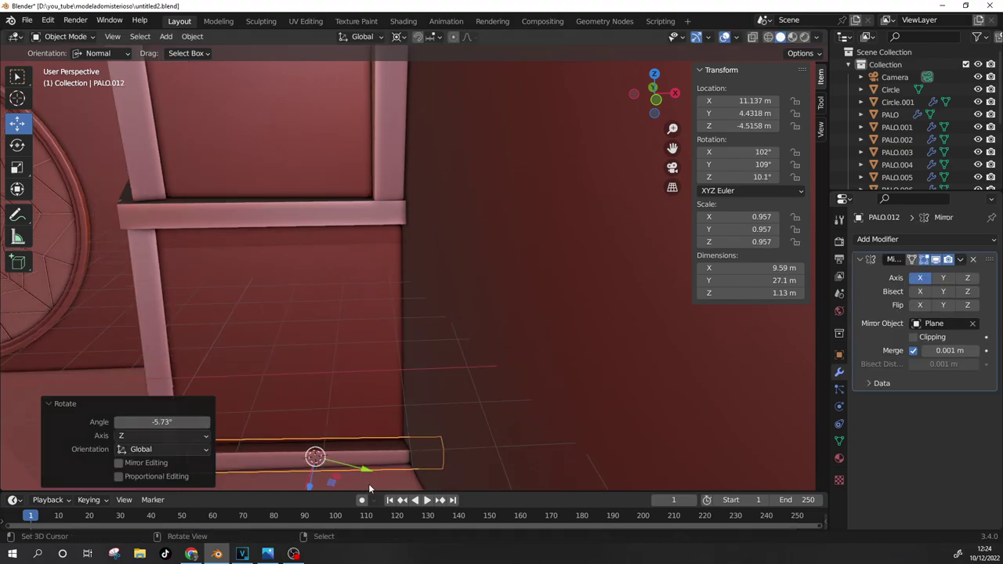
pyautogui.moveTo(356, 470)
pyautogui.mouseDown(button='middle')
pyautogui.moveTo(374, 422)
pyautogui.moveTo(409, 377)
pyautogui.moveTo(396, 383)
pyautogui.mouseUp(button='middle')
pyautogui.press('g')
pyautogui.click(368, 419)
pyautogui.click(376, 439)
pyautogui.click(389, 370)
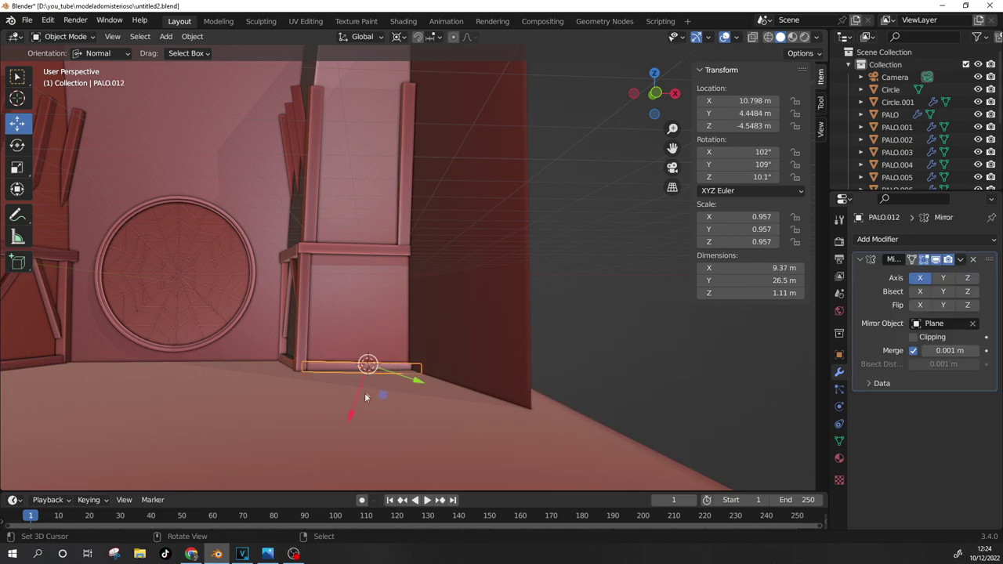
pyautogui.press('g')
pyautogui.press('Escape')
pyautogui.click(365, 396)
# Step: Duplicate the short upright post and, in Global orientation, slide the copy right along X
pyautogui.moveTo(364, 395); pyautogui.dragTo(341, 301, button='middle')
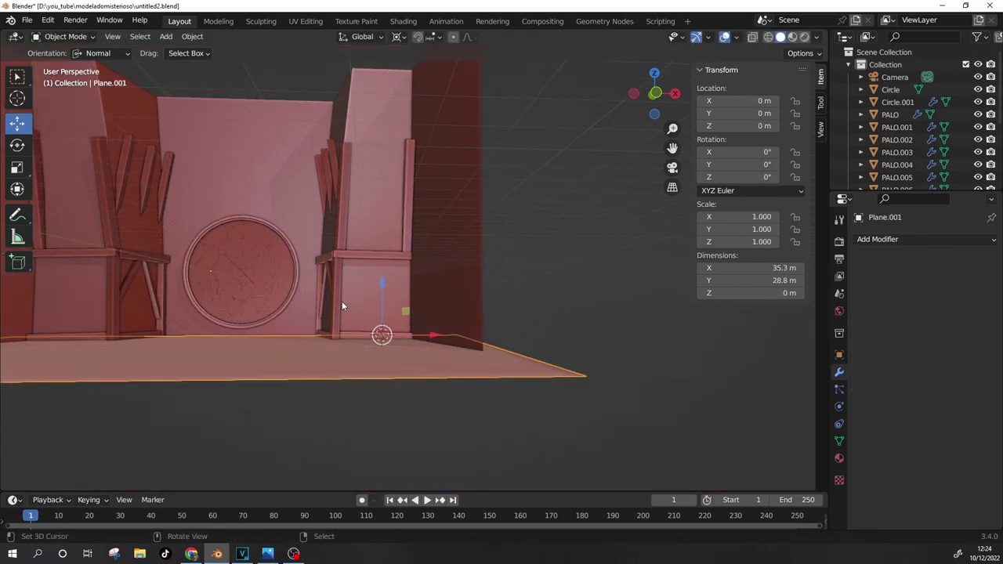
pyautogui.click(342, 301)
pyautogui.click(63, 36)
pyautogui.click(59, 57)
pyautogui.press('Tab')
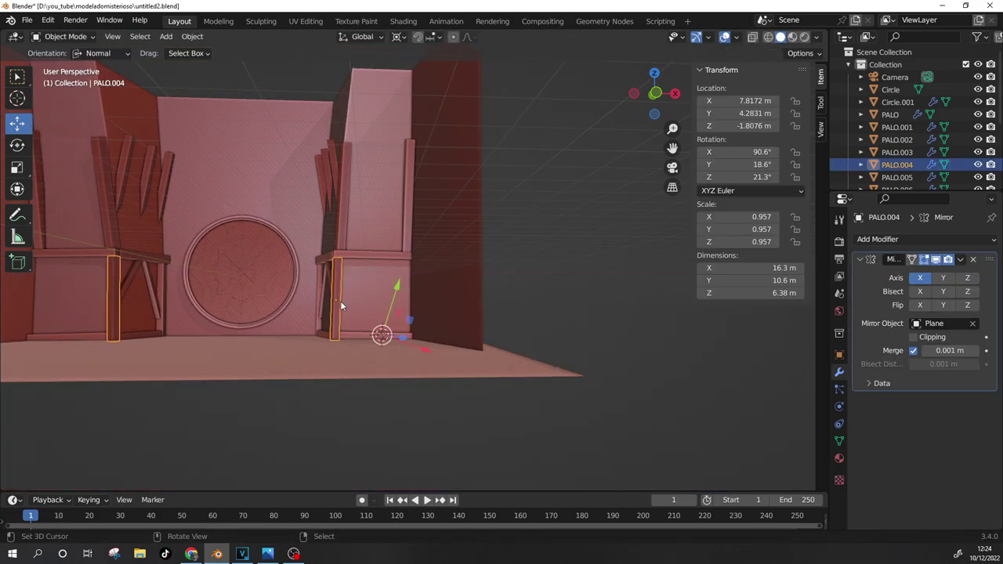
pyautogui.hotkey('shift', 'd')
pyautogui.rightClick(381, 336)
pyautogui.click(101, 53)
pyautogui.click(101, 75)
pyautogui.moveTo(430, 336); pyautogui.dragTo(478, 330)
pyautogui.moveTo(478, 330); pyautogui.dragTo(468, 277, button='middle')
pyautogui.scroll(5, 490, 297)
# Step: Shift the new post PALO.013 along Y and rotate it about Z
pyautogui.press('g')
pyautogui.press('y')
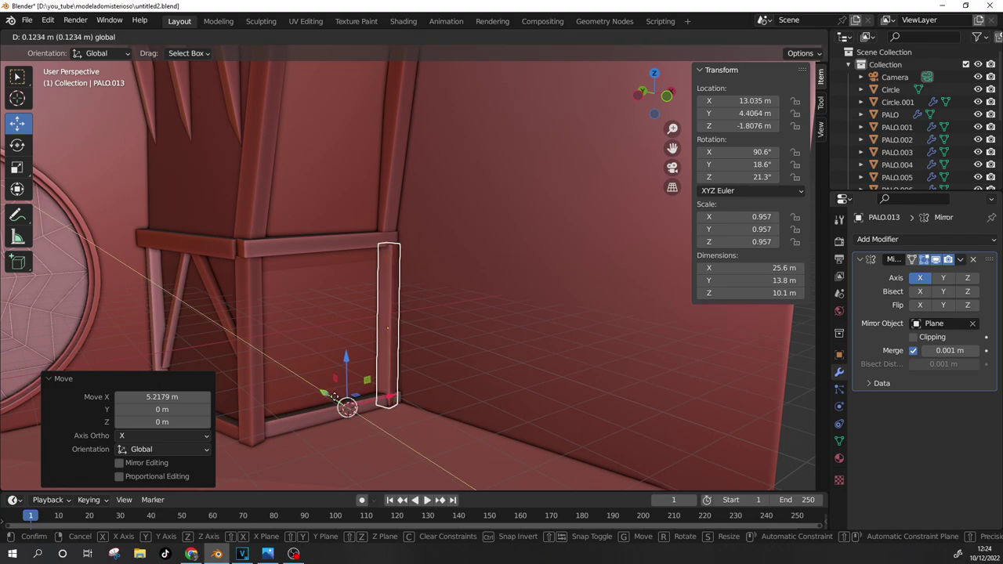
pyautogui.click(330, 398)
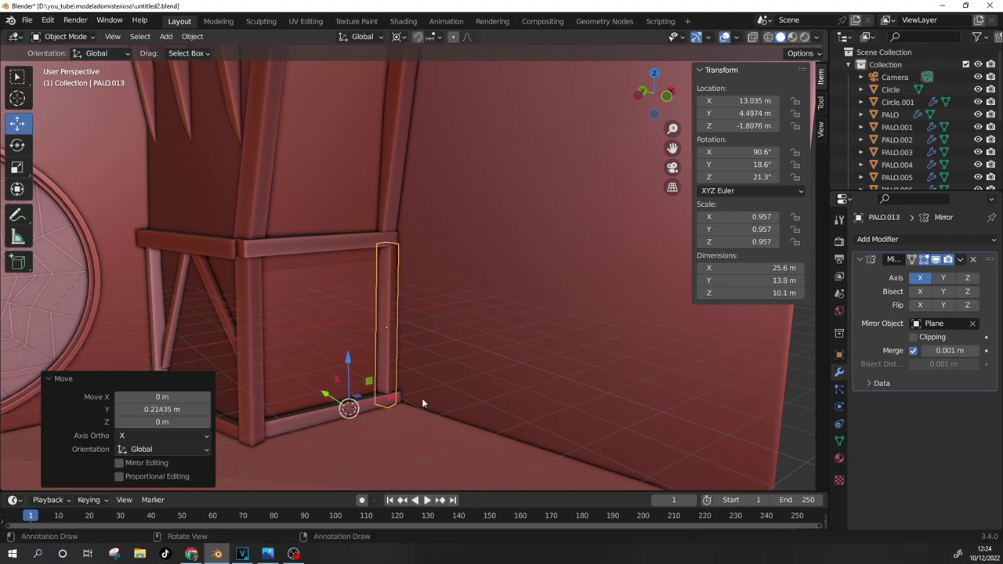
pyautogui.press('r')
pyautogui.press('z')
pyautogui.click(329, 392)
# Step: Set PALO.013 at the shelf frame's front corner and save untitled2.blend
pyautogui.press('g')
pyautogui.press('y')
pyautogui.click(396, 436)
pyautogui.moveTo(395, 435); pyautogui.dragTo(298, 370, button='middle')
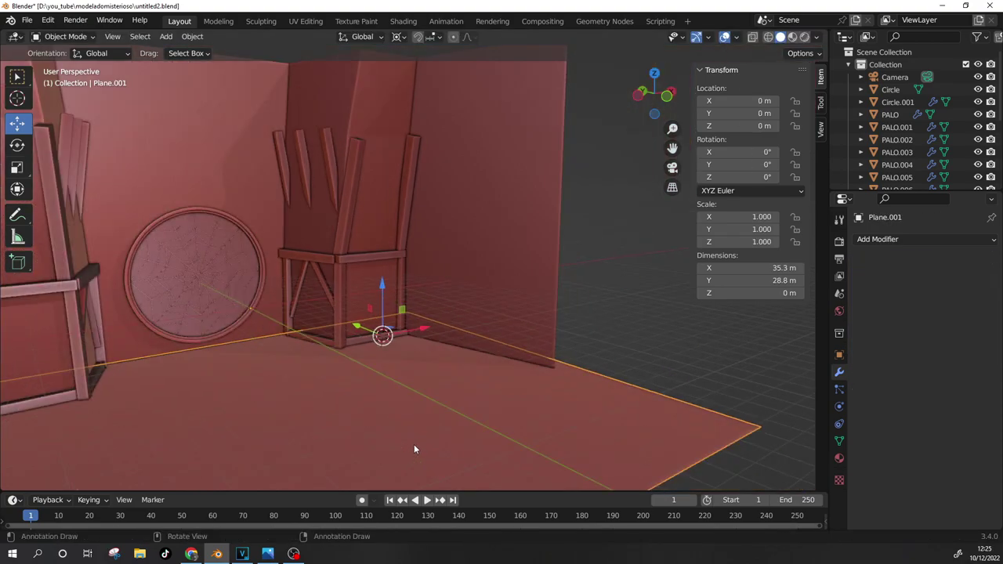
pyautogui.press('KP_0')
pyautogui.click(27, 20)
pyautogui.click(43, 104)
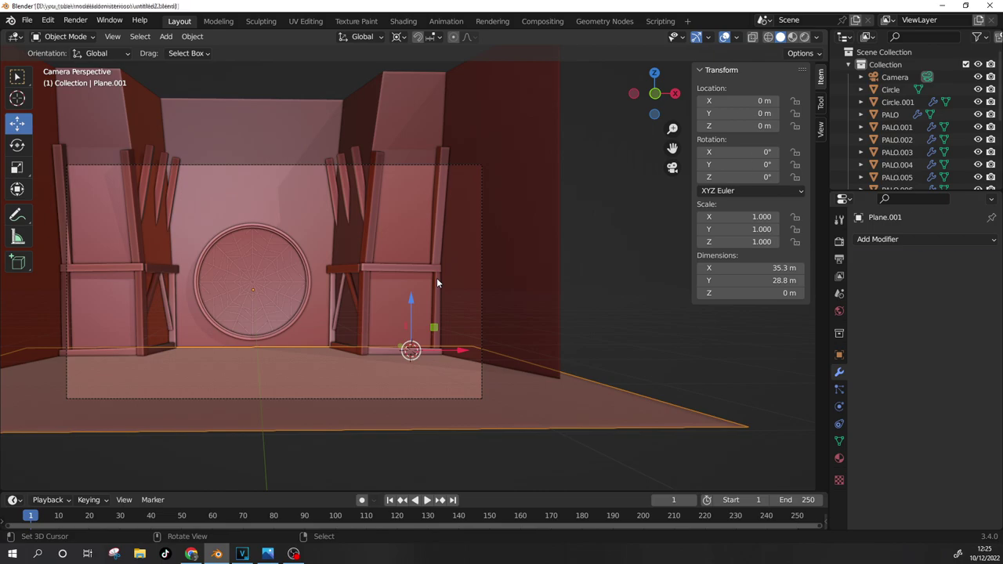
# Step: Select the wall Plane with the round opening and save untitled2.blend again
pyautogui.click(436, 344)
pyautogui.click(455, 352)
pyautogui.click(450, 354)
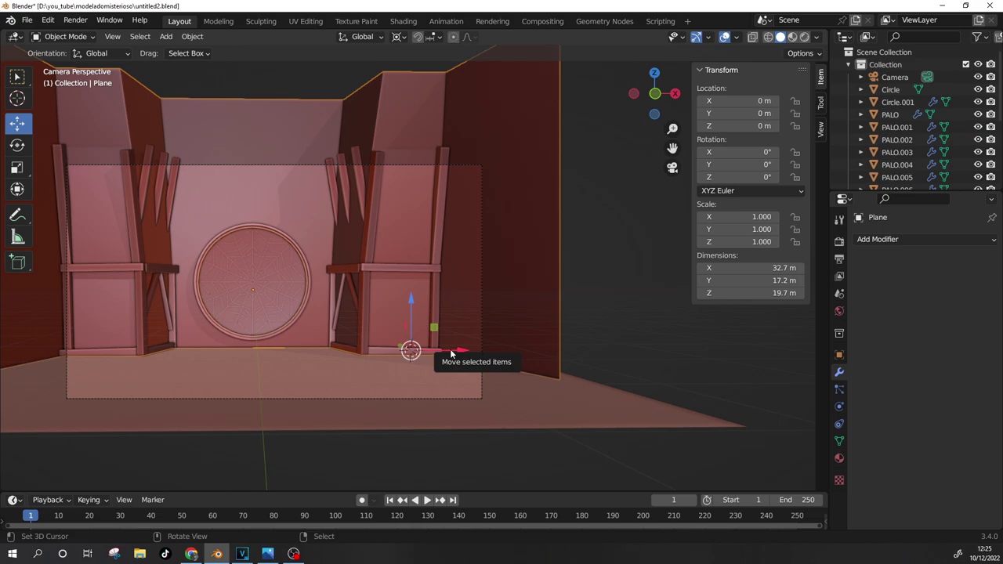
pyautogui.moveTo(451, 354); pyautogui.dragTo(471, 339, button='middle')
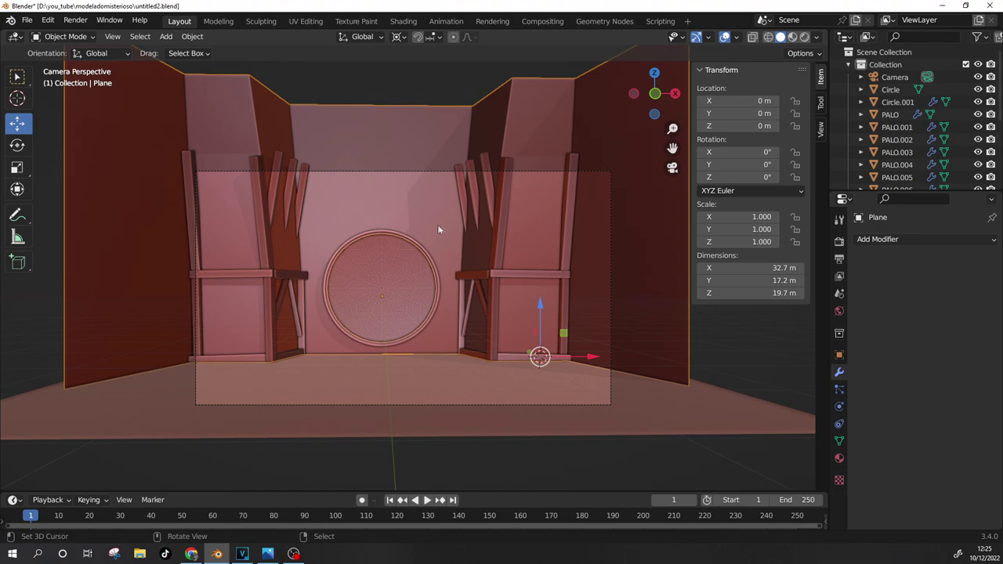
pyautogui.click(28, 22)
pyautogui.click(39, 101)
# Step: Show the wall Plane alone in Local View and zoom toward its front opening
pyautogui.scroll(-3, 408, 217)
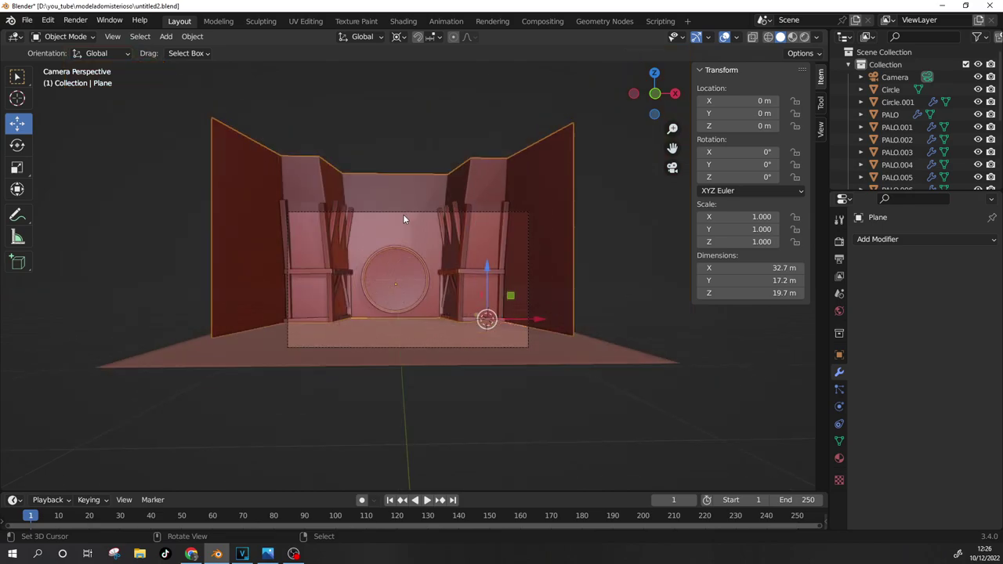
pyautogui.press('KP_Divide')
pyautogui.scroll(3, 403, 214)
pyautogui.moveTo(459, 249)
pyautogui.mouseDown(button='middle')
pyautogui.moveTo(399, 285)
pyautogui.moveTo(412, 239)
pyautogui.mouseUp(button='middle')
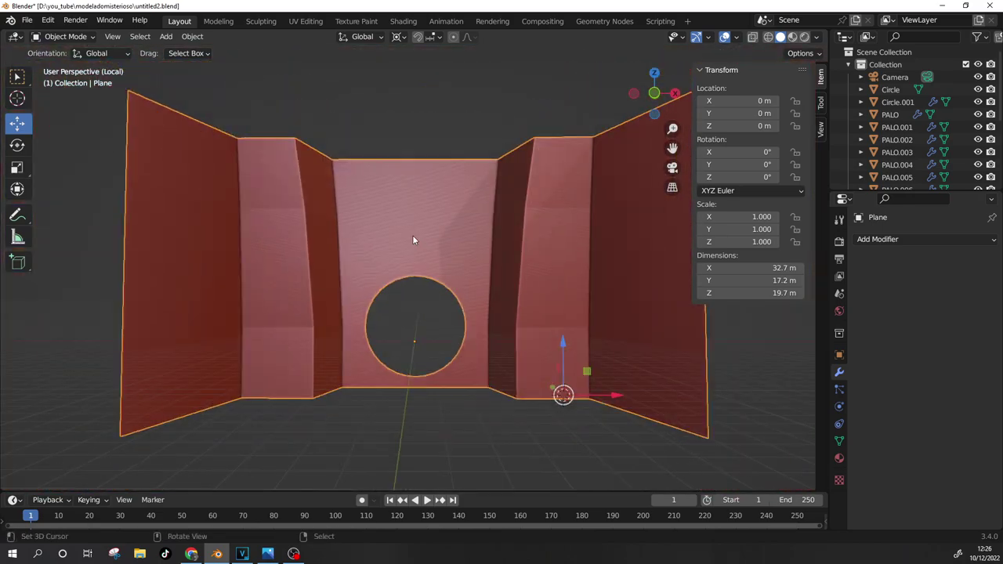
# Step: In Shading front view with Material Preview, add material PARED to the wall, then minimize Blender
pyautogui.click(402, 22)
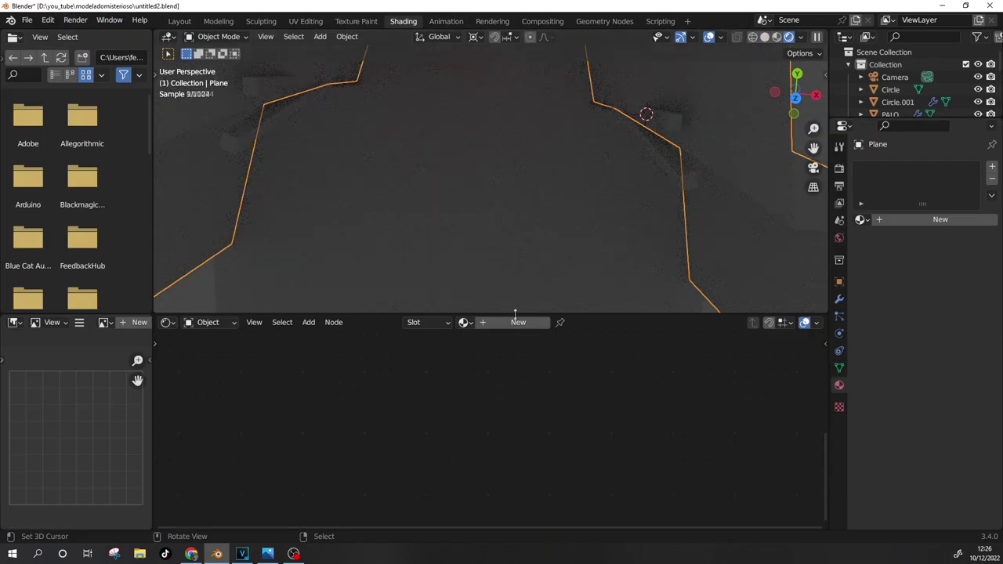
pyautogui.click(777, 37)
pyautogui.scroll(-5, 597, 176)
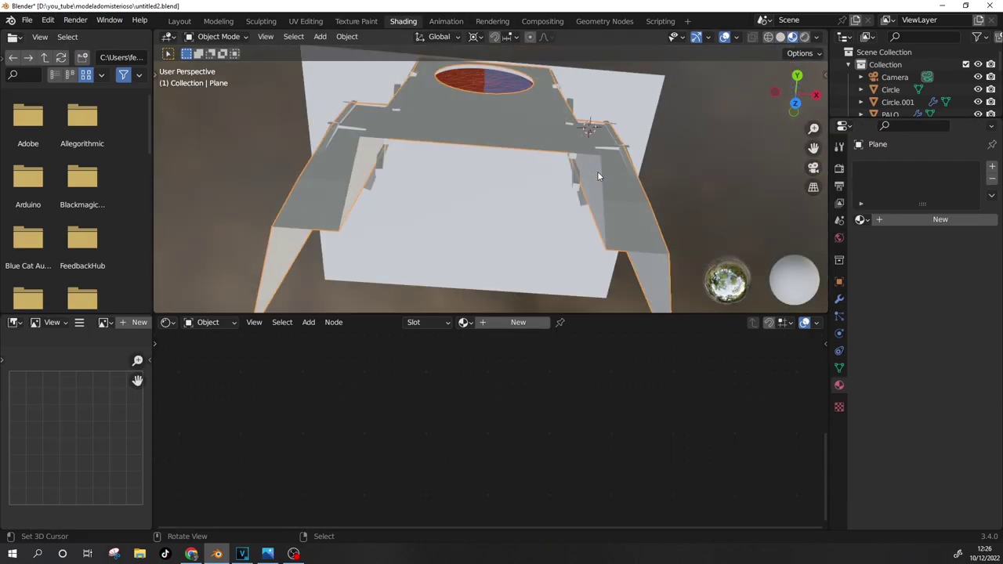
pyautogui.press('KP_1')
pyautogui.click(936, 219)
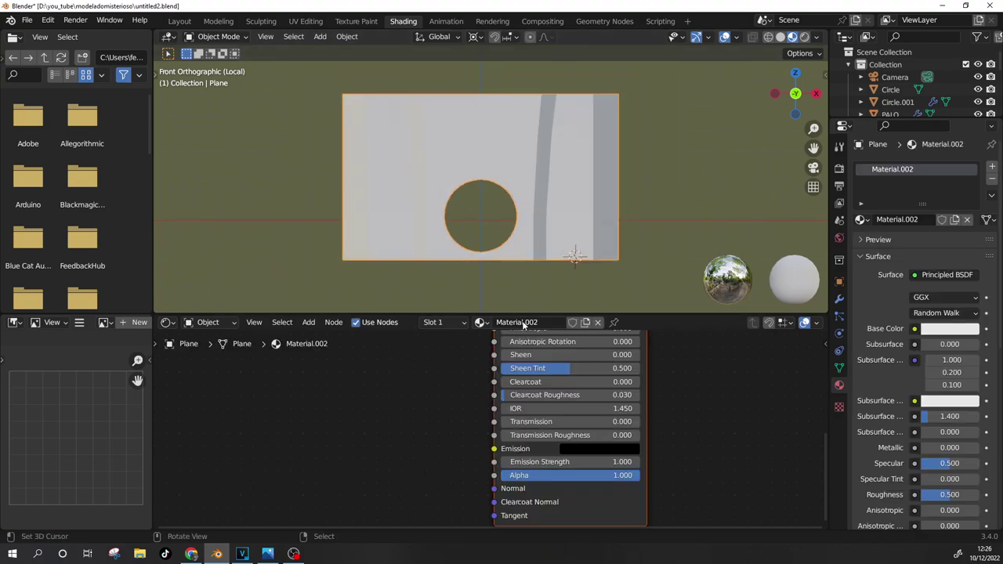
pyautogui.press('Return')
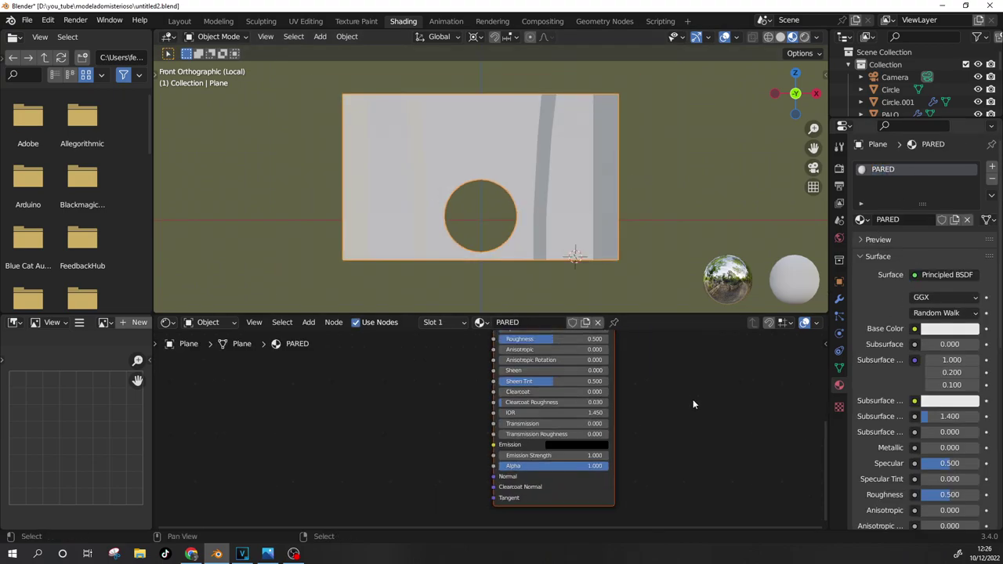
pyautogui.click(943, 6)
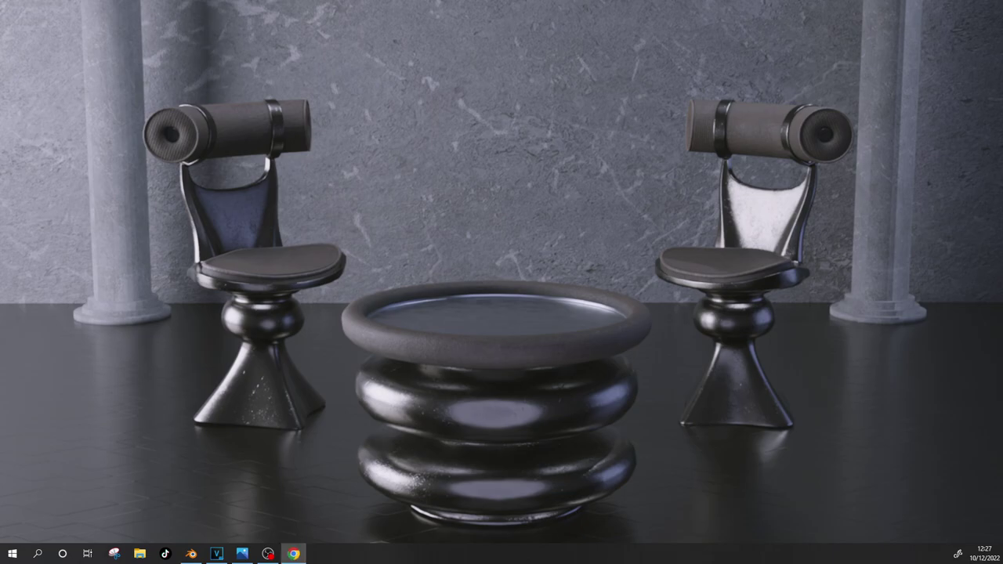
# Step: Launch Chrome and search Google for 'TEXTURAS', skimming the results
pyautogui.click(293, 553)
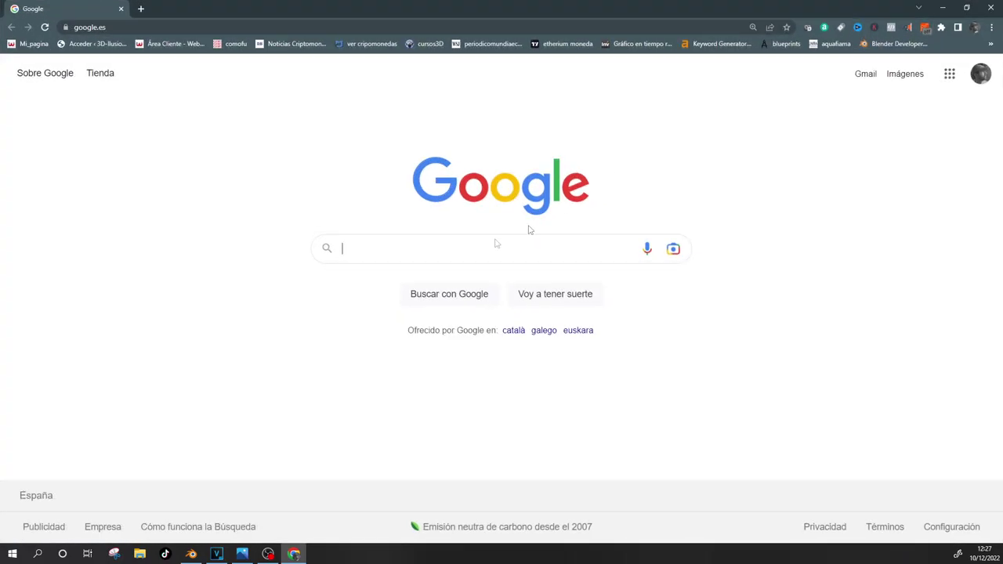
pyautogui.click(421, 244)
pyautogui.write('TEXTURAS')
pyautogui.press('Return')
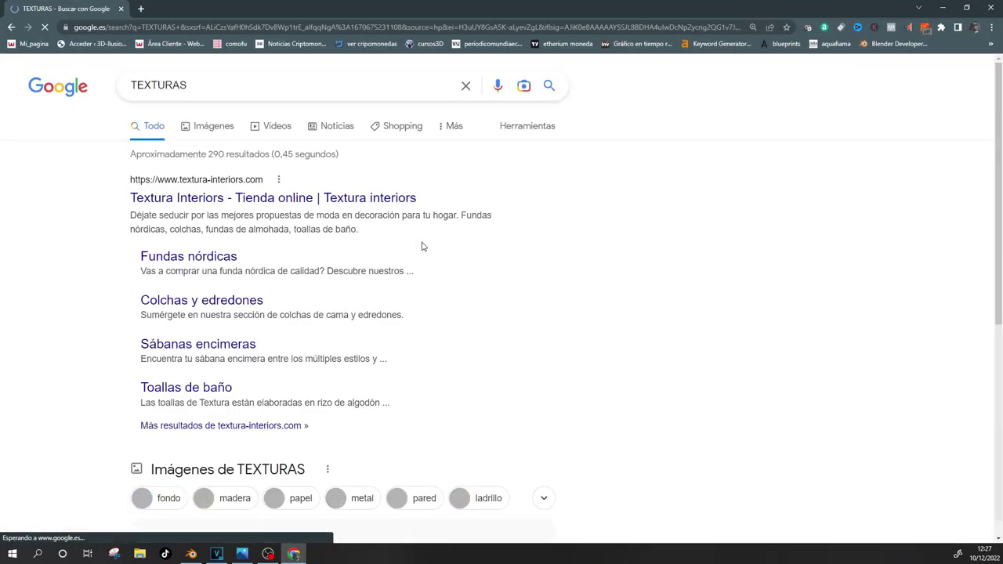
pyautogui.scroll(-2, 263, 351)
pyautogui.scroll(-6, 262, 351)
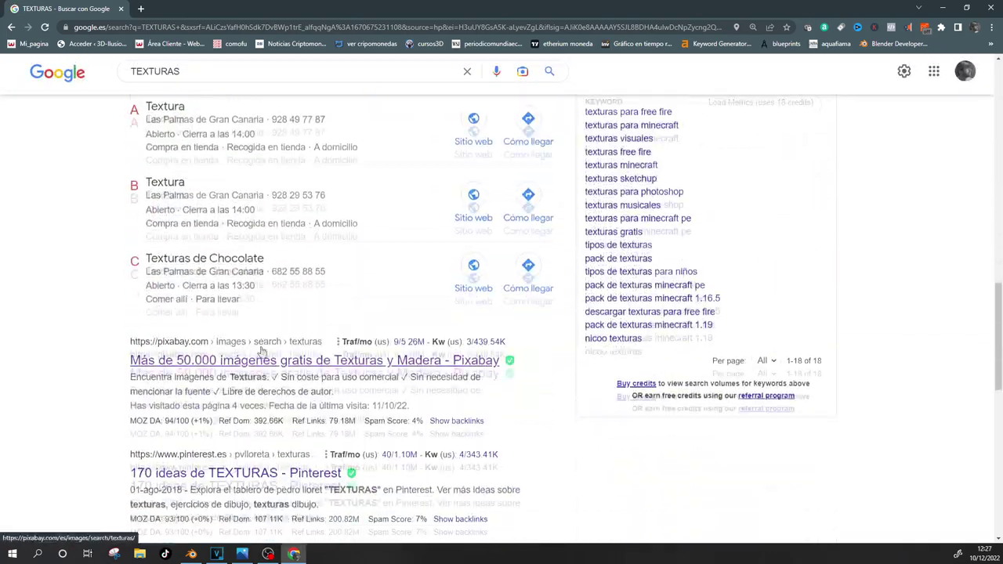
pyautogui.scroll(-1, 262, 351)
pyautogui.scroll(1, 262, 351)
# Step: Refine the query to 'TEXTURAS 3D' and open the 3dtextures.me result
pyautogui.click(259, 78)
pyautogui.write('ED')
pyautogui.press('Return')
pyautogui.click(258, 83)
pyautogui.press('BackSpace')
pyautogui.press('BackSpace')
pyautogui.press('BackSpace')
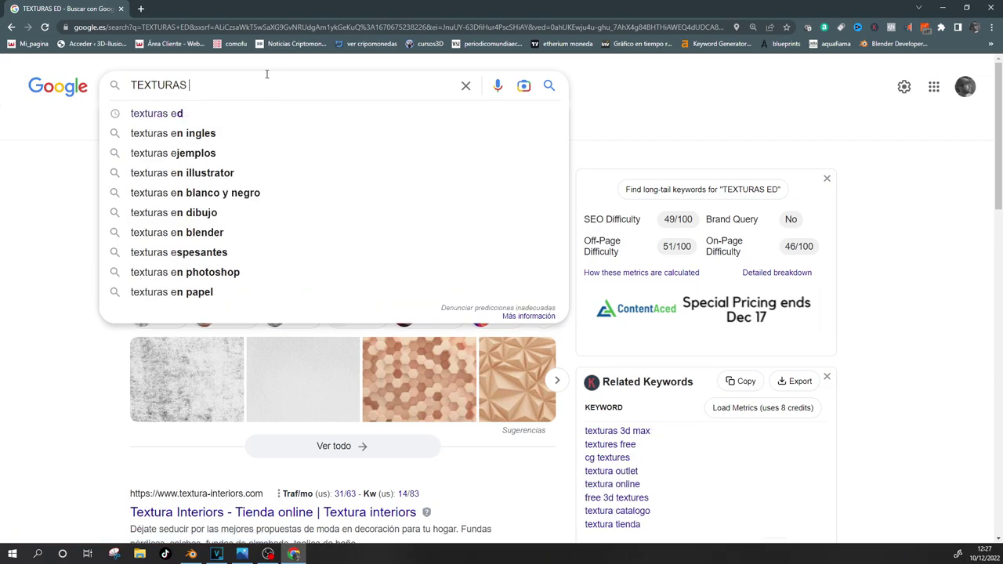
pyautogui.write('3D')
pyautogui.press('Return')
pyautogui.click(235, 354)
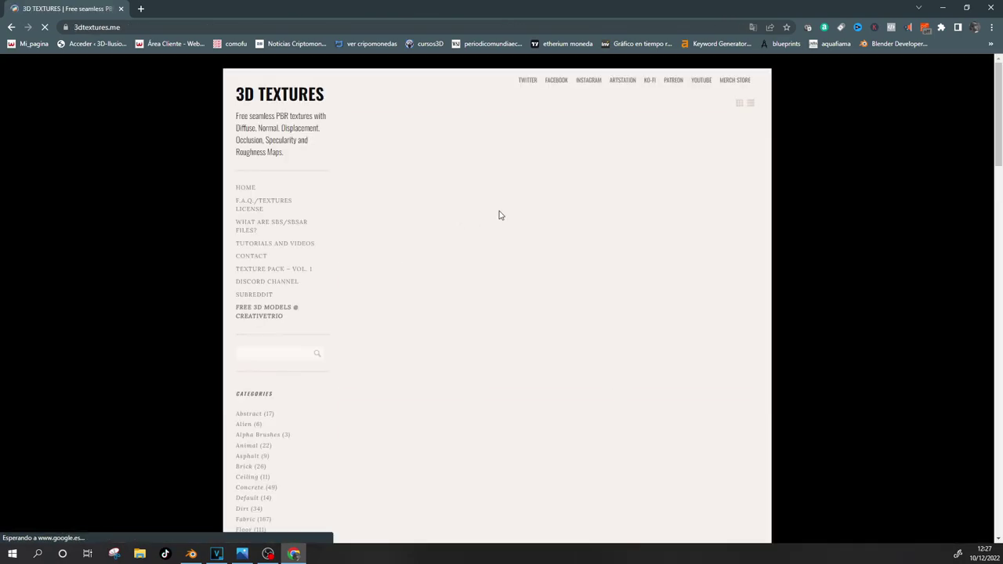
# Step: Dismiss the cookie notice and scroll through the 3dtextures.me home page
pyautogui.click(552, 405)
pyautogui.scroll(-3, 664, 380)
pyautogui.scroll(-5, 665, 380)
pyautogui.scroll(-5, 666, 380)
pyautogui.scroll(-5, 666, 380)
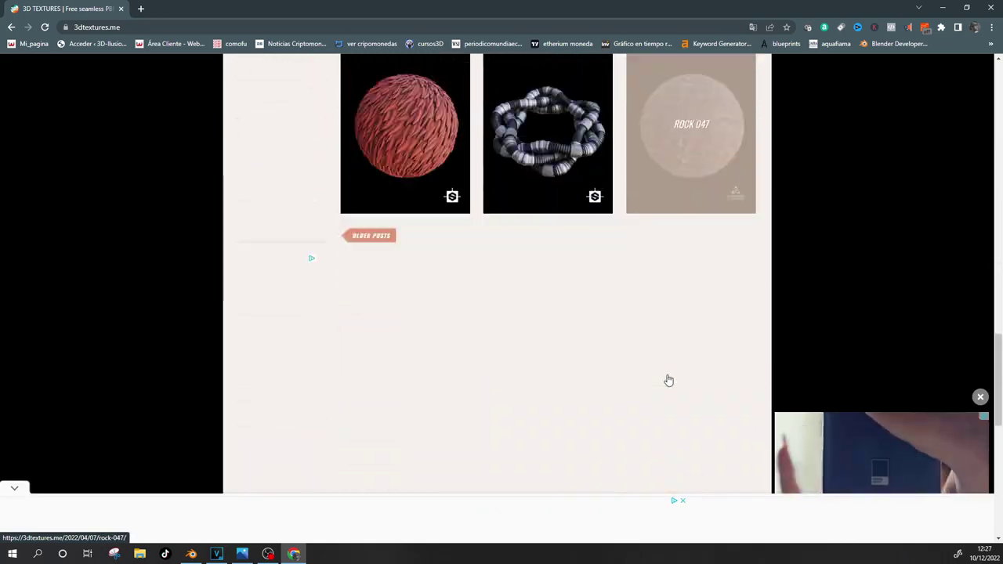
pyautogui.scroll(2, 665, 337)
pyautogui.scroll(5, 666, 333)
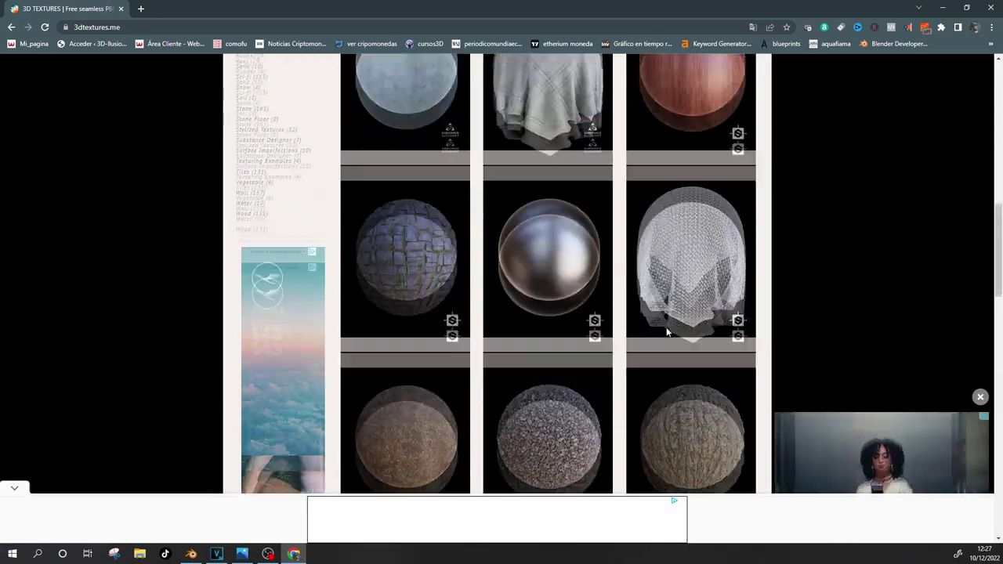
pyautogui.scroll(5, 666, 333)
pyautogui.scroll(1, 239, 313)
pyautogui.scroll(3, 254, 310)
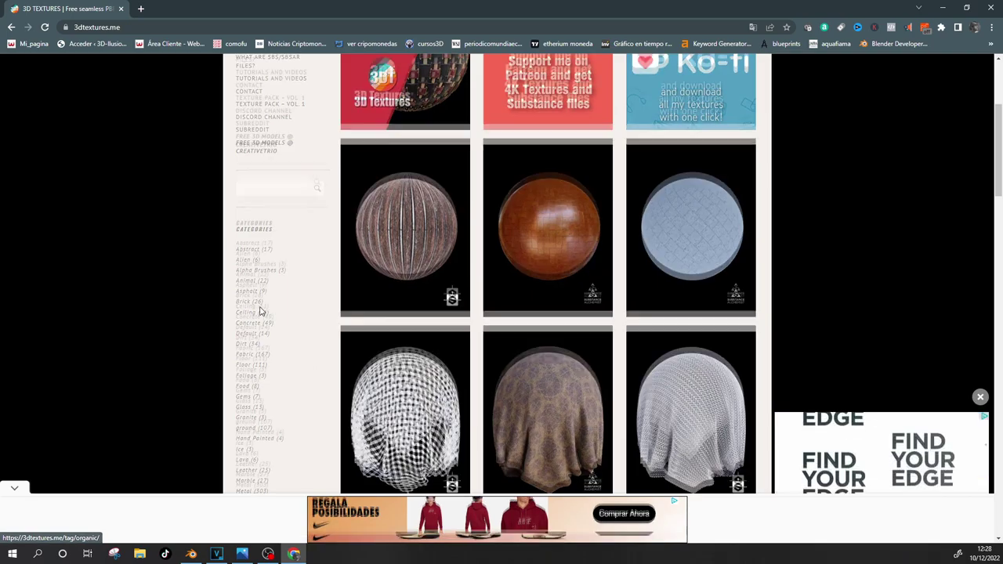
pyautogui.scroll(-3, 261, 307)
pyautogui.scroll(-1, 316, 294)
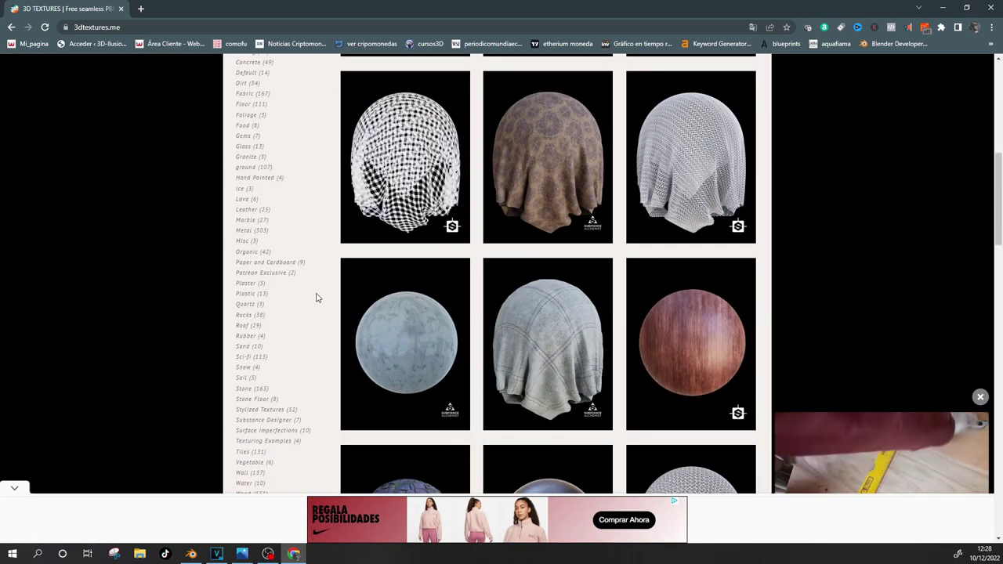
pyautogui.scroll(-1, 315, 294)
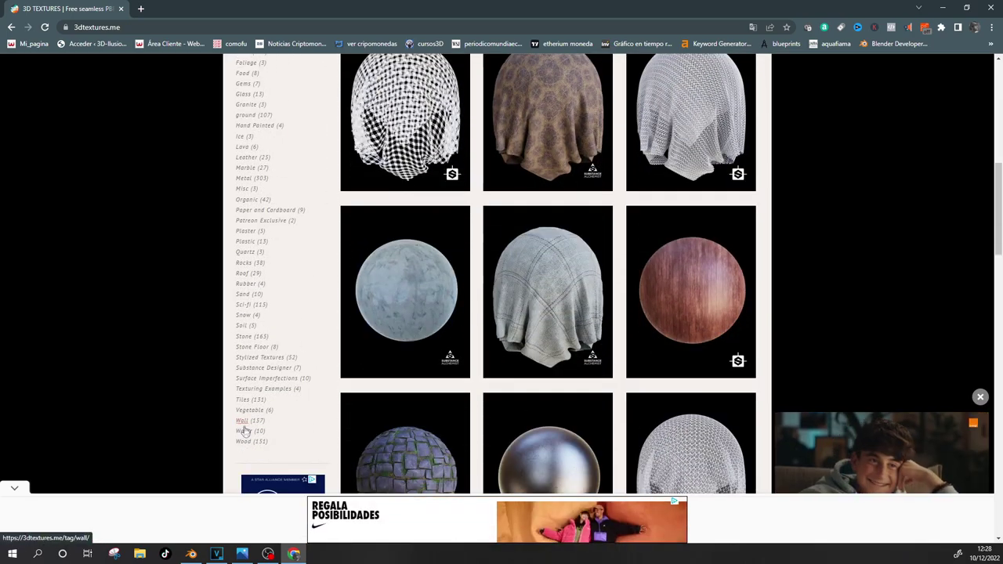
pyautogui.scroll(1, 251, 307)
# Step: Browse the Roof texture category, closing the ad popup, then the Marble category
pyautogui.click(244, 325)
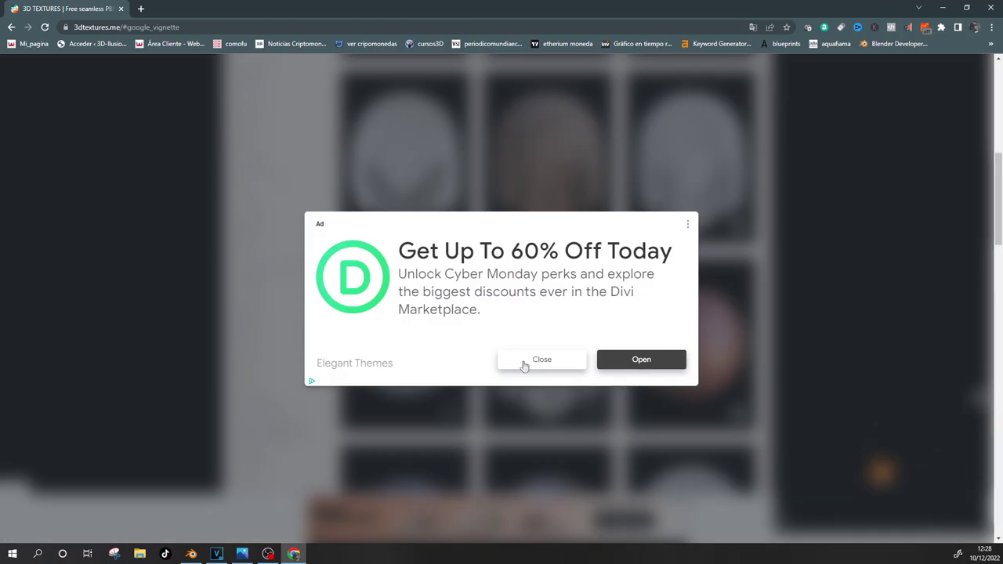
pyautogui.click(523, 452)
pyautogui.scroll(-2, 289, 396)
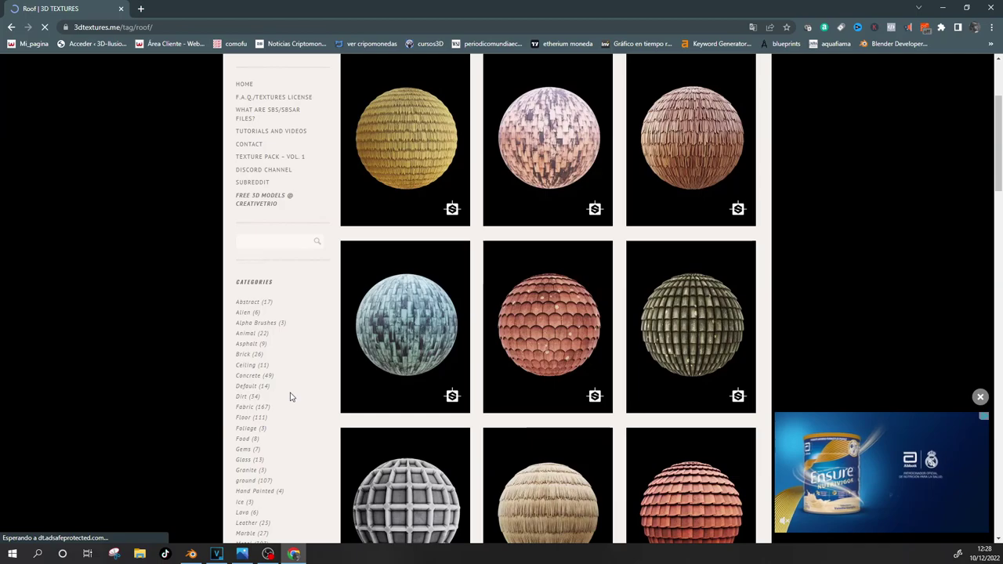
pyautogui.scroll(-3, 289, 396)
pyautogui.scroll(-1, 289, 396)
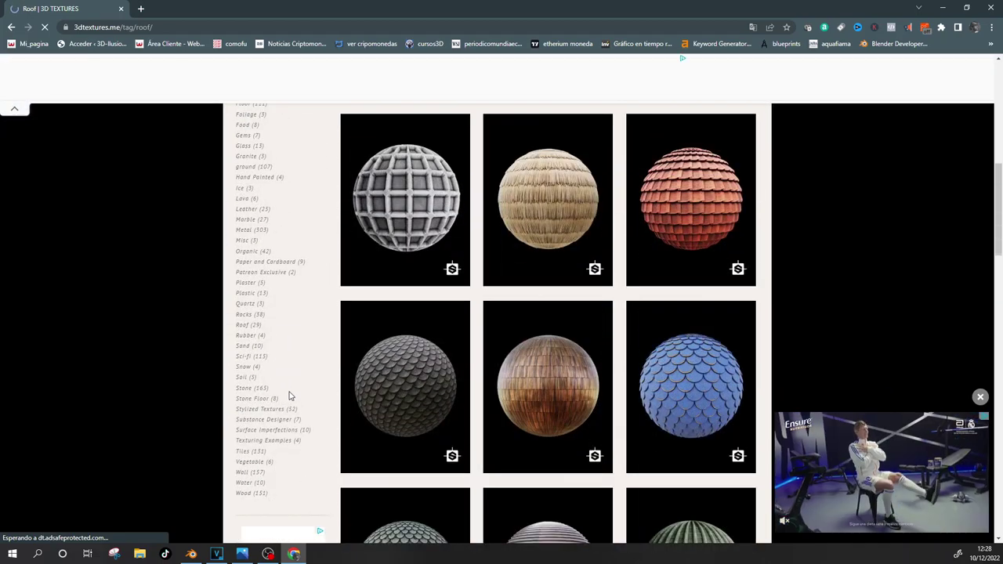
pyautogui.scroll(1, 290, 395)
pyautogui.scroll(1, 290, 391)
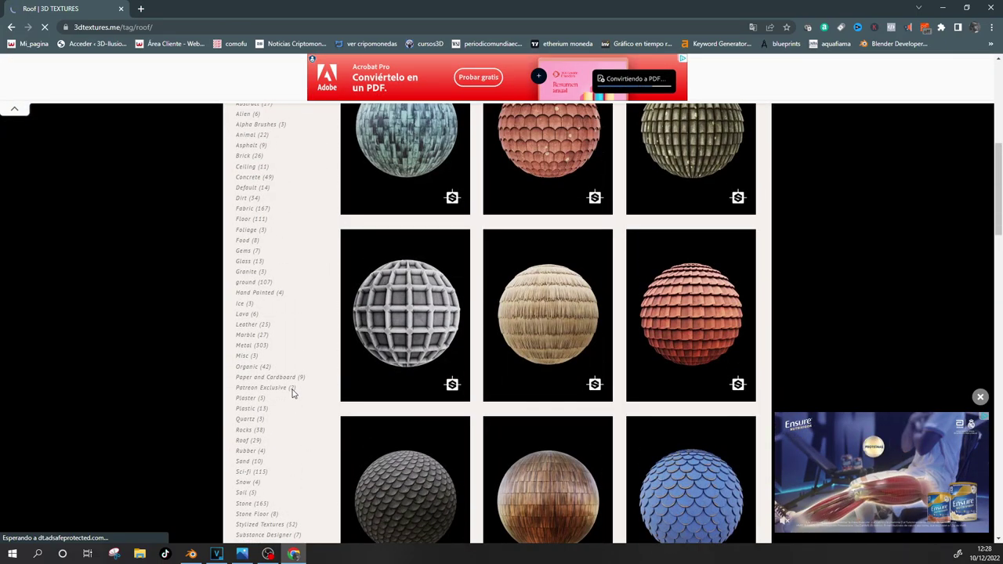
pyautogui.click(266, 336)
pyautogui.scroll(-3, 275, 429)
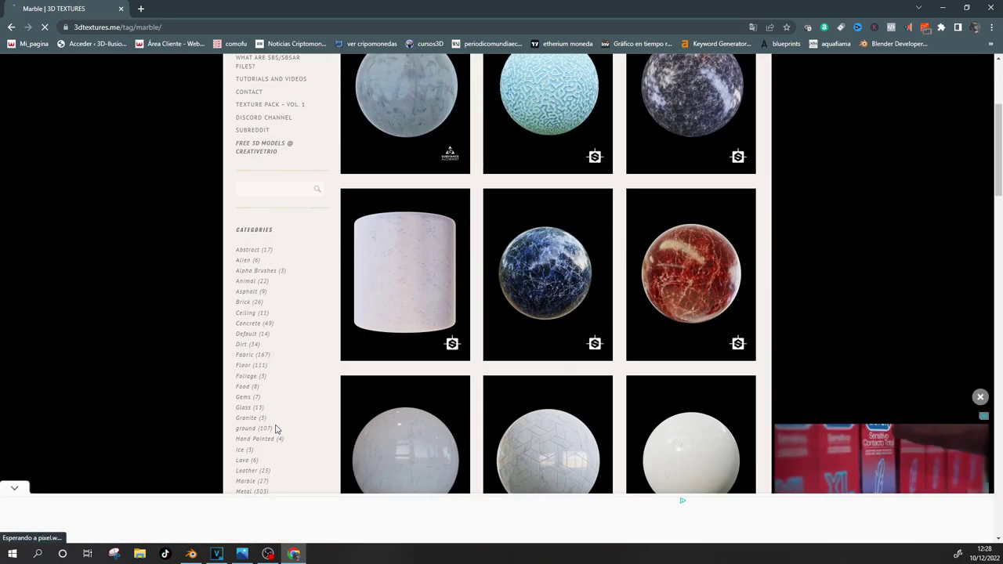
pyautogui.scroll(-1, 275, 429)
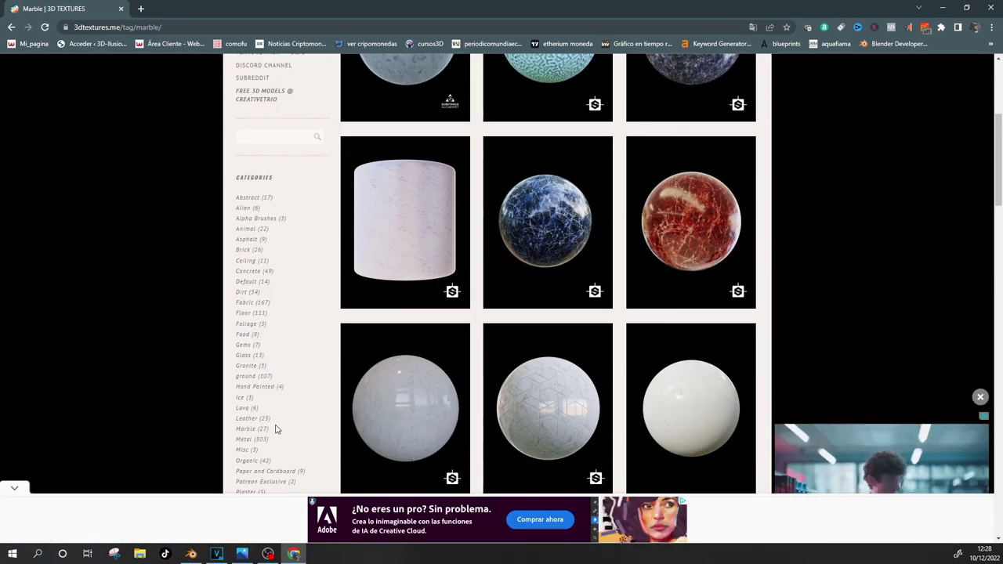
# Step: Browse the Floor category after accepting the privacy notice, then go back two pages
pyautogui.click(247, 313)
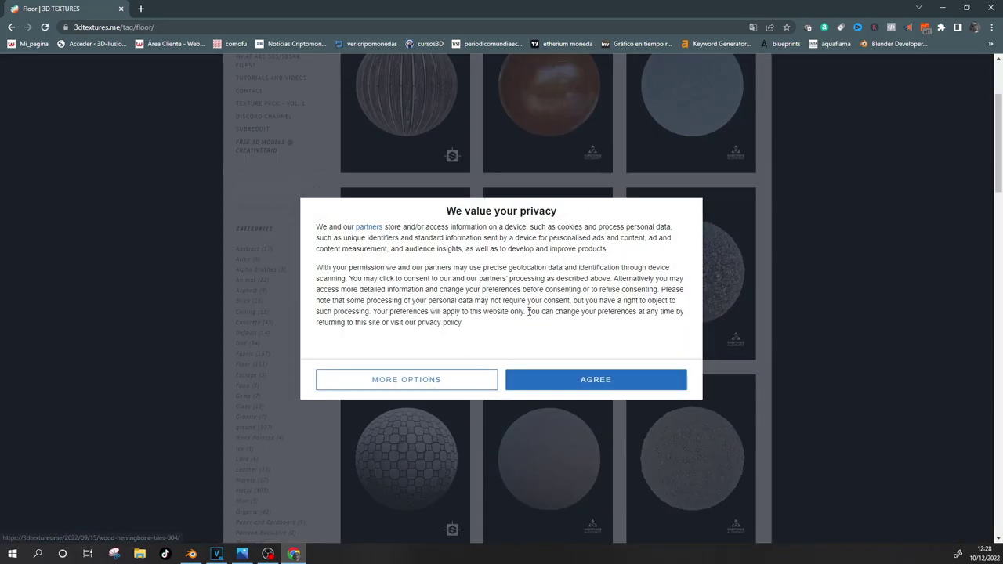
pyautogui.click(575, 380)
pyautogui.scroll(-3, 577, 381)
pyautogui.scroll(-4, 578, 369)
pyautogui.scroll(-5, 577, 363)
pyautogui.scroll(-3, 576, 361)
pyautogui.scroll(5, 575, 360)
pyautogui.scroll(3, 576, 361)
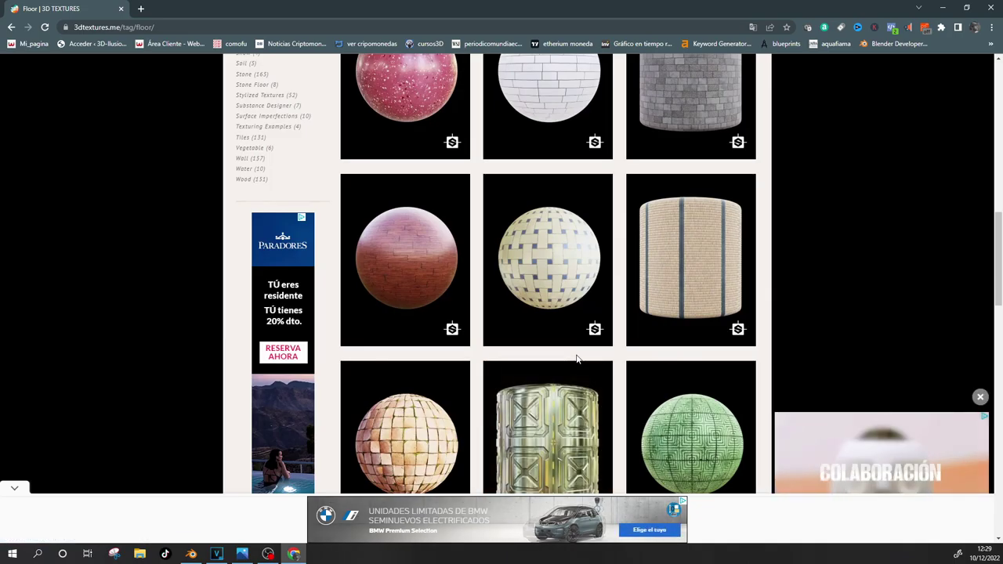
pyautogui.scroll(2, 576, 359)
pyautogui.scroll(4, 576, 358)
pyautogui.scroll(-3, 576, 359)
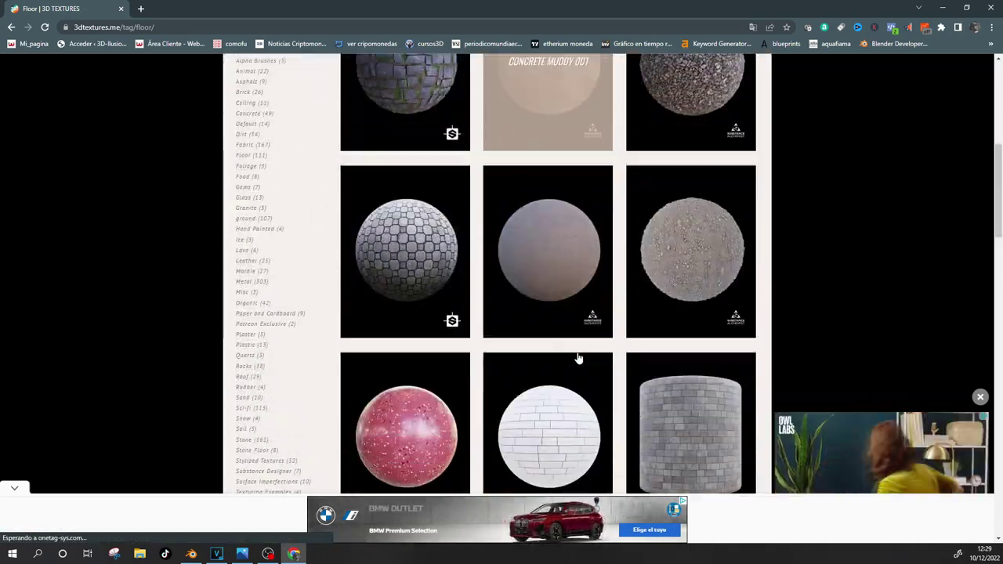
pyautogui.scroll(-3, 578, 358)
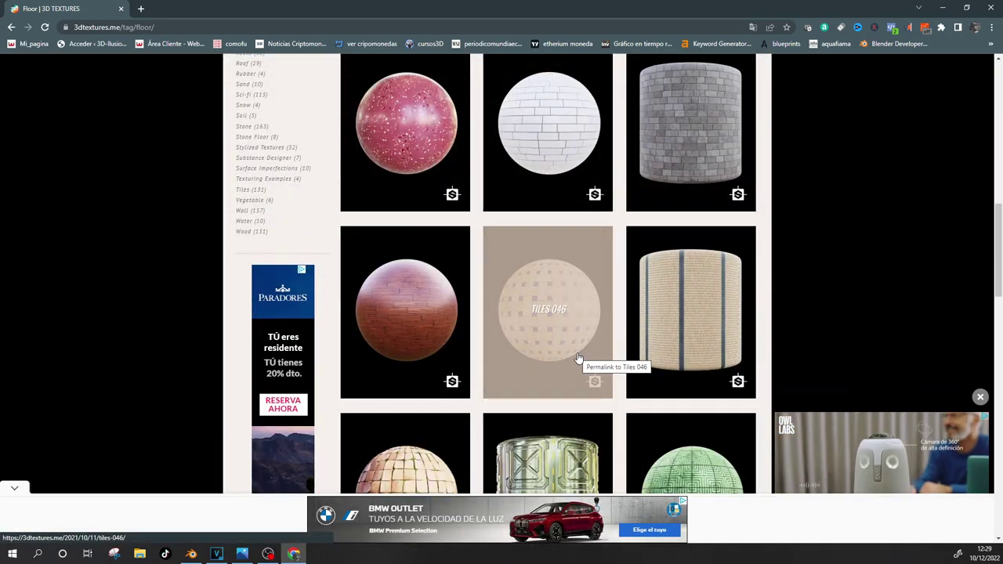
pyautogui.scroll(1, 325, 324)
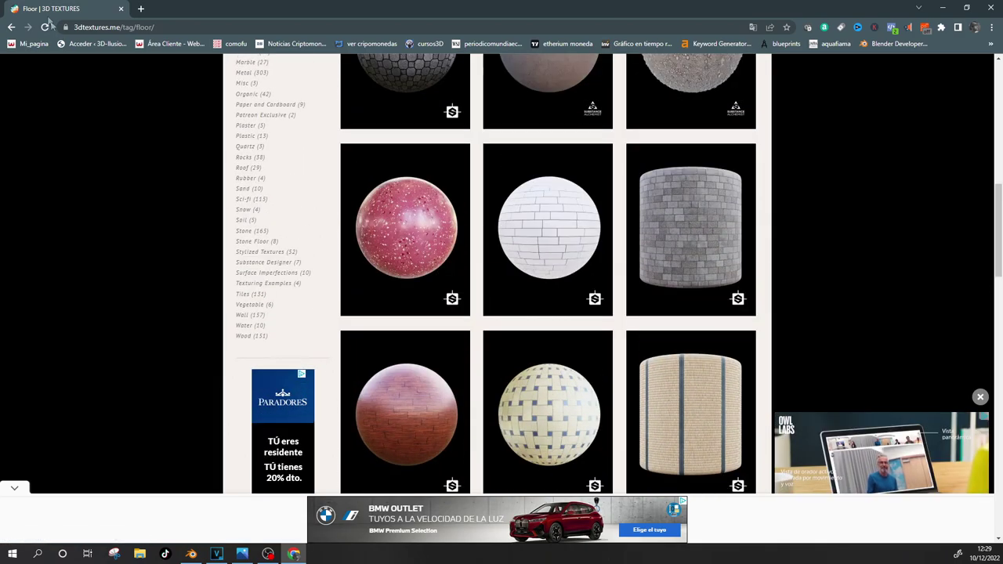
pyautogui.click(11, 27)
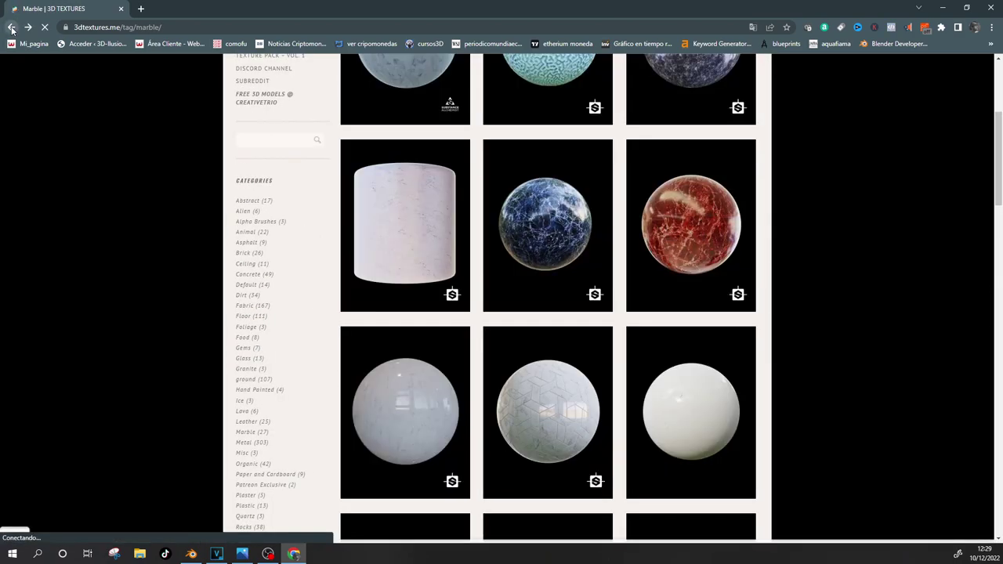
pyautogui.click(11, 27)
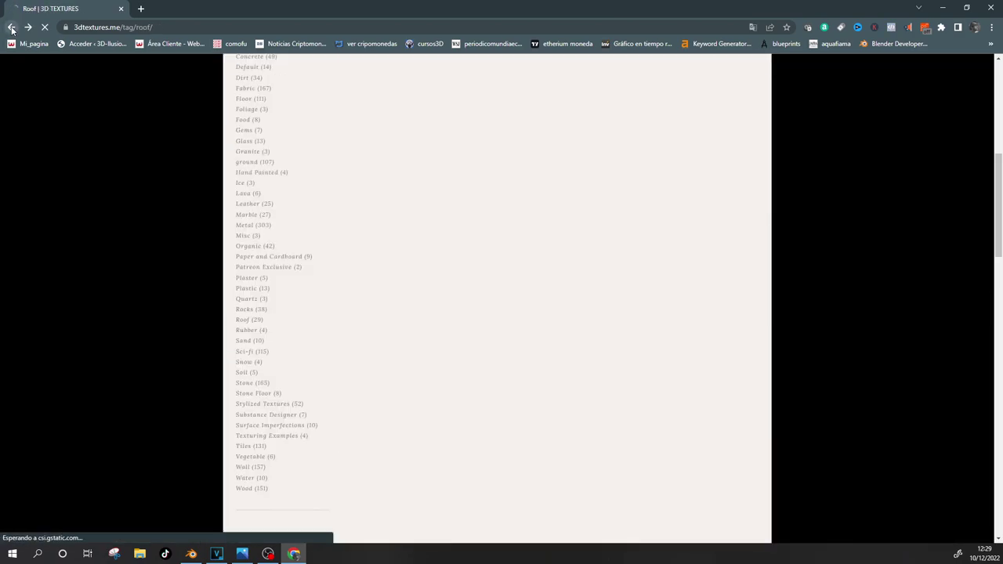
# Step: Return to the TEXTURAS 3D results, scroll through them and come back to Google
pyautogui.click(11, 27)
pyautogui.scroll(-2, 258, 274)
pyautogui.scroll(-1, 226, 304)
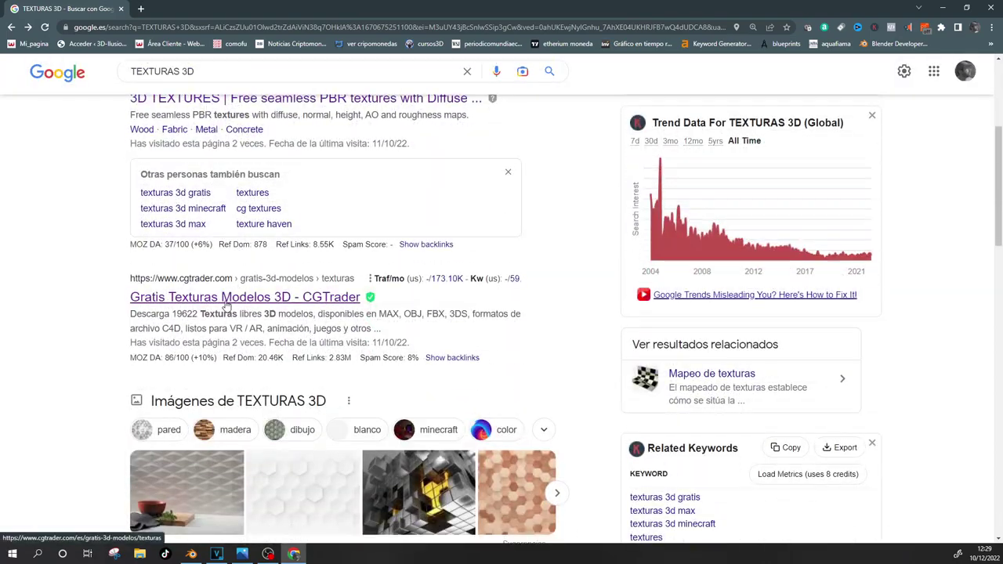
pyautogui.scroll(-3, 716, 394)
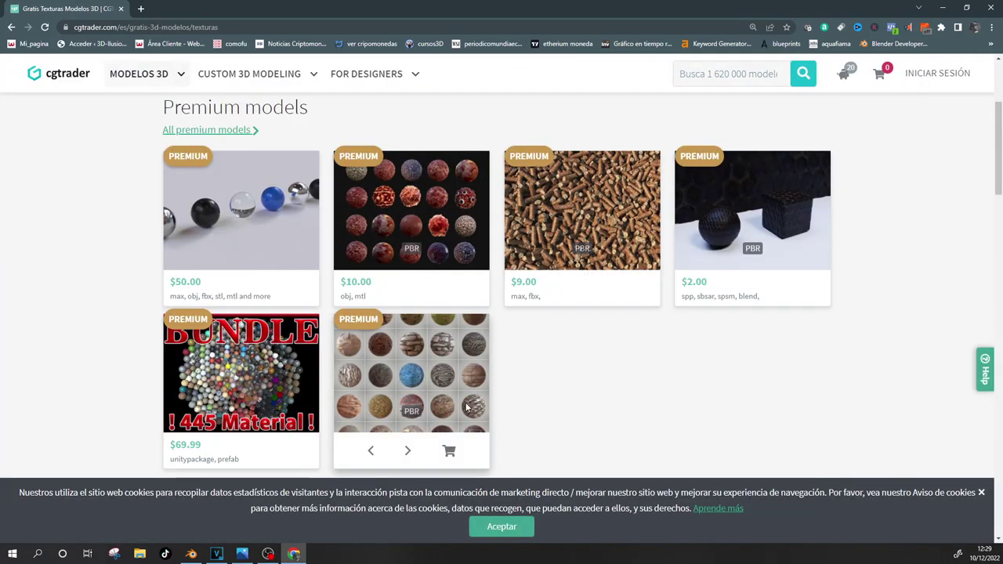
pyautogui.scroll(-1, 494, 369)
pyautogui.scroll(-2, 554, 327)
pyautogui.scroll(-1, 493, 376)
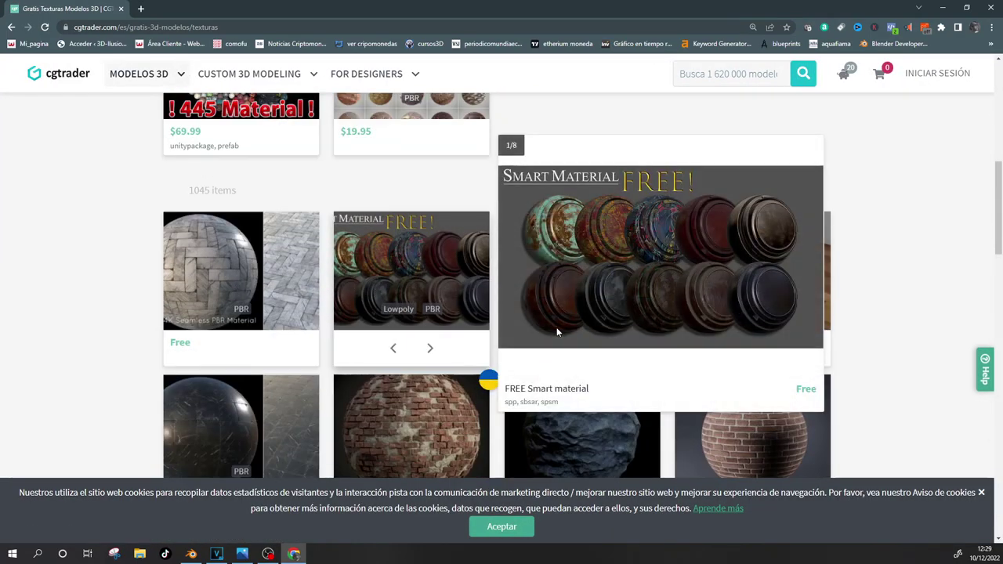
pyautogui.scroll(-3, 408, 313)
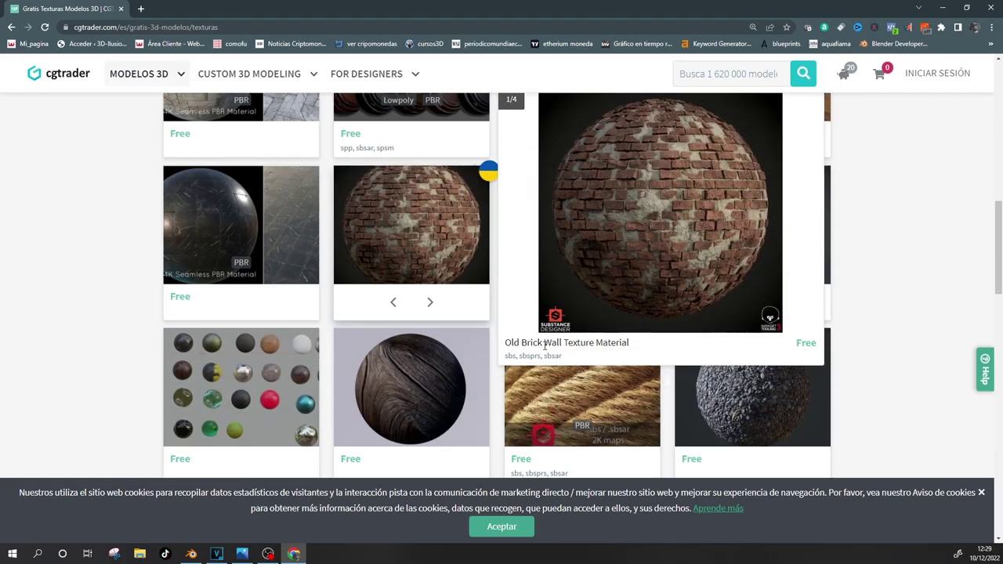
pyautogui.click(11, 26)
# Step: Replace the search with 'TEXTURE 3D' and scroll the new results
pyautogui.scroll(5, 235, 235)
pyautogui.moveTo(199, 85); pyautogui.dragTo(58, 87)
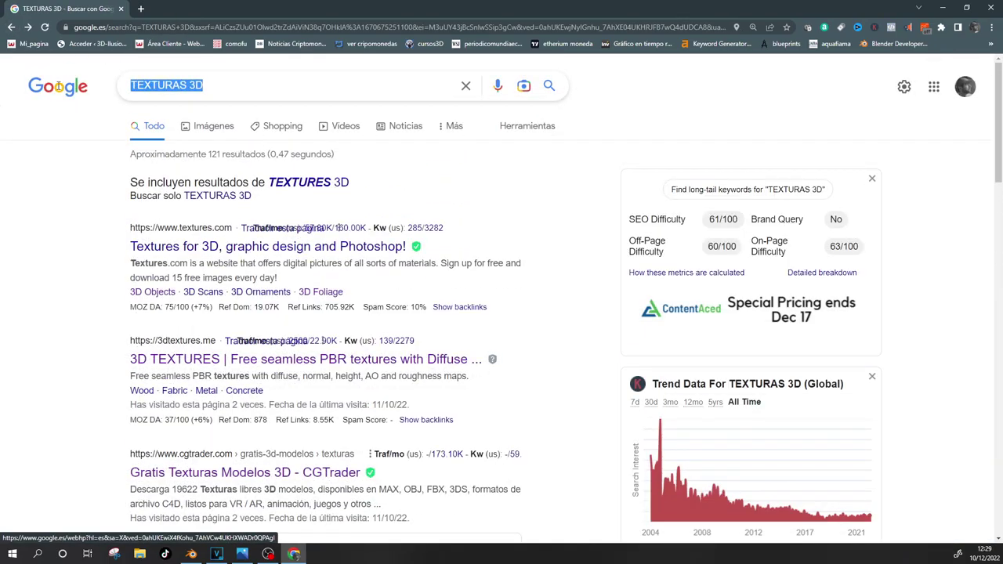
pyautogui.write('TEXTURE 3D')
pyautogui.press('Return')
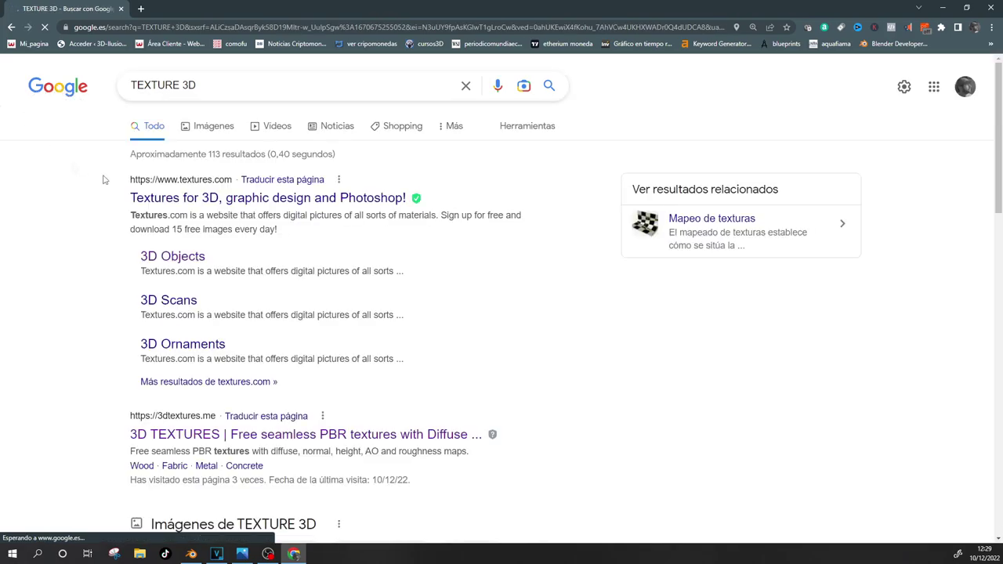
pyautogui.scroll(-1, 301, 305)
pyautogui.scroll(-5, 302, 306)
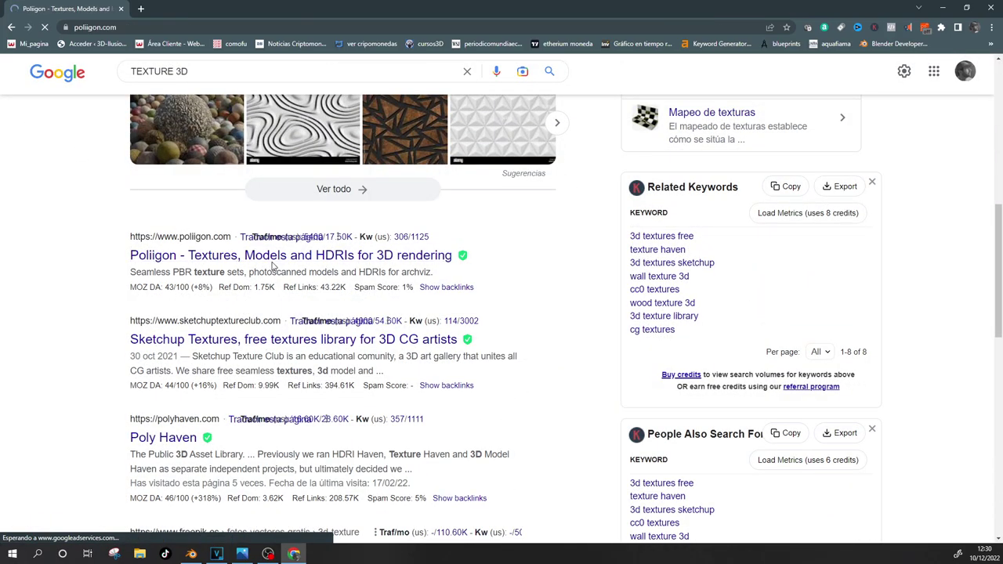
pyautogui.scroll(-2, 506, 271)
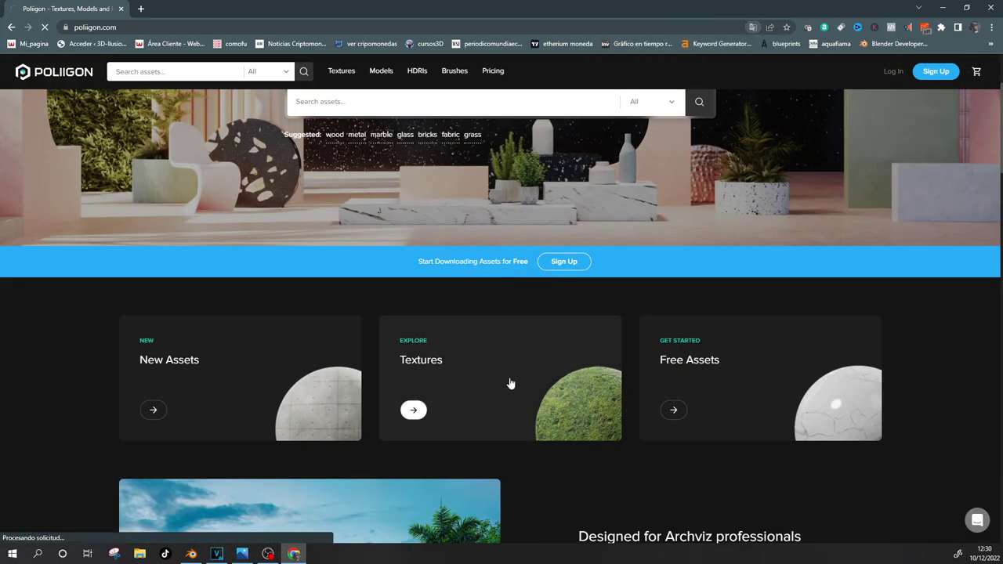
# Step: Open Poliigon's textures catalogue and scroll through it
pyautogui.click(510, 384)
pyautogui.scroll(-1, 107, 369)
pyautogui.scroll(-1, 108, 368)
pyautogui.scroll(-1, 108, 368)
pyautogui.scroll(-1, 107, 368)
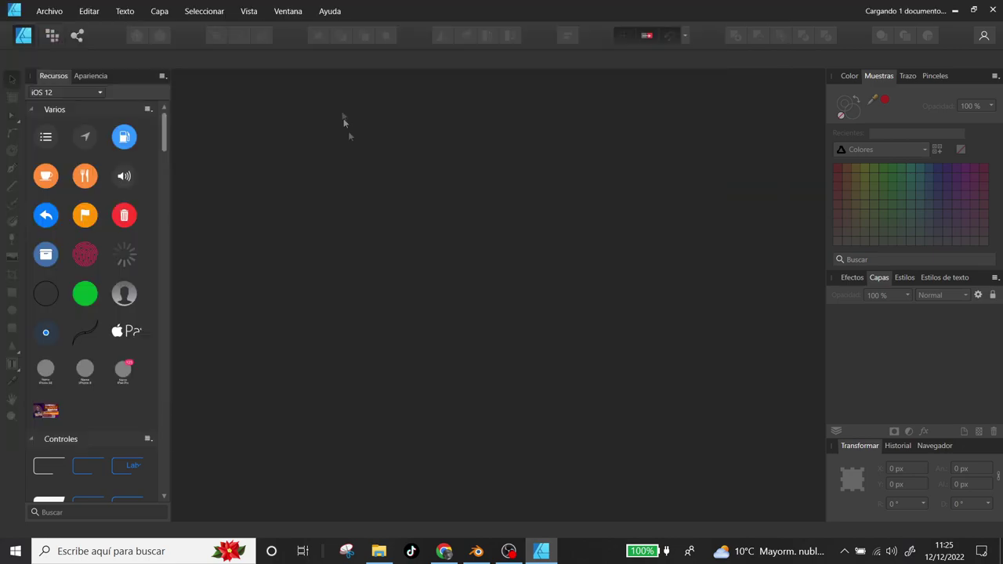
# Step: Trace the narrow panel above the central circle with the Pen tool
pyautogui.keyDown('ctrl'); pyautogui.scroll(2, 527, 311); pyautogui.keyUp('ctrl')
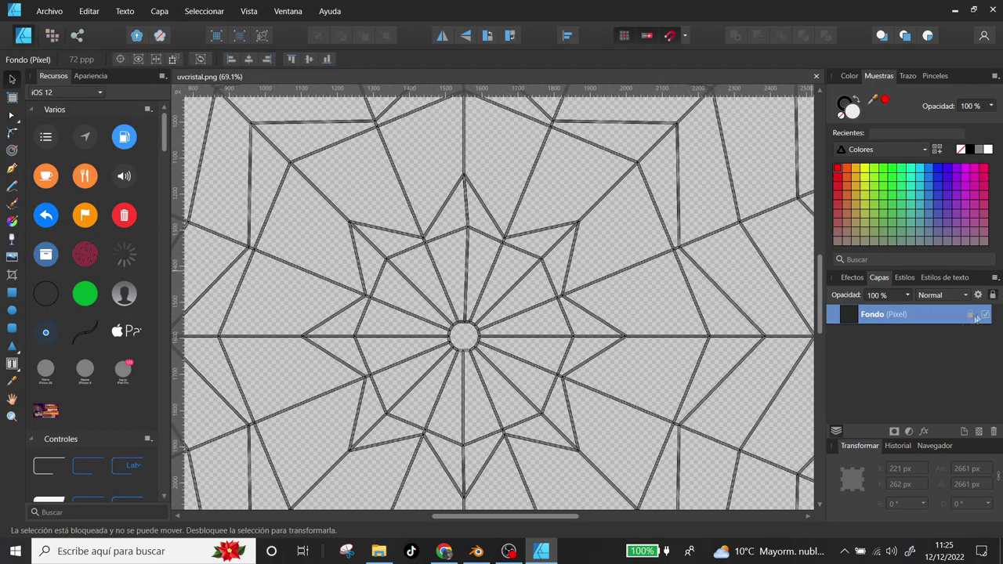
pyautogui.click(13, 167)
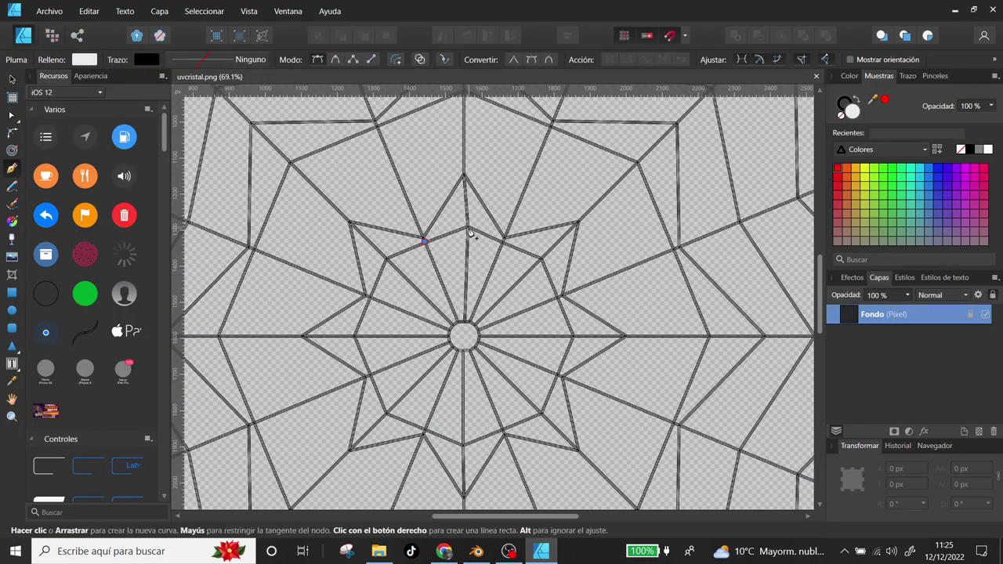
pyautogui.click(468, 225)
pyautogui.click(468, 321)
pyautogui.click(455, 321)
pyautogui.press('a')
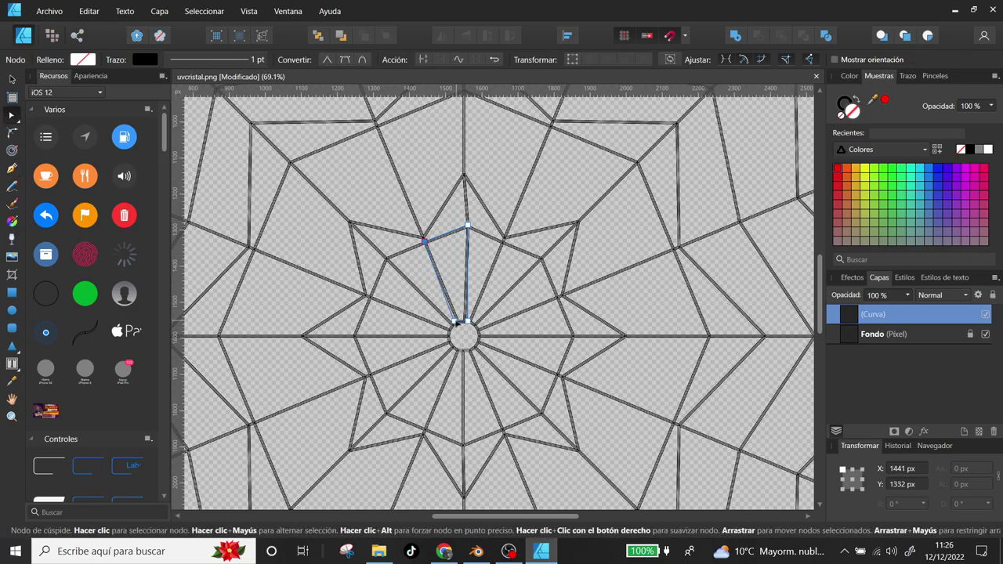
pyautogui.keyDown('ctrl'); pyautogui.scroll(2, 462, 302); pyautogui.keyUp('ctrl')
pyautogui.keyDown('ctrl'); pyautogui.scroll(4, 463, 302); pyautogui.keyUp('ctrl')
pyautogui.keyDown('ctrl'); pyautogui.scroll(-2, 340, 337); pyautogui.keyUp('ctrl')
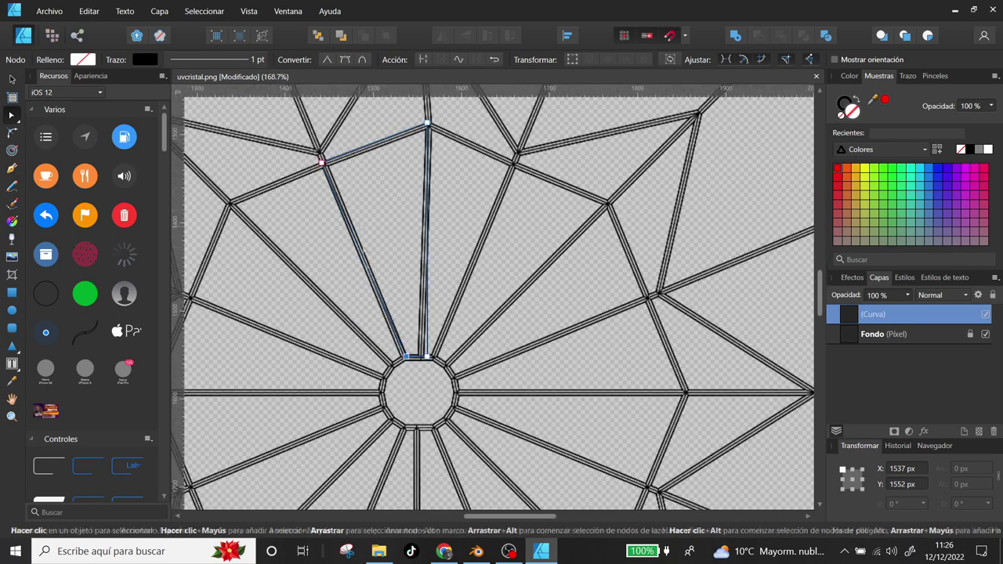
# Step: Fill the traced panel blue and nudge its bottom-left corner onto the lead line
pyautogui.click(937, 168)
pyautogui.keyDown('shift'); pyautogui.hscroll(-2, 468, 253); pyautogui.keyUp('shift')
pyautogui.click(494, 249)
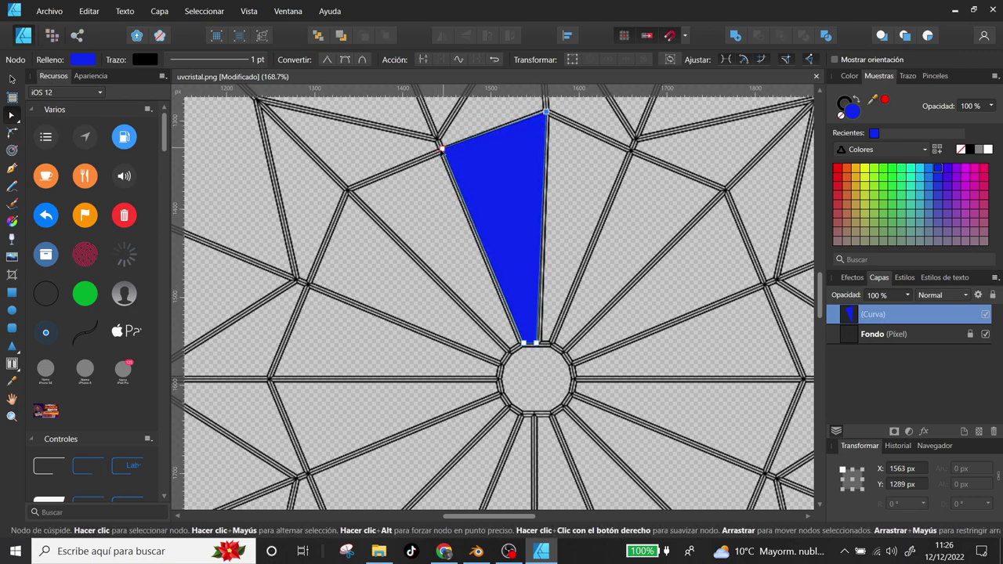
pyautogui.moveTo(523, 342); pyautogui.dragTo(519, 343)
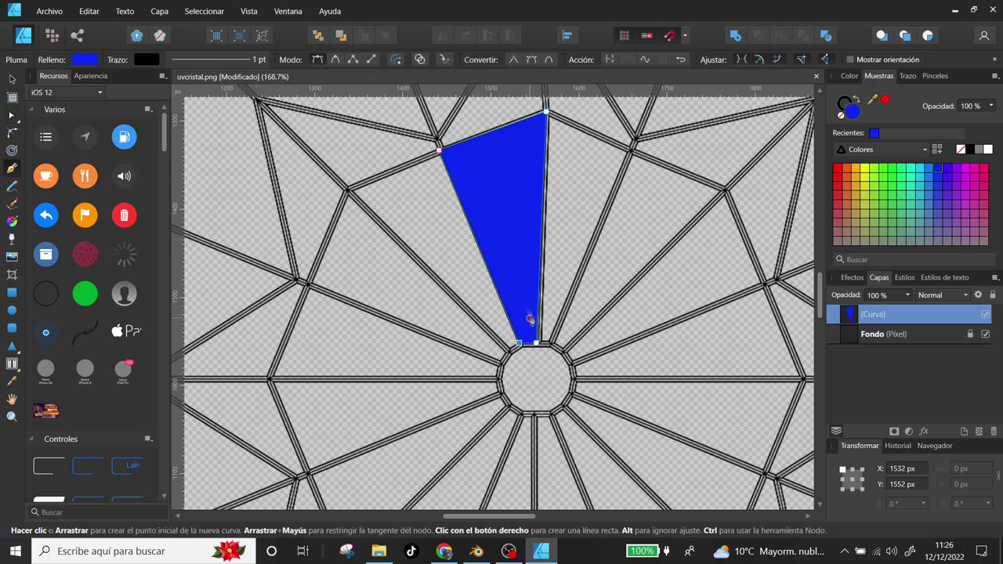
# Step: Trace the panel left of the central circle and fill it blue
pyautogui.scroll(-2, 501, 298)
pyautogui.click(498, 278)
pyautogui.click(304, 196)
pyautogui.click(268, 295)
pyautogui.click(304, 386)
pyautogui.click(498, 307)
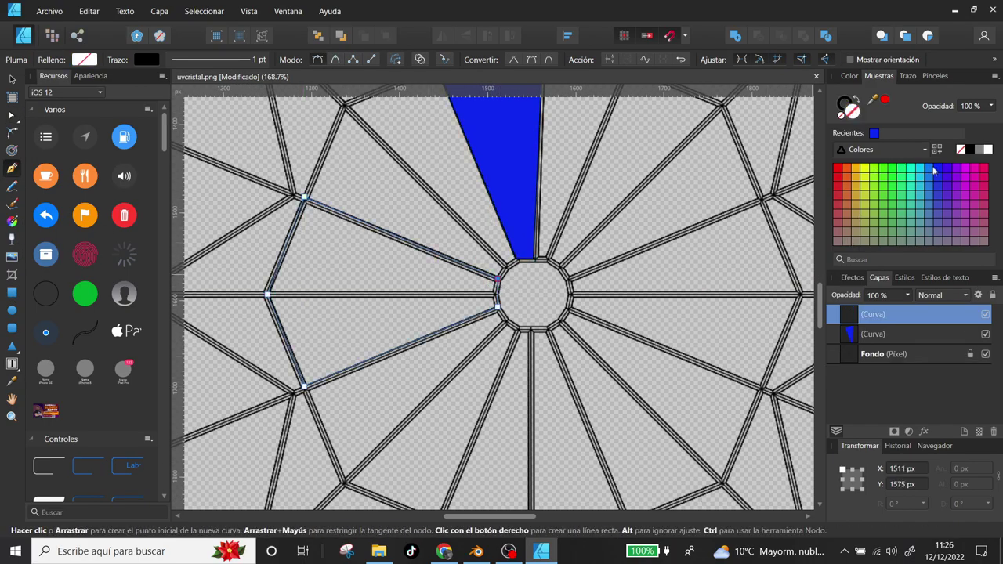
pyautogui.click(873, 133)
# Step: Trace the triangular panel below the circle and fill it blue
pyautogui.scroll(-3, 486, 235)
pyautogui.click(498, 202)
pyautogui.click(498, 429)
pyautogui.click(401, 392)
pyautogui.click(498, 203)
pyautogui.click(874, 132)
# Step: Outline the lower-left panel and fill it purple
pyautogui.scroll(1, 501, 298)
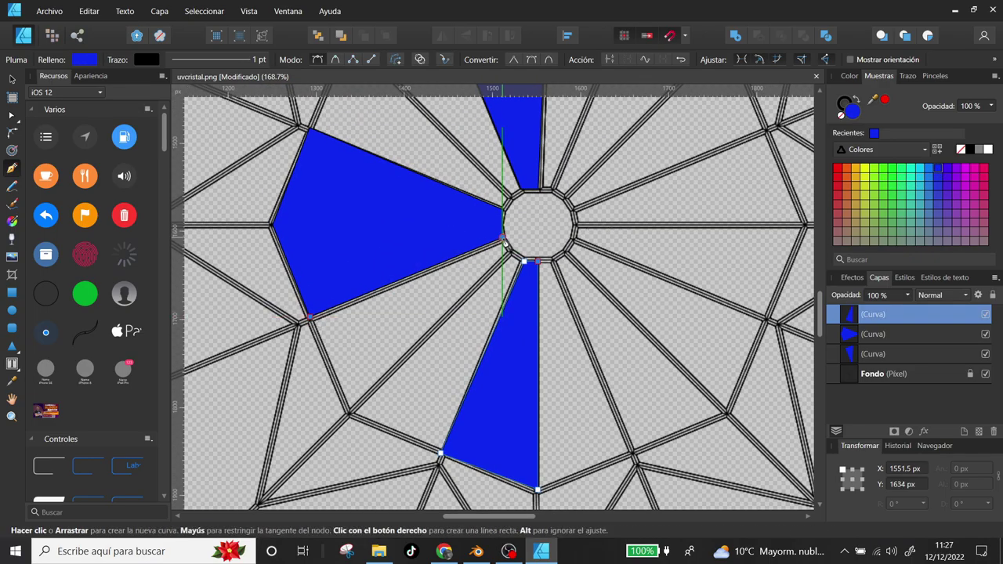
pyautogui.click(524, 261)
pyautogui.click(349, 409)
pyautogui.click(312, 316)
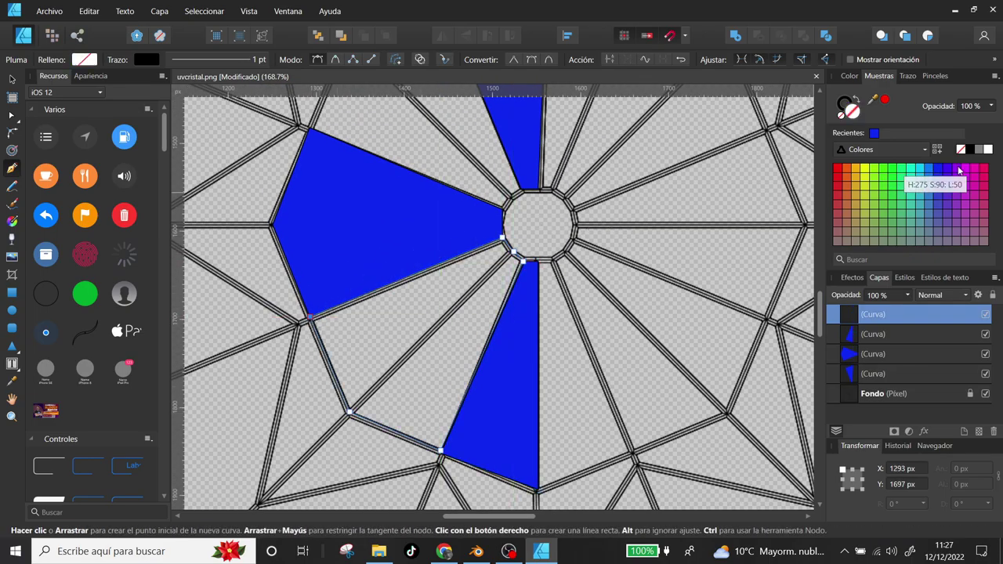
pyautogui.click(958, 170)
# Step: Outline the panel above the left blue one and fill it cyan
pyautogui.scroll(3, 555, 224)
pyautogui.click(287, 286)
pyautogui.click(328, 192)
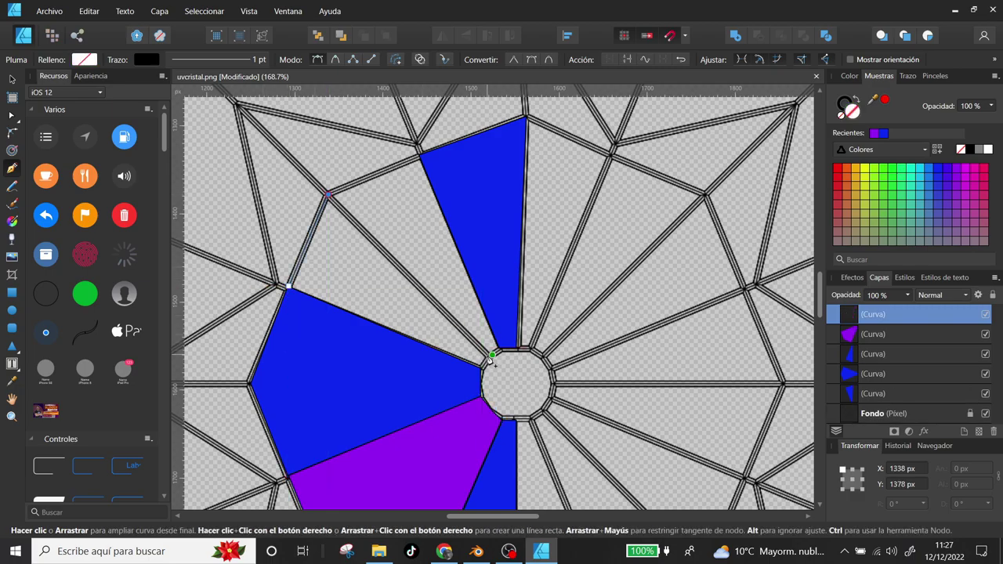
pyautogui.click(288, 286)
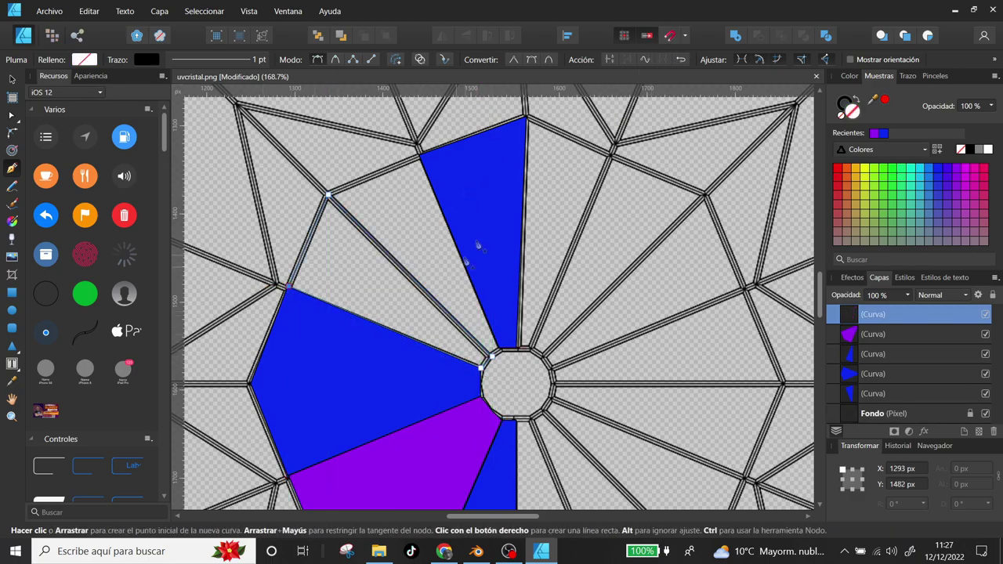
pyautogui.click(922, 170)
# Step: Outline the panel between the cyan and blue panels and fill it yellow
pyautogui.scroll(2, 420, 224)
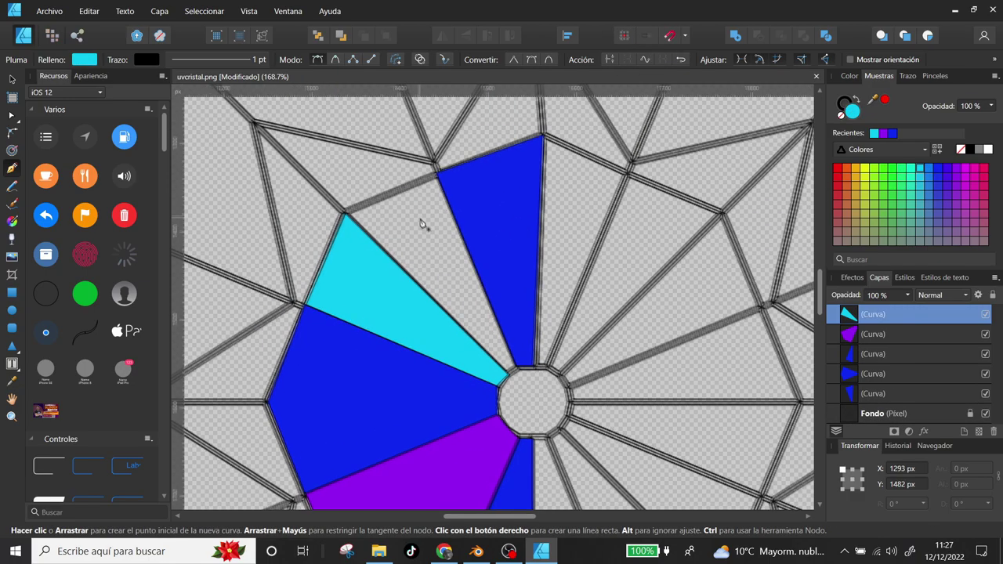
pyautogui.click(444, 186)
pyautogui.click(518, 383)
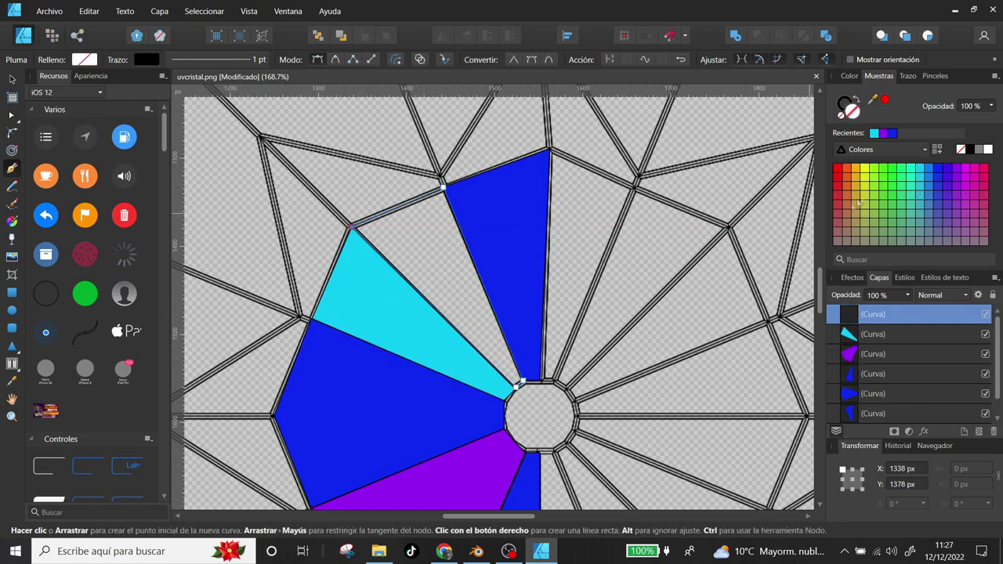
pyautogui.click(865, 173)
# Step: Trace the outer-left panel and another small triangle, both filled yellow
pyautogui.scroll(2, 437, 336)
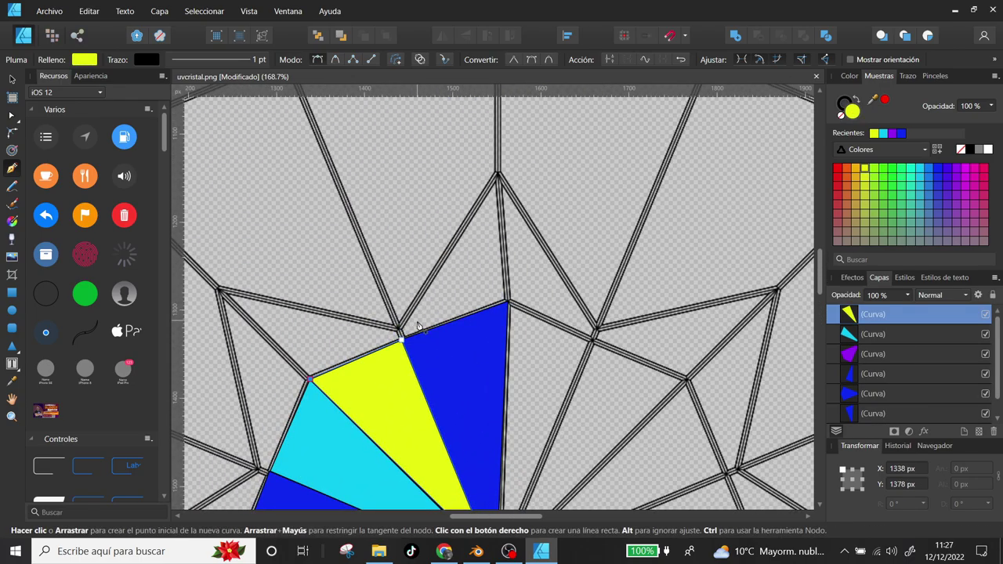
pyautogui.scroll(-2, 418, 326)
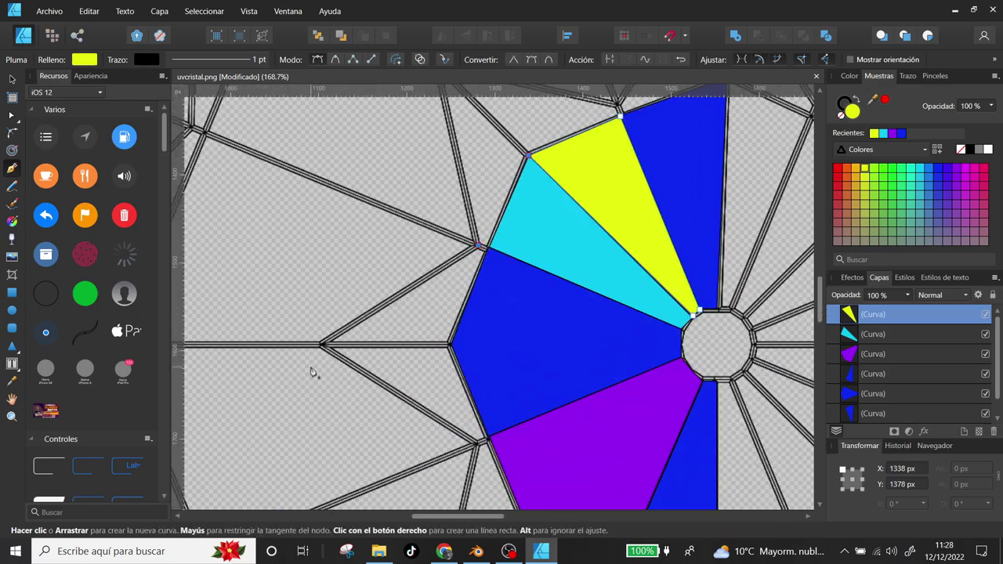
pyautogui.click(479, 245)
pyautogui.click(323, 343)
pyautogui.click(479, 441)
pyautogui.click(479, 245)
pyautogui.scroll(-5, 454, 251)
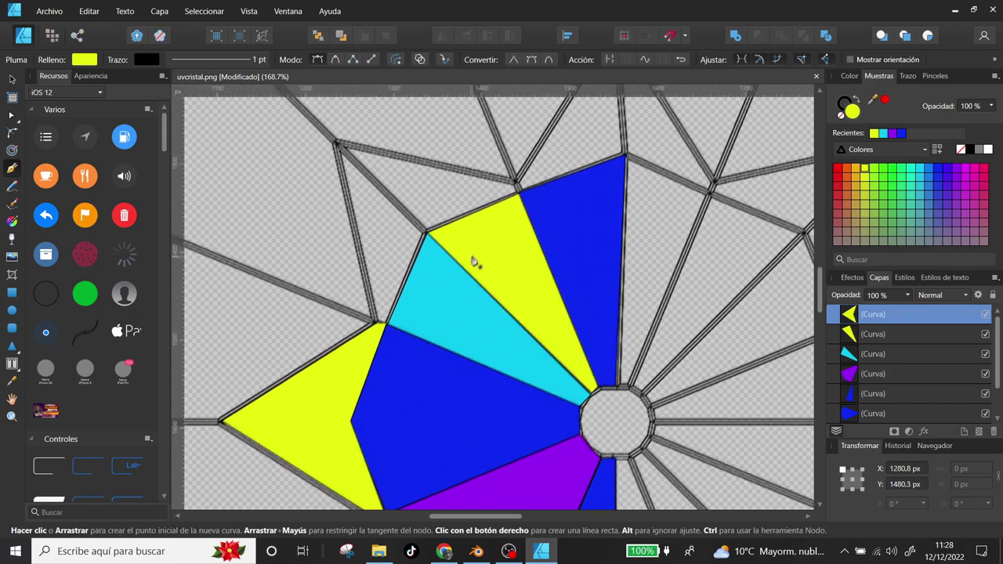
pyautogui.click(436, 223)
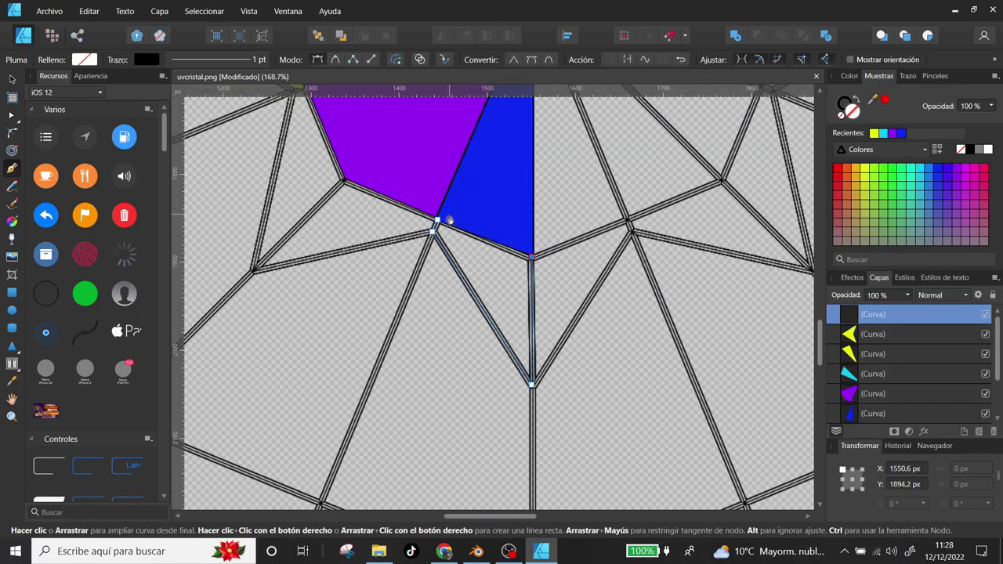
pyautogui.click(437, 220)
# Step: Trace the triangle above the top blue panel in yellow and check its corners
pyautogui.scroll(3, 470, 258)
pyautogui.scroll(4, 515, 284)
pyautogui.scroll(3, 492, 352)
pyautogui.click(487, 250)
pyautogui.scroll(2, 517, 251)
pyautogui.hscroll(3, 517, 251)
pyautogui.click(483, 178)
pyautogui.click(485, 301)
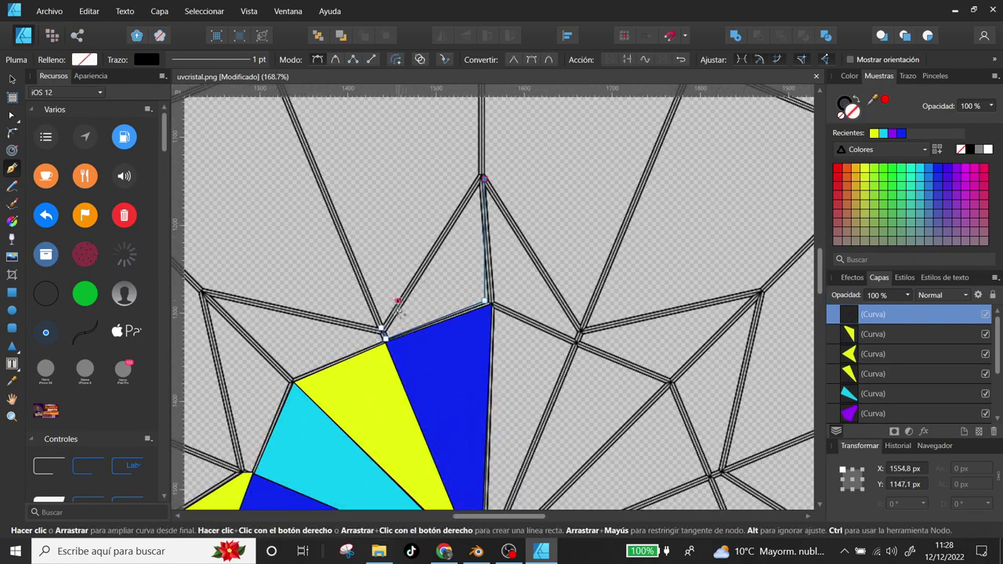
pyautogui.click(11, 116)
pyautogui.click(875, 133)
# Step: Outline the panel above the cyan one and fill it blue
pyautogui.hscroll(-3, 499, 297)
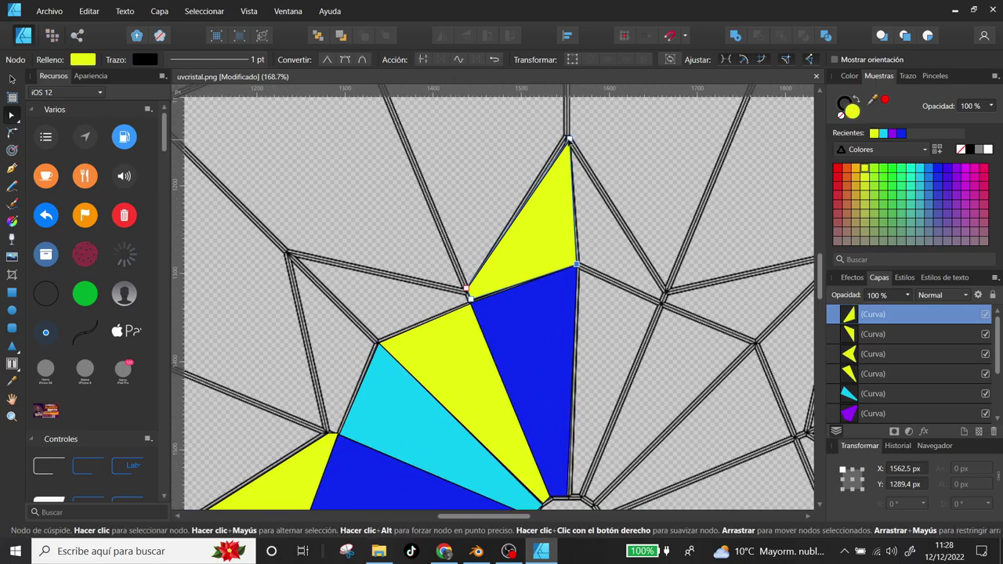
pyautogui.scroll(-3, 498, 298)
pyautogui.hscroll(-3, 498, 298)
pyautogui.click(12, 167)
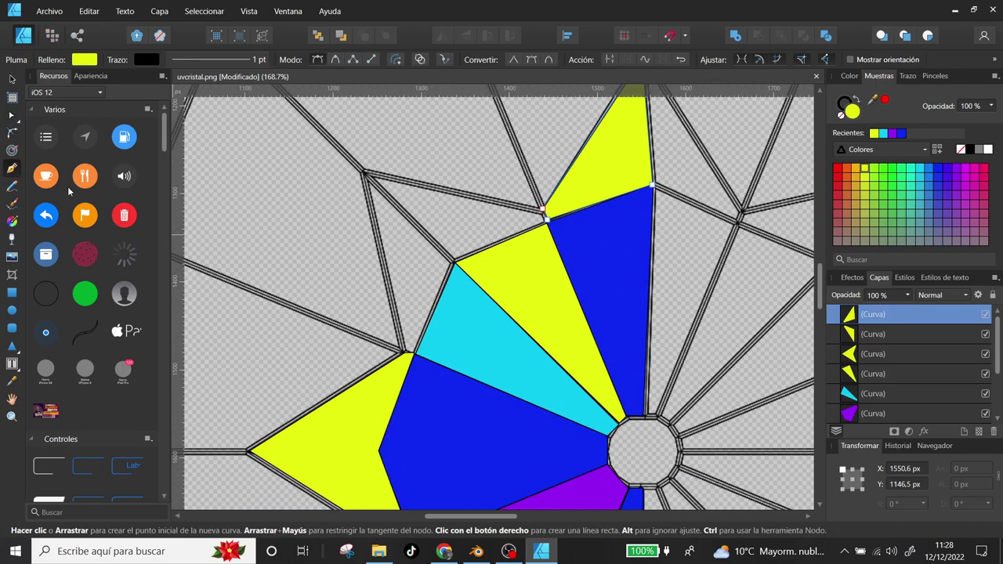
pyautogui.click(405, 352)
pyautogui.click(453, 260)
pyautogui.click(405, 352)
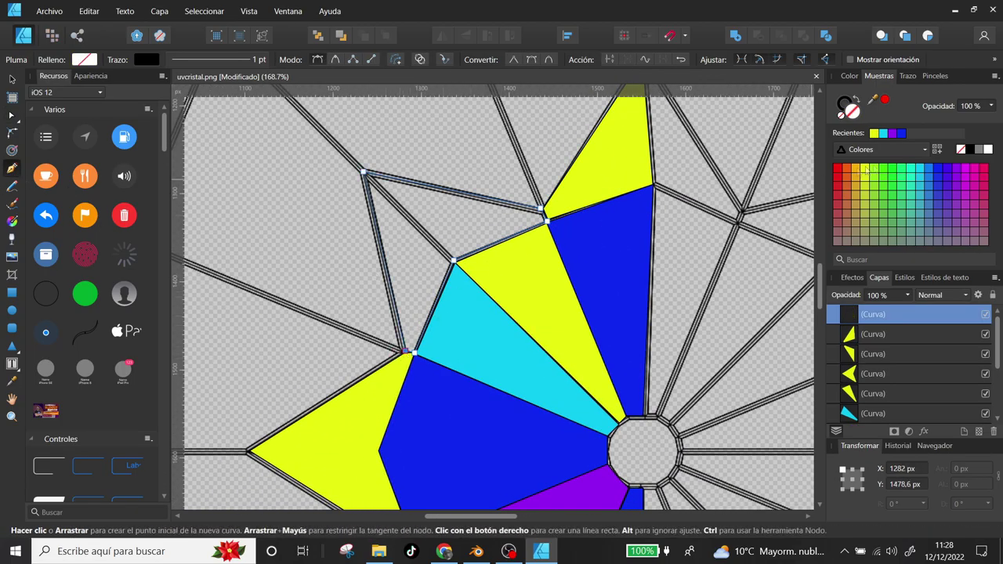
pyautogui.click(883, 133)
pyautogui.click(900, 134)
# Step: Trace one more panel and fill it cyan
pyautogui.scroll(-5, 476, 327)
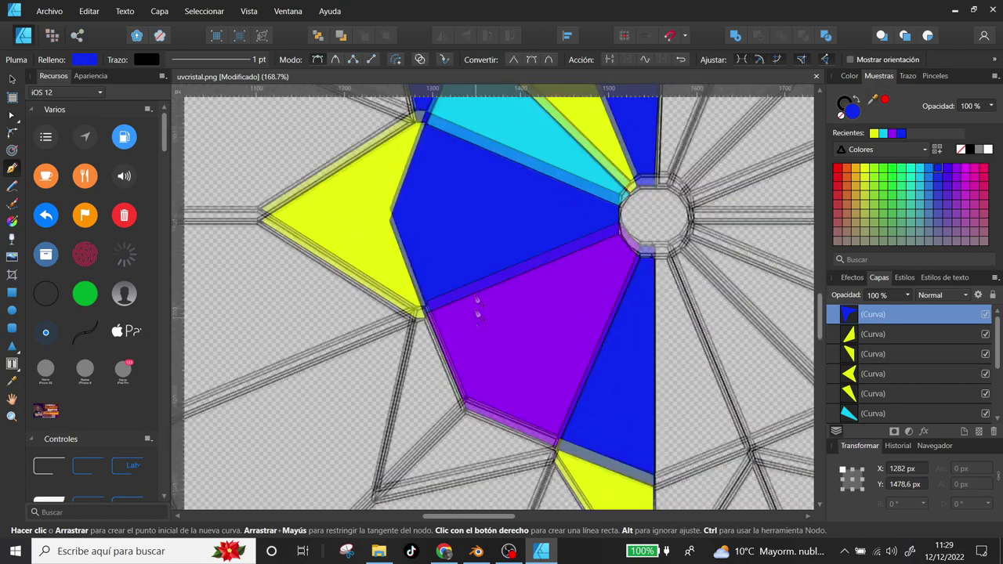
pyautogui.scroll(-4, 435, 167)
pyautogui.click(441, 159)
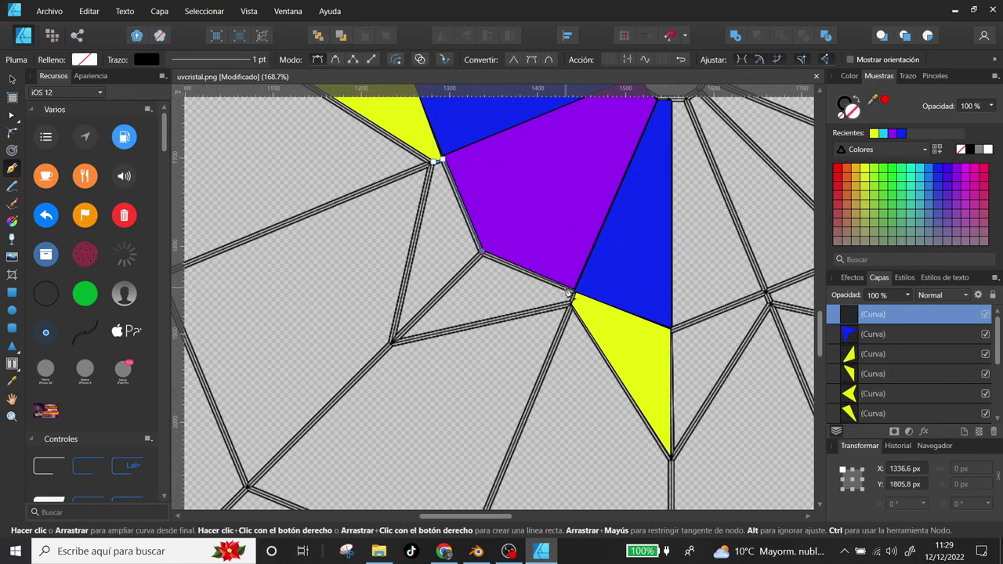
pyautogui.click(392, 342)
pyautogui.click(441, 161)
pyautogui.click(878, 133)
pyautogui.scroll(3, 533, 224)
pyautogui.scroll(1, 520, 230)
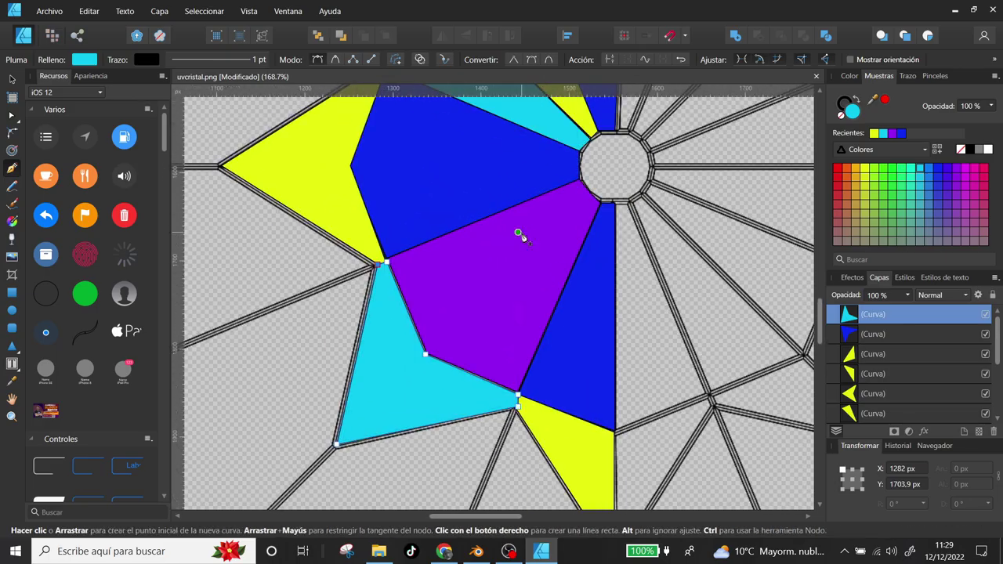
pyautogui.keyDown('ctrl'); pyautogui.scroll(-3, 519, 230); pyautogui.keyUp('ctrl')
pyautogui.scroll(2, 553, 248)
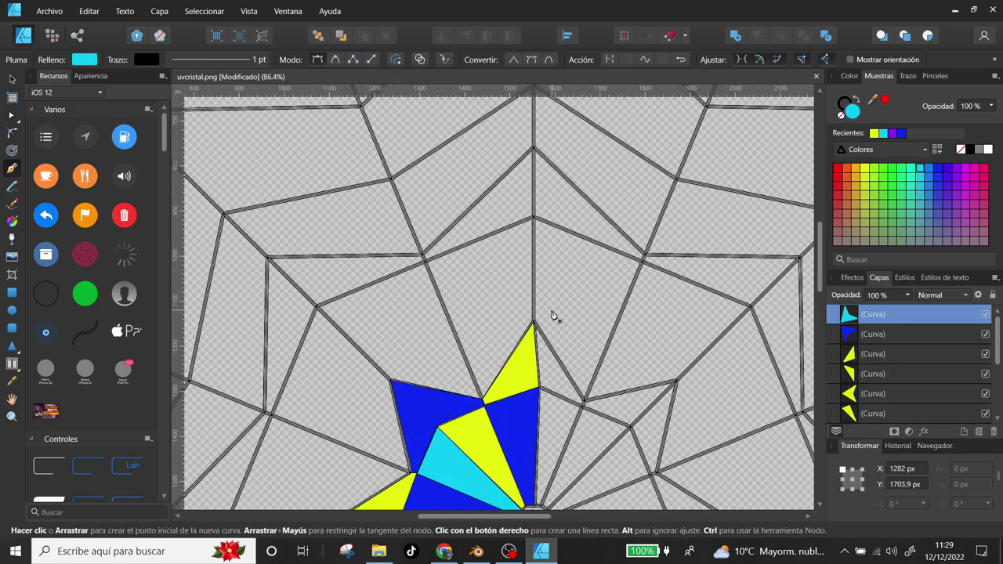
# Step: Trace the first narrow strip panels, including the strip below the cyan shape
pyautogui.click(430, 261)
pyautogui.click(533, 215)
pyautogui.click(533, 239)
pyautogui.click(435, 286)
pyautogui.click(445, 311)
pyautogui.click(534, 272)
pyautogui.click(534, 239)
pyautogui.click(434, 286)
# Step: Trace the strip below the blue strip and the next panel, filling it blue
pyautogui.click(533, 271)
pyautogui.click(534, 298)
pyautogui.click(457, 336)
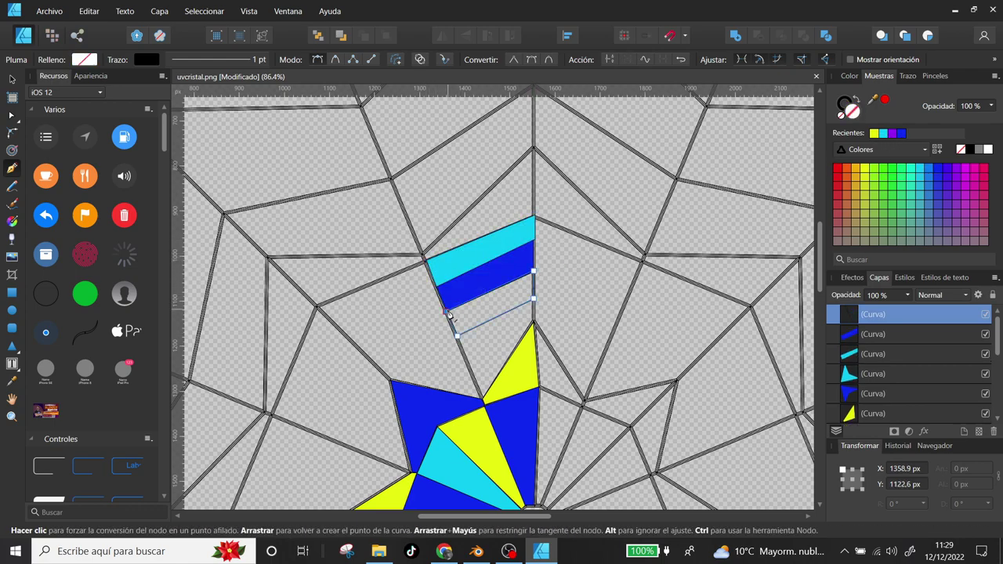
pyautogui.click(457, 335)
pyautogui.click(468, 361)
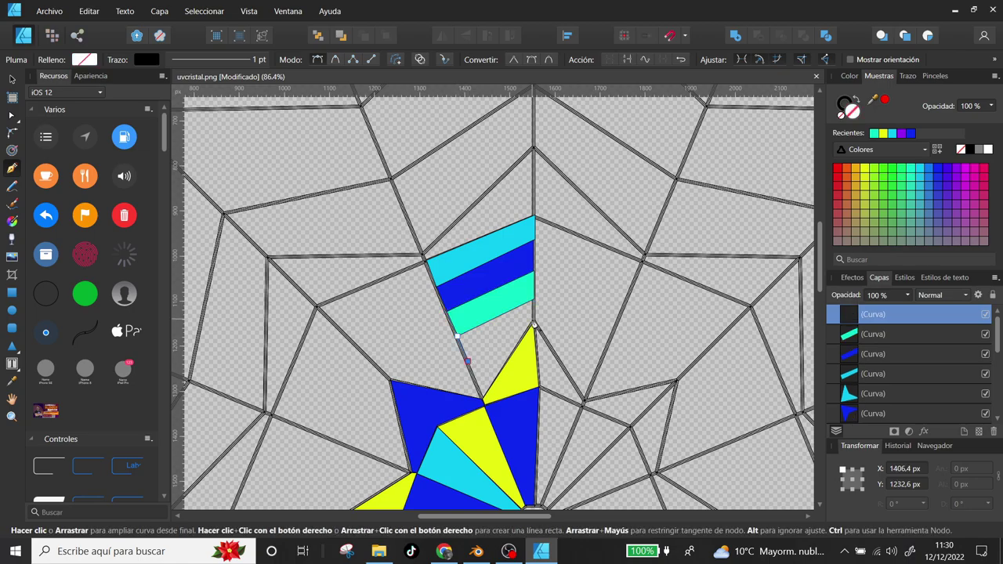
pyautogui.click(911, 133)
# Step: Finish the current outline and fill the closed panel purple
pyautogui.scroll(-1, 470, 291)
pyautogui.scroll(-3, 470, 291)
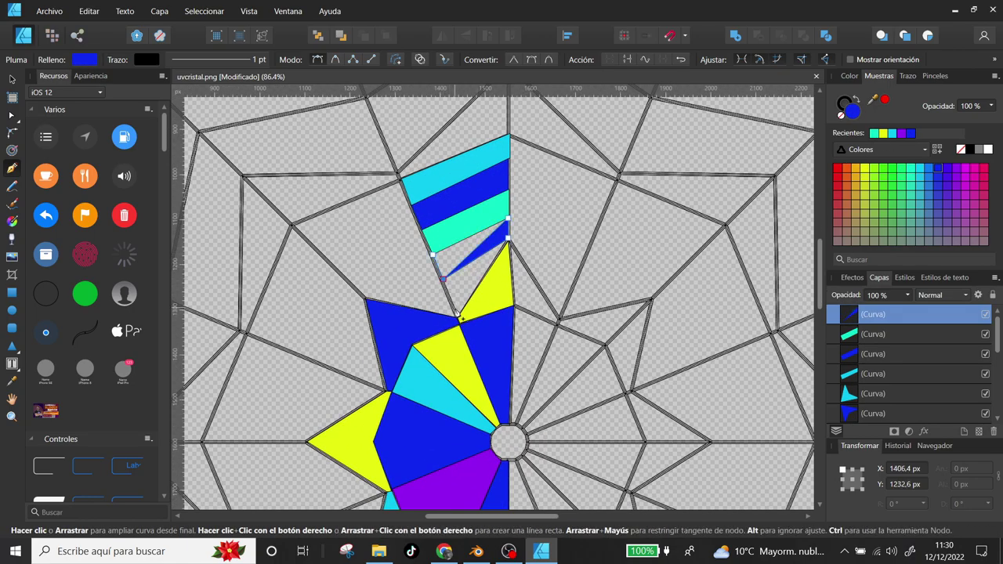
pyautogui.press('Escape')
pyautogui.click(509, 240)
pyautogui.scroll(3, 476, 268)
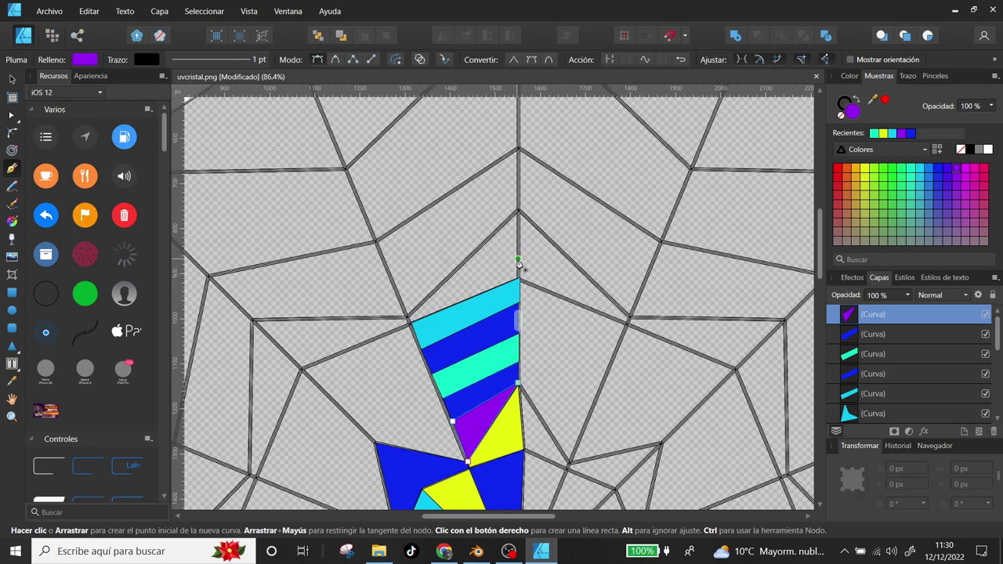
# Step: Start a panel at the cyan stripe's corner, adjusting its nodes before resuming the Pen tool
pyautogui.click(467, 298)
pyautogui.click(518, 278)
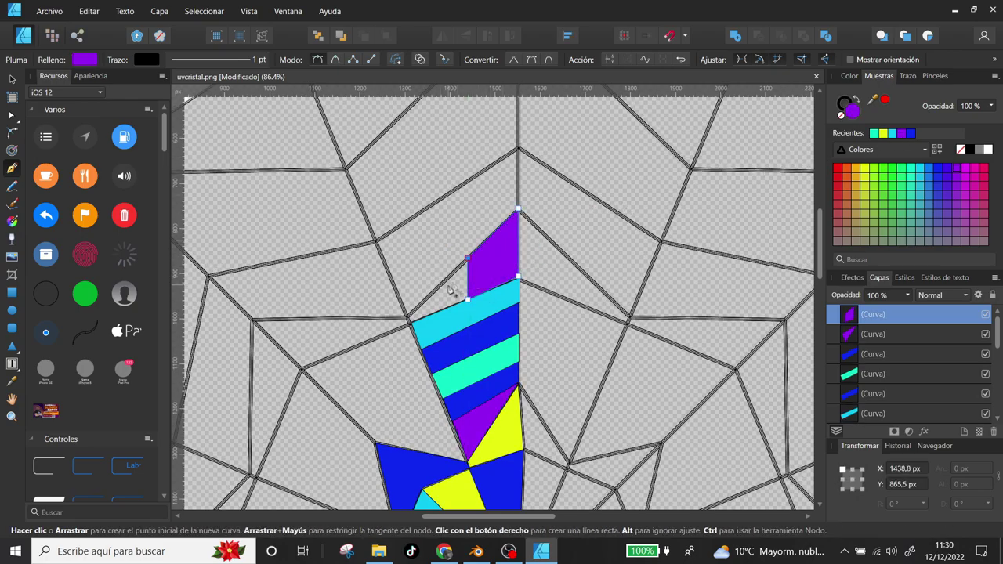
pyautogui.click(406, 318)
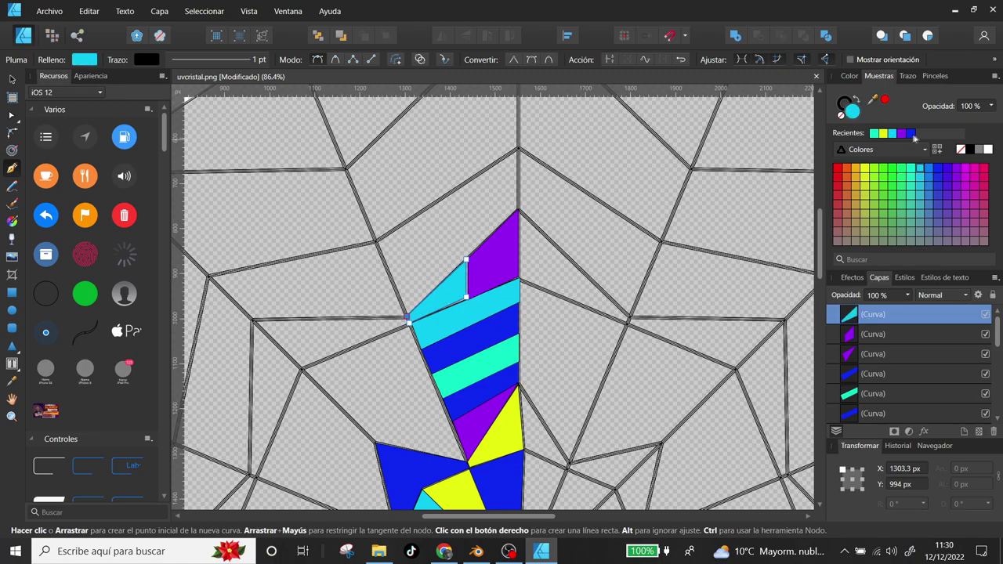
pyautogui.click(11, 115)
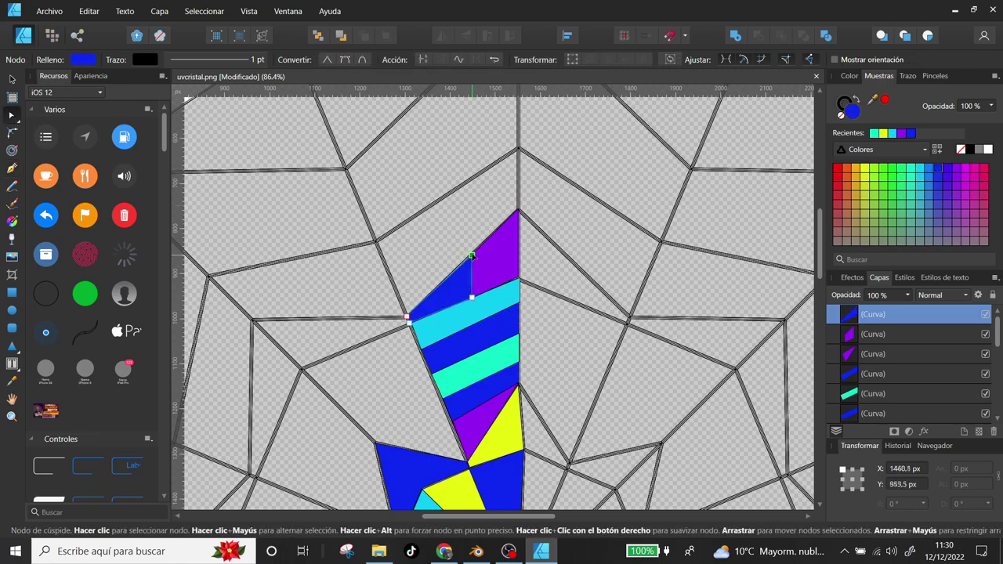
pyautogui.scroll(-2, 470, 256)
pyautogui.hscroll(-2, 471, 256)
pyautogui.press('p')
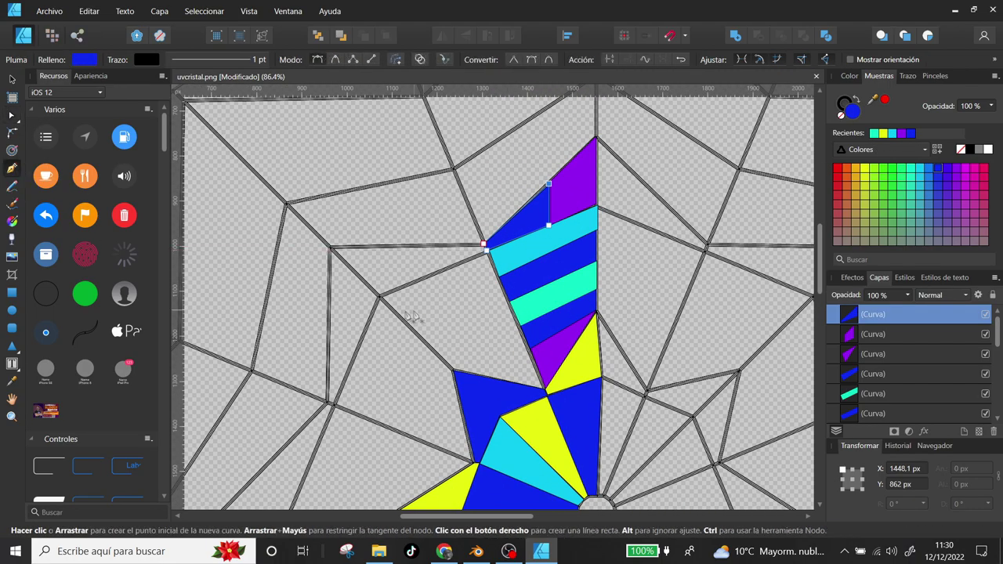
# Step: Extend that outline into a triangle, close it, and fill it cyan
pyautogui.click(381, 296)
pyautogui.click(454, 370)
pyautogui.scroll(1, 483, 225)
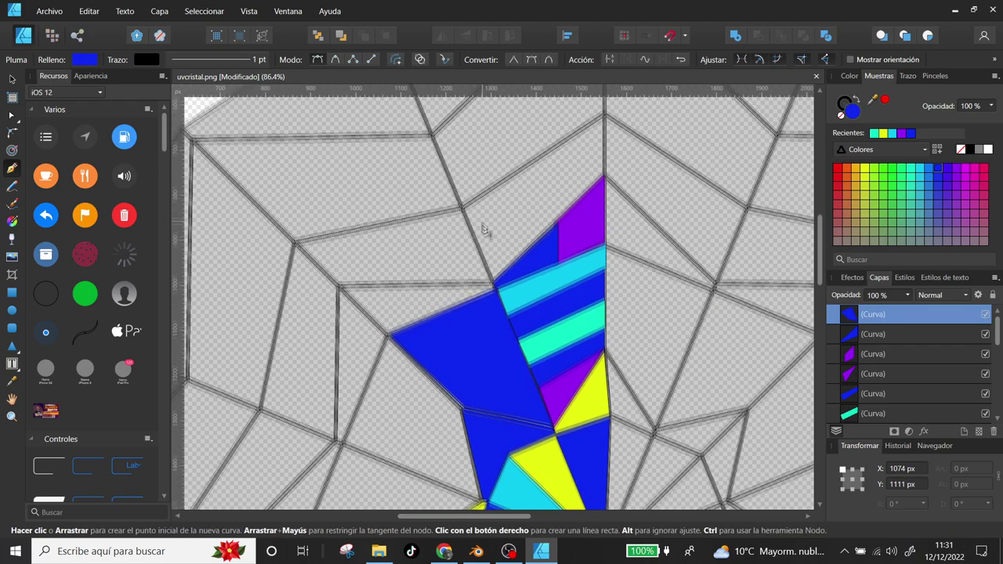
pyautogui.scroll(2, 484, 225)
pyautogui.click(347, 331)
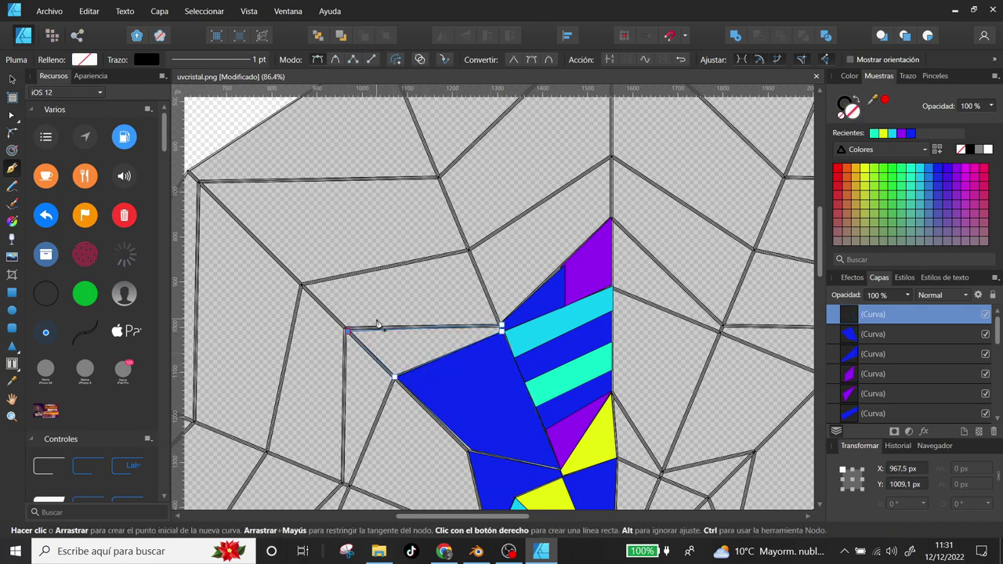
pyautogui.scroll(1, 424, 241)
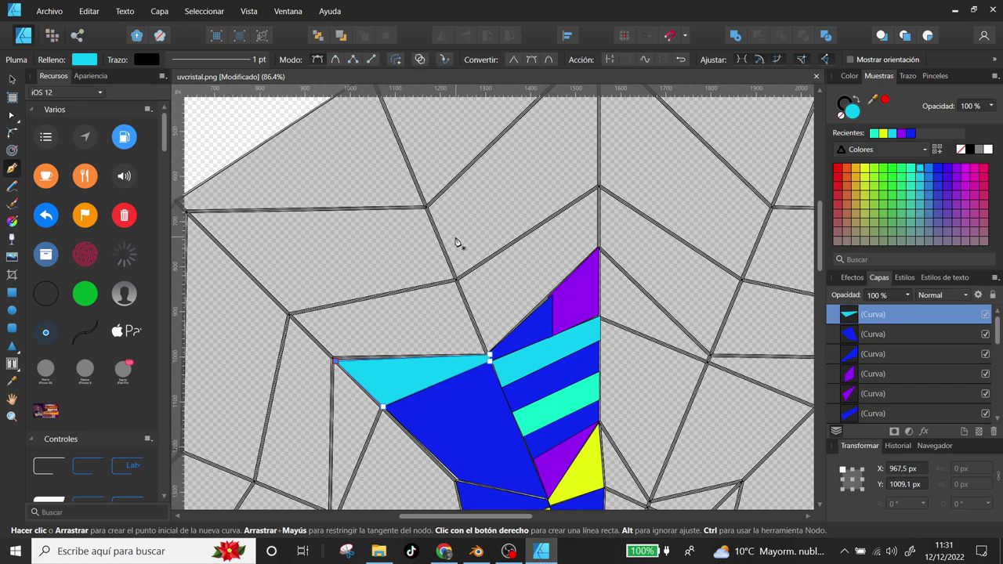
# Step: Begin tracing the long strip and a left panel, then undo the unfinished outline
pyautogui.click(597, 188)
pyautogui.click(456, 280)
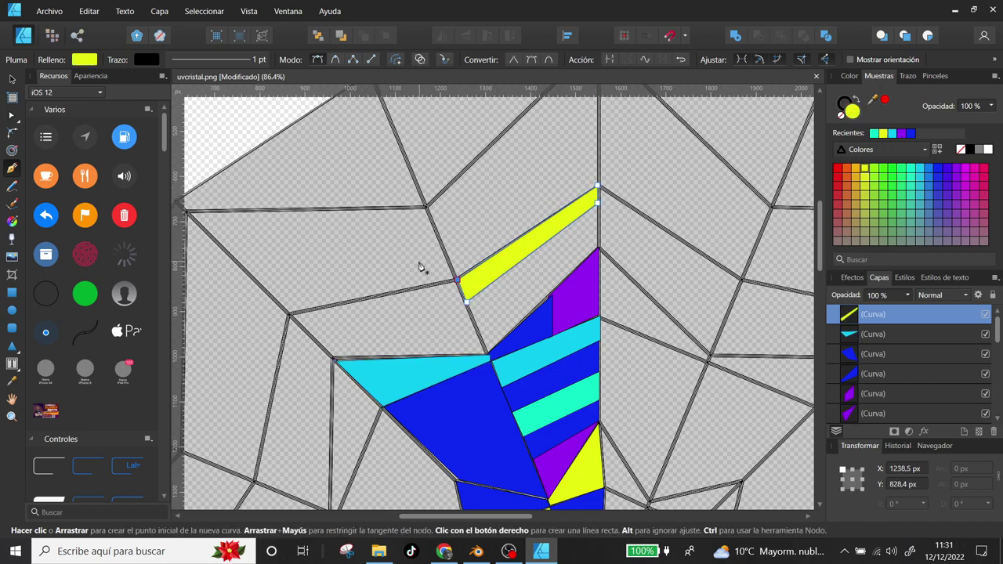
pyautogui.click(439, 239)
pyautogui.click(241, 256)
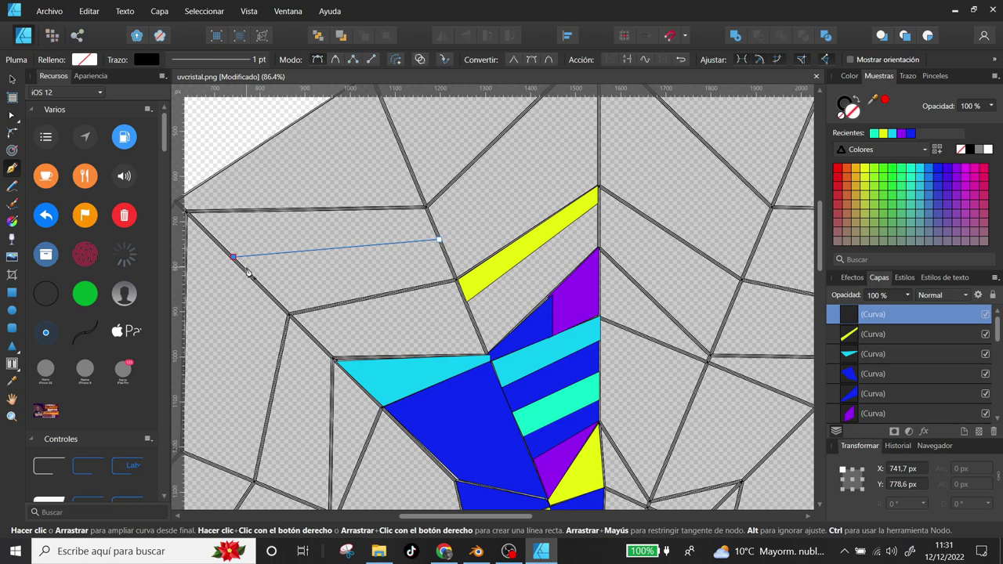
pyautogui.hotkey('ctrl', 'z')
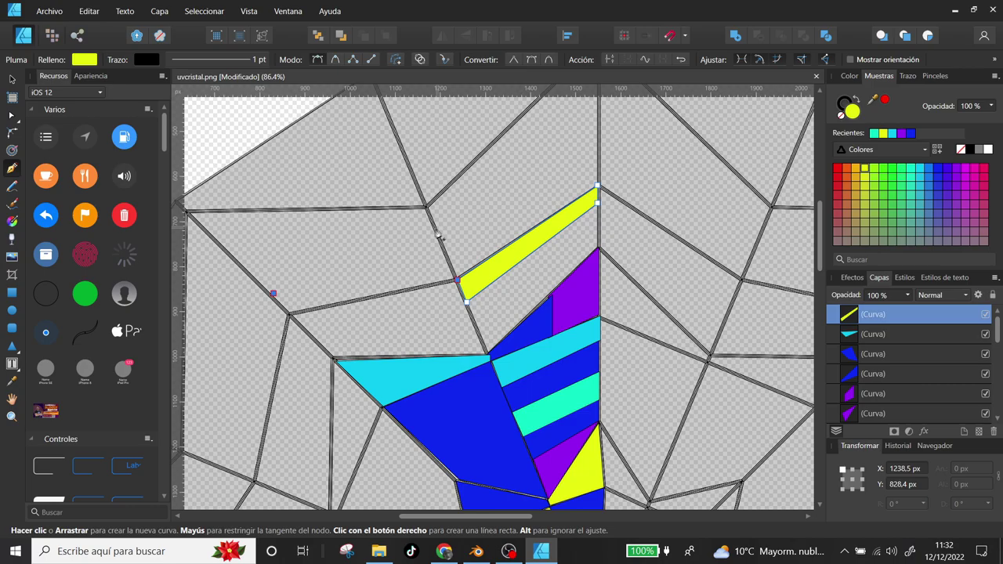
# Step: Trace a parallelogram panel left of centre and fill it cyan
pyautogui.click(438, 231)
pyautogui.click(276, 293)
pyautogui.click(290, 313)
pyautogui.click(443, 251)
pyautogui.click(438, 230)
pyautogui.click(434, 228)
pyautogui.click(598, 141)
pyautogui.click(443, 246)
pyautogui.click(433, 228)
pyautogui.click(874, 133)
# Step: Trace the strip between the cyan and yellow panels and fill it blue
pyautogui.moveTo(447, 246); pyautogui.dragTo(385, 290, button='middle')
pyautogui.click(537, 185)
pyautogui.click(537, 227)
pyautogui.click(394, 319)
pyautogui.click(938, 168)
pyautogui.moveTo(350, 256); pyautogui.dragTo(364, 299, button='middle')
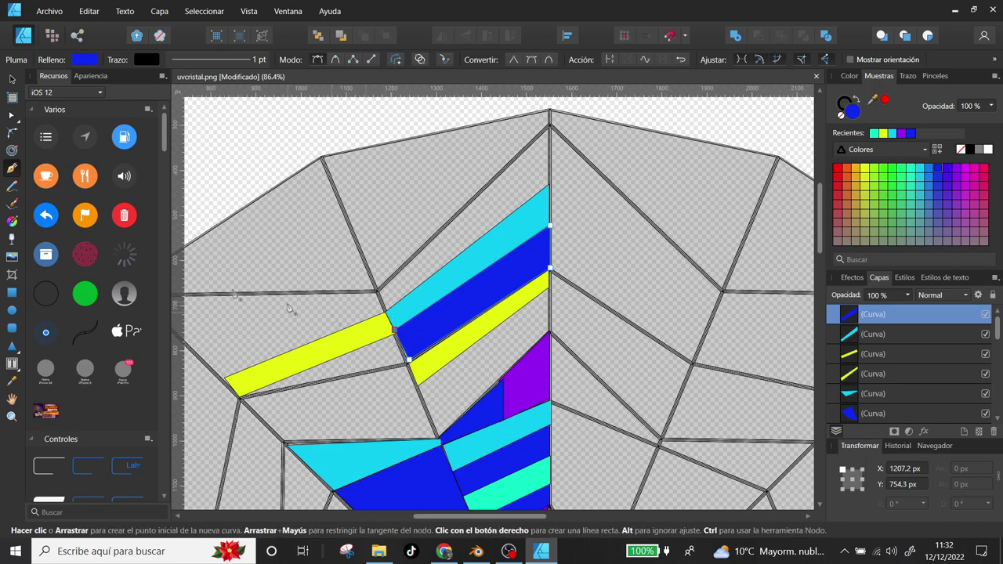
pyautogui.press('a')
pyautogui.press('p')
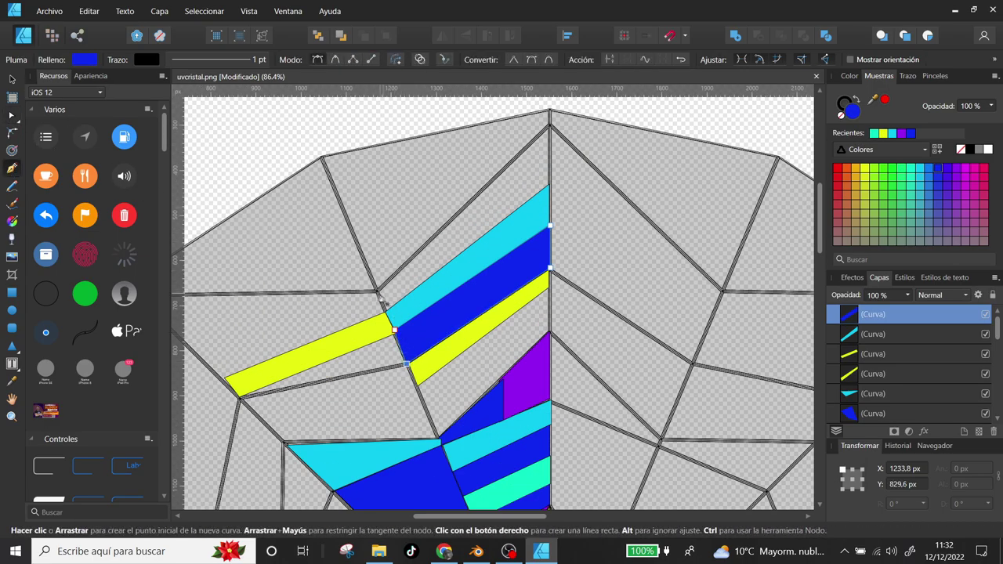
# Step: Trace the panel above the cyan strip, fill it blue, and adjust one corner node
pyautogui.click(376, 291)
pyautogui.click(550, 124)
pyautogui.click(550, 181)
pyautogui.click(376, 291)
pyautogui.click(938, 167)
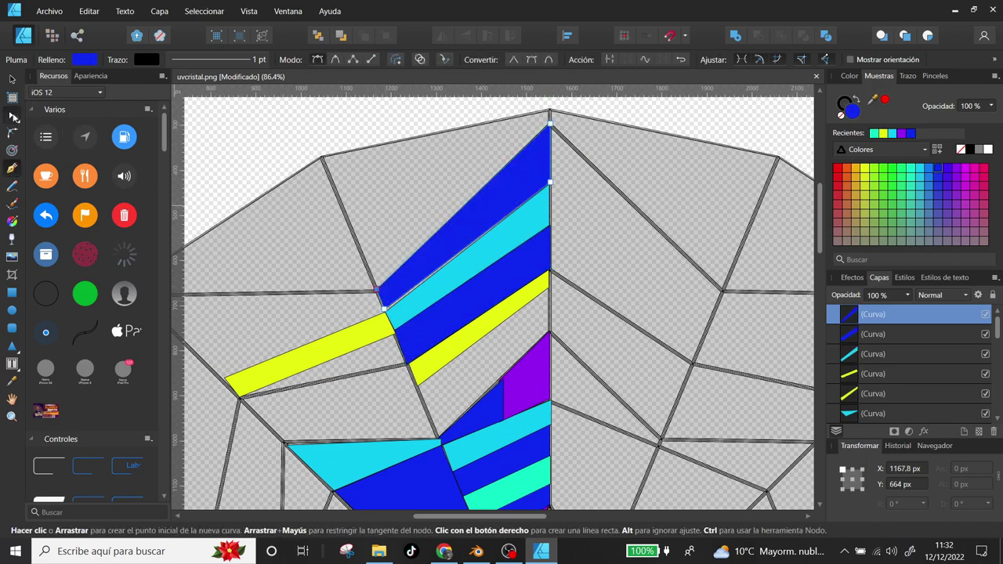
pyautogui.press('a')
pyautogui.moveTo(417, 218); pyautogui.dragTo(439, 243, button='middle')
pyautogui.press('p')
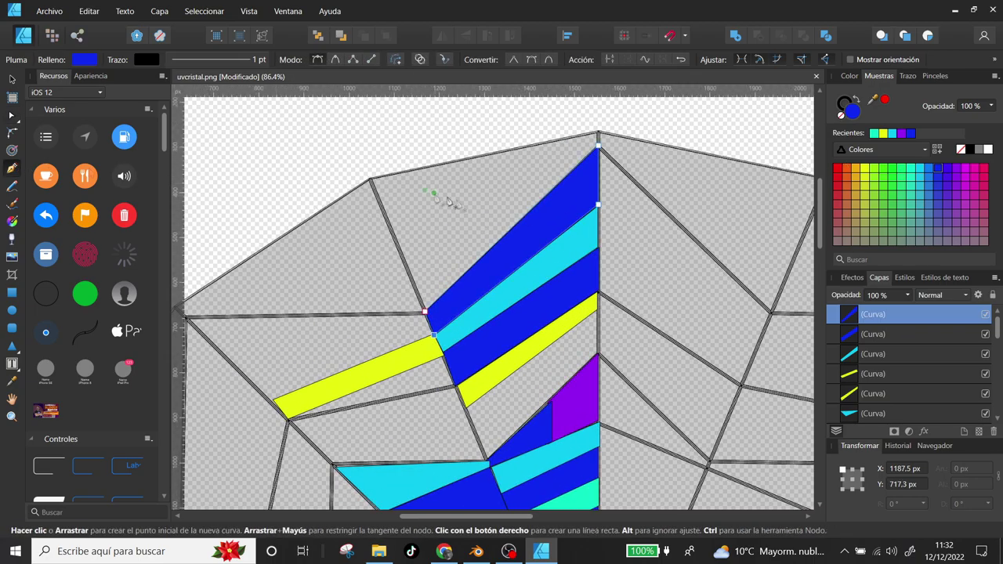
# Step: Trace a blue triangle in the grey strip and fill the wedge below it cyan
pyautogui.click(393, 231)
pyautogui.click(597, 134)
pyautogui.click(404, 261)
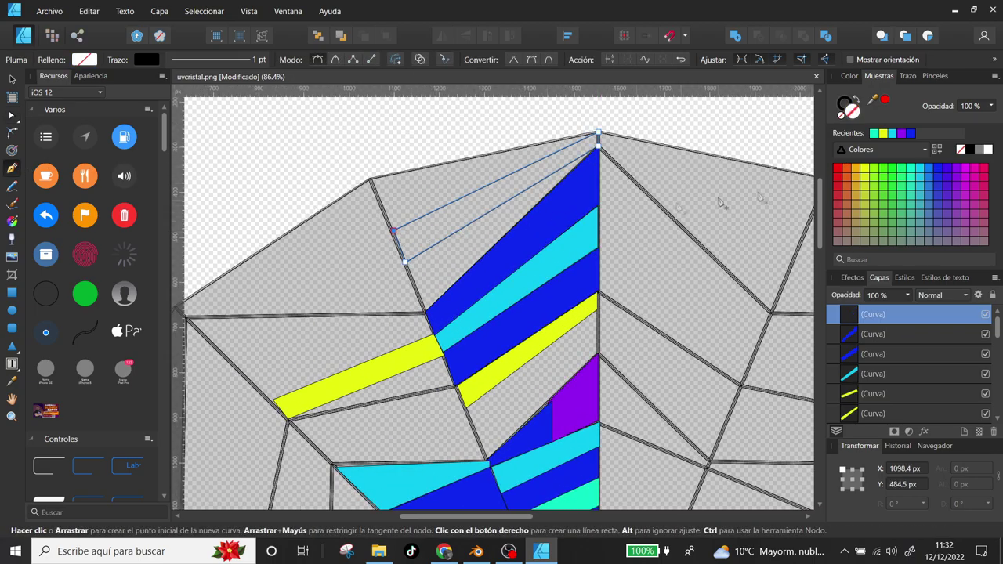
pyautogui.click(910, 133)
pyautogui.click(597, 138)
# Step: Trace a three-corner panel and fill it cyan
pyautogui.click(426, 316)
pyautogui.click(893, 133)
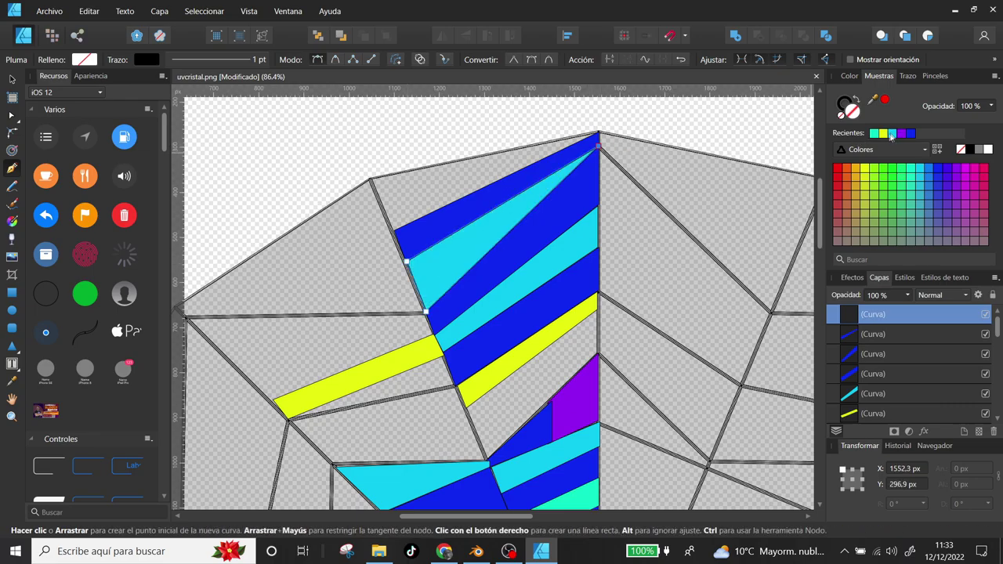
pyautogui.scroll(2, 502, 314)
pyautogui.click(381, 242)
pyautogui.click(403, 289)
pyautogui.click(608, 196)
pyautogui.press('a')
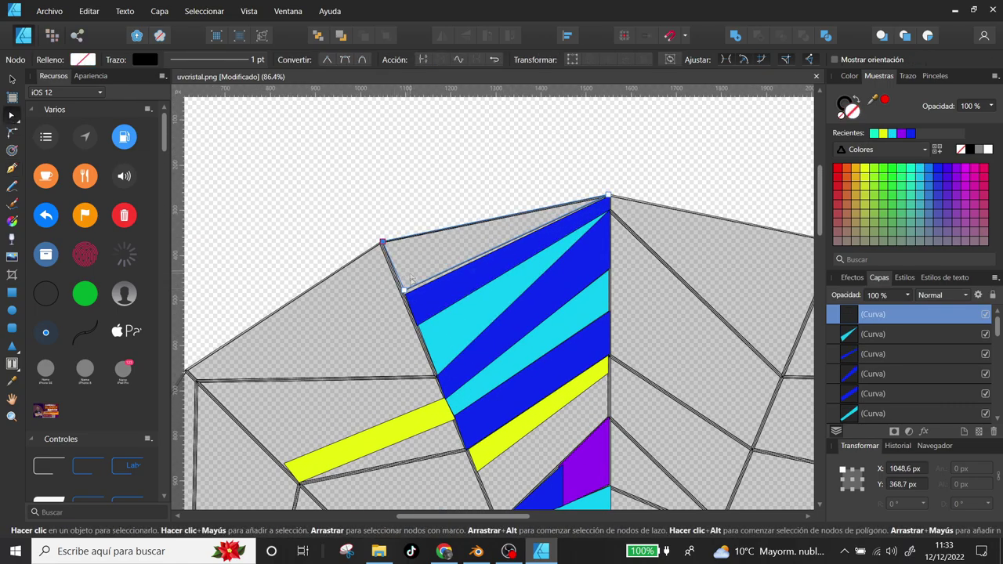
pyautogui.click(892, 133)
pyautogui.scroll(-3, 481, 188)
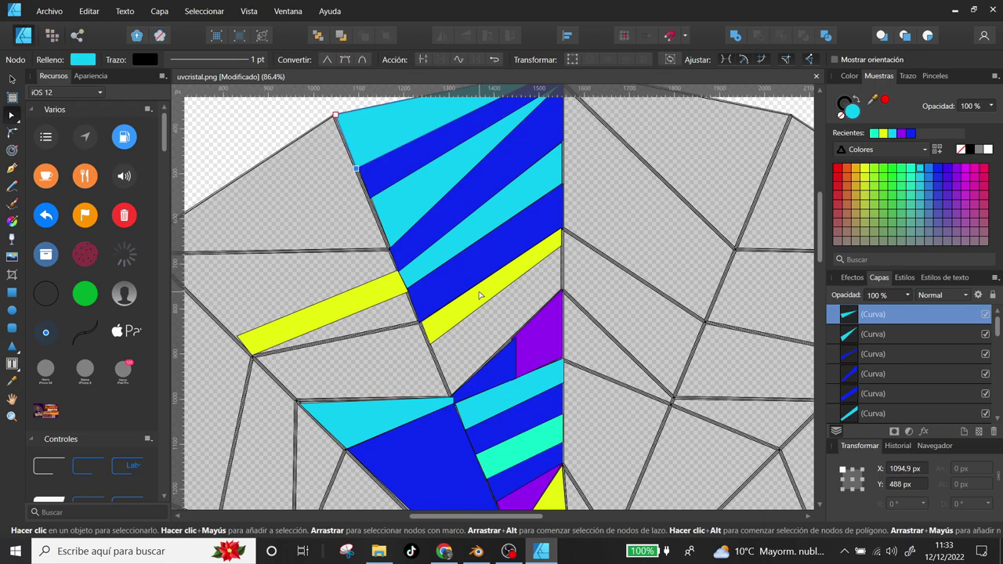
pyautogui.press('p')
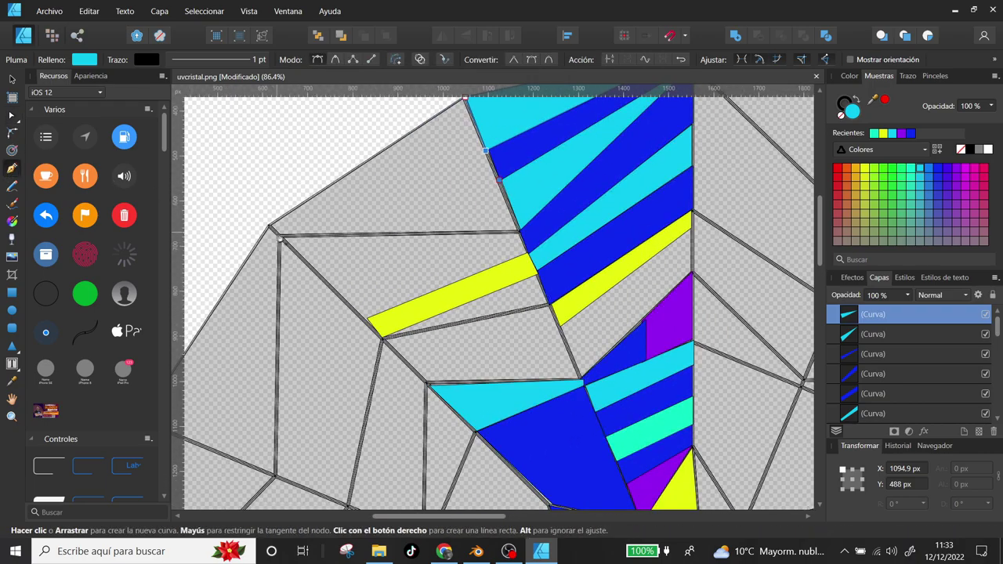
# Step: Trace a triangle panel at the top left and fill it purple
pyautogui.click(270, 229)
pyautogui.click(499, 182)
pyautogui.click(520, 233)
pyautogui.scroll(-2, 487, 247)
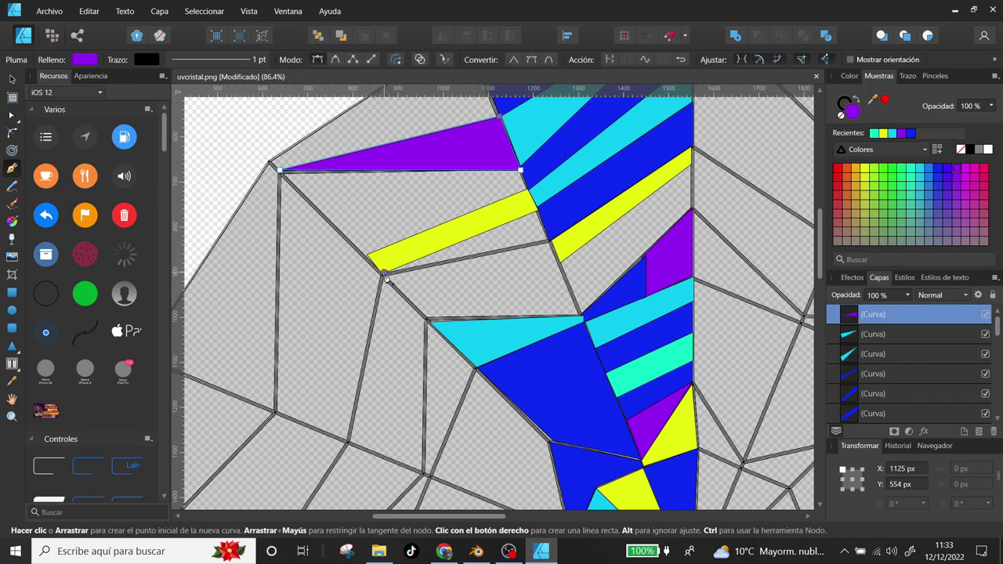
# Step: Trace the panels beneath the yellow strip and beside the purple piece in blue
pyautogui.click(537, 208)
pyautogui.click(548, 240)
pyautogui.click(383, 272)
pyautogui.scroll(-1, 544, 301)
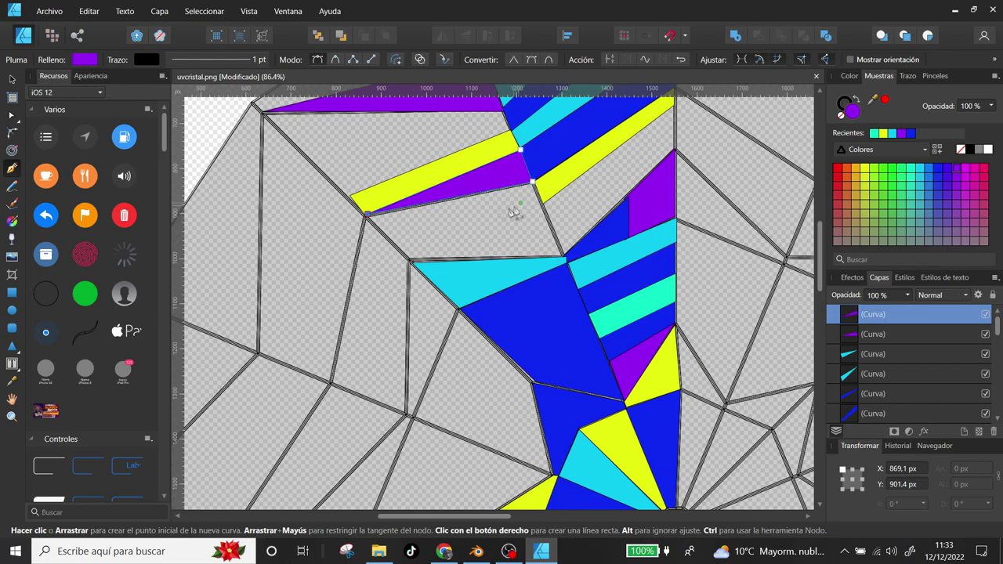
pyautogui.scroll(1, 519, 235)
pyautogui.hscroll(3, 486, 243)
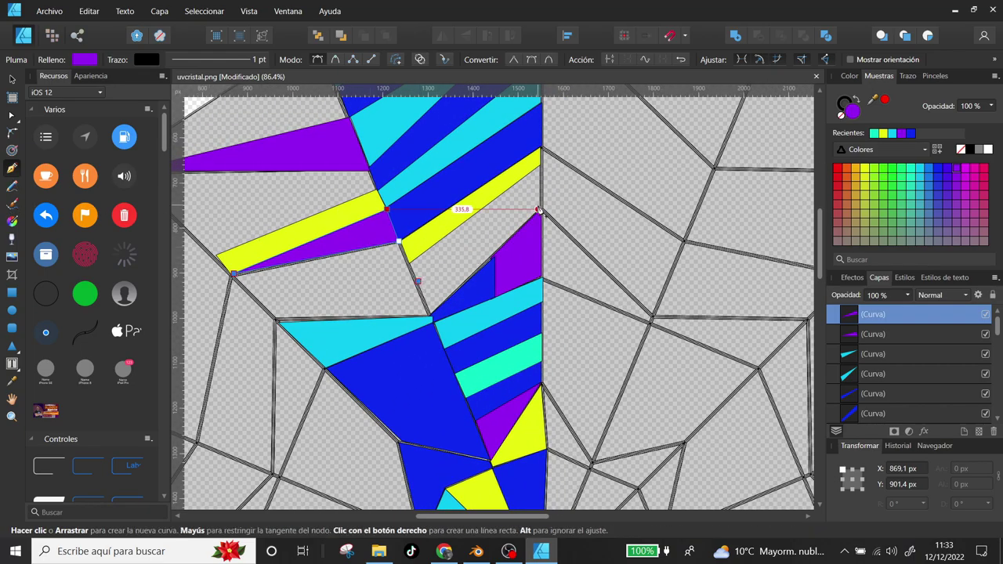
pyautogui.click(538, 210)
pyautogui.click(417, 280)
pyautogui.click(538, 210)
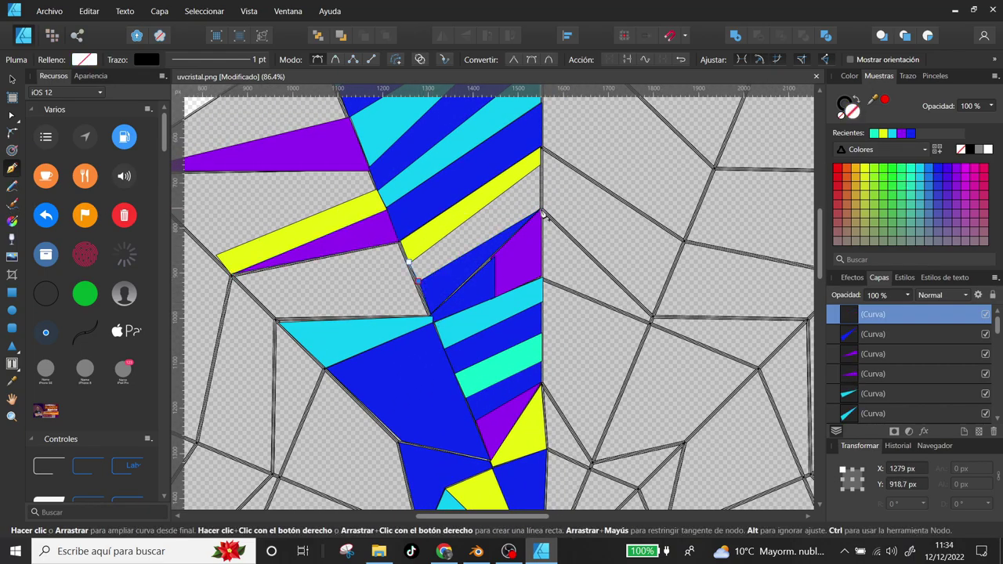
# Step: Trace the next panel outline and fill it cyan
pyautogui.click(415, 271)
pyautogui.hscroll(-4, 533, 248)
pyautogui.scroll(-1, 532, 248)
pyautogui.moveTo(439, 241); pyautogui.dragTo(466, 270)
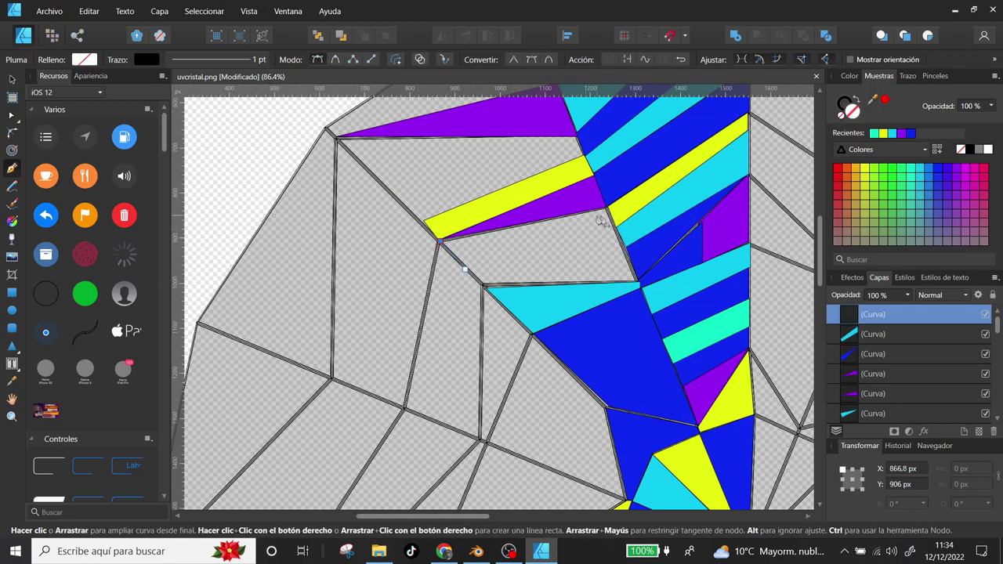
pyautogui.click(614, 226)
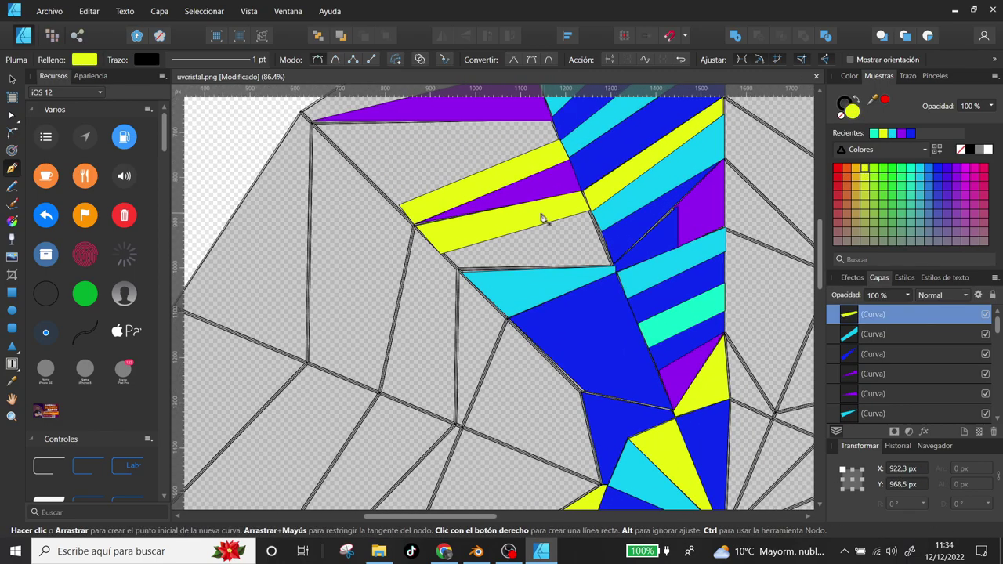
pyautogui.click(509, 267)
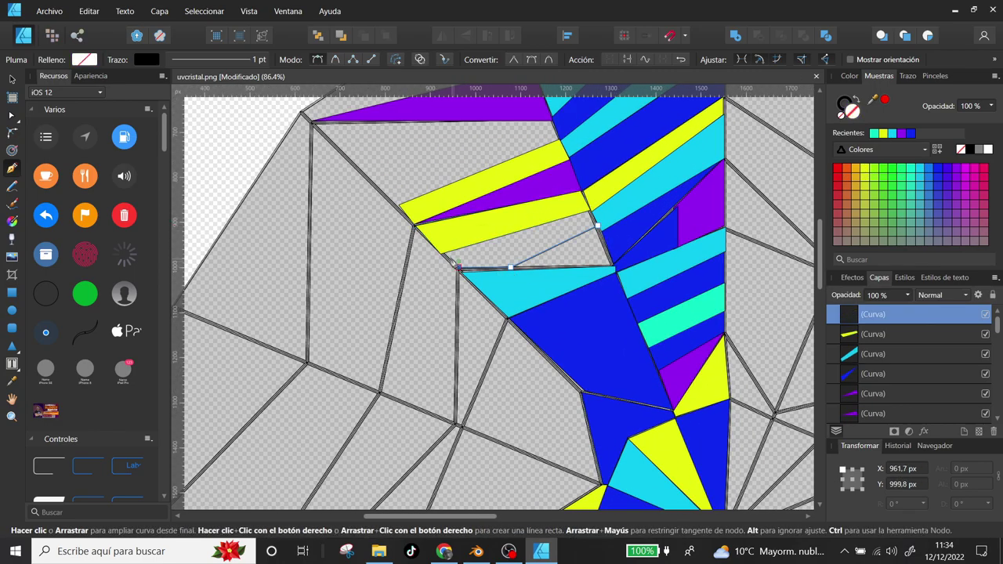
pyautogui.click(893, 137)
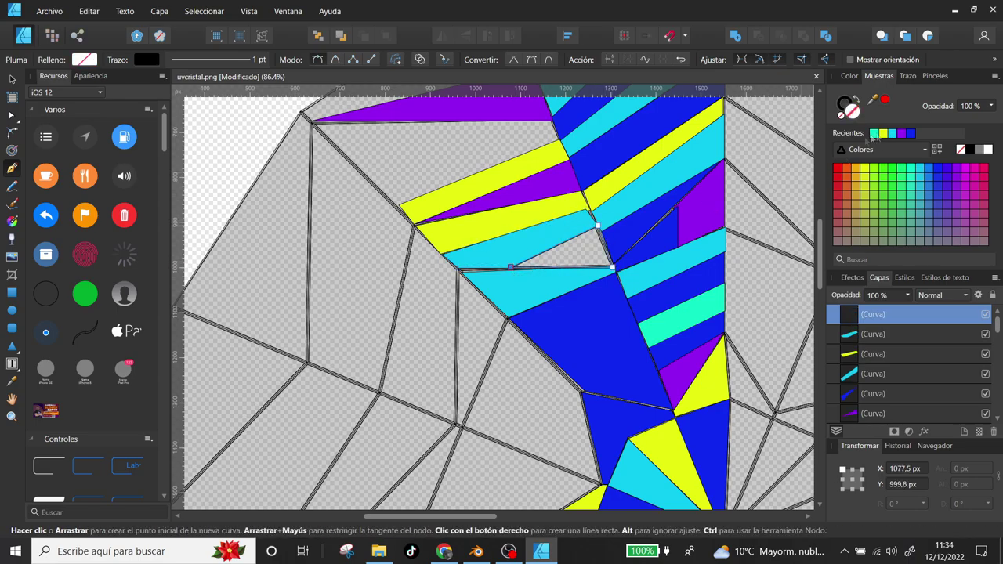
pyautogui.click(512, 268)
# Step: Trace a blue panel above the purple triangle and nudge its top corner into alignment
pyautogui.click(342, 209)
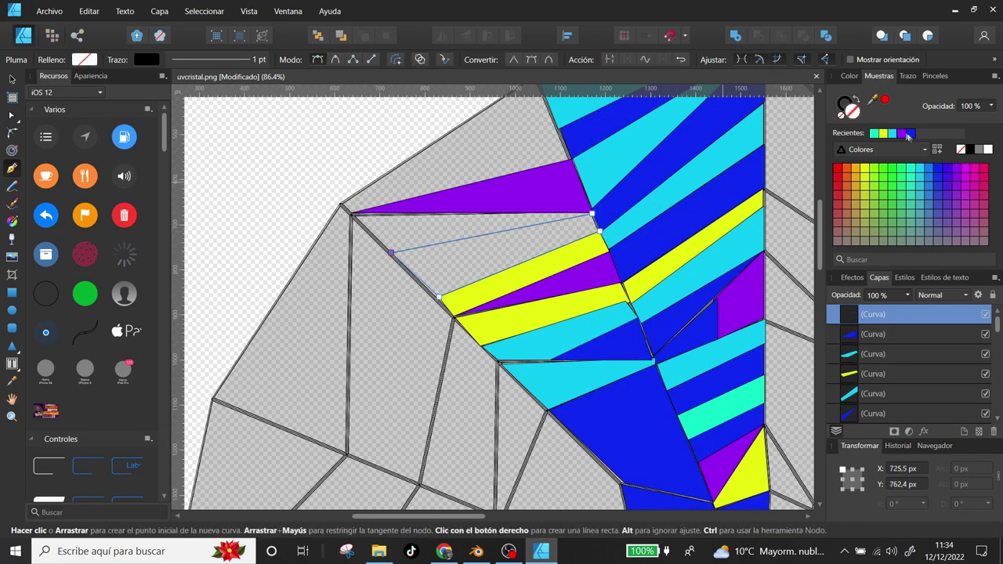
pyautogui.moveTo(568, 174); pyautogui.dragTo(594, 242, button='middle')
pyautogui.click(560, 146)
pyautogui.click(594, 242)
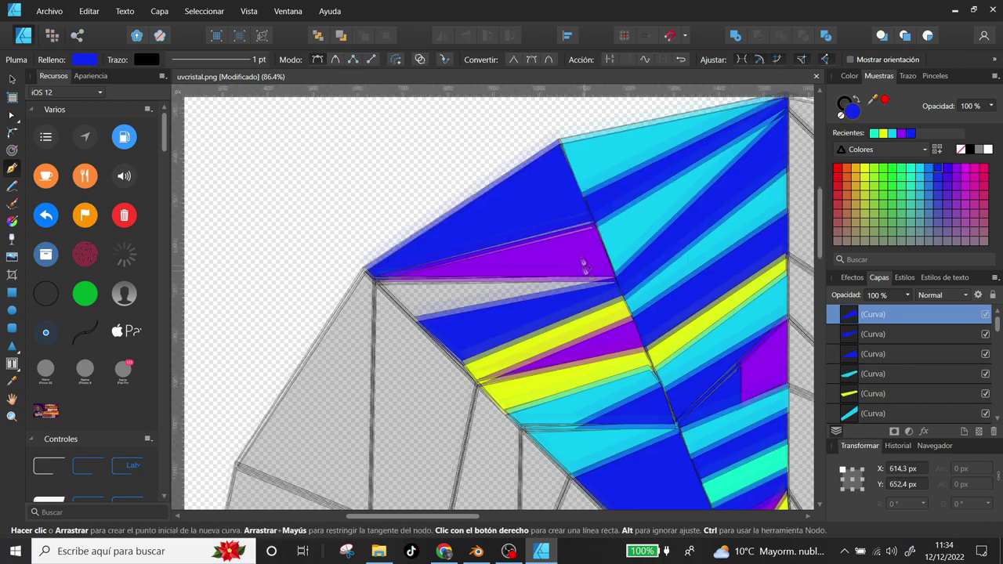
pyautogui.press('a')
pyautogui.moveTo(578, 178); pyautogui.dragTo(581, 183)
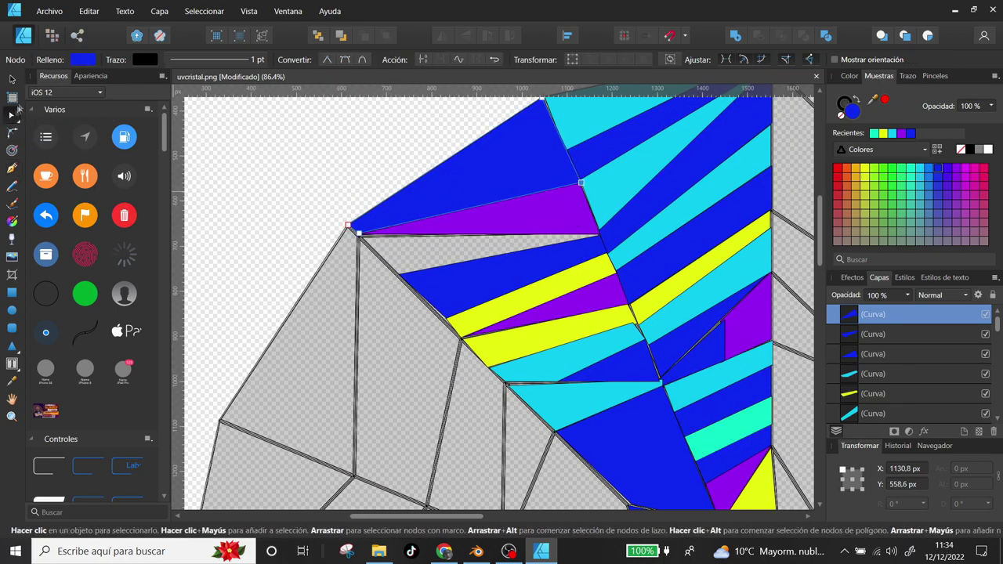
pyautogui.click(11, 168)
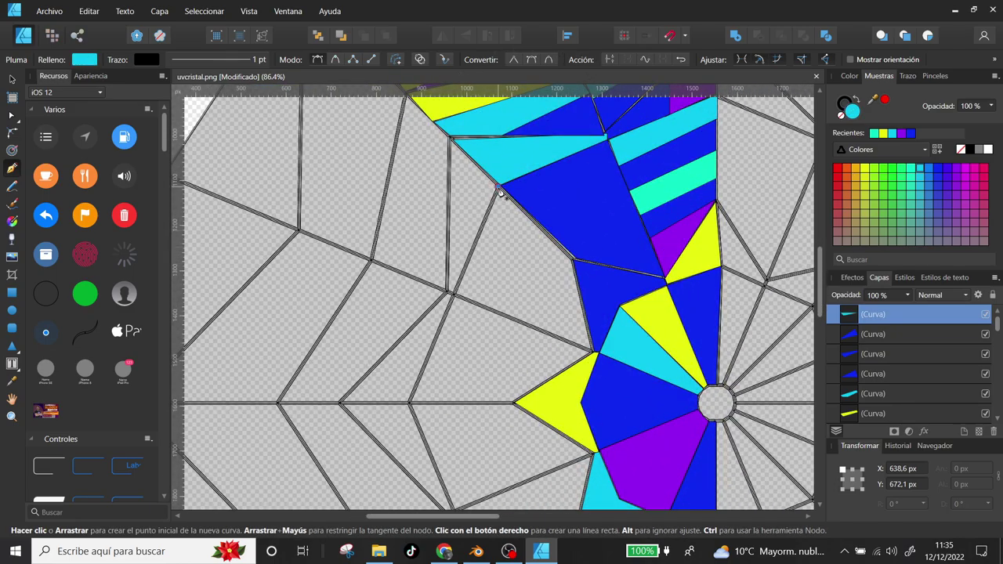
# Step: Trace the next panel and fill it yellow
pyautogui.click(497, 188)
pyautogui.click(570, 258)
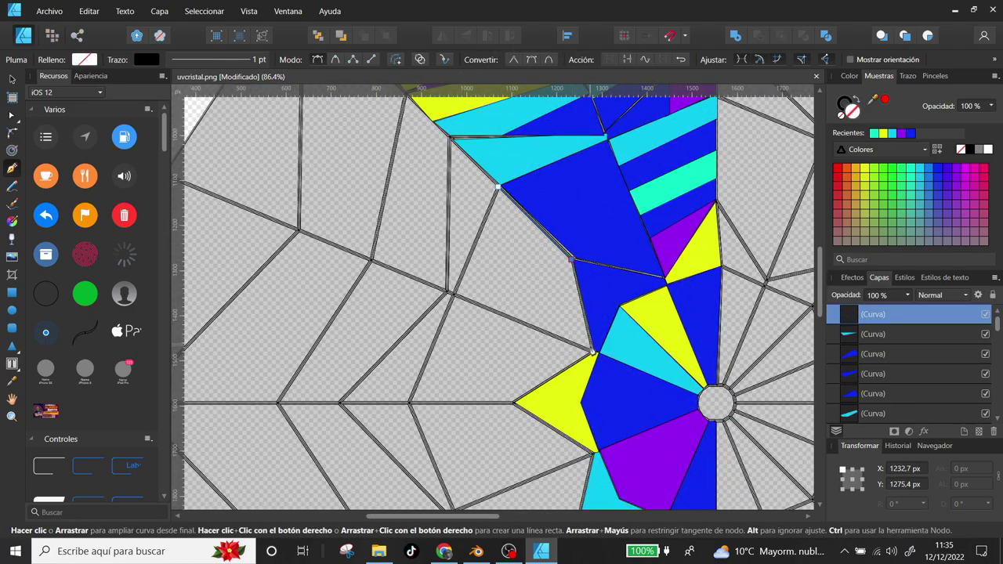
pyautogui.click(501, 185)
pyautogui.moveTo(520, 246); pyautogui.dragTo(559, 275, button='middle')
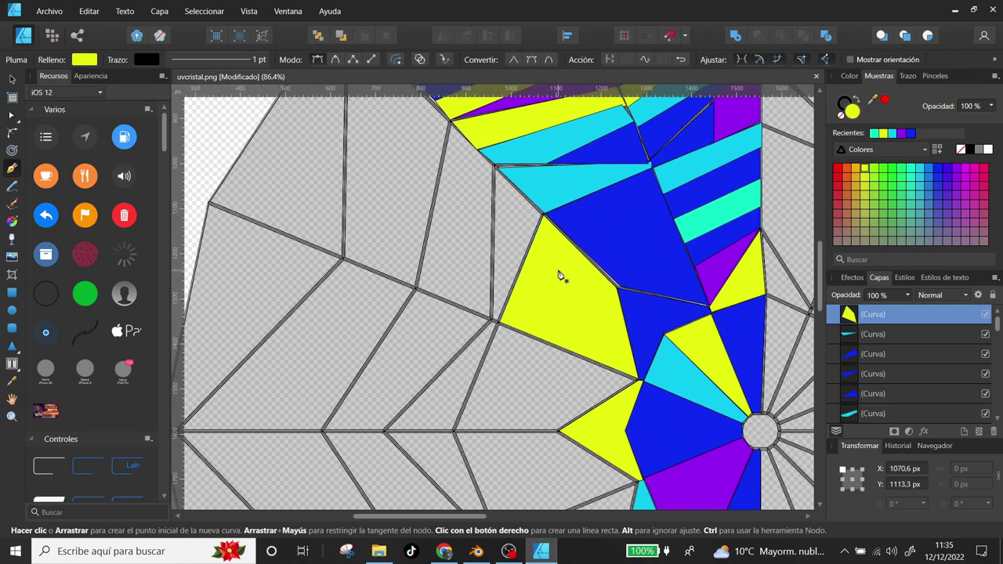
# Step: Trace a blue triangle beside the yellow panel
pyautogui.click(493, 321)
pyautogui.click(541, 212)
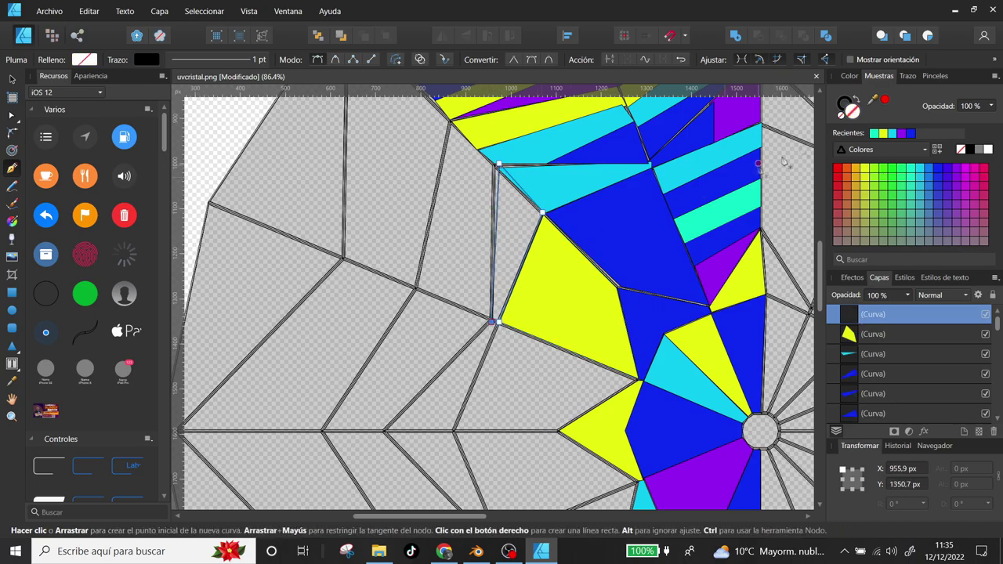
pyautogui.click(497, 166)
pyautogui.click(492, 165)
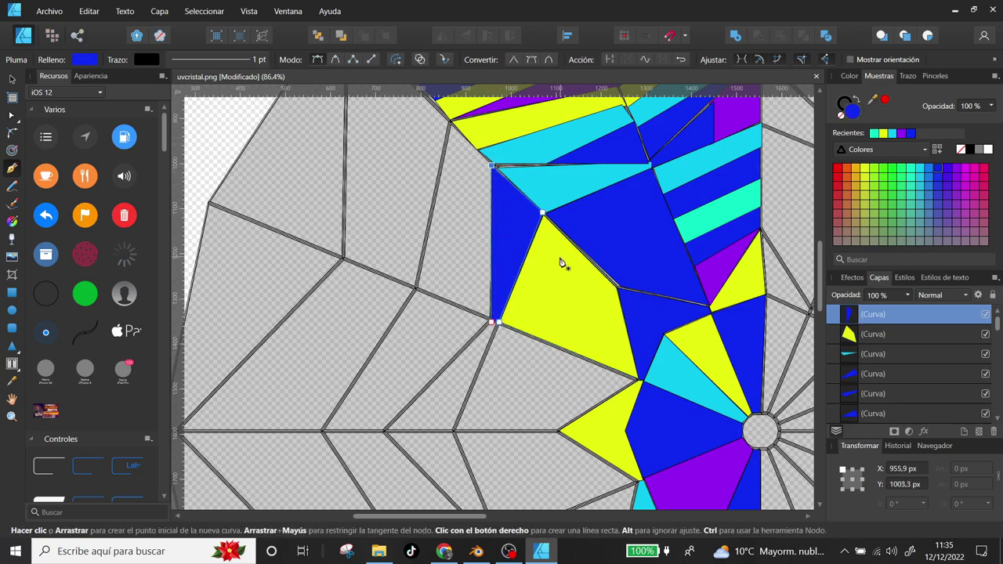
pyautogui.moveTo(459, 166)
pyautogui.mouseDown(button='middle')
pyautogui.moveTo(528, 207)
pyautogui.moveTo(479, 243)
pyautogui.mouseUp(button='middle')
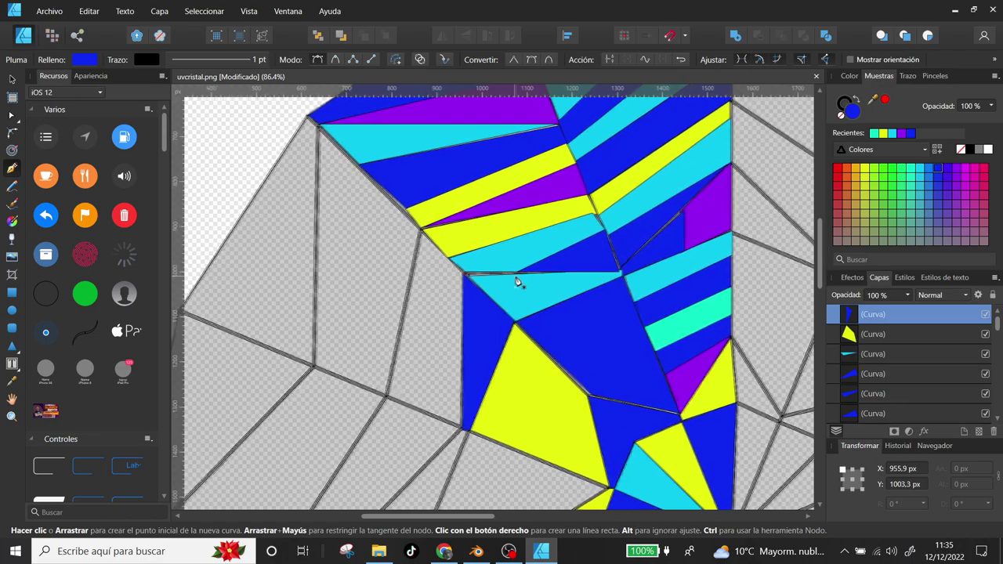
# Step: Outline the narrow strip left of the blue panel and fill it yellow
pyautogui.click(487, 223)
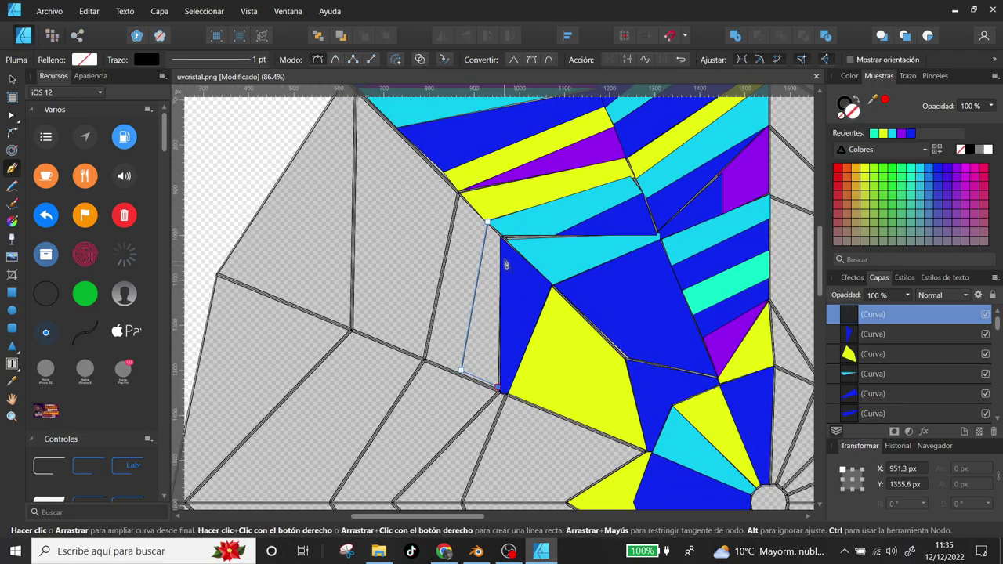
pyautogui.click(461, 370)
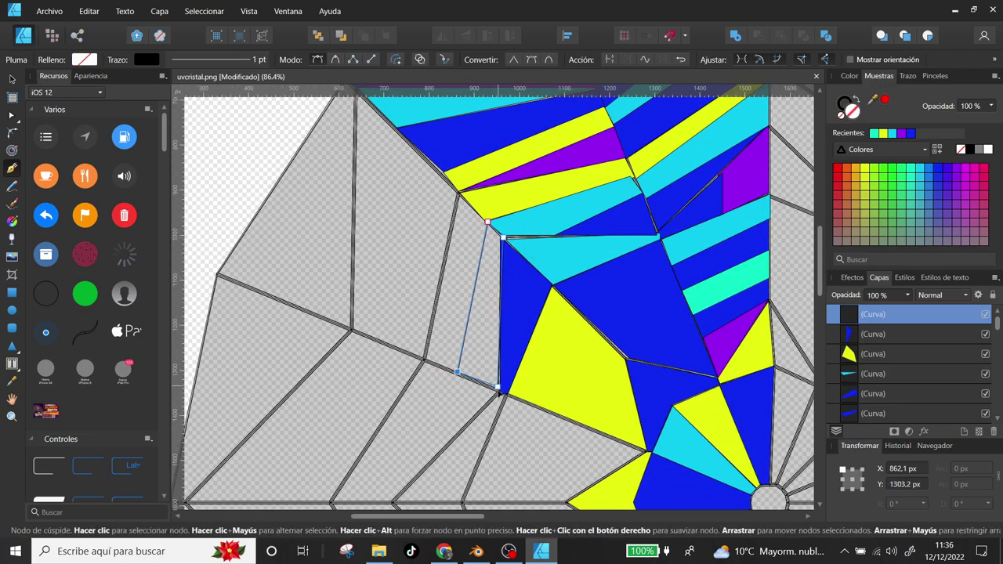
pyautogui.press('Escape')
pyautogui.moveTo(386, 319); pyautogui.dragTo(390, 382, button='middle')
pyautogui.click(385, 401)
pyautogui.press('Escape')
pyautogui.hotkey('ctrl', 'shift', 'v')
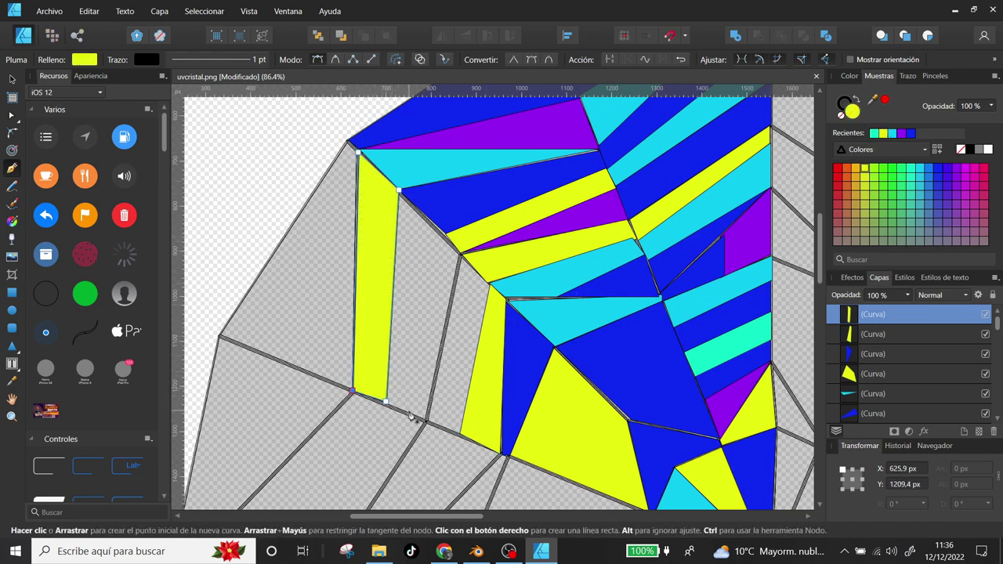
# Step: Trace a second narrow yellow strip, then check the neighbouring blue and cyan panels
pyautogui.click(427, 418)
pyautogui.click(409, 411)
pyautogui.click(434, 225)
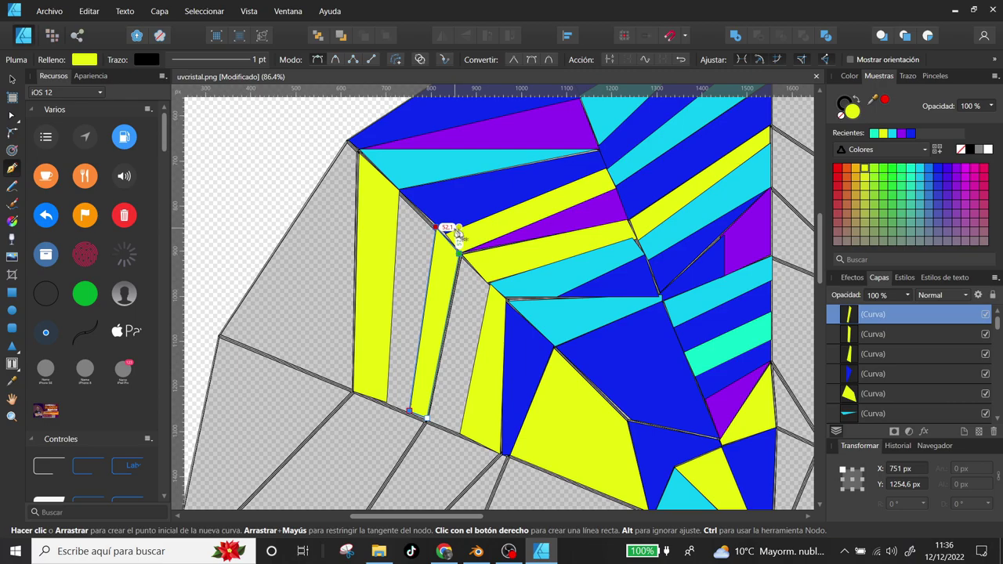
pyautogui.press('a')
pyautogui.click(407, 295)
pyautogui.click(407, 295)
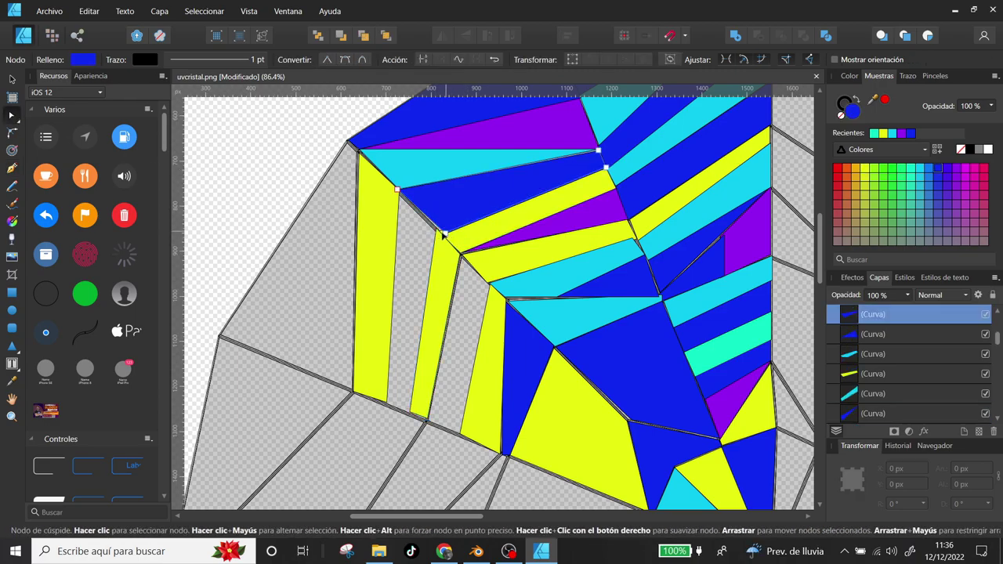
pyautogui.scroll(-2, 407, 294)
pyautogui.click(498, 228)
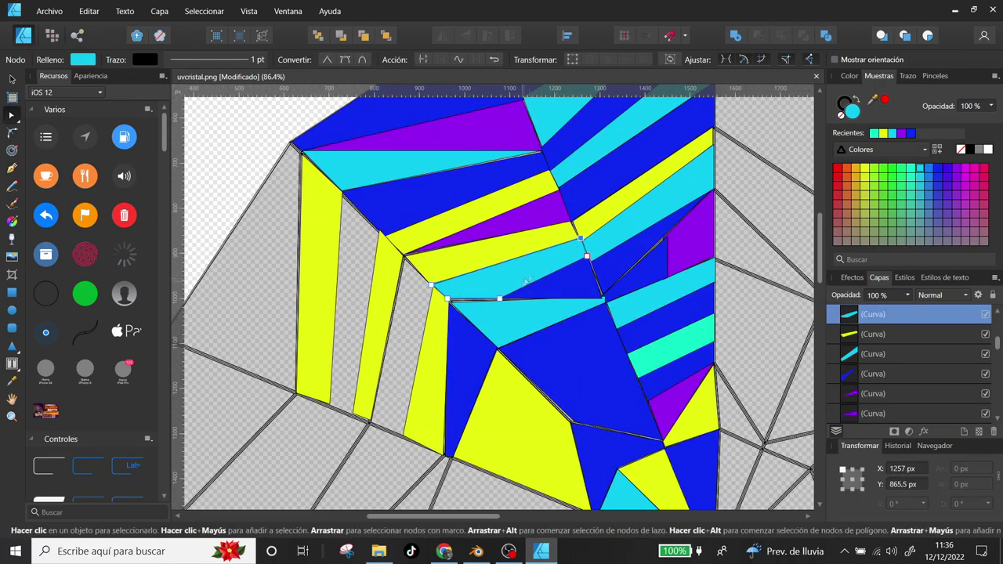
pyautogui.press('p')
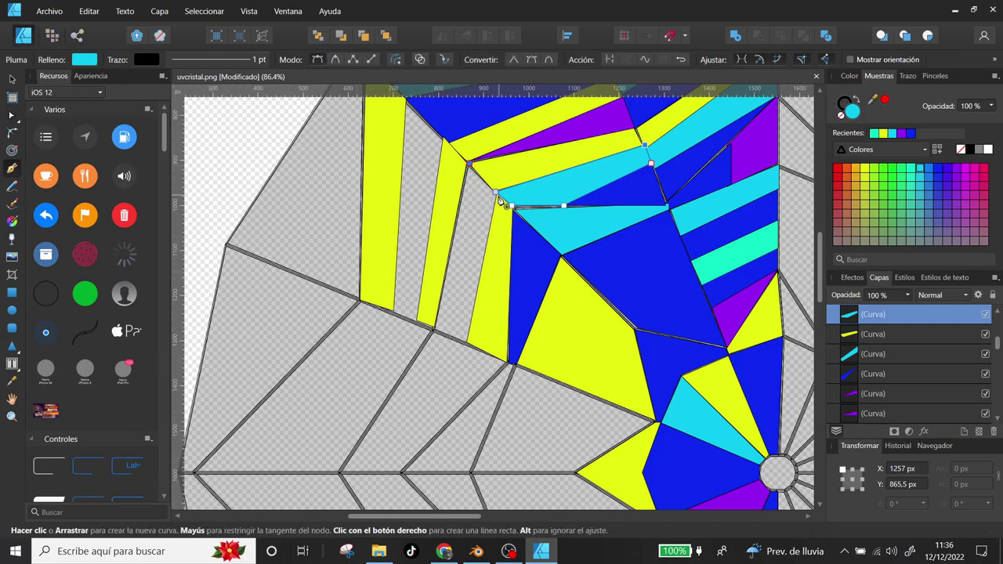
# Step: Trace the strip beside the yellow one and fill it cyan
pyautogui.click(494, 192)
pyautogui.click(469, 343)
pyautogui.click(433, 327)
pyautogui.click(874, 133)
pyautogui.keyDown('ctrl'); pyautogui.scroll(1, 431, 203); pyautogui.keyUp('ctrl')
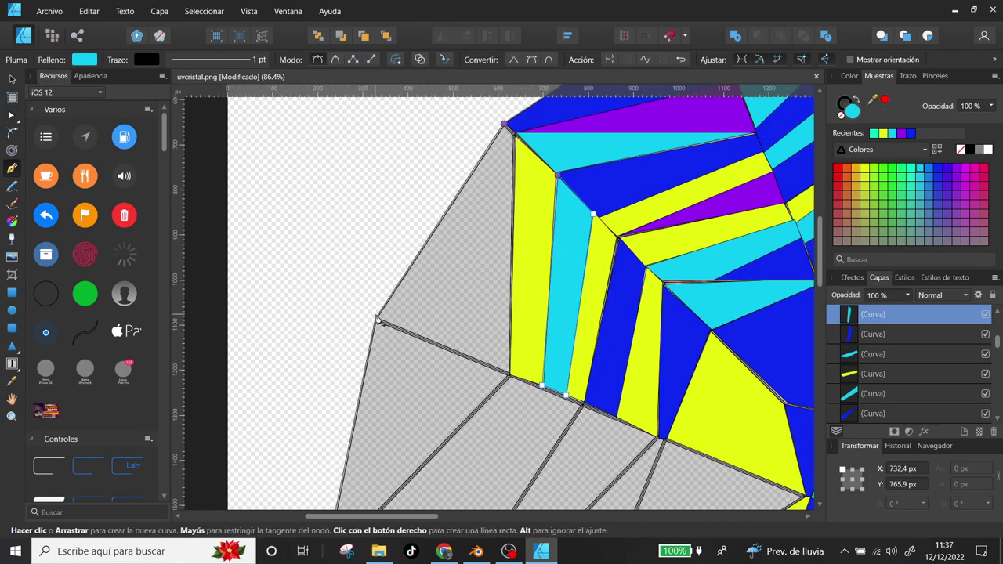
# Step: Trace the large left triangle panel and fill it blue
pyautogui.click(504, 124)
pyautogui.click(376, 318)
pyautogui.click(509, 375)
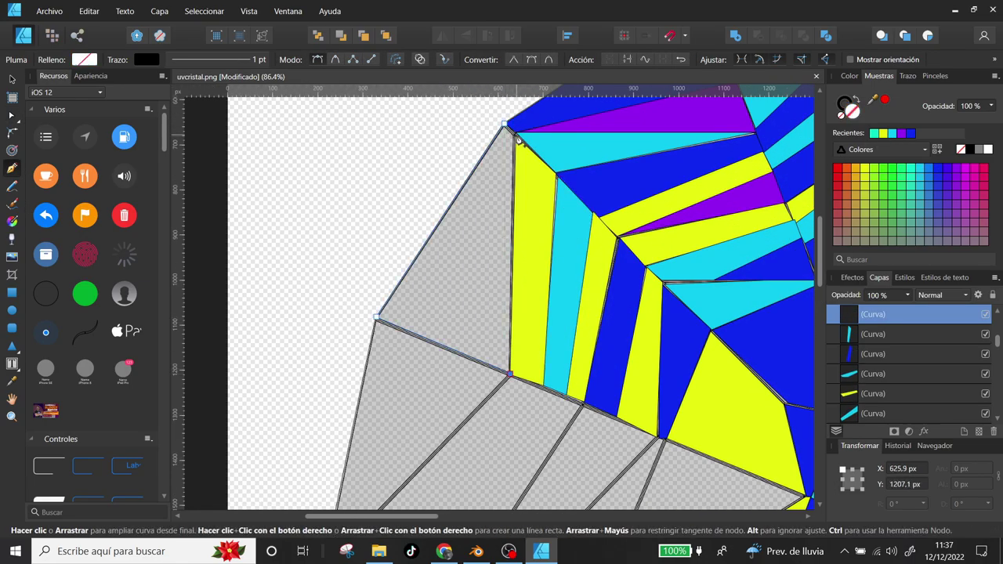
pyautogui.click(505, 124)
pyautogui.click(893, 133)
pyautogui.moveTo(711, 408); pyautogui.dragTo(514, 225, button='middle')
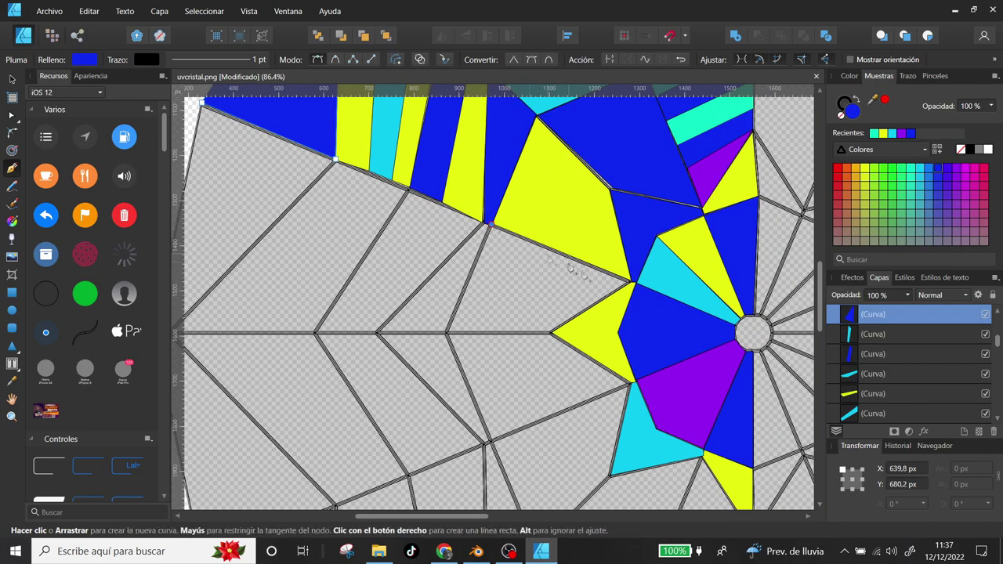
# Step: Trace the four-corner panel beside the yellow region and fill it cyan
pyautogui.click(483, 223)
pyautogui.click(446, 329)
pyautogui.click(552, 329)
pyautogui.click(631, 278)
pyautogui.click(483, 224)
pyautogui.moveTo(483, 235)
pyautogui.mouseDown(button='middle')
pyautogui.moveTo(523, 202)
pyautogui.moveTo(537, 207)
pyautogui.mouseUp(button='middle')
# Step: Trace the panel below the yellow one and fill it blue
pyautogui.click(540, 188)
pyautogui.click(506, 292)
pyautogui.click(433, 293)
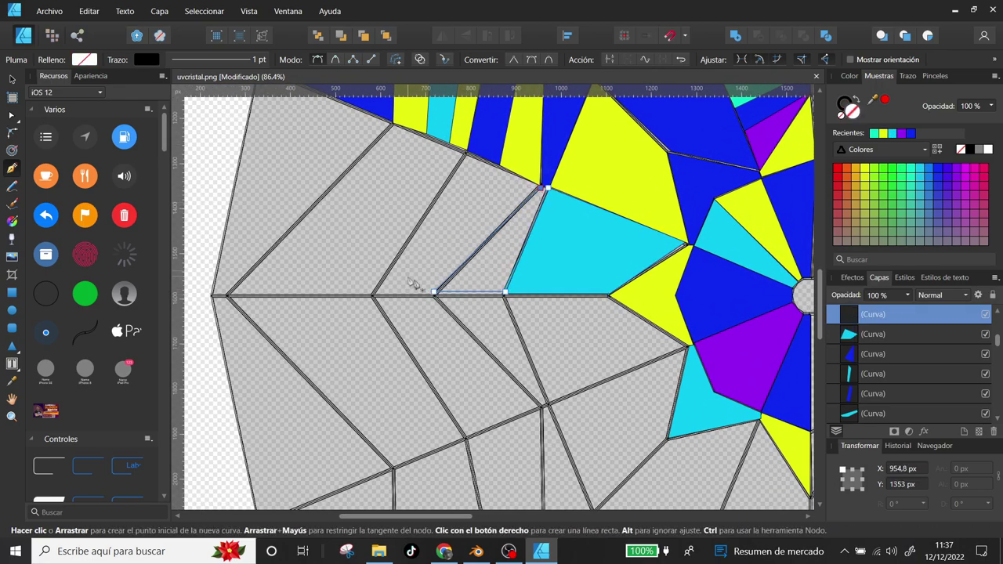
pyautogui.click(504, 298)
pyautogui.click(883, 134)
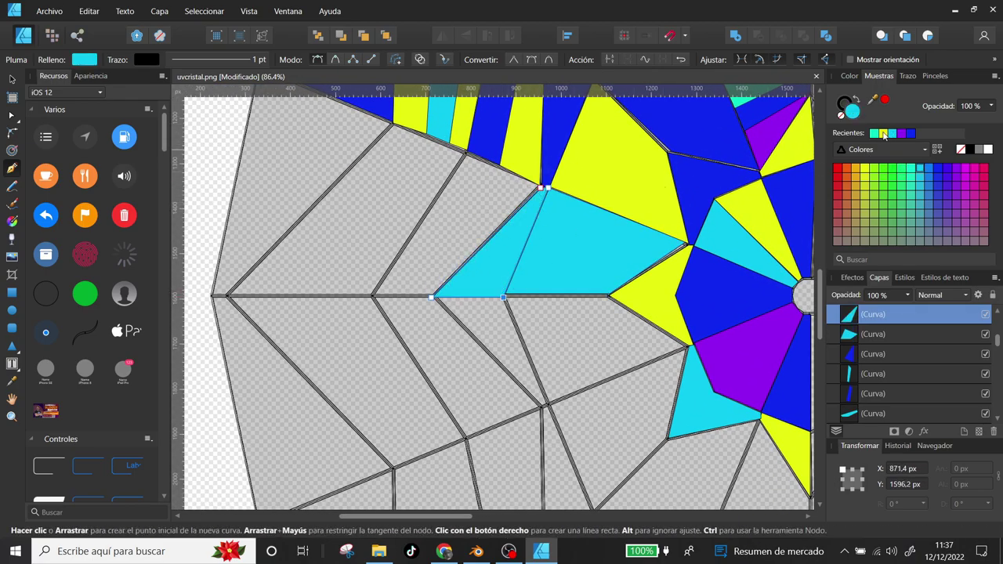
pyautogui.click(910, 134)
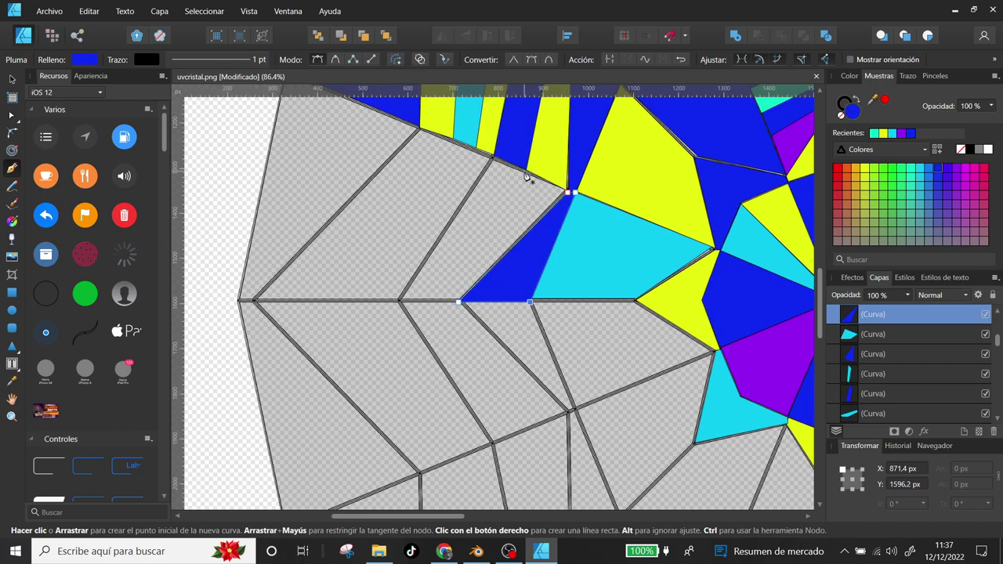
# Step: Trace a thin purple panel and the long purple band on the left
pyautogui.click(461, 300)
pyautogui.click(568, 174)
pyautogui.click(443, 135)
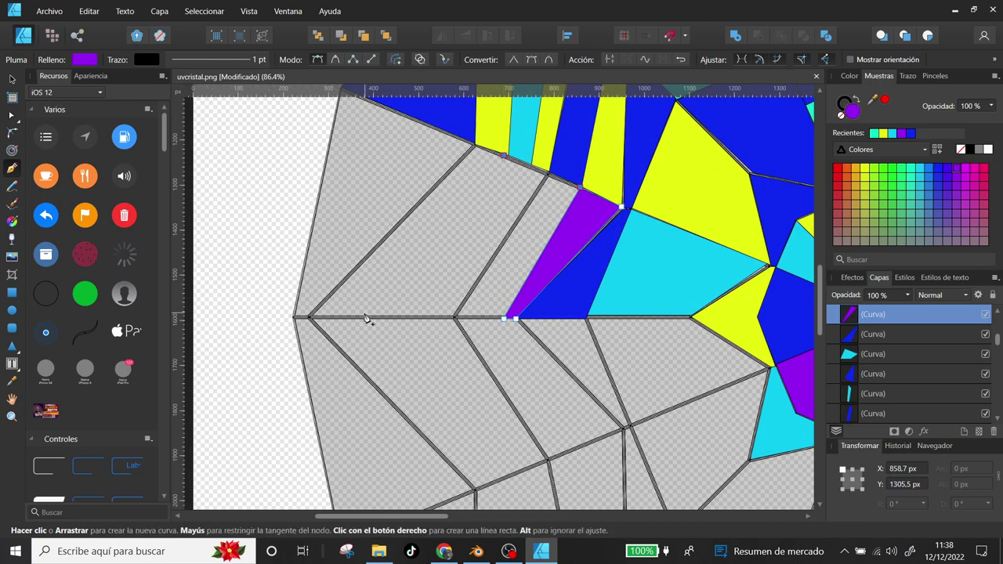
pyautogui.click(279, 303)
pyautogui.click(336, 304)
pyautogui.click(472, 146)
# Step: Trace the band beside the purple one, fill it cyan, and nudge its bottom corner
pyautogui.click(335, 303)
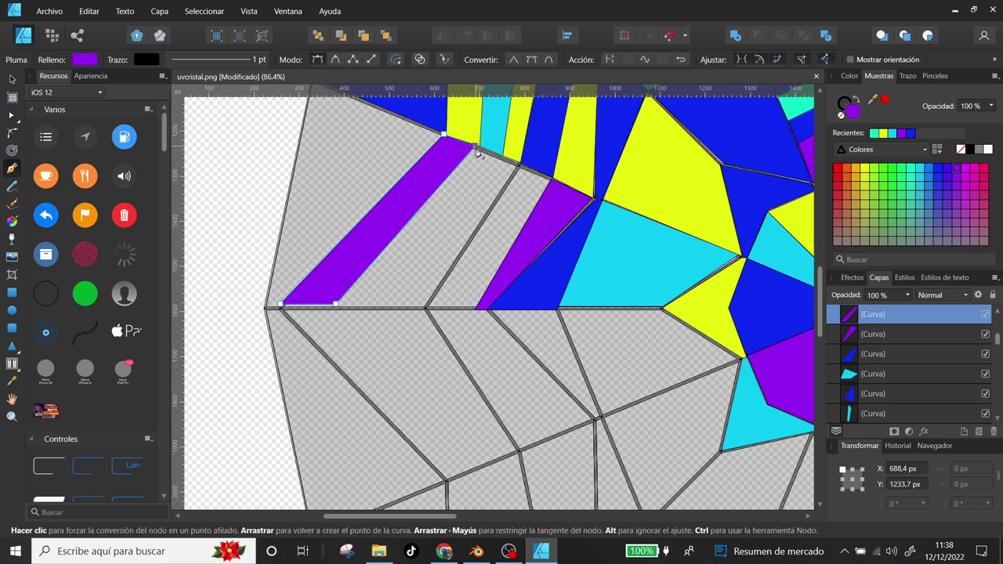
pyautogui.click(424, 303)
pyautogui.click(474, 145)
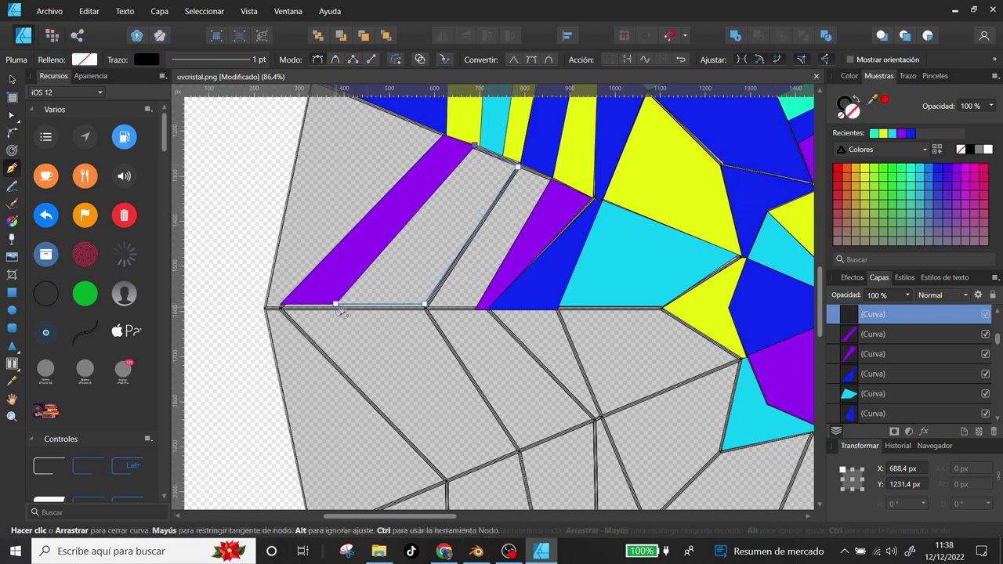
pyautogui.click(335, 303)
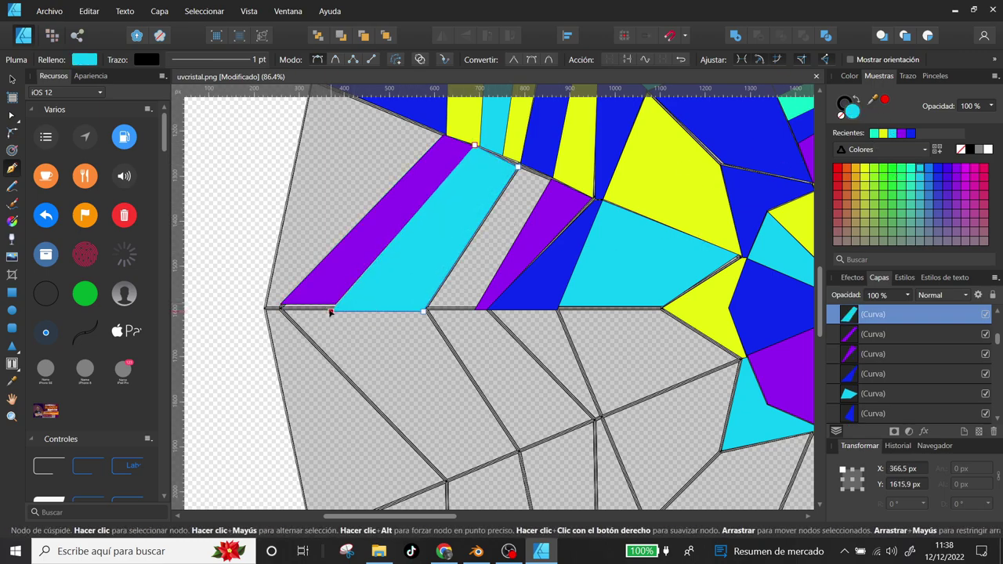
pyautogui.moveTo(424, 312); pyautogui.dragTo(427, 312)
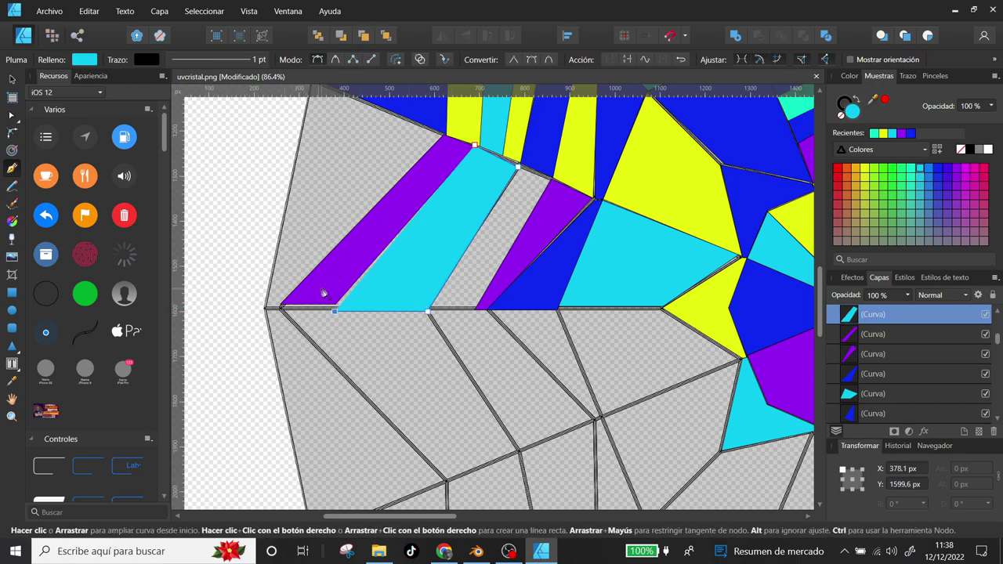
# Step: Inspect the purple strip and new cyan panel's nodes with the Node tool
pyautogui.press('a')
pyautogui.click(281, 305)
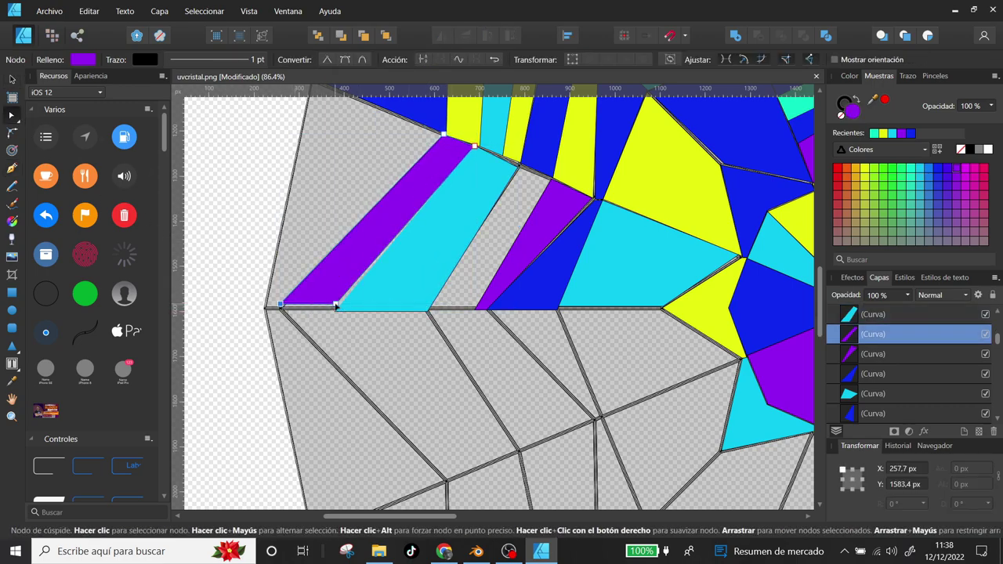
pyautogui.moveTo(281, 311); pyautogui.dragTo(243, 382, button='middle')
pyautogui.click(298, 384)
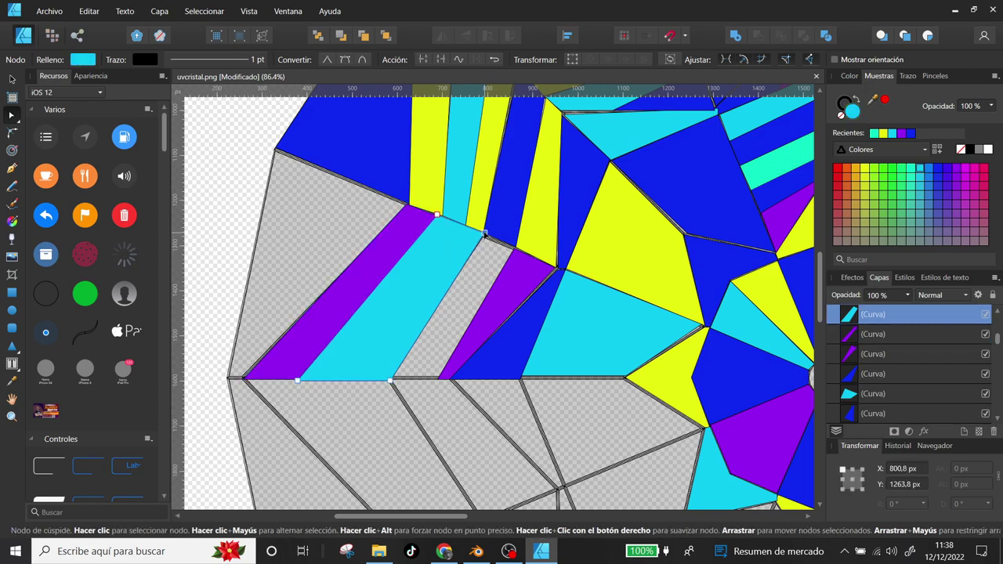
pyautogui.moveTo(500, 317); pyautogui.dragTo(562, 284, button='middle')
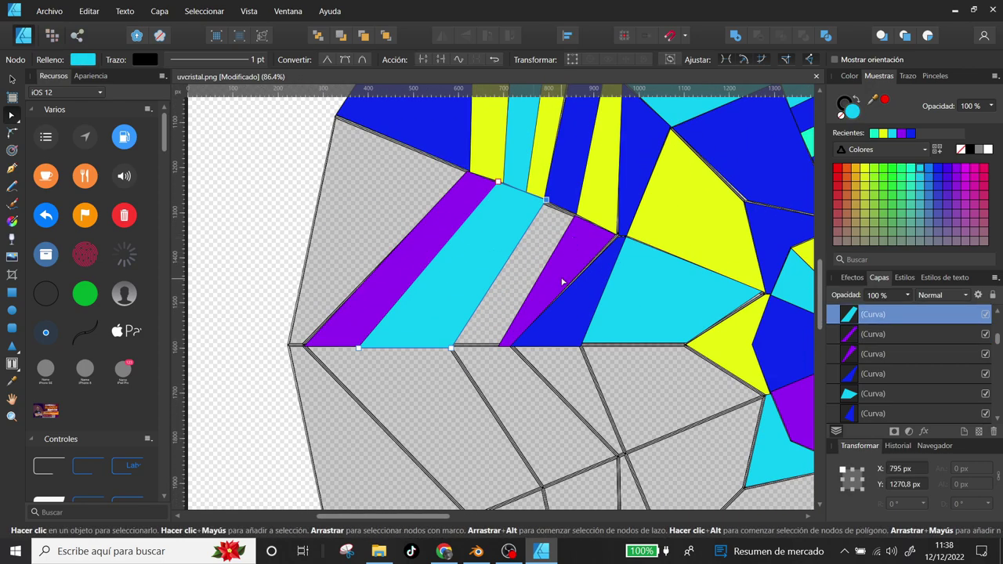
# Step: Trace the grey gap's four corners as a closed panel and fill it cyan
pyautogui.press('p')
pyautogui.click(498, 347)
pyautogui.click(575, 212)
pyautogui.click(543, 198)
pyautogui.click(453, 347)
pyautogui.click(498, 347)
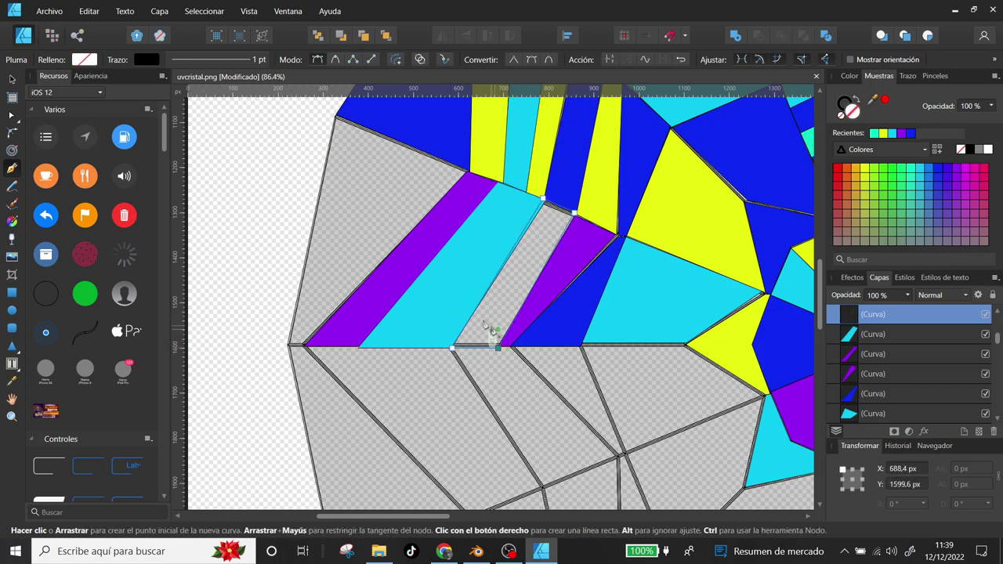
pyautogui.click(218, 60)
pyautogui.click(892, 132)
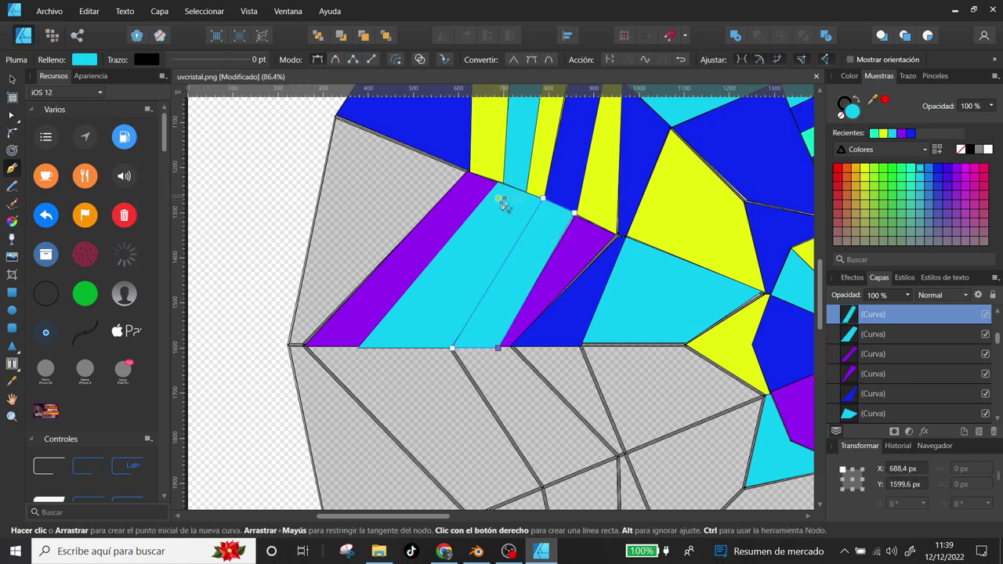
pyautogui.moveTo(480, 113); pyautogui.dragTo(416, 214, button='middle')
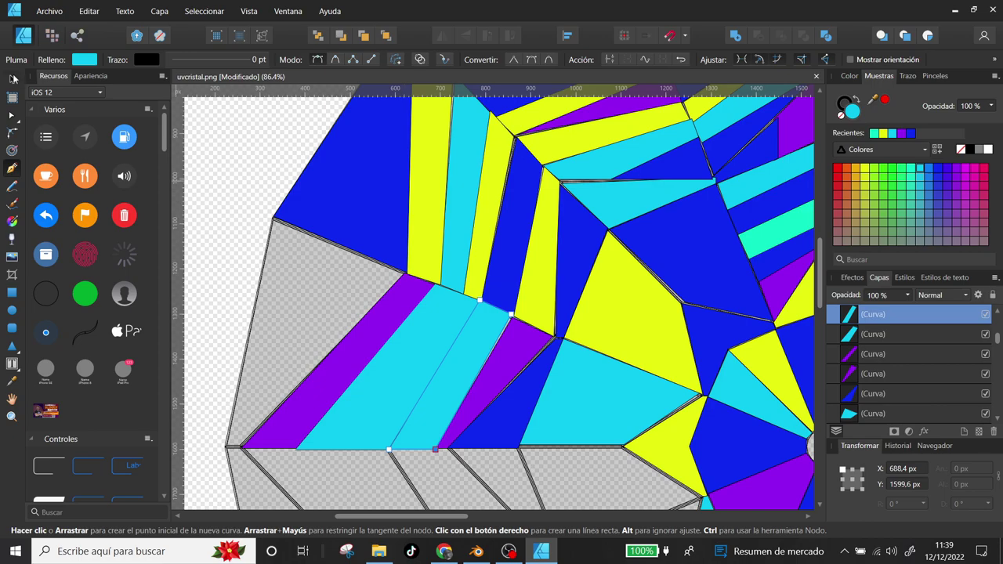
pyautogui.keyDown('ctrl'); pyautogui.click(432, 166); pyautogui.keyUp('ctrl')
# Step: Set the blue panel's outline to 0 pt and clear outlines on the yellow and cyan panels
pyautogui.press('v')
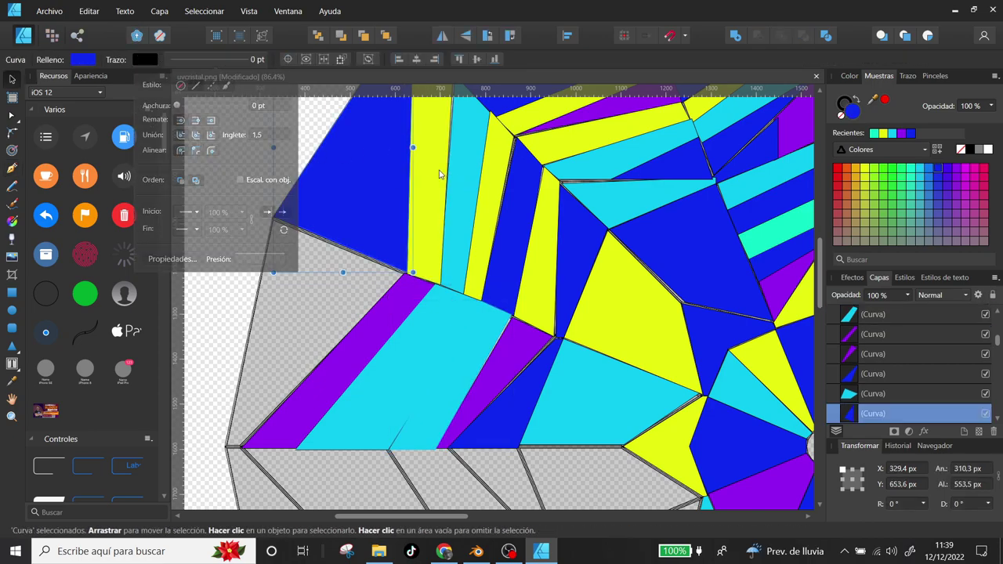
pyautogui.click(443, 174)
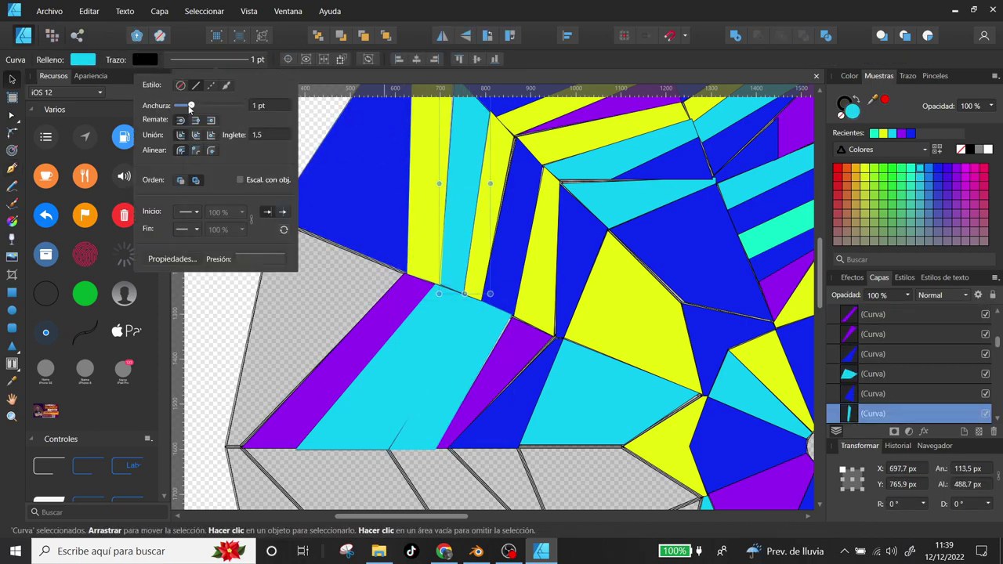
pyautogui.click(502, 235)
pyautogui.moveTo(190, 105)
pyautogui.mouseDown()
pyautogui.moveTo(145, 115)
pyautogui.moveTo(191, 105)
pyautogui.mouseUp()
pyautogui.click(577, 233)
pyautogui.click(626, 313)
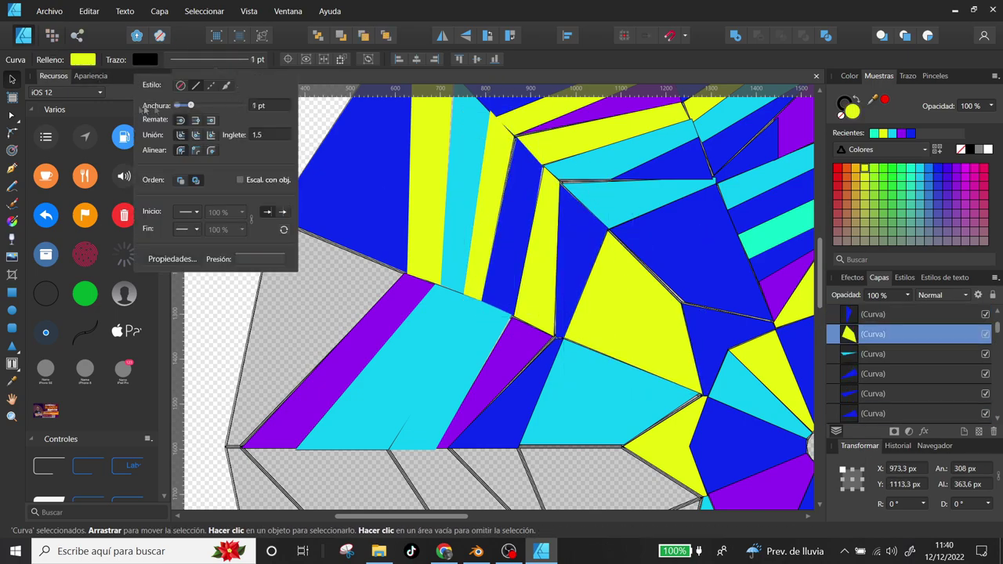
pyautogui.click(627, 202)
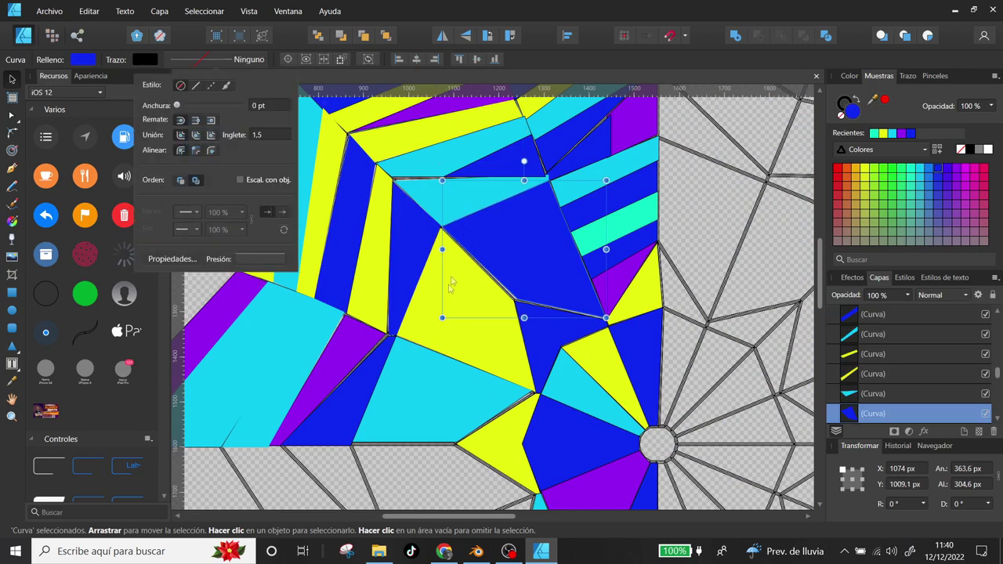
pyautogui.click(439, 376)
pyautogui.click(184, 60)
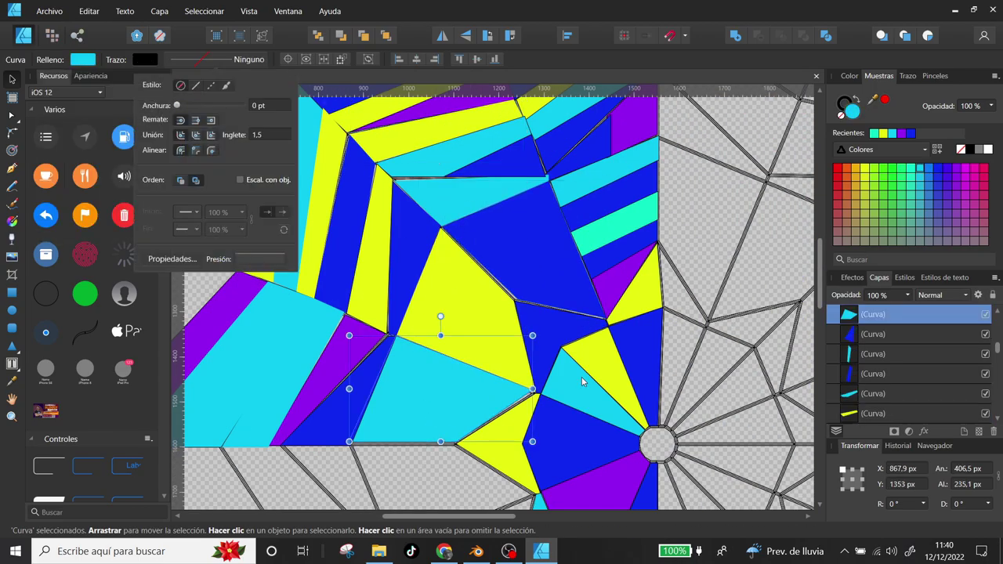
pyautogui.keyDown('ctrl'); pyautogui.scroll(-4, 554, 142); pyautogui.keyUp('ctrl')
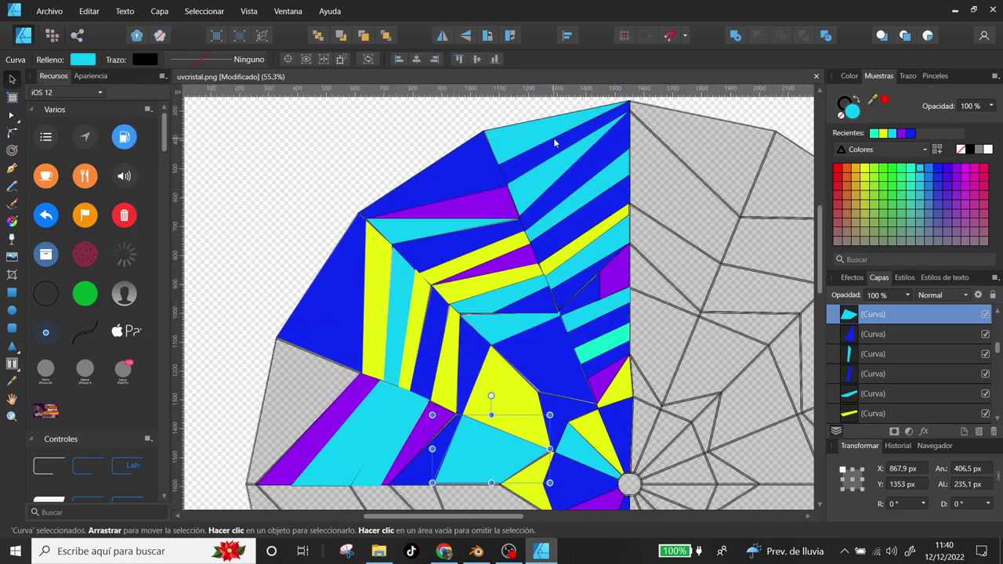
# Step: Remove outlines from the top cyan panel, blue stripe and small purple panel
pyautogui.click(553, 143)
pyautogui.click(145, 59)
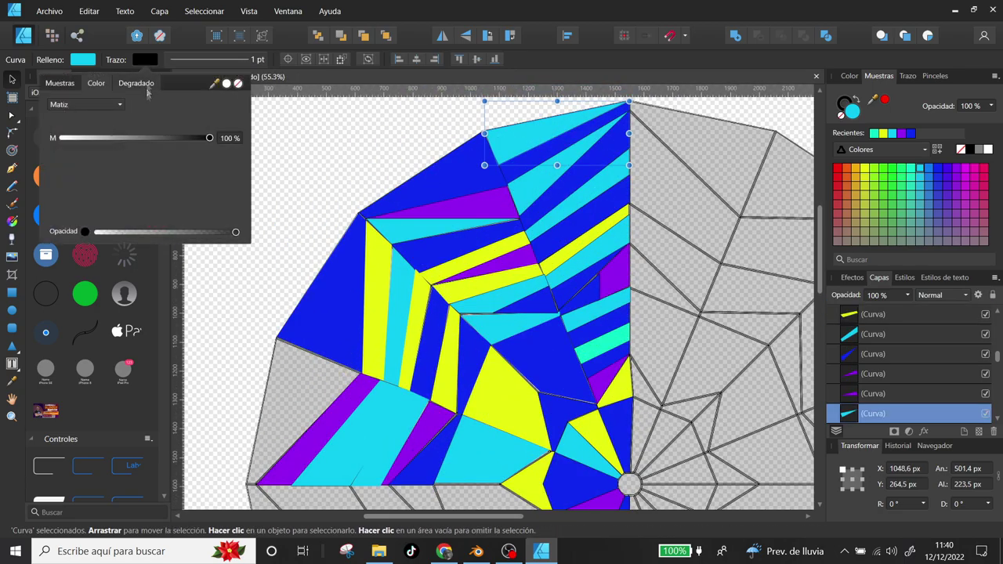
pyautogui.click(545, 213)
pyautogui.click(145, 60)
pyautogui.click(446, 164)
pyautogui.click(579, 220)
pyautogui.click(144, 59)
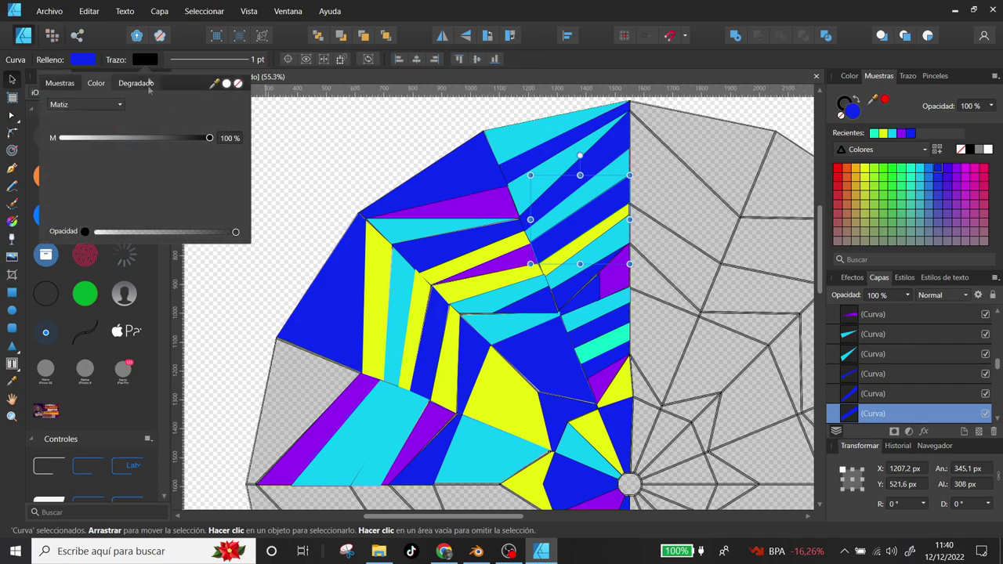
pyautogui.click(581, 294)
pyautogui.click(207, 59)
pyautogui.click(622, 286)
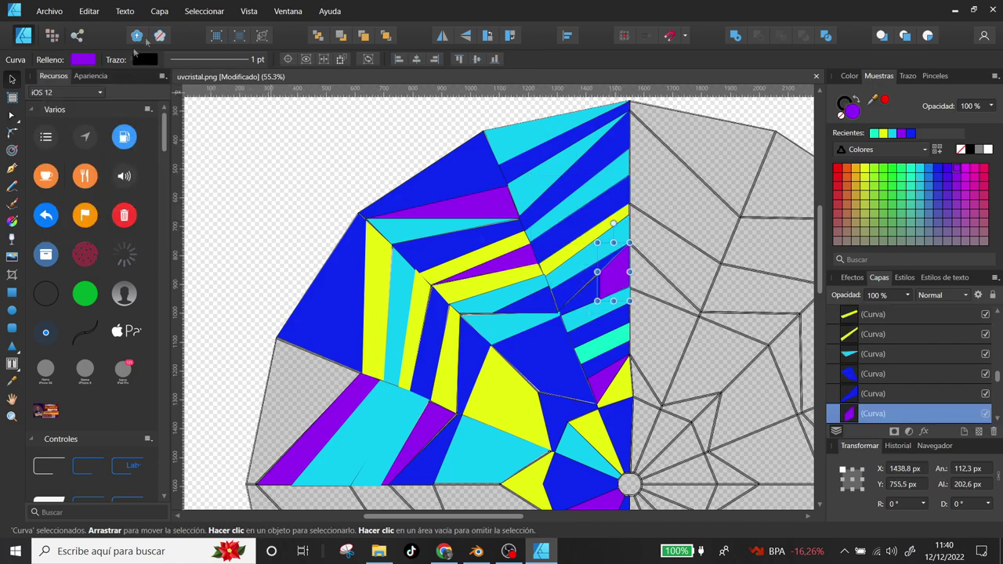
pyautogui.click(145, 59)
pyautogui.click(238, 83)
# Step: Set the upper-left cyan stripe and right blue stripe to no outline
pyautogui.click(144, 60)
pyautogui.click(238, 83)
pyautogui.click(443, 219)
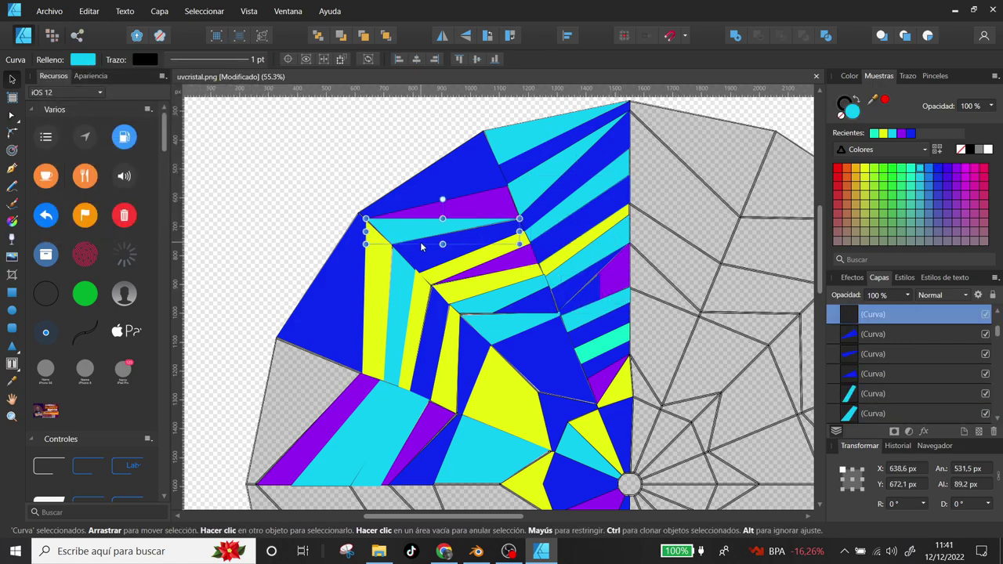
pyautogui.click(204, 60)
pyautogui.scroll(-3, 501, 313)
pyautogui.click(580, 196)
pyautogui.click(203, 60)
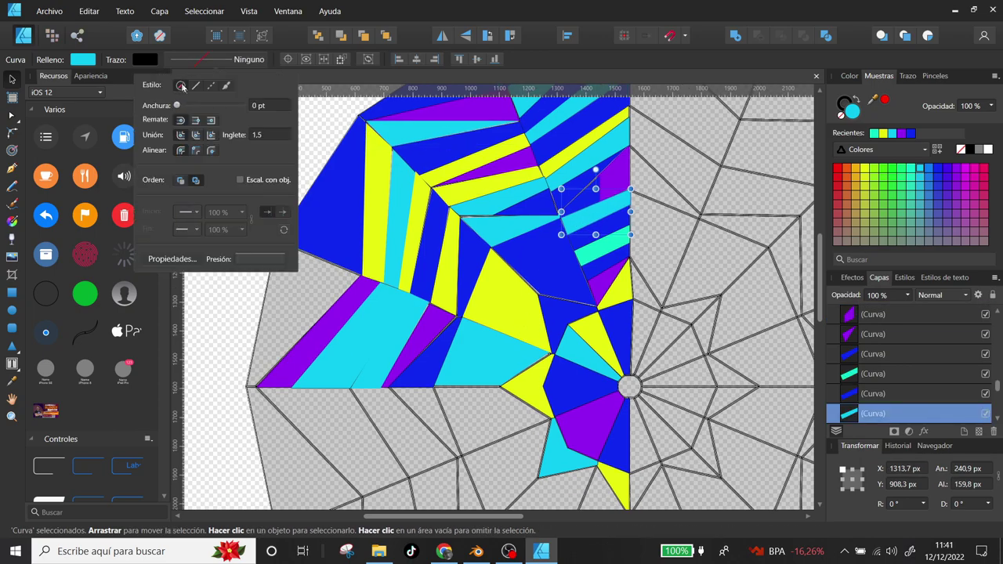
pyautogui.click(584, 243)
# Step: Remove outlines from the remaining panels near the centre, including the blue one
pyautogui.click(82, 59)
pyautogui.click(600, 286)
pyautogui.click(177, 59)
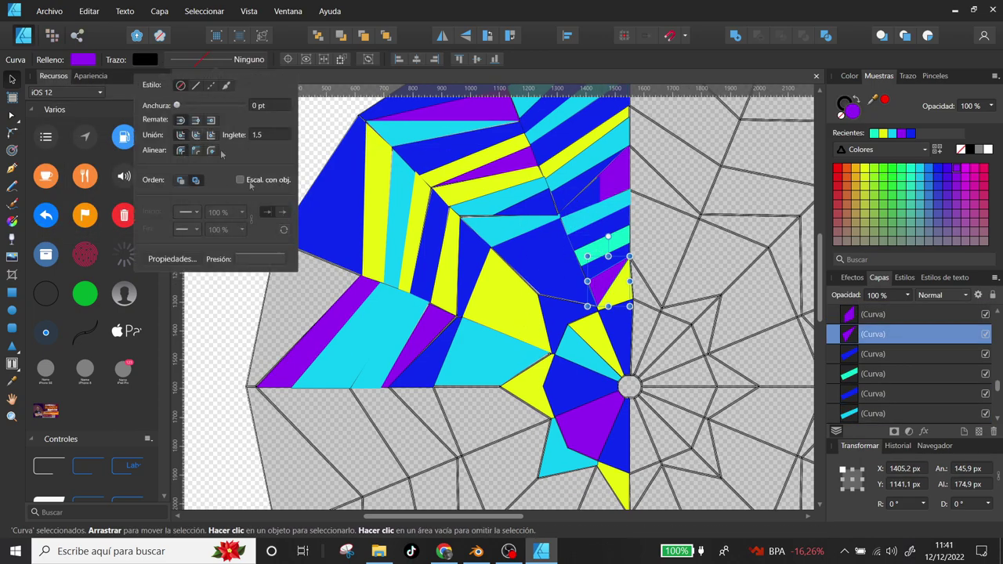
pyautogui.click(591, 349)
pyautogui.click(560, 352)
pyautogui.click(203, 60)
pyautogui.click(560, 354)
pyautogui.click(151, 59)
pyautogui.keyDown('ctrl'); pyautogui.scroll(-2, 614, 308); pyautogui.keyUp('ctrl')
pyautogui.click(397, 131)
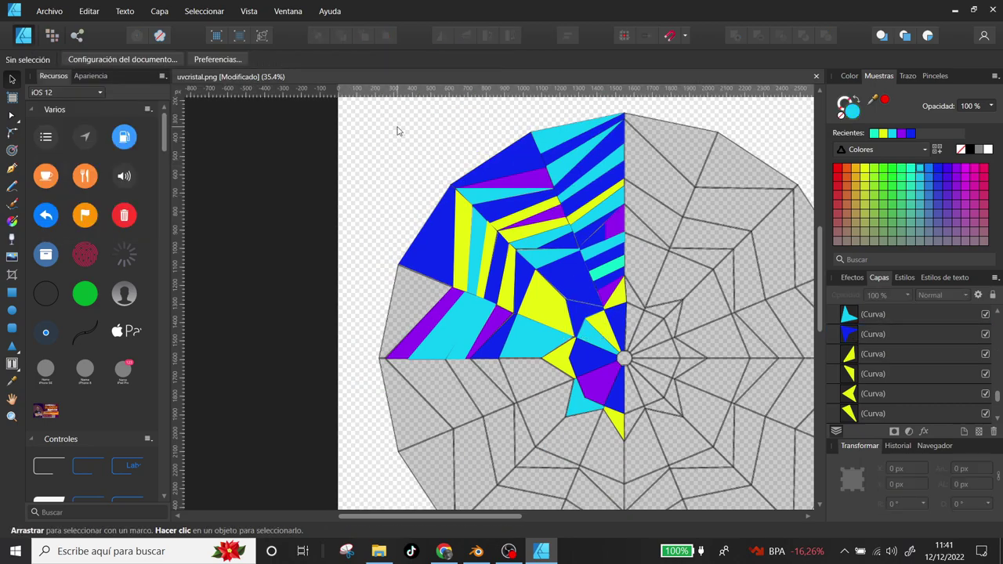
# Step: Save the document via Archivo > Guardar como, keeping the name uvcristal
pyautogui.click(48, 11)
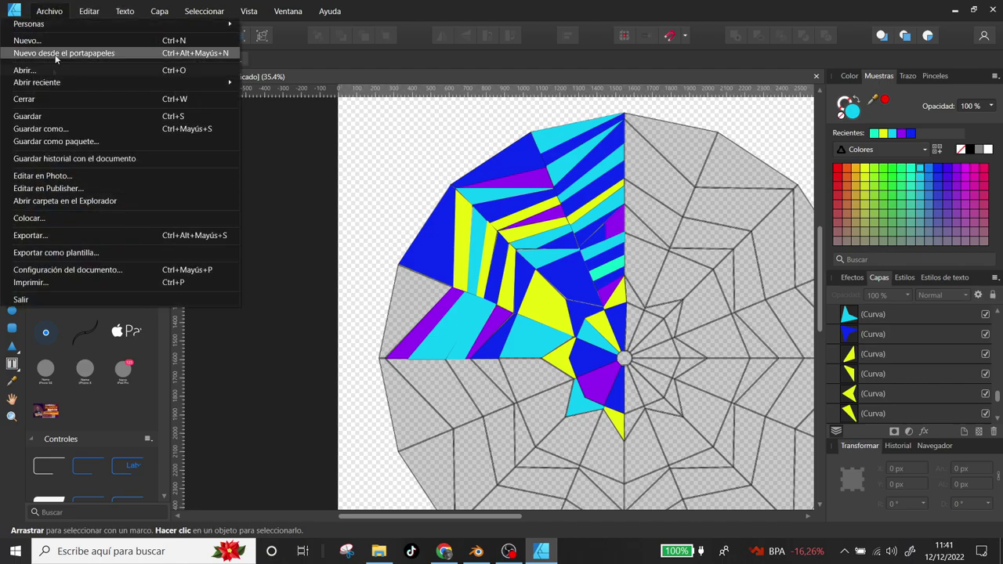
pyautogui.click(47, 128)
pyautogui.click(673, 424)
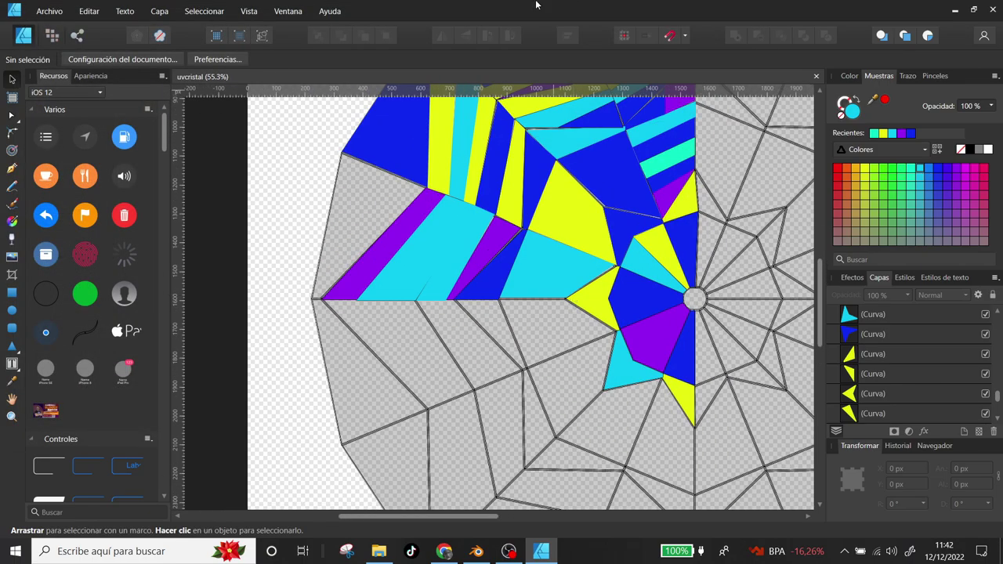
# Step: Trace the upper-left grey triangle and fill it muted purple
pyautogui.press('p')
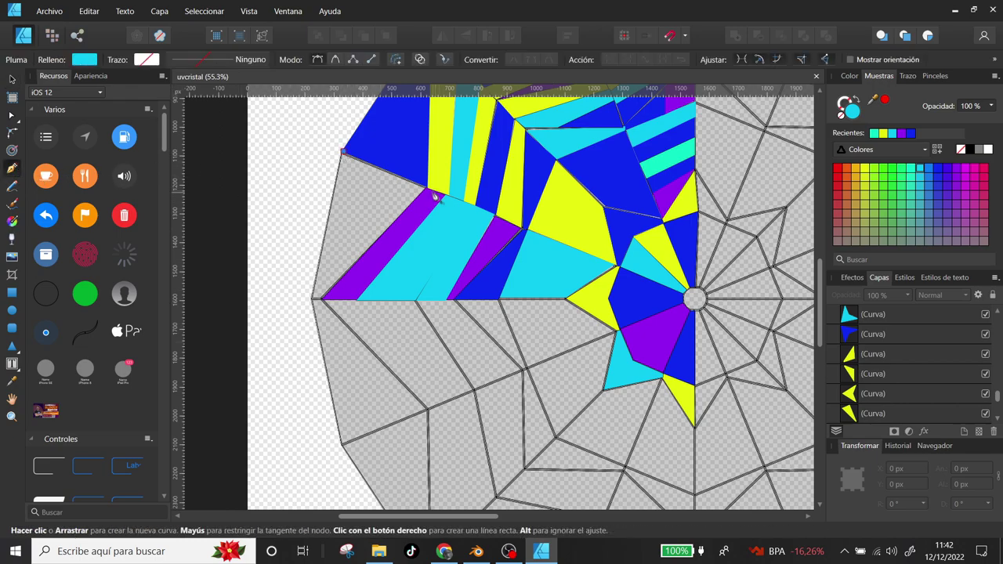
pyautogui.click(342, 152)
pyautogui.click(313, 296)
pyautogui.click(344, 153)
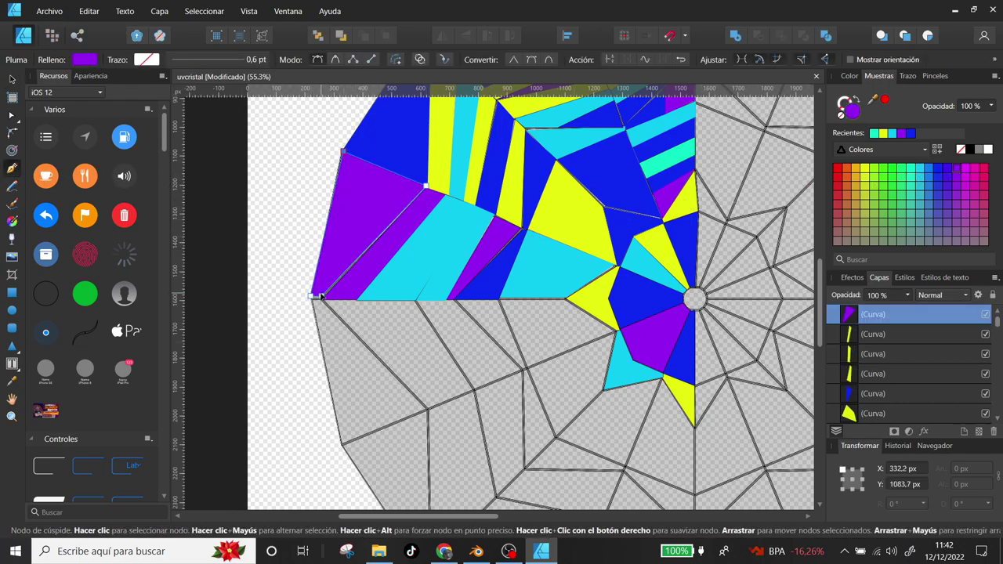
pyautogui.click(952, 213)
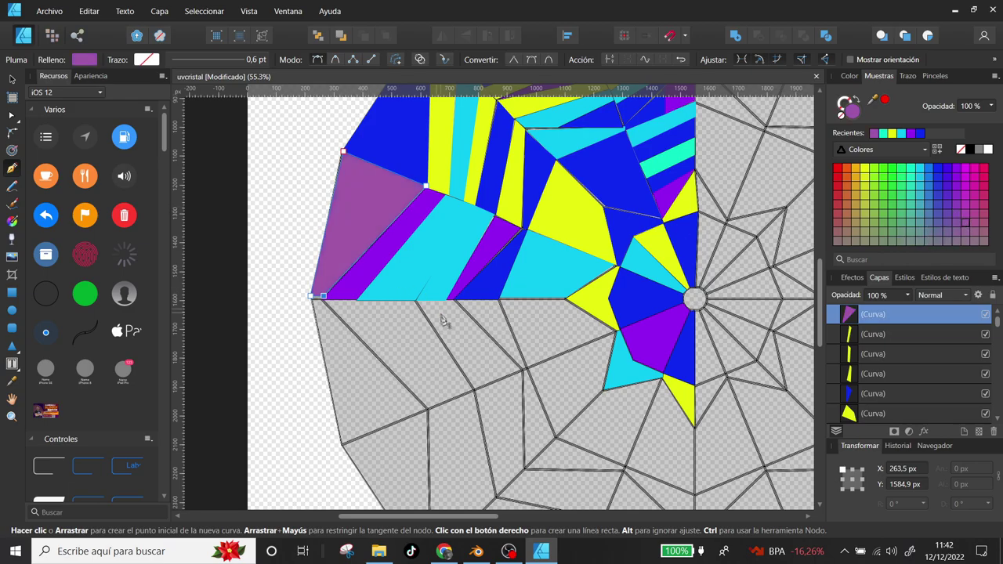
pyautogui.moveTo(445, 321); pyautogui.dragTo(463, 246, button='middle')
# Step: Trace a lower grey panel and fill it muted purple
pyautogui.click(492, 314)
pyautogui.click(540, 294)
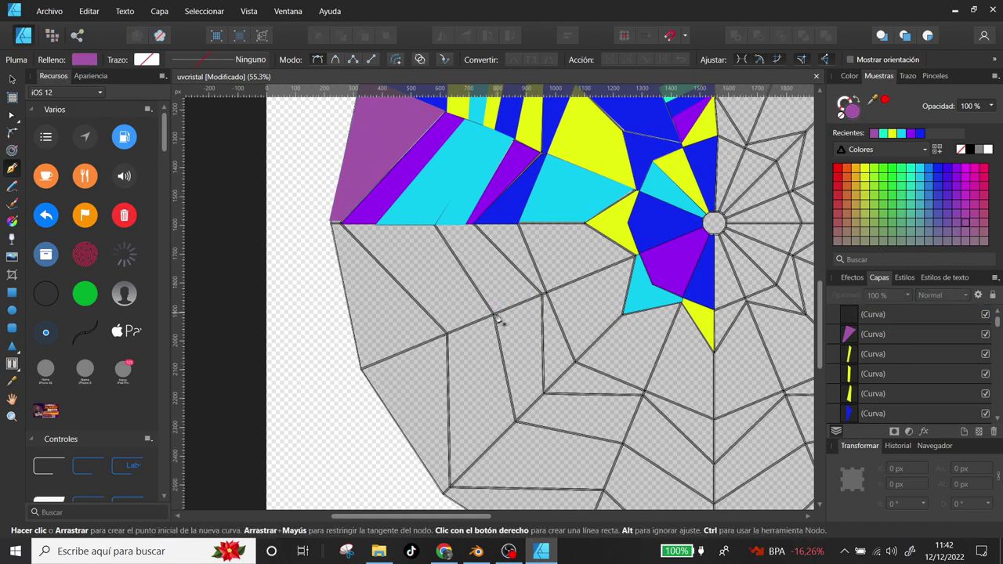
pyautogui.click(515, 421)
pyautogui.click(493, 313)
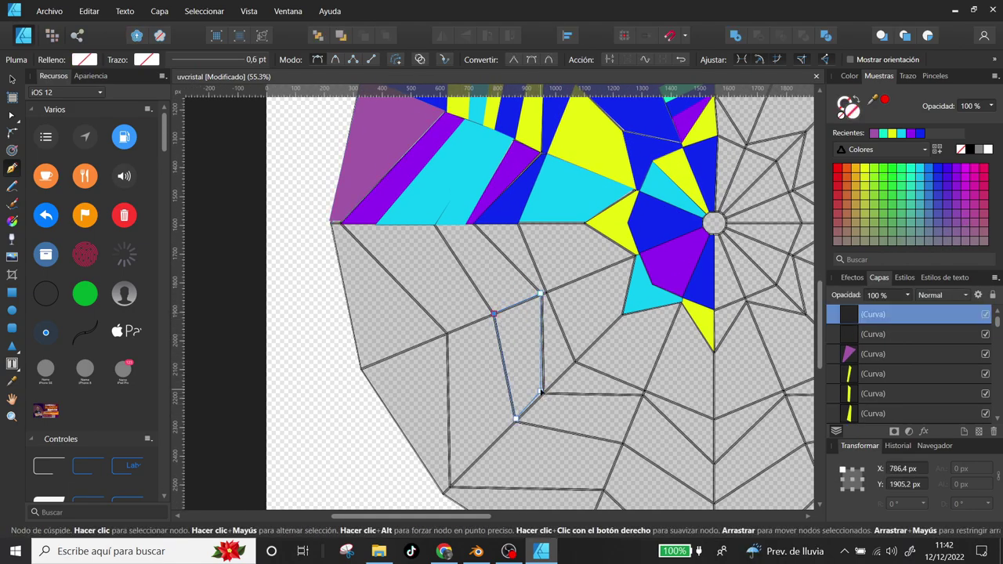
pyautogui.click(544, 393)
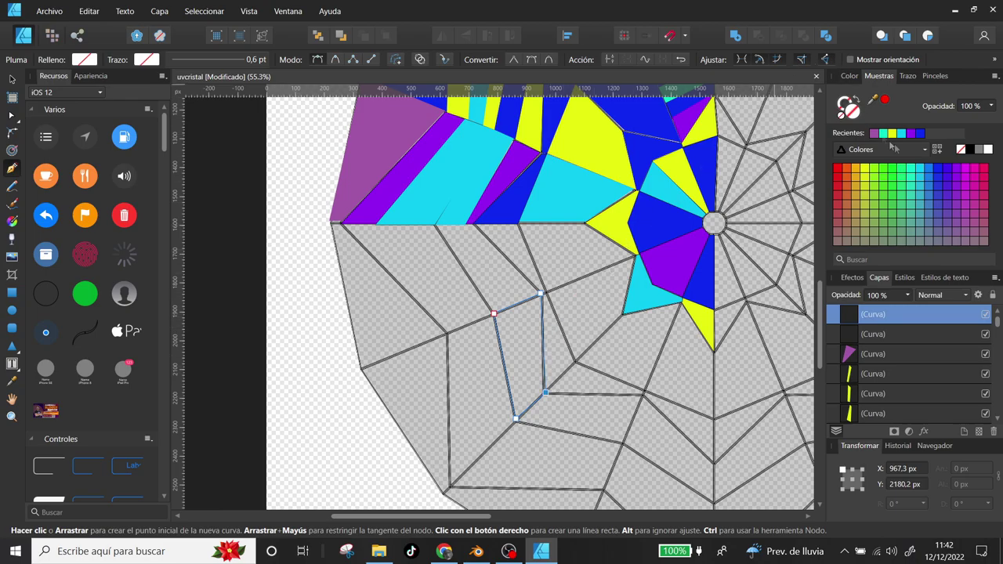
pyautogui.click(874, 133)
pyautogui.scroll(2, 502, 329)
pyautogui.scroll(-1, 513, 323)
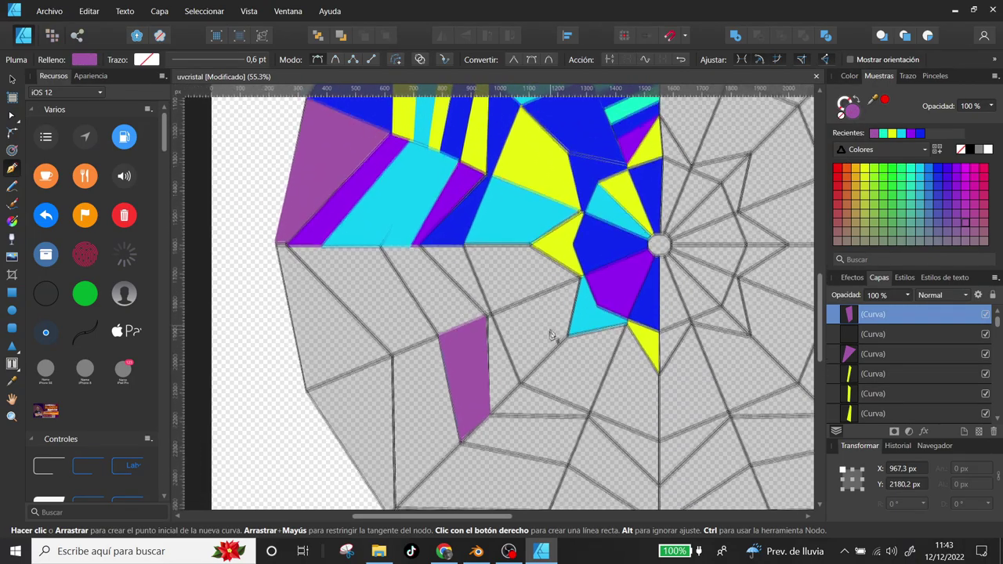
# Step: Trace two narrow strips below the centre line and fill them cyan
pyautogui.click(517, 248)
pyautogui.click(529, 247)
pyautogui.click(550, 293)
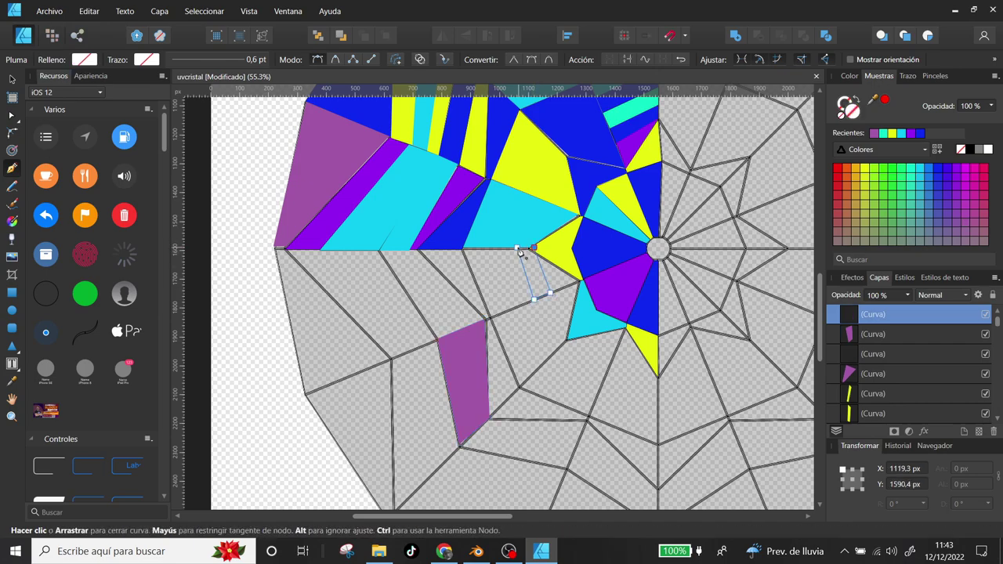
pyautogui.click(534, 299)
pyautogui.click(516, 247)
pyautogui.click(478, 249)
pyautogui.click(497, 312)
pyautogui.click(511, 312)
pyautogui.click(499, 249)
pyautogui.hscroll(2, 491, 259)
# Step: Trace the next panel and fill it blue, then outline the adjacent panel
pyautogui.click(490, 253)
pyautogui.click(539, 286)
pyautogui.click(510, 298)
pyautogui.click(491, 253)
pyautogui.click(471, 316)
pyautogui.click(495, 303)
pyautogui.click(477, 253)
pyautogui.click(459, 253)
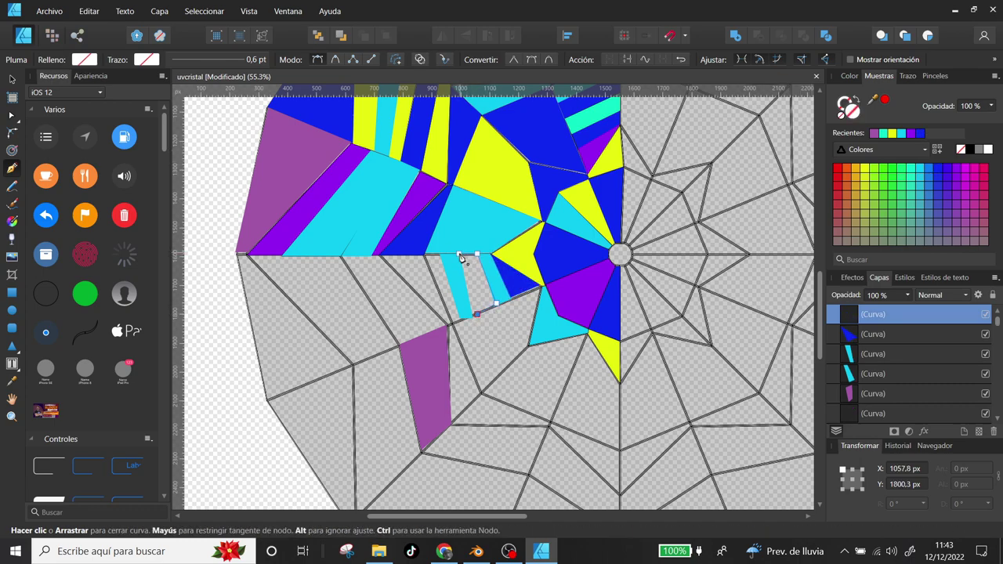
pyautogui.click(471, 316)
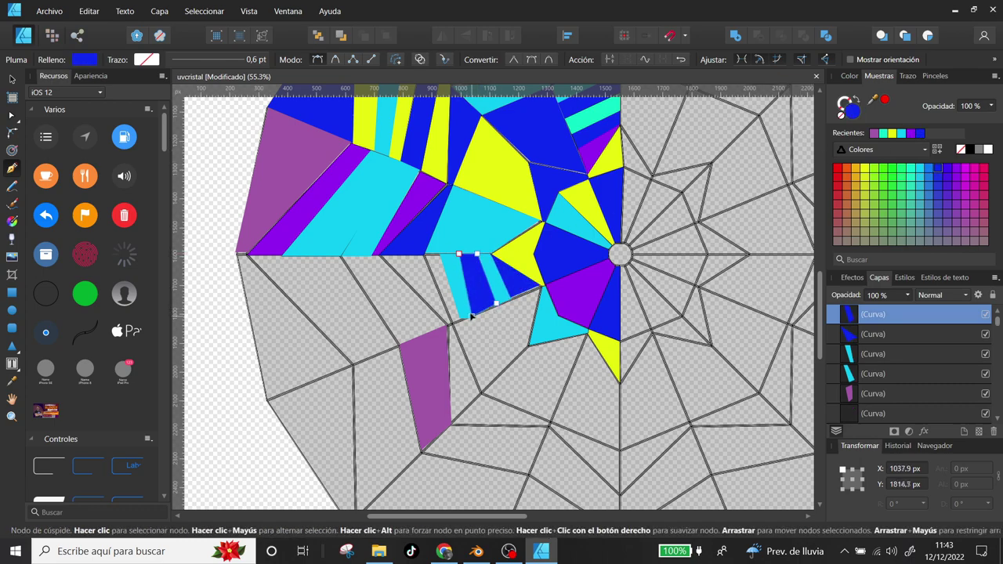
# Step: Select the cyan strip with the Move tool and recolour it yellow
pyautogui.click(510, 300)
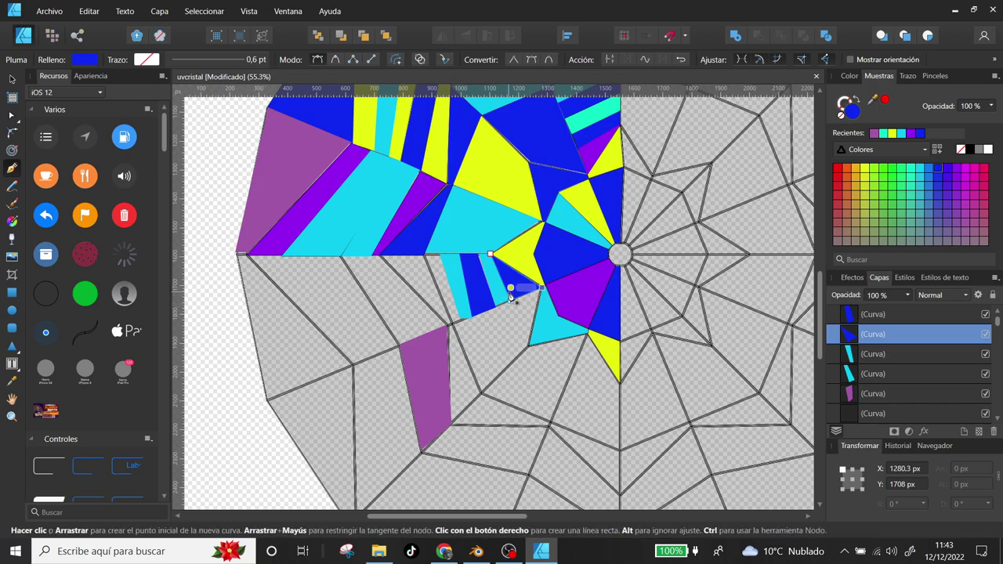
pyautogui.moveTo(507, 293); pyautogui.dragTo(553, 246, button='middle')
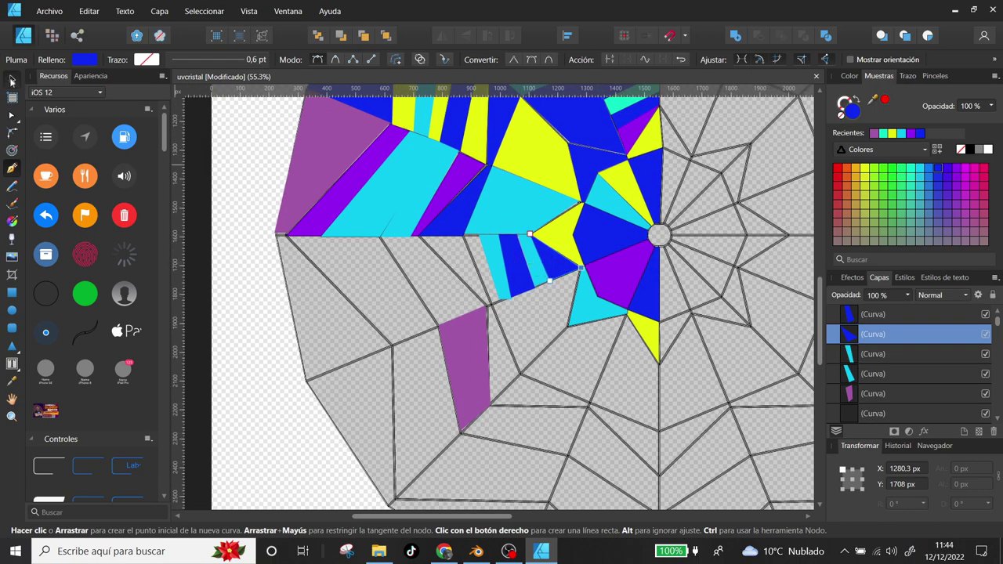
pyautogui.click(12, 81)
pyautogui.click(498, 259)
pyautogui.click(532, 263)
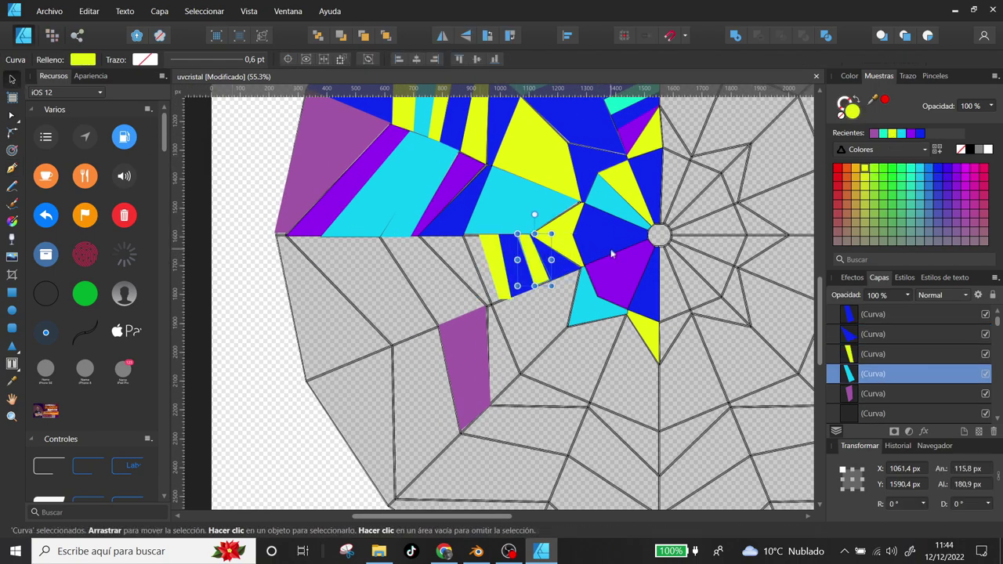
pyautogui.moveTo(385, 317); pyautogui.dragTo(405, 273, button='middle')
# Step: Trace the large left panel along the centre line and fill it yellow
pyautogui.press('p')
pyautogui.click(307, 191)
pyautogui.click(398, 189)
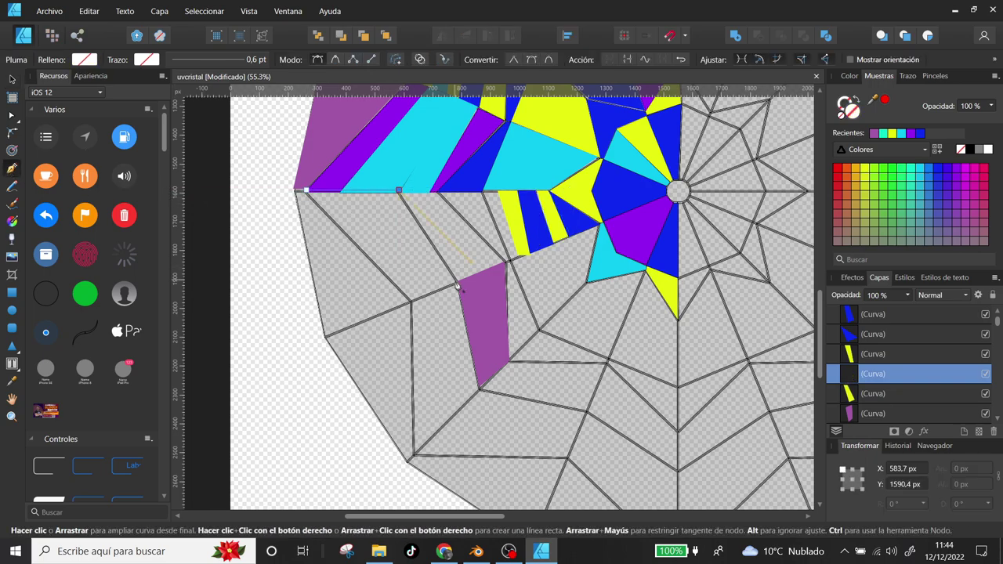
pyautogui.press('Escape')
pyautogui.click(478, 389)
pyautogui.click(414, 455)
pyautogui.click(414, 300)
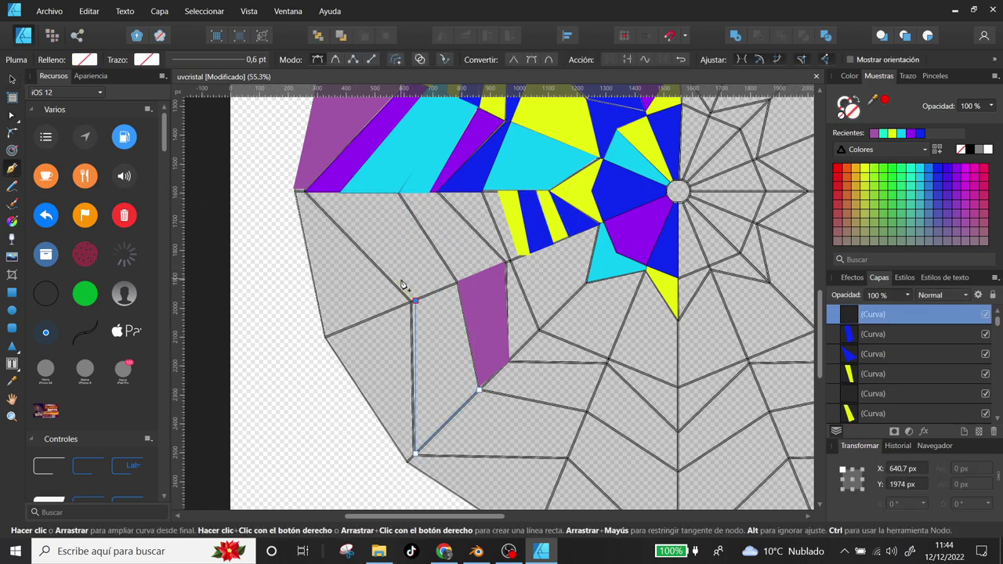
pyautogui.click(455, 281)
pyautogui.click(399, 190)
pyautogui.click(859, 174)
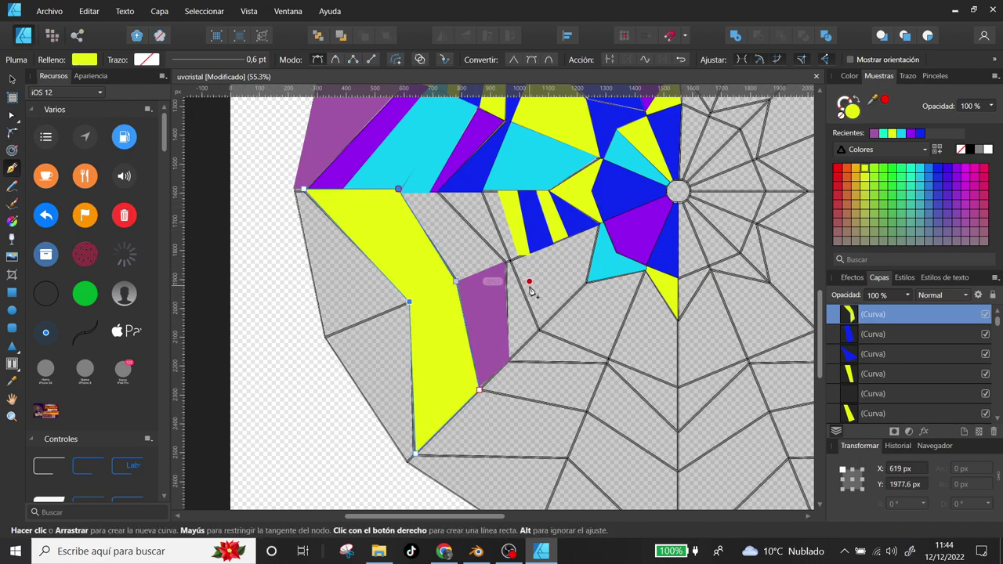
# Step: Place the first corners of the next stripe panel
pyautogui.scroll(2, 530, 279)
pyautogui.click(434, 253)
pyautogui.click(459, 324)
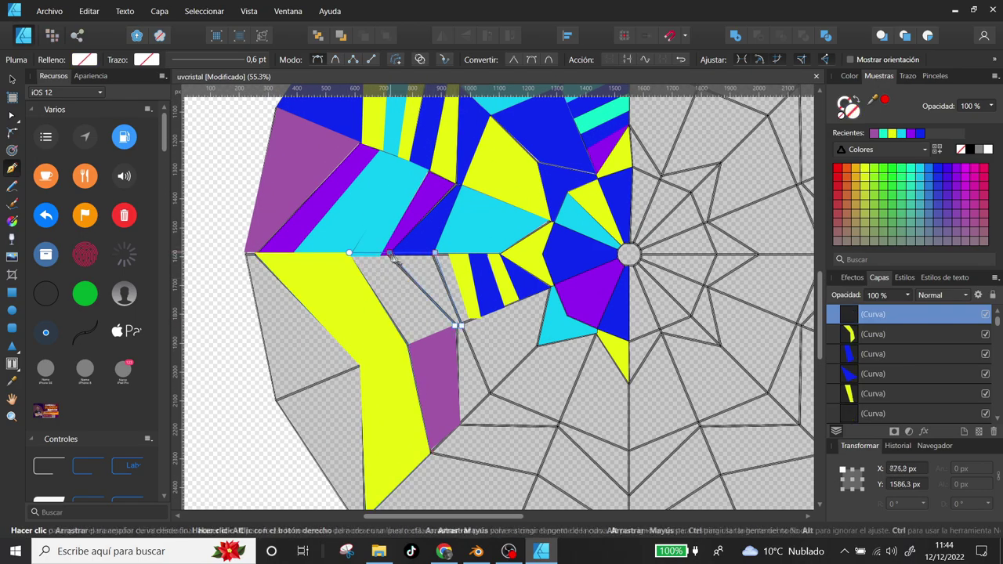
pyautogui.scroll(-2, 576, 267)
pyautogui.click(546, 325)
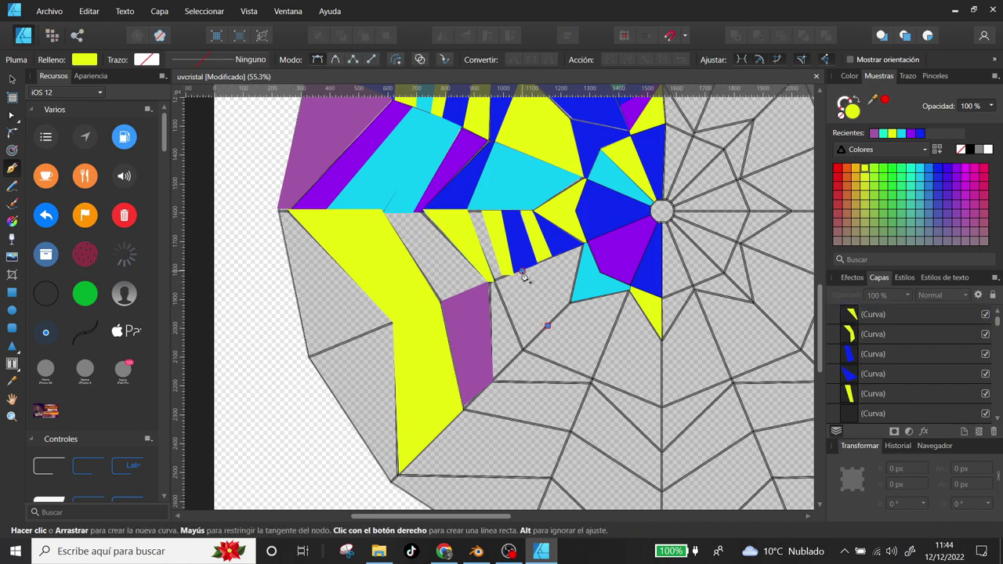
# Step: Outline the next two narrow stripes below the central circle with the Pen tool
pyautogui.click(522, 270)
pyautogui.click(560, 311)
pyautogui.click(547, 325)
pyautogui.scroll(-1, 599, 271)
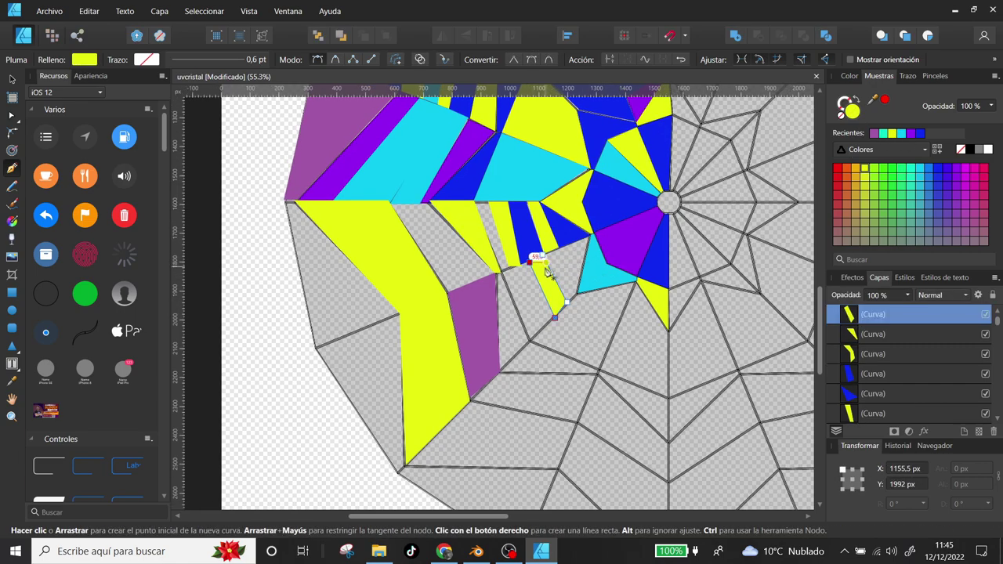
pyautogui.click(513, 263)
pyautogui.click(529, 339)
pyautogui.click(547, 322)
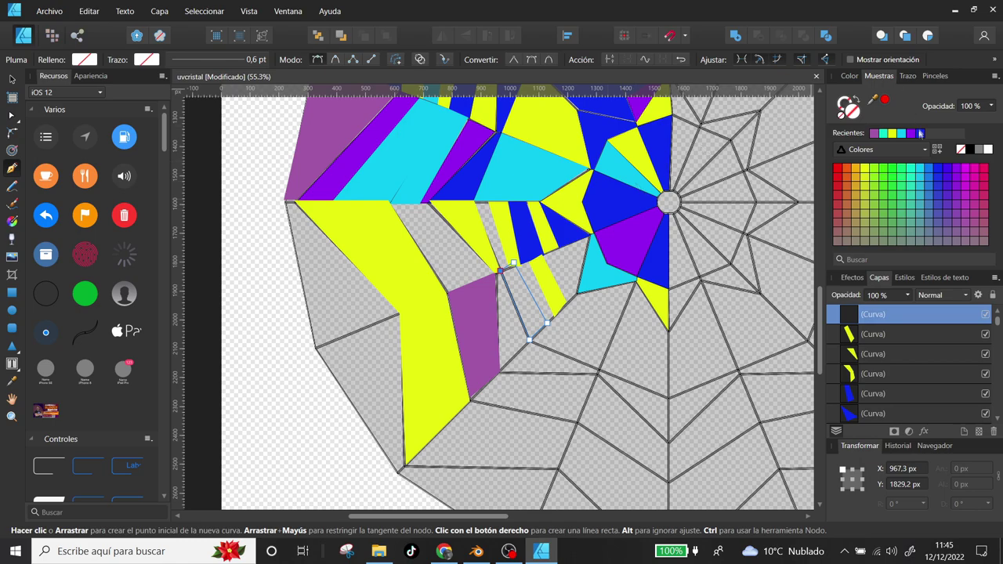
# Step: Trace a small four-sided panel and fill the new shapes yellow and cyan
pyautogui.click(474, 201)
pyautogui.click(474, 201)
pyautogui.click(546, 255)
pyautogui.click(577, 290)
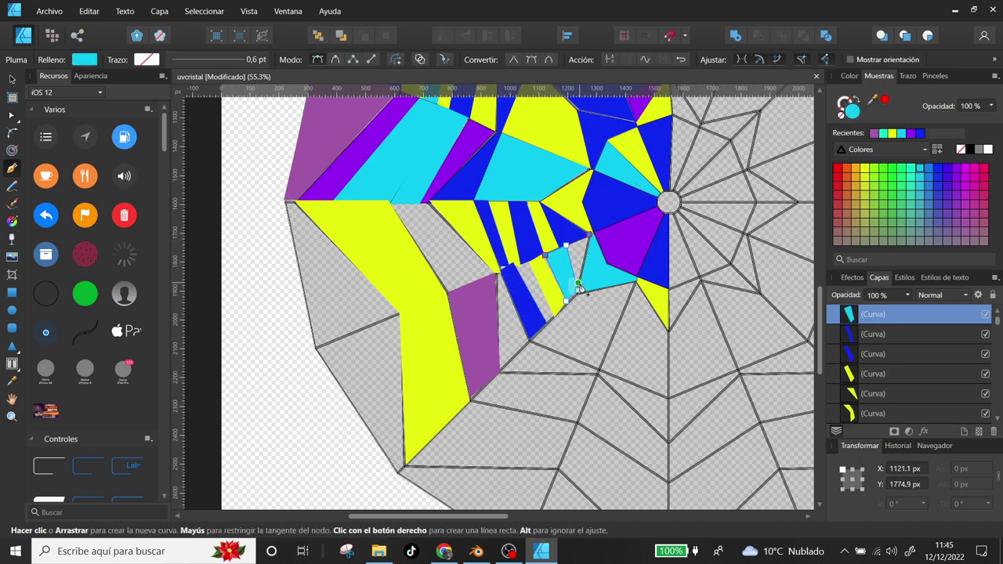
pyautogui.click(546, 256)
pyautogui.scroll(-2, 517, 241)
pyautogui.click(518, 241)
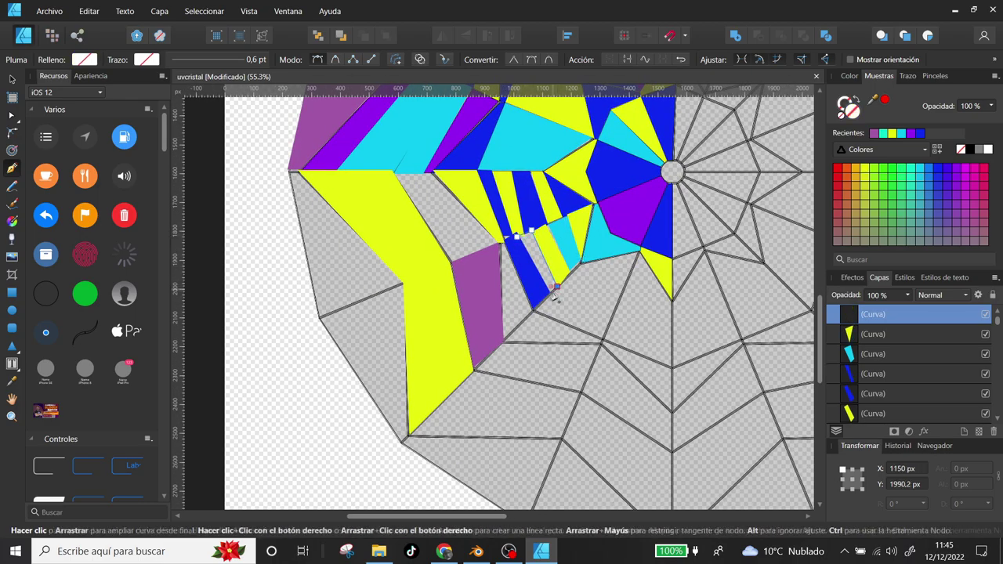
# Step: Trace and close a small cyan triangle
pyautogui.scroll(-3, 549, 220)
pyautogui.hscroll(-3, 548, 220)
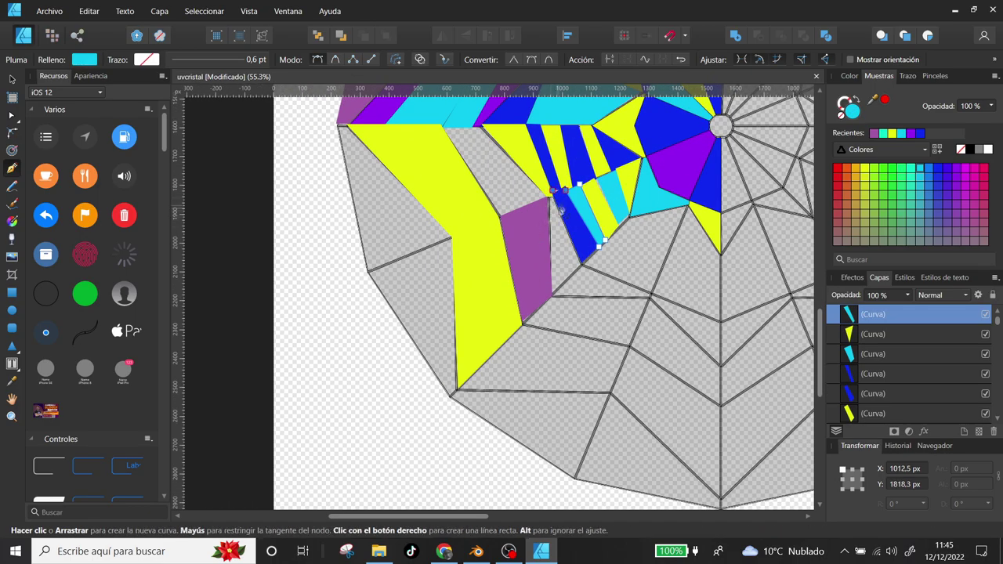
pyautogui.click(580, 263)
pyautogui.click(553, 295)
pyautogui.click(547, 196)
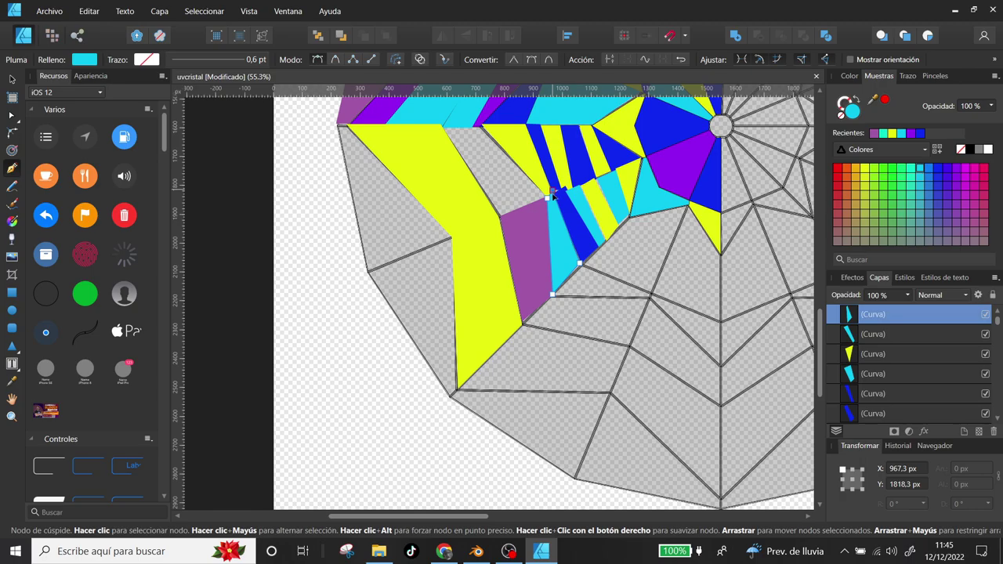
# Step: Trace a panel below the centre line and fill it cyan
pyautogui.scroll(2, 548, 204)
pyautogui.hscroll(-2, 548, 204)
pyautogui.scroll(3, 535, 213)
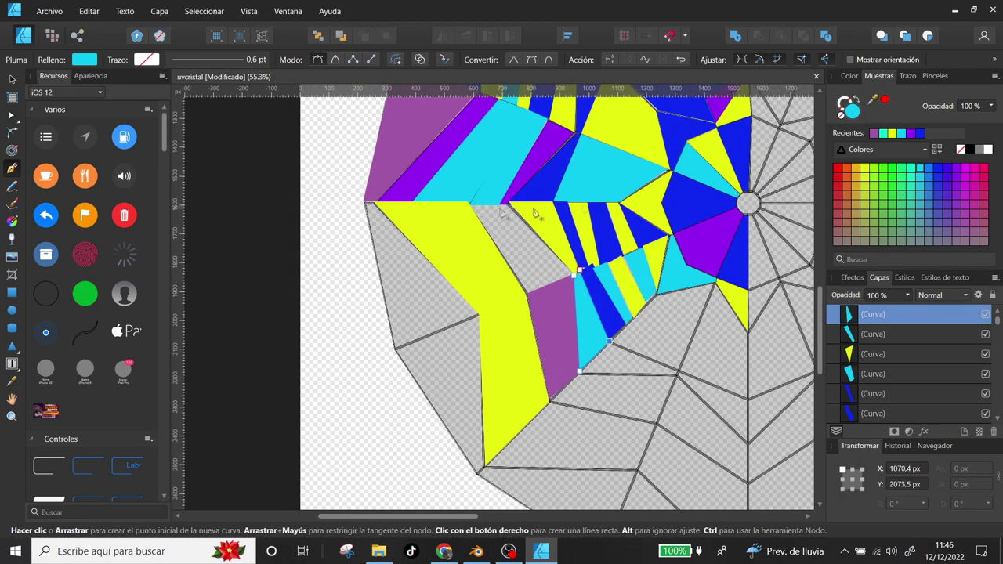
pyautogui.click(467, 203)
pyautogui.click(511, 203)
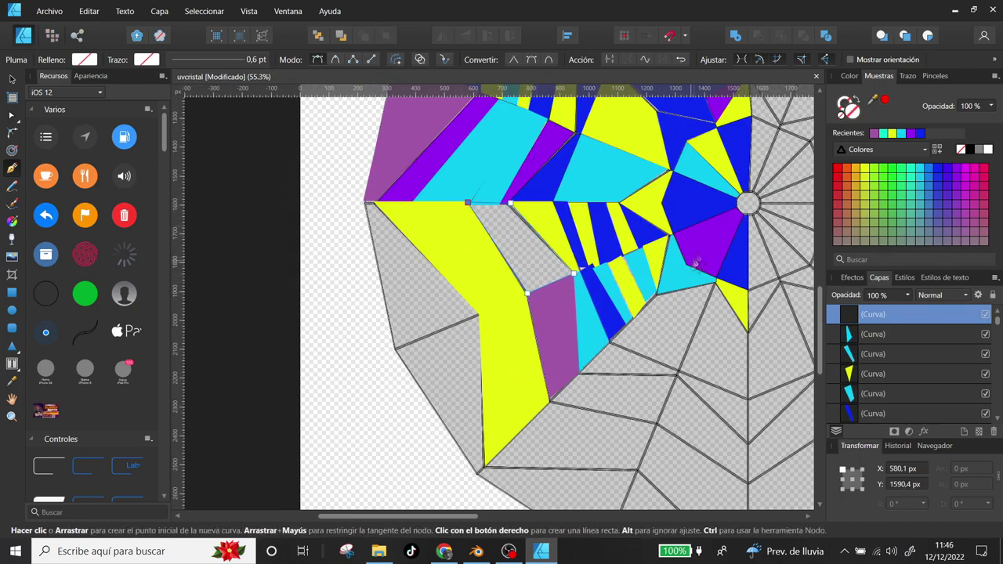
pyautogui.click(574, 273)
# Step: Fill the far-left panel blue and the adjoining triangle cyan
pyautogui.moveTo(577, 273); pyautogui.dragTo(644, 261, button='middle')
pyautogui.click(435, 180)
pyautogui.click(464, 328)
pyautogui.click(544, 296)
pyautogui.click(435, 180)
pyautogui.click(546, 452)
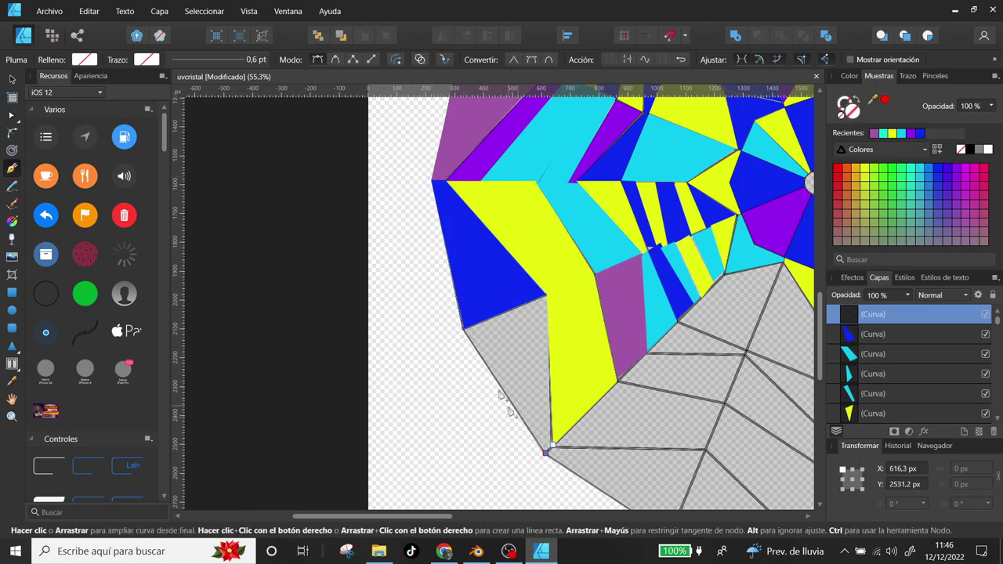
pyautogui.click(544, 295)
pyautogui.click(463, 328)
# Step: Outline a small panel under the stripes
pyautogui.moveTo(808, 232); pyautogui.dragTo(624, 181, button='middle')
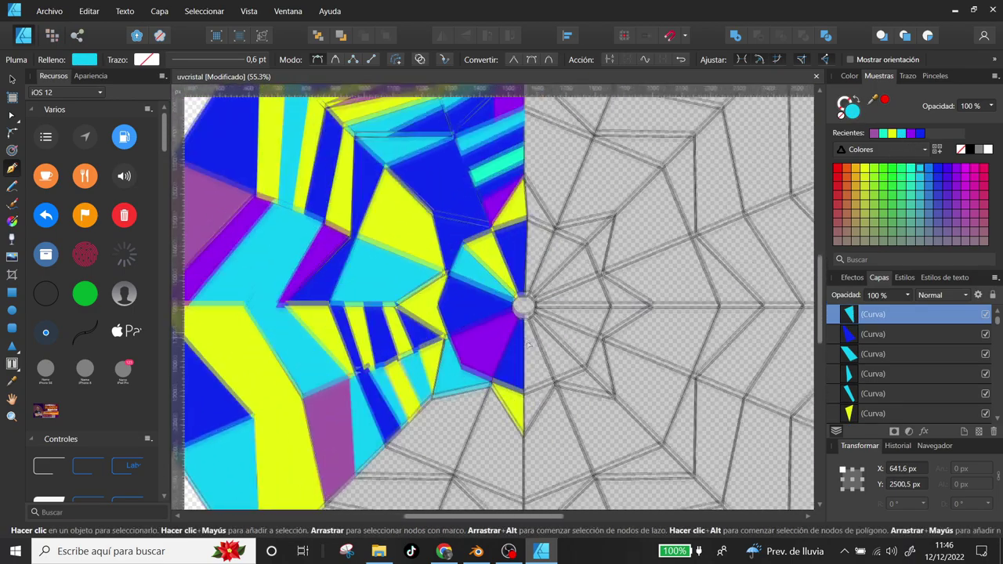
pyautogui.click(525, 232)
pyautogui.click(573, 255)
pyautogui.click(583, 232)
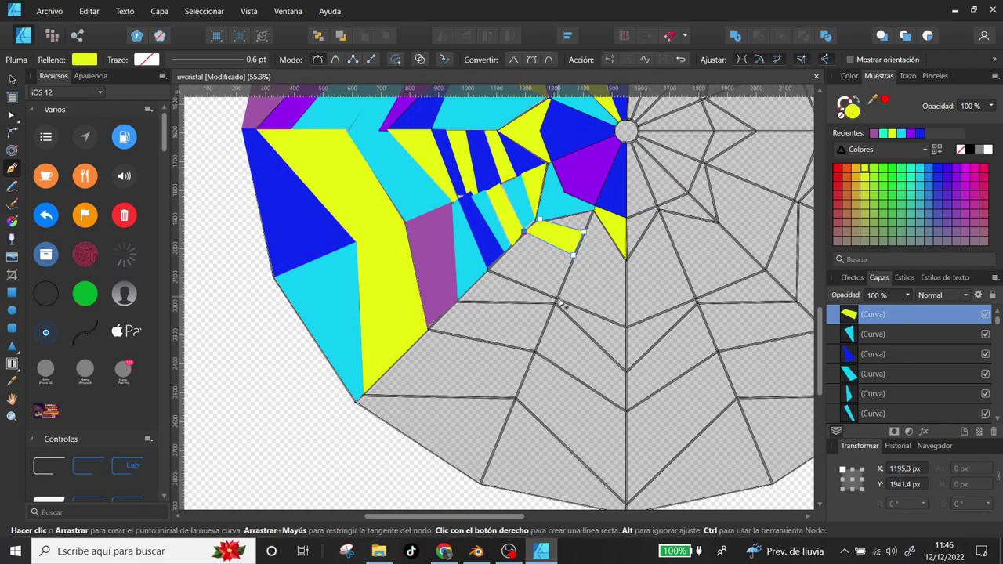
# Step: Trace the four-sided panel below the yellow piece and fill it purple
pyautogui.click(567, 273)
pyautogui.click(559, 298)
pyautogui.click(626, 326)
pyautogui.click(627, 297)
pyautogui.click(567, 274)
# Step: Trace the strip below the purple piece and fill it violet
pyautogui.moveTo(468, 308); pyautogui.dragTo(509, 295, button='middle')
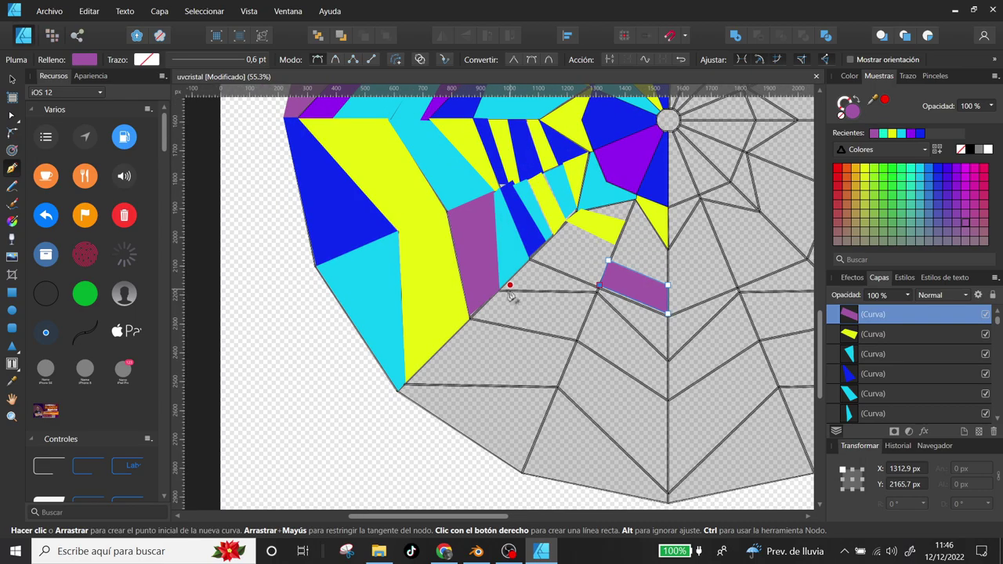
pyautogui.click(497, 292)
pyautogui.click(582, 314)
pyautogui.click(580, 332)
pyautogui.click(482, 304)
pyautogui.click(498, 291)
# Step: Outline and close the four-sided panel beside the yellow piece
pyautogui.moveTo(575, 370)
pyautogui.mouseDown(button='middle')
pyautogui.moveTo(553, 304)
pyautogui.moveTo(471, 408)
pyautogui.mouseUp(button='middle')
pyautogui.click(520, 253)
pyautogui.click(563, 280)
pyautogui.click(562, 300)
pyautogui.click(511, 279)
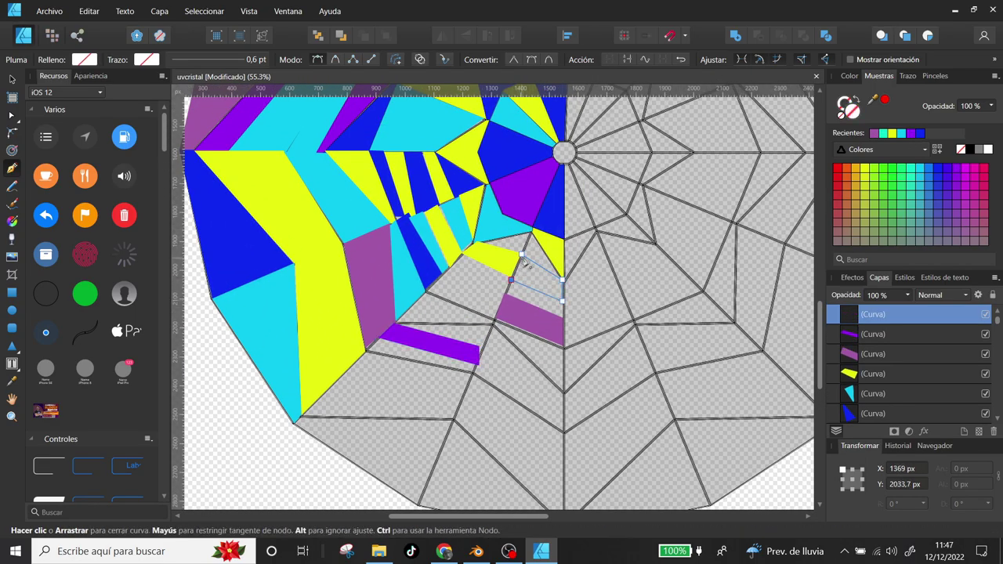
pyautogui.click(520, 255)
# Step: Begin a new panel outline from the purple piece's corner toward the lower panels
pyautogui.click(496, 318)
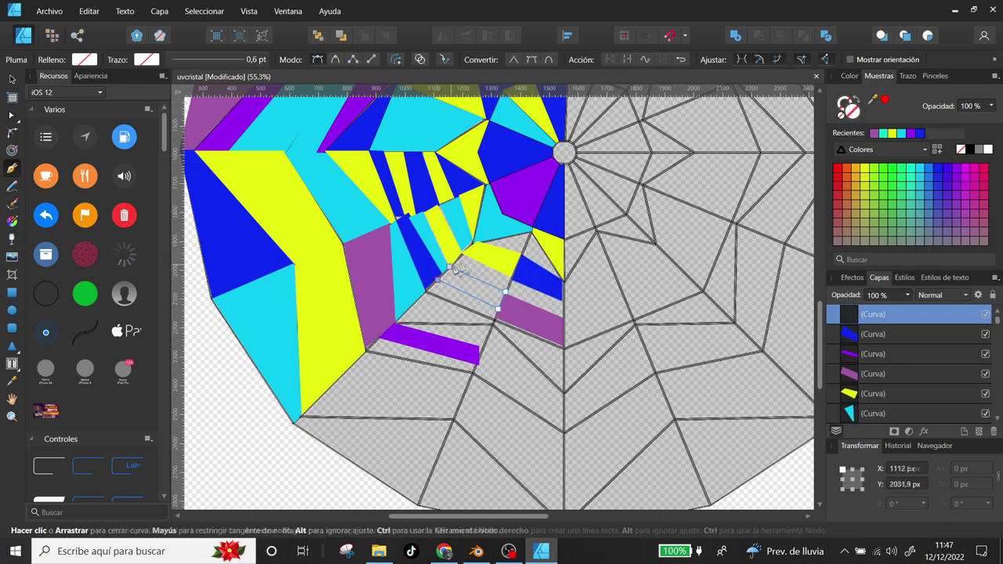
pyautogui.moveTo(498, 318); pyautogui.dragTo(519, 267, button='middle')
pyautogui.click(583, 293)
pyautogui.click(584, 336)
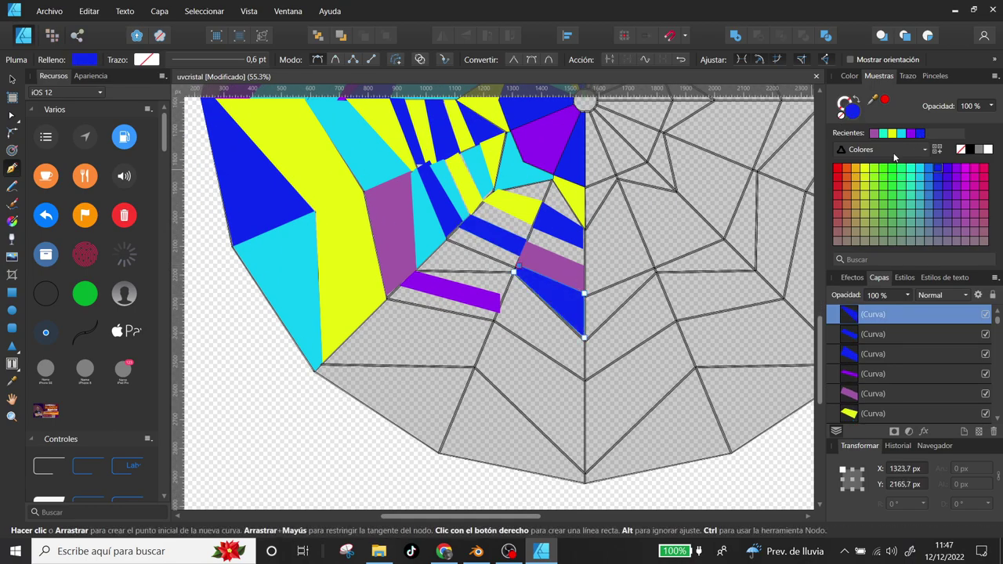
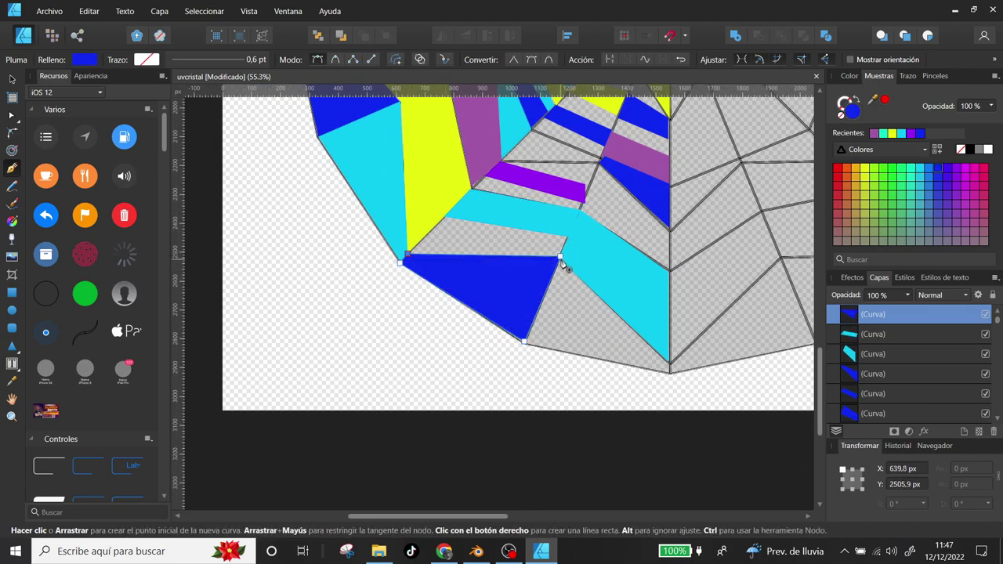
# Step: Fill the new triangle piece blue, then change it to purple
pyautogui.click(669, 364)
pyautogui.click(911, 135)
pyautogui.scroll(2, 501, 274)
# Step: Draw a new piece in the lower gap and fill it purple after trying yellow and cyan
pyautogui.click(359, 301)
pyautogui.click(481, 322)
pyautogui.click(476, 339)
pyautogui.click(322, 340)
pyautogui.click(892, 135)
pyautogui.click(900, 133)
pyautogui.click(911, 133)
pyautogui.scroll(1, 548, 235)
# Step: Outline a blue piece to the right of the purple band
pyautogui.click(483, 315)
pyautogui.click(370, 302)
pyautogui.click(387, 290)
pyautogui.click(482, 322)
pyautogui.click(499, 277)
pyautogui.click(570, 342)
pyautogui.click(569, 384)
pyautogui.click(483, 321)
pyautogui.keyDown('ctrl'); pyautogui.click(483, 319); pyautogui.keyUp('ctrl')
# Step: Draw and fill a blue piece in the central gap
pyautogui.scroll(1, 485, 317)
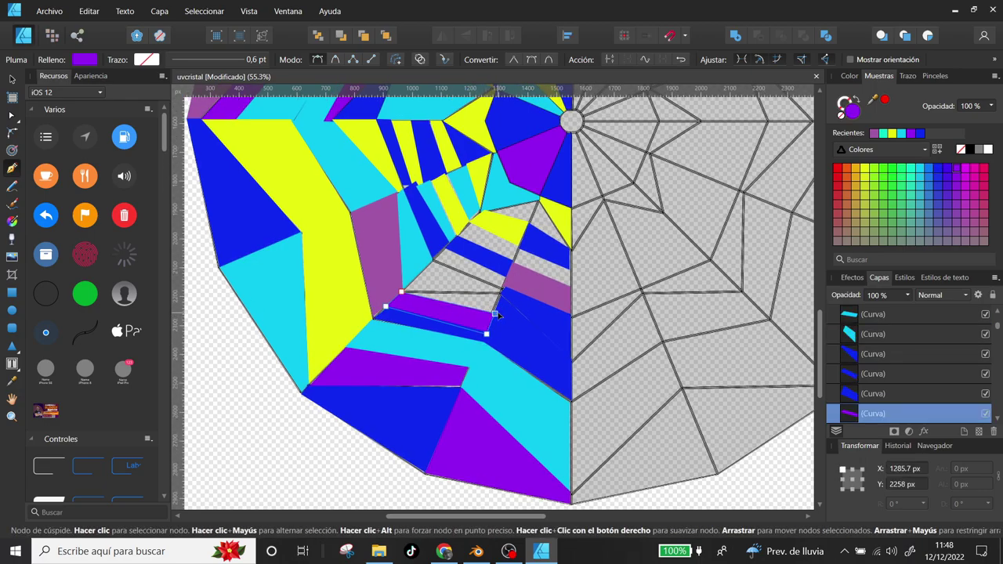
pyautogui.scroll(2, 496, 314)
pyautogui.keyDown('shift'); pyautogui.hscroll(2, 496, 314); pyautogui.keyUp('shift')
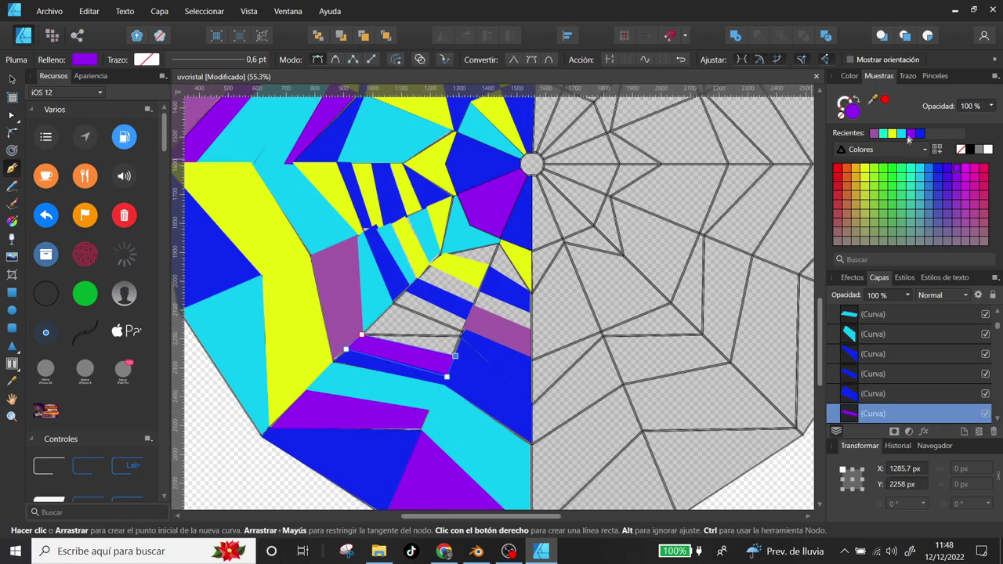
pyautogui.click(497, 245)
pyautogui.click(530, 291)
pyautogui.click(480, 293)
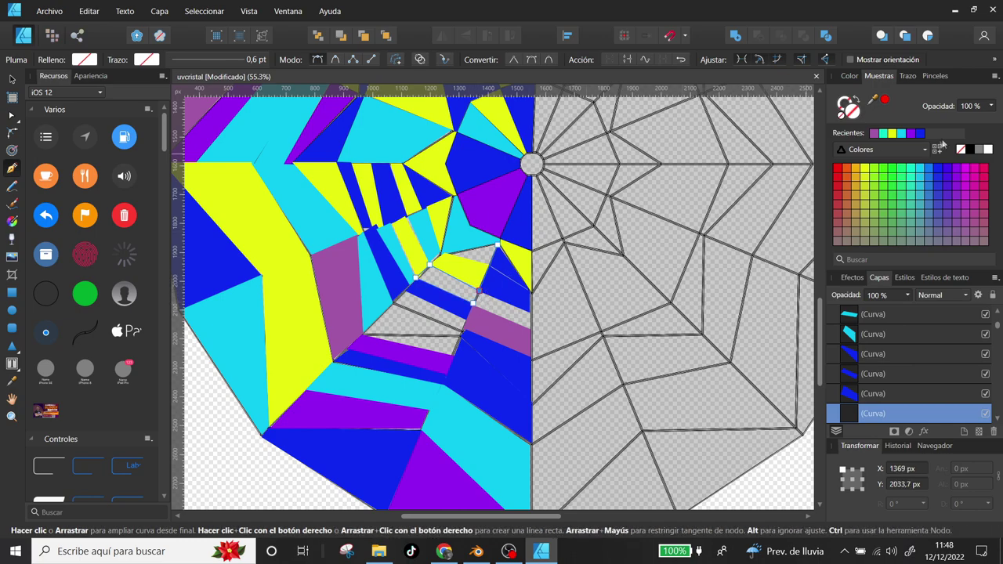
pyautogui.scroll(-2, 479, 292)
pyautogui.keyDown('shift'); pyautogui.hscroll(-2, 479, 293); pyautogui.keyUp('shift')
pyautogui.click(532, 303)
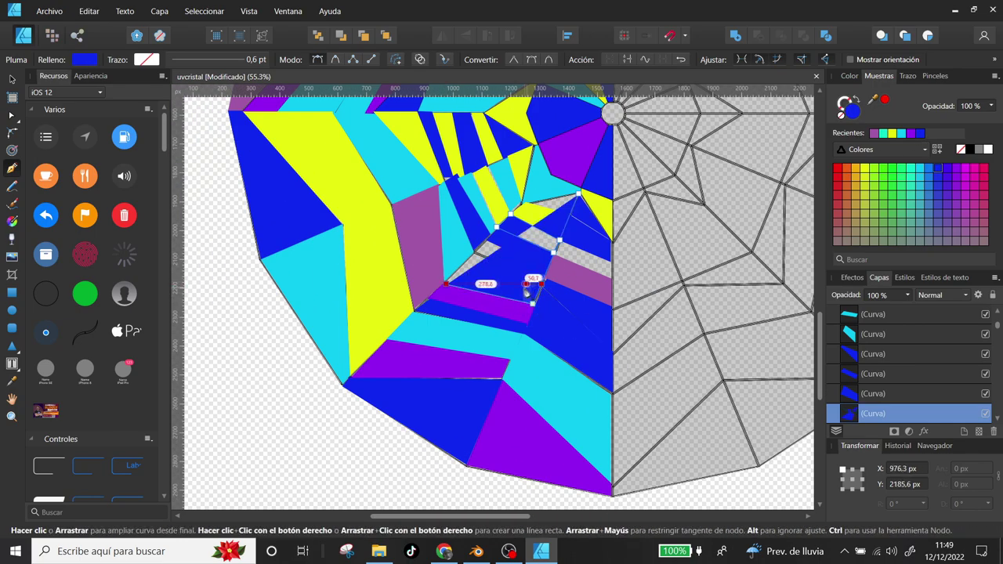
pyautogui.click(487, 242)
# Step: Begin a piece in the remaining grey gap and select the cyan and smaller pieces
pyautogui.click(486, 242)
pyautogui.click(556, 252)
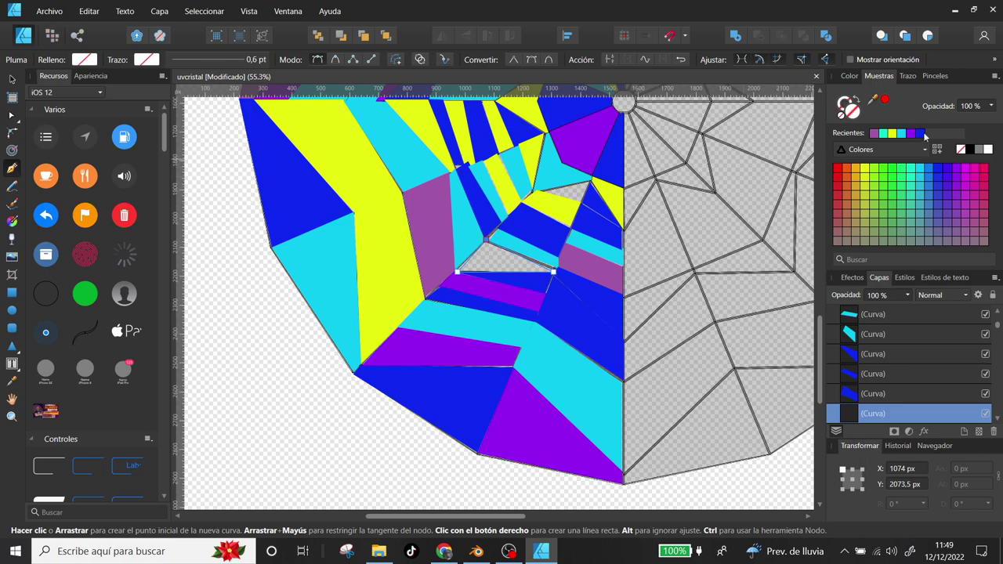
pyautogui.moveTo(568, 310); pyautogui.dragTo(591, 293)
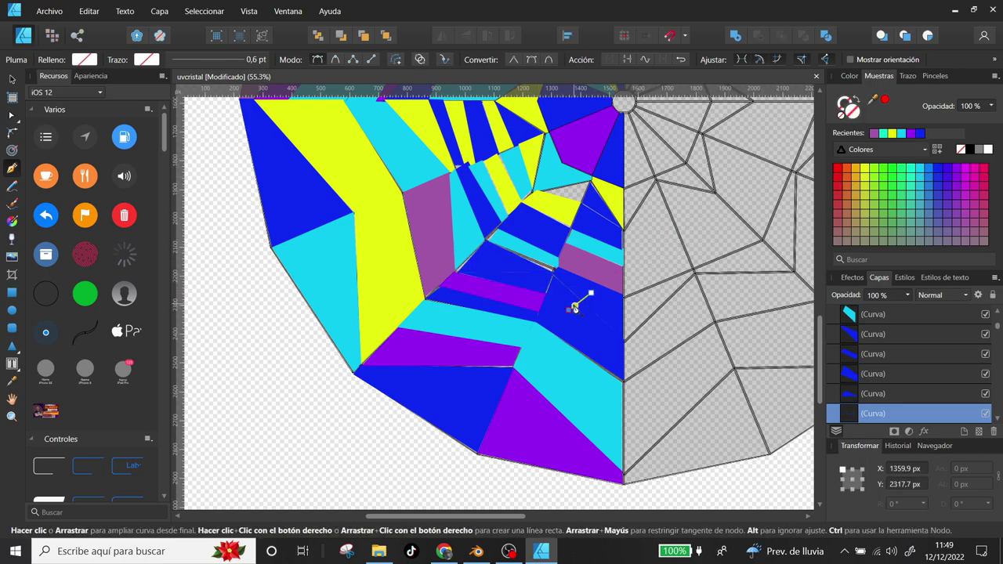
pyautogui.press('v')
pyautogui.click(564, 286)
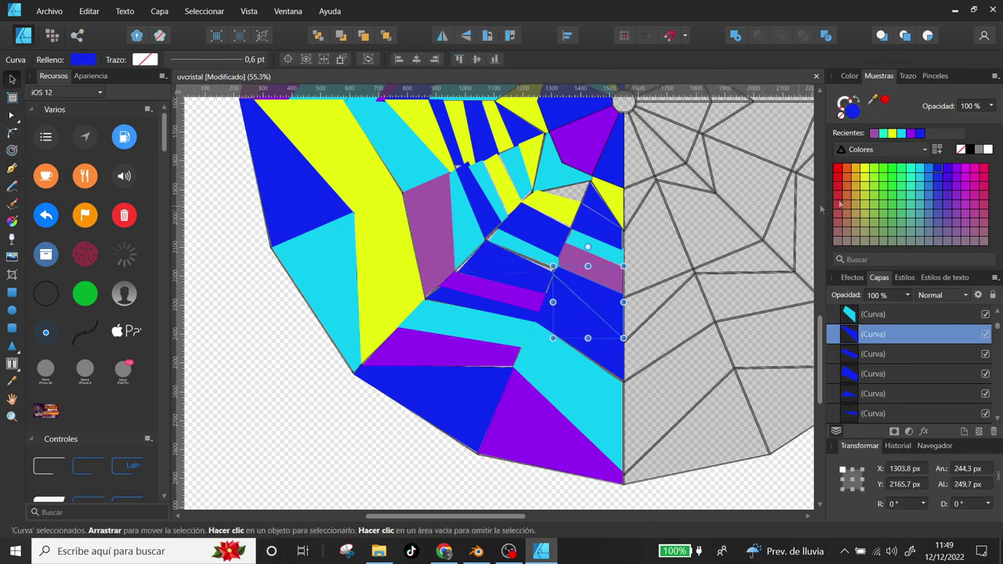
pyautogui.scroll(2, 532, 282)
pyautogui.hscroll(1, 532, 282)
pyautogui.click(544, 306)
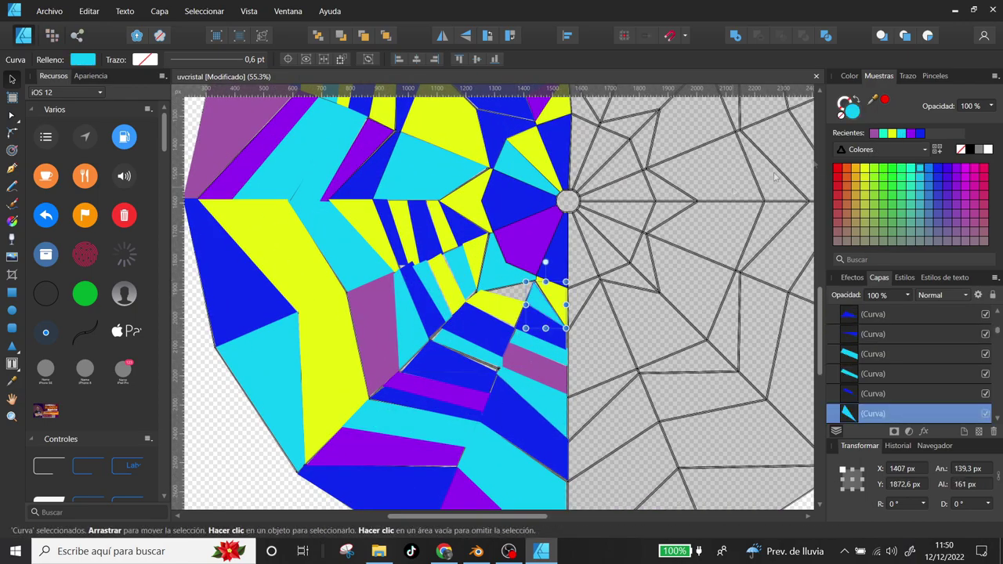
# Step: Select the blue piece and inspect the nodes of a nearby piece
pyautogui.press('p')
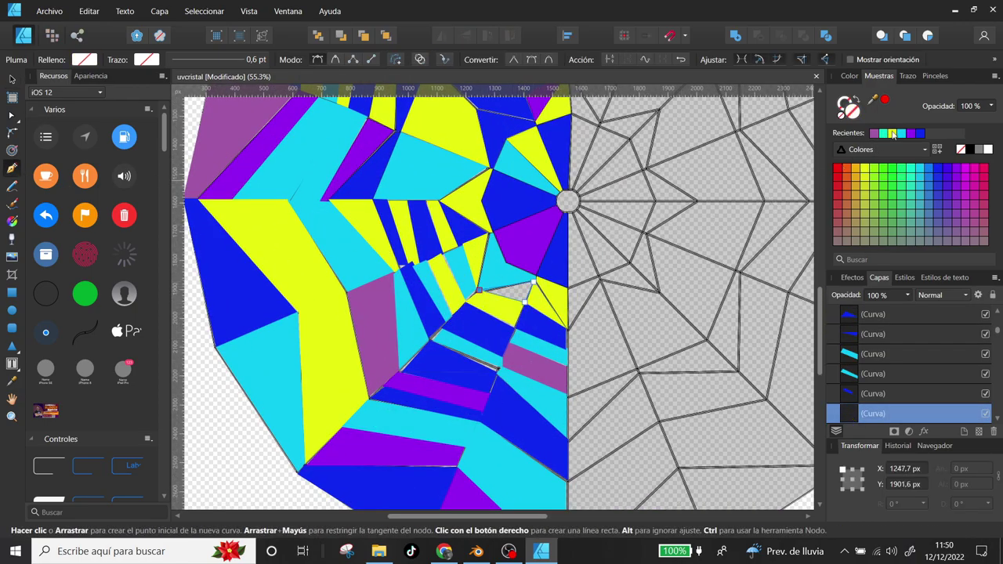
pyautogui.scroll(-2, 580, 255)
pyautogui.hscroll(-1, 580, 255)
pyautogui.scroll(1, 579, 255)
pyautogui.hscroll(1, 579, 255)
pyautogui.press('v')
pyautogui.click(502, 263)
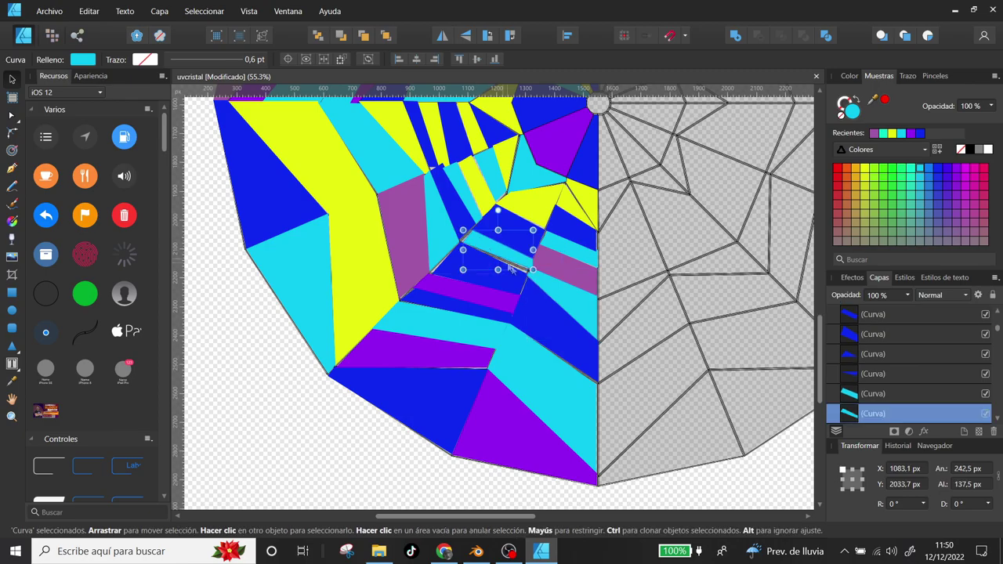
pyautogui.press('a')
pyautogui.click(531, 270)
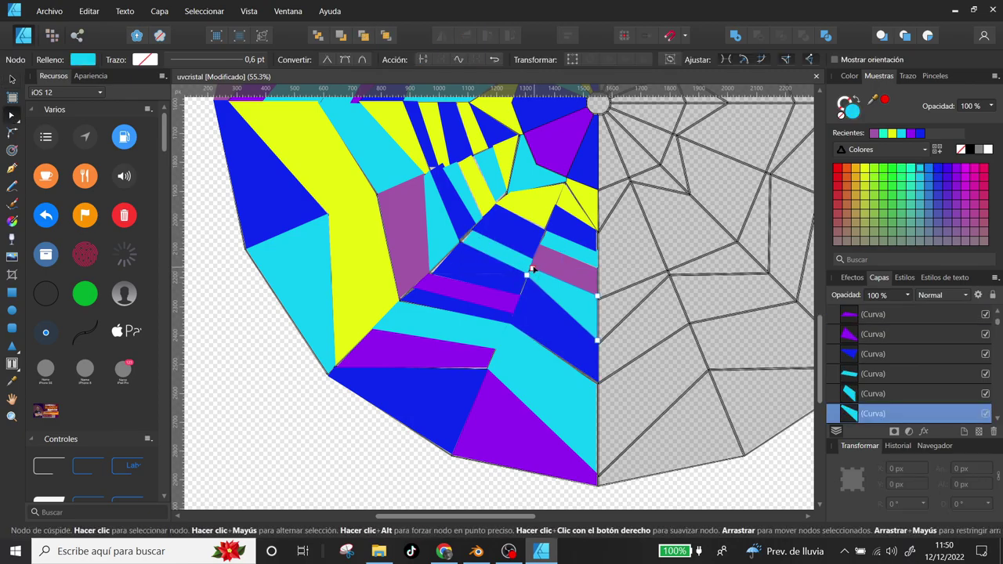
# Step: Select the bottom purple piece and a blue piece to check their nodes
pyautogui.scroll(1, 526, 268)
pyautogui.hscroll(1, 525, 269)
pyautogui.click(470, 384)
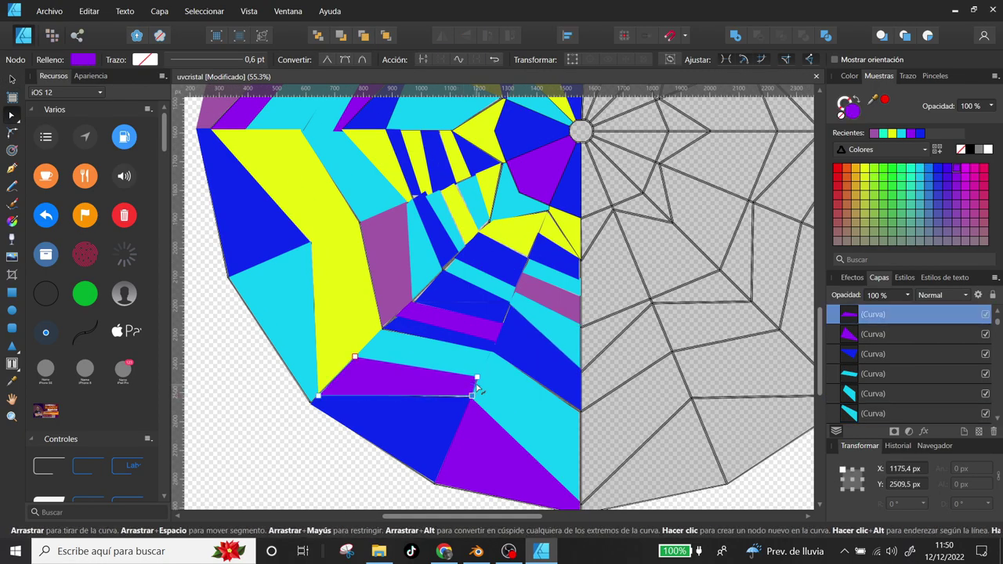
pyautogui.scroll(2, 508, 305)
pyautogui.hscroll(-1, 508, 306)
pyautogui.click(455, 309)
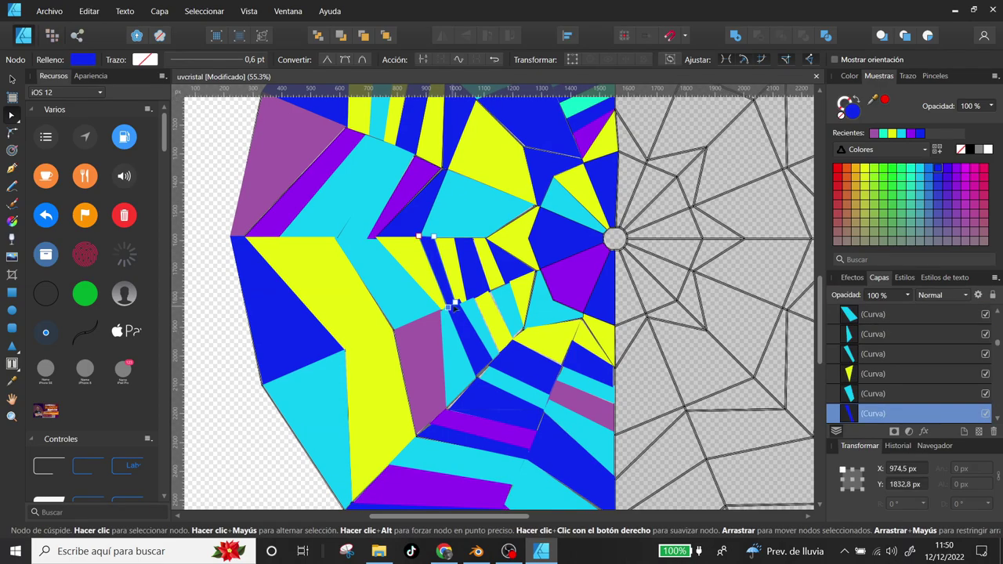
# Step: Hide the grey Fondo background layer and clear the selection
pyautogui.scroll(-2, 457, 307)
pyautogui.keyDown('ctrl'); pyautogui.scroll(-5, 456, 307); pyautogui.keyUp('ctrl')
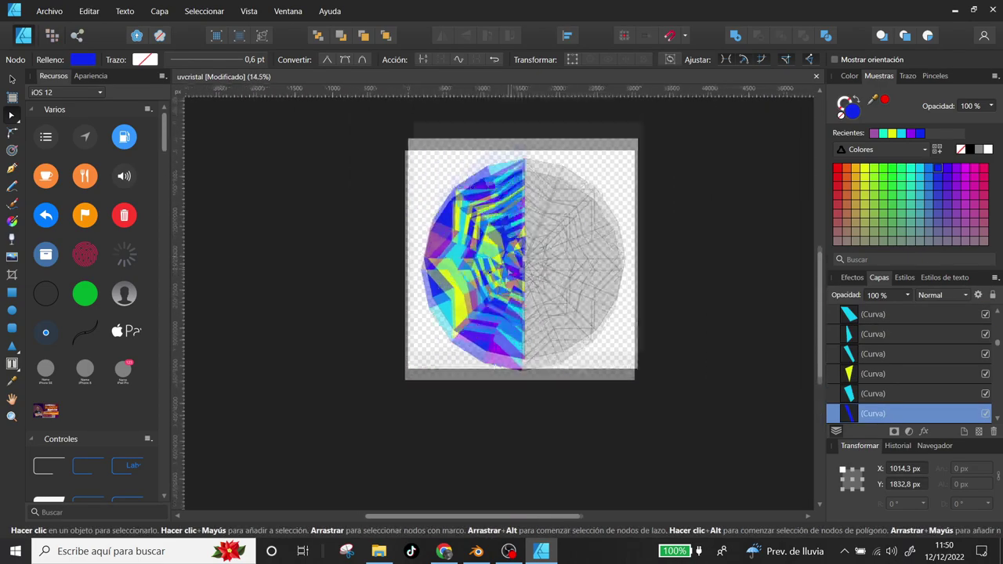
pyautogui.scroll(-3, 967, 375)
pyautogui.click(985, 413)
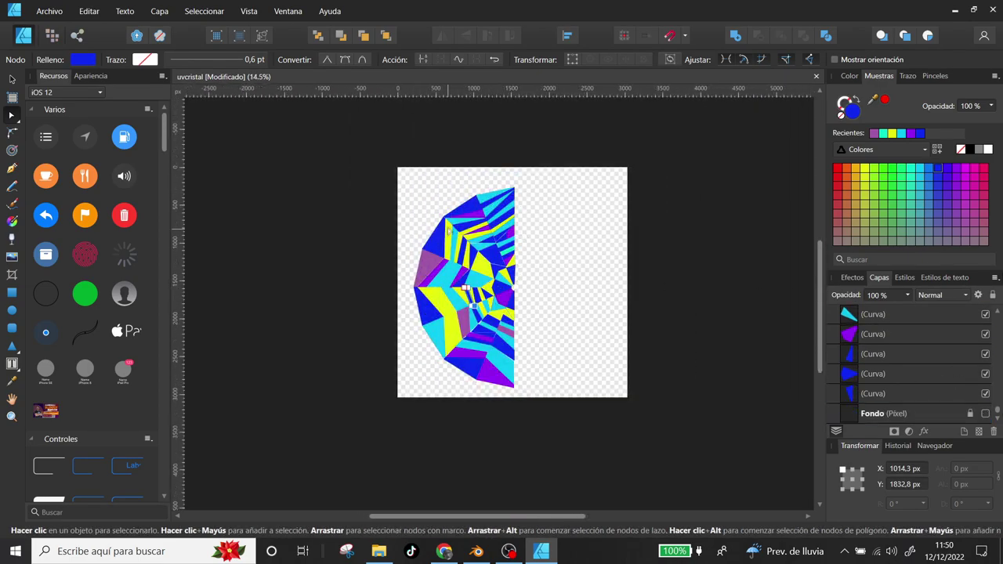
pyautogui.click(708, 374)
pyautogui.keyDown('ctrl'); pyautogui.scroll(4, 543, 369); pyautogui.keyUp('ctrl')
pyautogui.keyDown('ctrl'); pyautogui.scroll(1, 527, 375); pyautogui.keyUp('ctrl')
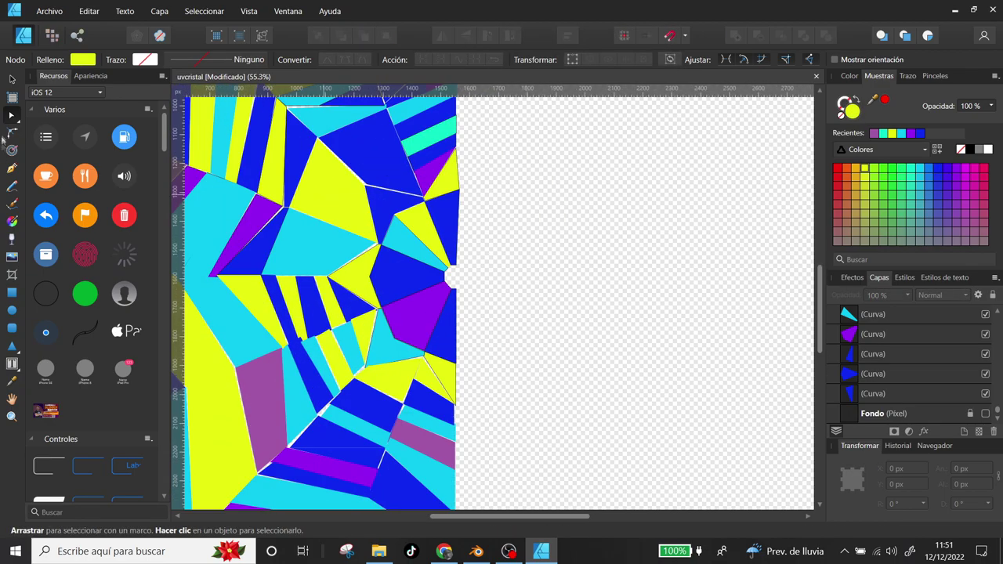
# Step: Draw a black piece and fit it into the centre hub gap
pyautogui.press('p')
pyautogui.moveTo(447, 275); pyautogui.dragTo(451, 292)
pyautogui.press('Escape')
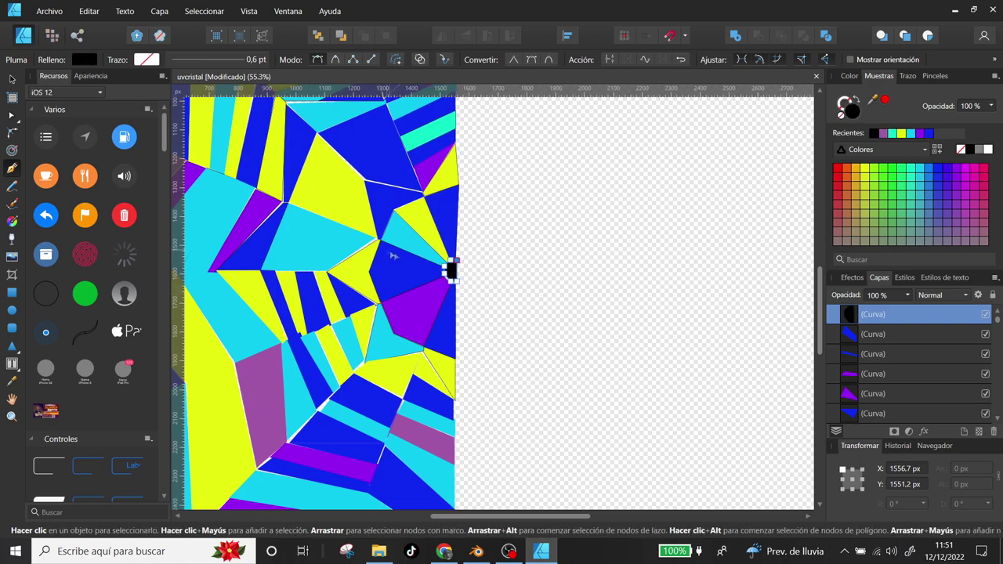
pyautogui.keyDown('ctrl'); pyautogui.scroll(5, 438, 278); pyautogui.keyUp('ctrl')
pyautogui.moveTo(517, 288); pyautogui.dragTo(518, 300)
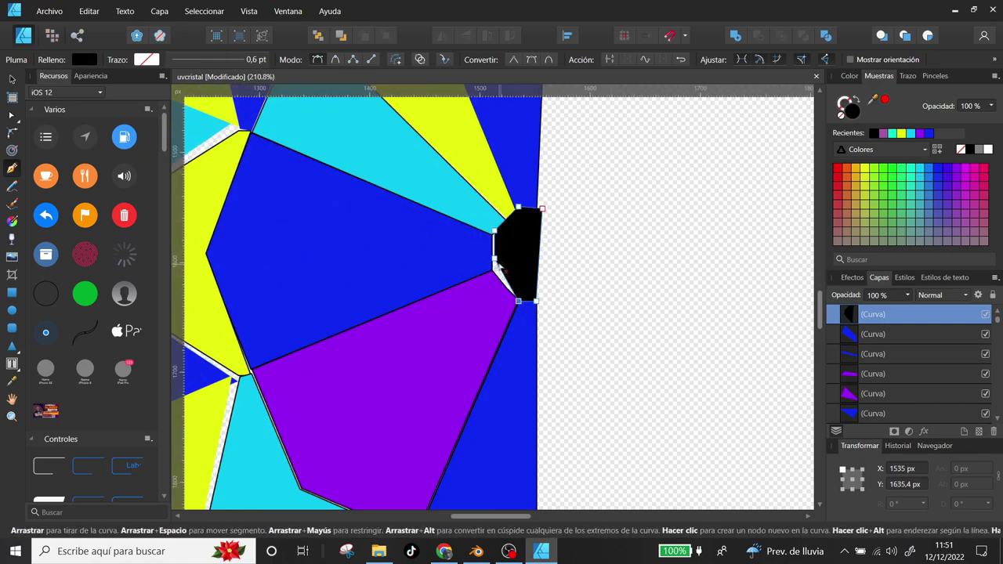
pyautogui.moveTo(494, 250); pyautogui.dragTo(488, 251)
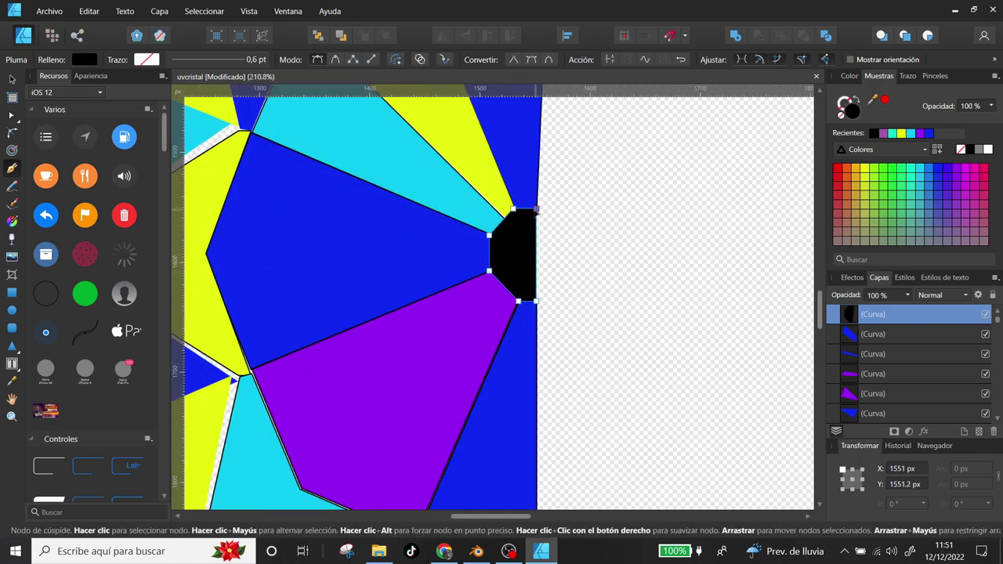
pyautogui.keyDown('ctrl'); pyautogui.scroll(-5, 559, 271); pyautogui.keyUp('ctrl')
pyautogui.keyDown('ctrl'); pyautogui.scroll(-4, 580, 290); pyautogui.keyUp('ctrl')
# Step: Open the export settings, then cancel the save
pyautogui.rightClick(601, 313)
pyautogui.press('Escape')
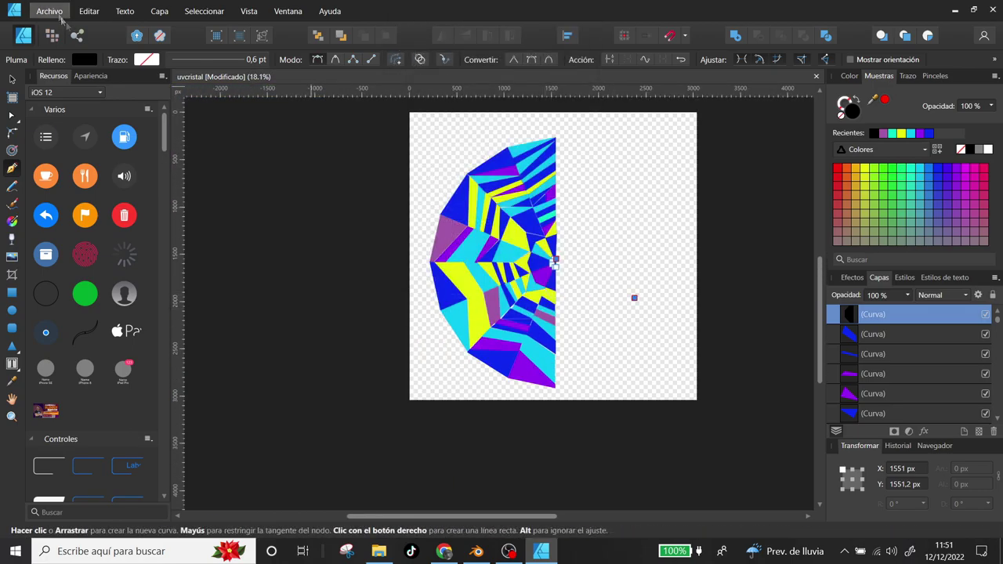
pyautogui.hotkey('ctrl', 'alt', 'shift', 'w')
pyautogui.click(613, 353)
pyautogui.click(767, 10)
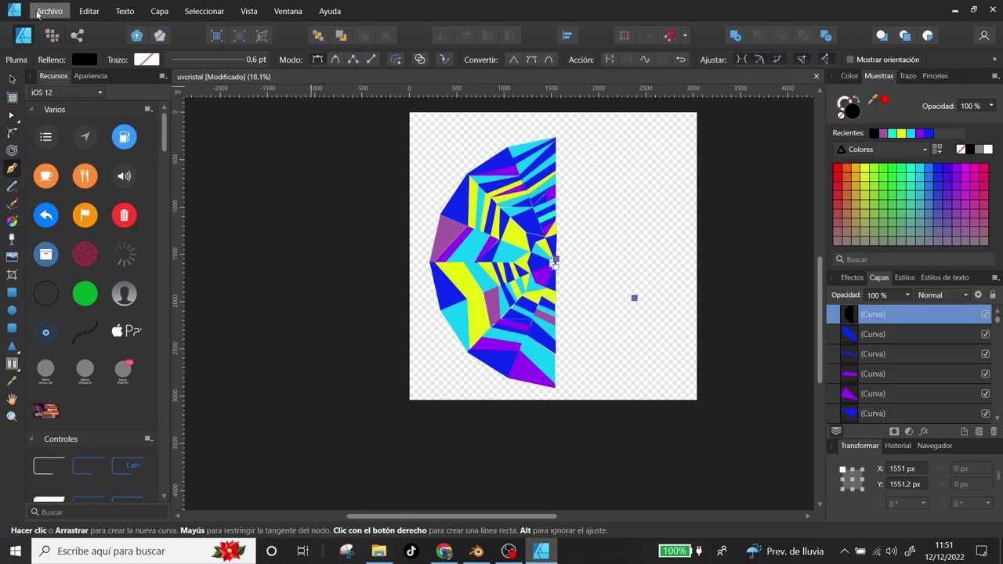
# Step: Select all objects and check the export area in File > Export
pyautogui.press('v')
pyautogui.hotkey('ctrl', 'a')
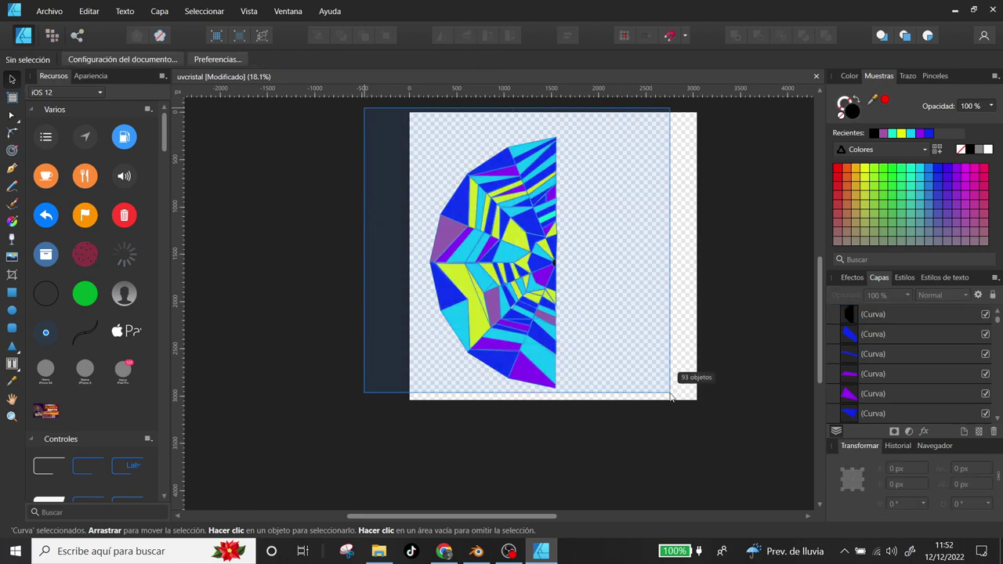
pyautogui.click(49, 11)
pyautogui.click(56, 232)
pyautogui.click(508, 282)
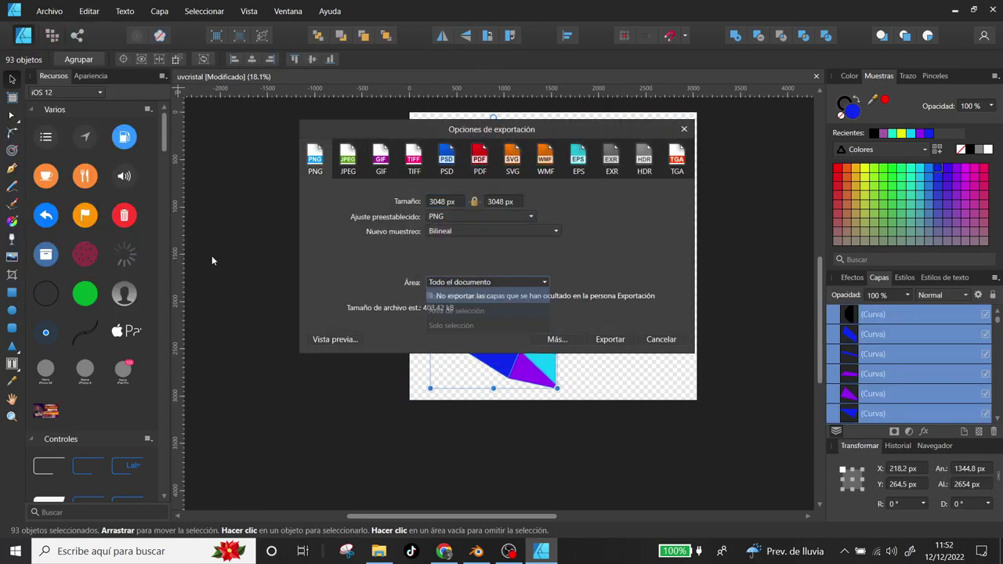
pyautogui.press('Escape')
pyautogui.press('Escape')
# Step: Add a no-fill rectangle covering the whole canvas and select every object
pyautogui.press('m')
pyautogui.moveTo(409, 112); pyautogui.dragTo(698, 401)
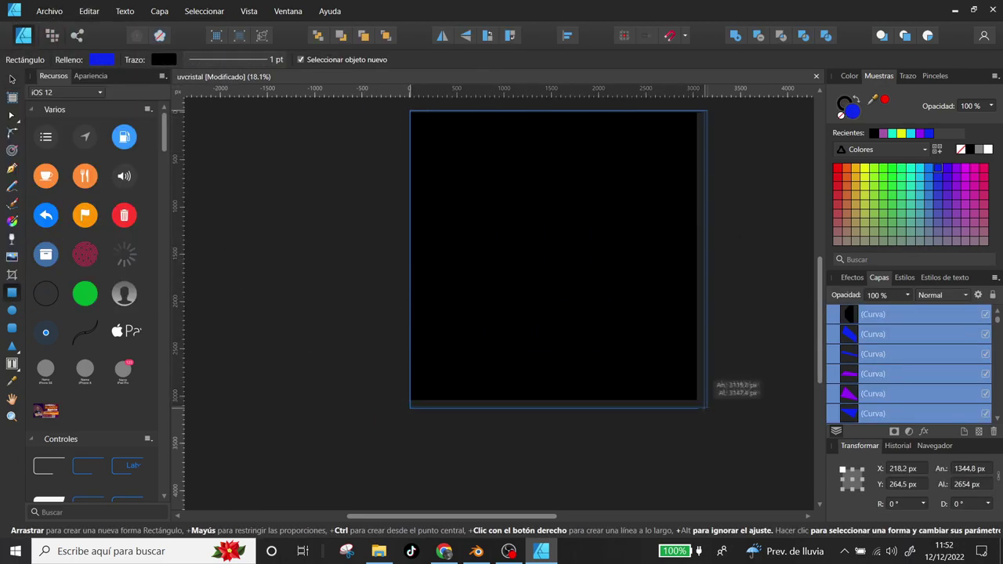
pyautogui.click(101, 59)
pyautogui.click(205, 83)
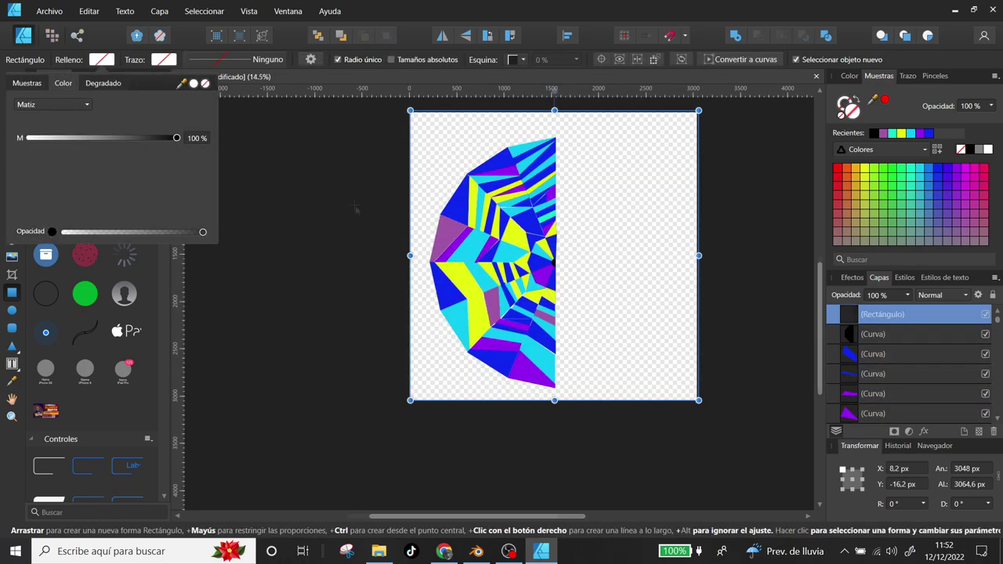
pyautogui.press('v')
pyautogui.keyDown('ctrl'); pyautogui.scroll(-1, 355, 209); pyautogui.keyUp('ctrl')
pyautogui.moveTo(347, 126); pyautogui.dragTo(678, 348)
# Step: Export the selection as the PNG uvcristal, then return to Blender
pyautogui.click(49, 11)
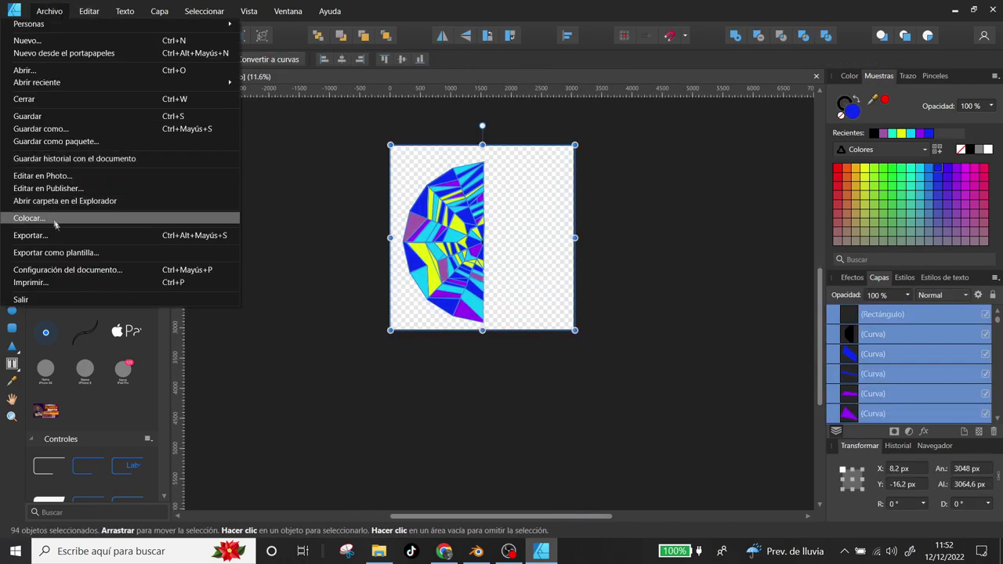
pyautogui.click(67, 167)
pyautogui.click(488, 302)
pyautogui.click(489, 350)
pyautogui.click(609, 358)
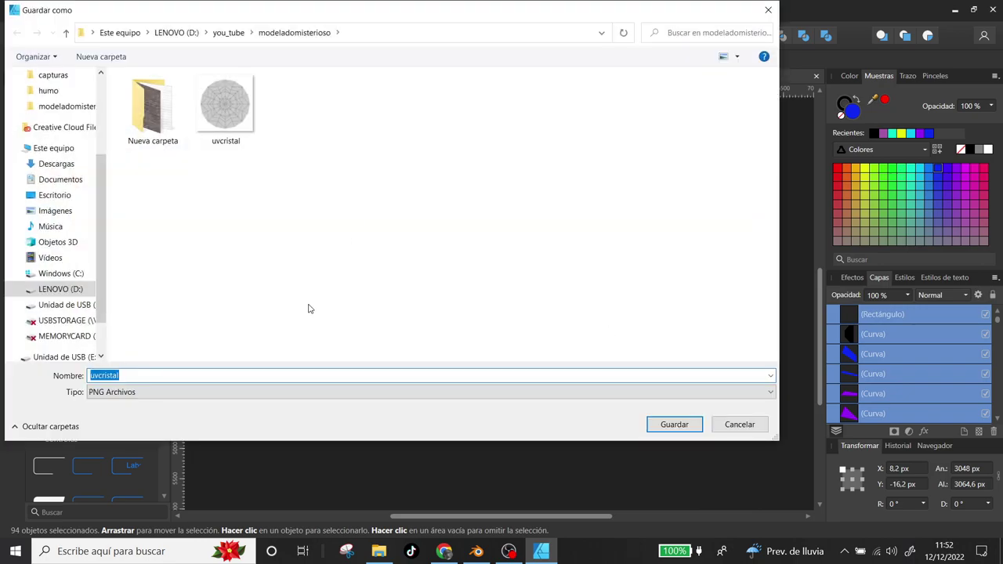
pyautogui.press('Return')
pyautogui.click(476, 551)
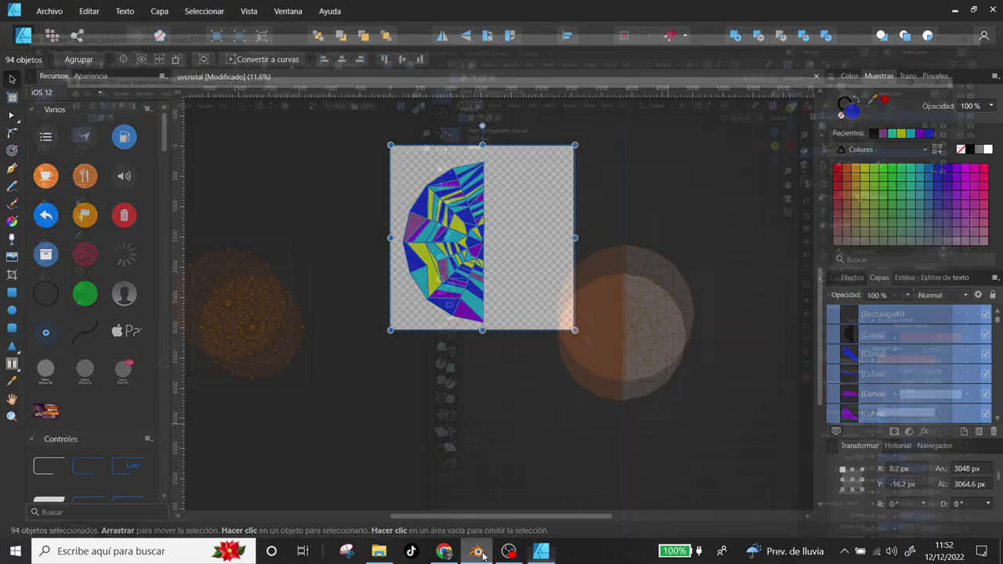
pyautogui.click(77, 23)
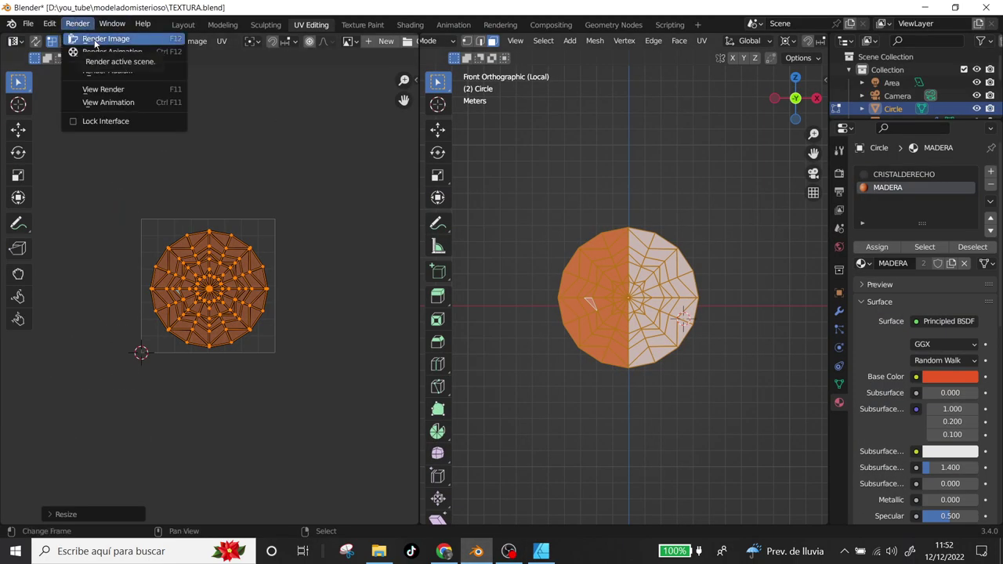
# Step: Isolate the circle in local view and show its material in the Shading workspace
pyautogui.click(183, 24)
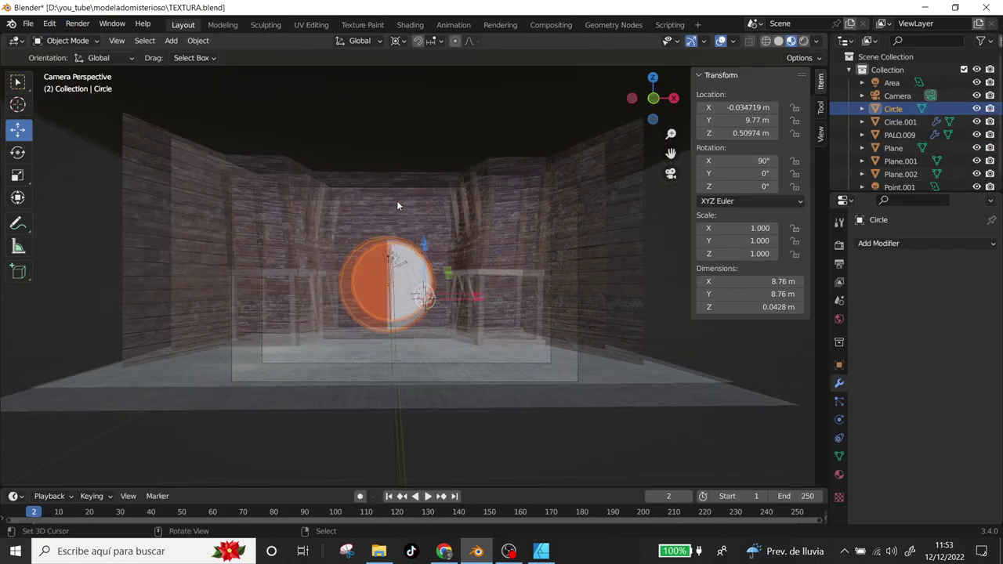
pyautogui.press('KP_Divide')
pyautogui.moveTo(403, 198); pyautogui.dragTo(481, 215, button='middle')
pyautogui.click(838, 474)
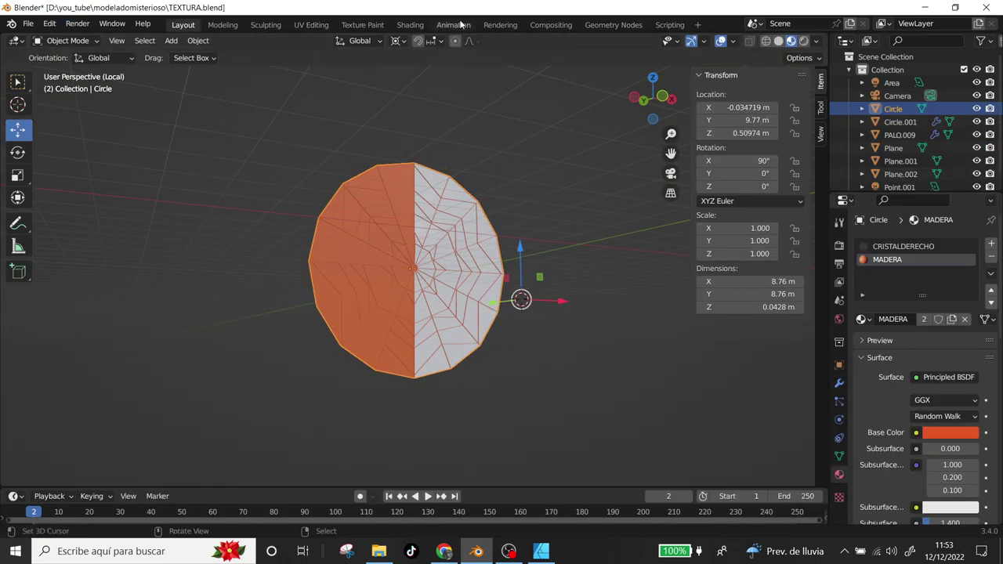
pyautogui.click(453, 24)
pyautogui.click(409, 25)
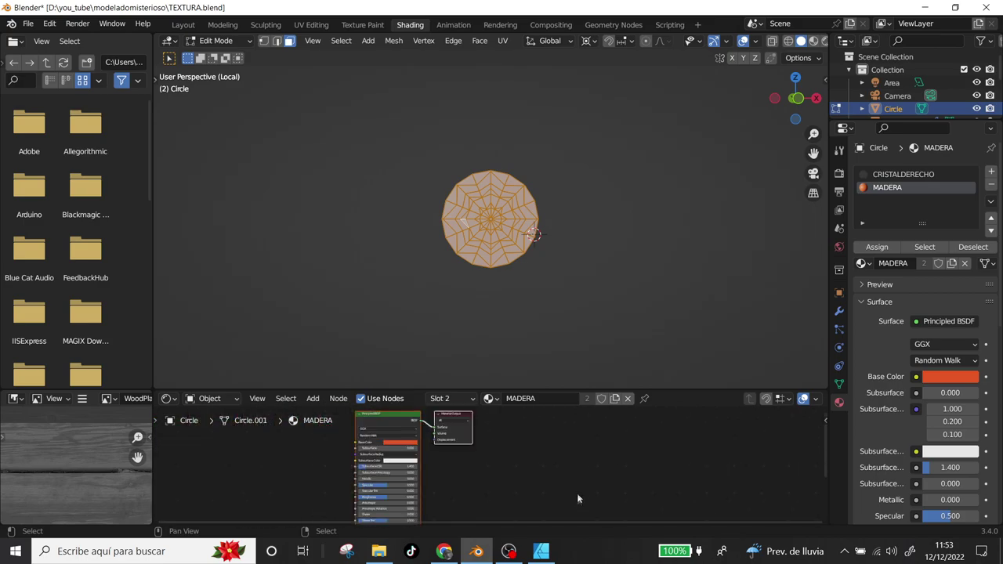
# Step: In Edit Mode with Material Preview, select the MADERA material slot
pyautogui.press('Tab')
pyautogui.scroll(4, 561, 283)
pyautogui.click(813, 41)
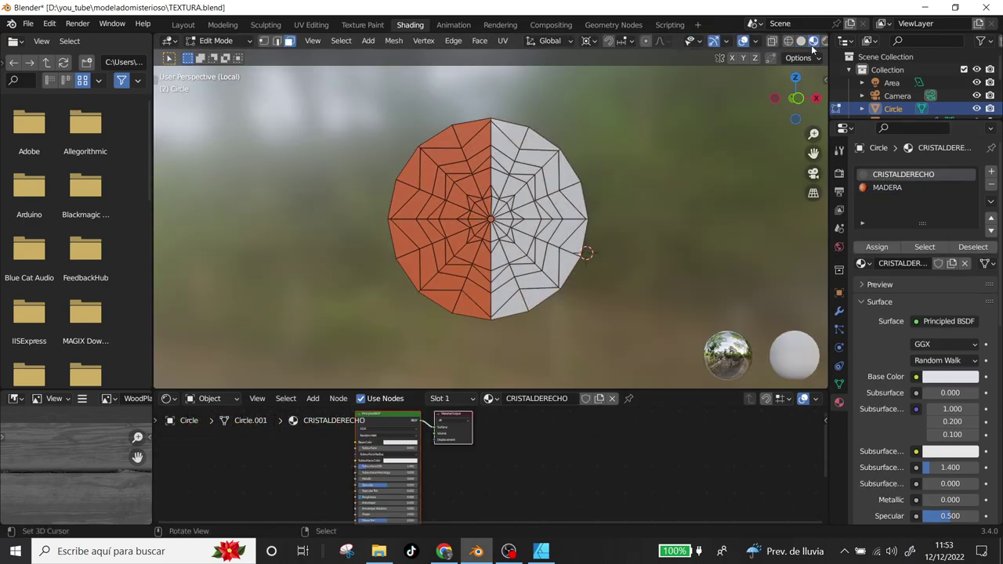
pyautogui.click(886, 187)
pyautogui.moveTo(380, 415)
pyautogui.mouseDown(button='middle')
pyautogui.moveTo(635, 439)
pyautogui.moveTo(556, 413)
pyautogui.mouseUp(button='middle')
# Step: Feed a UV-mapped Image Texture of cristalpintado.png into MADERA's Base Color
pyautogui.hotkey('shift', 'a')
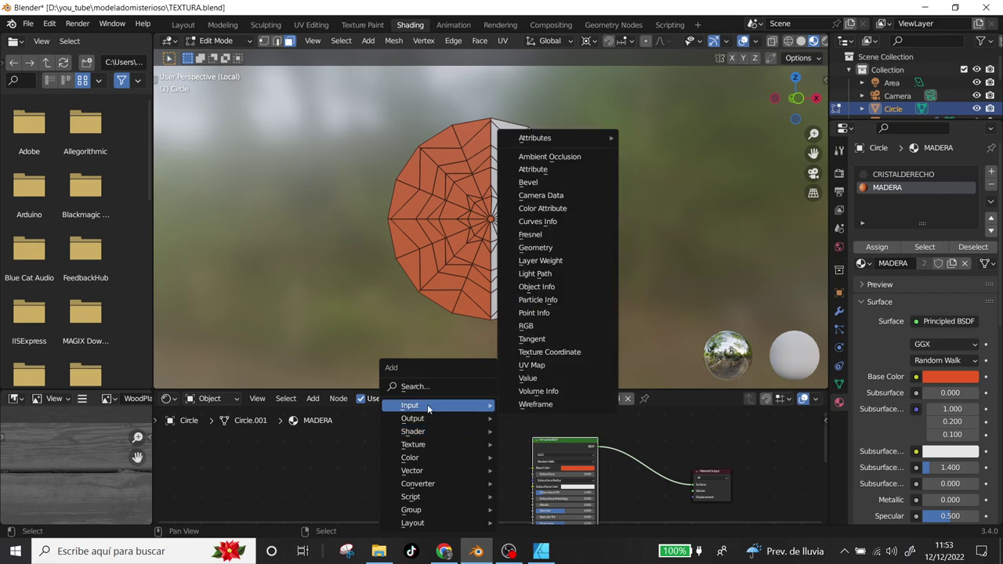
pyautogui.click(549, 313)
pyautogui.click(394, 431)
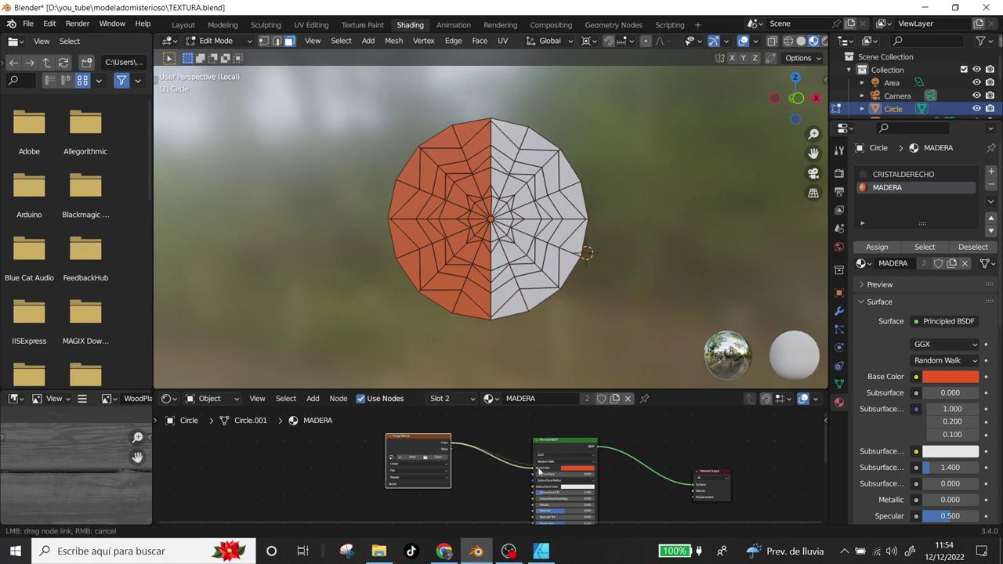
pyautogui.hotkey('shift', 'a')
pyautogui.click(368, 408)
pyautogui.click(321, 458)
pyautogui.moveTo(319, 456); pyautogui.dragTo(388, 484)
pyautogui.click(439, 457)
pyautogui.doubleClick(430, 168)
# Step: View the whole room through the camera in Rendered shading, back in Object Mode
pyautogui.scroll(-1, 487, 207)
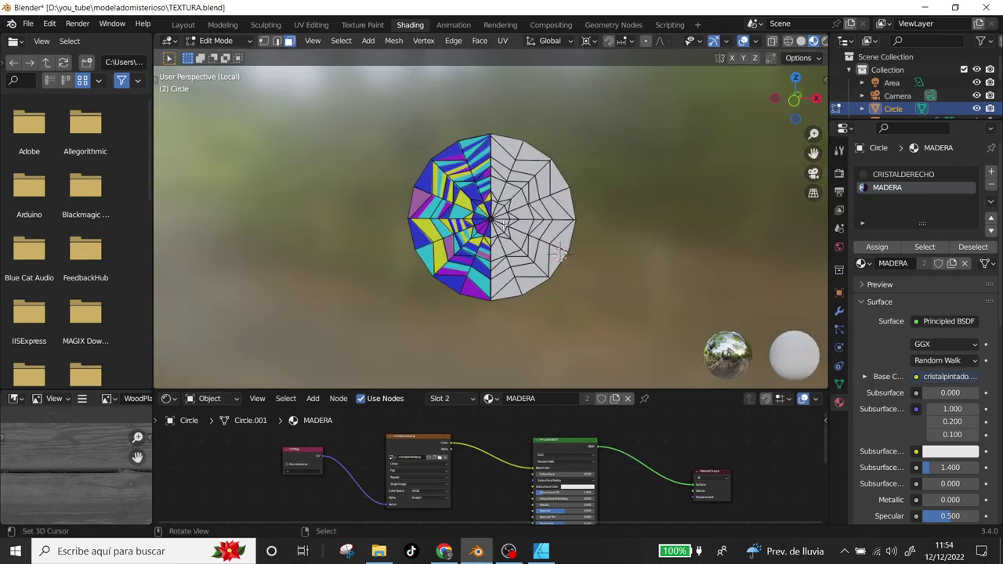
pyautogui.press('KP_Divide')
pyautogui.click(822, 43)
pyautogui.press('KP_0')
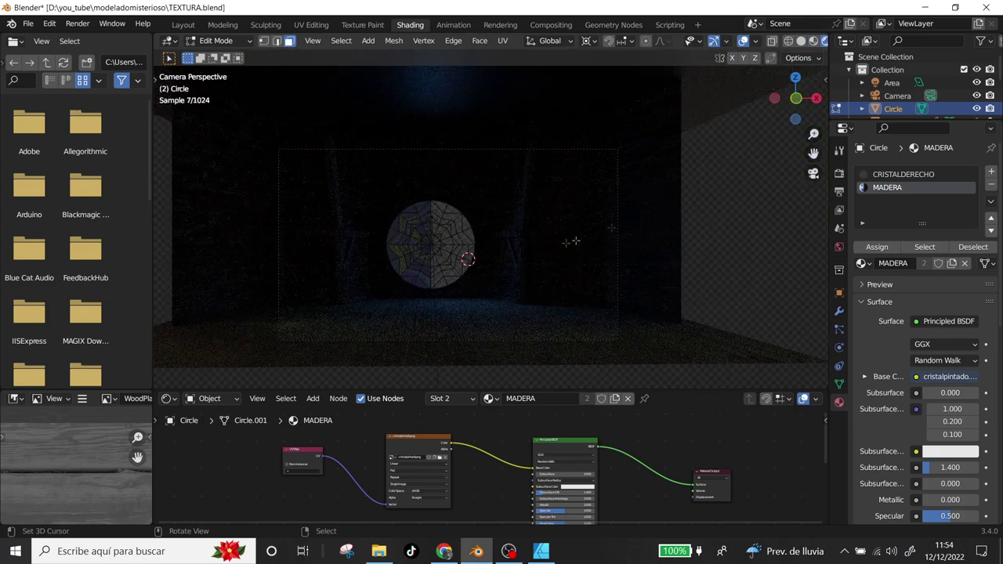
pyautogui.press('Tab')
pyautogui.scroll(3, 457, 280)
pyautogui.scroll(2, 468, 436)
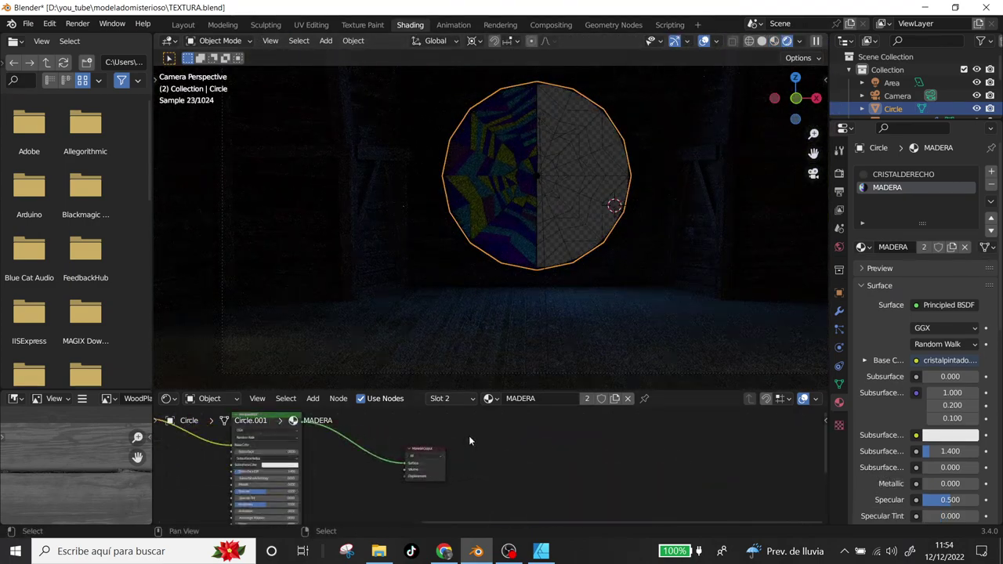
pyautogui.scroll(2, 445, 458)
pyautogui.hotkey('shift', 'a')
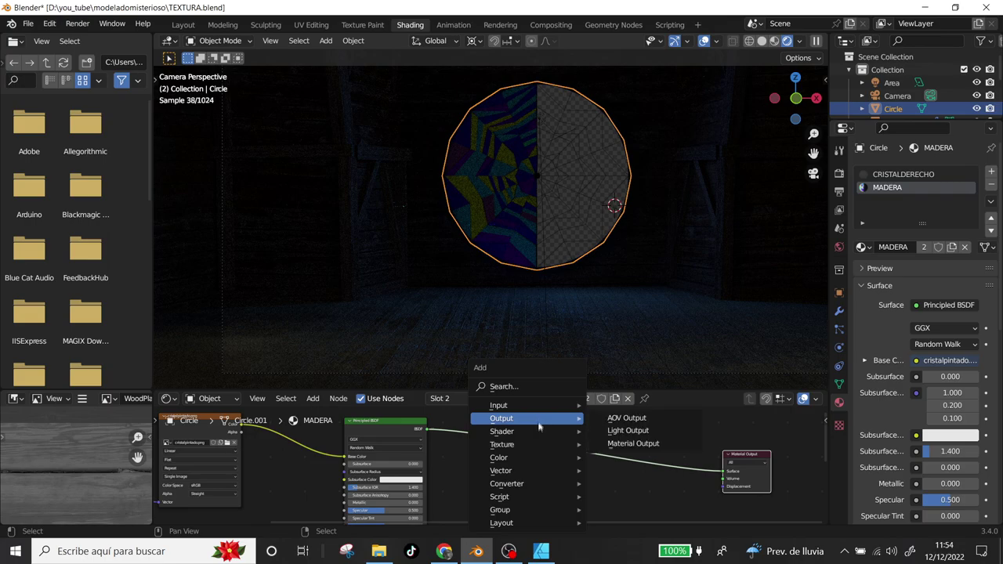
pyautogui.moveTo(501, 432)
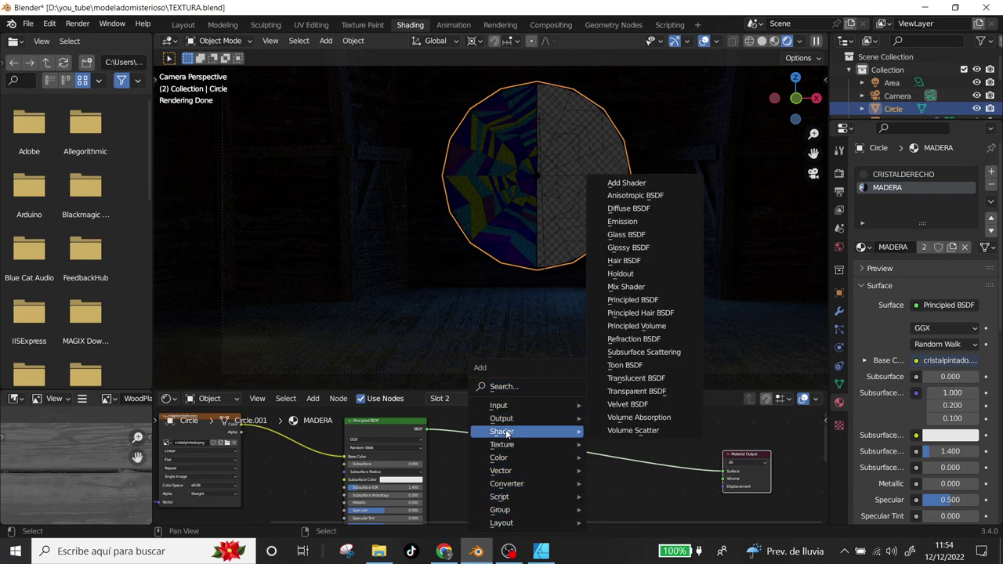
# Step: Add a Translucent BSDF node to the MADERA material
pyautogui.click(638, 417)
pyautogui.click(631, 427)
pyautogui.moveTo(653, 418); pyautogui.dragTo(574, 384)
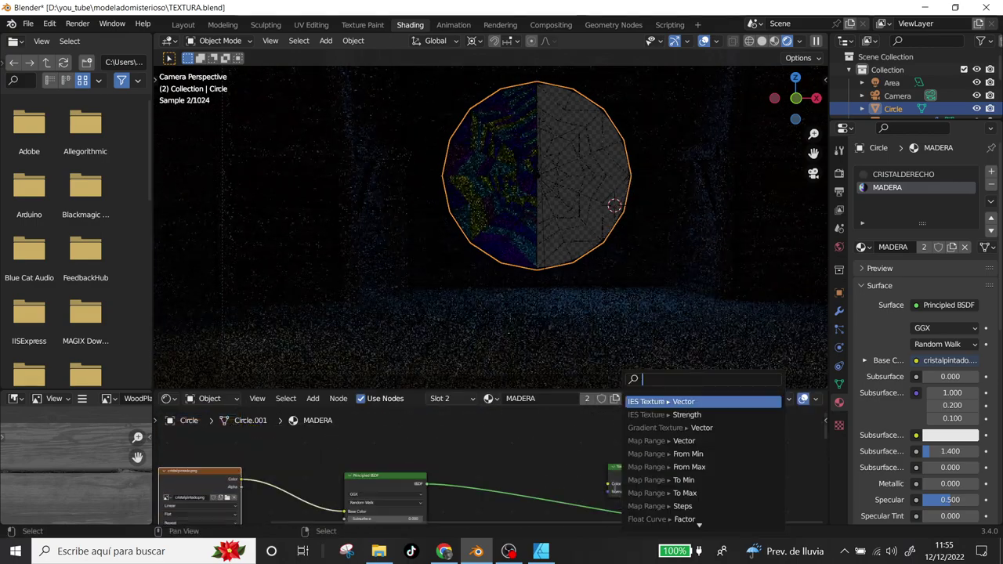
pyautogui.press('Escape')
# Step: Enlarge the node editor and link the Image Texture Color into the Translucent BSDF
pyautogui.moveTo(660, 391); pyautogui.dragTo(667, 165)
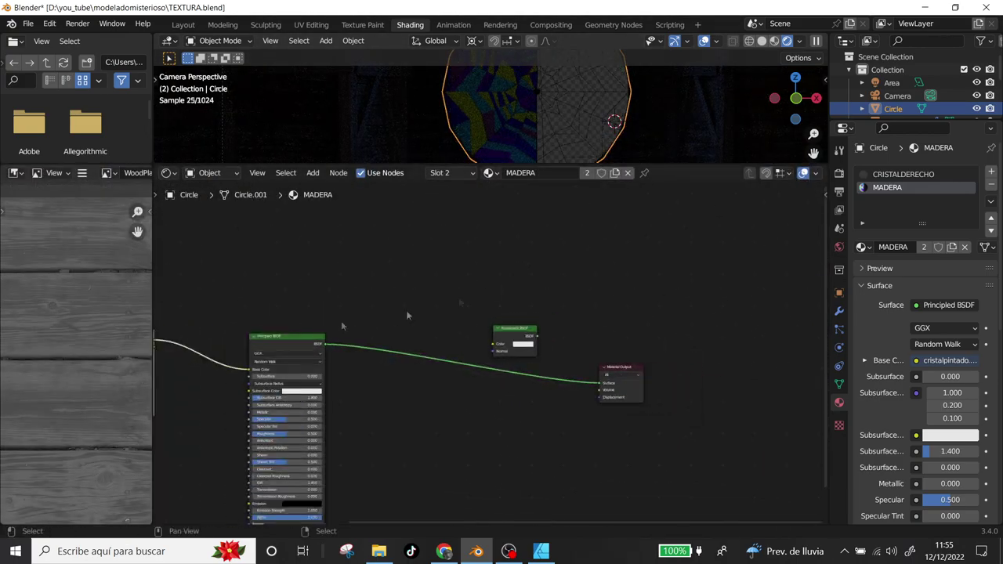
pyautogui.moveTo(407, 313); pyautogui.dragTo(179, 341, button='middle')
pyautogui.moveTo(179, 341); pyautogui.dragTo(457, 225)
pyautogui.moveTo(284, 367); pyautogui.dragTo(259, 439)
pyautogui.moveTo(457, 226); pyautogui.dragTo(413, 254)
pyautogui.moveTo(436, 255); pyautogui.dragTo(493, 345)
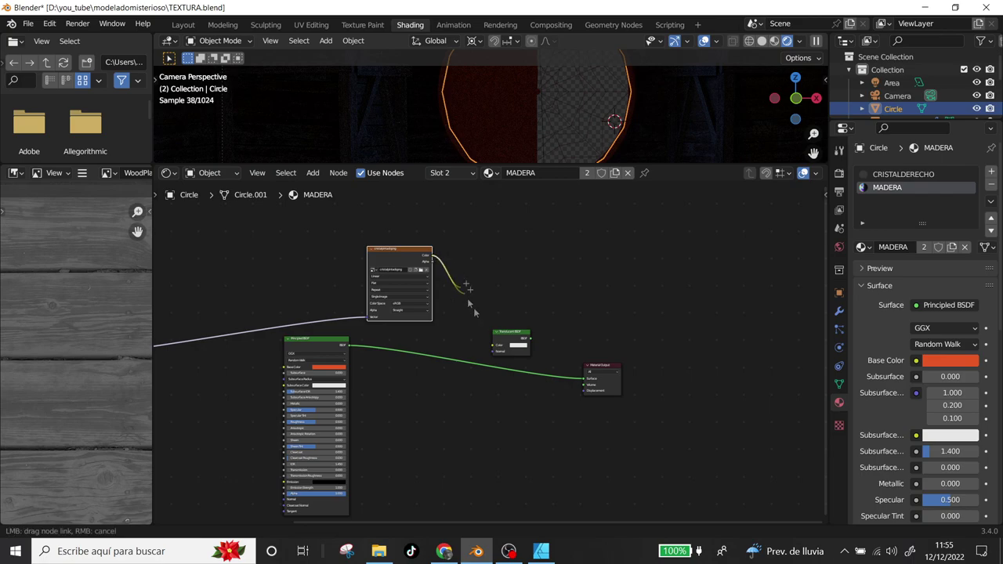
pyautogui.scroll(1, 494, 344)
pyautogui.scroll(1, 587, 327)
# Step: Connect the Translucent BSDF to the Material Output Surface
pyautogui.hotkey('shift', 'a')
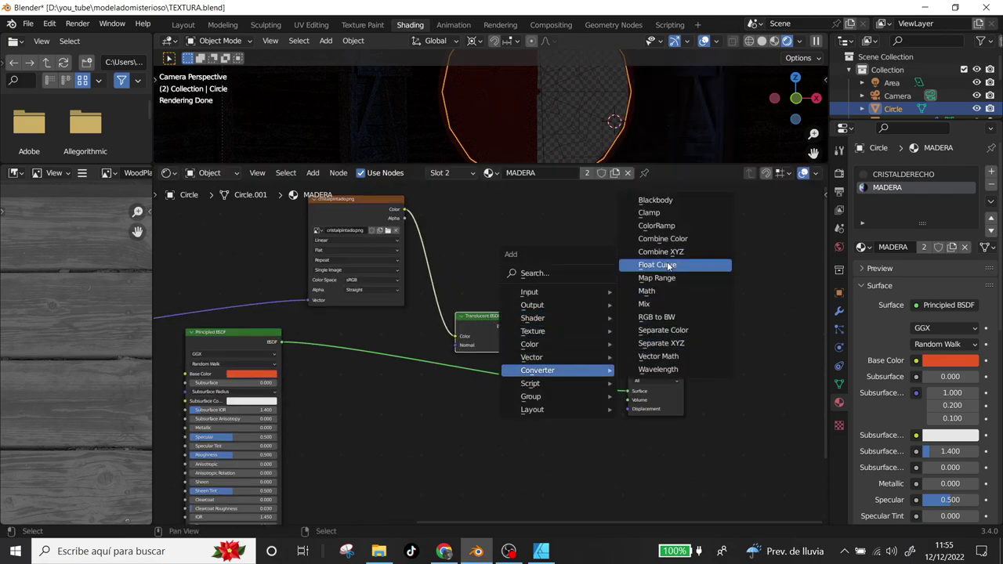
pyautogui.press('Escape')
pyautogui.moveTo(515, 326); pyautogui.dragTo(628, 390)
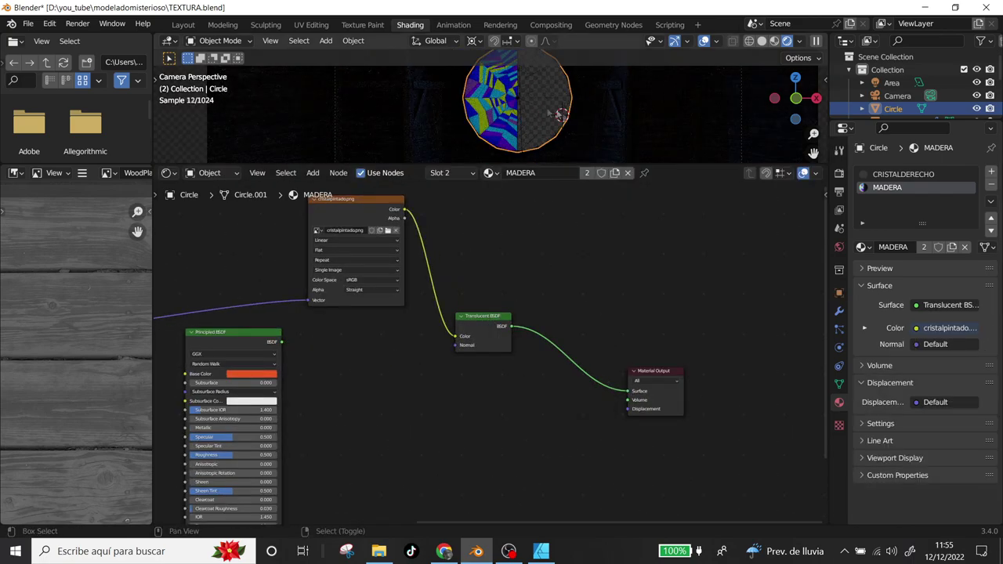
pyautogui.scroll(1, 476, 321)
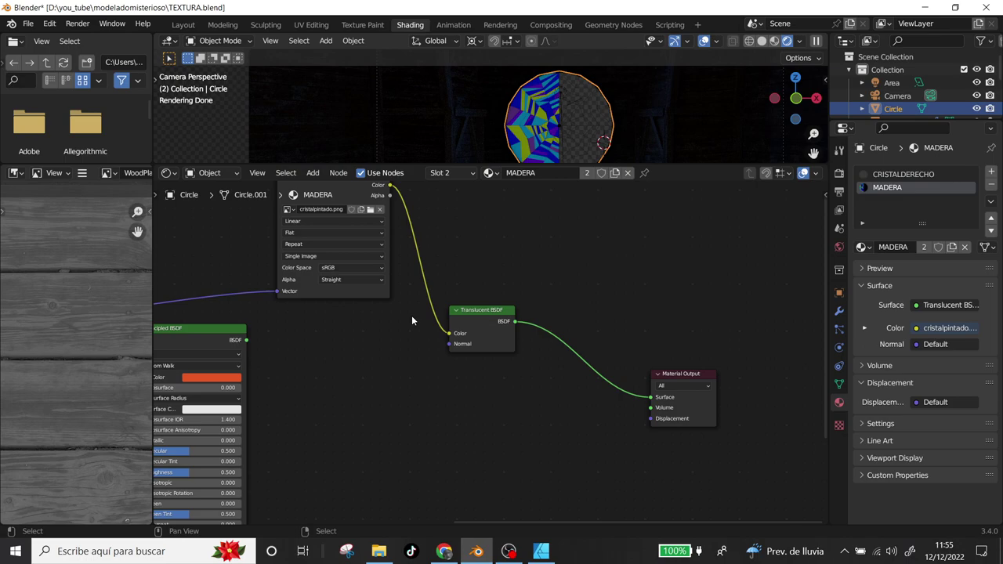
# Step: Preview the translucent glass in Layout's rendered camera view
pyautogui.click(183, 24)
pyautogui.press('KP_0')
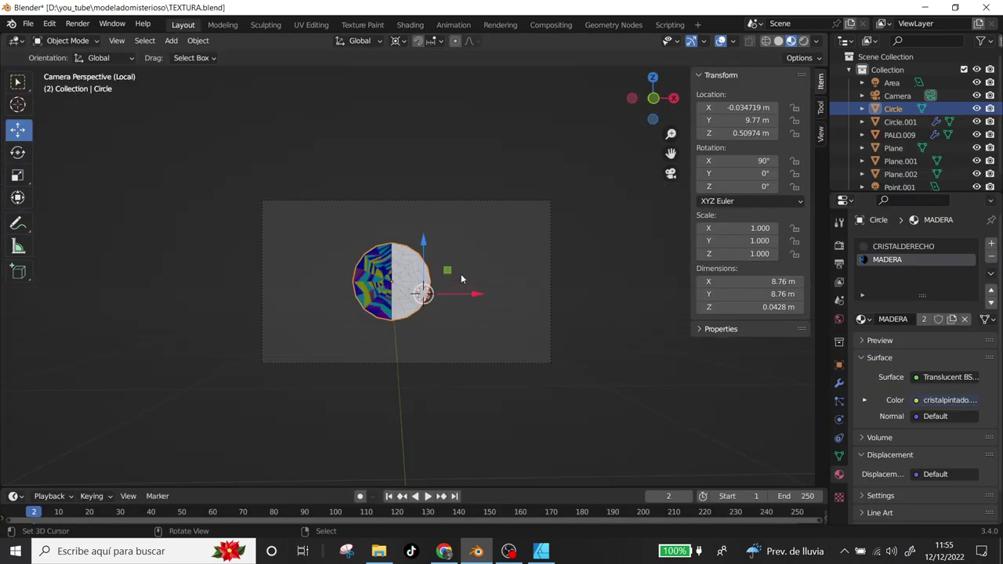
pyautogui.press('KP_Divide')
pyautogui.scroll(3, 461, 273)
pyautogui.press('z')
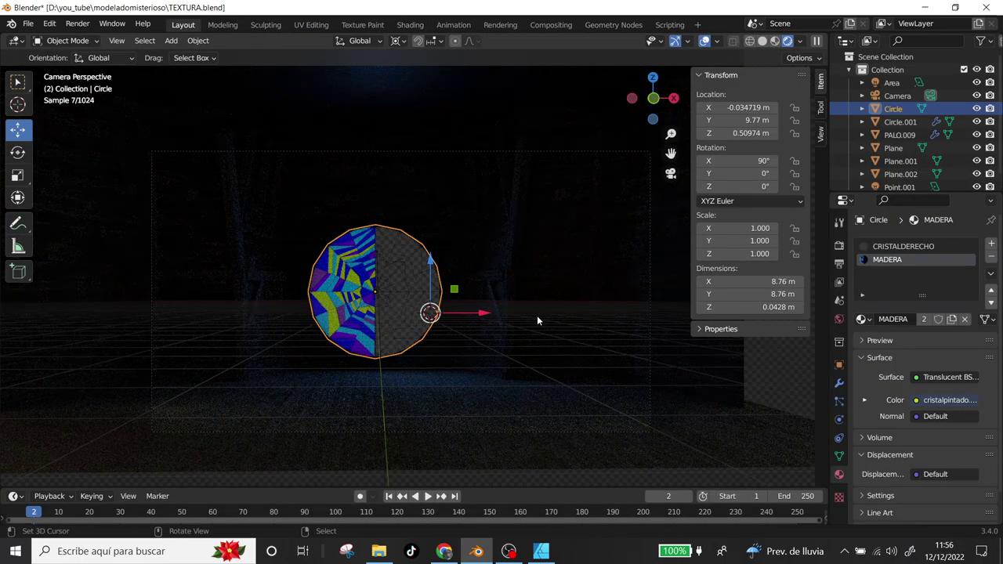
# Step: Return to the Shading workspace and move the Translucent BSDF node upward
pyautogui.click(409, 24)
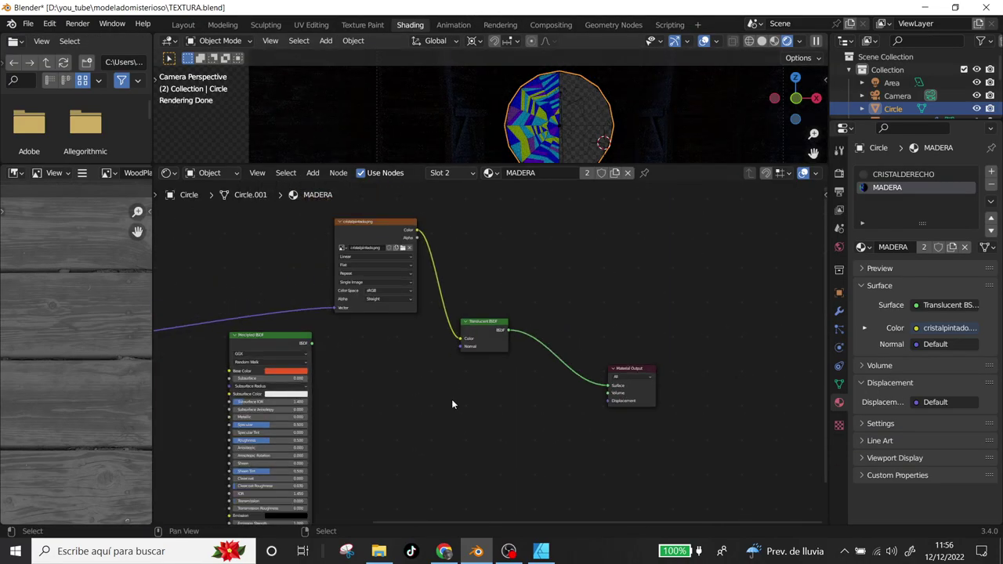
pyautogui.moveTo(470, 335); pyautogui.dragTo(480, 297)
pyautogui.hotkey('shift', 'a')
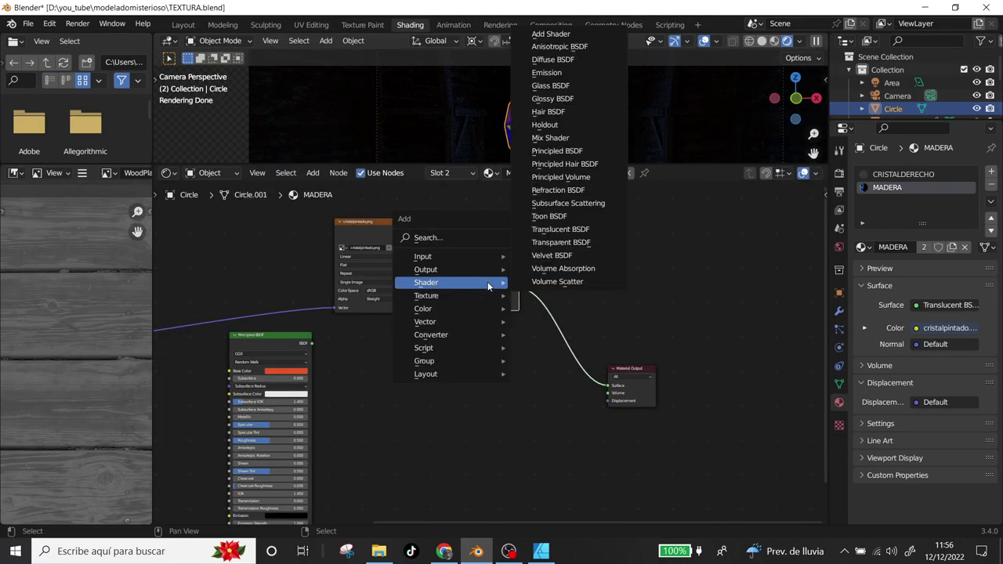
# Step: Undo back to the Principled BSDF and link the image Color to Base Color
pyautogui.press('Escape')
pyautogui.hotkey('ctrl', 'z')
pyautogui.hotkey('ctrl', 'z')
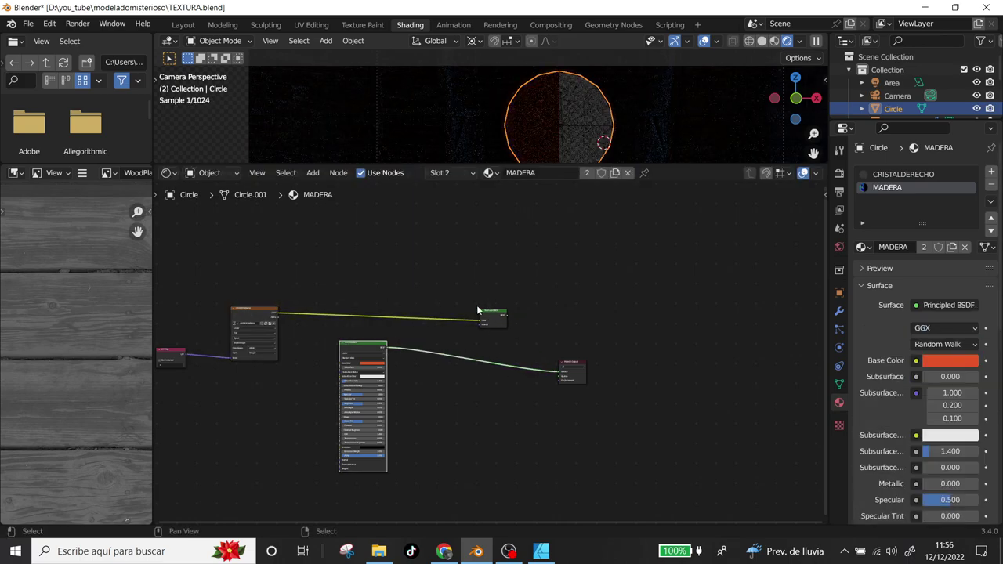
pyautogui.scroll(3, 476, 311)
pyautogui.moveTo(486, 393); pyautogui.dragTo(307, 372, button='middle')
pyautogui.moveTo(402, 300); pyautogui.dragTo(503, 392)
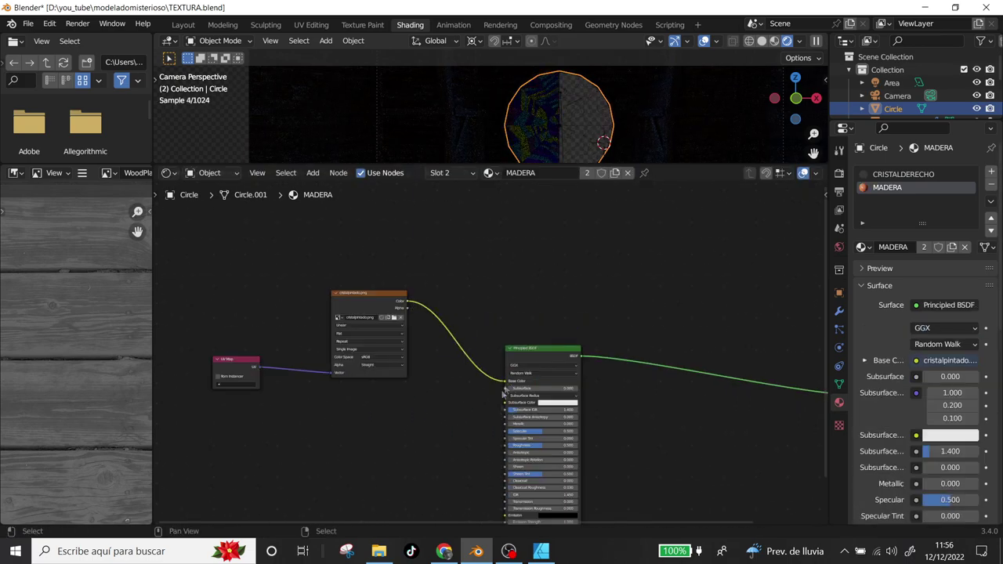
pyautogui.moveTo(504, 394); pyautogui.dragTo(538, 323, button='middle')
# Step: Try the image on Transmission Roughness and Alpha, then reconnect it to Base Color
pyautogui.moveTo(540, 443); pyautogui.dragTo(540, 442)
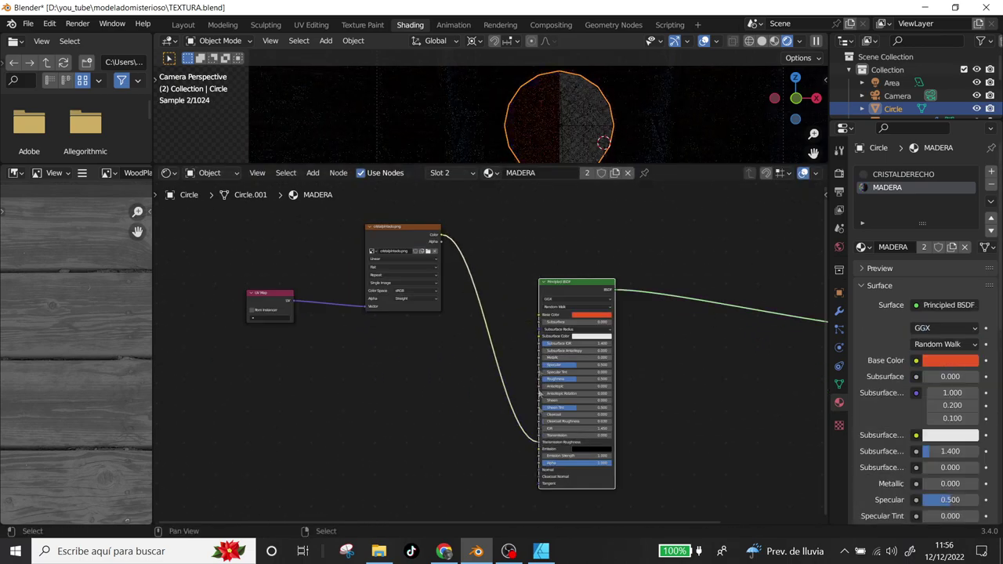
pyautogui.scroll(4, 548, 431)
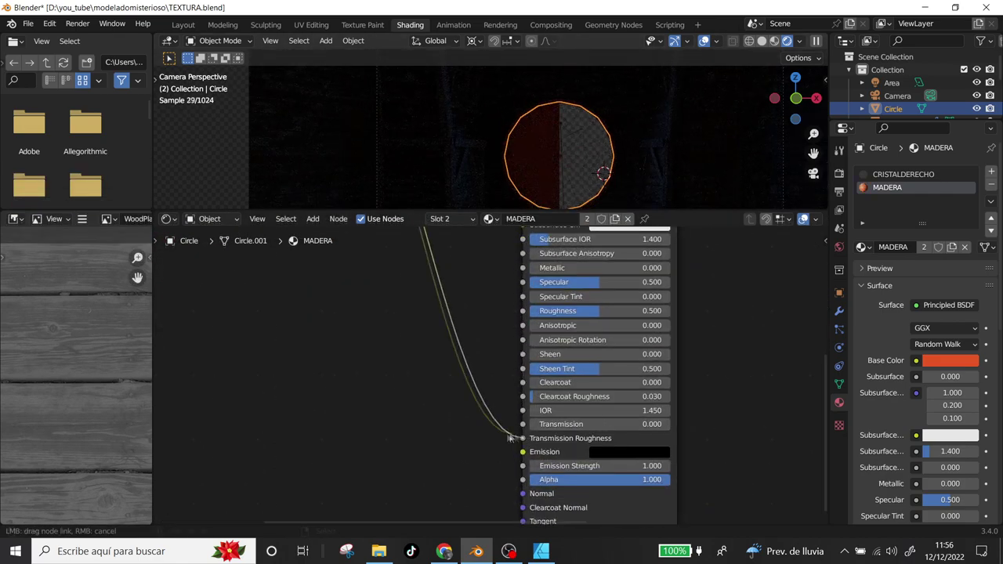
pyautogui.moveTo(504, 436); pyautogui.dragTo(520, 480)
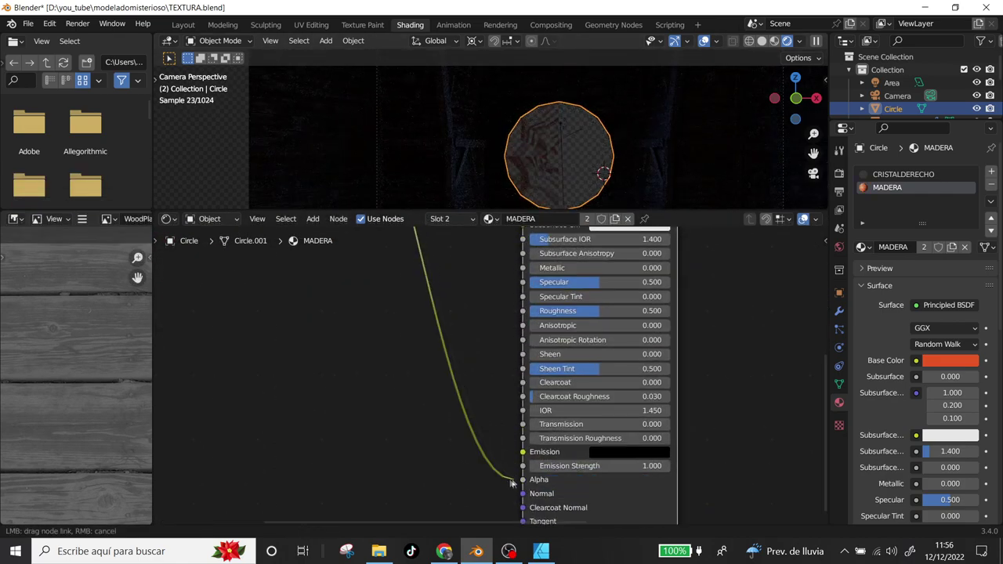
pyautogui.scroll(-3, 485, 361)
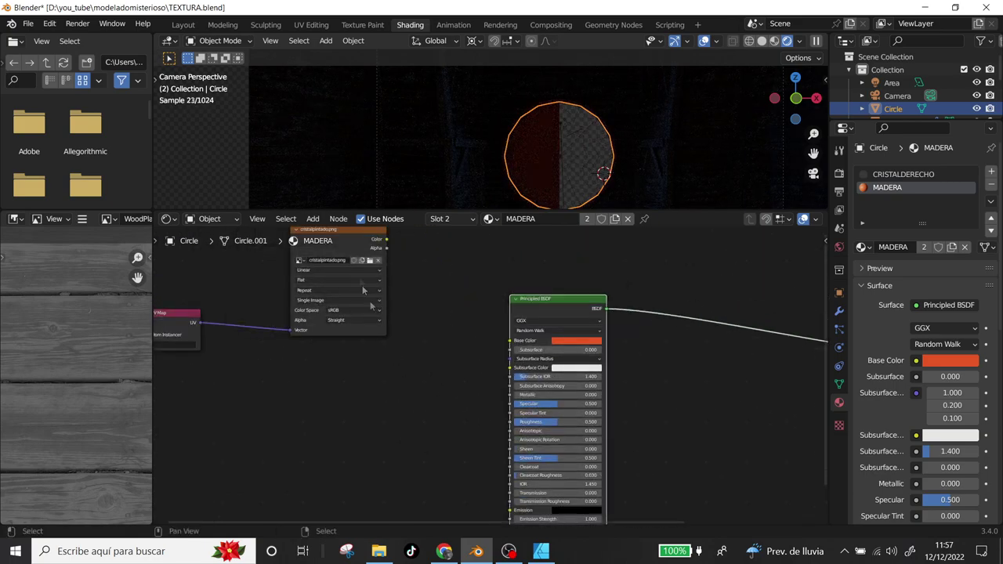
pyautogui.moveTo(485, 362); pyautogui.dragTo(510, 340)
# Step: Nudge the image texture node up-left and bring the output side into view
pyautogui.keyDown('shift'); pyautogui.moveTo(635, 180); pyautogui.dragTo(586, 154, button='middle'); pyautogui.keyUp('shift')
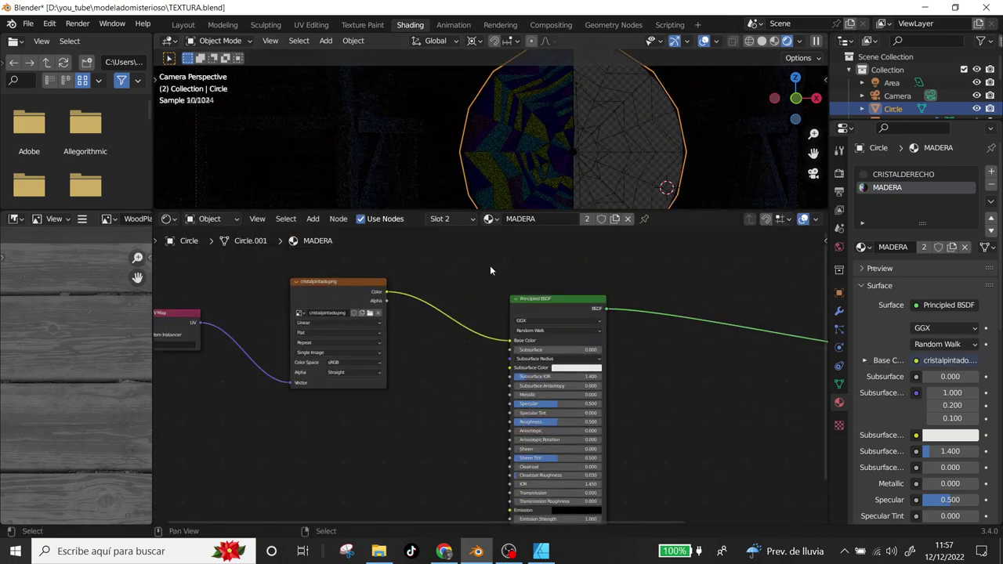
pyautogui.moveTo(344, 285); pyautogui.dragTo(325, 282)
pyautogui.scroll(-5, 582, 163)
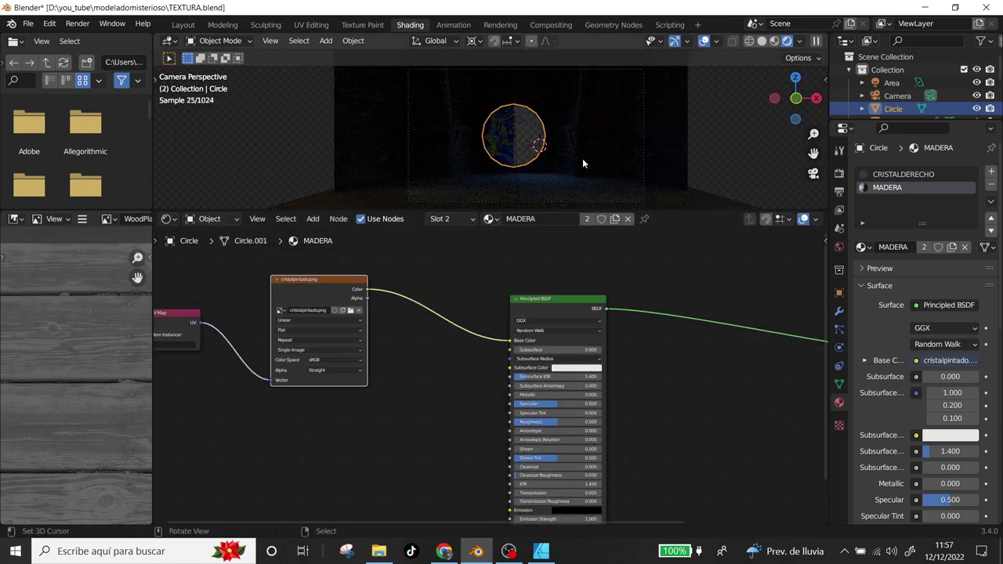
pyautogui.scroll(4, 584, 163)
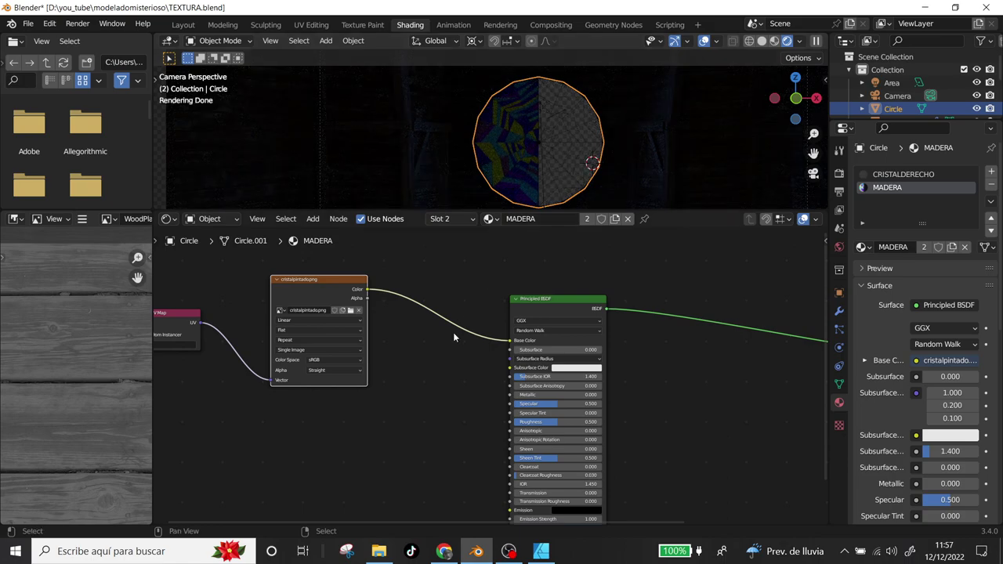
pyautogui.moveTo(453, 332); pyautogui.dragTo(233, 335, button='middle')
pyautogui.hotkey('shift', 'a')
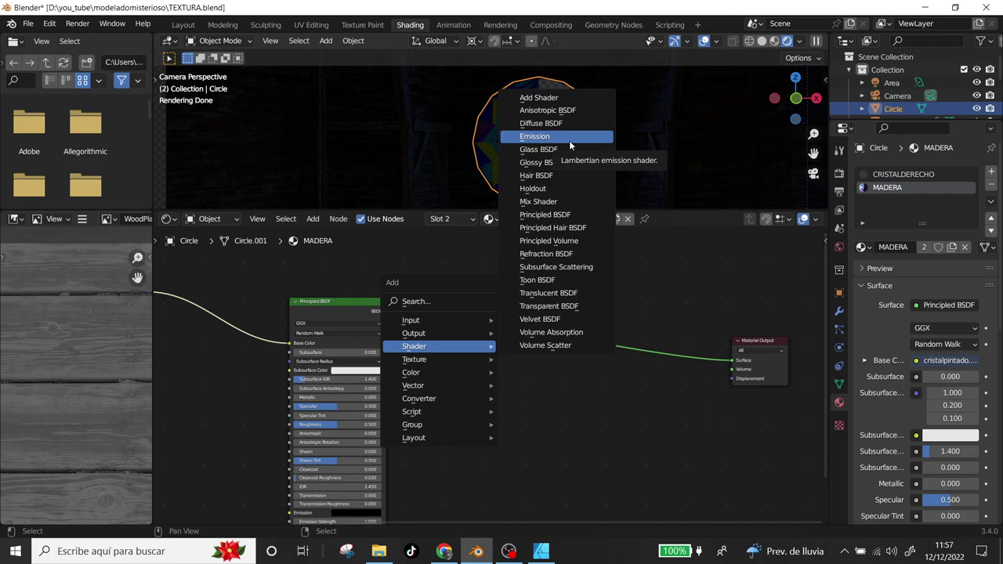
# Step: Insert a Mix Shader into the output link and feed a Translucent BSDF into it
pyautogui.click(541, 202)
pyautogui.click(609, 339)
pyautogui.scroll(-1, 509, 353)
pyautogui.hotkey('shift', 'a')
pyautogui.click(549, 255)
pyautogui.click(477, 407)
pyautogui.moveTo(523, 412)
pyautogui.mouseDown()
pyautogui.moveTo(569, 357)
pyautogui.moveTo(572, 343)
pyautogui.moveTo(558, 343)
pyautogui.mouseUp()
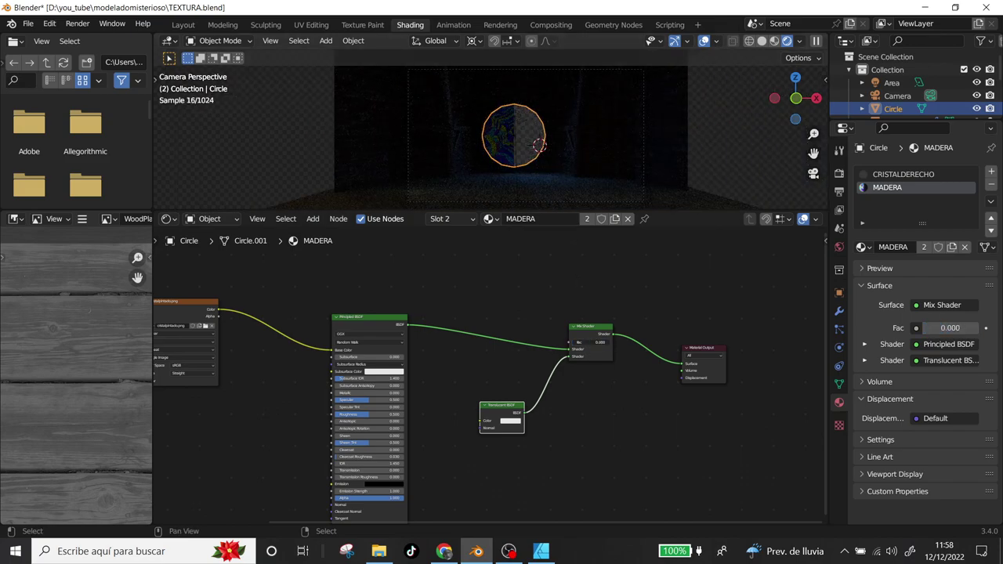
# Step: Darken the Translucent colour to grey, then link the wood image Color into it
pyautogui.click(510, 420)
pyautogui.moveTo(557, 333); pyautogui.dragTo(557, 359)
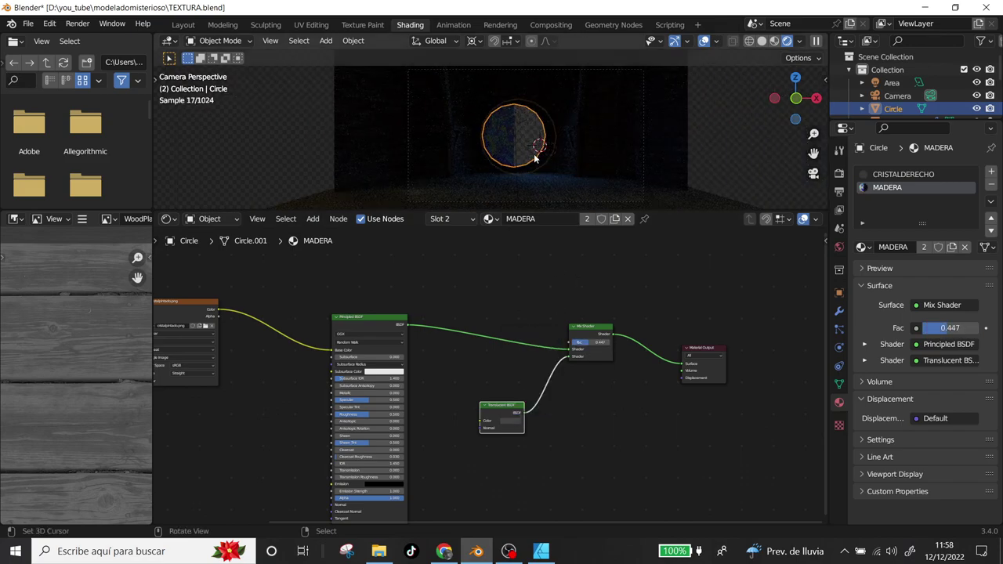
pyautogui.scroll(3, 533, 159)
pyautogui.keyDown('shift'); pyautogui.moveTo(533, 159); pyautogui.dragTo(559, 159, button='middle'); pyautogui.keyUp('shift')
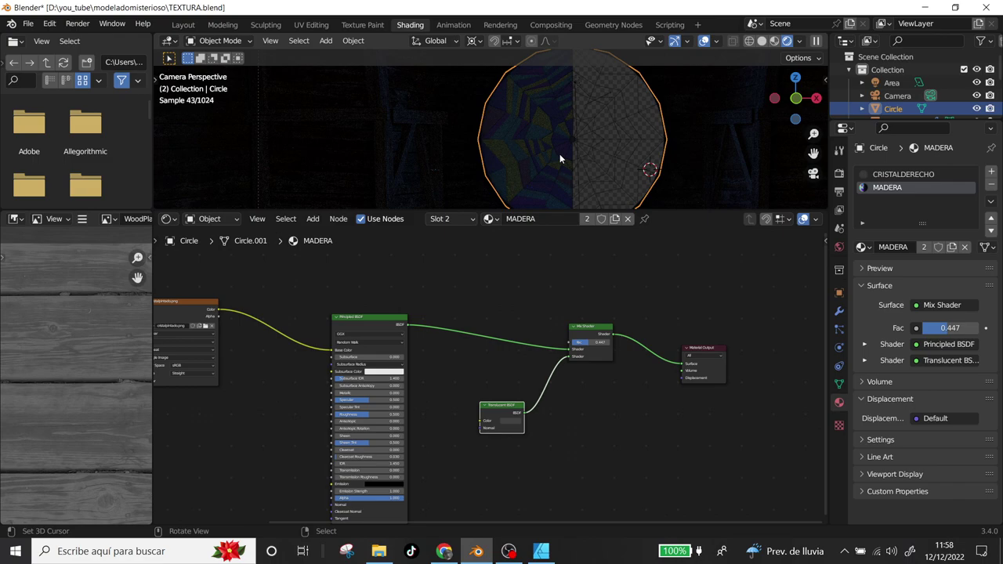
pyautogui.scroll(-3, 559, 153)
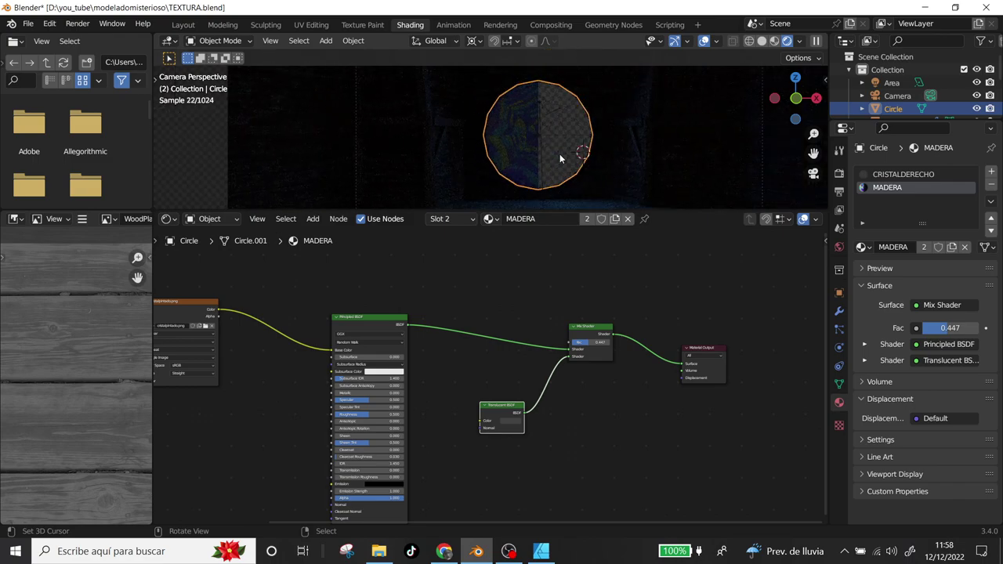
pyautogui.scroll(2, 545, 291)
pyautogui.scroll(-1, 545, 287)
pyautogui.scroll(-1, 545, 286)
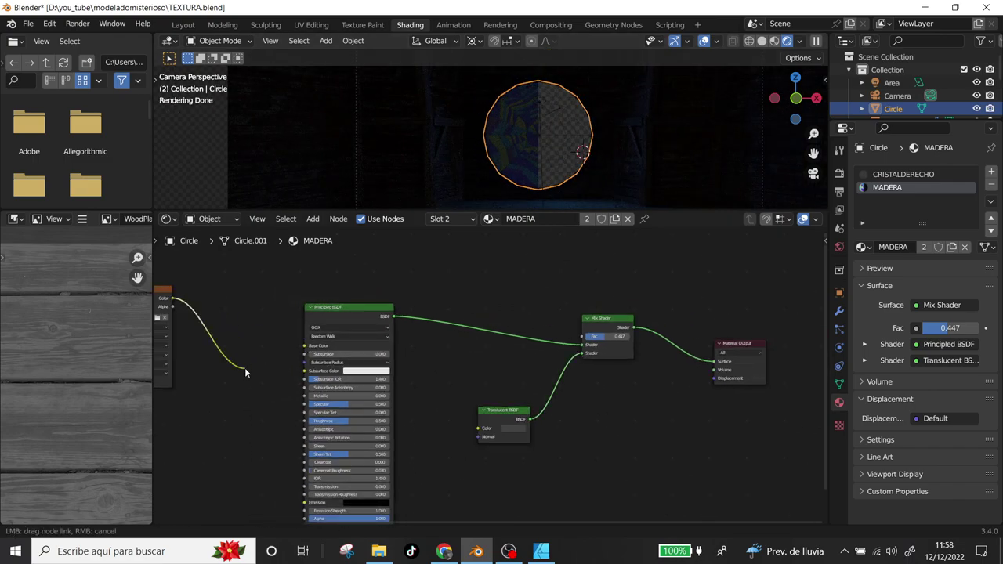
pyautogui.moveTo(244, 372); pyautogui.dragTo(478, 428)
pyautogui.moveTo(611, 336)
pyautogui.mouseDown()
pyautogui.moveTo(589, 336)
pyautogui.moveTo(607, 336)
pyautogui.mouseUp()
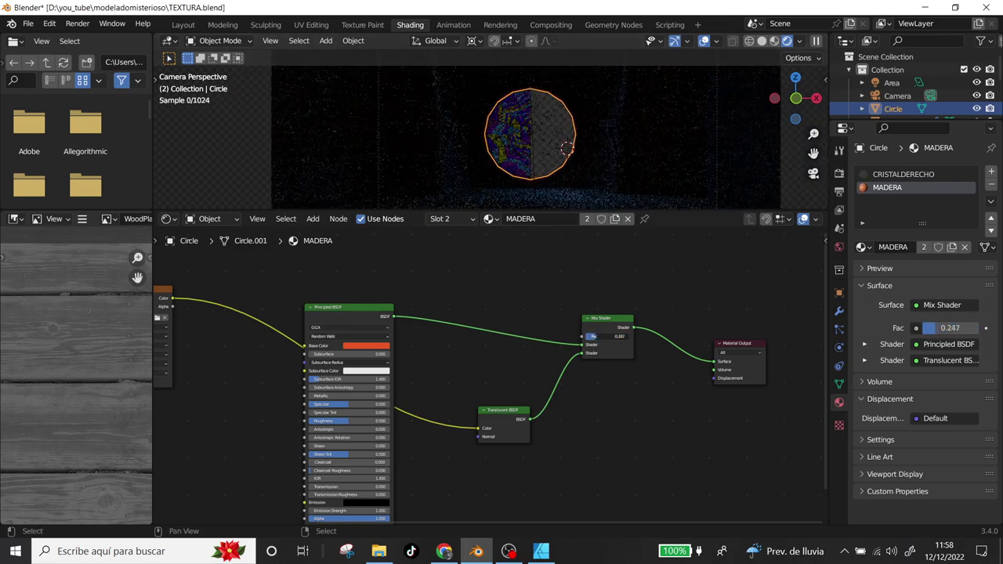
# Step: Set the Mix Shader factor to 0.307 and the Principled BSDF Alpha to 0.291
pyautogui.click(366, 346)
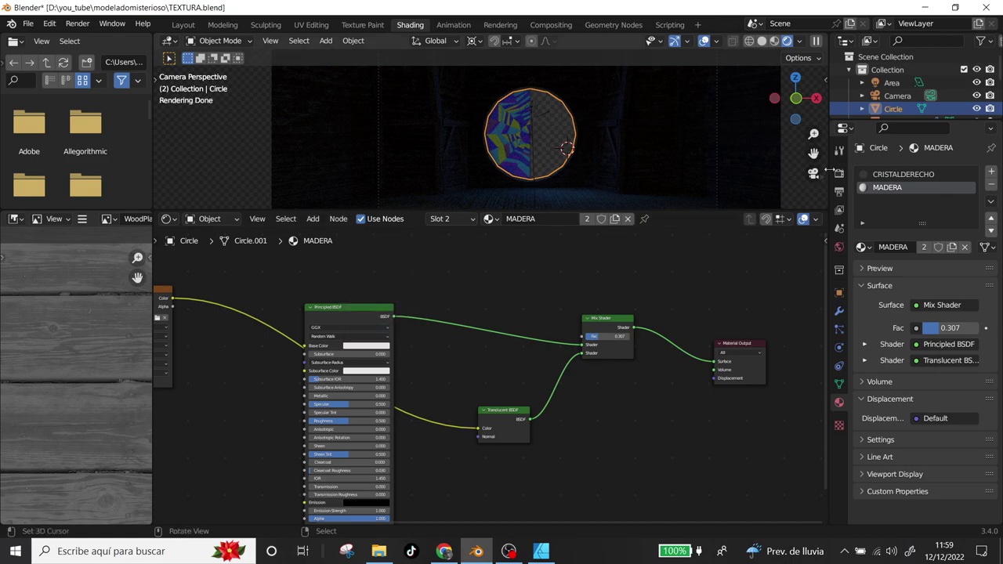
pyautogui.click(903, 174)
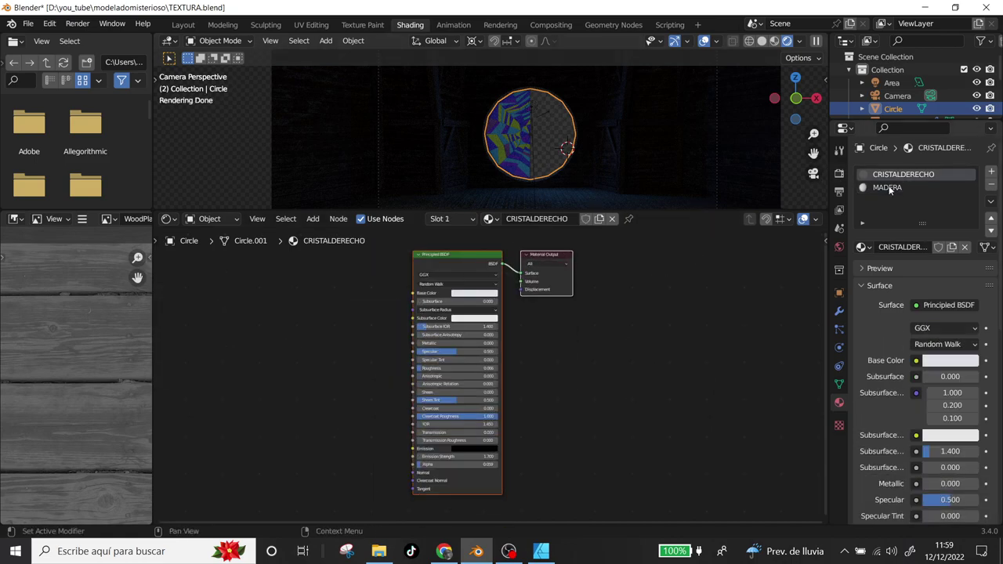
pyautogui.click(887, 188)
pyautogui.moveTo(458, 438); pyautogui.dragTo(489, 439)
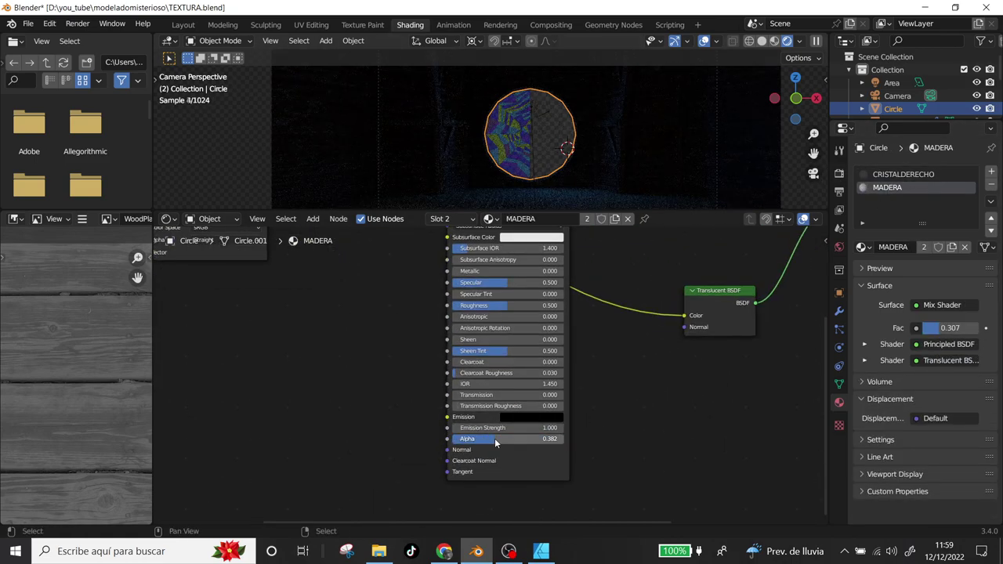
# Step: Orbit around the window, return to the camera view, and frame the Mix Shader
pyautogui.press('Tab')
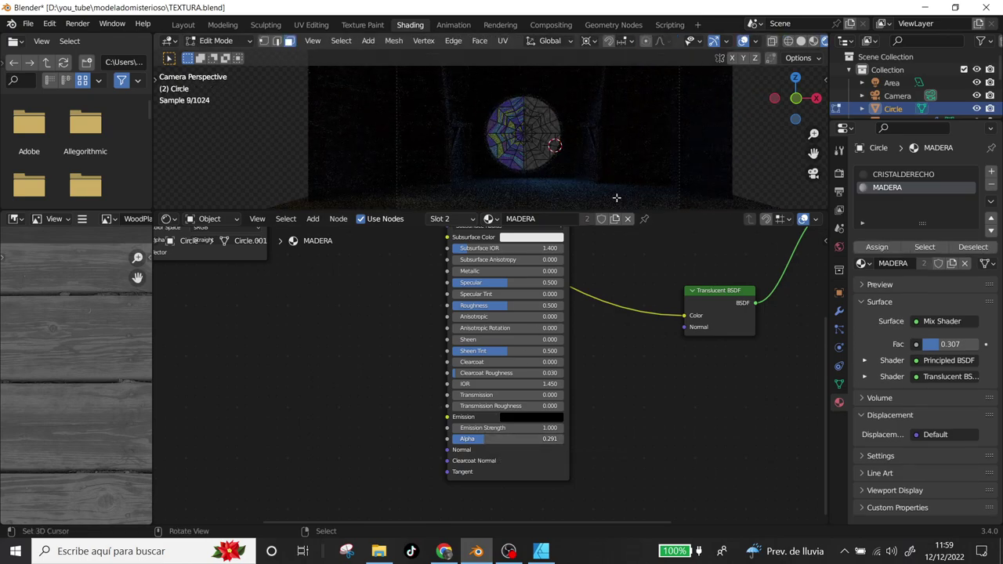
pyautogui.moveTo(781, 107); pyautogui.dragTo(627, 134)
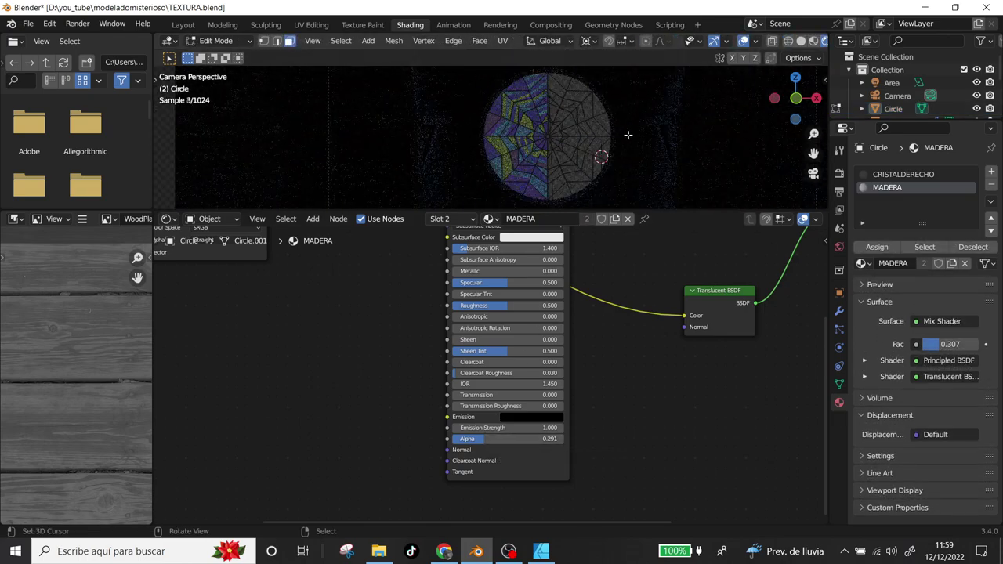
pyautogui.press('KP_0')
pyautogui.scroll(-2, 546, 278)
pyautogui.scroll(-2, 546, 278)
pyautogui.moveTo(593, 313); pyautogui.dragTo(414, 334, button='middle')
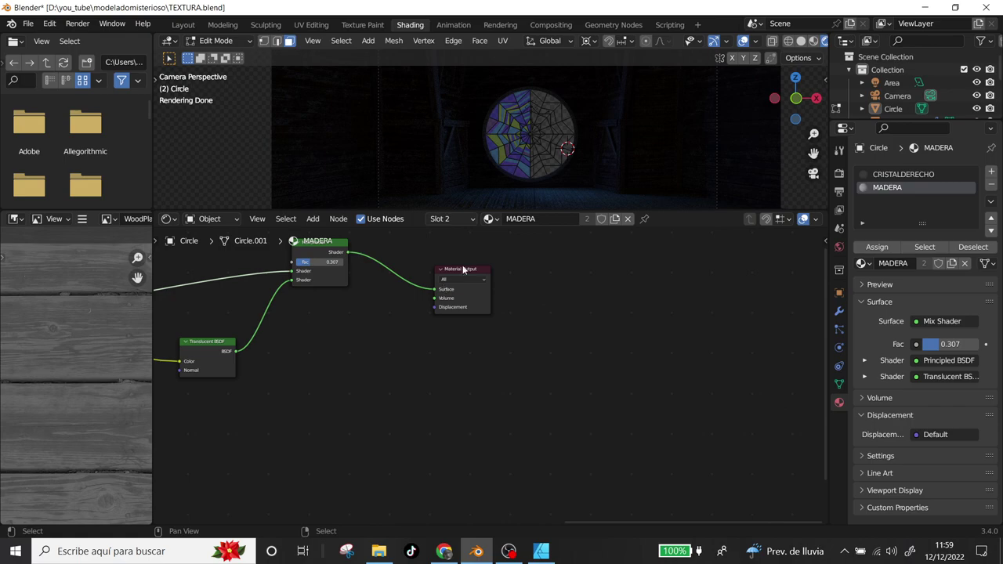
# Step: Duplicate the Mix Shader before Material Output and add an Emission node fed by the wood image
pyautogui.scroll(2, 393, 305)
pyautogui.hotkey('shift', 'd')
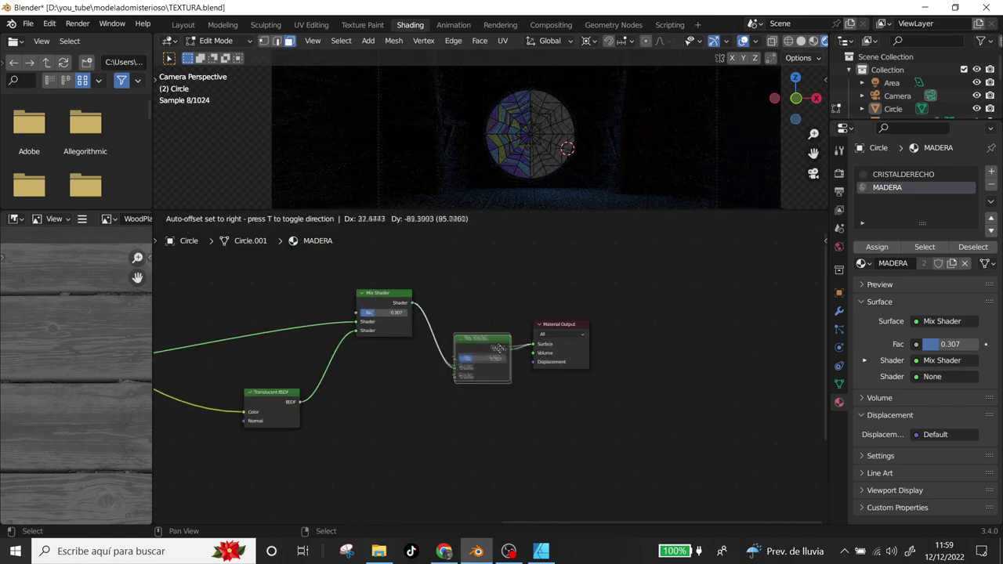
pyautogui.click(501, 355)
pyautogui.hotkey('shift', 'a')
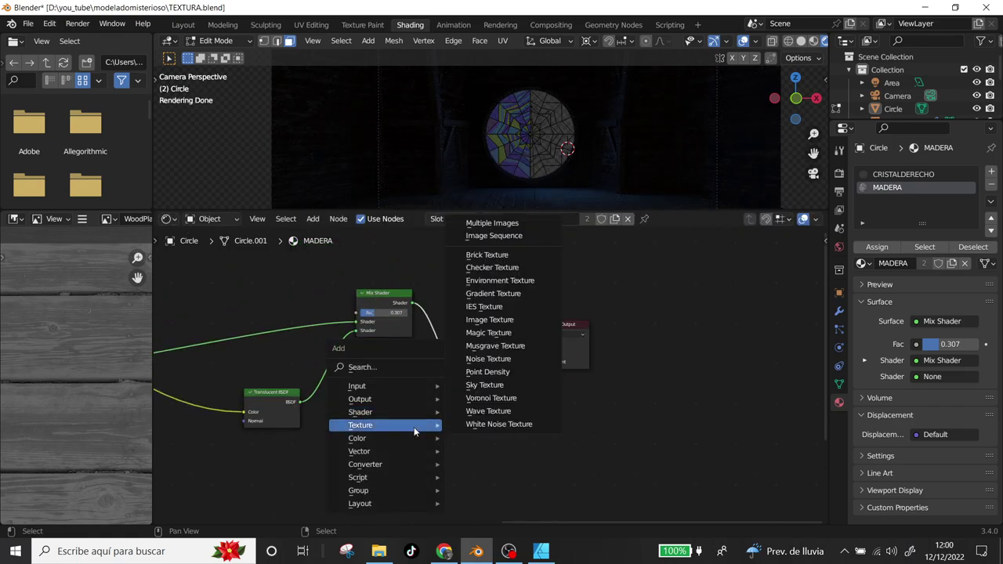
pyautogui.moveTo(384, 386)
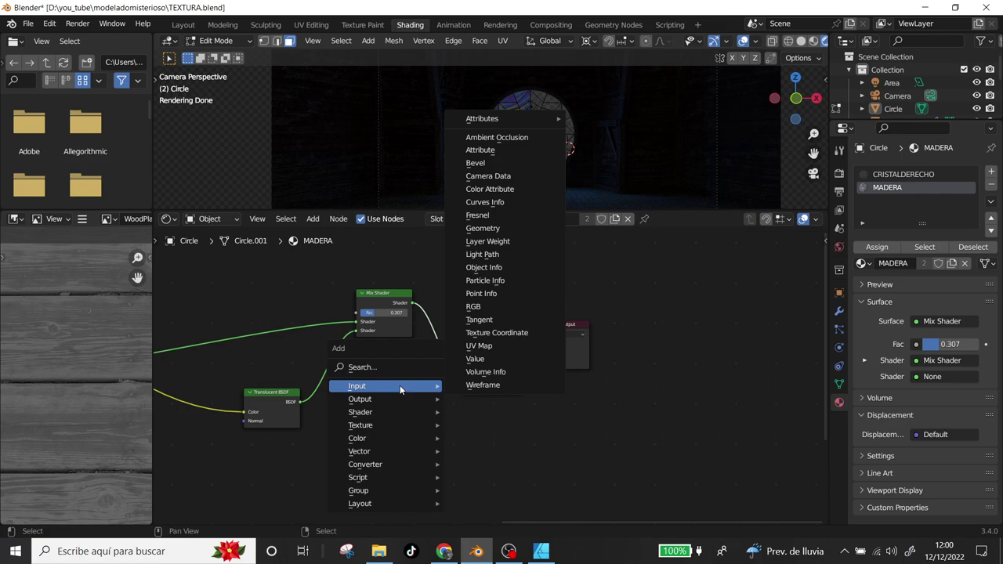
pyautogui.click(481, 199)
pyautogui.click(396, 415)
pyautogui.scroll(-3, 319, 404)
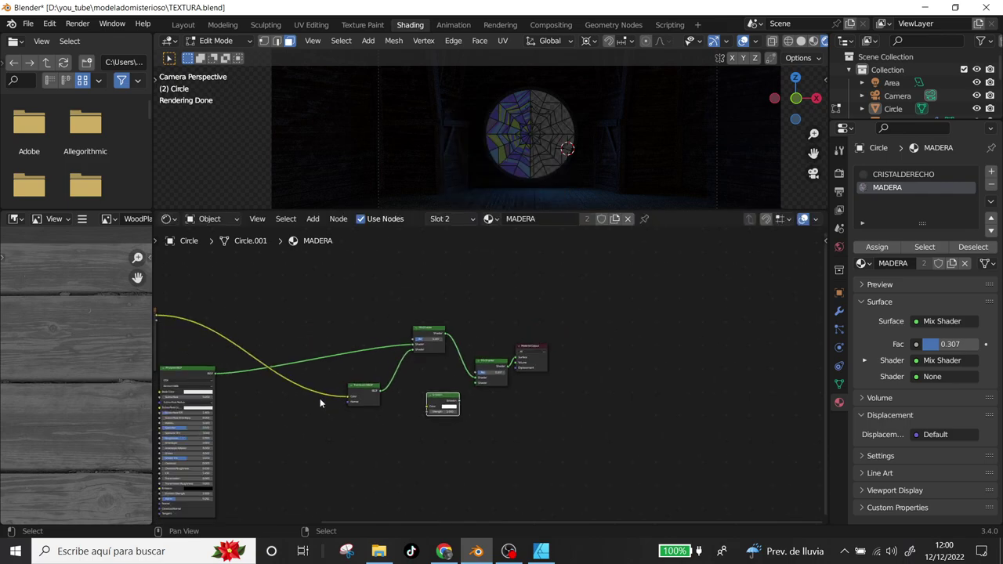
pyautogui.moveTo(428, 411); pyautogui.dragTo(430, 406)
# Step: Set the second Mix Shader factor to 0.120 and move the Material Output aside
pyautogui.scroll(4, 491, 373)
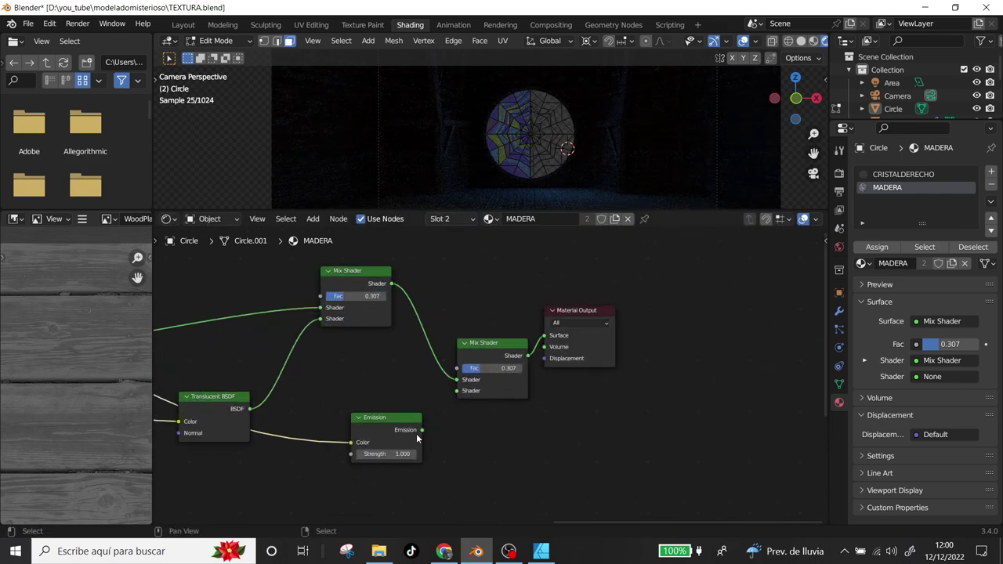
pyautogui.moveTo(492, 368)
pyautogui.mouseDown()
pyautogui.moveTo(524, 368)
pyautogui.moveTo(470, 368)
pyautogui.mouseUp()
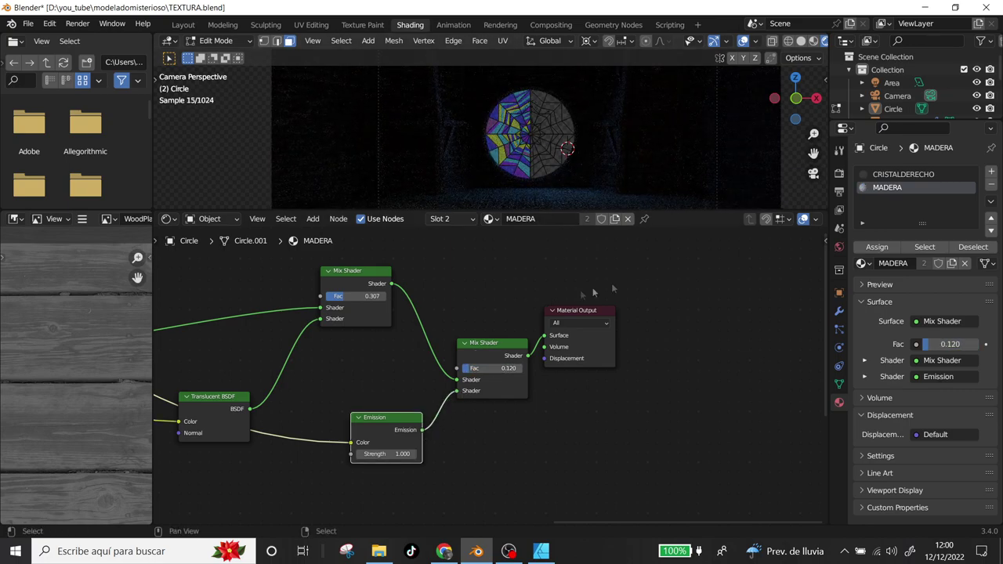
pyautogui.scroll(-1, 593, 292)
pyautogui.scroll(-2, 592, 179)
pyautogui.scroll(5, 592, 179)
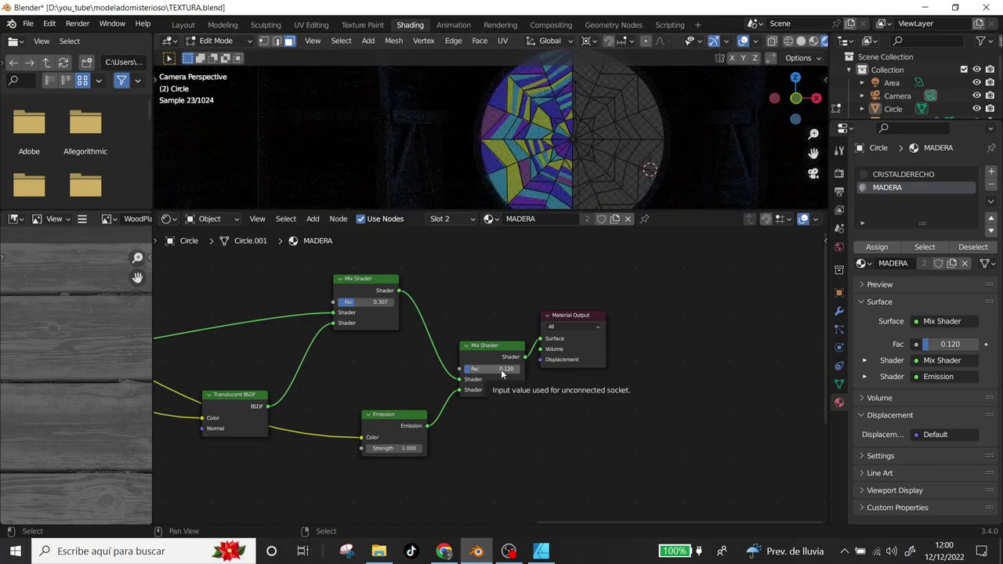
pyautogui.moveTo(641, 312); pyautogui.dragTo(667, 325)
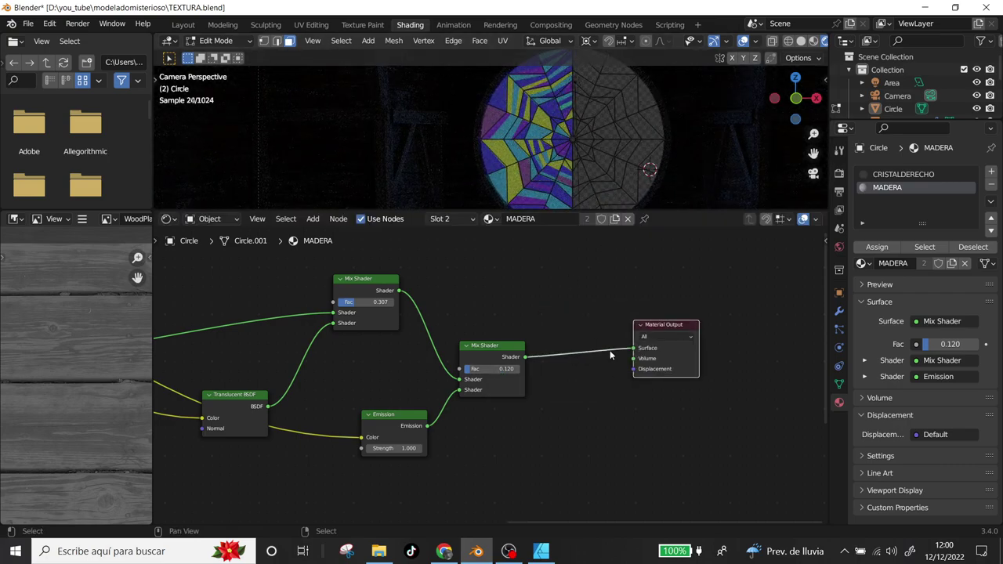
pyautogui.scroll(-3, 564, 141)
pyautogui.moveTo(548, 148); pyautogui.dragTo(573, 167, button='middle')
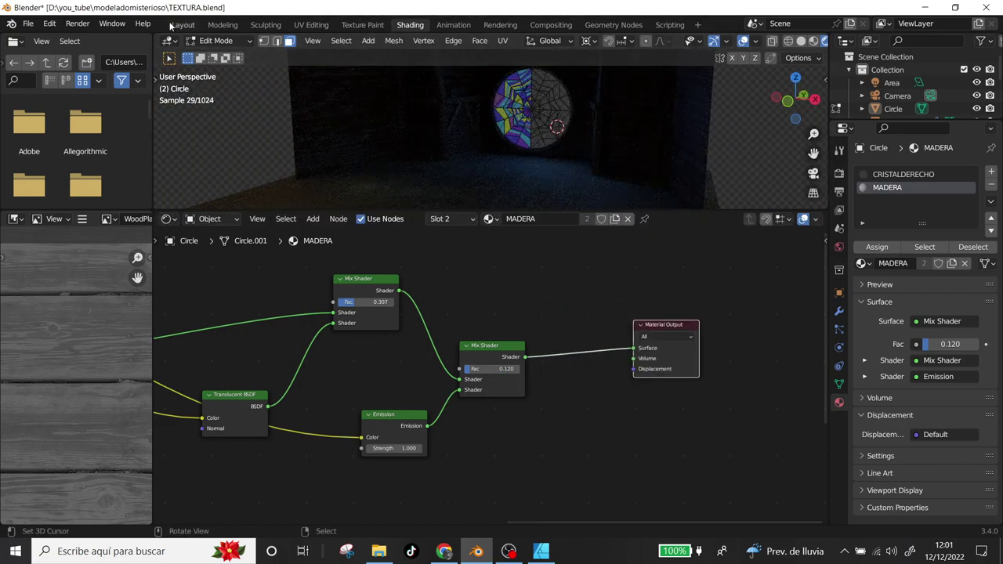
# Step: Switch to the Layout workspace and view the scene through the camera
pyautogui.click(183, 24)
pyautogui.scroll(2, 557, 337)
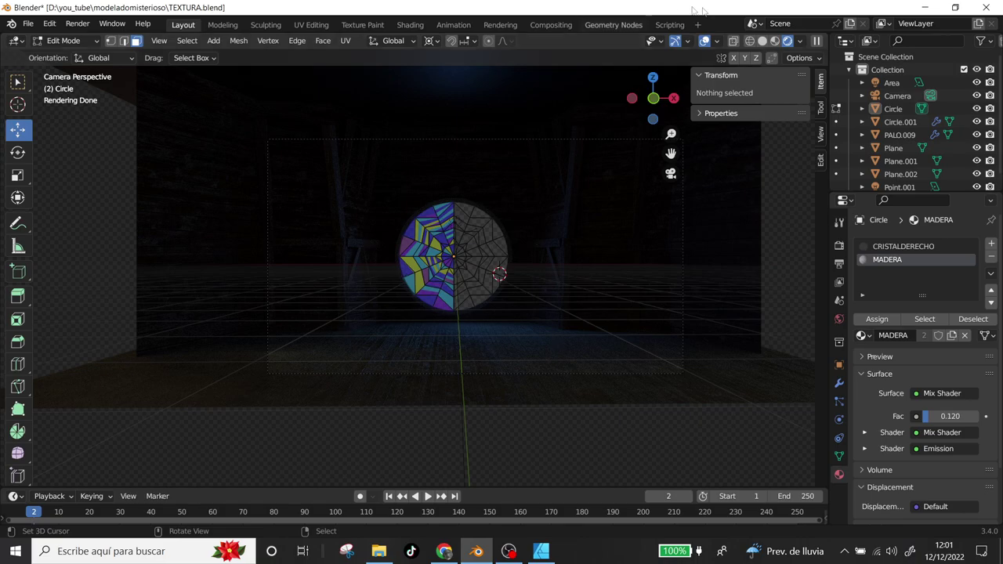
pyautogui.press('KP_0')
pyautogui.scroll(-5, 416, 365)
# Step: Isolate the floor plane and look straight down from above
pyautogui.press('Tab')
pyautogui.click(416, 364)
pyautogui.press('KP_Divide')
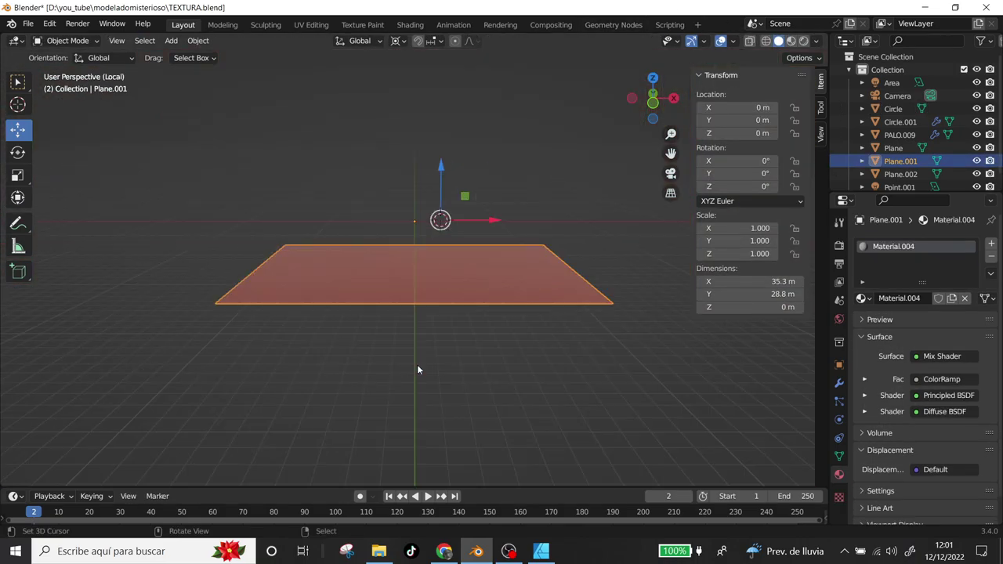
pyautogui.press('KP_7')
# Step: Add a new plane, scale it up, then narrow it along X
pyautogui.hotkey('shift', 'a')
pyautogui.click(470, 272)
pyautogui.press('g')
pyautogui.click(333, 304)
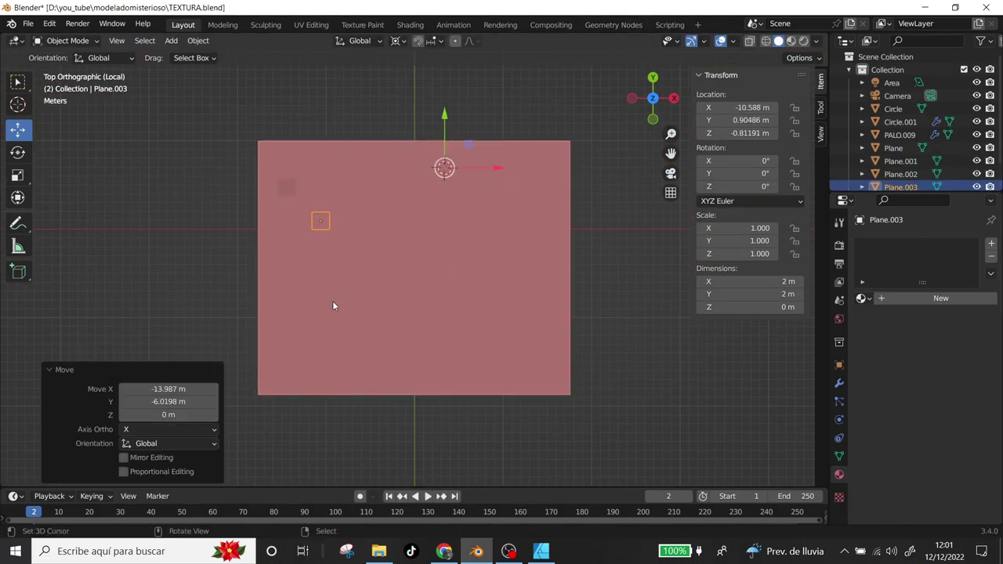
pyautogui.press('s')
pyautogui.click(441, 459)
pyautogui.press('s')
pyautogui.press('x')
pyautogui.click(505, 215)
pyautogui.moveTo(505, 215); pyautogui.dragTo(439, 258, button='middle')
# Step: Extrude the plane into a thin slab and lower its face along Z
pyautogui.press('Tab')
pyautogui.scroll(3, 379, 285)
pyautogui.press('e')
pyautogui.click(378, 285)
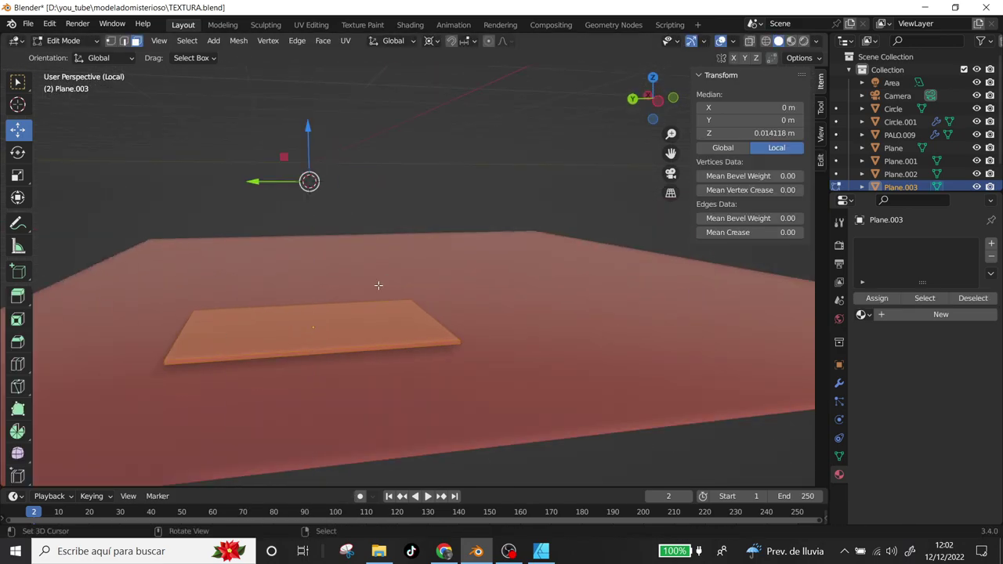
pyautogui.press('g')
pyautogui.press('z')
pyautogui.click(377, 293)
# Step: Check the rendered camera view, isolate the new slab, and give it a new material
pyautogui.press('KP_0')
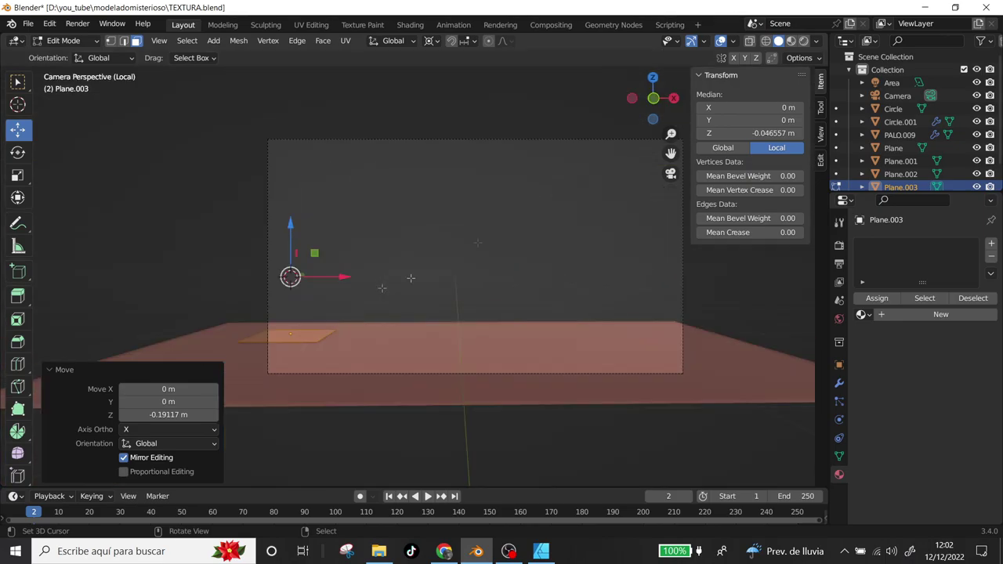
pyautogui.press('z')
pyautogui.press('KP_Divide')
pyautogui.hotkey('alt', 'a')
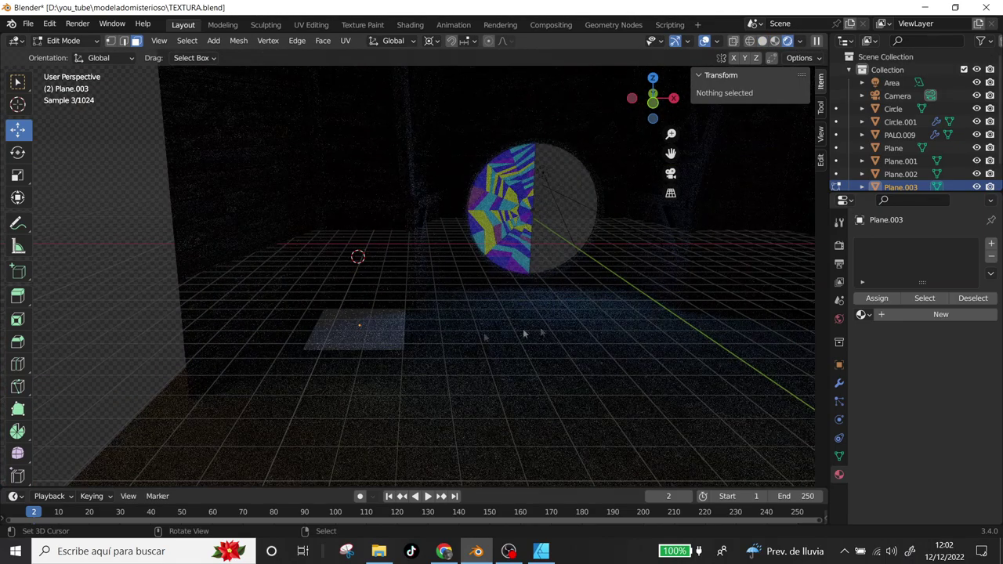
pyautogui.press('KP_0')
pyautogui.click(389, 302)
pyautogui.press('KP_Divide')
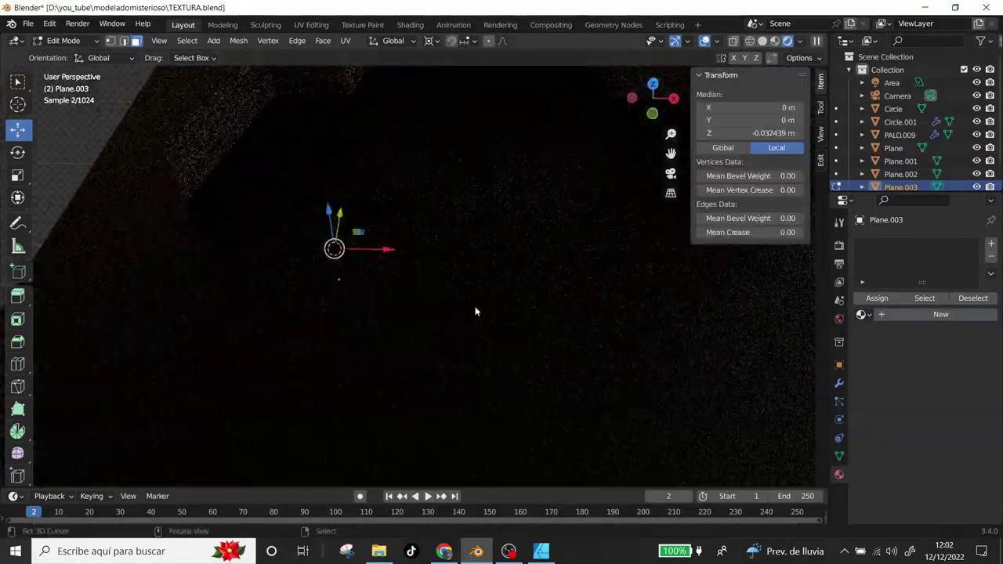
pyautogui.click(940, 314)
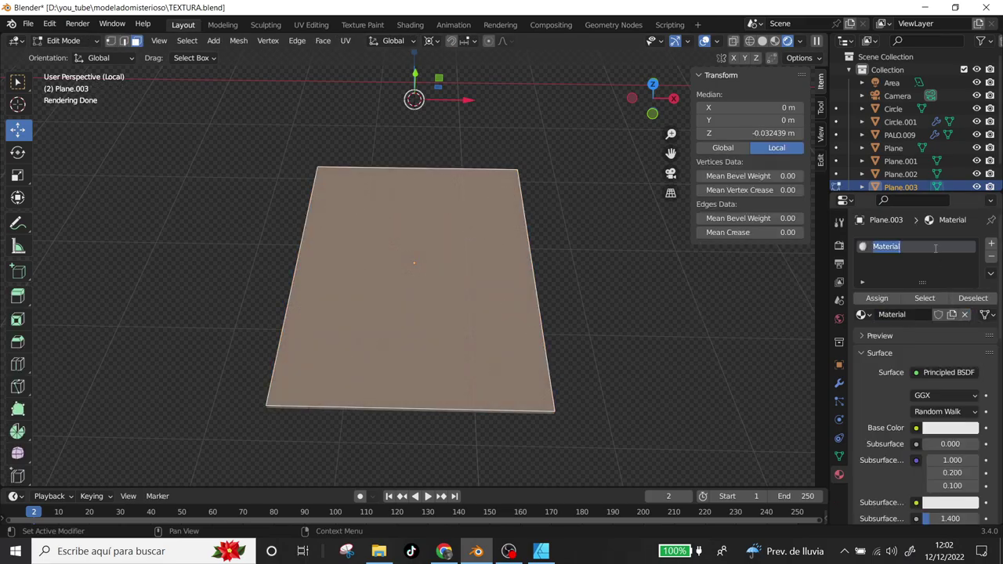
# Step: Add a Magic Texture node to the rug material and raise its depth to 4
pyautogui.click(409, 25)
pyautogui.hotkey('shift', 'a')
pyautogui.click(348, 310)
pyautogui.press('x')
pyautogui.hotkey('shift', 'a')
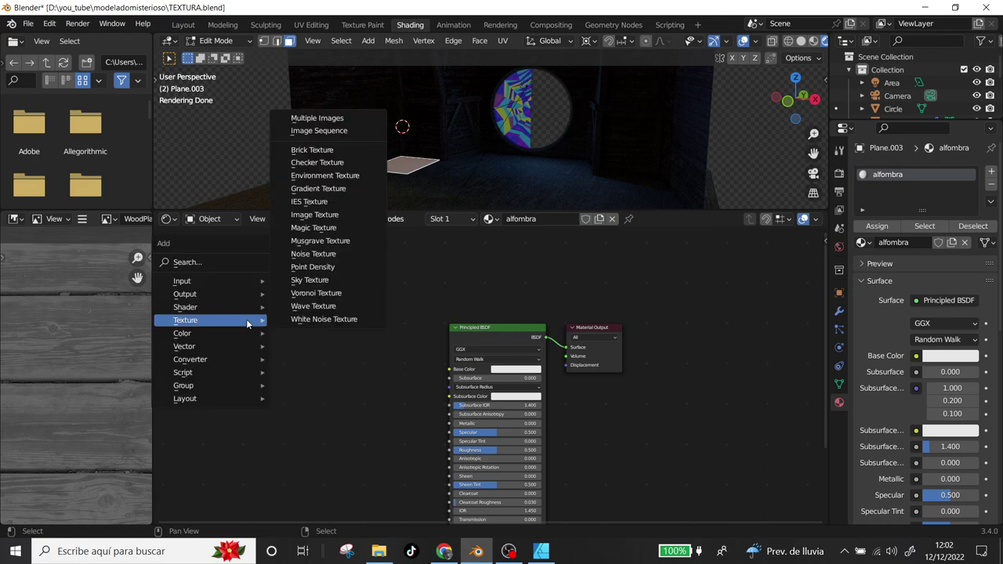
pyautogui.click(324, 239)
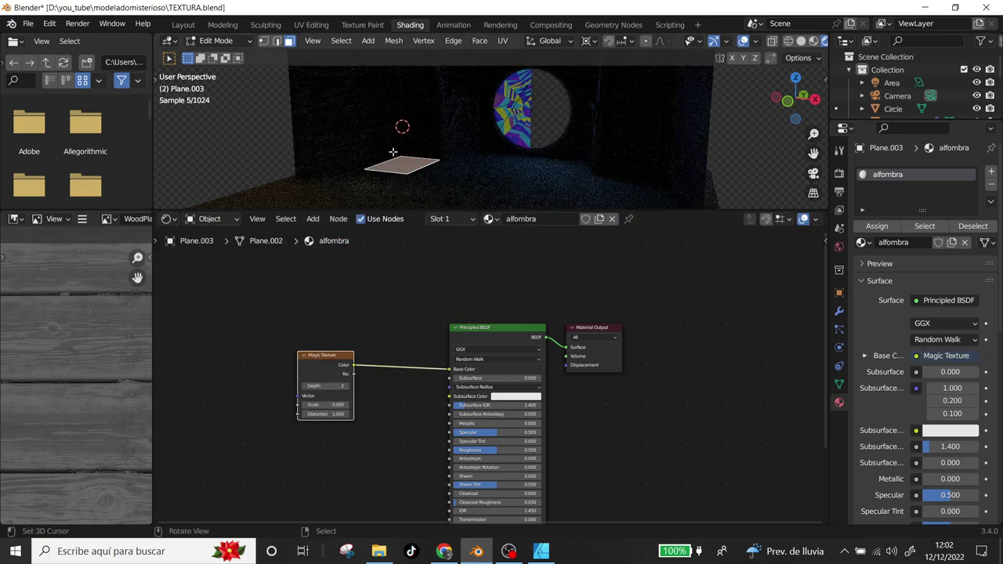
pyautogui.press('z')
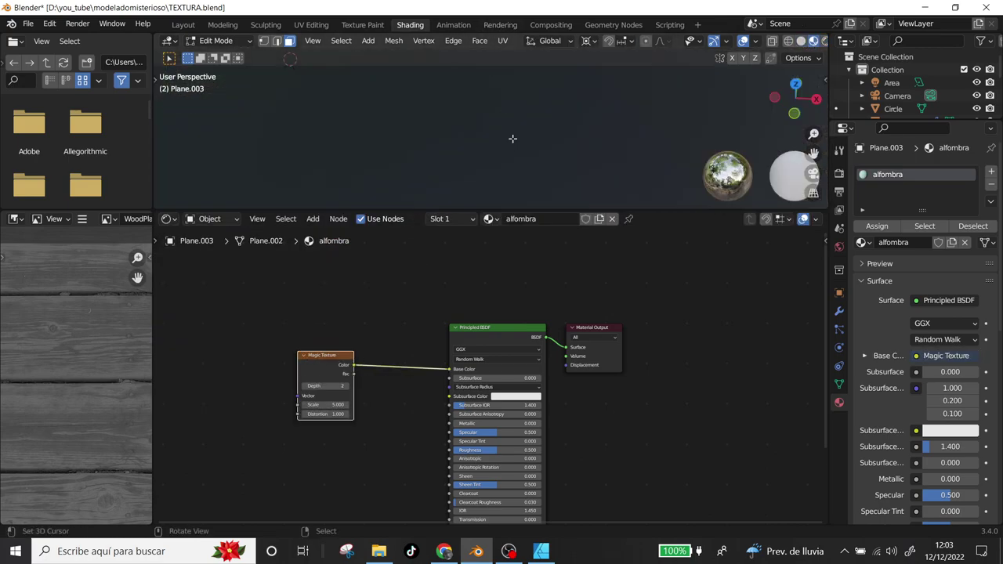
pyautogui.click(345, 386)
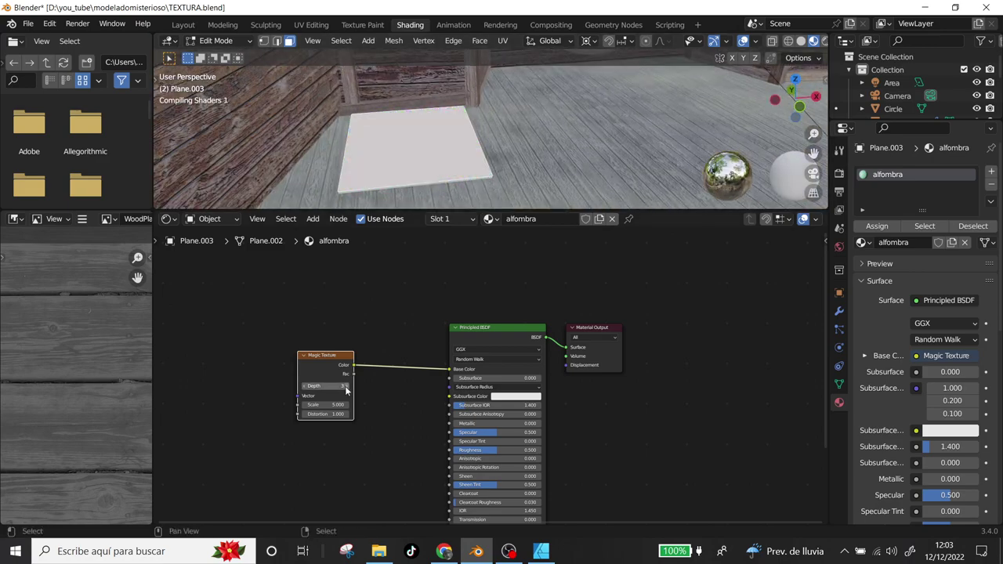
pyautogui.click(346, 386)
# Step: Slide the rug plane sideways and view the room through the camera in Layout
pyautogui.moveTo(548, 141); pyautogui.dragTo(582, 158, button='middle')
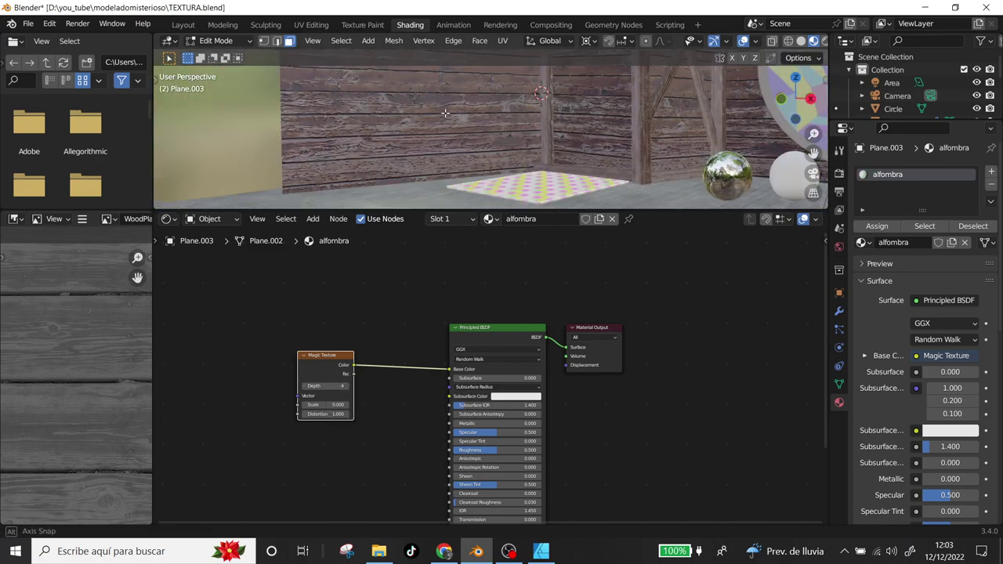
pyautogui.press('Tab')
pyautogui.press('g')
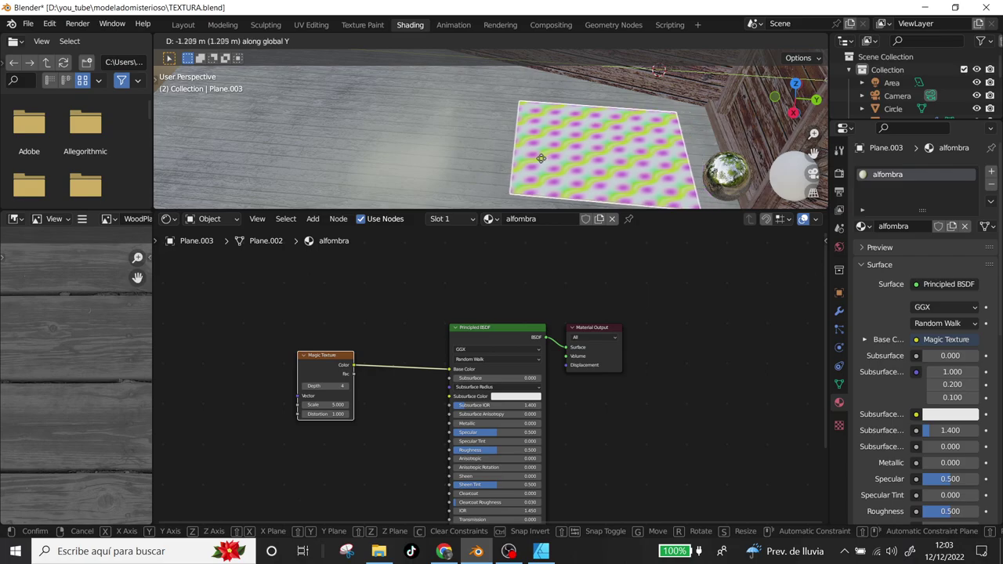
pyautogui.click(508, 159)
pyautogui.press('KP_0')
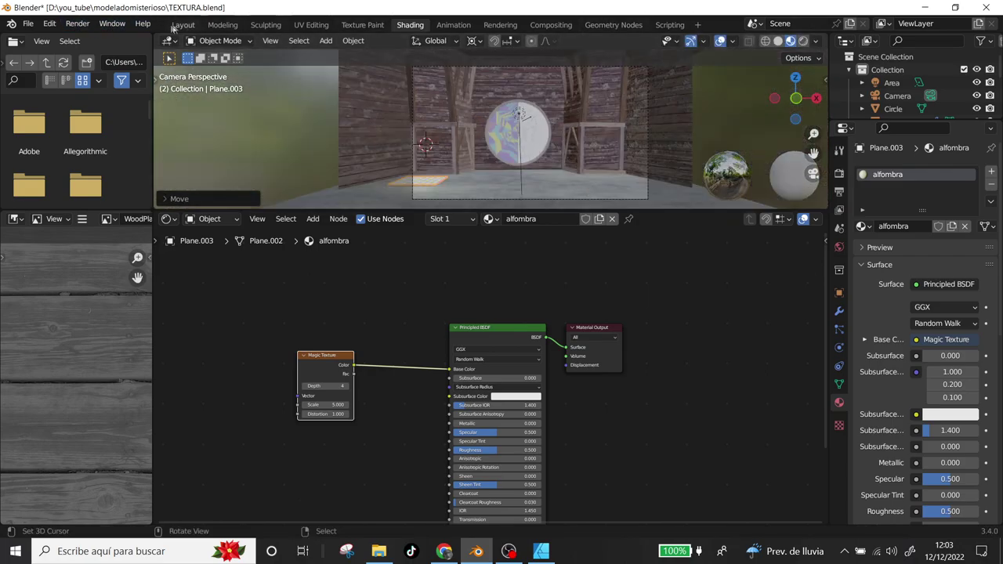
pyautogui.click(183, 25)
pyautogui.press('Home')
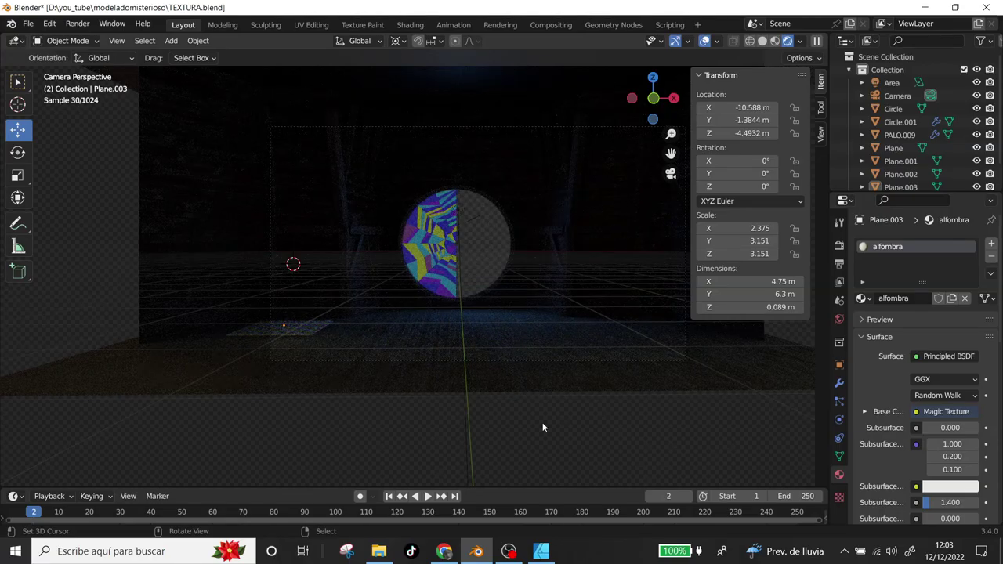
# Step: Put the stained-glass Circle in Edit Mode and isolate it in local view in the Shading workspace
pyautogui.press('Tab')
pyautogui.click(893, 108)
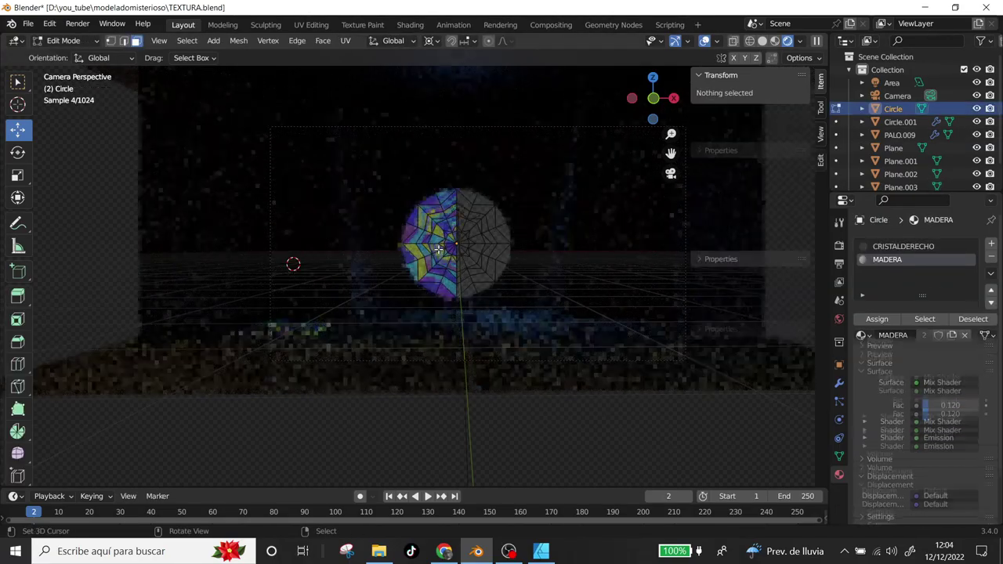
pyautogui.scroll(7, 612, 142)
pyautogui.scroll(6, 613, 142)
pyautogui.click(409, 24)
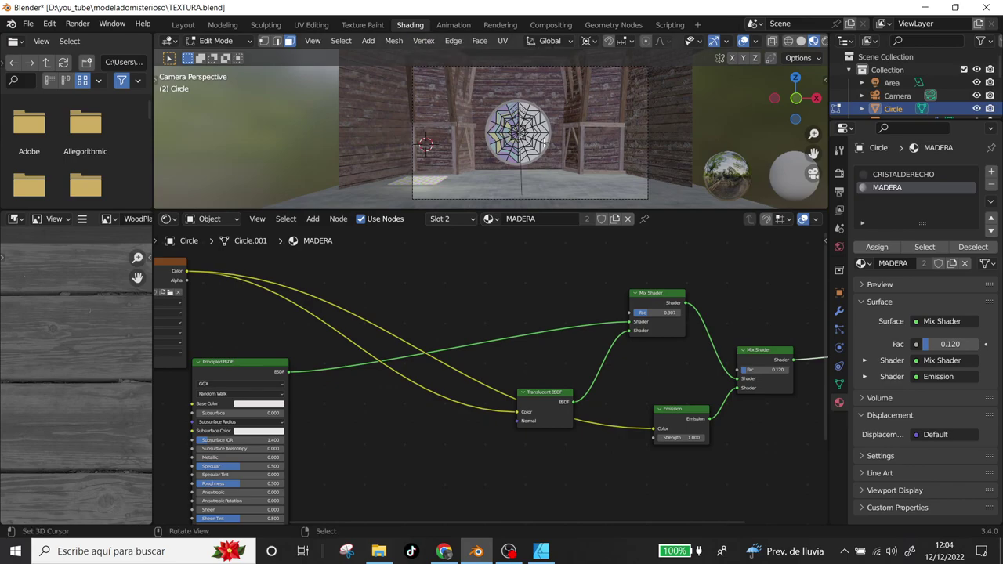
pyautogui.press('KP_Divide')
pyautogui.scroll(3, 548, 118)
pyautogui.scroll(2, 486, 118)
pyautogui.press('Tab')
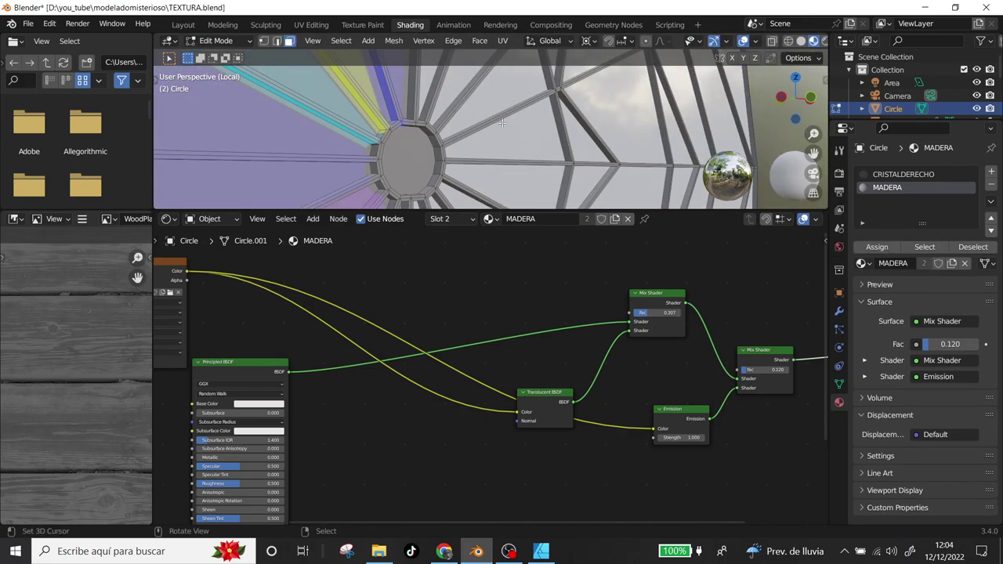
pyautogui.scroll(-3, 469, 313)
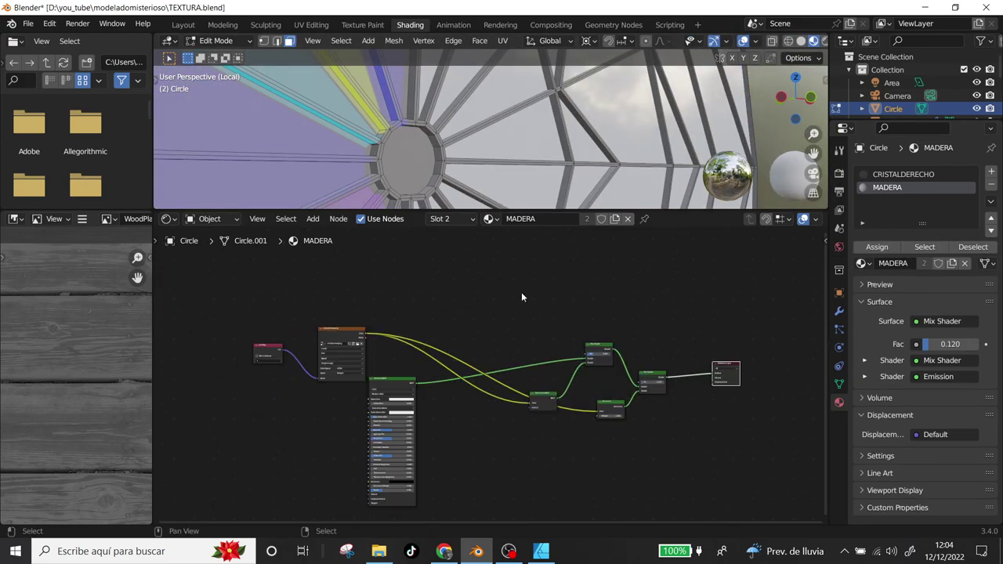
pyautogui.moveTo(414, 396); pyautogui.dragTo(549, 506, button='middle')
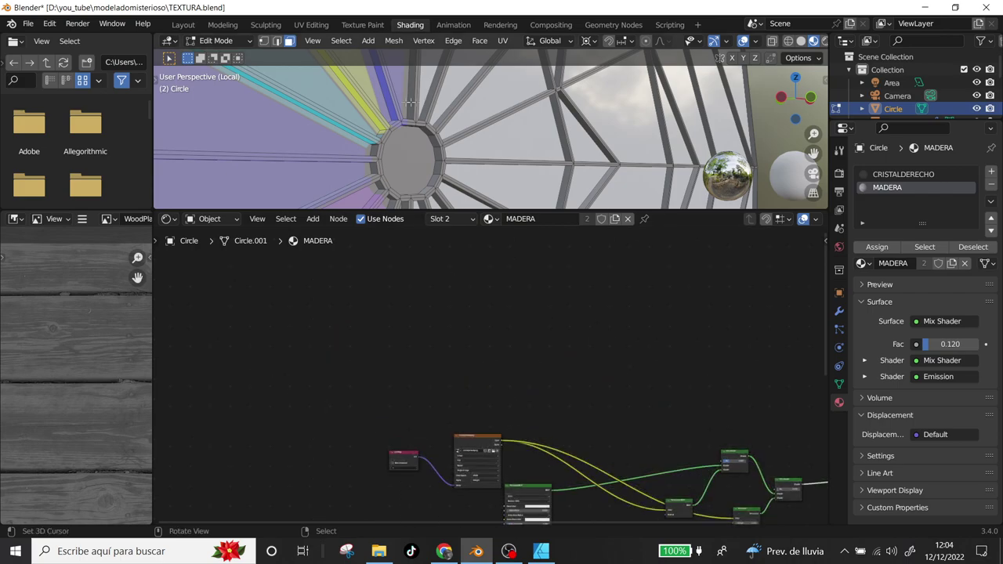
# Step: Add an empty third material slot, select the disc's linked geometry, and return to Layout camera view
pyautogui.click(992, 183)
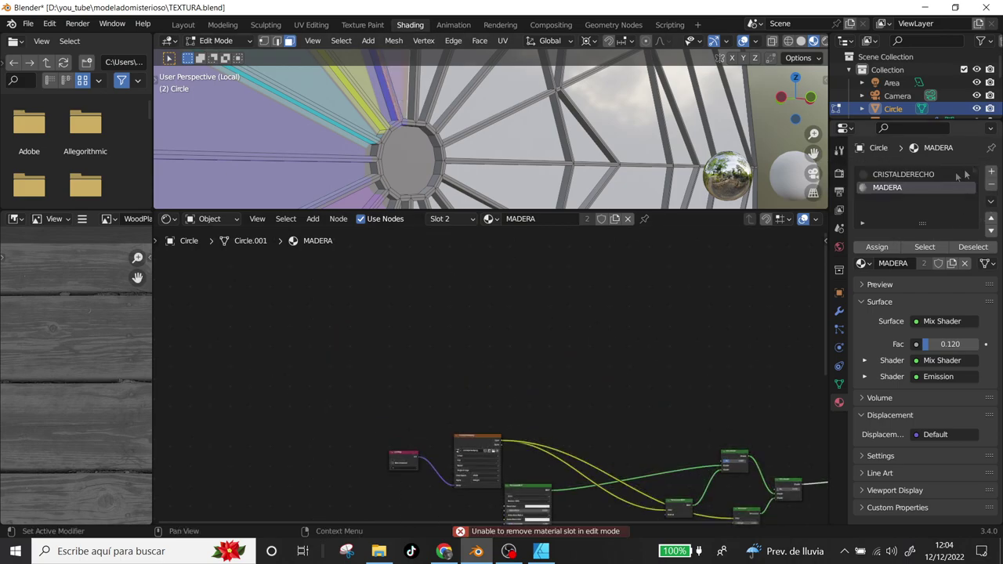
pyautogui.click(991, 171)
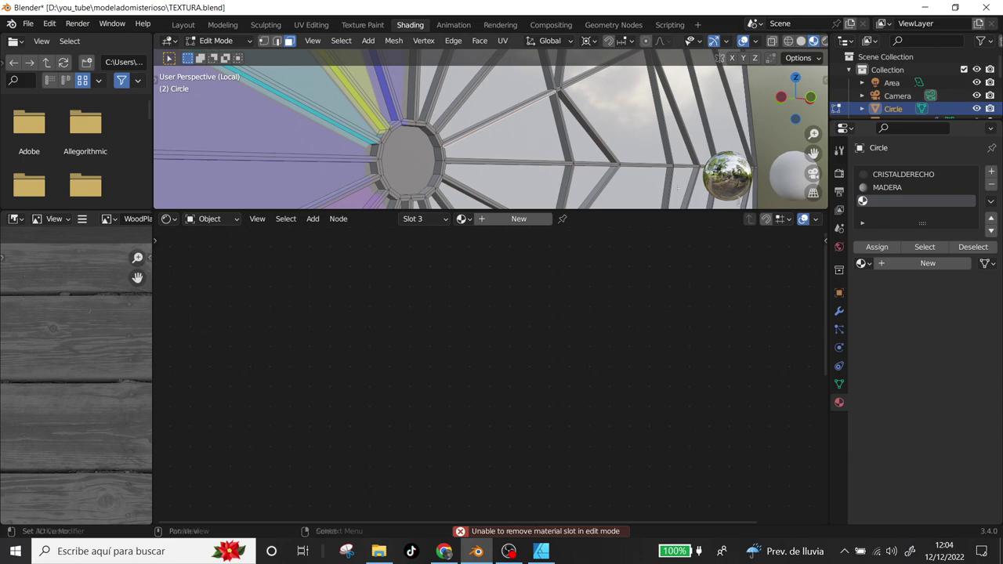
pyautogui.click(838, 383)
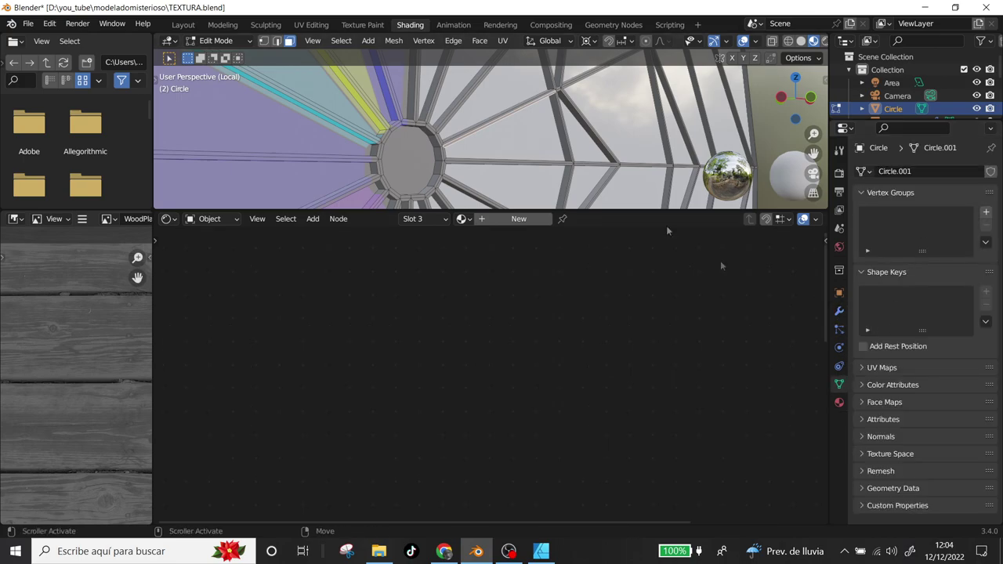
pyautogui.press('l')
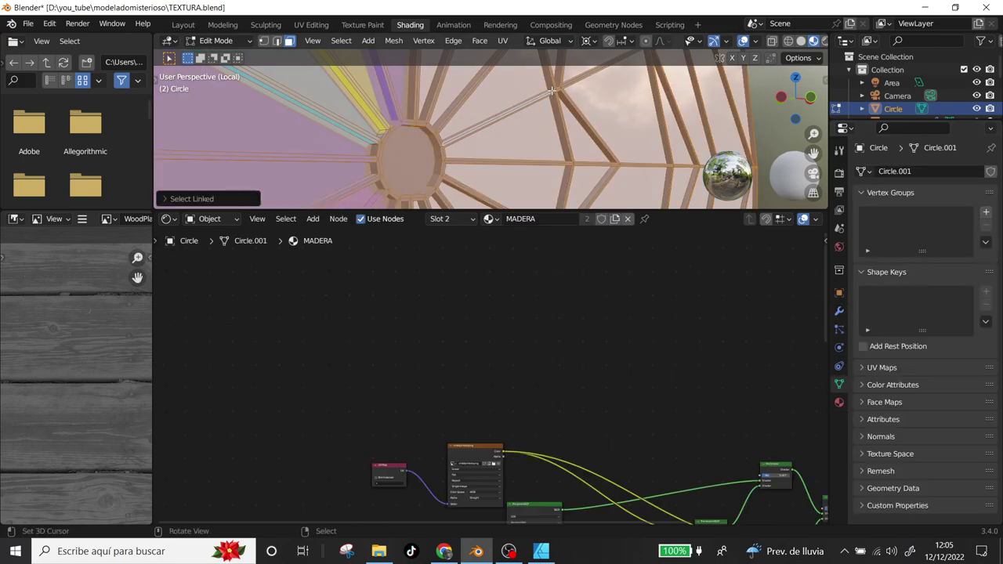
pyautogui.moveTo(548, 118); pyautogui.dragTo(576, 148, button='middle')
pyautogui.press('KP_0')
pyautogui.click(182, 25)
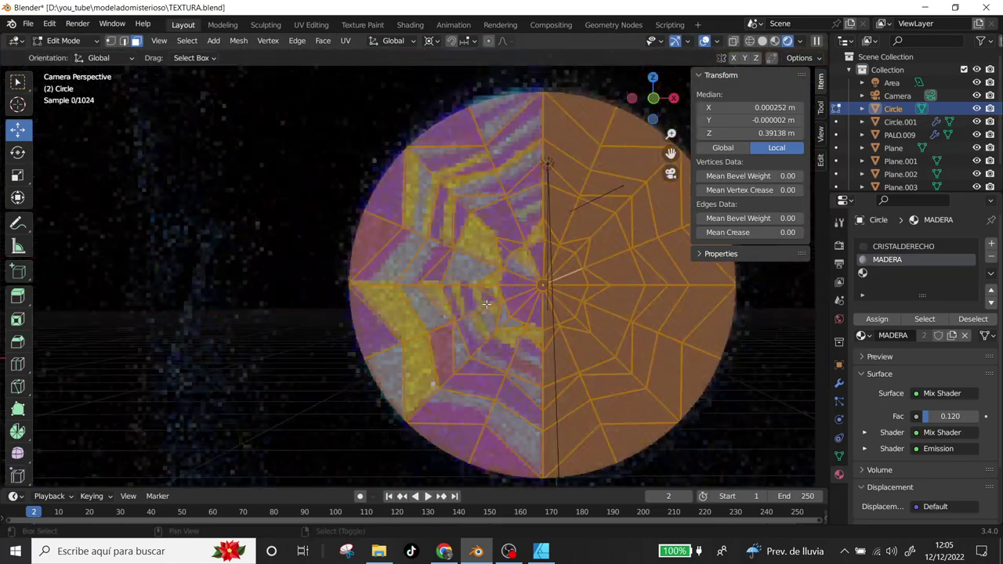
# Step: Select faces across the left half of the disc, then clear the mesh selection
pyautogui.keyDown('shift'); pyautogui.click(450, 129); pyautogui.keyUp('shift')
pyautogui.keyDown('shift'); pyautogui.click(392, 188); pyautogui.keyUp('shift')
pyautogui.keyDown('shift'); pyautogui.click(439, 212); pyautogui.keyUp('shift')
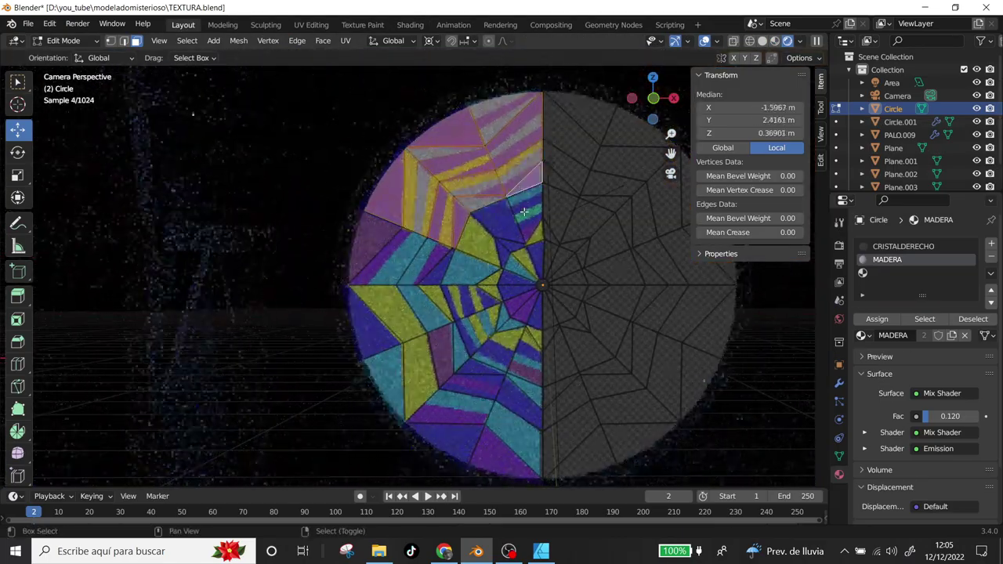
pyautogui.keyDown('shift'); pyautogui.click(499, 245); pyautogui.keyUp('shift')
pyautogui.keyDown('shift'); pyautogui.click(521, 269); pyautogui.keyUp('shift')
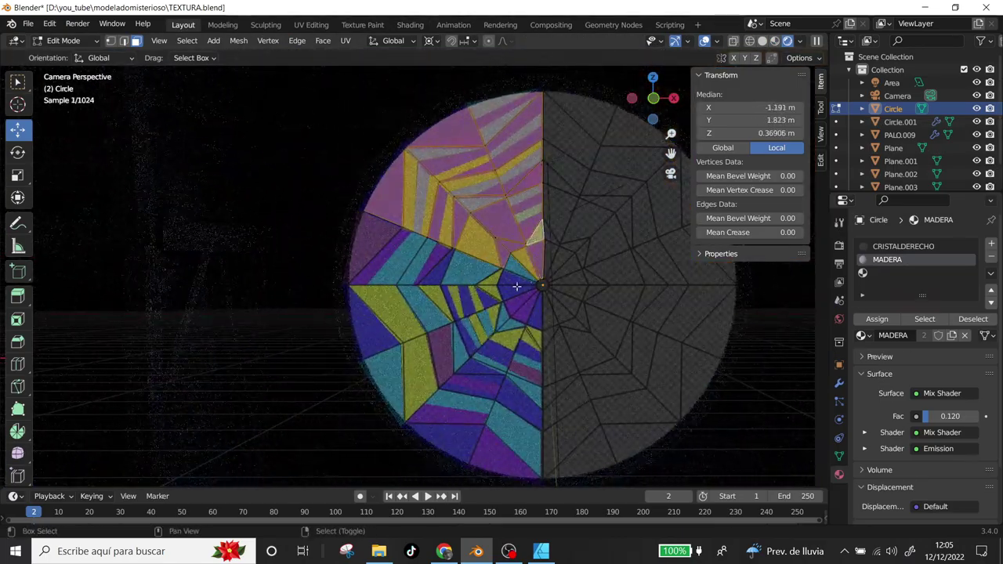
pyautogui.keyDown('shift'); pyautogui.click(505, 320); pyautogui.keyUp('shift')
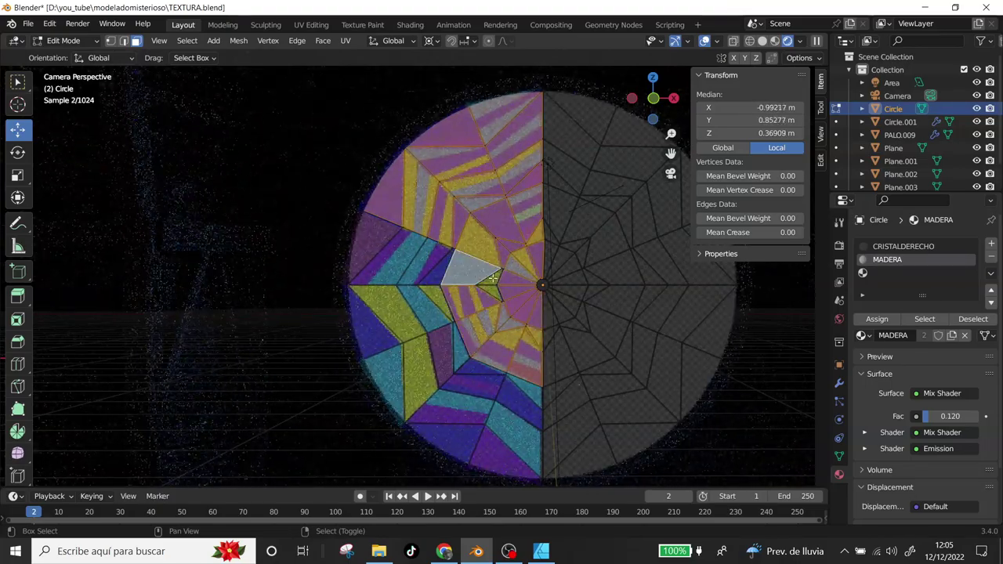
pyautogui.keyDown('shift'); pyautogui.click(427, 266); pyautogui.keyUp('shift')
pyautogui.keyDown('shift'); pyautogui.click(391, 251); pyautogui.keyUp('shift')
pyautogui.keyDown('shift'); pyautogui.click(376, 313); pyautogui.keyUp('shift')
pyautogui.keyDown('shift'); pyautogui.click(427, 310); pyautogui.keyUp('shift')
pyautogui.keyDown('shift'); pyautogui.click(480, 367); pyautogui.keyUp('shift')
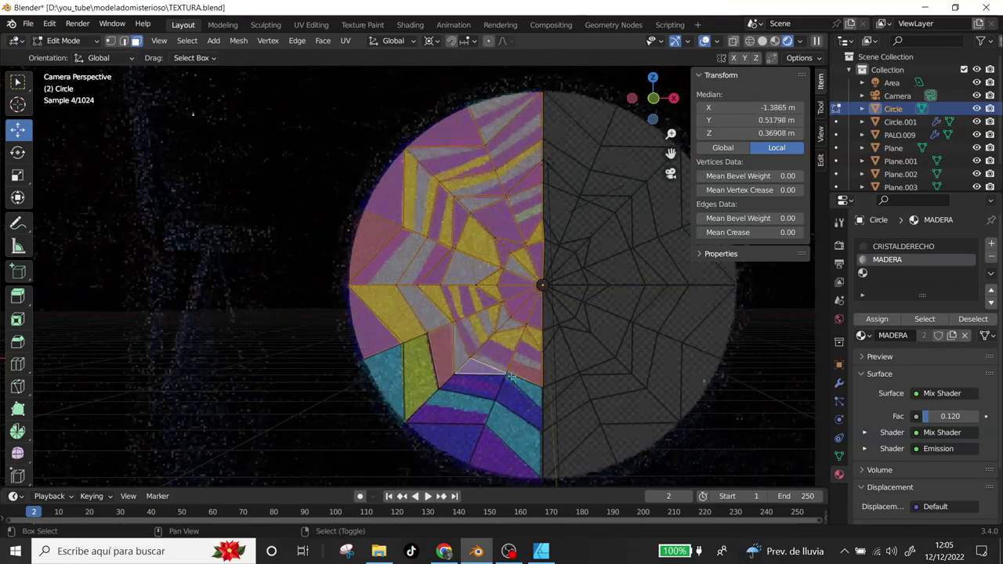
pyautogui.keyDown('shift'); pyautogui.click(463, 404); pyautogui.keyUp('shift')
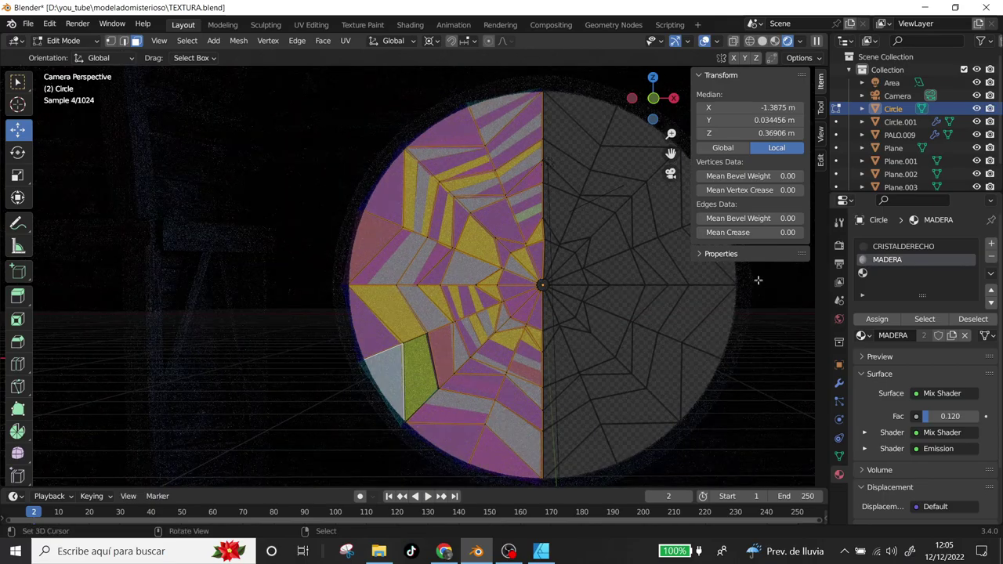
pyautogui.press('a')
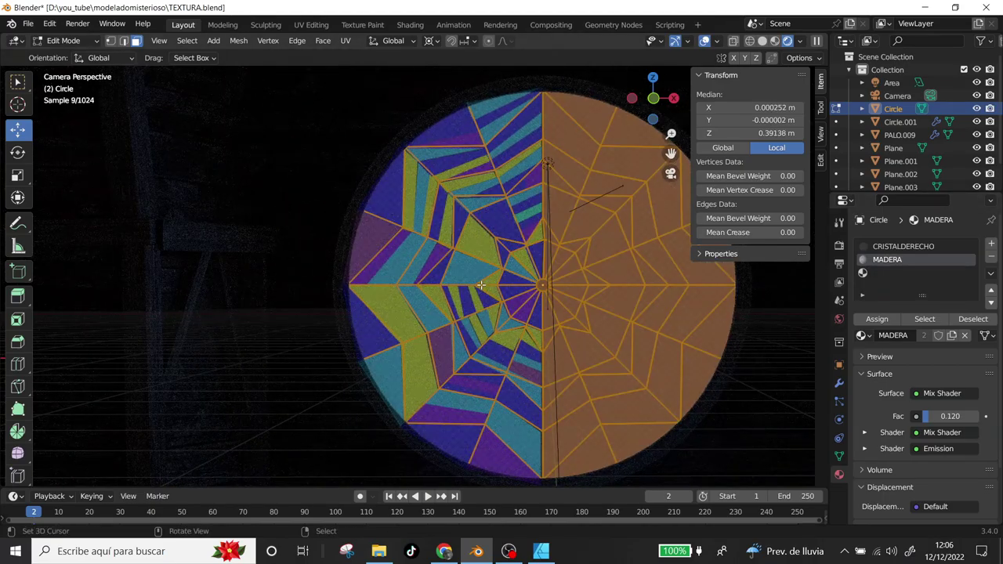
pyautogui.hotkey('alt', 'a')
# Step: With the CRISTALDERECHO slot active, select faces across the disc's right half, then the whole mesh
pyautogui.click(903, 246)
pyautogui.keyDown('shift'); pyautogui.click(575, 192); pyautogui.keyUp('shift')
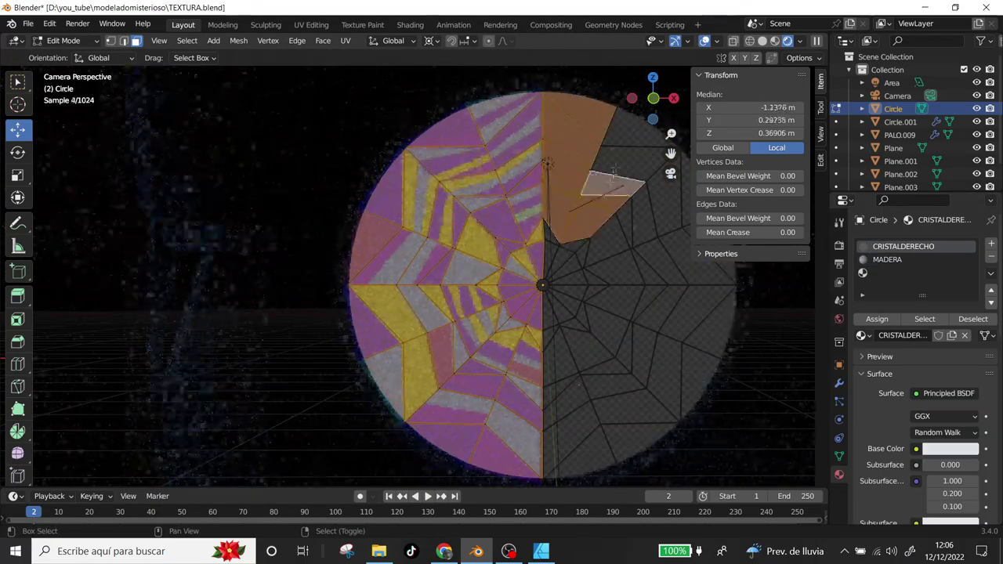
pyautogui.keyDown('shift'); pyautogui.click(635, 126); pyautogui.keyUp('shift')
pyautogui.keyDown('shift'); pyautogui.moveTo(625, 251); pyautogui.dragTo(433, 238, button='middle'); pyautogui.keyUp('shift')
pyautogui.keyDown('shift'); pyautogui.click(368, 235); pyautogui.keyUp('shift')
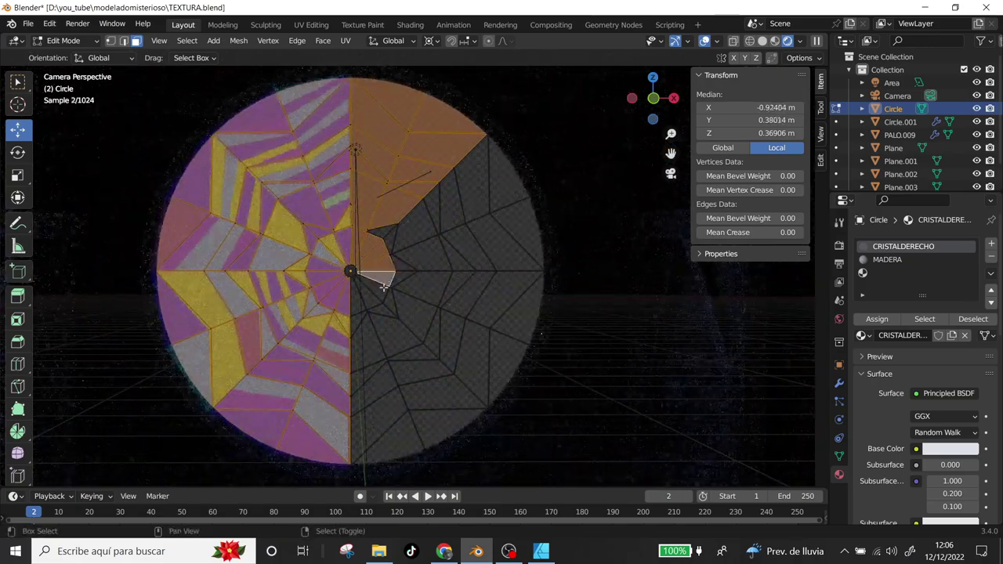
pyautogui.keyDown('shift'); pyautogui.click(377, 310); pyautogui.keyUp('shift')
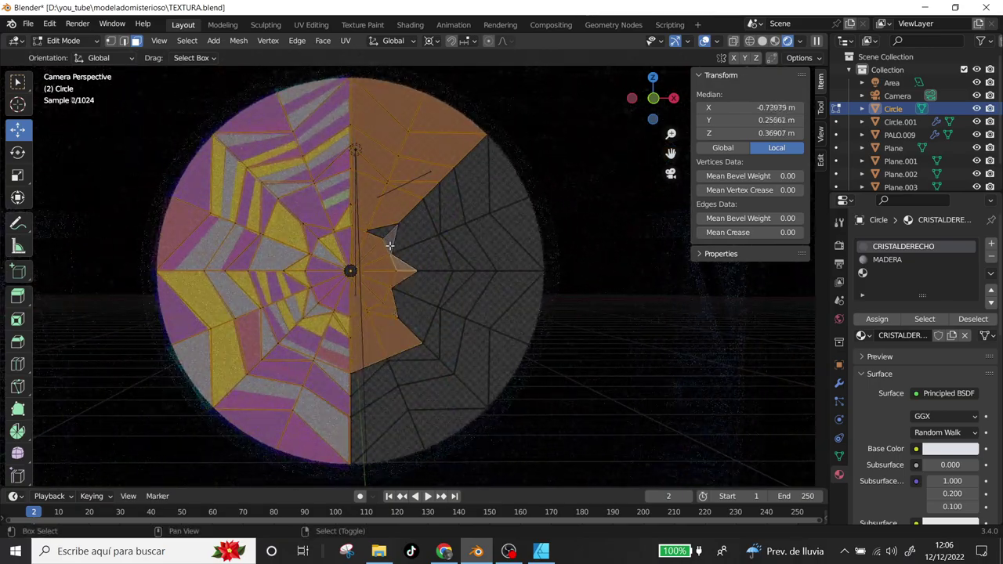
pyautogui.keyDown('shift'); pyautogui.click(443, 196); pyautogui.keyUp('shift')
pyautogui.keyDown('shift'); pyautogui.click(485, 184); pyautogui.keyUp('shift')
pyautogui.keyDown('shift'); pyautogui.click(509, 235); pyautogui.keyUp('shift')
pyautogui.keyDown('shift'); pyautogui.click(458, 255); pyautogui.keyUp('shift')
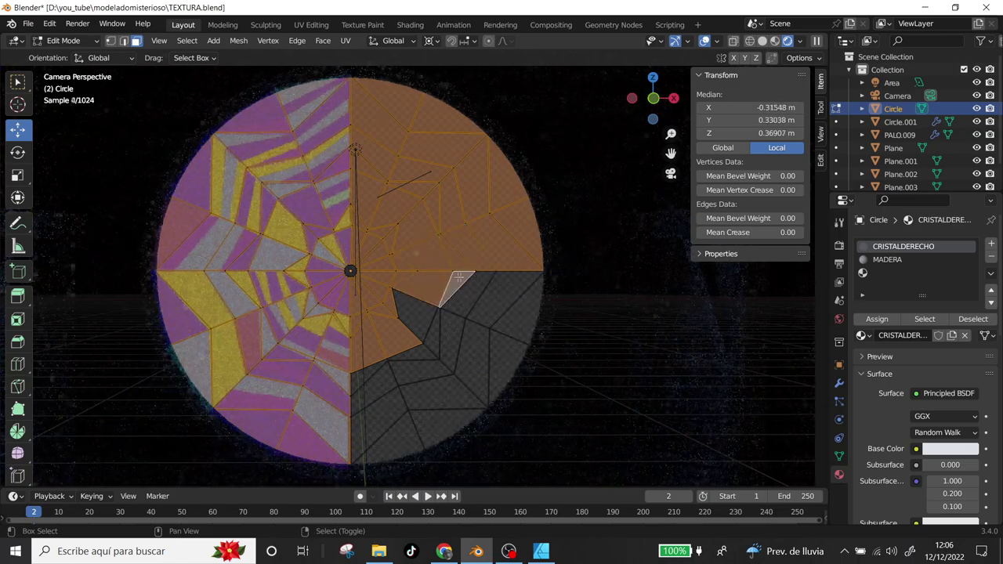
pyautogui.keyDown('shift'); pyautogui.click(486, 298); pyautogui.keyUp('shift')
pyautogui.keyDown('shift'); pyautogui.click(494, 361); pyautogui.keyUp('shift')
pyautogui.keyDown('shift'); pyautogui.click(407, 313); pyautogui.keyUp('shift')
pyautogui.keyDown('shift'); pyautogui.click(384, 416); pyautogui.keyUp('shift')
pyautogui.keyDown('shift'); pyautogui.click(446, 376); pyautogui.keyUp('shift')
pyautogui.keyDown('shift'); pyautogui.click(423, 348); pyautogui.keyUp('shift')
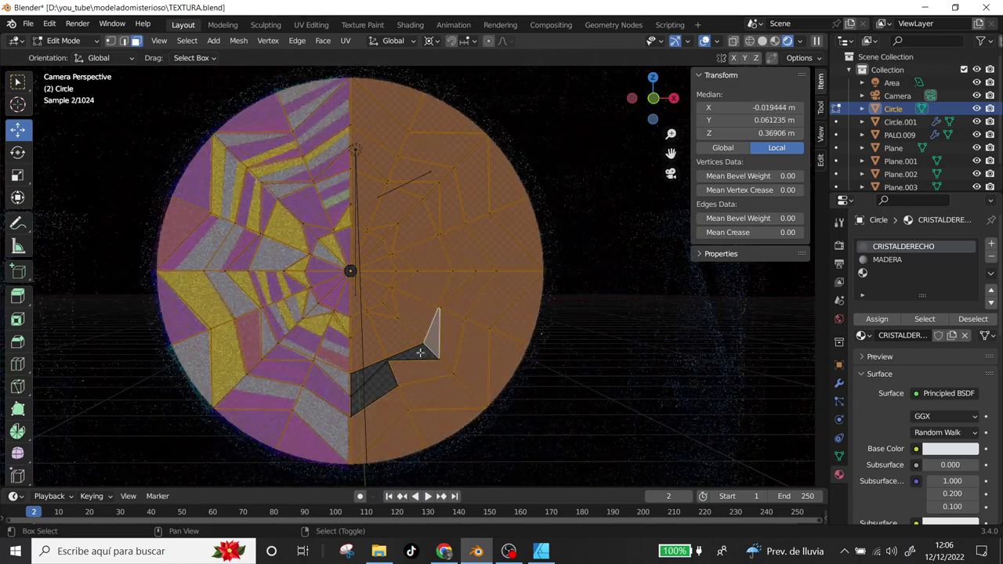
pyautogui.press('a')
# Step: Check CRISTALDERECHO's base colour, leave Edit Mode, reselect the Circle disc and show the Shading workspace
pyautogui.click(950, 449)
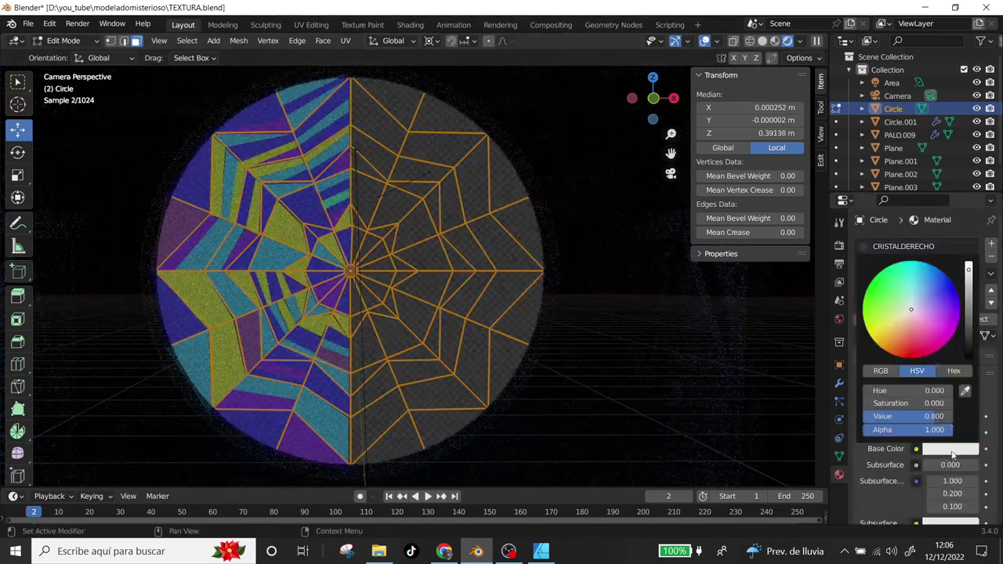
pyautogui.scroll(-2, 561, 287)
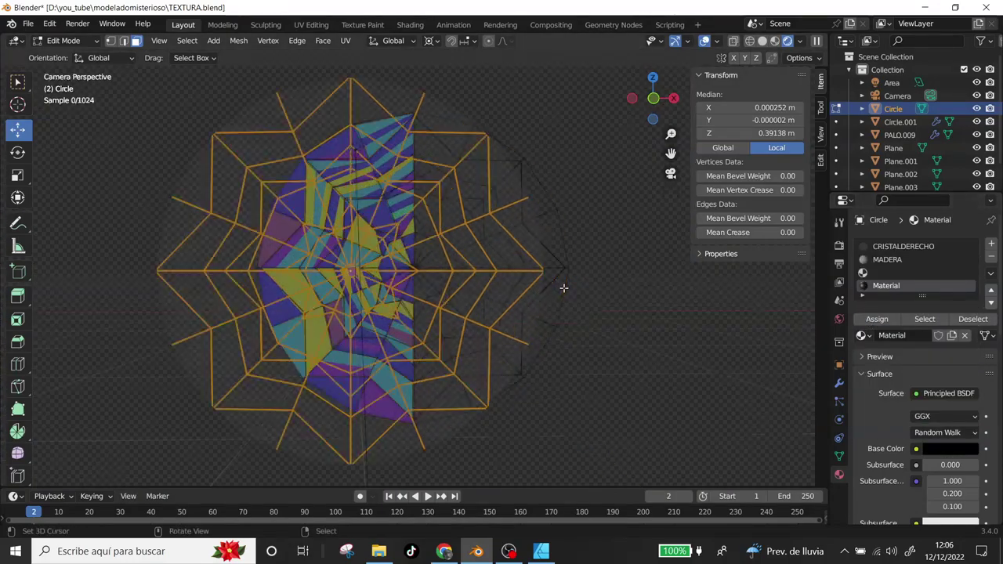
pyautogui.press('Tab')
pyautogui.scroll(-2, 601, 229)
pyautogui.click(575, 408)
pyautogui.scroll(-1, 524, 412)
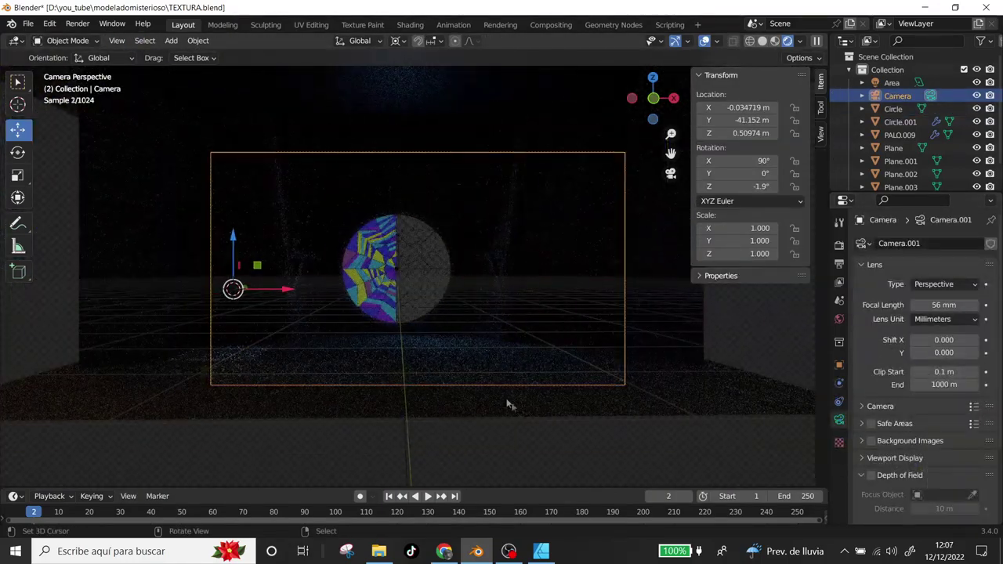
pyautogui.click(391, 281)
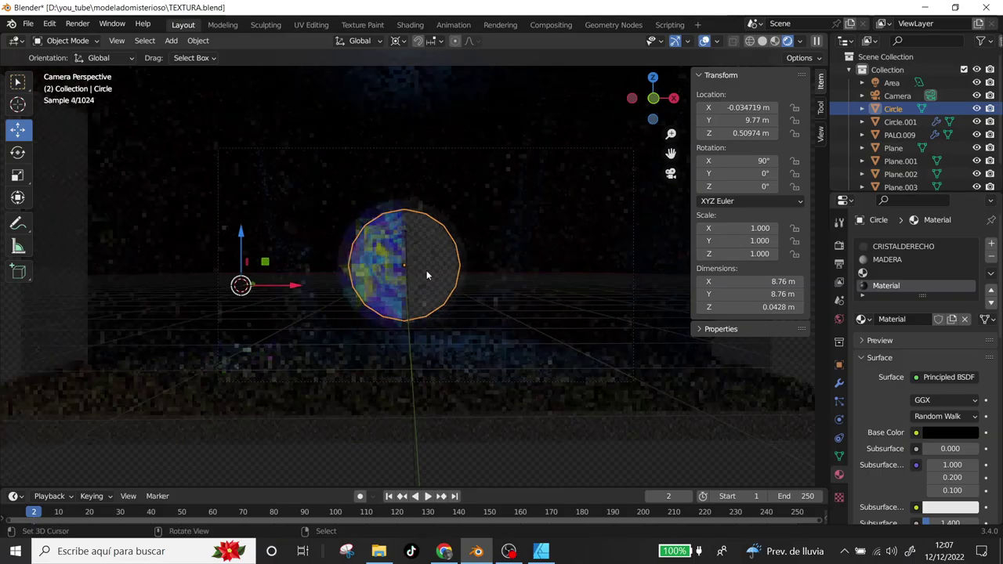
pyautogui.scroll(3, 427, 274)
pyautogui.scroll(1, 427, 274)
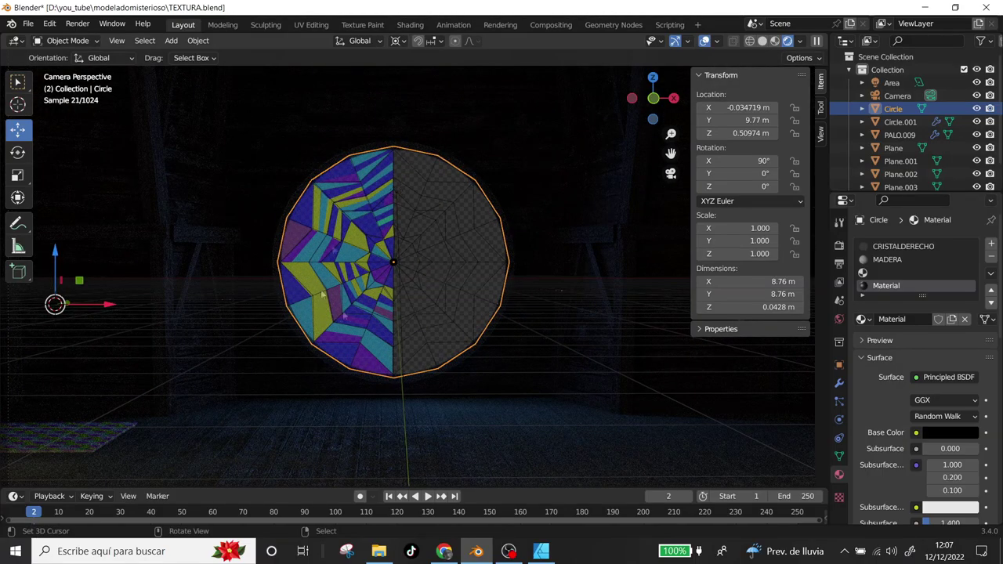
pyautogui.scroll(-3, 386, 263)
pyautogui.scroll(-2, 385, 263)
pyautogui.click(410, 24)
pyautogui.scroll(-2, 532, 167)
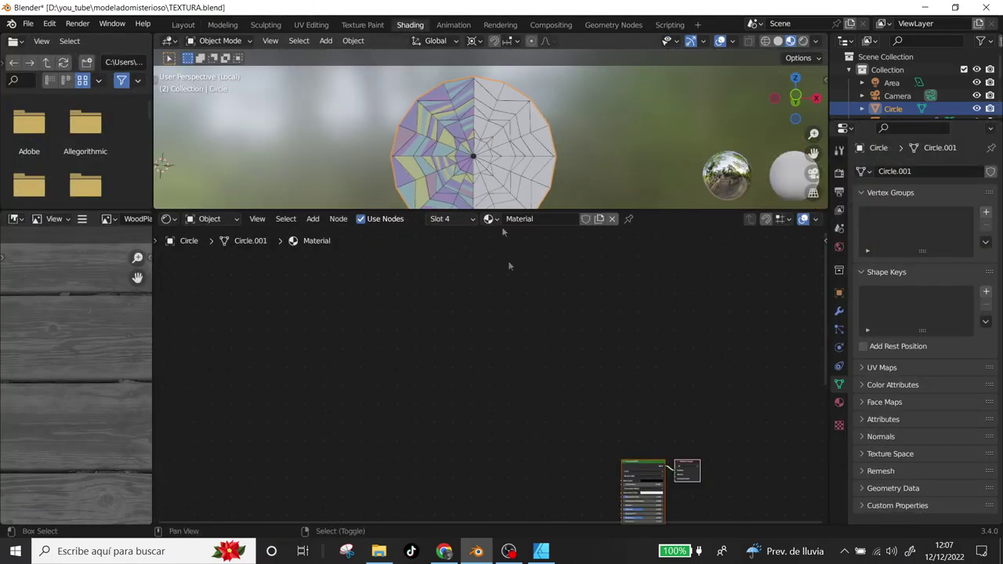
# Step: In CRISTALDERECHO, route an Image Texture through a ColorRamp into Alpha, sliding the black stop right
pyautogui.scroll(3, 597, 283)
pyautogui.click(839, 402)
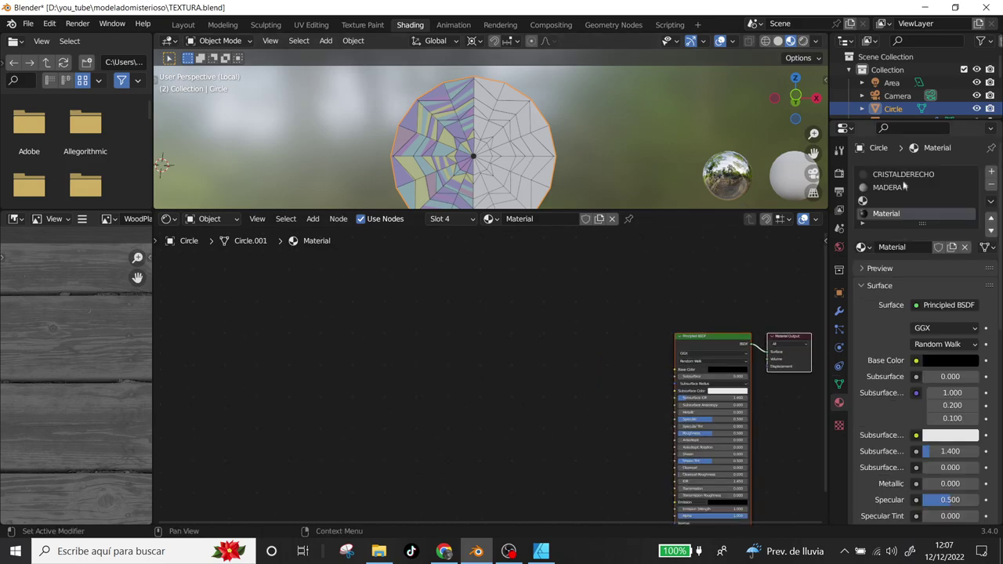
pyautogui.click(903, 174)
pyautogui.hotkey('shift', 'a')
pyautogui.click(459, 260)
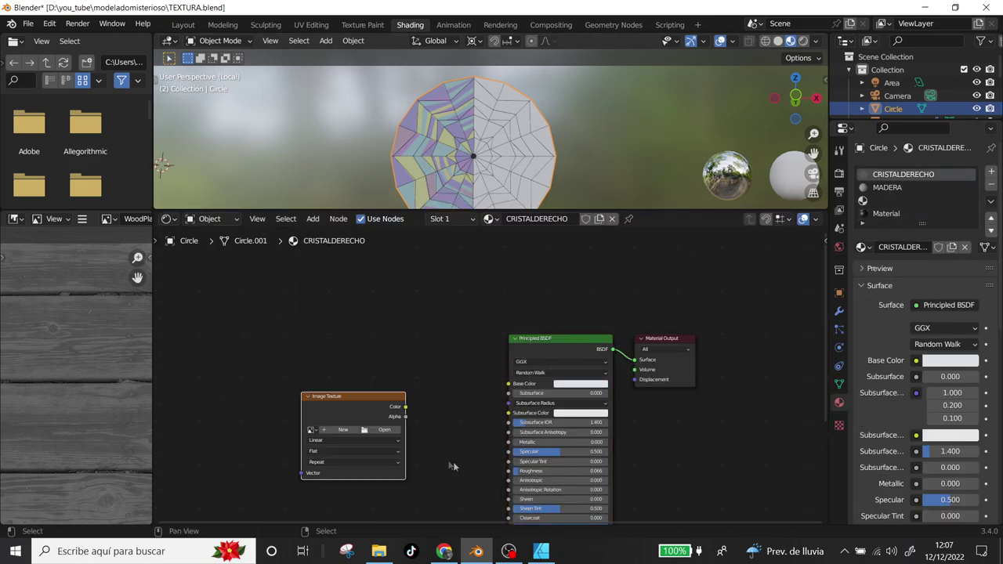
pyautogui.click(392, 380)
pyautogui.hotkey('shift', 'a')
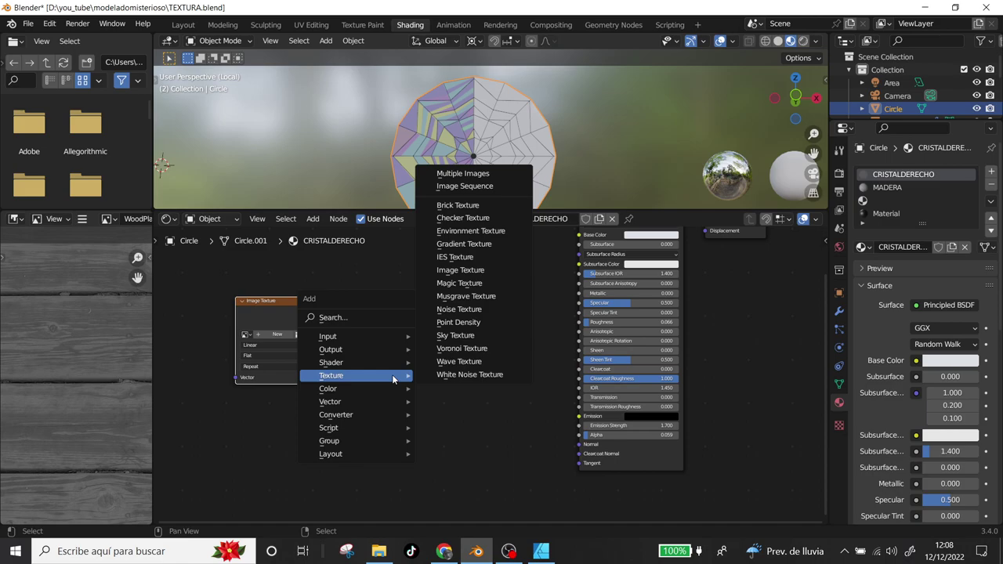
pyautogui.click(458, 270)
pyautogui.moveTo(373, 393); pyautogui.dragTo(384, 398)
pyautogui.moveTo(498, 396); pyautogui.dragTo(456, 445, button='middle')
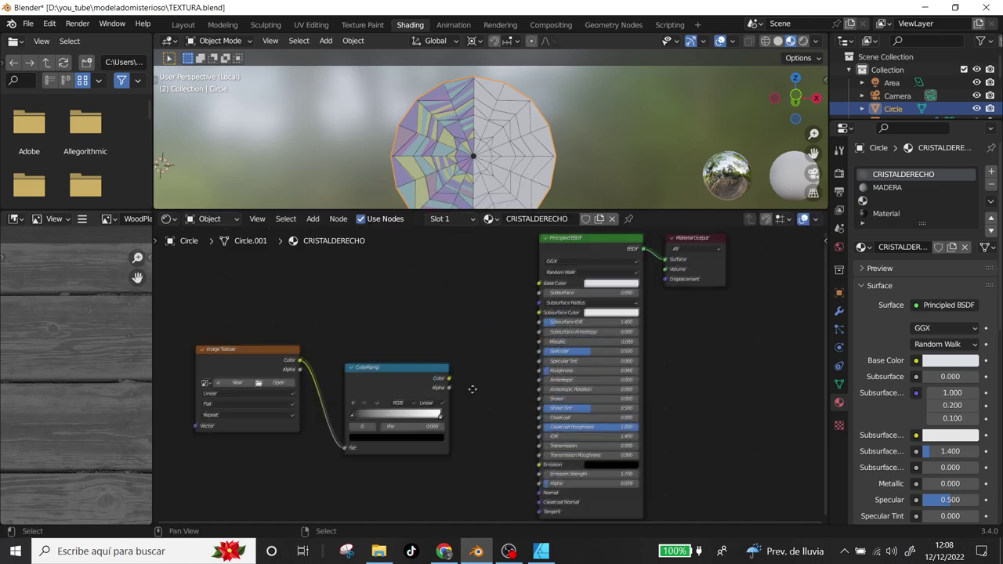
pyautogui.moveTo(447, 379); pyautogui.dragTo(537, 483)
pyautogui.moveTo(374, 420)
pyautogui.mouseDown()
pyautogui.moveTo(435, 422)
pyautogui.moveTo(398, 416)
pyautogui.mouseUp()
# Step: Replace the Image Texture with a Noise Texture feeding the ColorRamp, then select both nodes
pyautogui.press('x')
pyautogui.hotkey('shift', 'a')
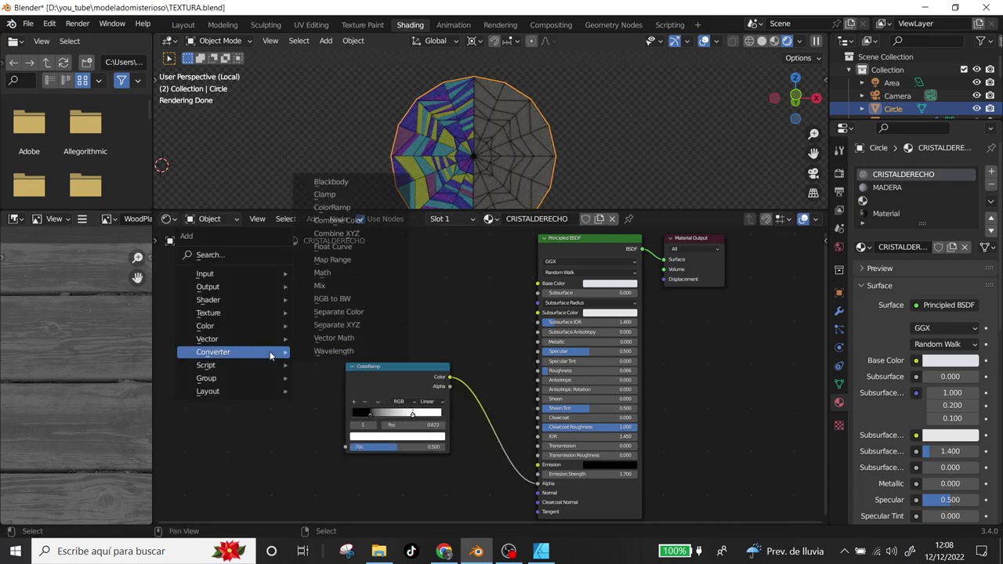
pyautogui.click(358, 249)
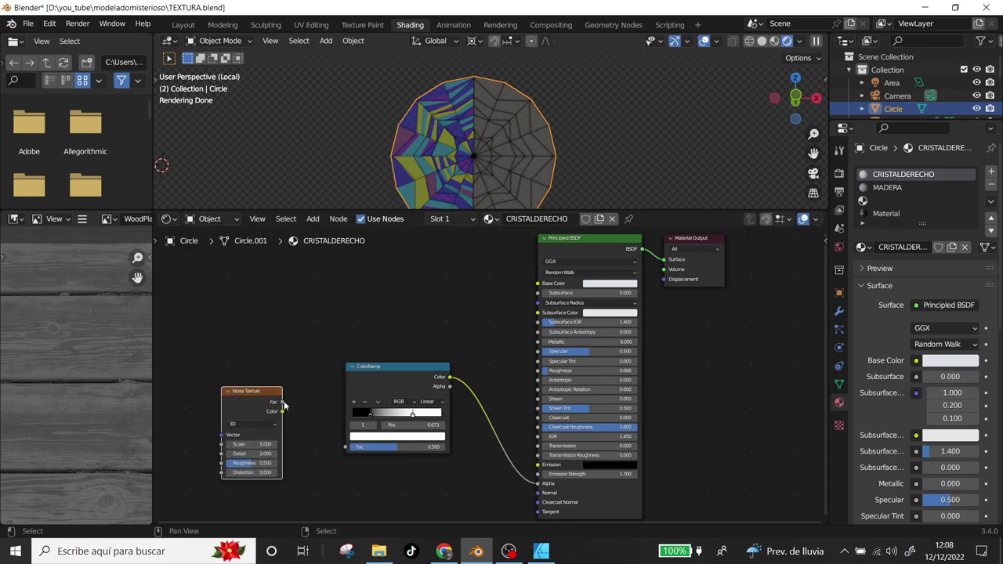
pyautogui.click(280, 406)
pyautogui.moveTo(282, 401); pyautogui.dragTo(345, 446)
pyautogui.press('KP_0')
pyautogui.scroll(1, 537, 133)
pyautogui.moveTo(228, 323); pyautogui.dragTo(421, 485)
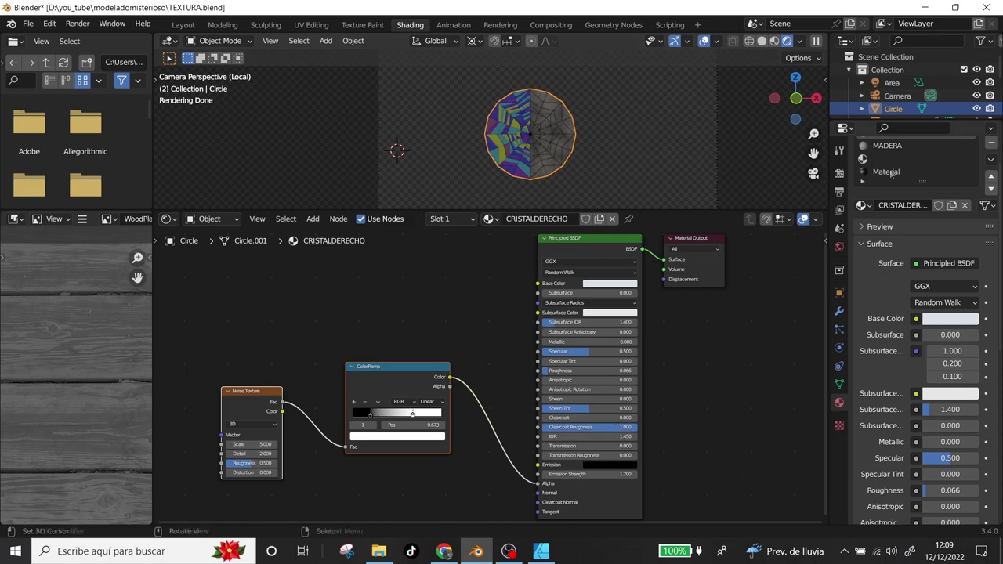
# Step: Paste the Noise Texture and ColorRamp into the izquierdo material, then return to CRISTALDERECHO
pyautogui.click(886, 213)
pyautogui.doubleClick(887, 187)
pyautogui.press('Home')
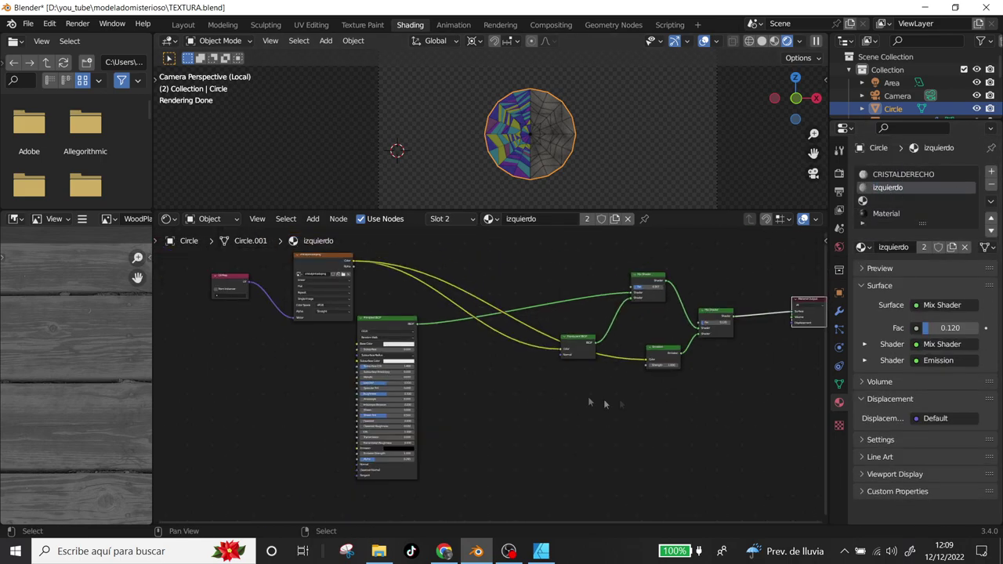
pyautogui.hotkey('ctrl', 'v')
pyautogui.press('g')
pyautogui.click(418, 404)
pyautogui.scroll(2, 431, 407)
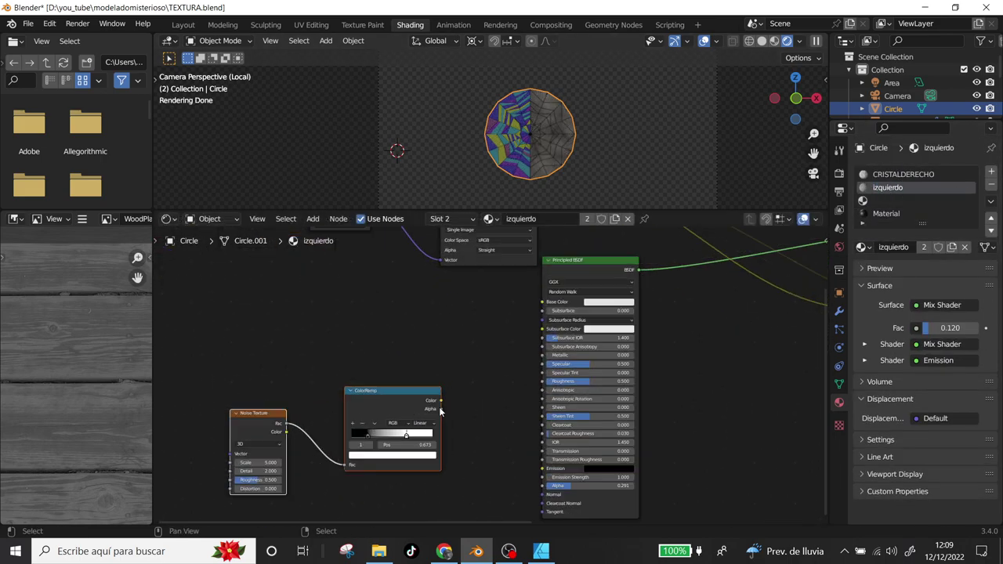
pyautogui.scroll(2, 548, 196)
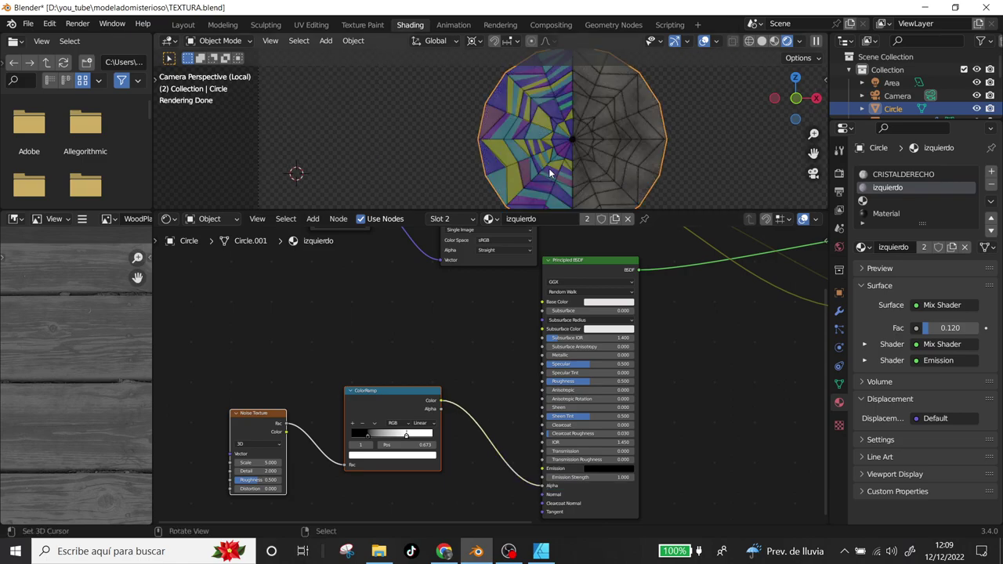
pyautogui.press('KP_Divide')
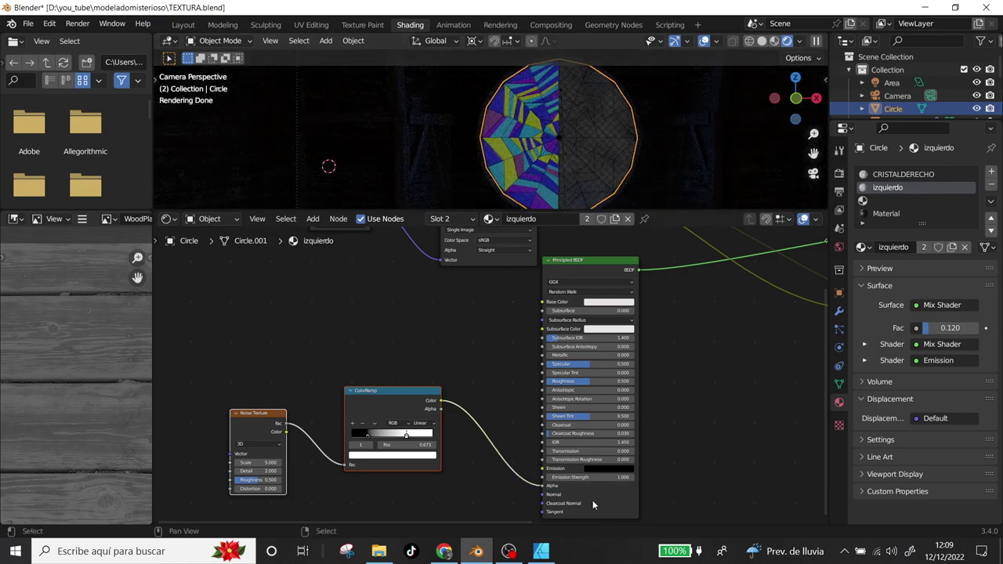
pyautogui.click(450, 218)
pyautogui.click(458, 229)
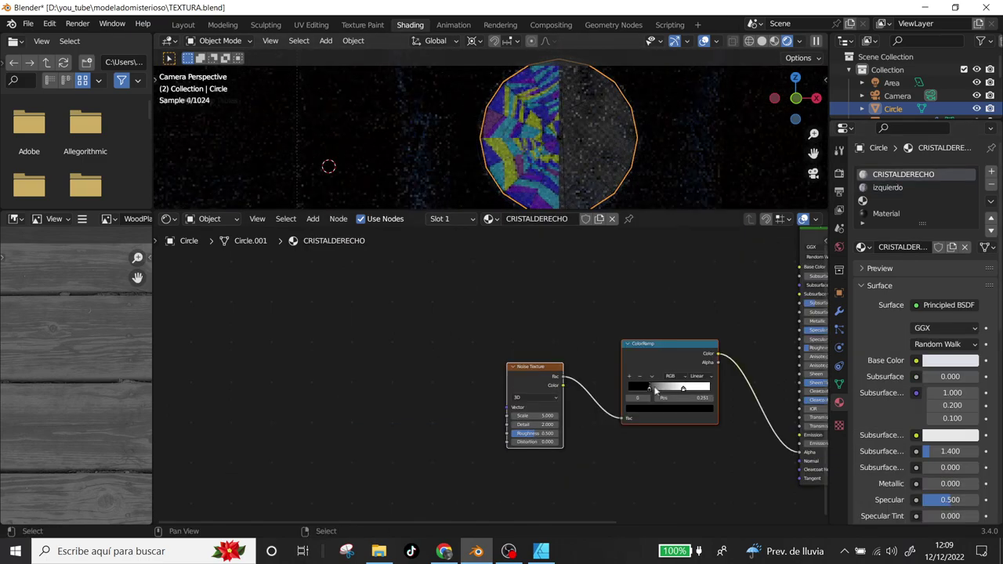
pyautogui.keyDown('ctrl'); pyautogui.hscroll(3, 477, 399); pyautogui.keyUp('ctrl')
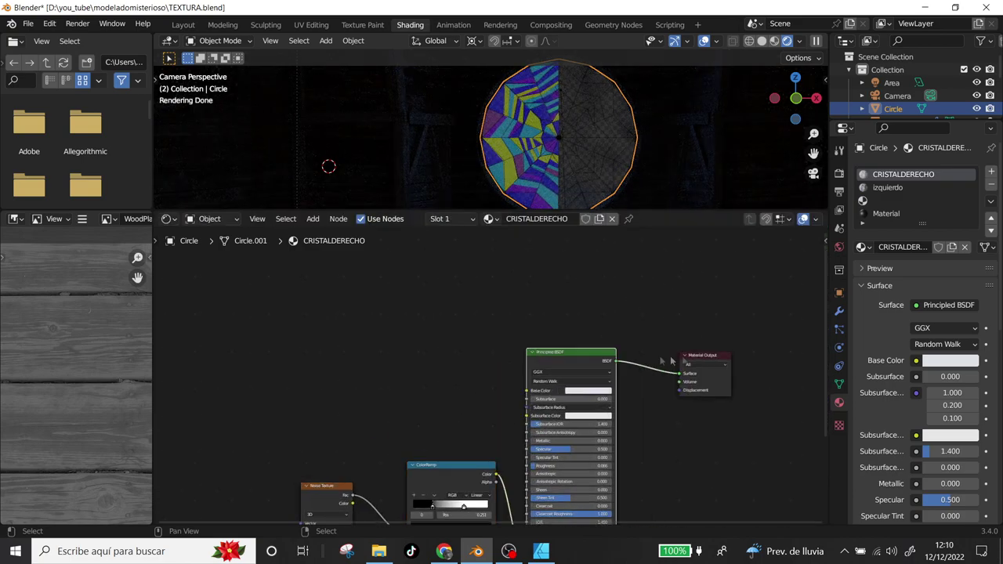
# Step: Insert a Mix Shader before the CRISTALDERECHO output and plug a Diffuse BSDF into it
pyautogui.keyDown('ctrl'); pyautogui.hscroll(3, 459, 436); pyautogui.keyUp('ctrl')
pyautogui.hotkey('shift', 'a')
pyautogui.moveTo(443, 398)
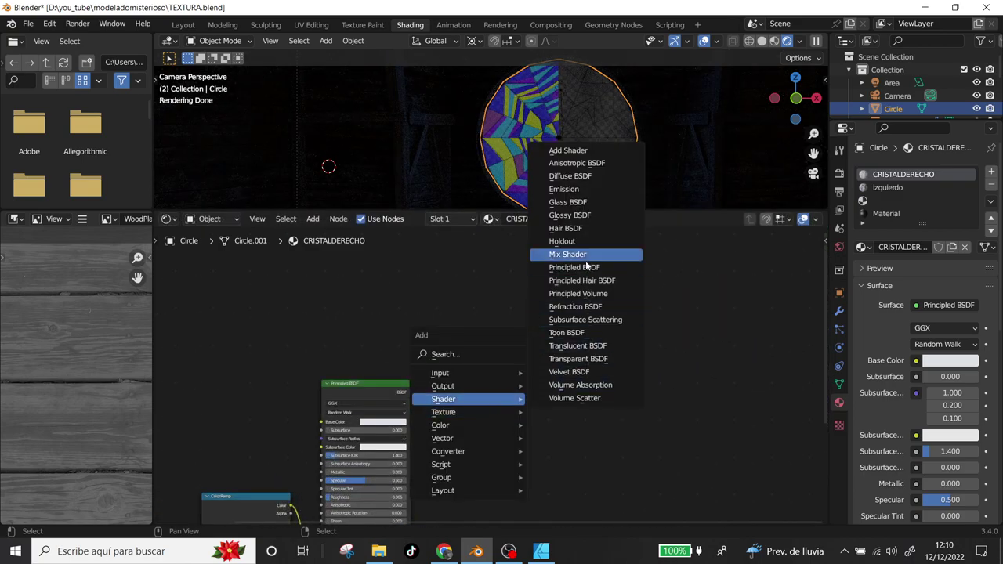
pyautogui.click(589, 261)
pyautogui.click(488, 391)
pyautogui.moveTo(488, 392); pyautogui.dragTo(580, 422, button='middle')
pyautogui.hotkey('shift', 'a')
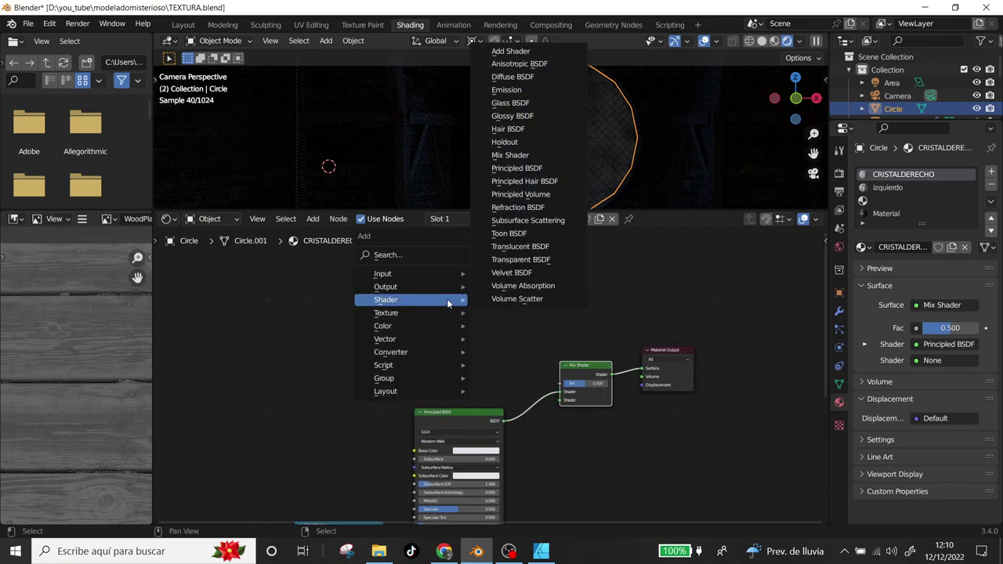
pyautogui.click(539, 84)
pyautogui.click(576, 466)
# Step: Drive the Mix Shader factor with the ColorRamp and make the Diffuse colour peach
pyautogui.click(587, 472)
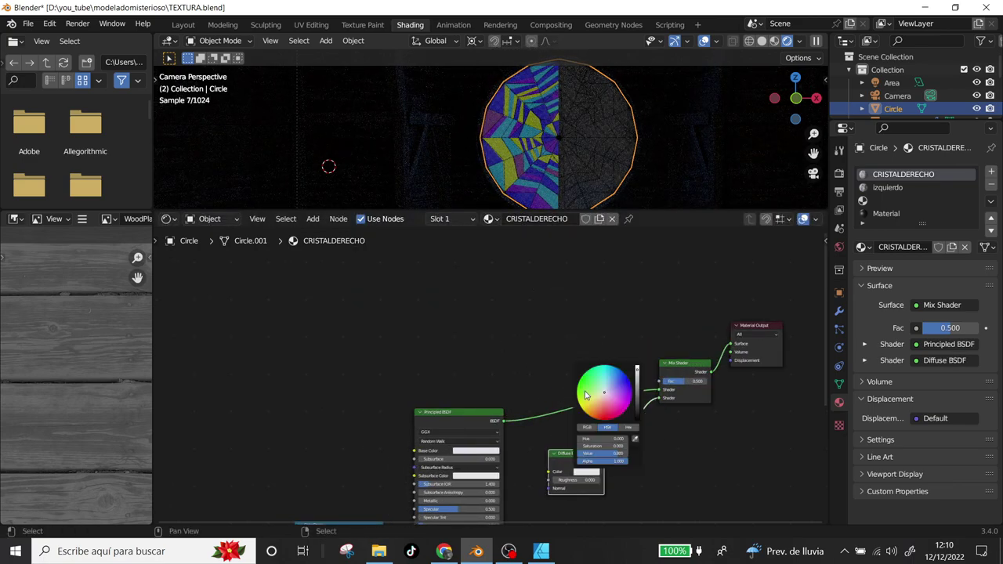
pyautogui.scroll(-2, 411, 433)
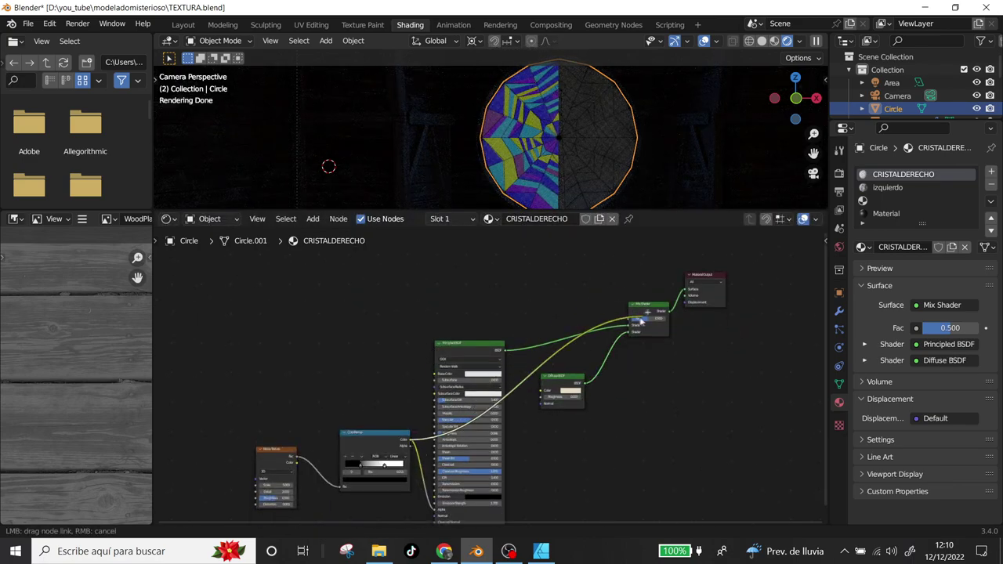
pyautogui.moveTo(641, 320); pyautogui.dragTo(633, 320)
pyautogui.scroll(2, 593, 152)
pyautogui.scroll(2, 537, 157)
pyautogui.click(570, 390)
pyautogui.click(589, 324)
pyautogui.scroll(-2, 578, 184)
pyautogui.press('KP_Divide')
pyautogui.press('KP_Divide')
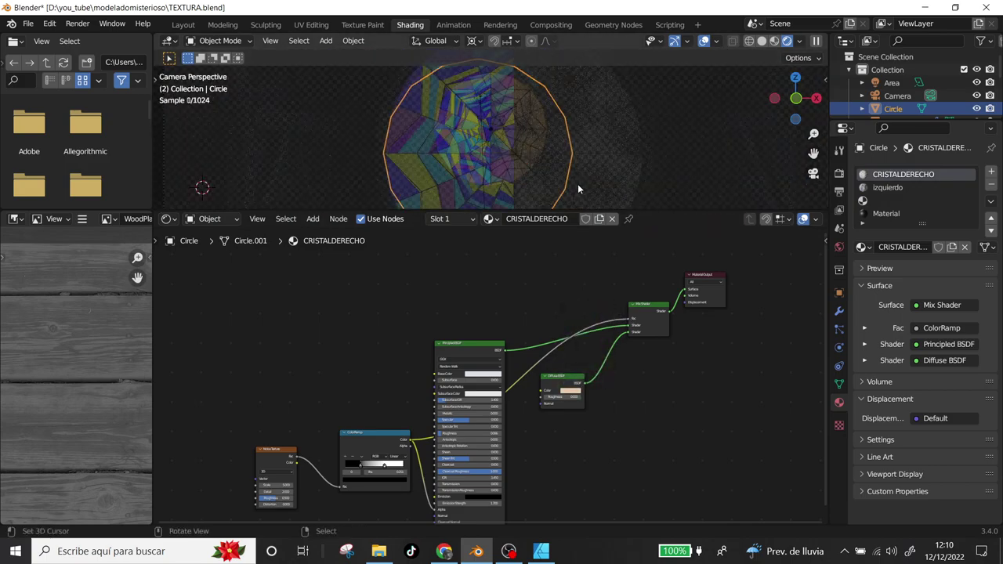
pyautogui.press('KP_Divide')
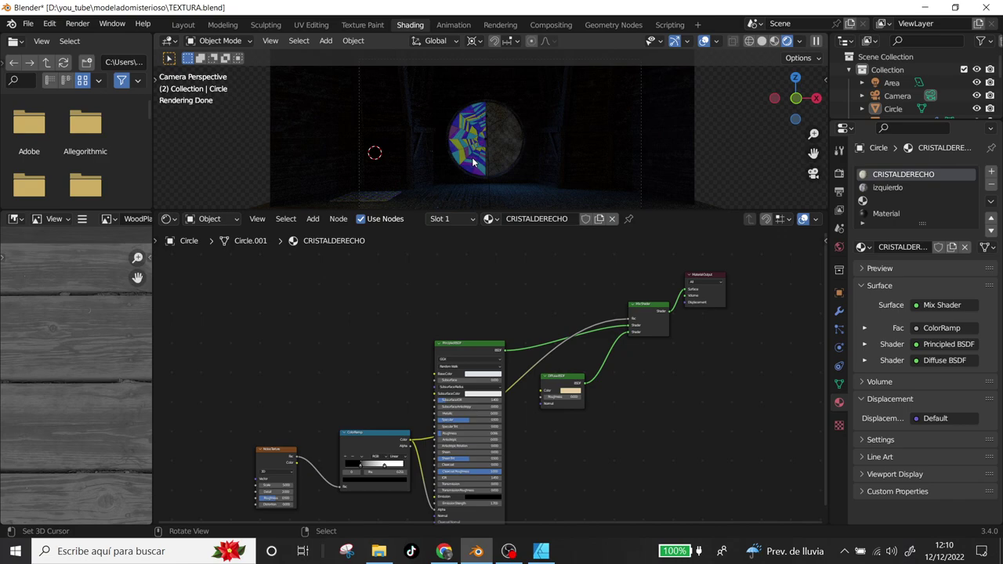
pyautogui.click(928, 9)
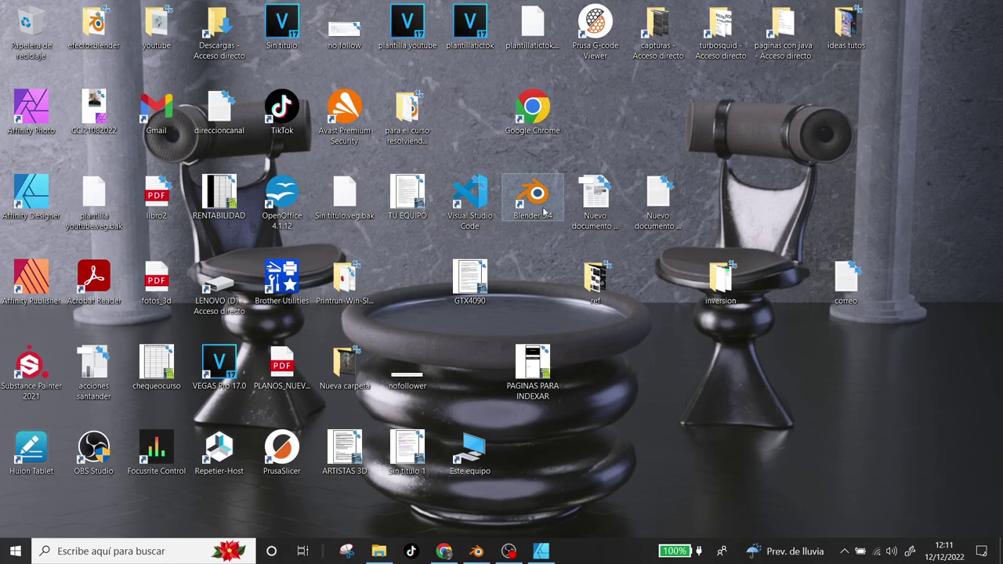
# Step: Launch Chrome, reach Pixabay through a 'pixe' search, and search it for 'noches'
pyautogui.doubleClick(539, 119)
pyautogui.click(435, 365)
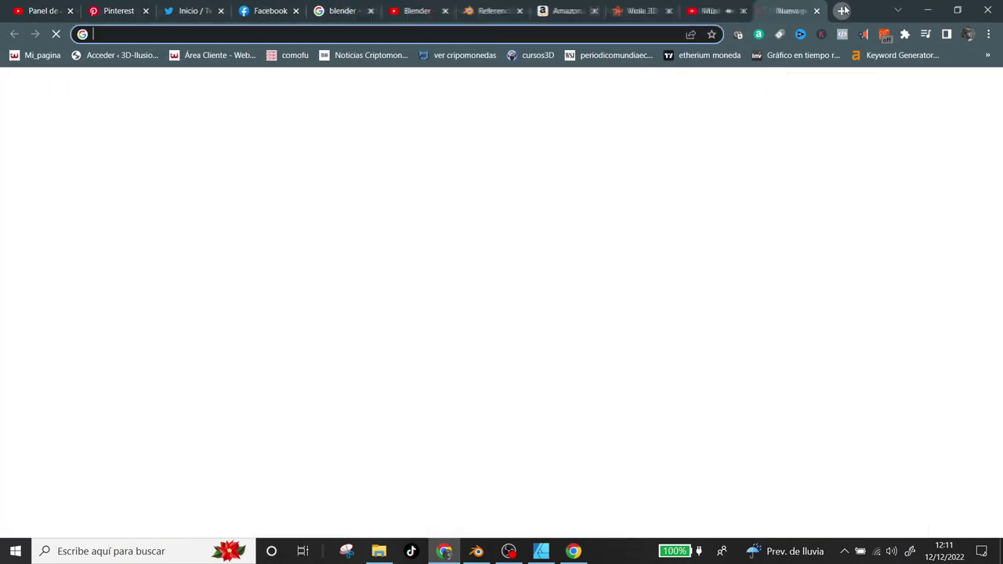
pyautogui.write('pixe')
pyautogui.press('Return')
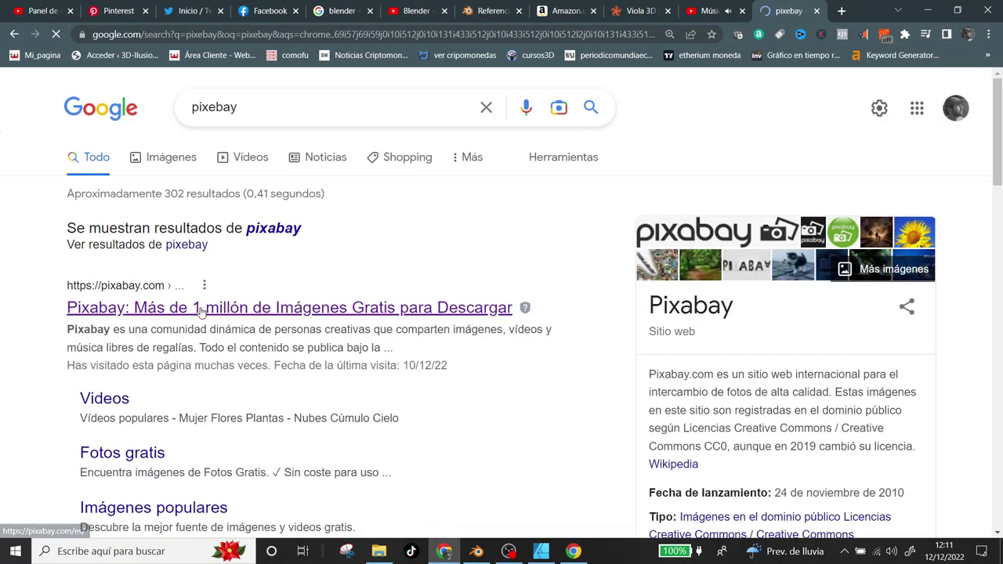
pyautogui.click(460, 302)
pyautogui.click(459, 255)
pyautogui.write('noches')
pyautogui.press('Return')
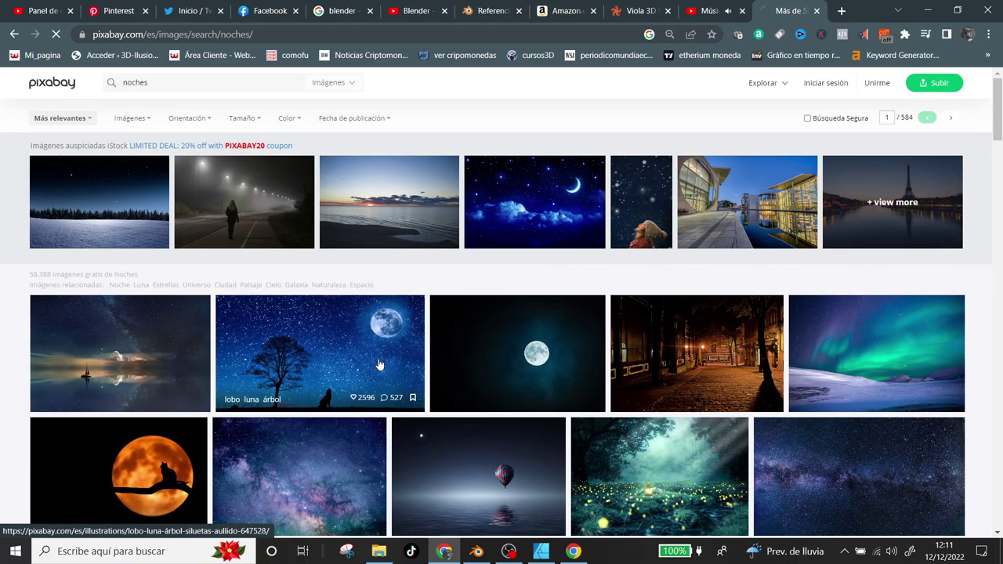
# Step: Download the wolf-and-moon night illustration as a jpg and return to Blender's Layout workspace
pyautogui.click(336, 353)
pyautogui.click(750, 283)
pyautogui.click(714, 379)
pyautogui.click(442, 358)
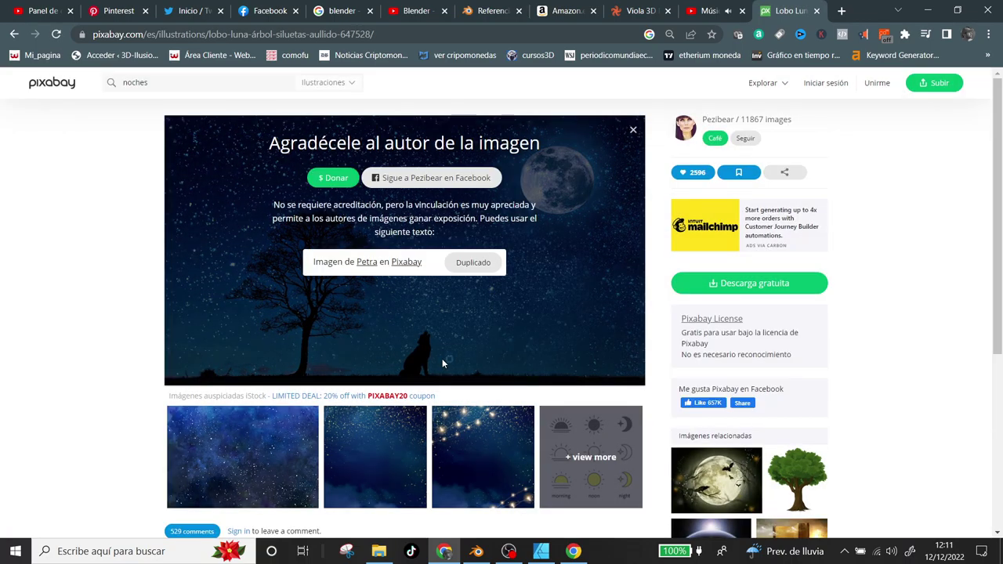
pyautogui.press('Return')
pyautogui.click(573, 551)
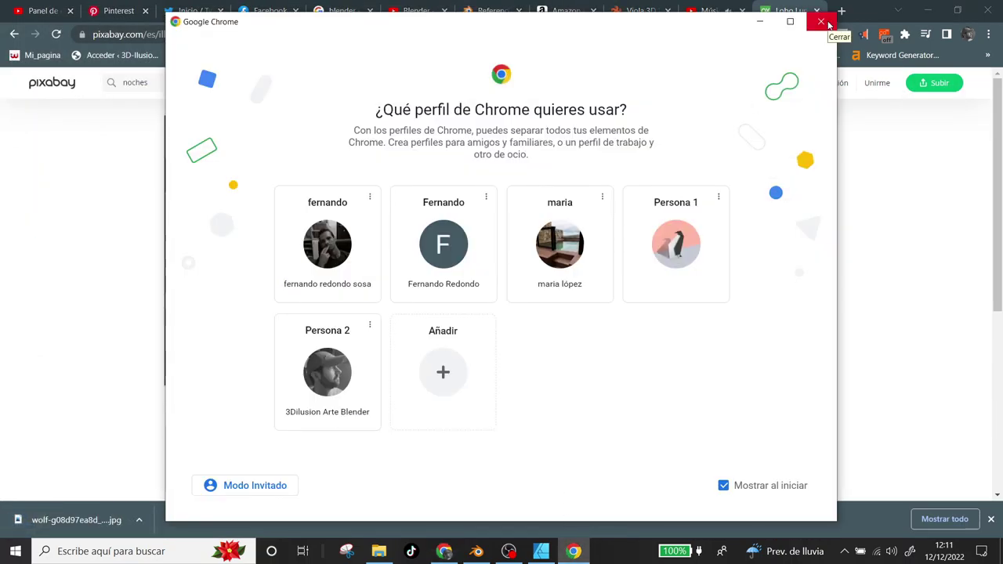
pyautogui.click(820, 22)
pyautogui.click(925, 10)
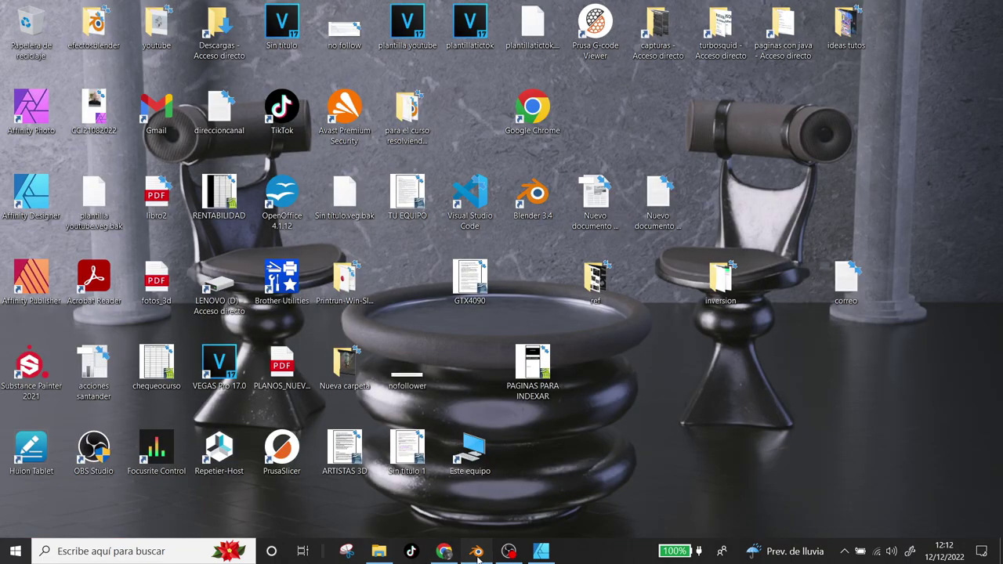
pyautogui.click(476, 551)
pyautogui.click(183, 24)
# Step: Add a plane centred on the window circle and scale it up to cover the window
pyautogui.press('KP_1')
pyautogui.hotkey('shift', 'a')
pyautogui.click(483, 245)
pyautogui.press('s')
pyautogui.click(171, 448)
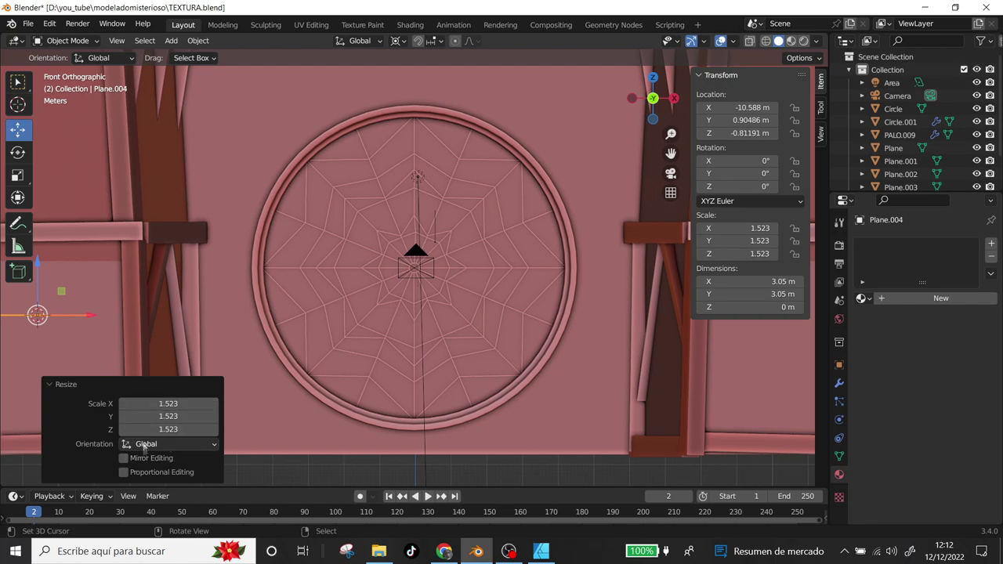
pyautogui.press('Delete')
pyautogui.keyDown('shift'); pyautogui.rightClick(470, 245); pyautogui.keyUp('shift')
pyautogui.hotkey('shift', 'a')
pyautogui.click(565, 243)
pyautogui.press('s')
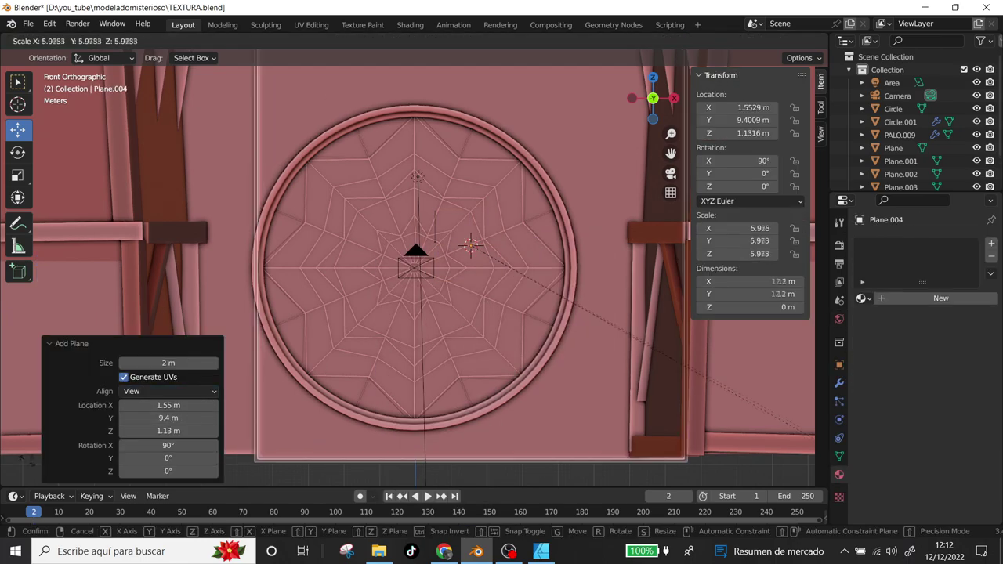
pyautogui.press('Return')
pyautogui.press('KP_Divide')
# Step: Give the plane a new material whose Image Texture loads the wolf night-sky jpg as Single Image
pyautogui.click(410, 24)
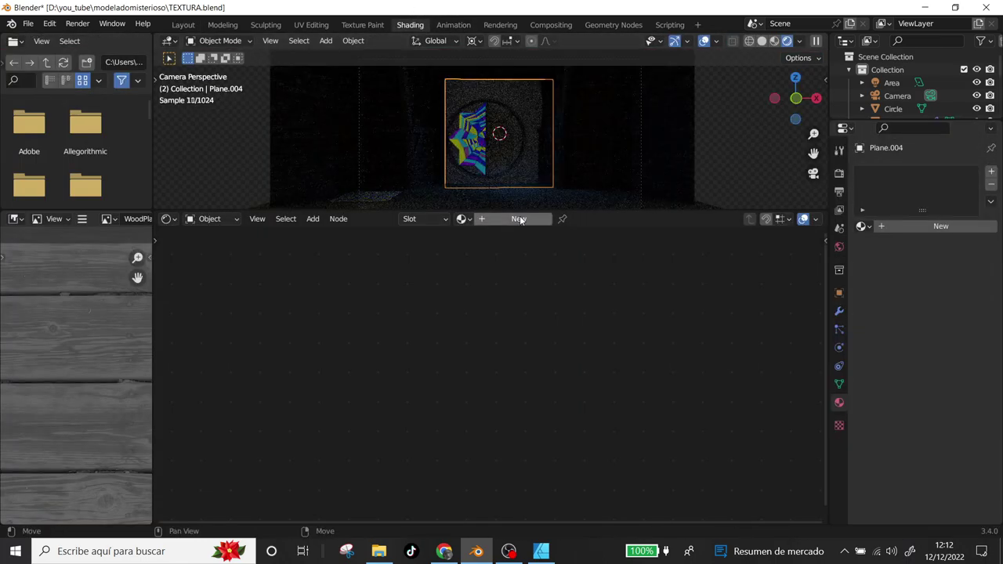
pyautogui.press('KP_Divide')
pyautogui.click(519, 219)
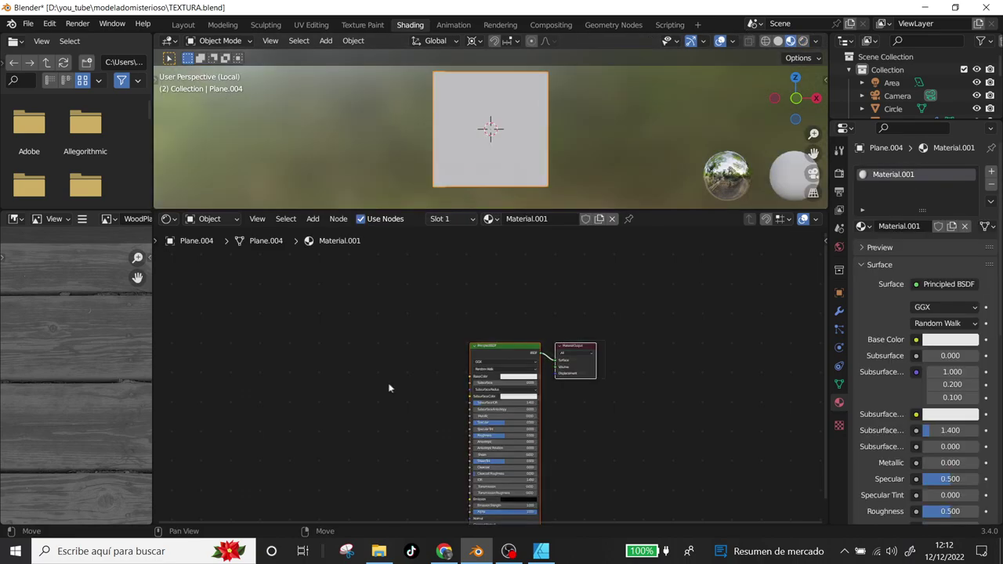
pyautogui.hotkey('shift', 'a')
pyautogui.click(459, 338)
pyautogui.click(349, 375)
pyautogui.moveTo(398, 370); pyautogui.dragTo(462, 376)
pyautogui.click(367, 391)
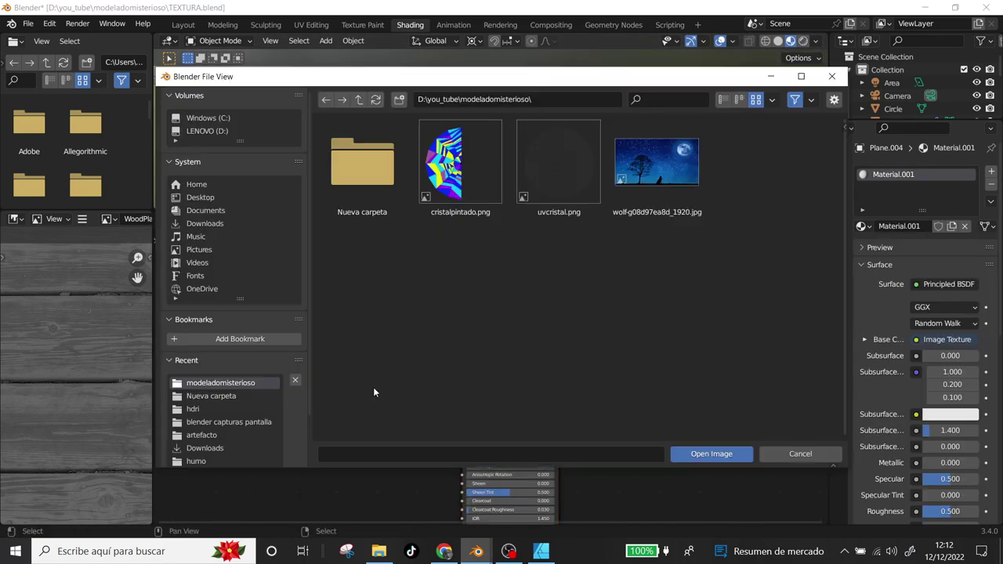
pyautogui.doubleClick(627, 168)
pyautogui.scroll(2, 365, 433)
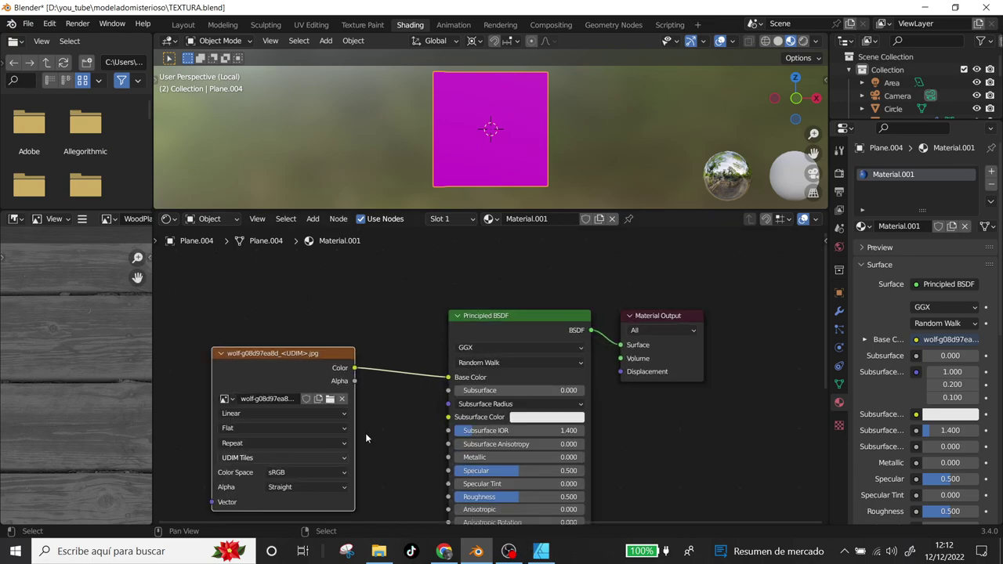
pyautogui.click(282, 463)
pyautogui.click(278, 447)
# Step: Stretch the plane along X and move it behind the window as the backdrop
pyautogui.press('s')
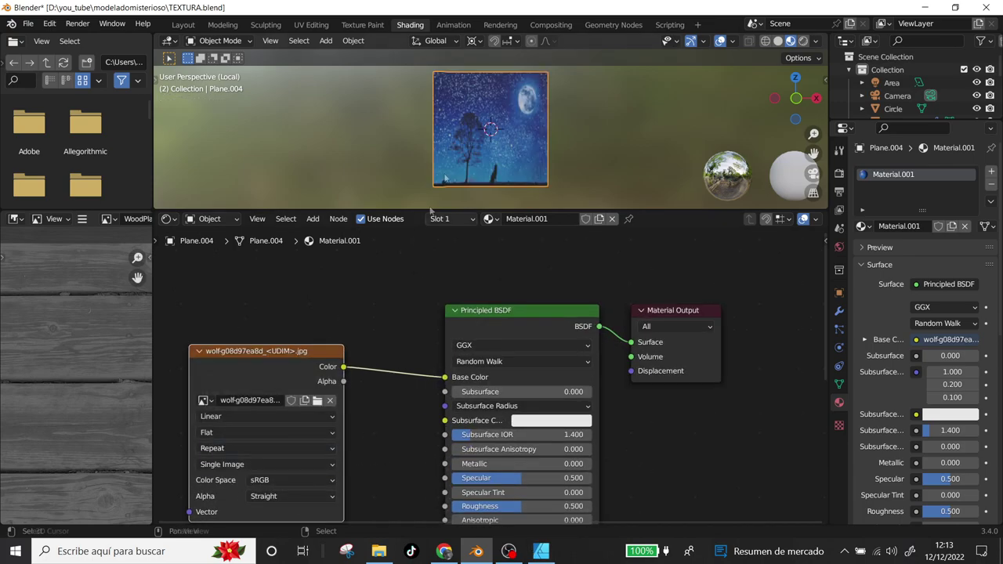
pyautogui.press('x')
pyautogui.click(617, 92)
pyautogui.press('KP_Divide')
pyautogui.moveTo(595, 109); pyautogui.dragTo(518, 109, button='middle')
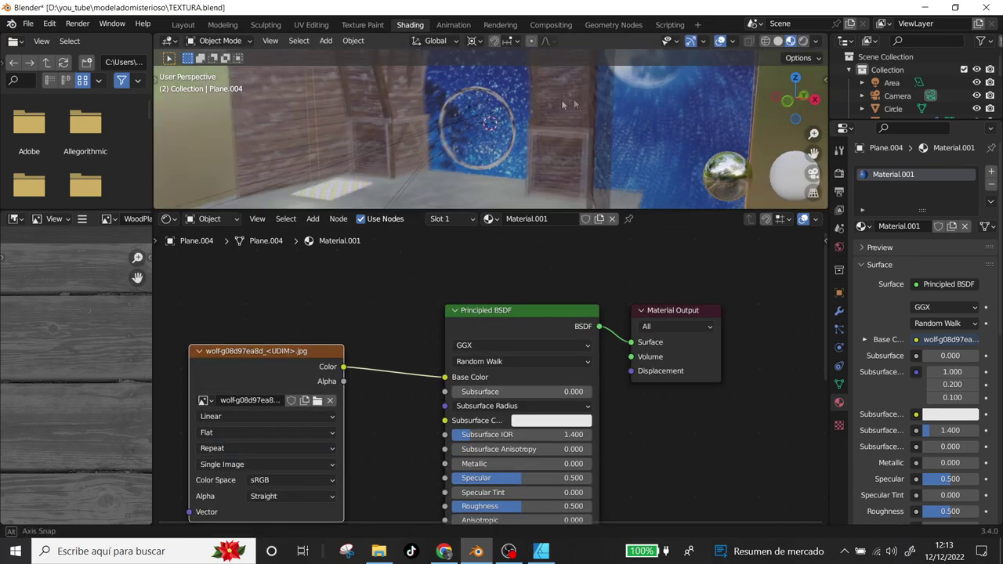
pyautogui.press('g')
pyautogui.click(622, 93)
pyautogui.press('KP_0')
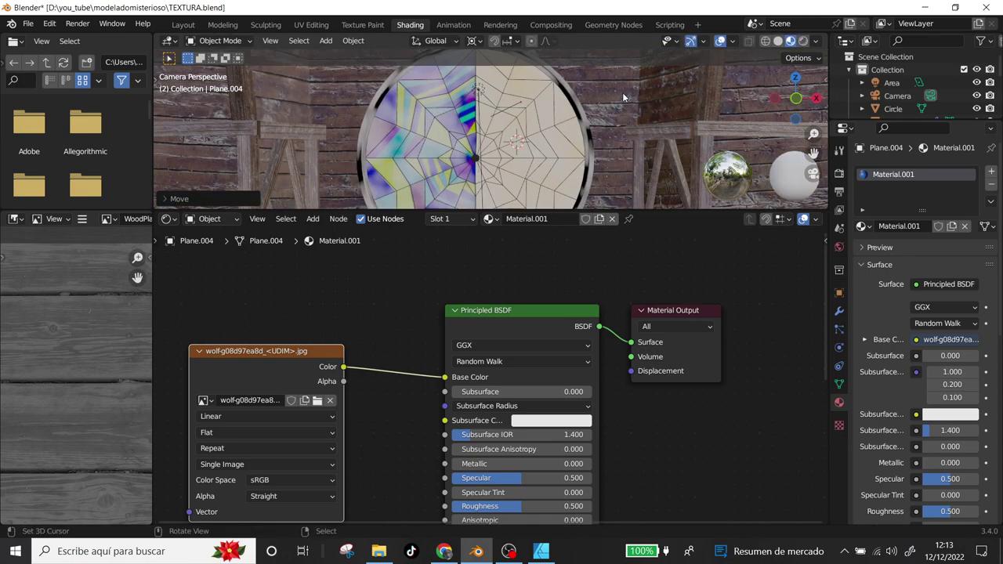
pyautogui.click(804, 40)
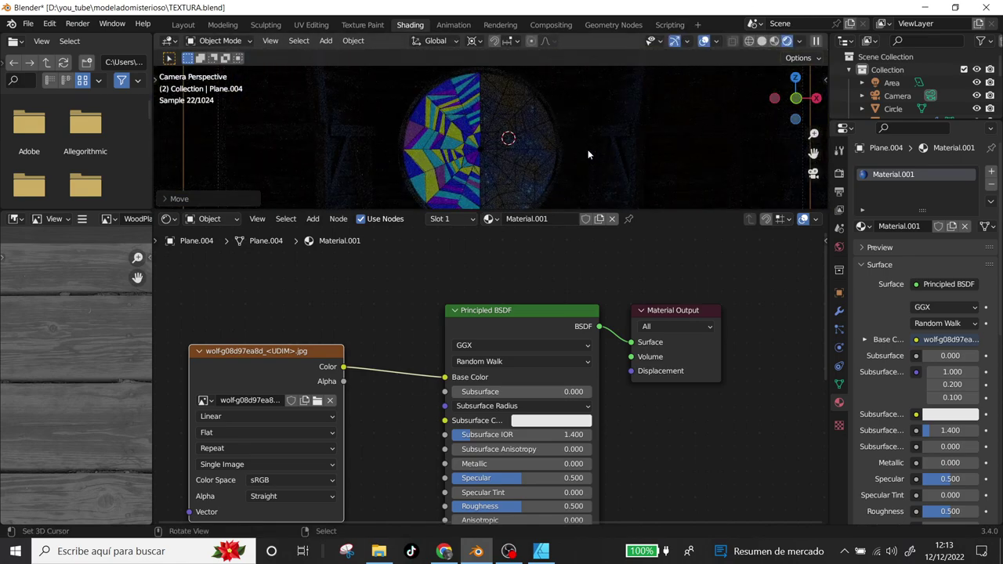
pyautogui.press('g')
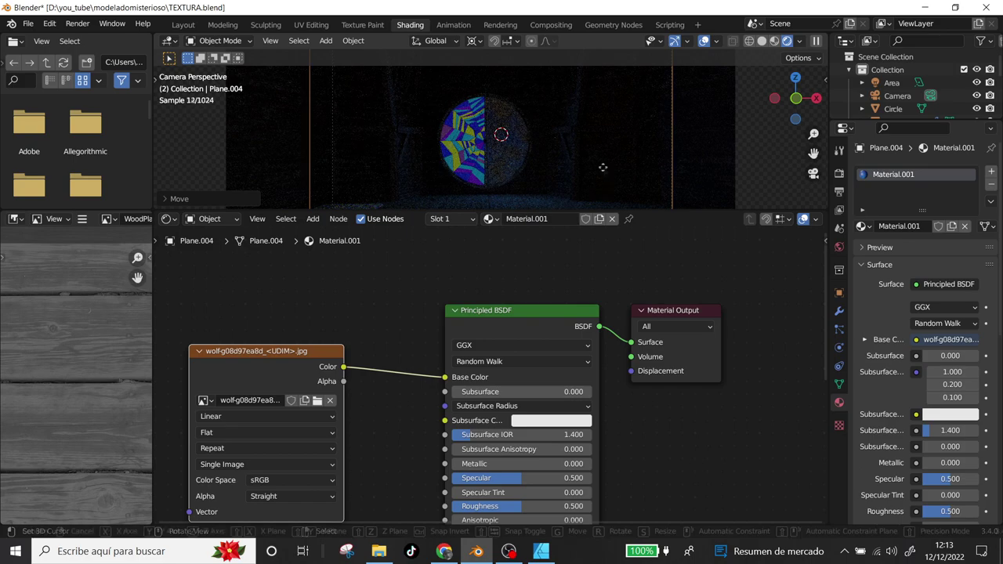
pyautogui.click(444, 107)
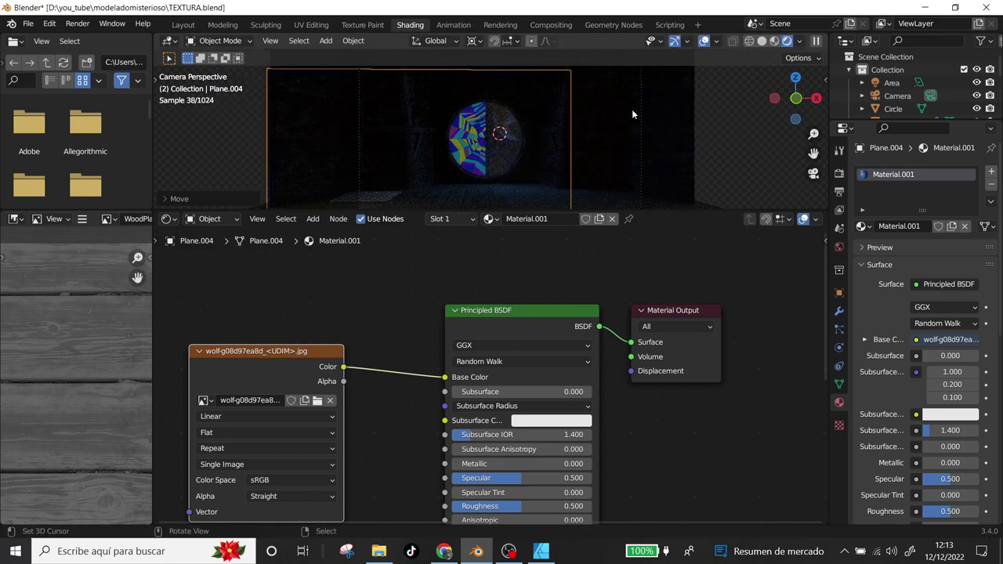
pyautogui.click(487, 141)
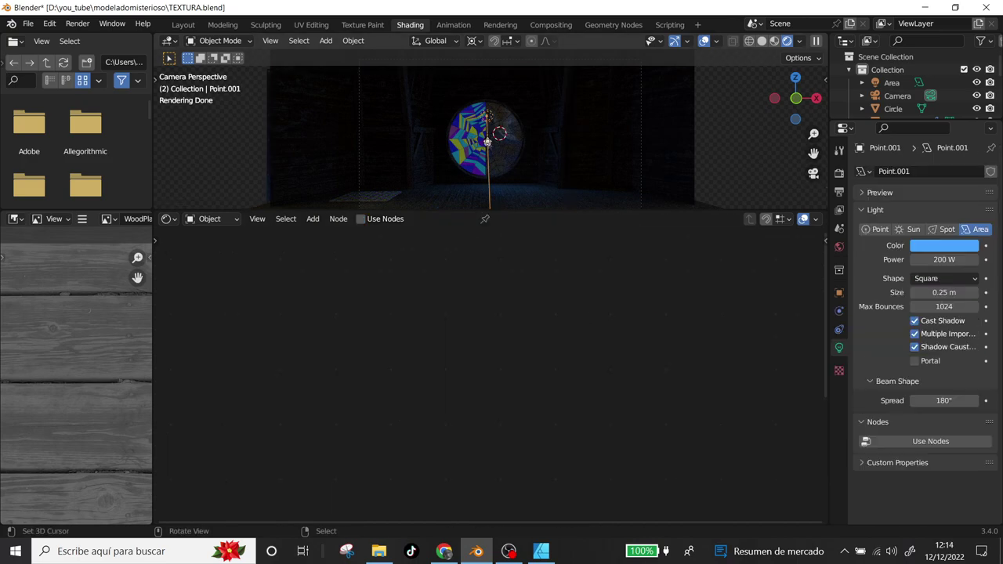
# Step: Select the Circle and nudge the izquierdo material's Mix Shader factor up slightly
pyautogui.click(487, 141)
pyautogui.moveTo(699, 395)
pyautogui.mouseDown(button='middle')
pyautogui.moveTo(281, 492)
pyautogui.moveTo(489, 428)
pyautogui.mouseUp(button='middle')
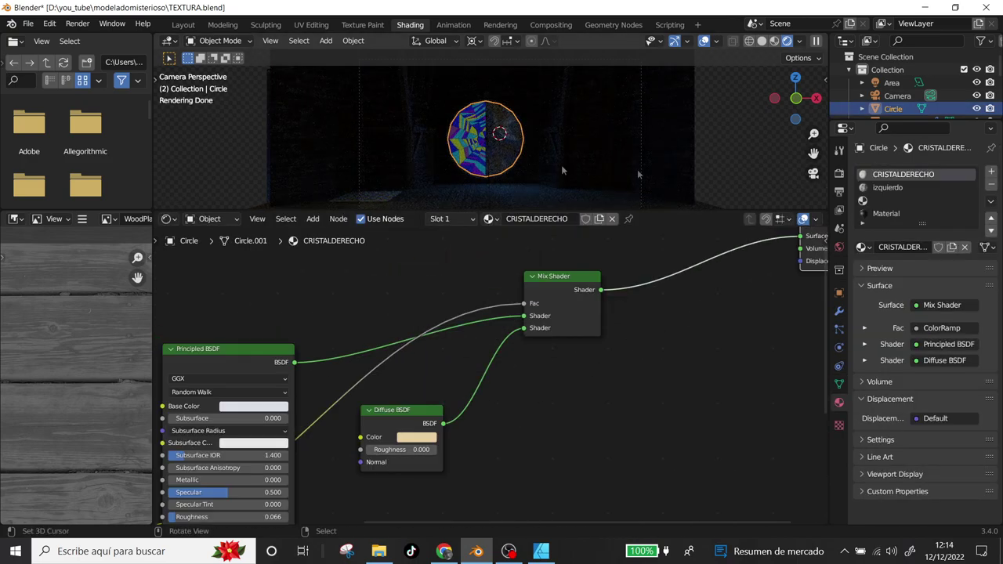
pyautogui.click(888, 187)
pyautogui.moveTo(626, 391); pyautogui.dragTo(517, 383, button='middle')
pyautogui.moveTo(950, 327); pyautogui.dragTo(964, 328)
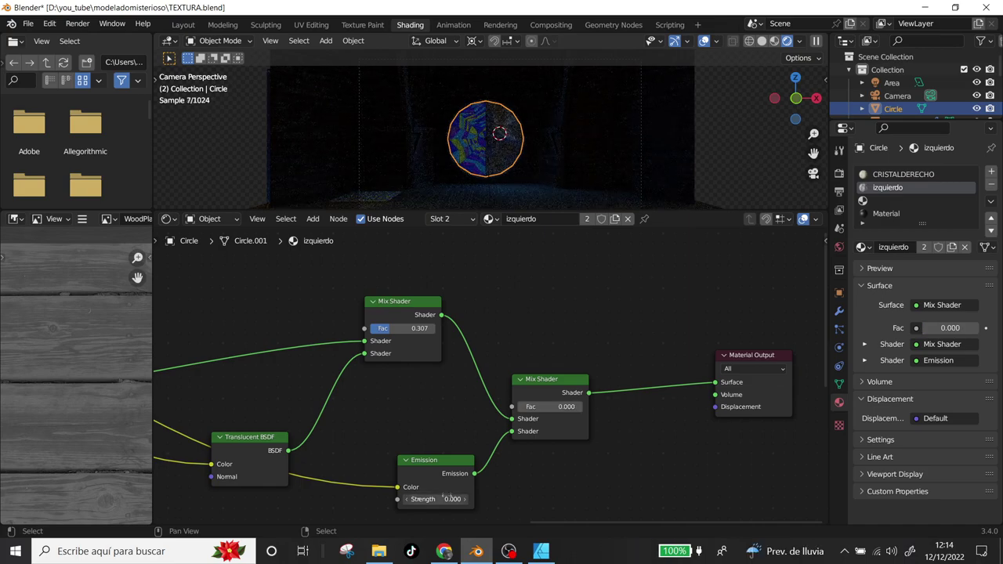
pyautogui.scroll(-1, 543, 249)
pyautogui.press('Tab')
pyautogui.scroll(-1, 565, 260)
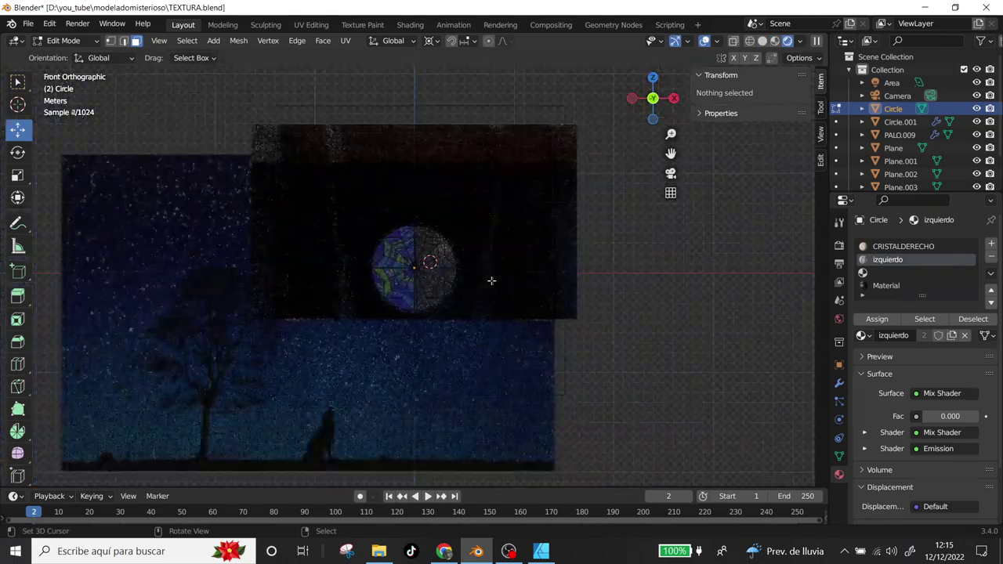
pyautogui.moveTo(493, 281); pyautogui.dragTo(494, 277, button='middle')
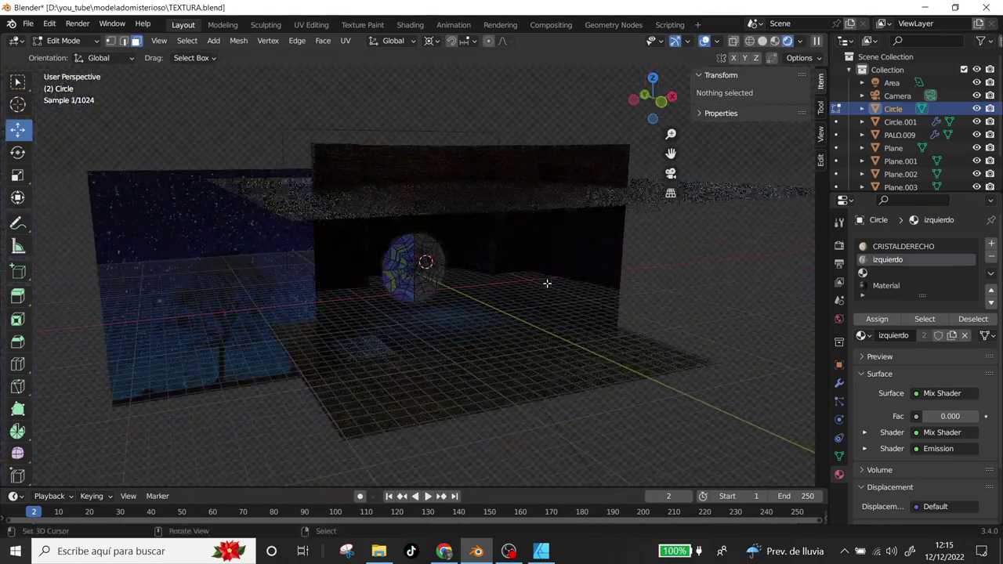
pyautogui.hotkey('shift', 'a')
# Step: Add an area light and move it into position near the window
pyautogui.press('Escape')
pyautogui.press('Tab')
pyautogui.hotkey('shift', 'a')
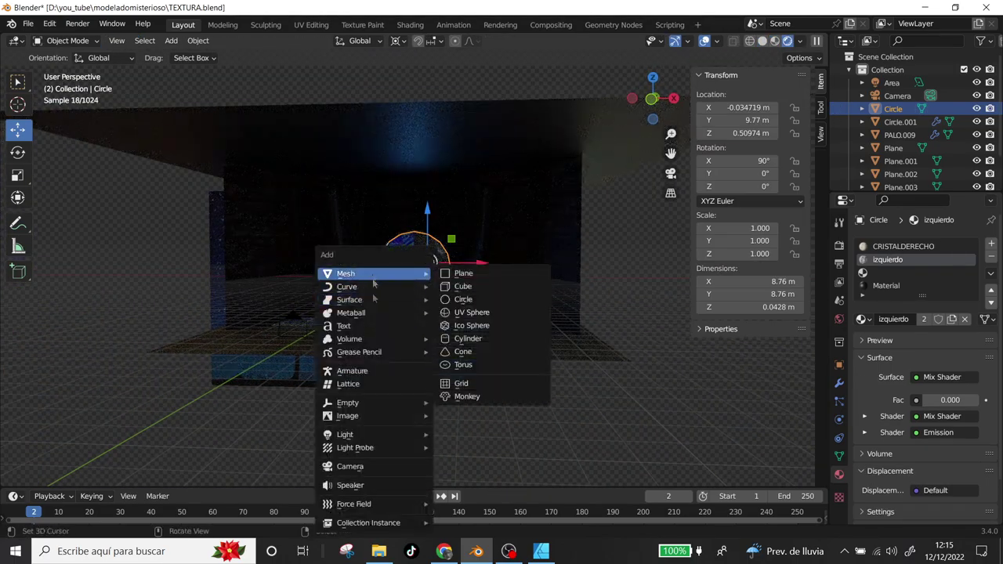
pyautogui.click(462, 476)
pyautogui.press('g')
pyautogui.click(647, 303)
pyautogui.press('KP_3')
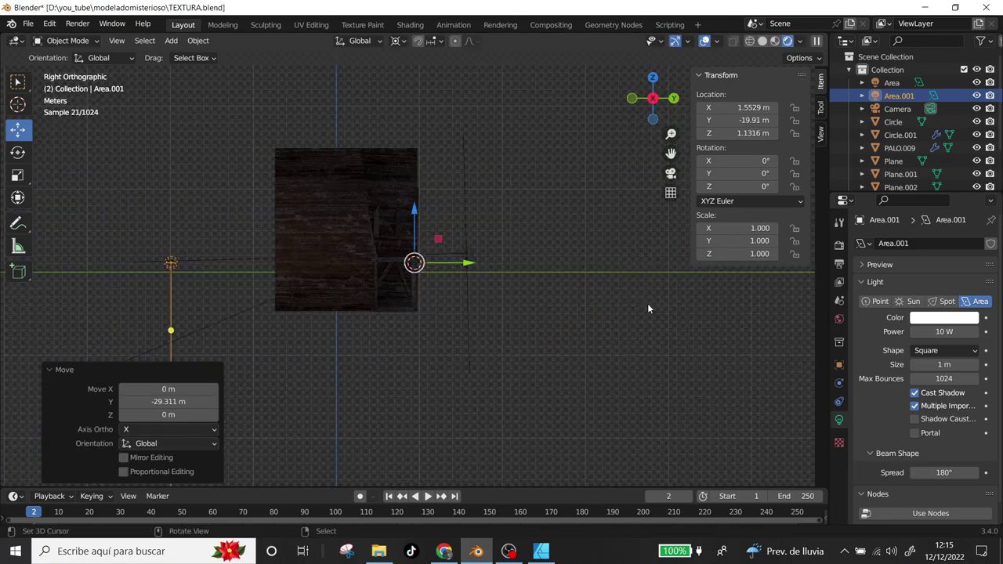
pyautogui.press('r')
pyautogui.click(520, 296)
pyautogui.hotkey('ctrl', 'z')
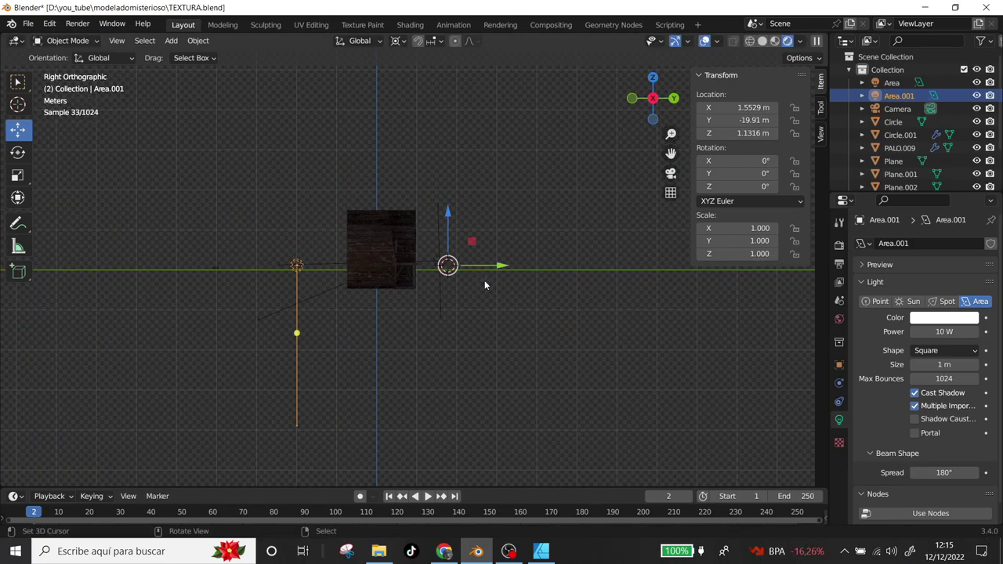
pyautogui.press('r')
pyautogui.click(470, 329)
# Step: Tilt the area light 80.5° around X, push it back, and scale it to 16.112
pyautogui.press('g')
pyautogui.press('Return')
pyautogui.press('r')
pyautogui.press('Return')
pyautogui.press('g')
pyautogui.press('Return')
pyautogui.press('r')
pyautogui.press('Escape')
pyautogui.press('s')
pyautogui.press('Return')
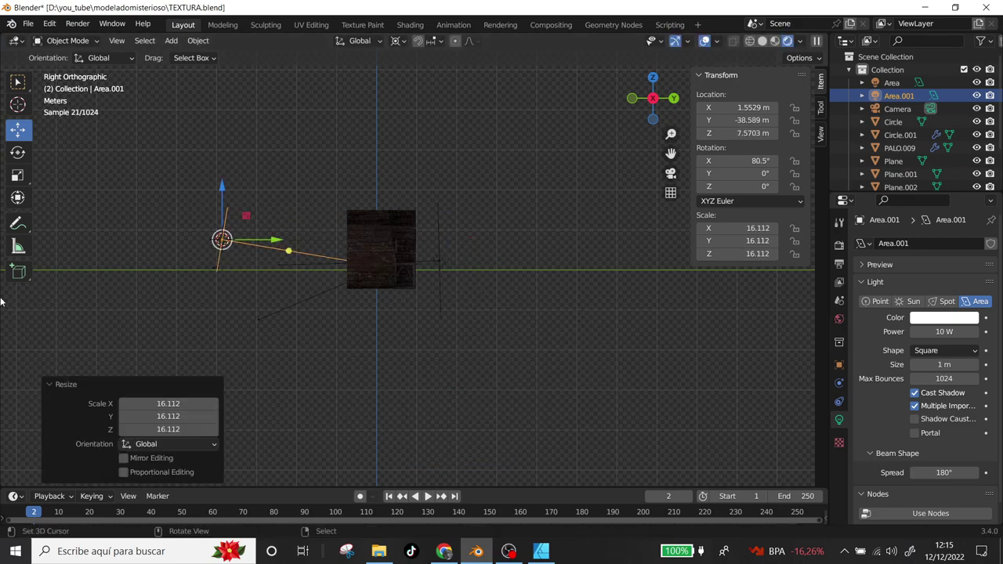
# Step: Give the area light a pale blue colour and 466.5 W power
pyautogui.press('KP_0')
pyautogui.click(939, 317)
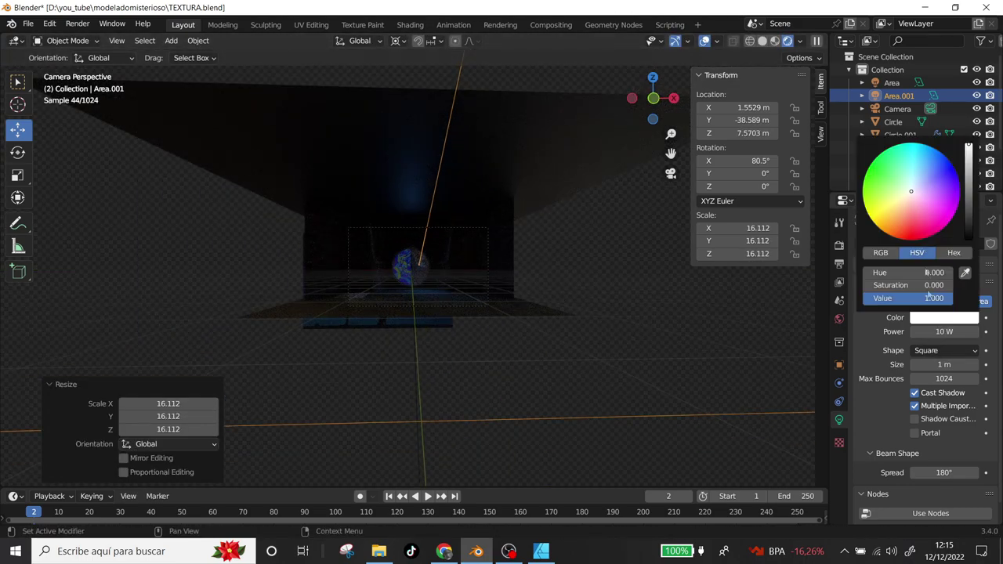
pyautogui.click(916, 190)
pyautogui.moveTo(943, 331); pyautogui.dragTo(979, 331)
pyautogui.scroll(3, 308, 317)
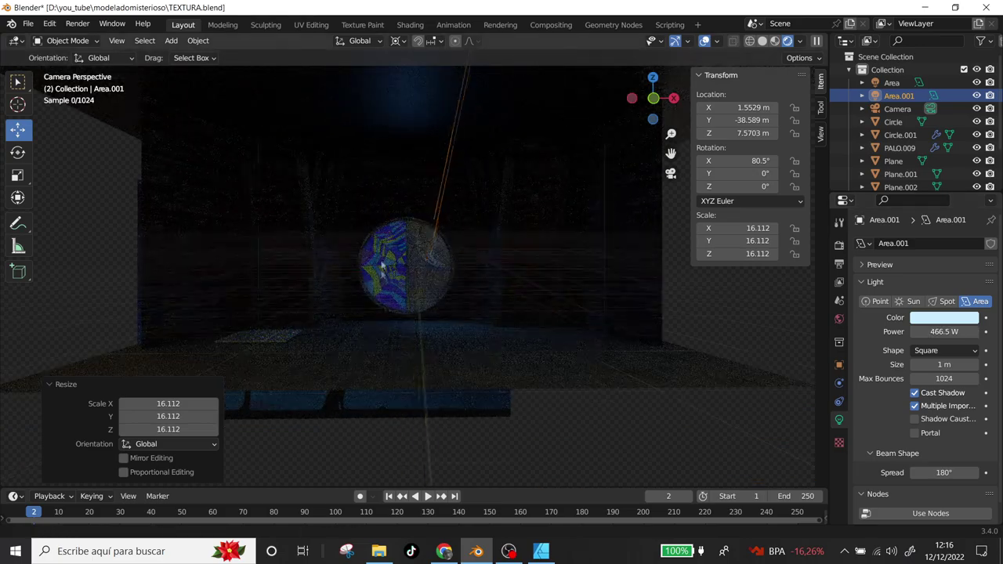
pyautogui.scroll(-3, 308, 317)
pyautogui.click(409, 24)
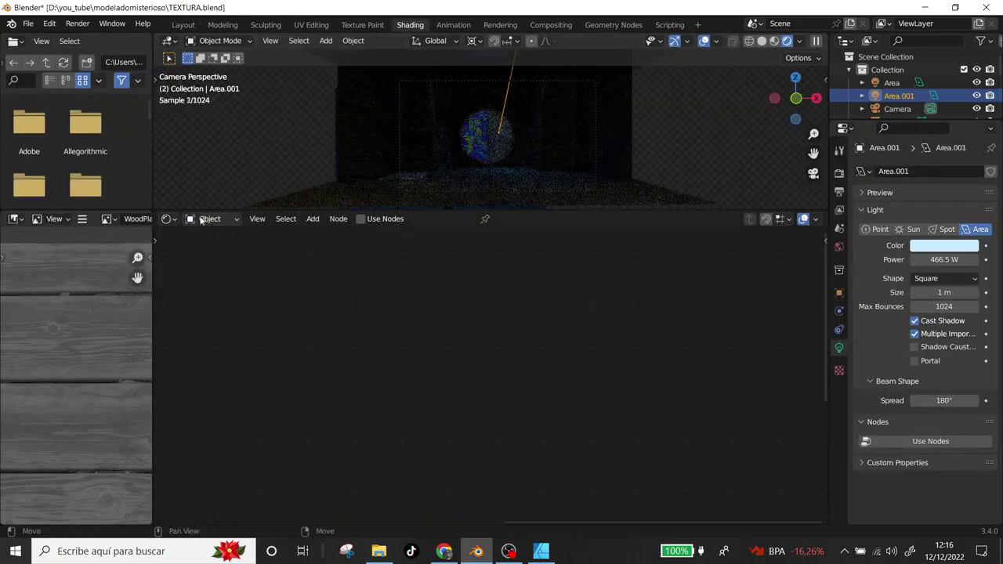
# Step: Set the World Background Strength to 0.3
pyautogui.press('Home')
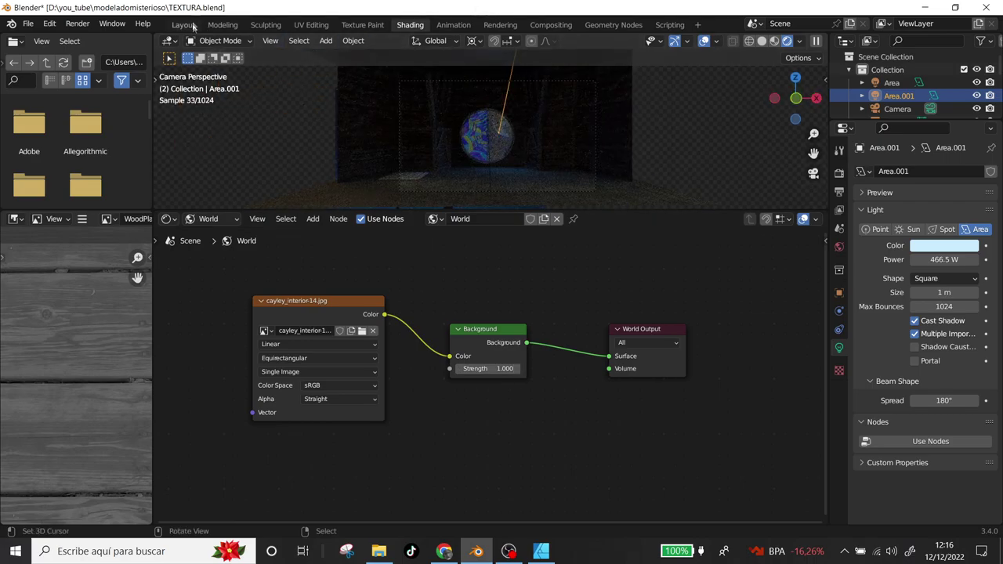
pyautogui.click(183, 25)
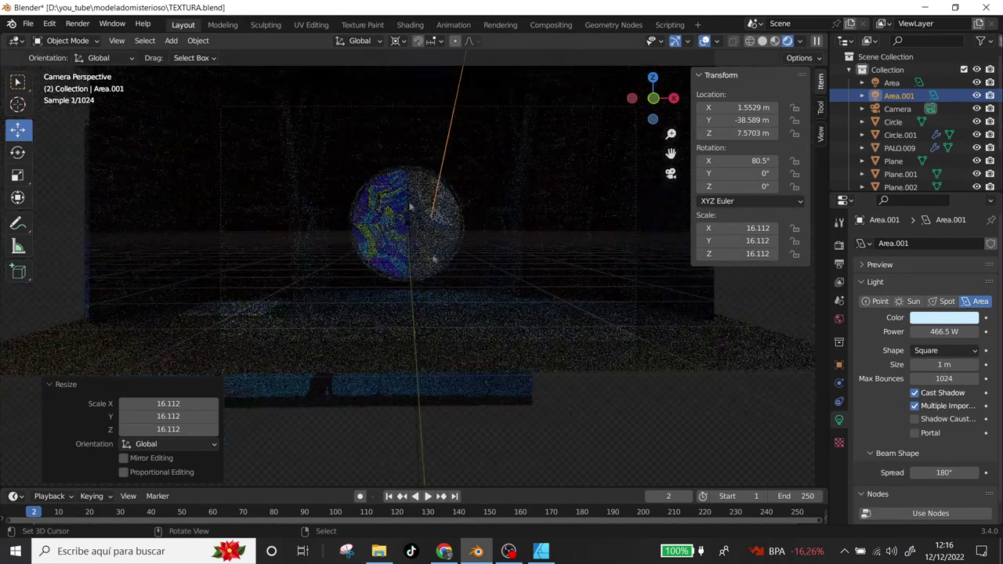
pyautogui.click(410, 25)
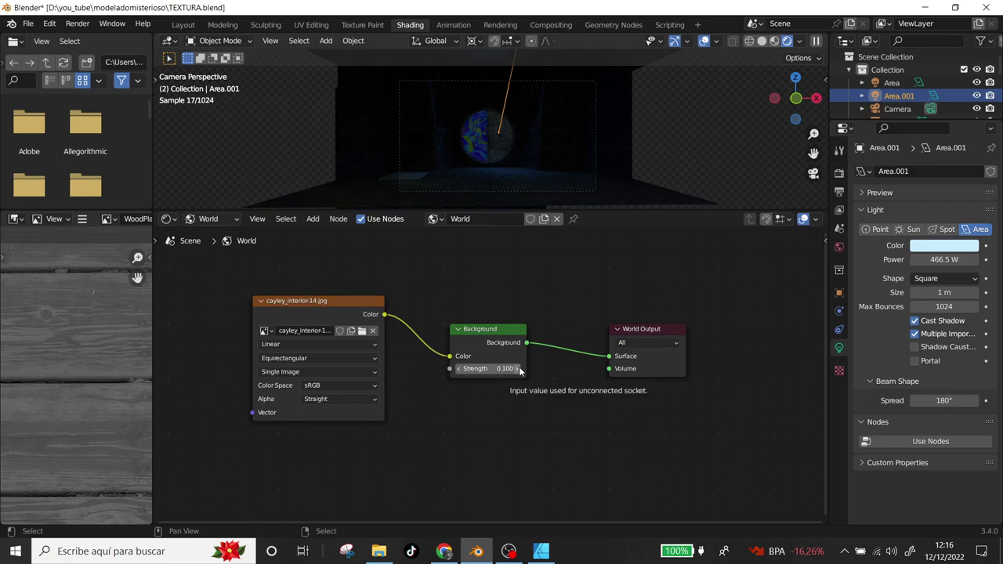
# Step: Try red and pink, then settle on a pale green colour for the area light
pyautogui.click(944, 245)
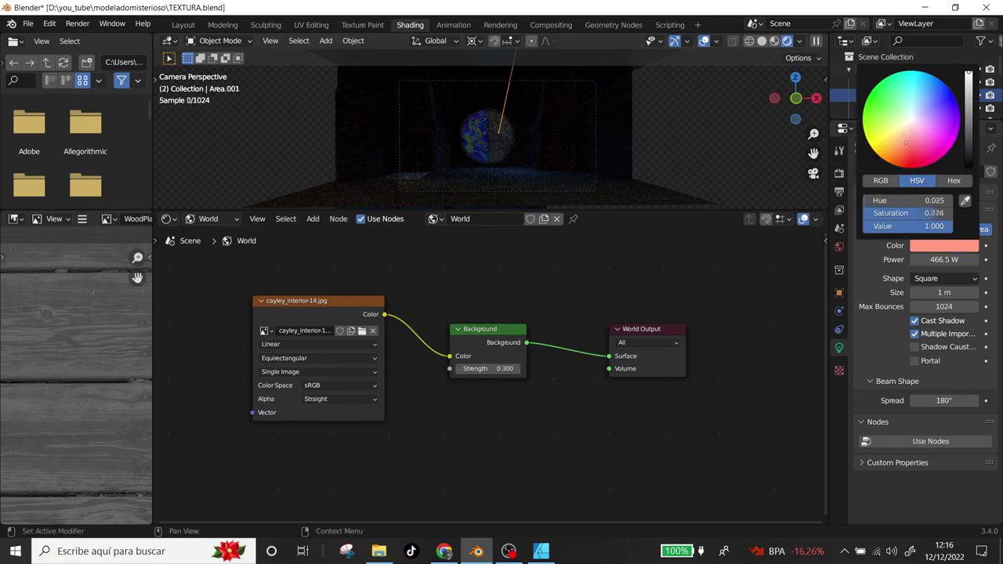
pyautogui.click(972, 101)
pyautogui.click(944, 246)
pyautogui.click(957, 119)
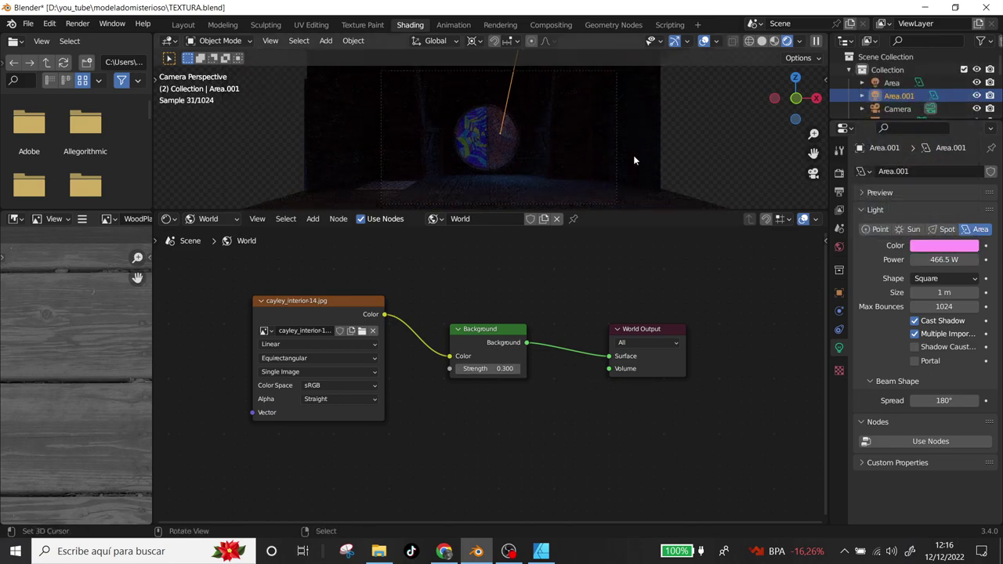
pyautogui.click(915, 247)
pyautogui.click(898, 107)
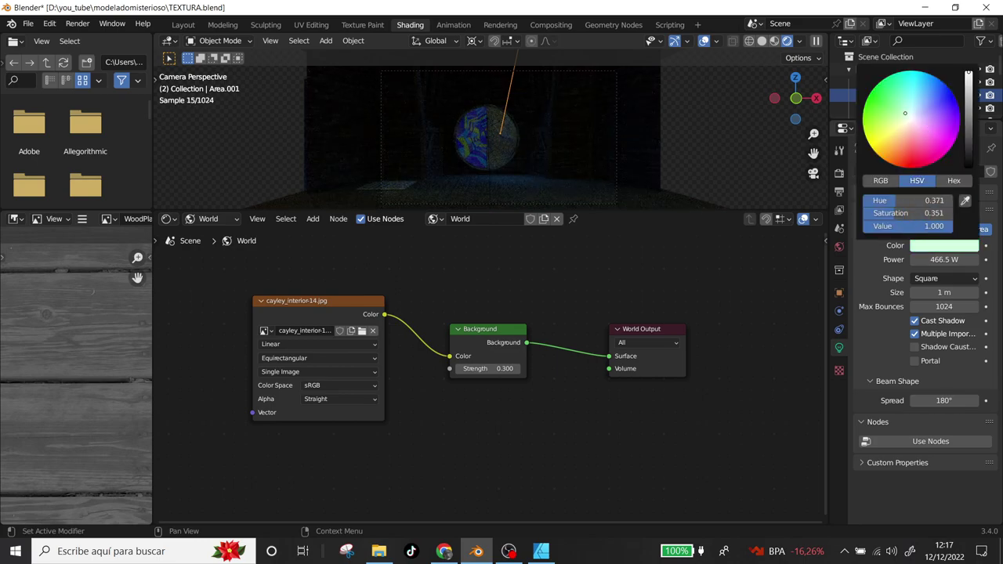
pyautogui.scroll(2, 567, 155)
pyautogui.scroll(-3, 566, 155)
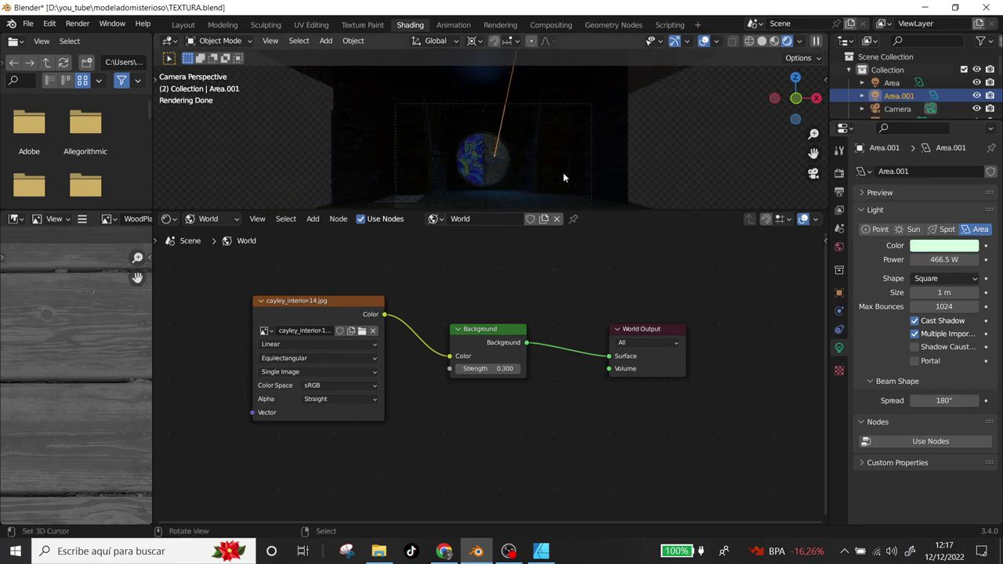